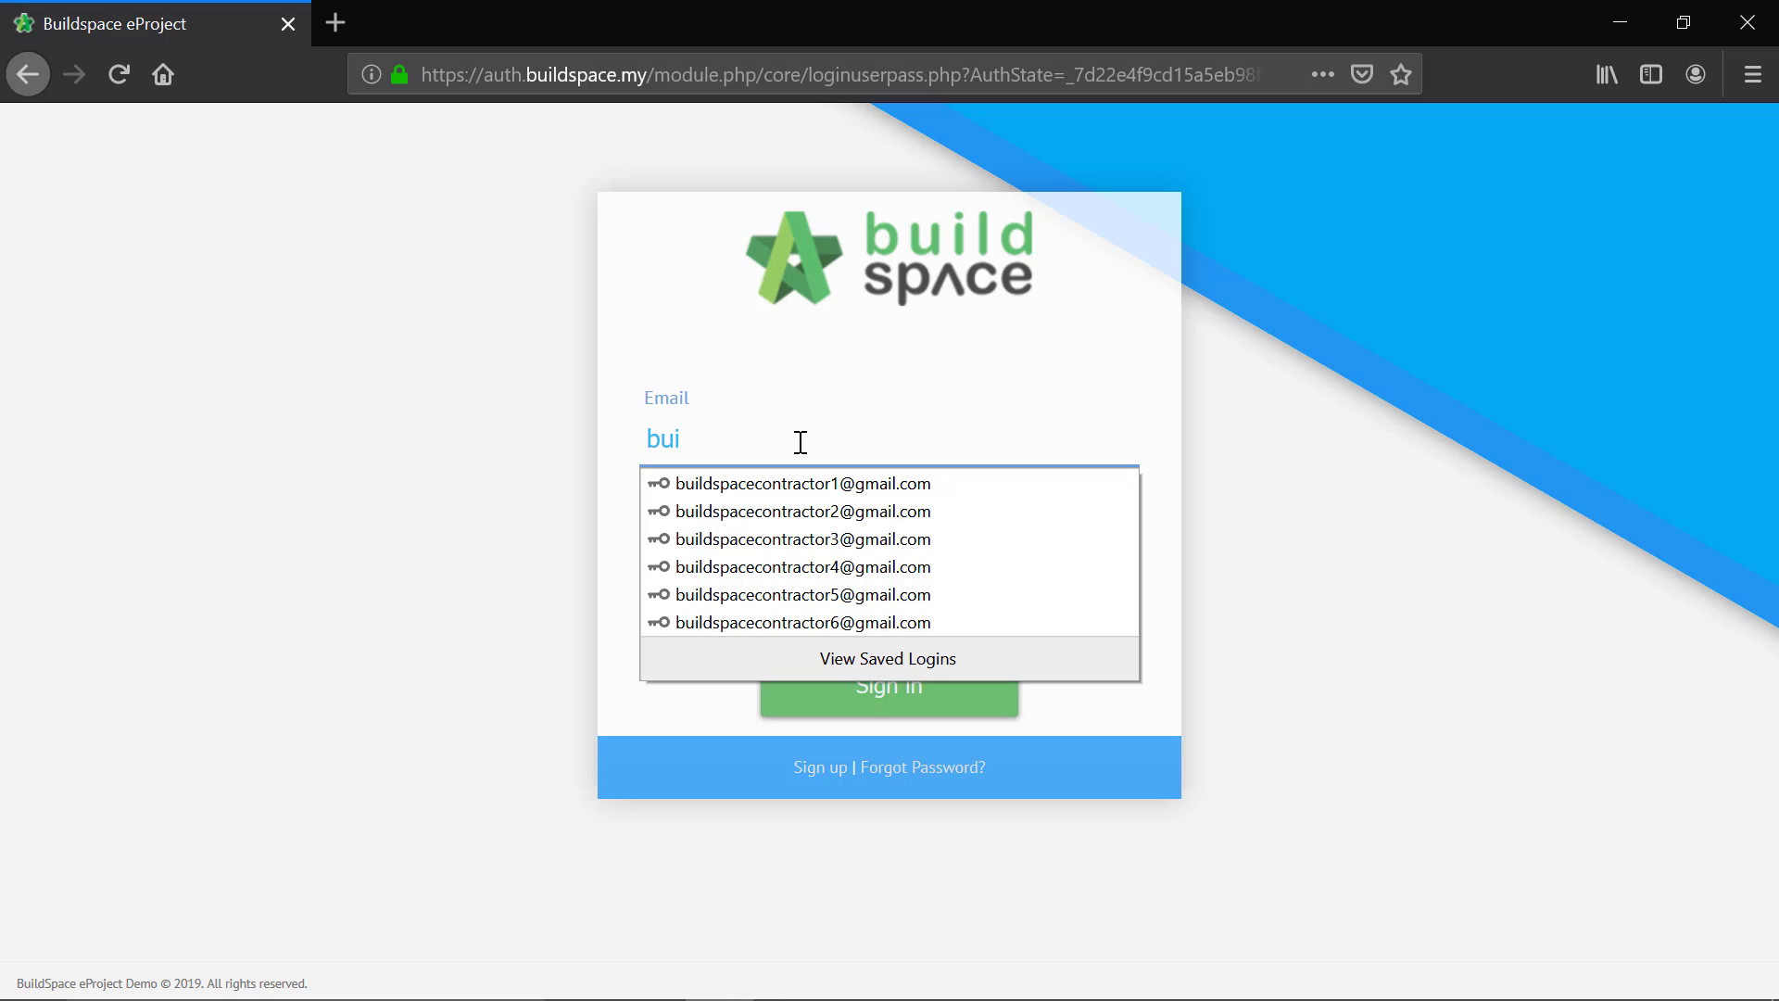
Step: Sign in with the contractor's saved e-mail and password, and open the project "testing project abcd 1234"
{"action": "left_click", "coordinate": [824, 484]}
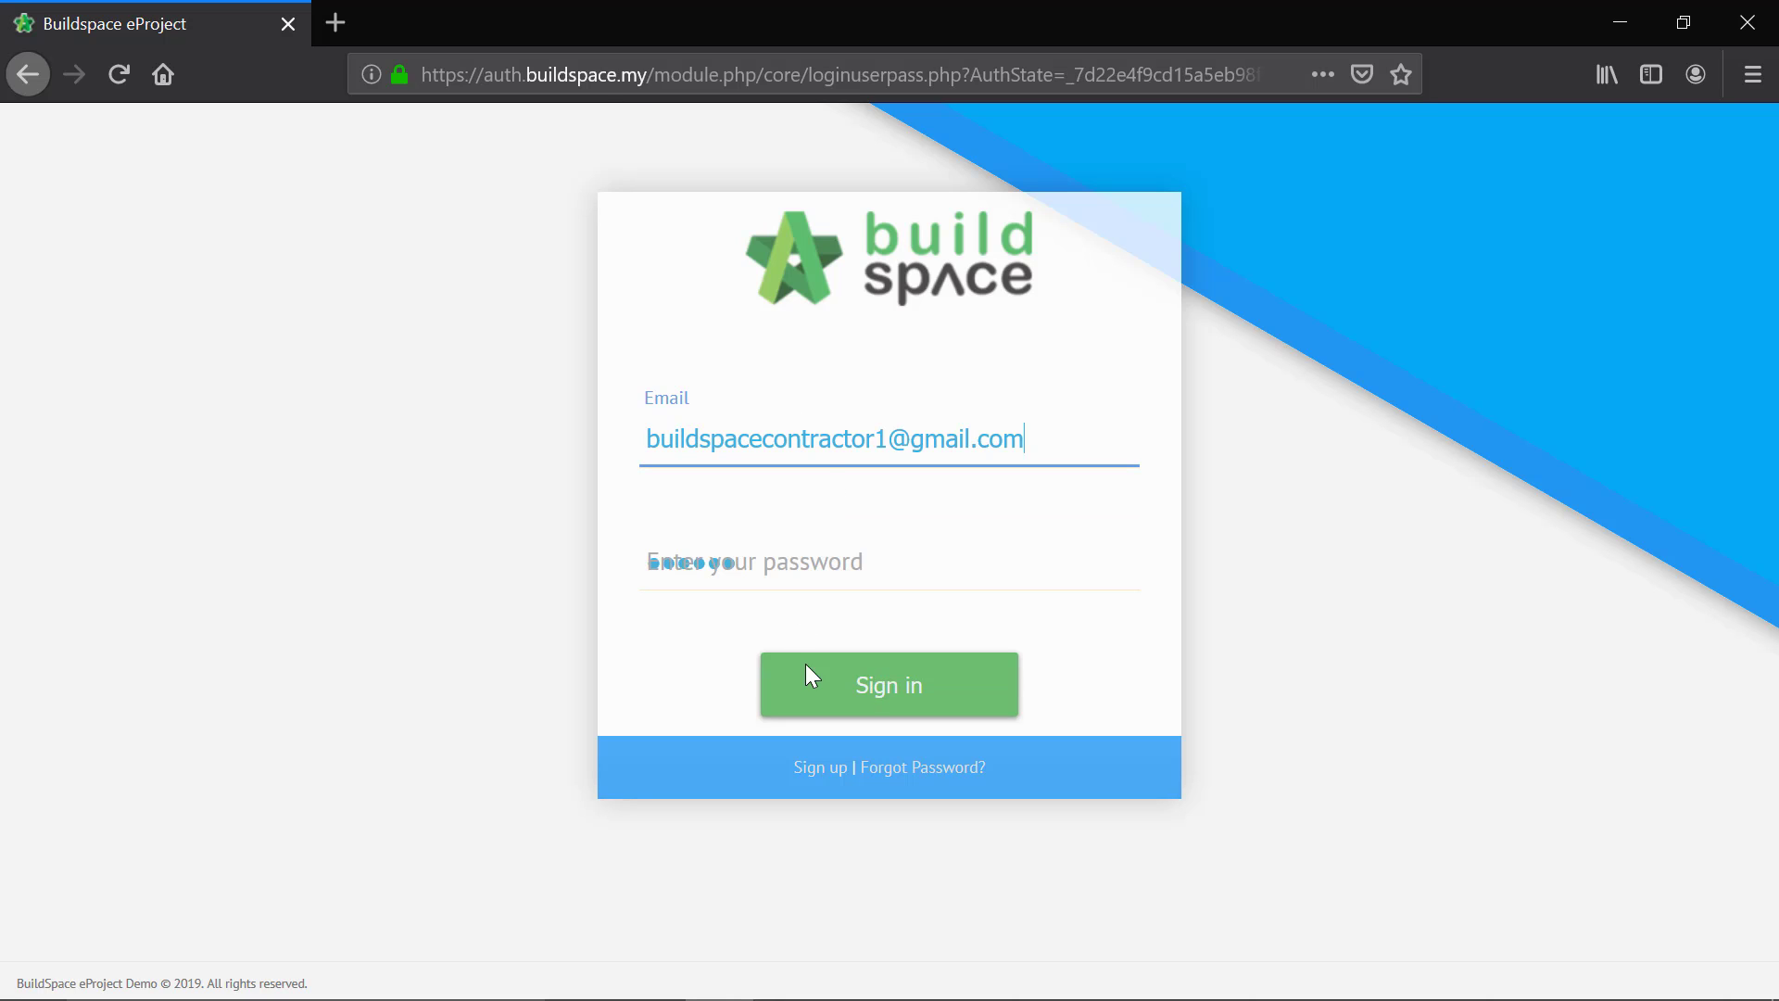
{"action": "left_click", "coordinate": [812, 690]}
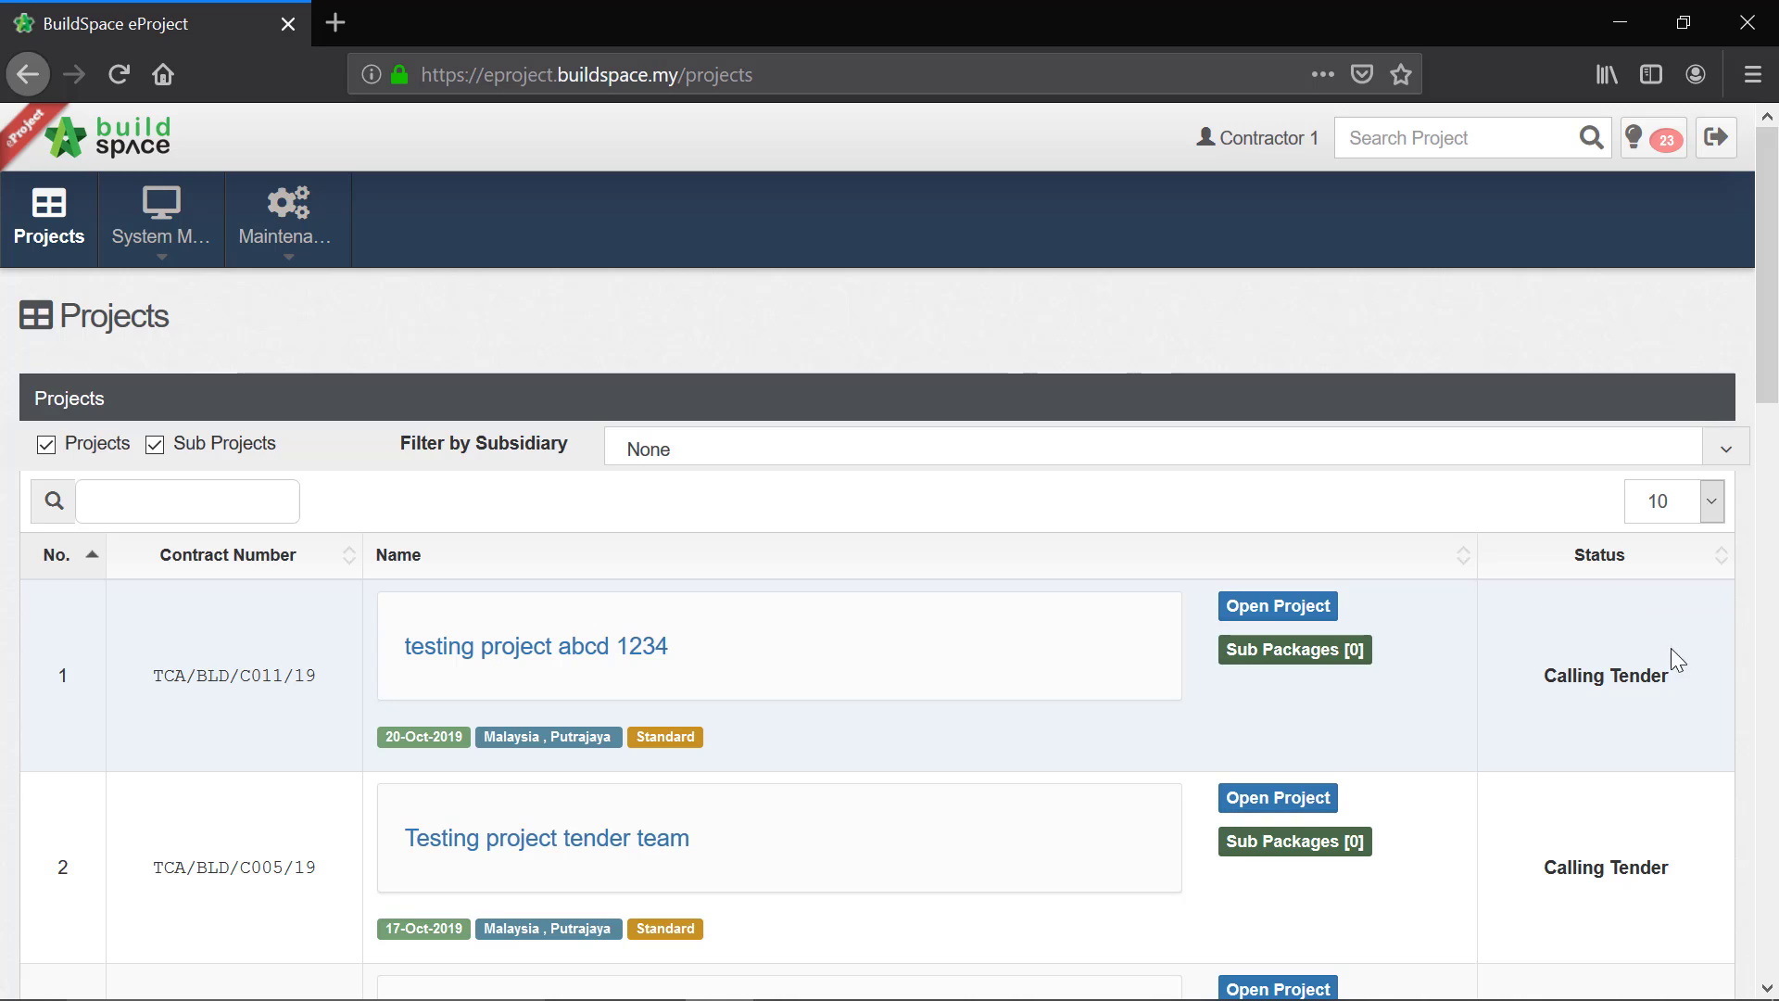
{"action": "left_click", "coordinate": [1279, 606]}
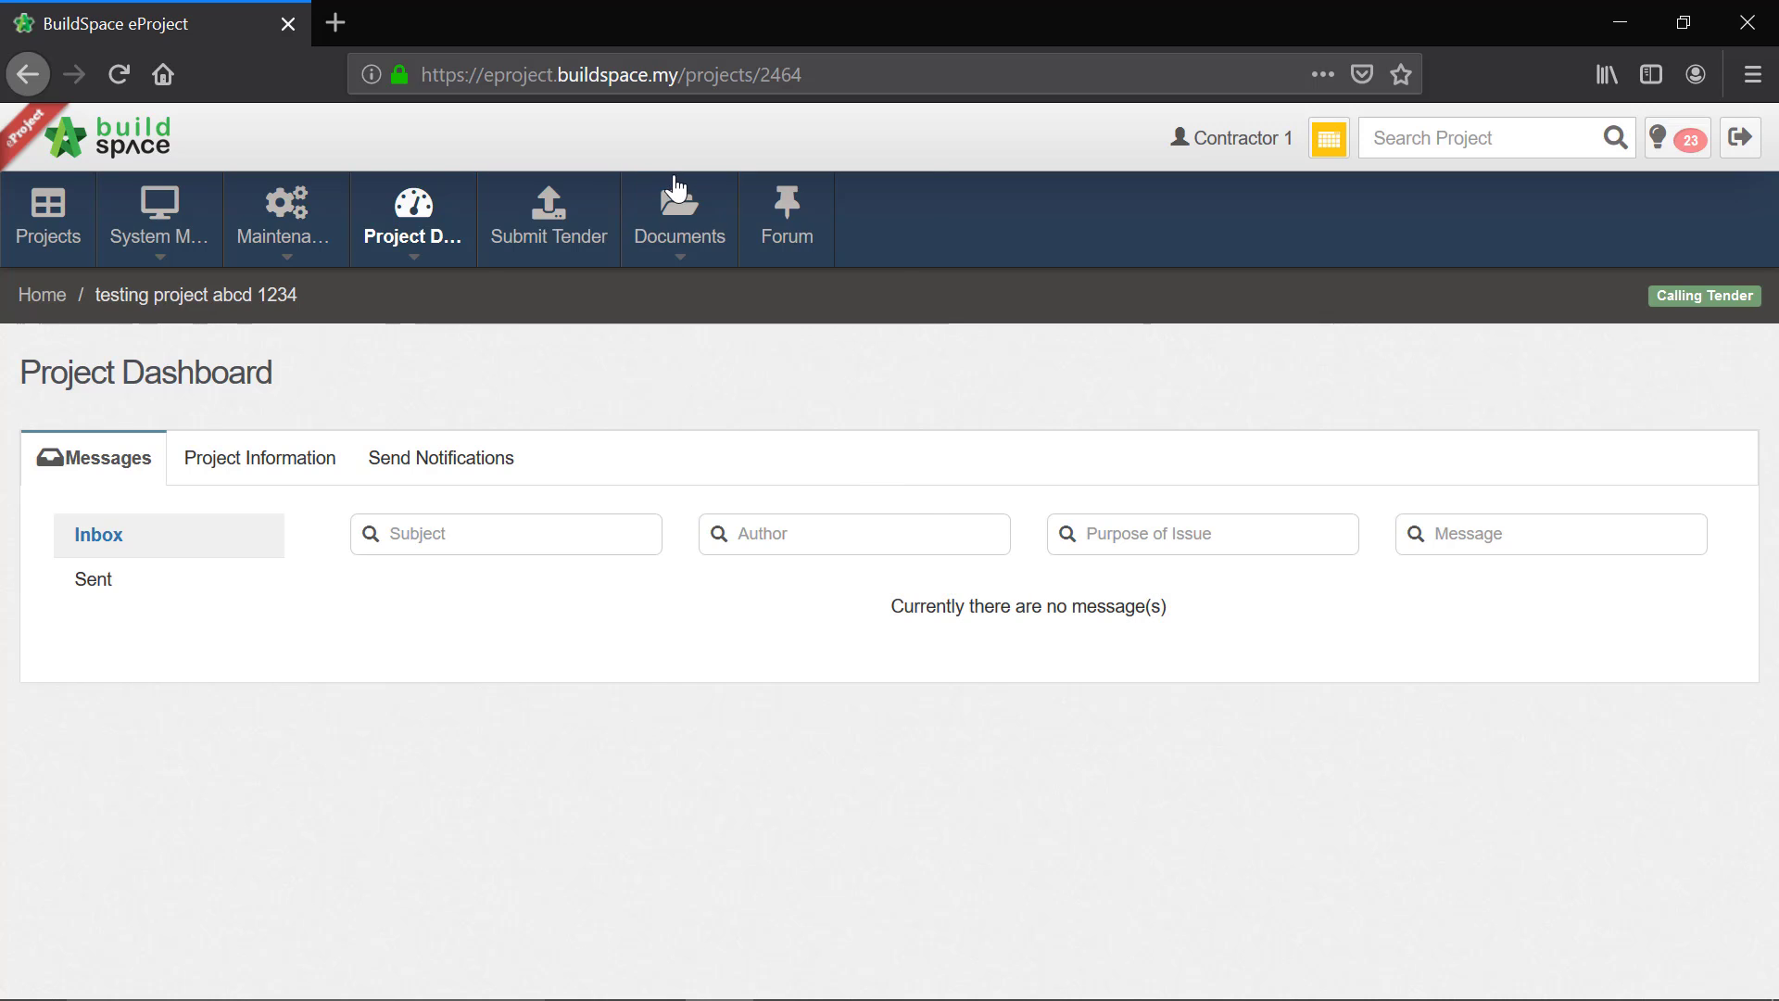
Step: Open the project's Tender Documents and look through its folder tree down to the drawings
{"action": "mouse_move", "coordinate": [688, 224]}
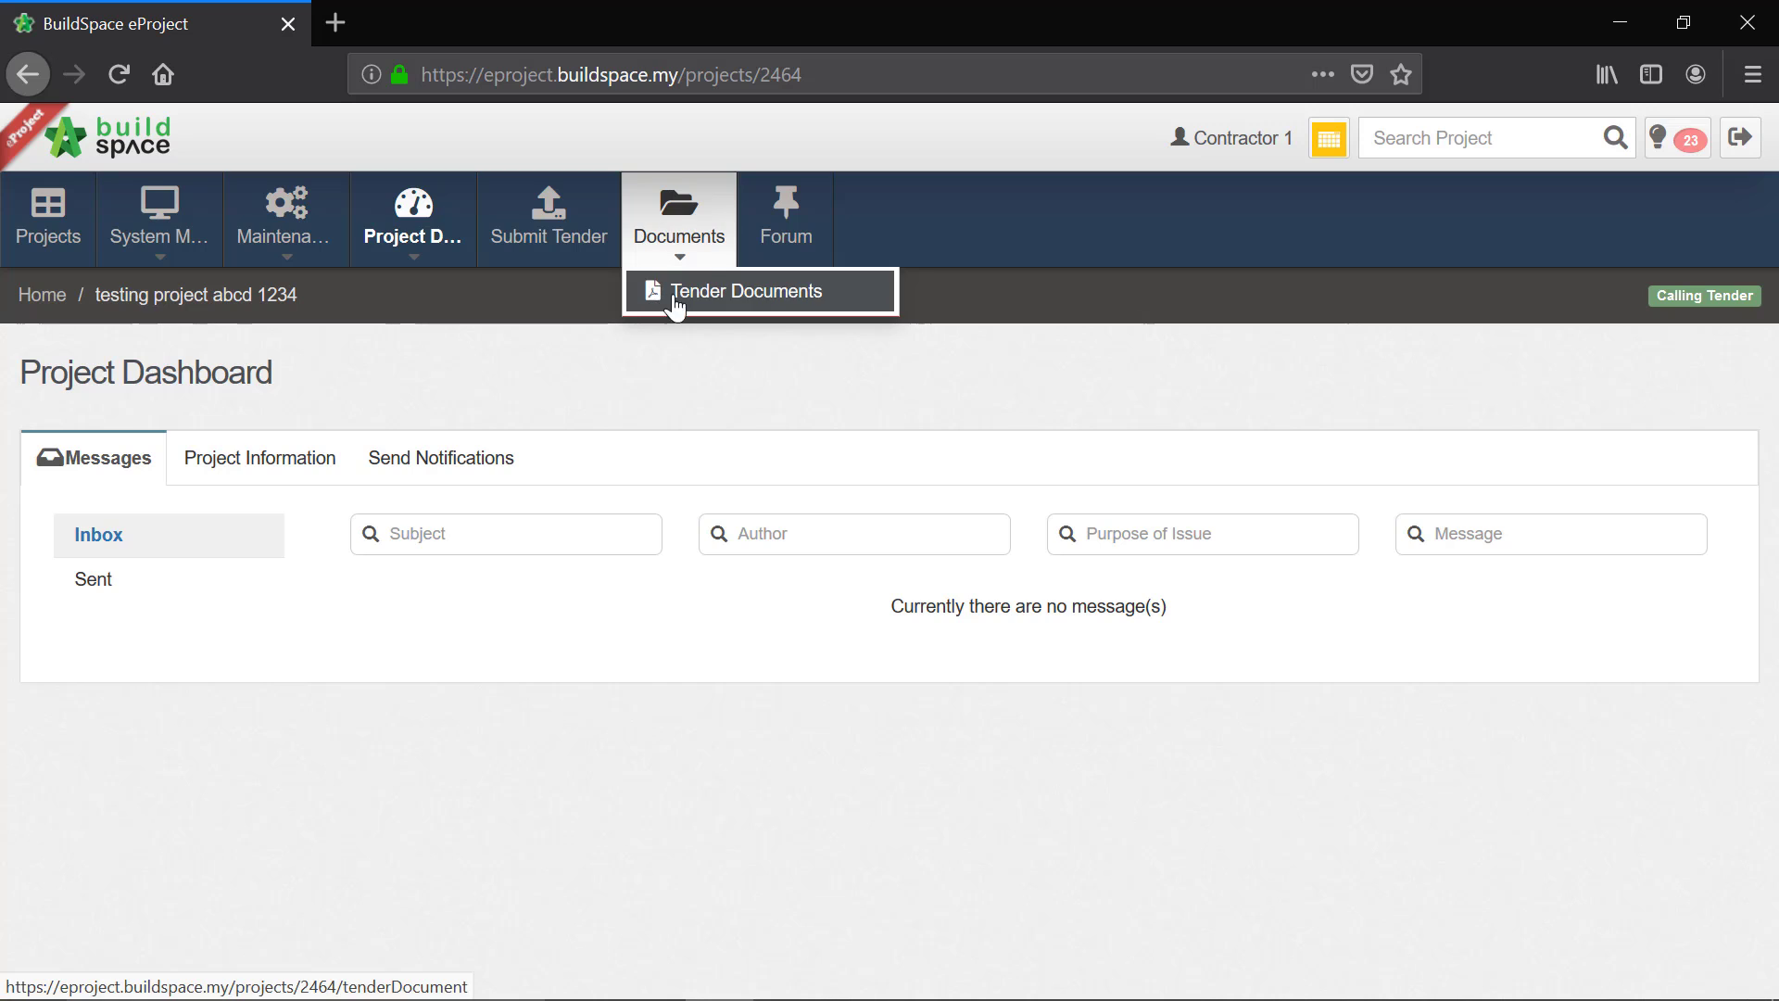
{"action": "mouse_move", "coordinate": [688, 261]}
{"action": "left_click", "coordinate": [702, 293]}
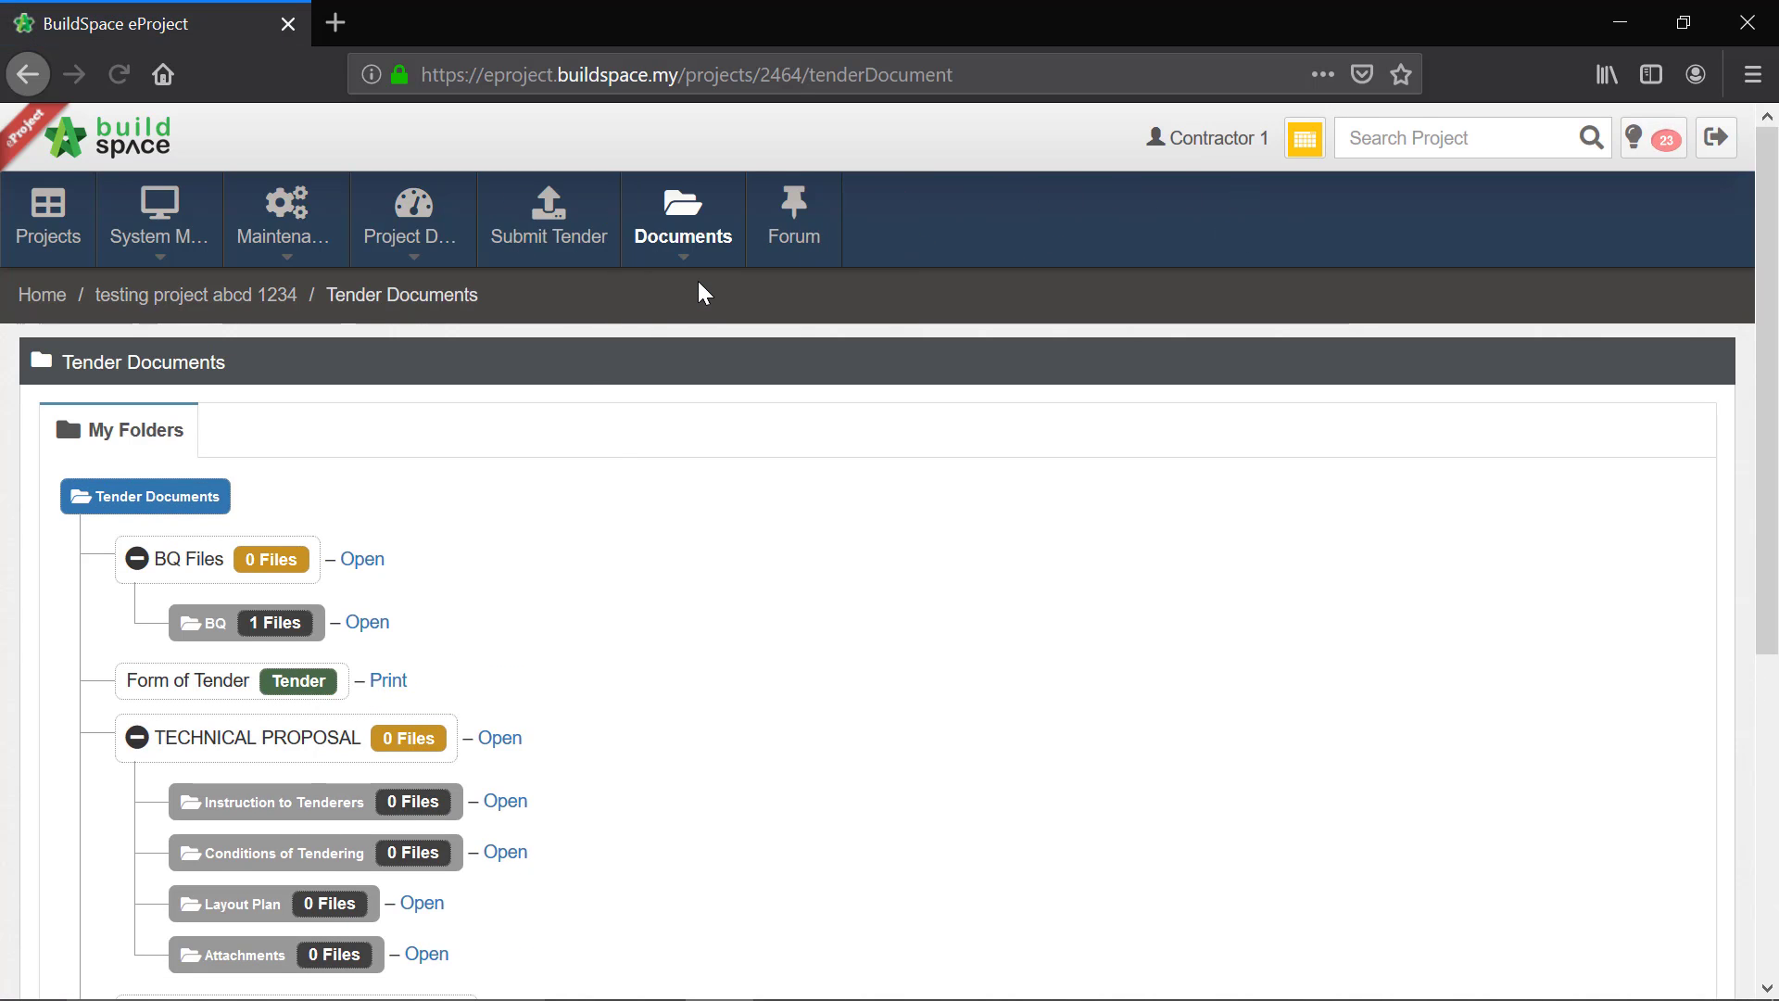
{"action": "scroll", "coordinate": [790, 596], "scroll_direction": "down", "scroll_amount": 2}
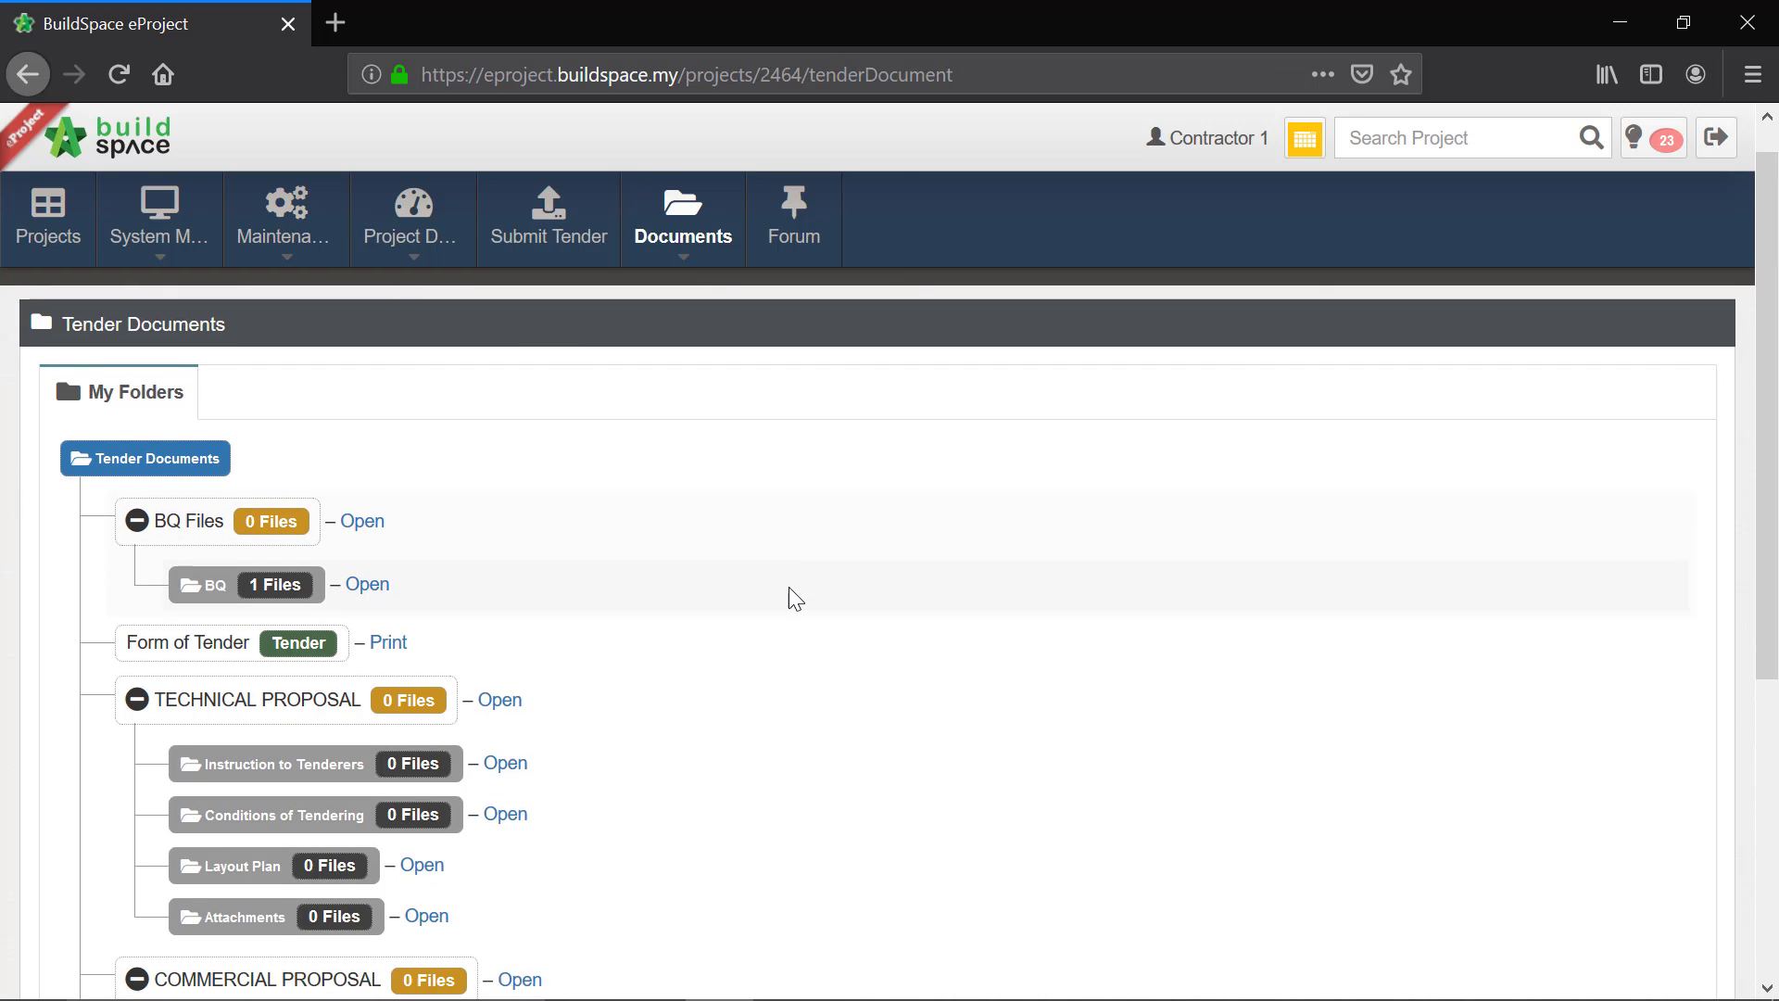
{"action": "scroll", "coordinate": [791, 596], "scroll_direction": "down", "scroll_amount": 4}
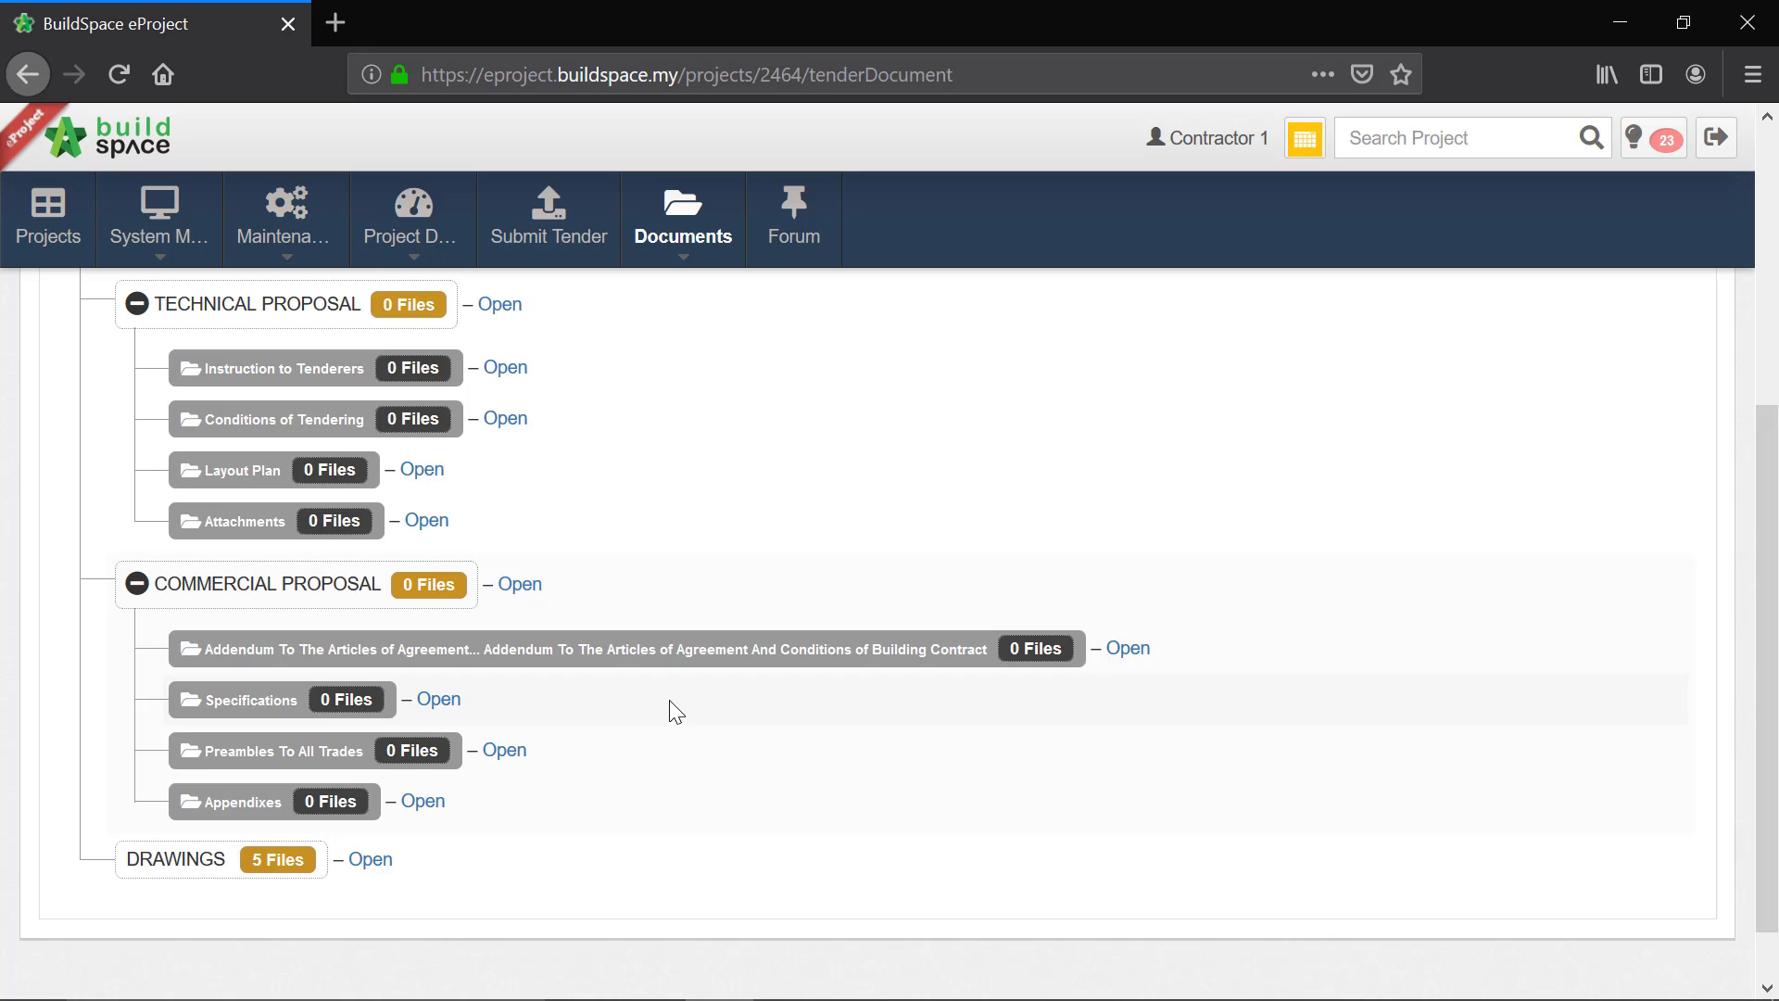
{"action": "scroll", "coordinate": [670, 712], "scroll_direction": "up", "scroll_amount": 4}
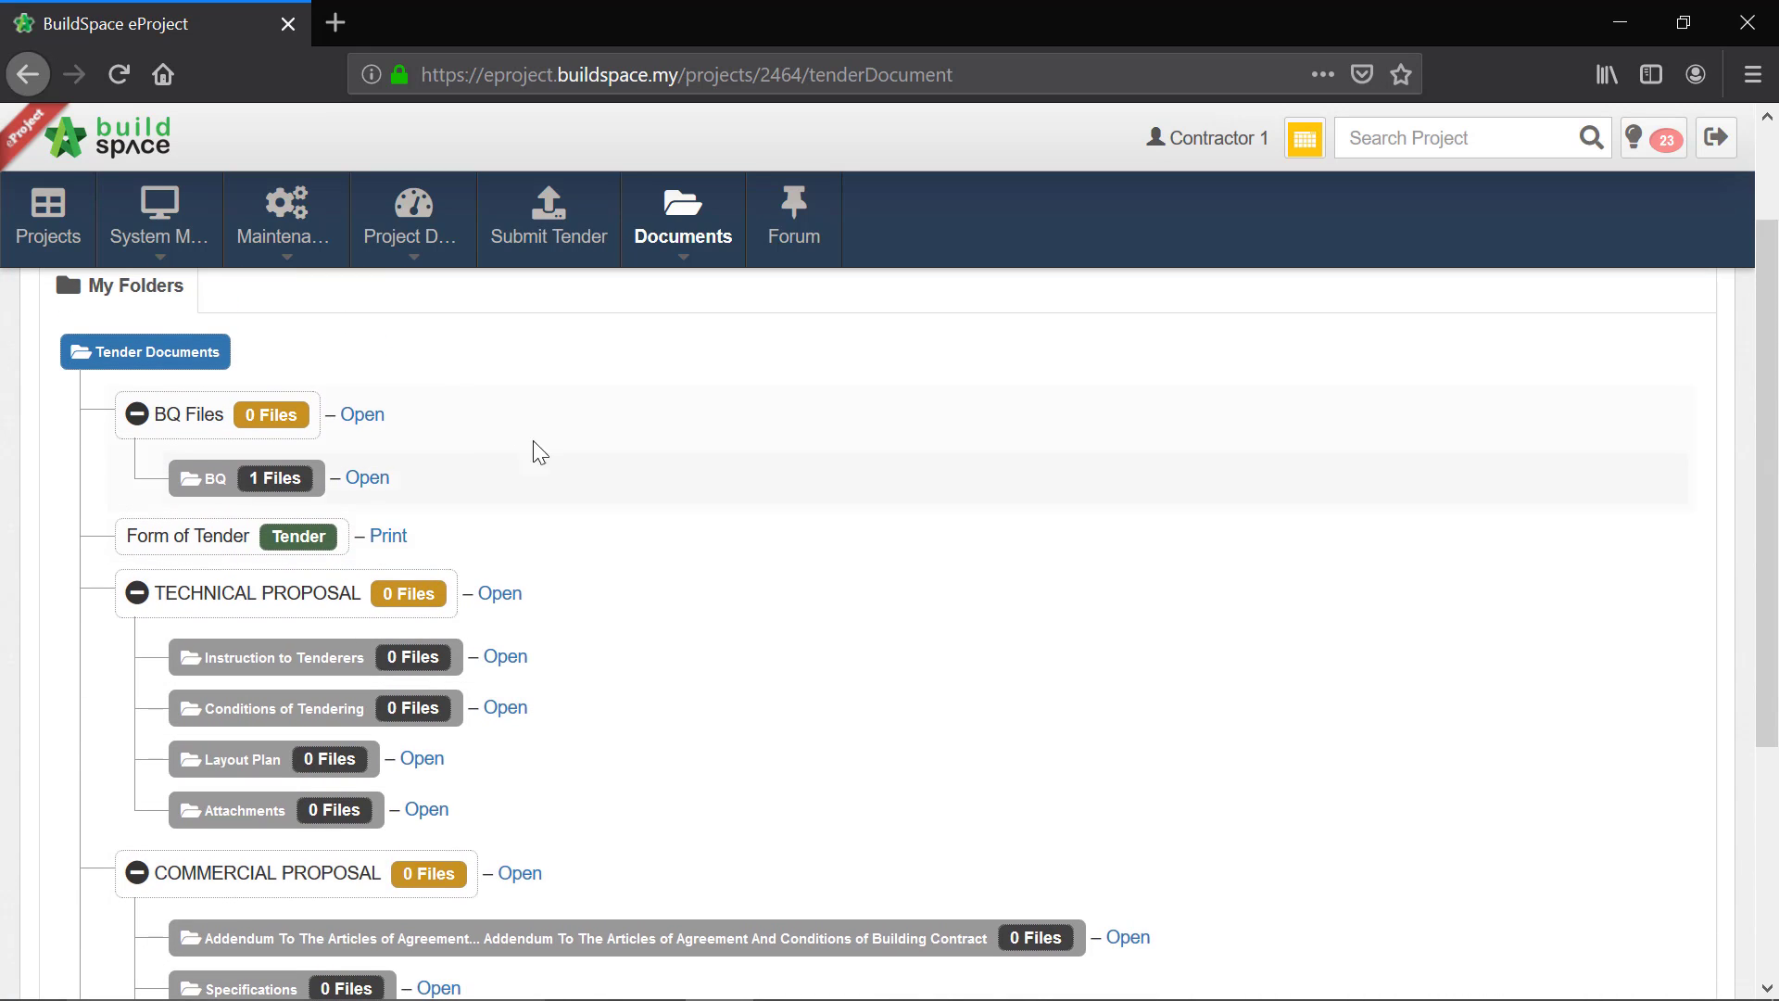
Step: Open the BQ subfolder under BQ Files and save testing-project-abcd-1234.ebq to the computer
{"action": "left_click", "coordinate": [381, 483]}
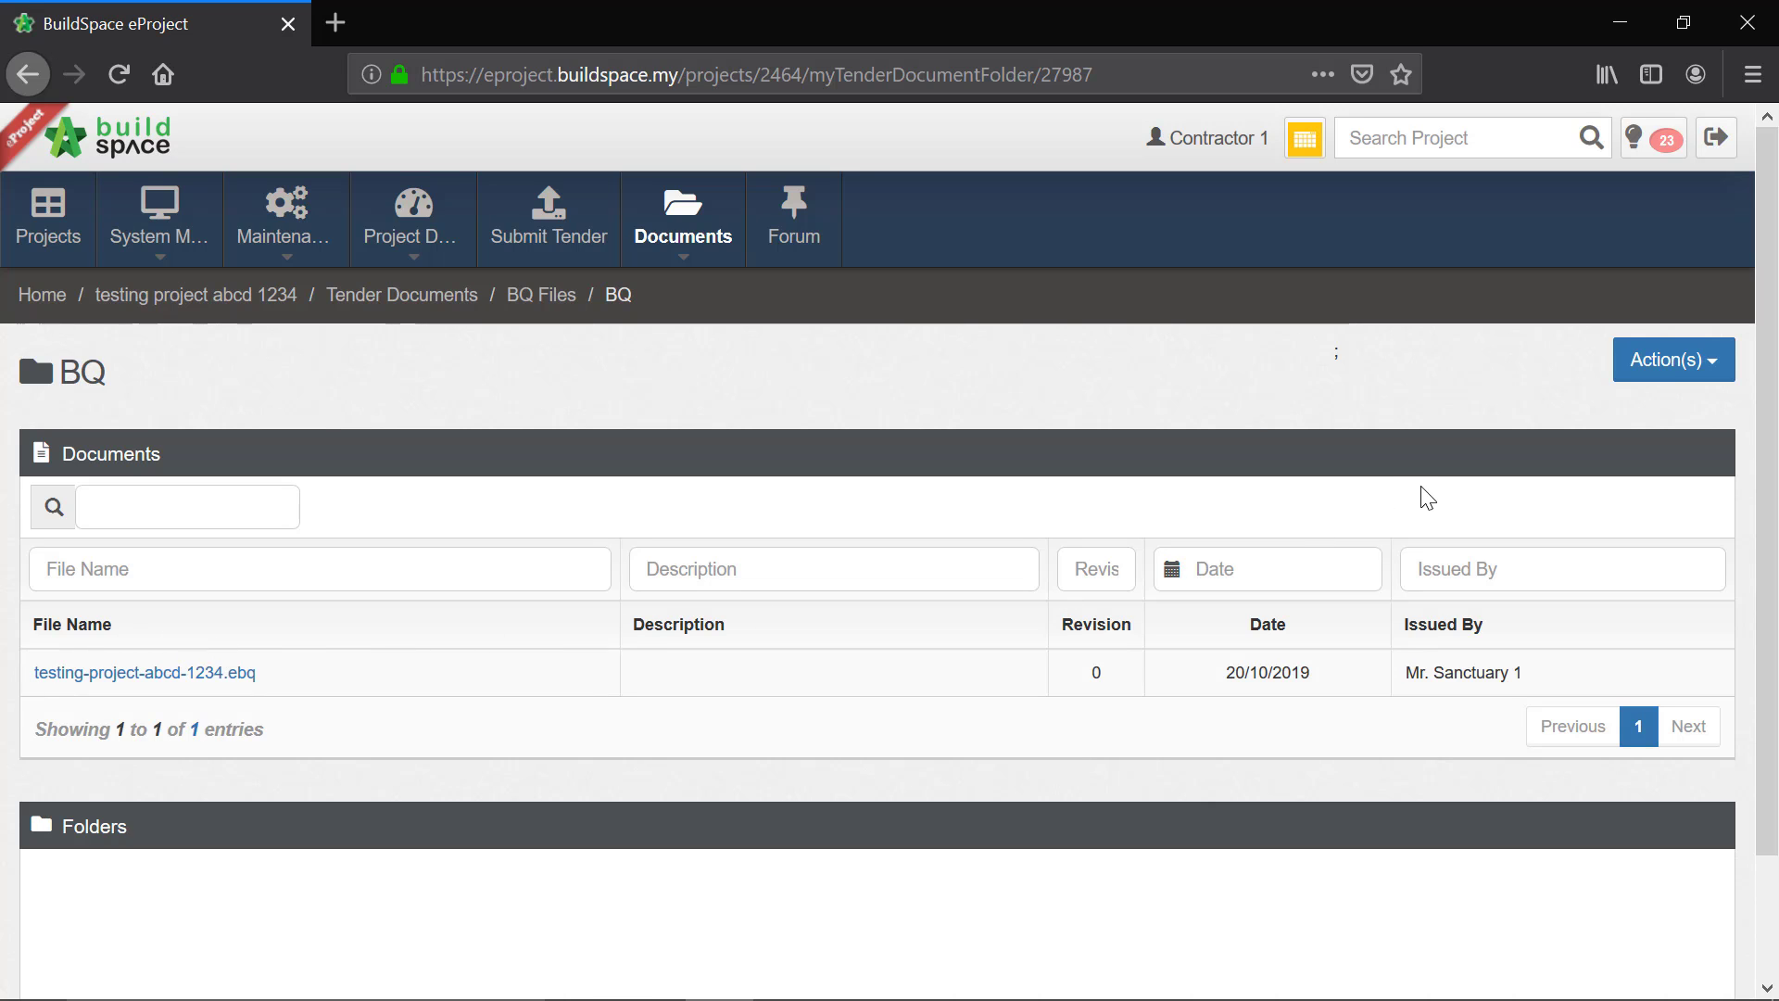
{"action": "left_click", "coordinate": [247, 692]}
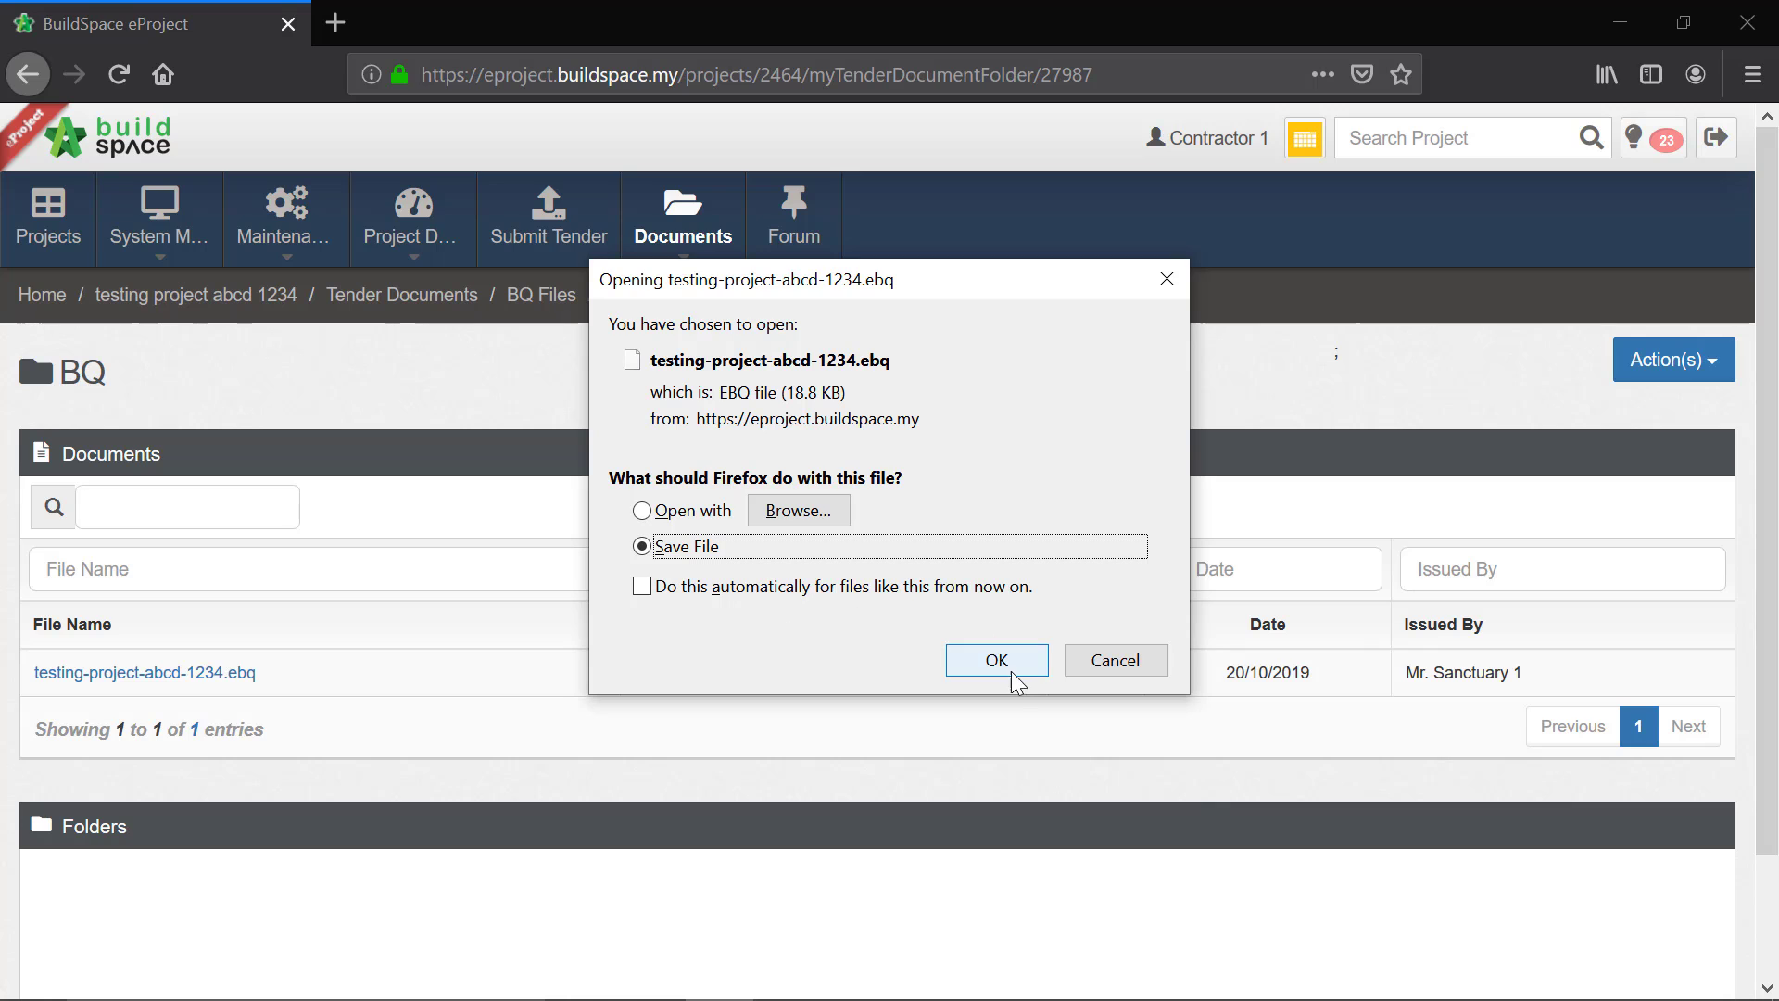
{"action": "left_click", "coordinate": [1009, 663]}
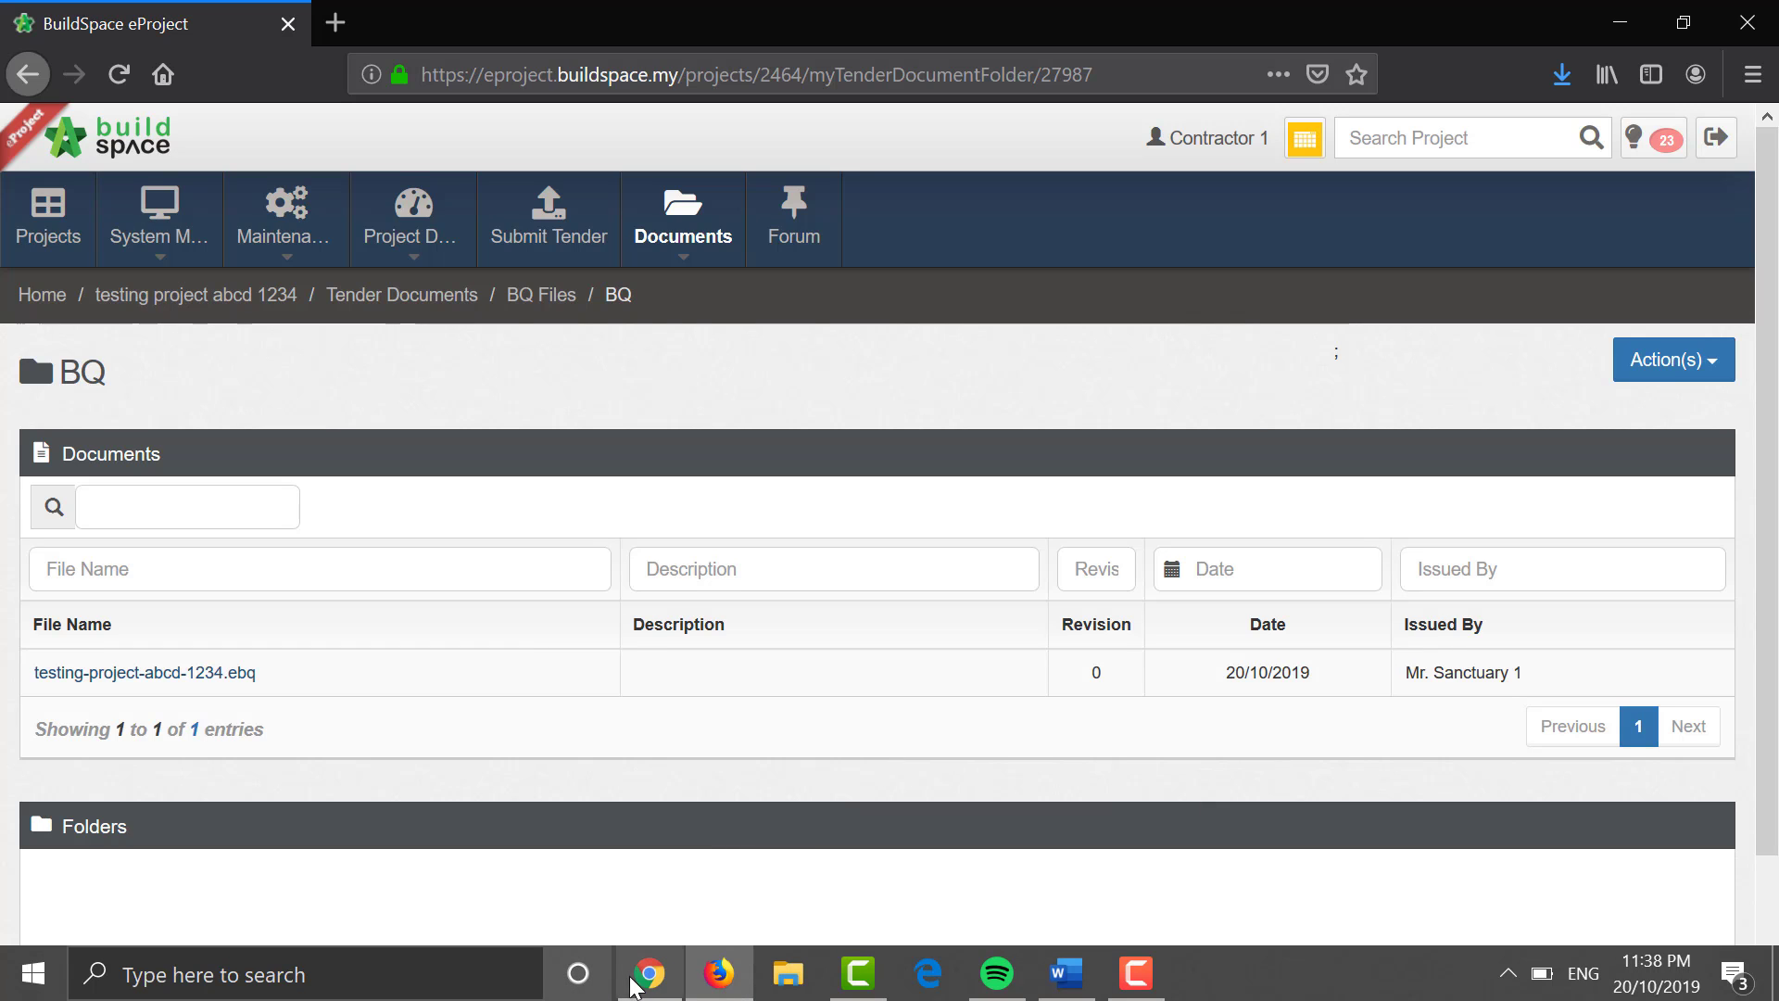
Step: Switch to Chrome, sign in to eProject with the prefilled account, and dismiss the forum notice
{"action": "left_click", "coordinate": [642, 981]}
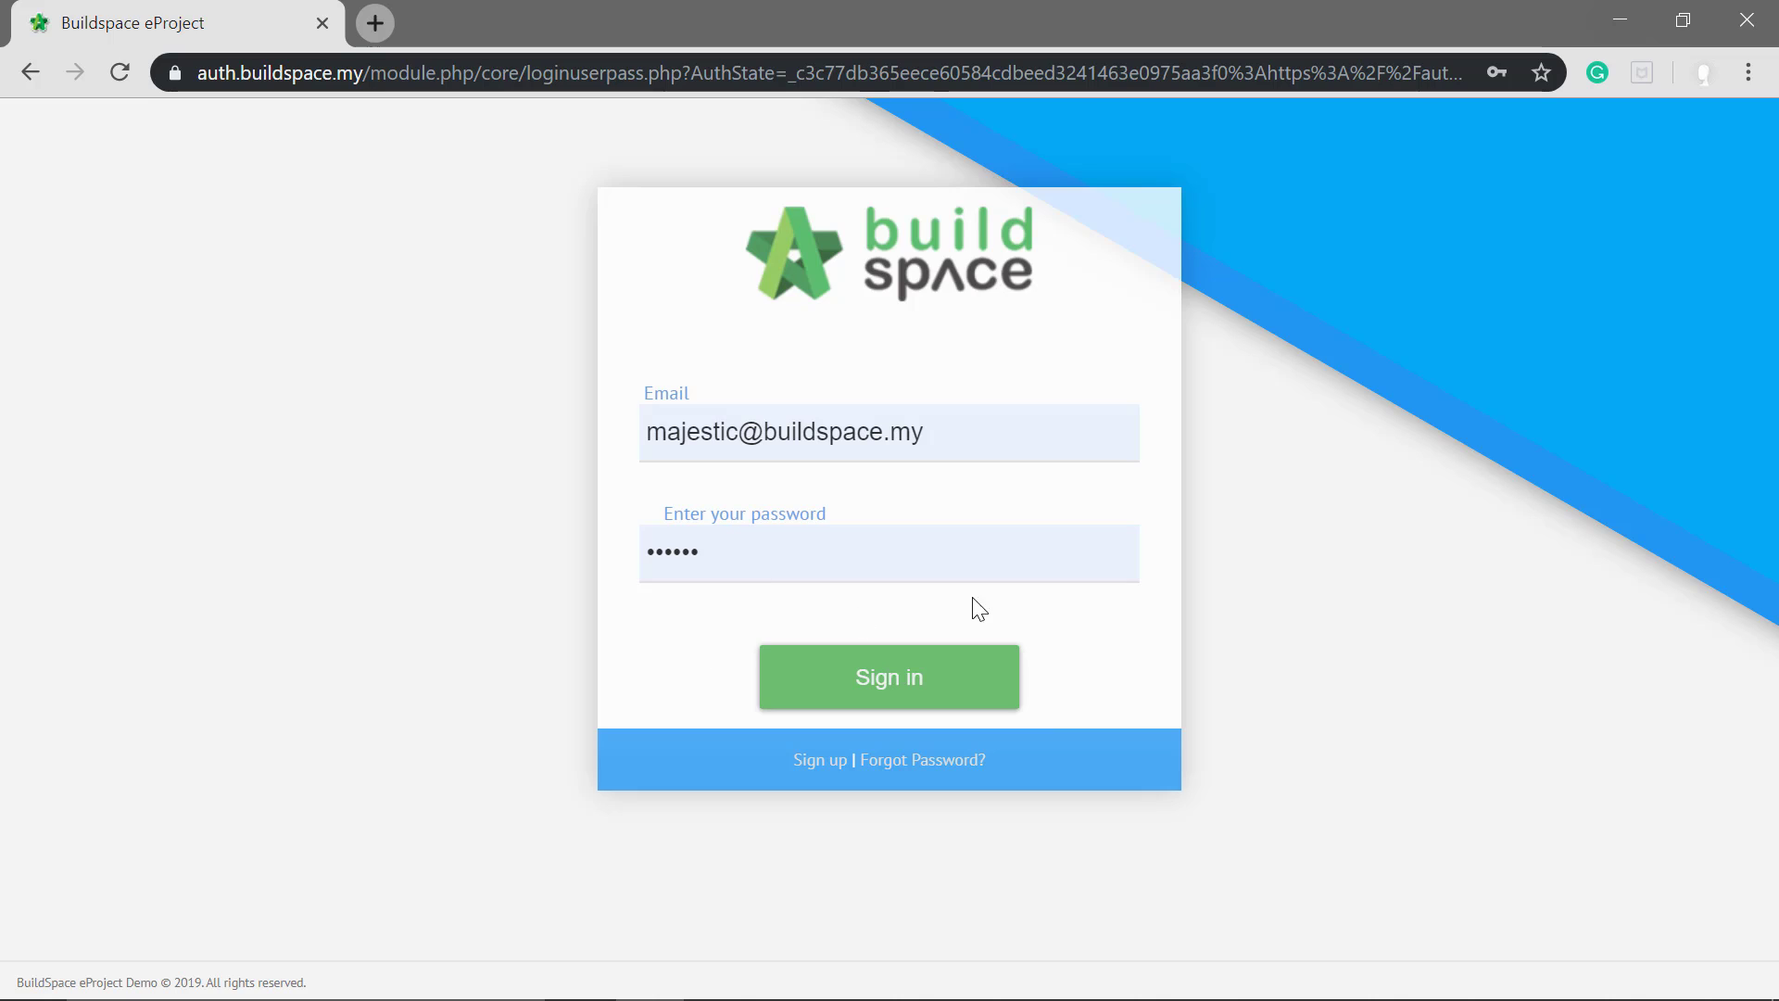
{"action": "left_click", "coordinate": [914, 673]}
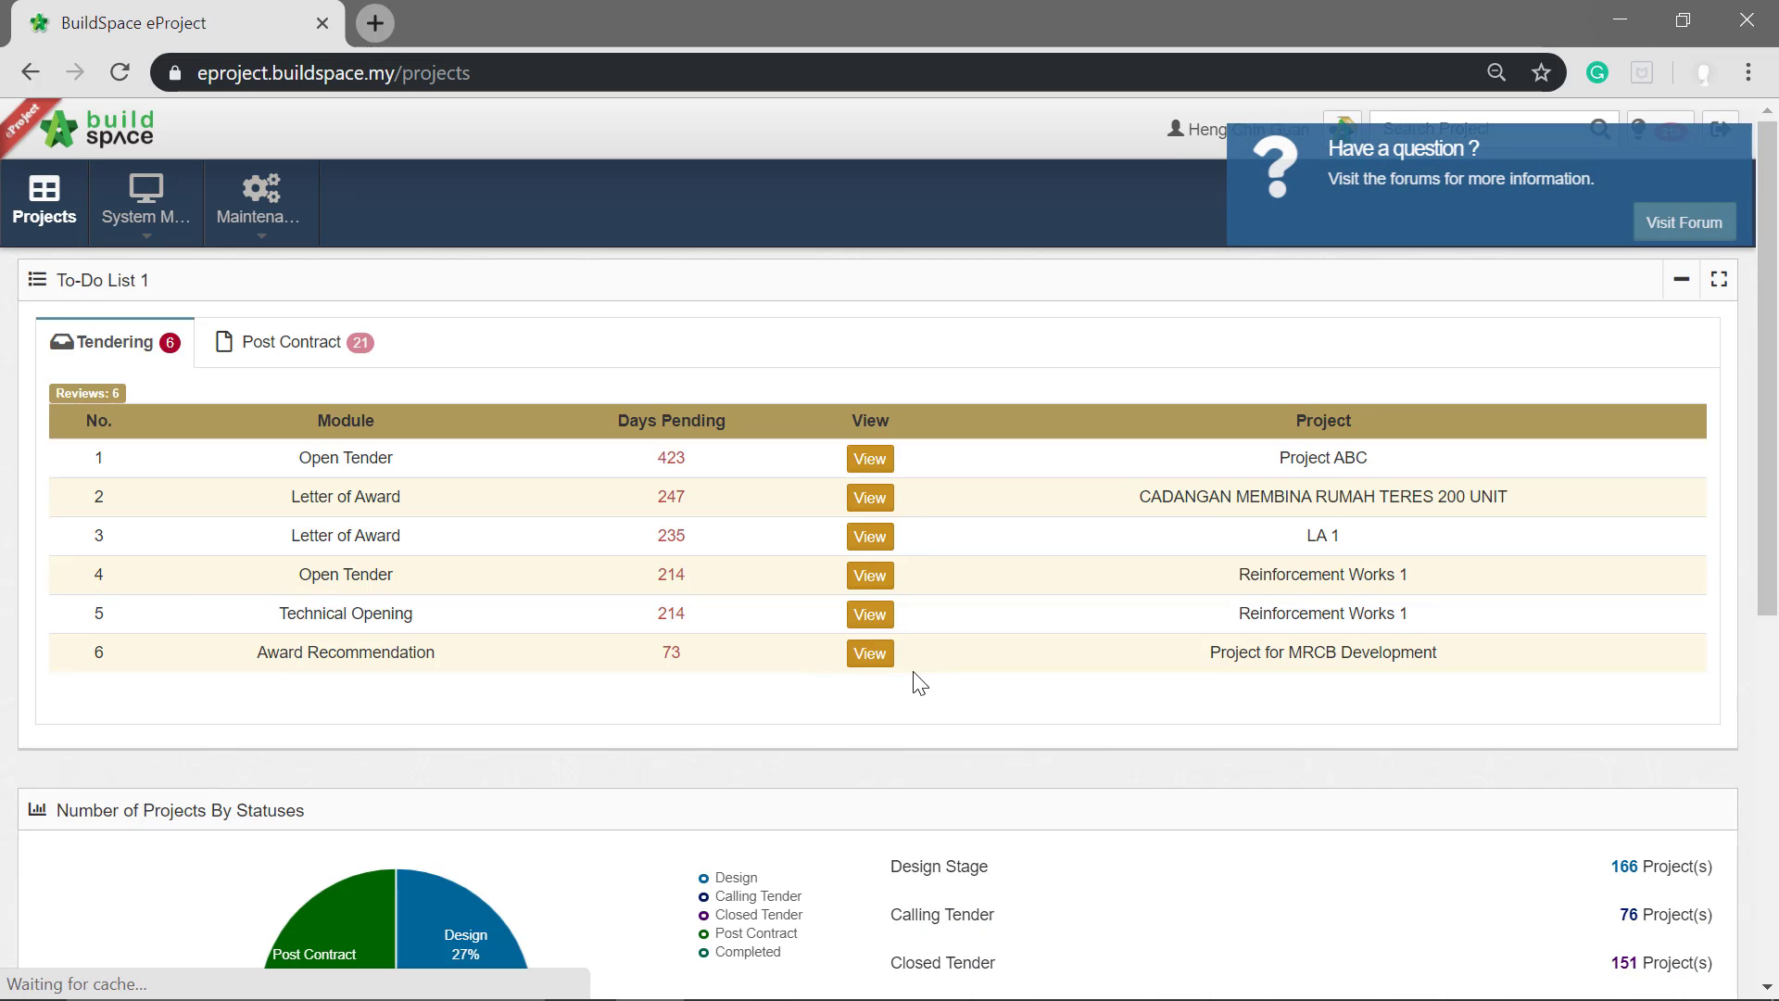
{"action": "left_click", "coordinate": [1364, 230]}
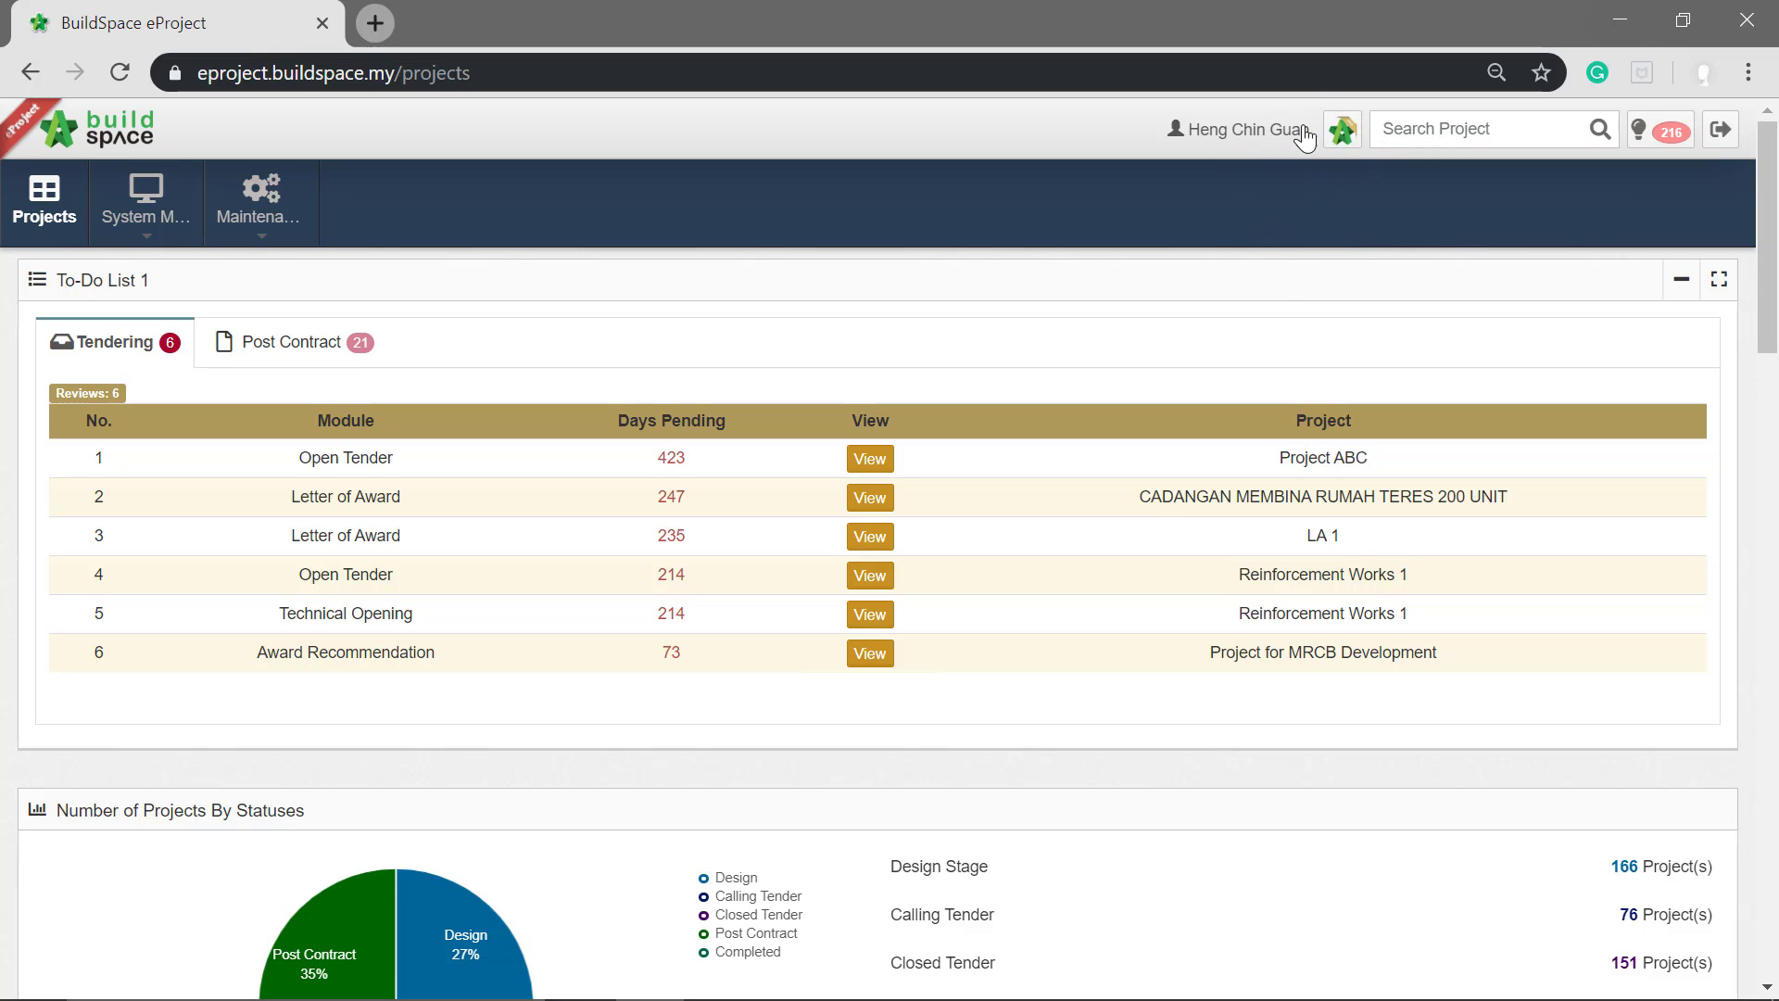
Step: Switch from eProject to BuildSpace Pro and open its Tendering module
{"action": "left_click", "coordinate": [1348, 127]}
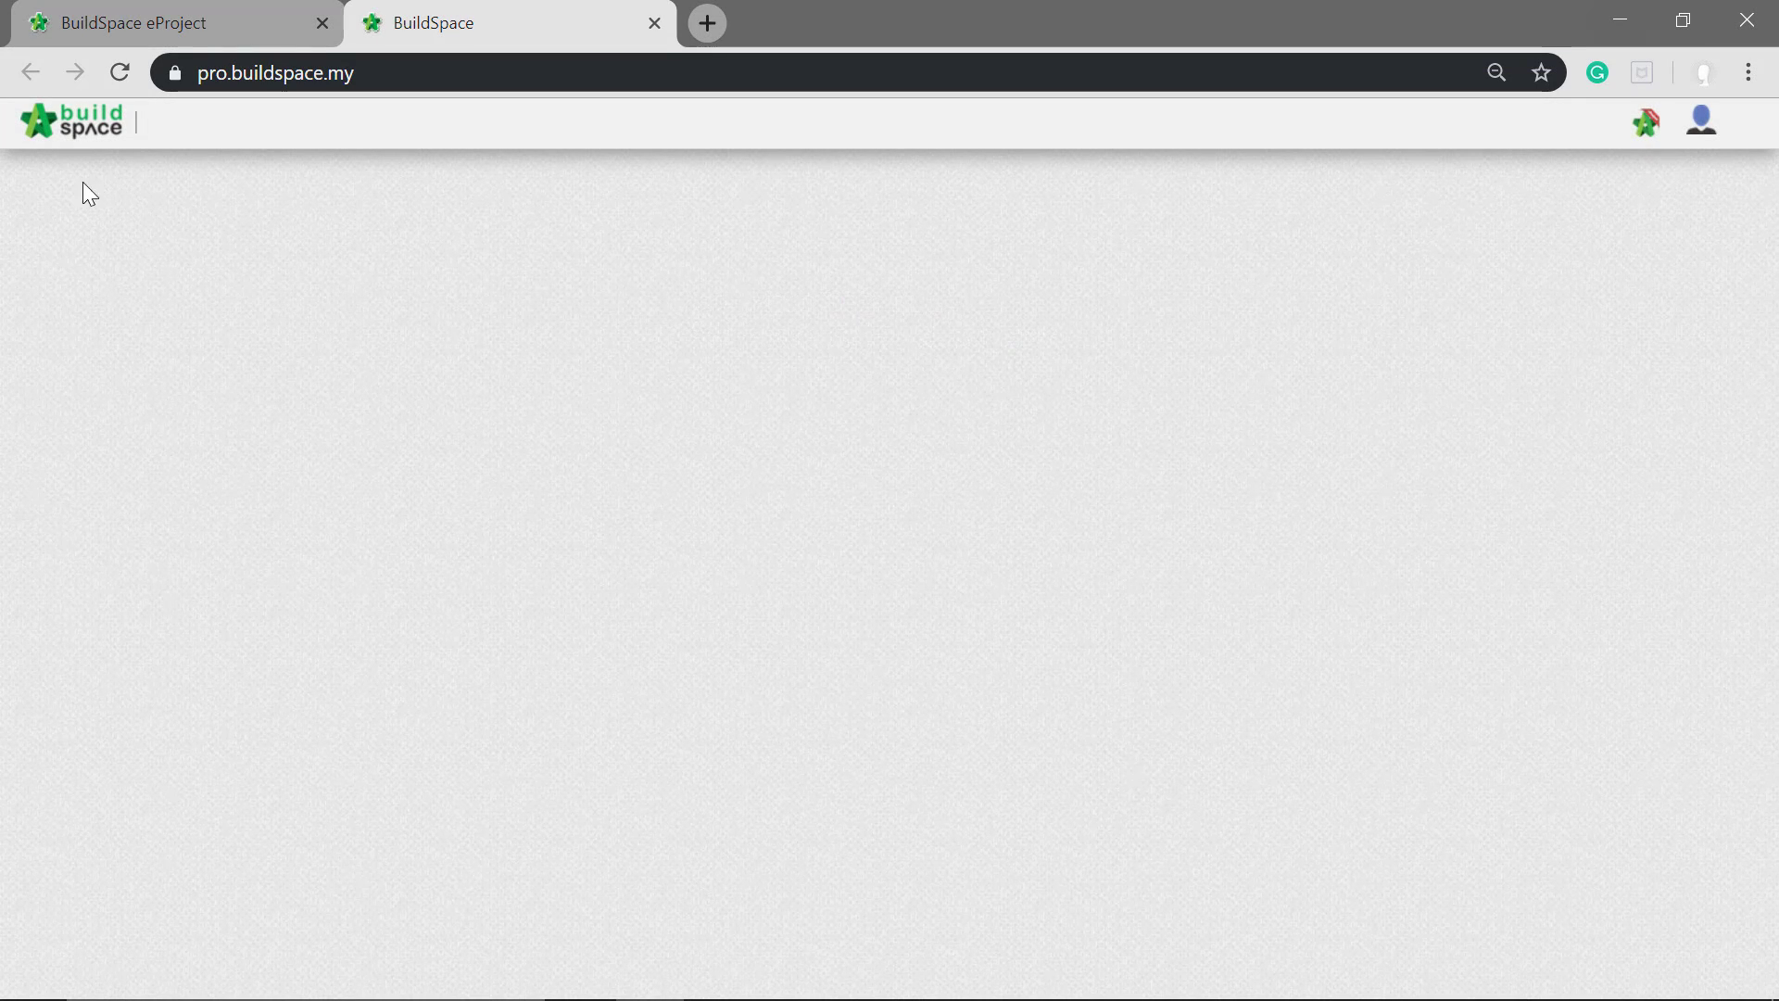
{"action": "left_click", "coordinate": [46, 125]}
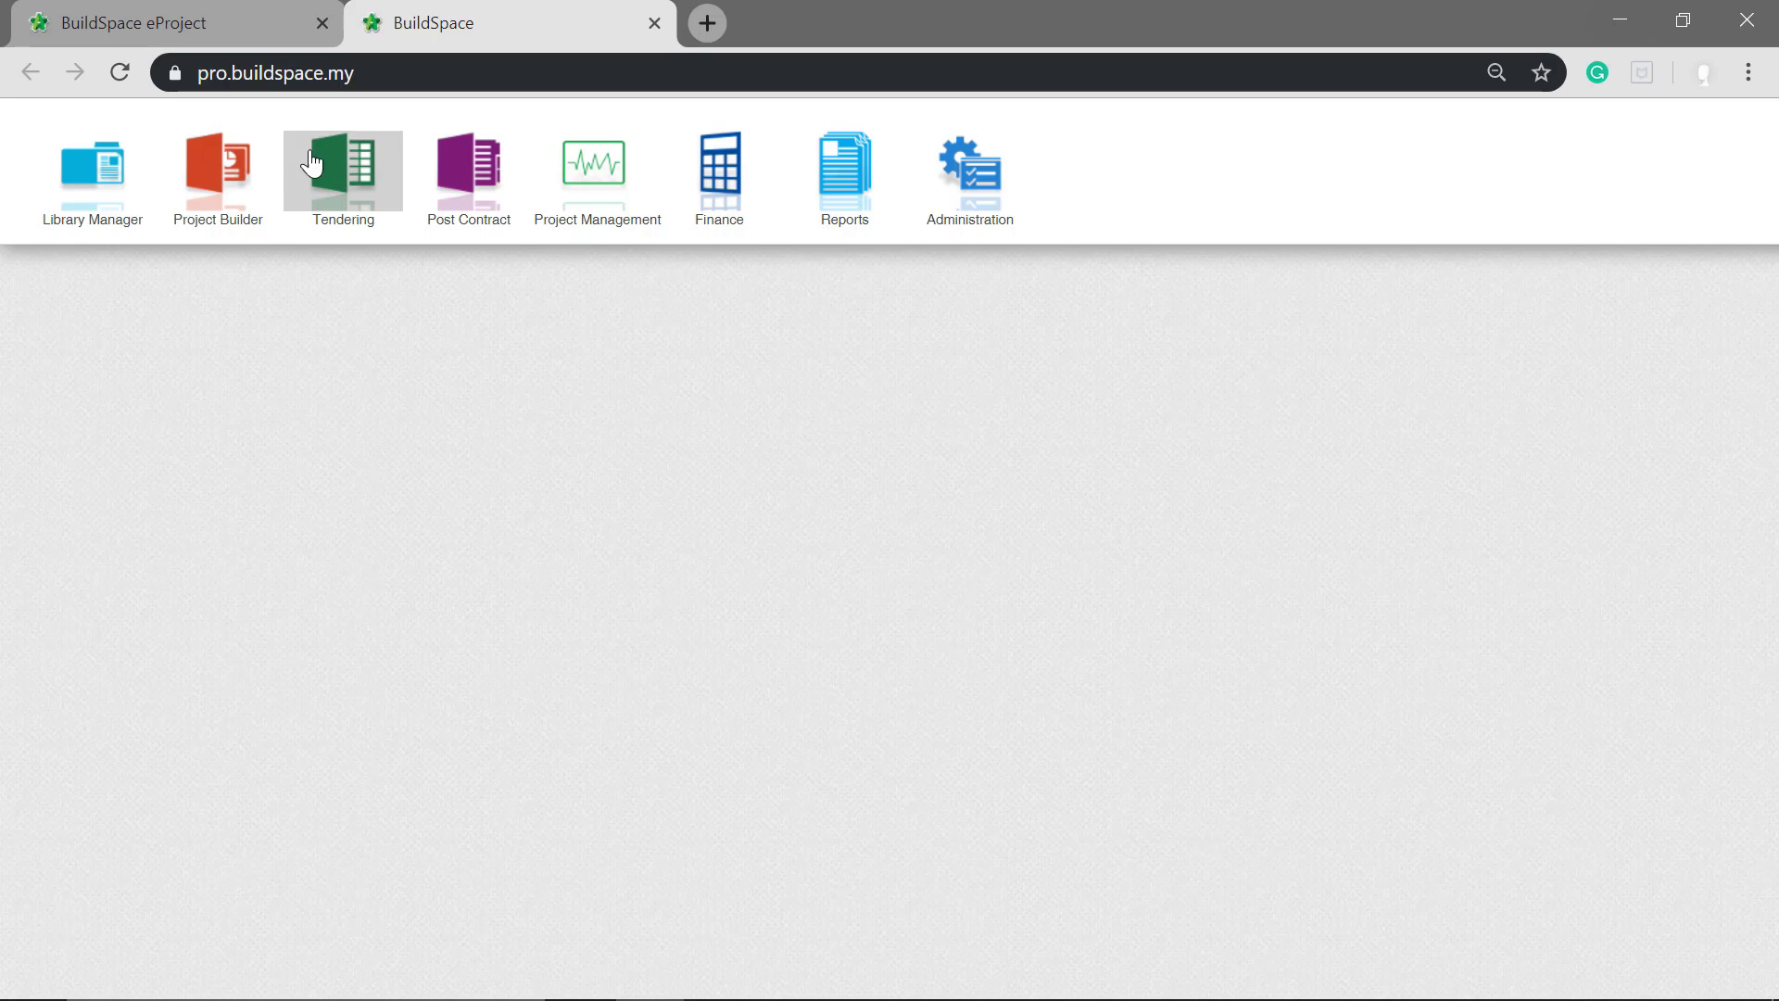
{"action": "left_click", "coordinate": [352, 165]}
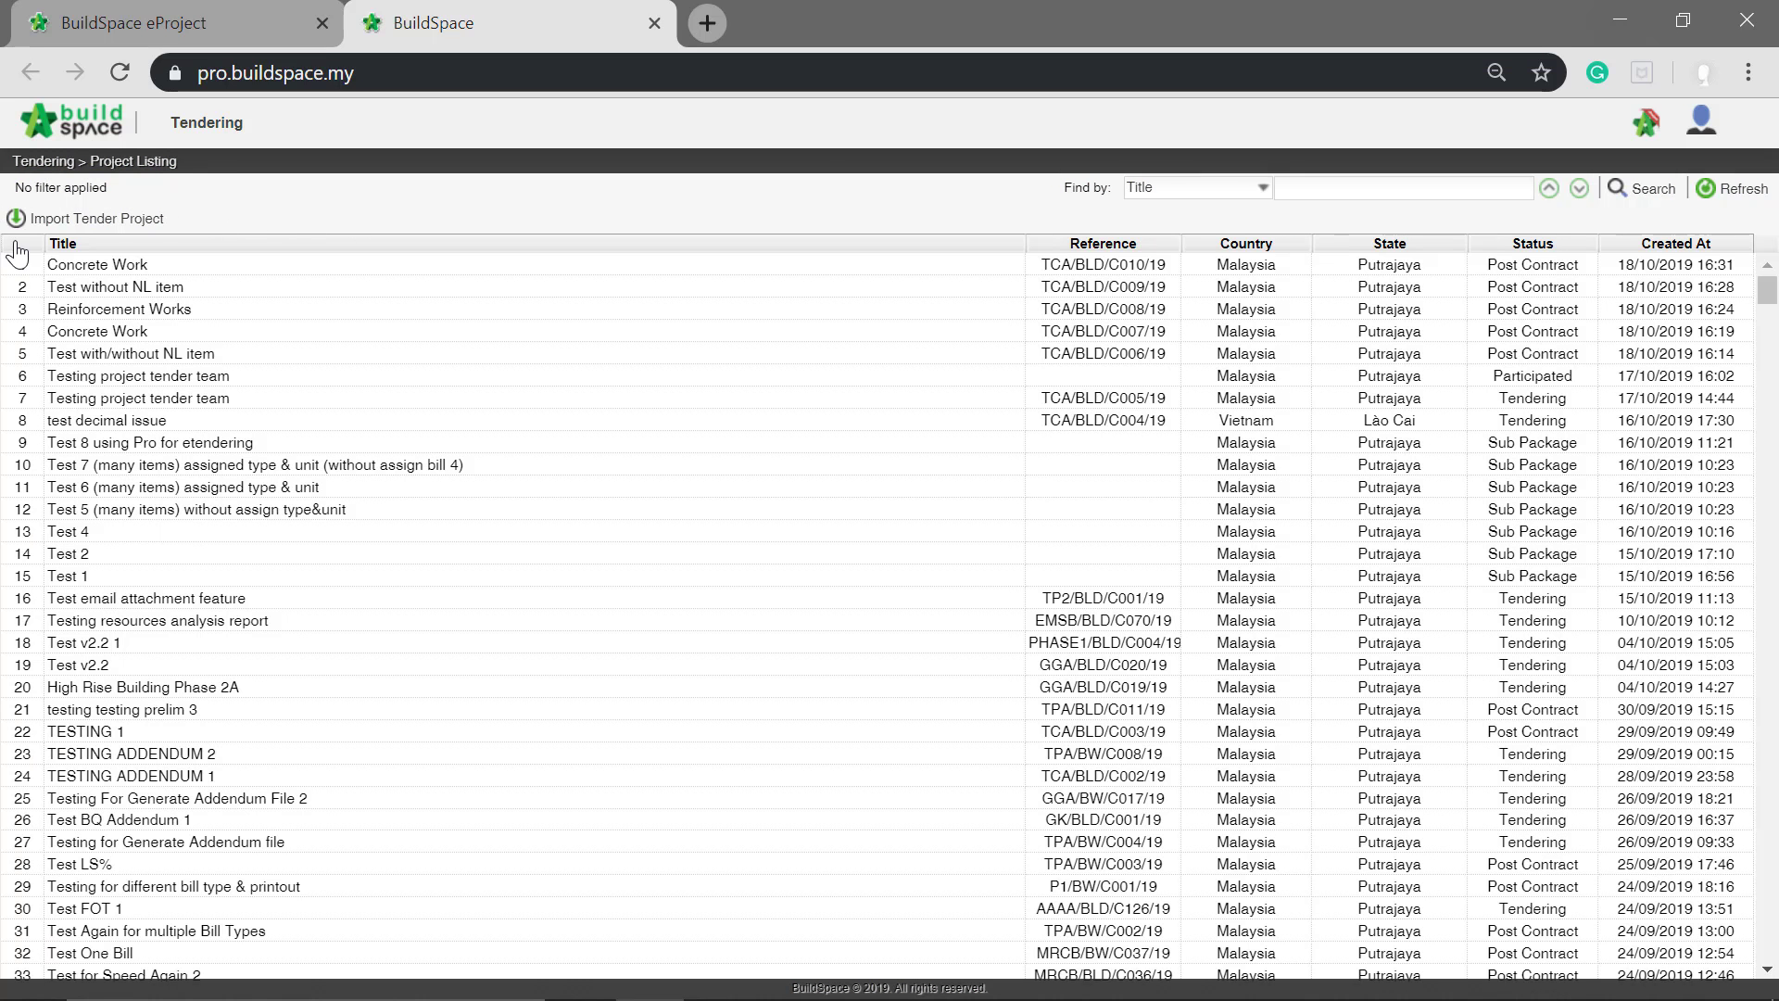
Step: Import the tender project from testing-project-abcd-1234.ebq in the Downloads folder
{"action": "left_click", "coordinate": [90, 215]}
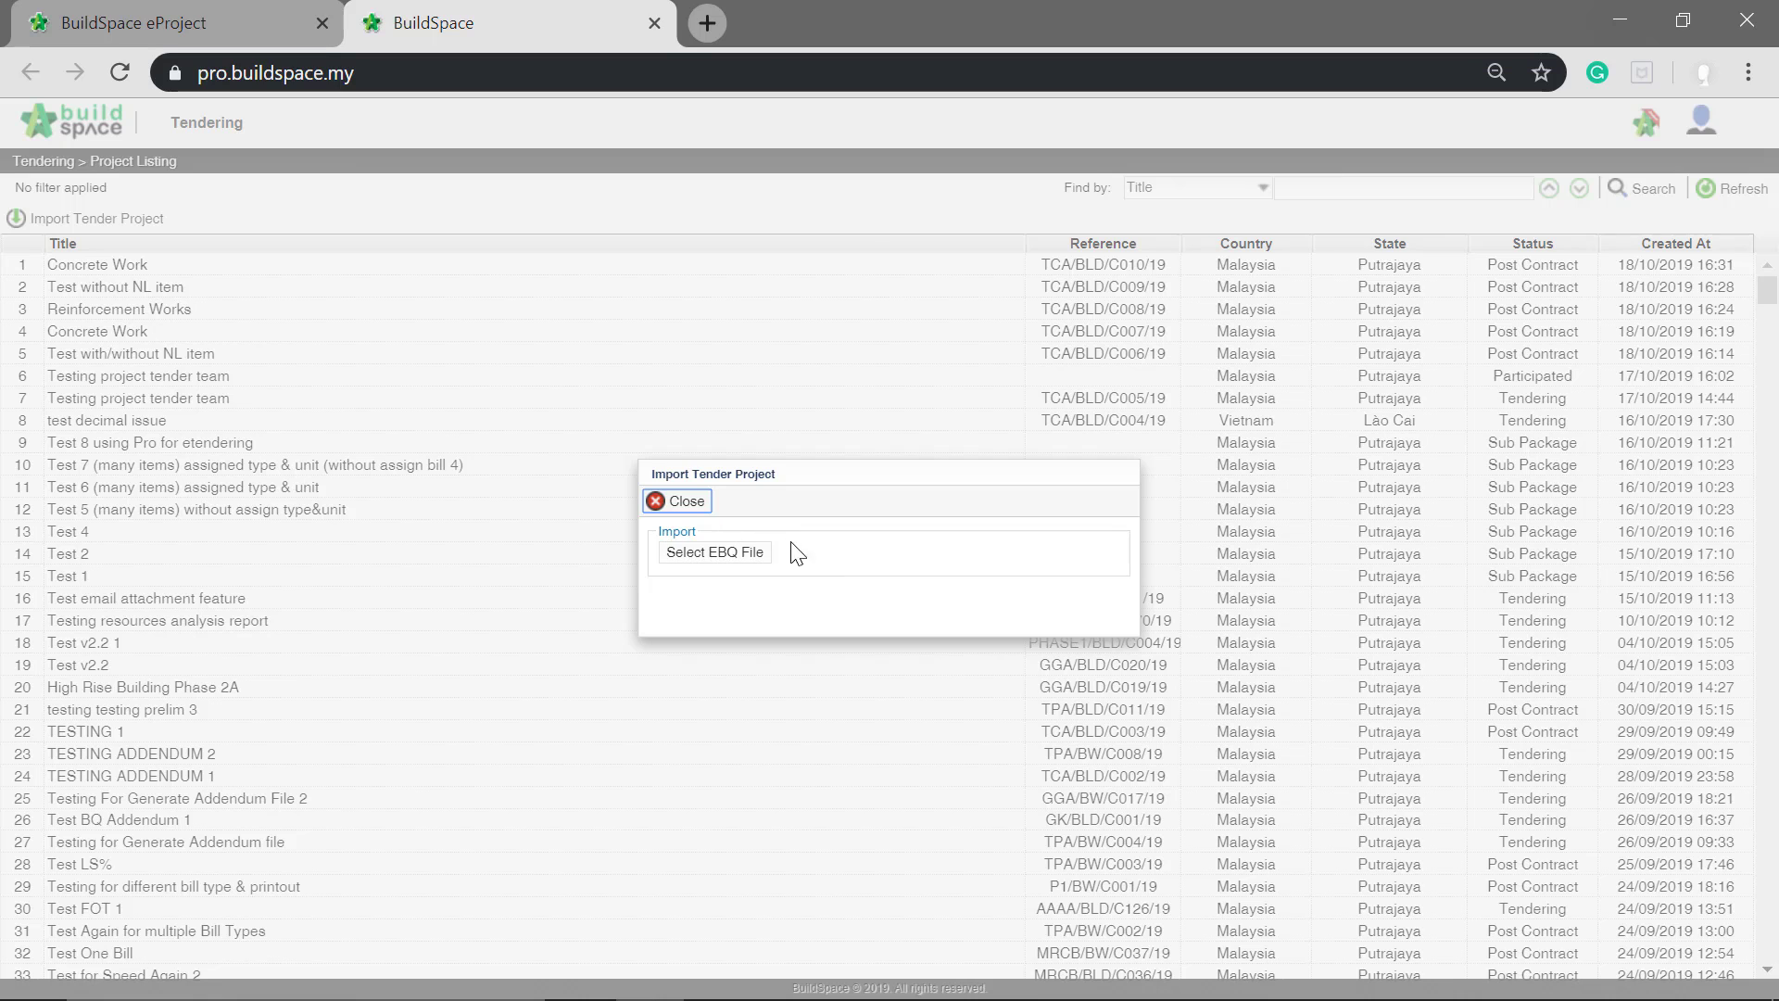
{"action": "left_click", "coordinate": [711, 553]}
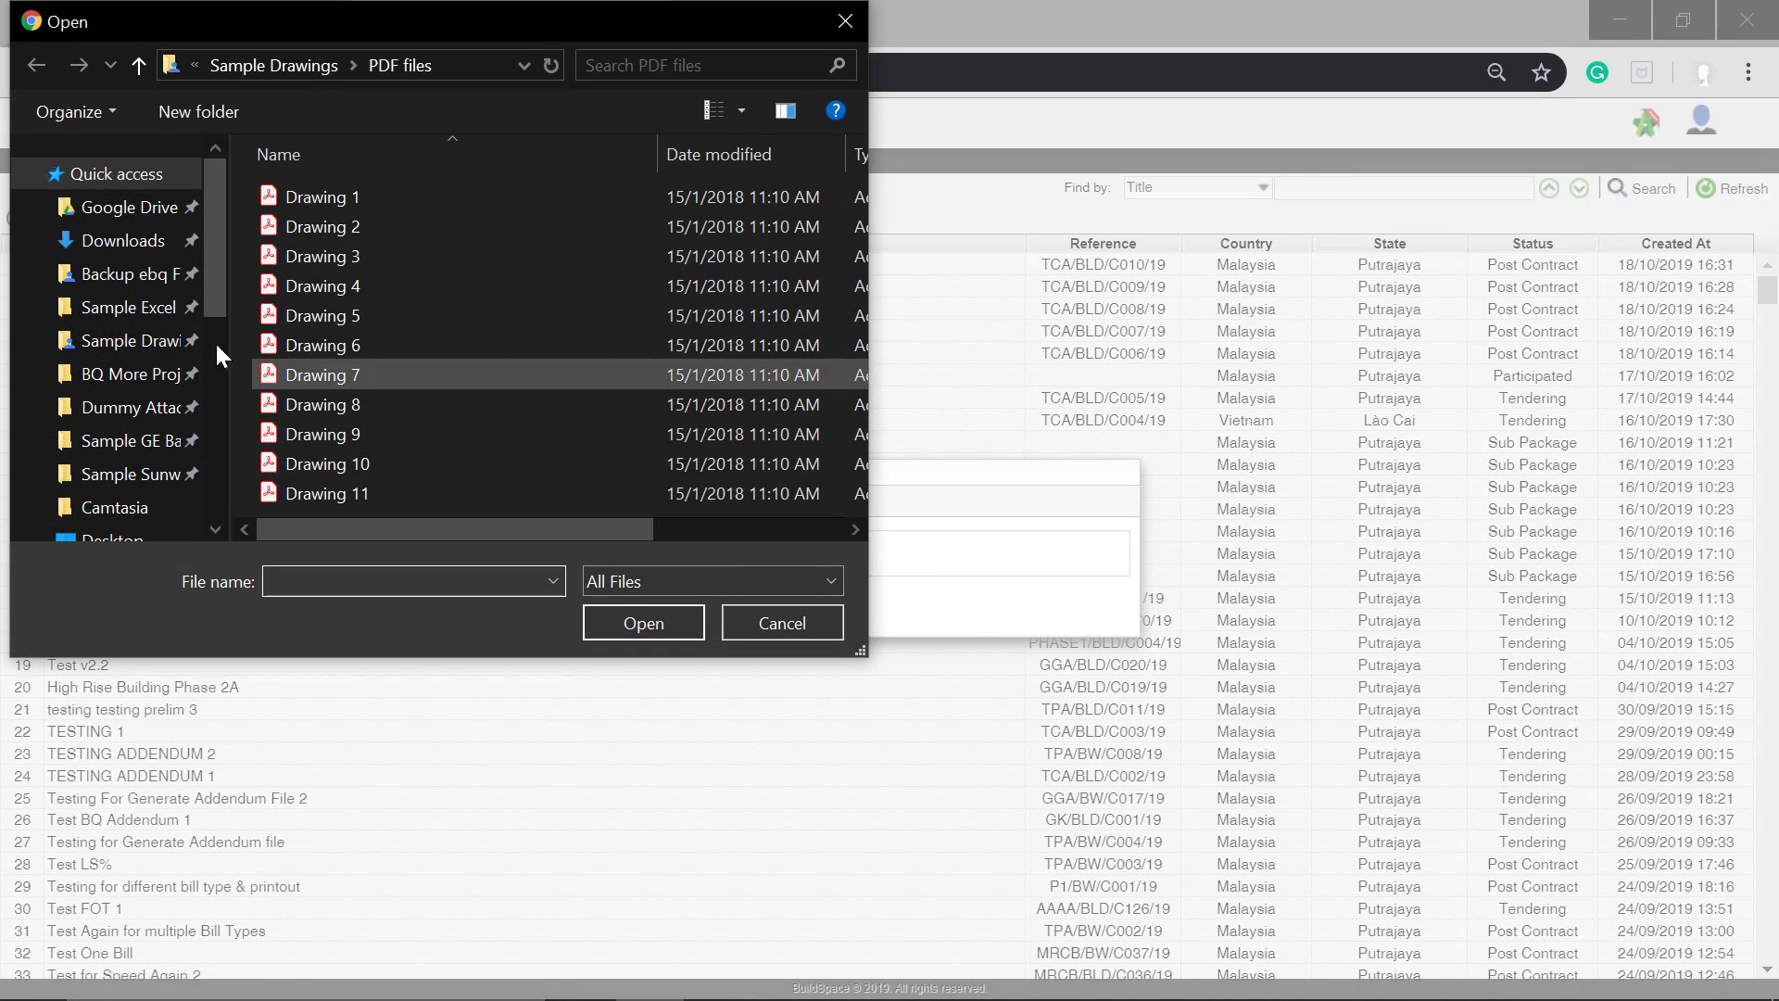
{"action": "left_click", "coordinate": [153, 248]}
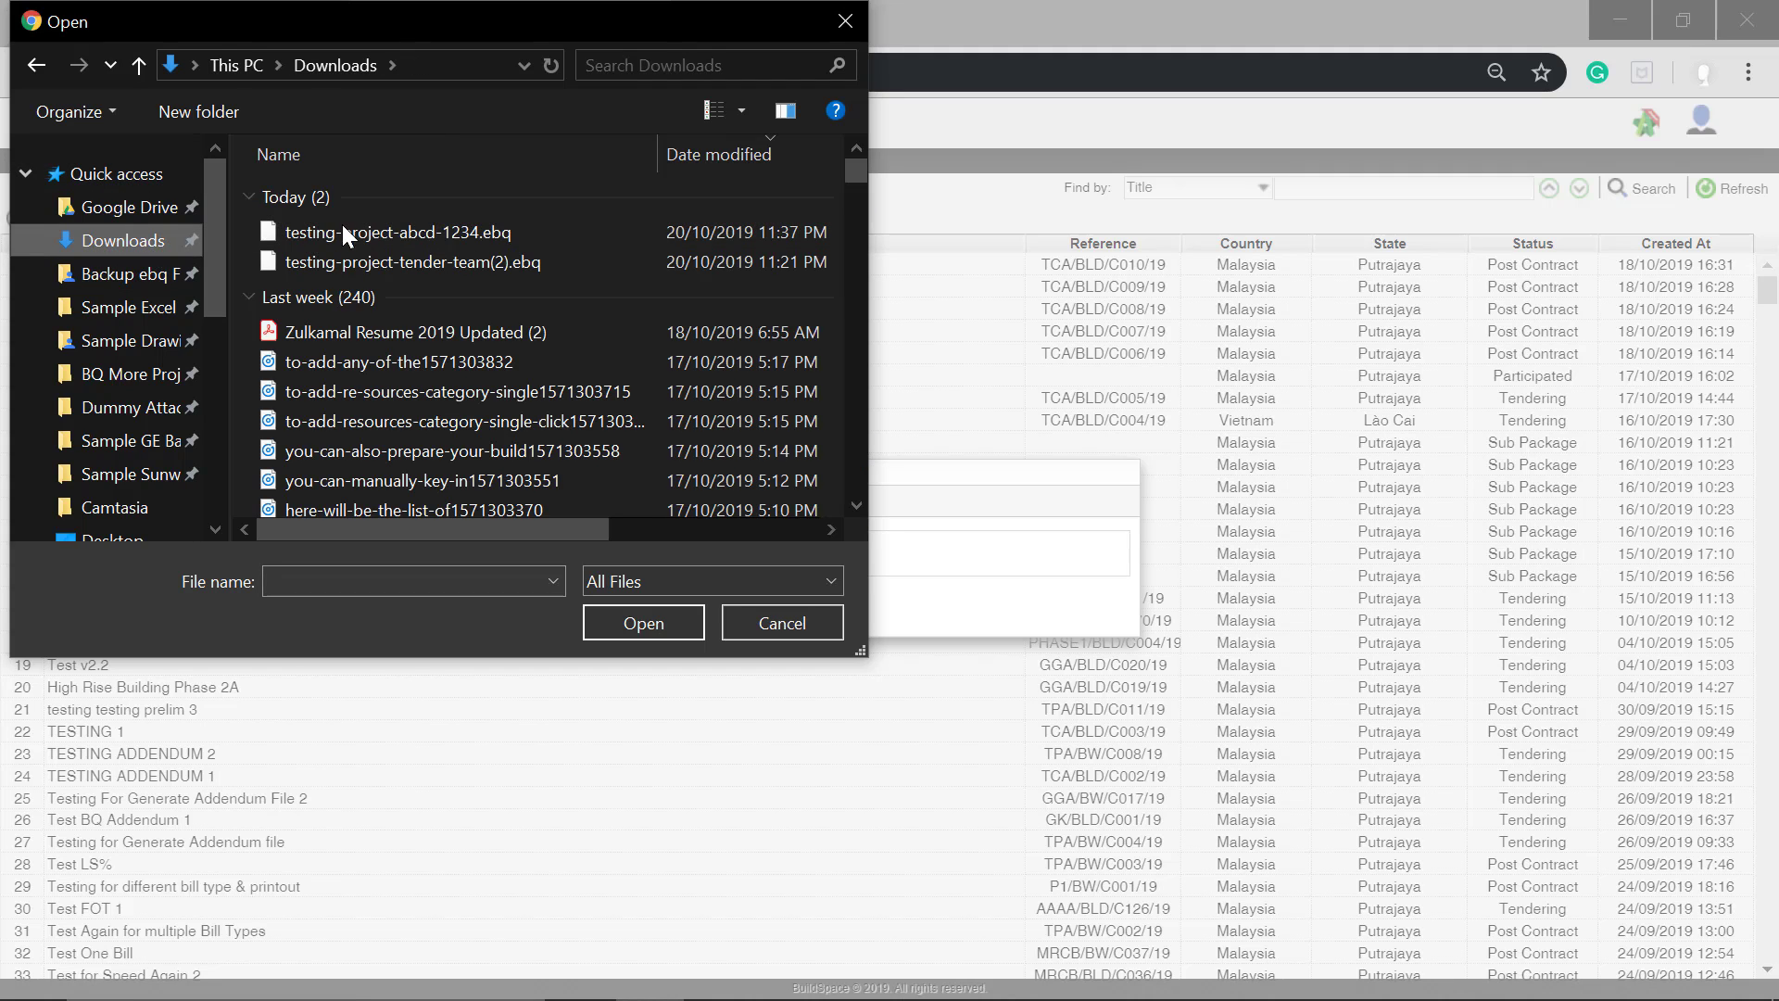
{"action": "left_click", "coordinate": [403, 238]}
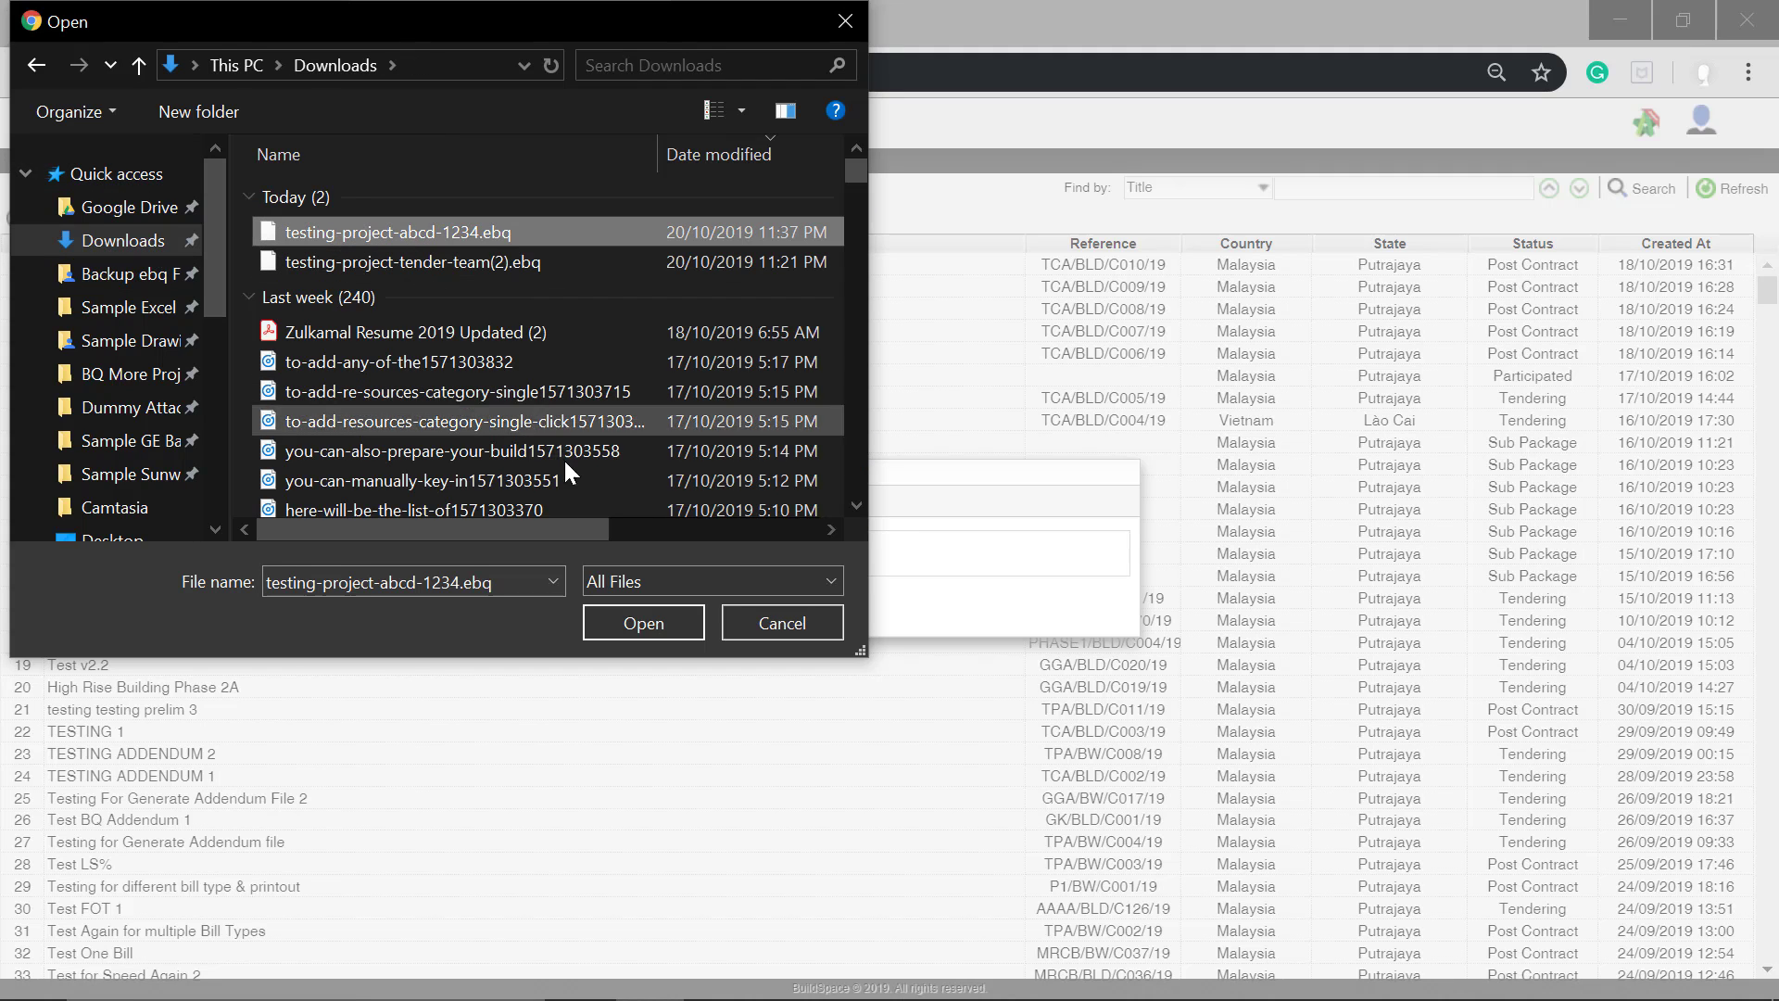
{"action": "left_click", "coordinate": [623, 619]}
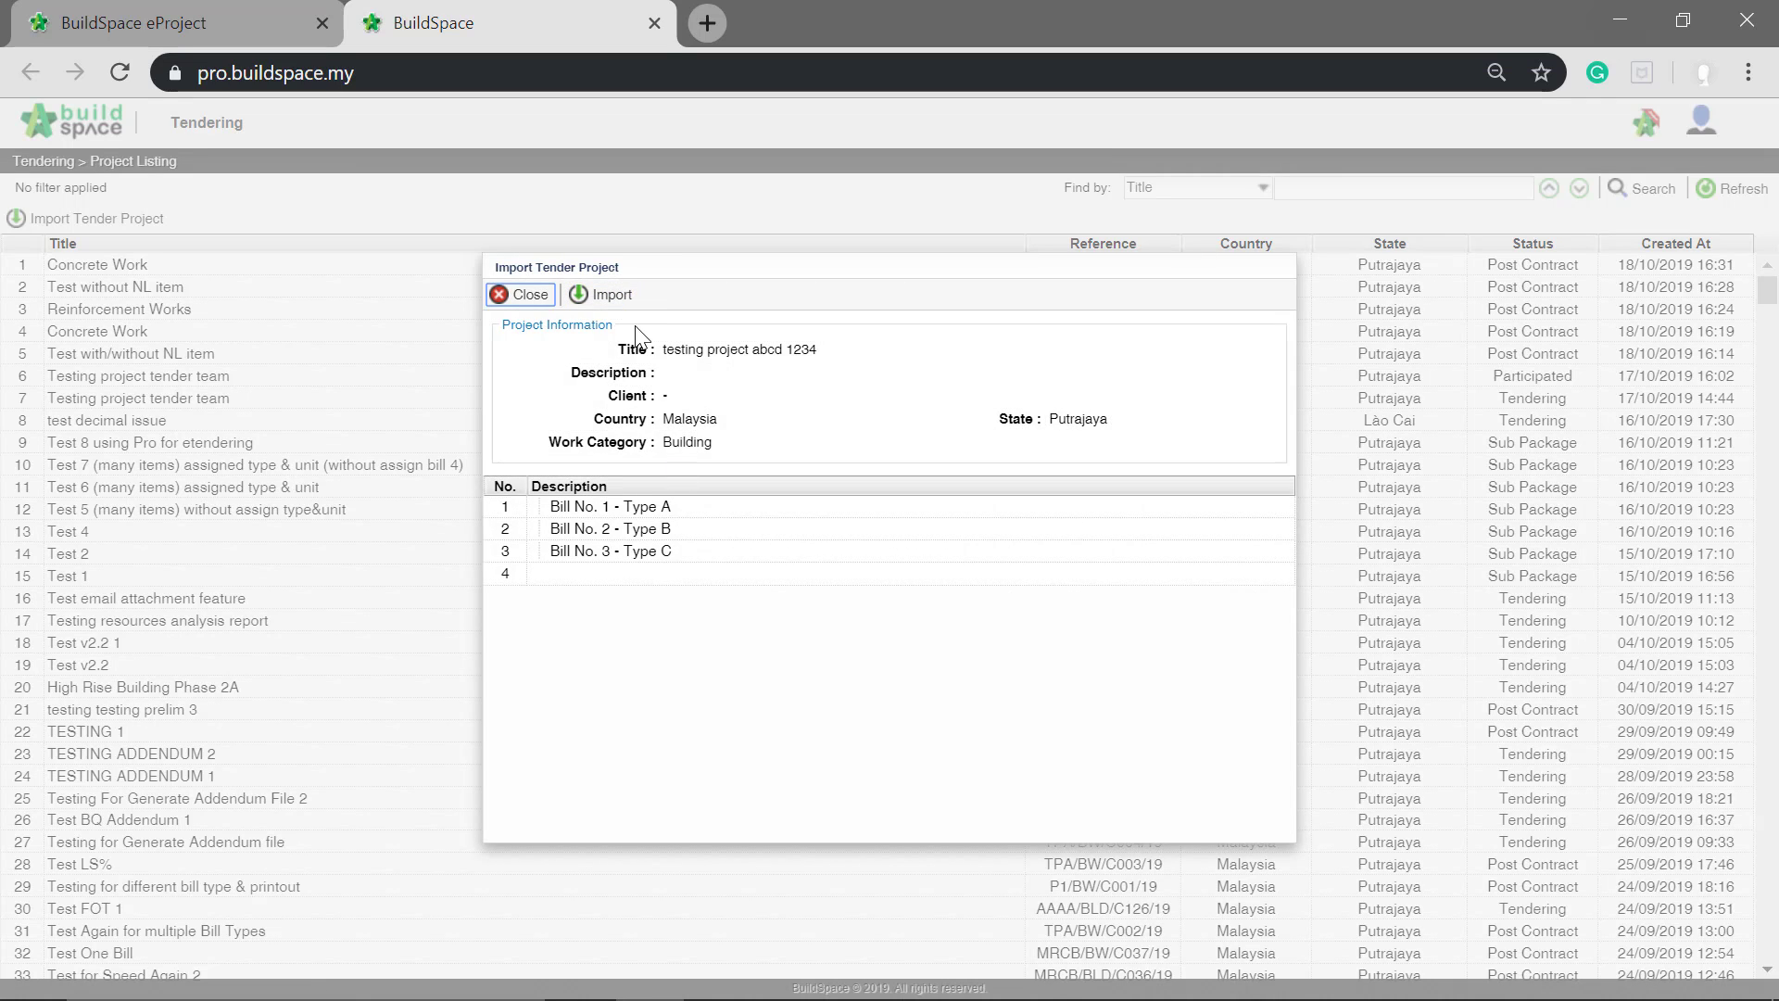
{"action": "left_click", "coordinate": [584, 301]}
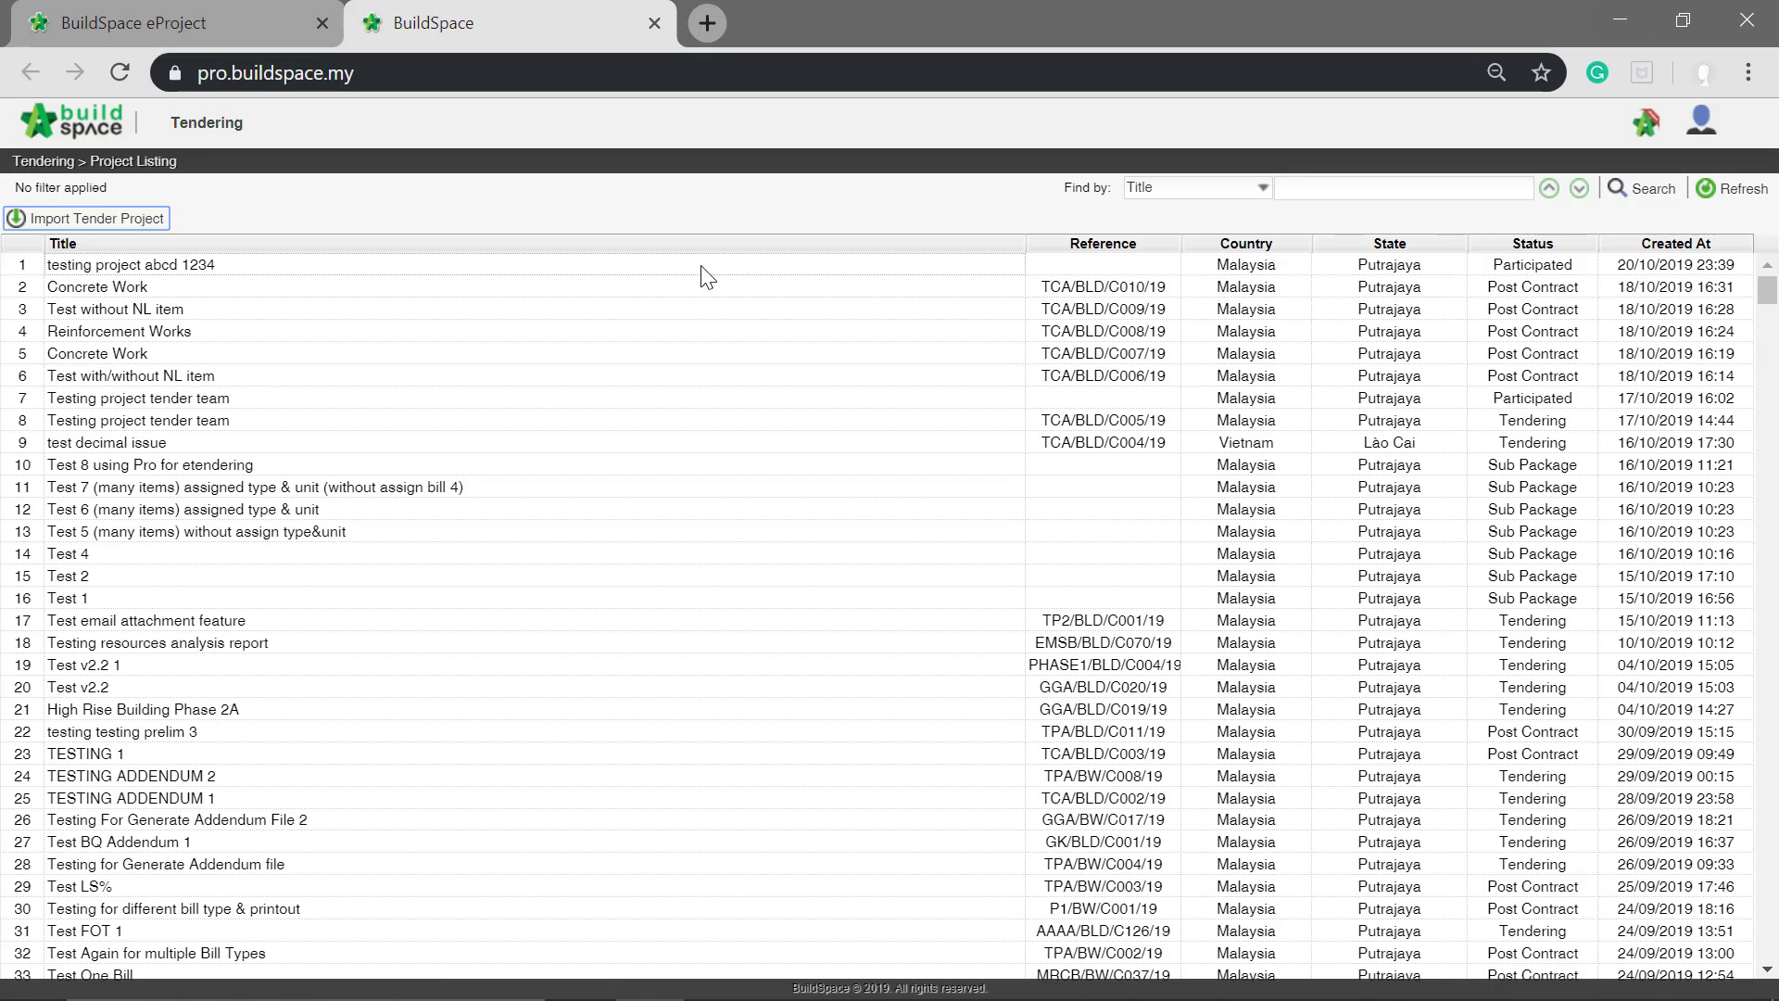
Step: In the imported project "testing project abcd 1234", open the element WORK BELOW GROUND FLOOR LEVEL of Bill No. 1 - Type A
{"action": "left_click", "coordinate": [431, 269]}
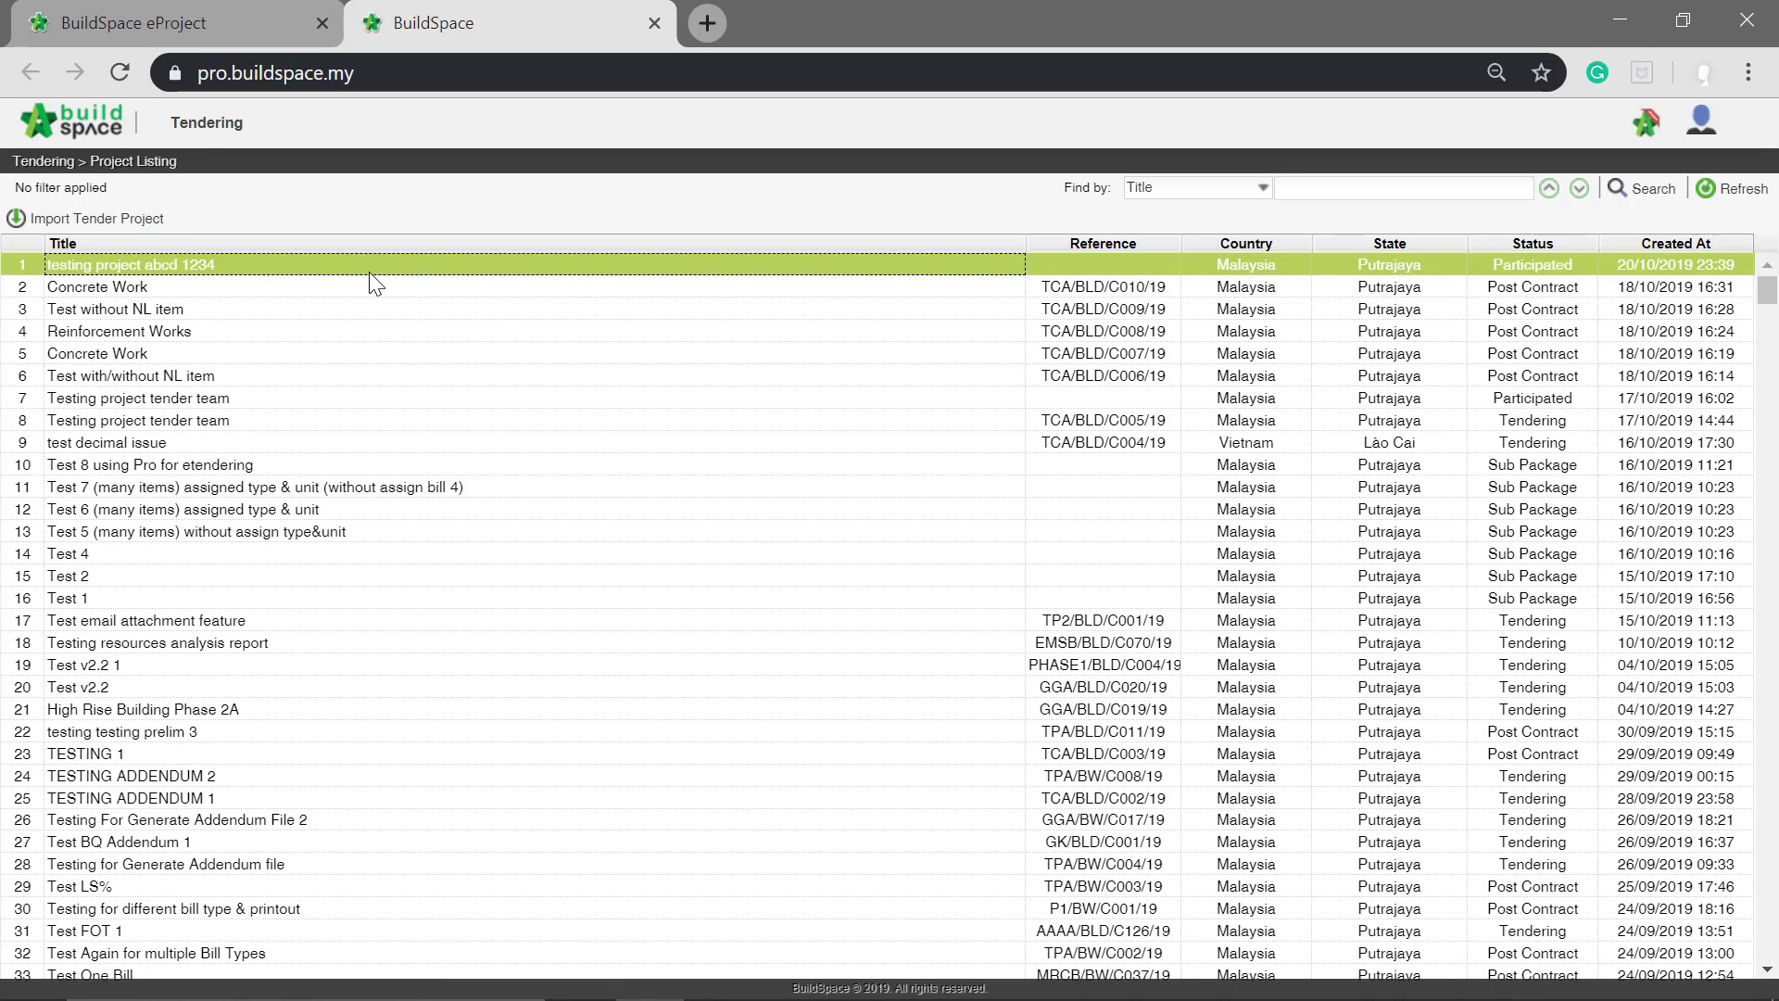
{"action": "double_click", "coordinate": [402, 264]}
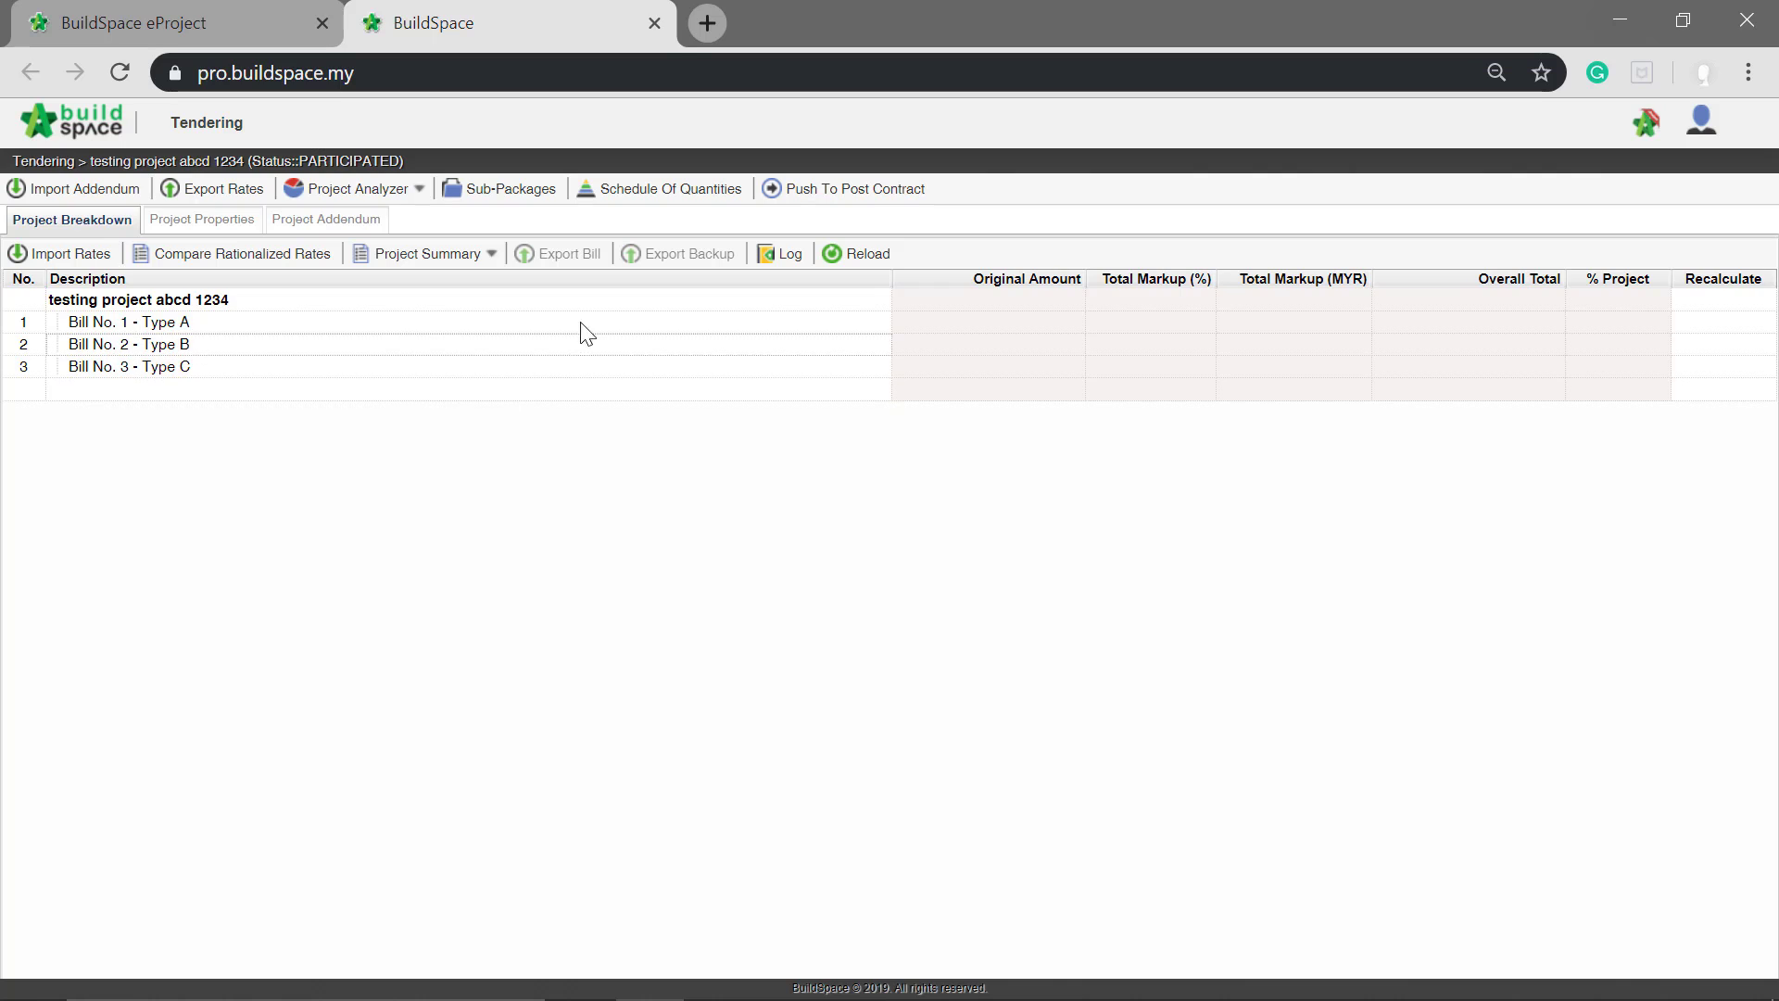
{"action": "double_click", "coordinate": [235, 322]}
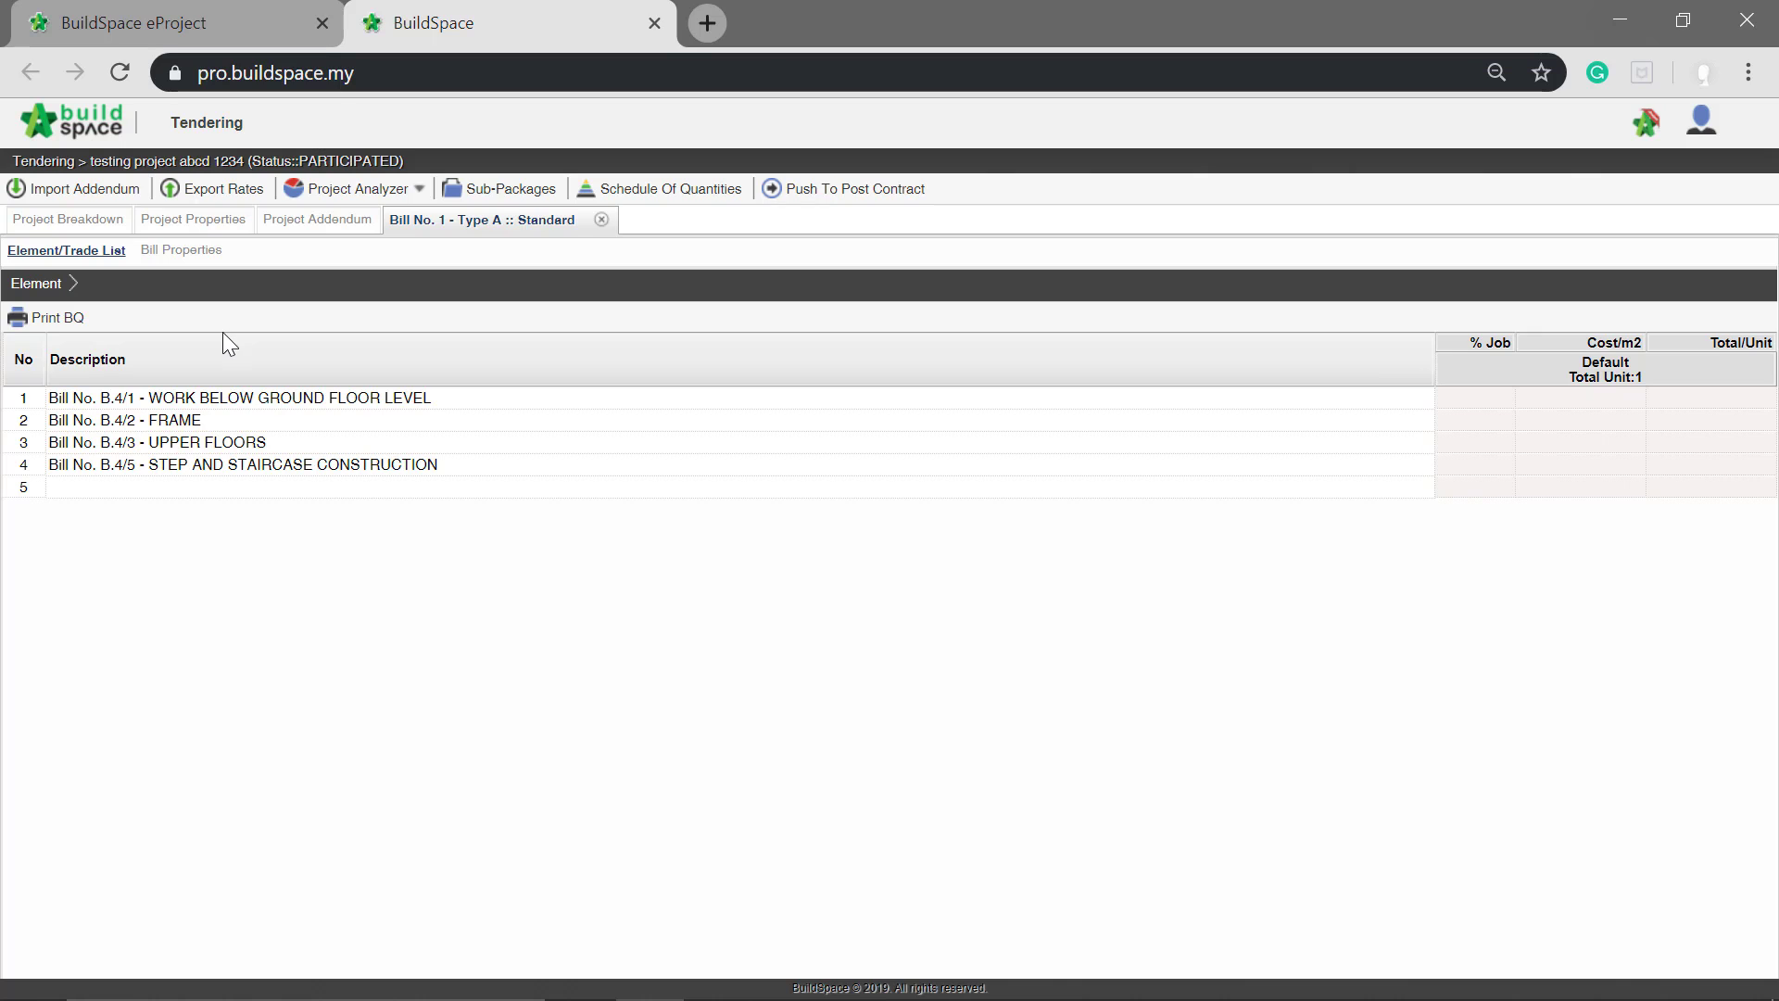
{"action": "double_click", "coordinate": [211, 400]}
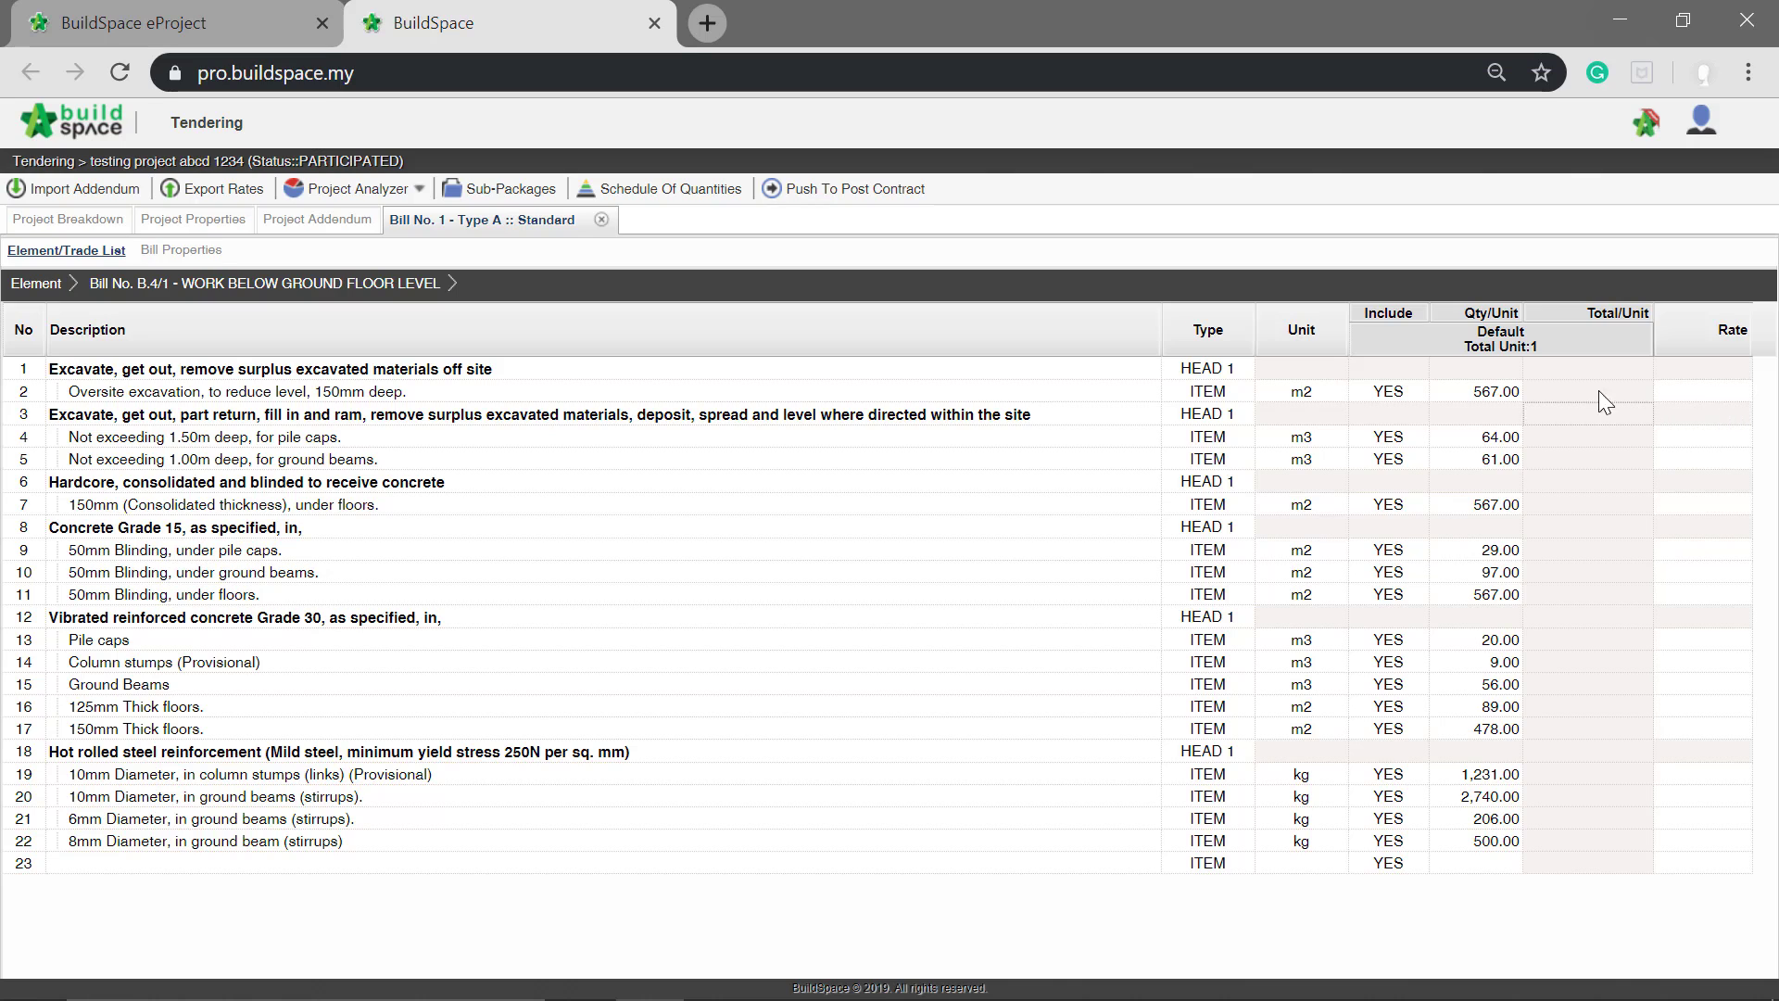
Step: Set the rate of the "Oversite excavation, to reduce level, 150mm deep" item to 100
{"action": "left_click", "coordinate": [1692, 398]}
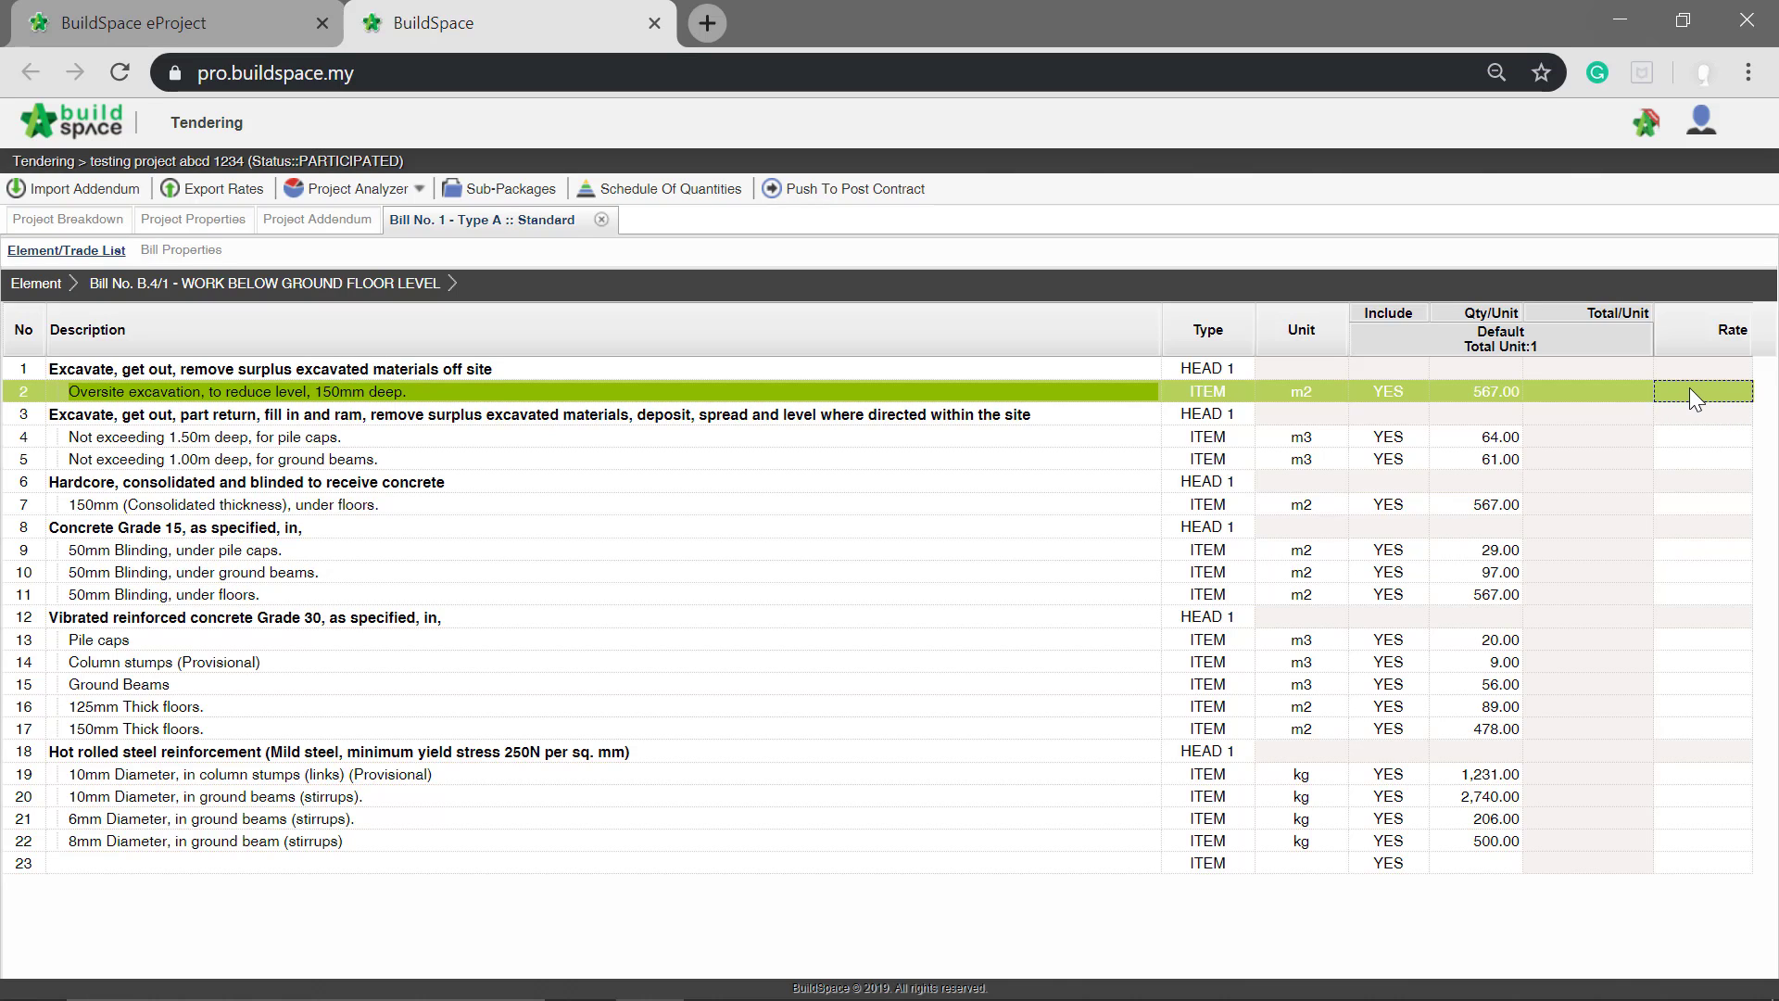
{"action": "left_click", "coordinate": [1695, 386]}
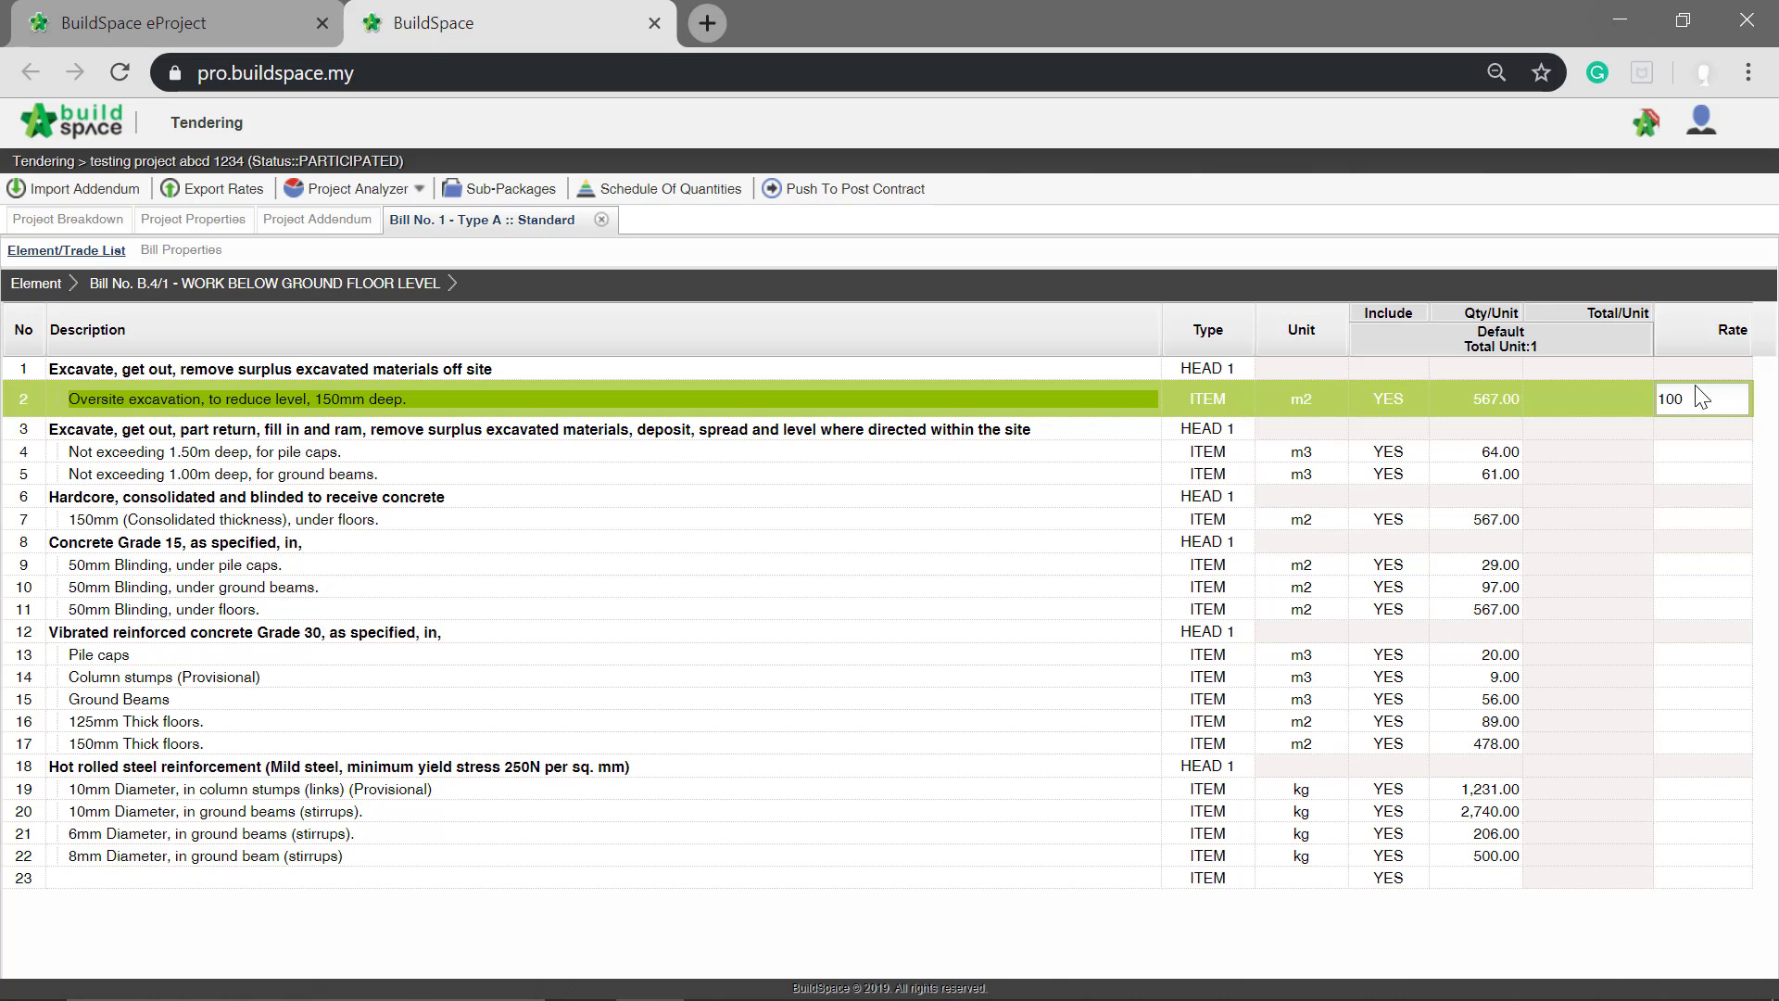
{"action": "type", "text": "100"}
{"action": "key", "text": "Return"}
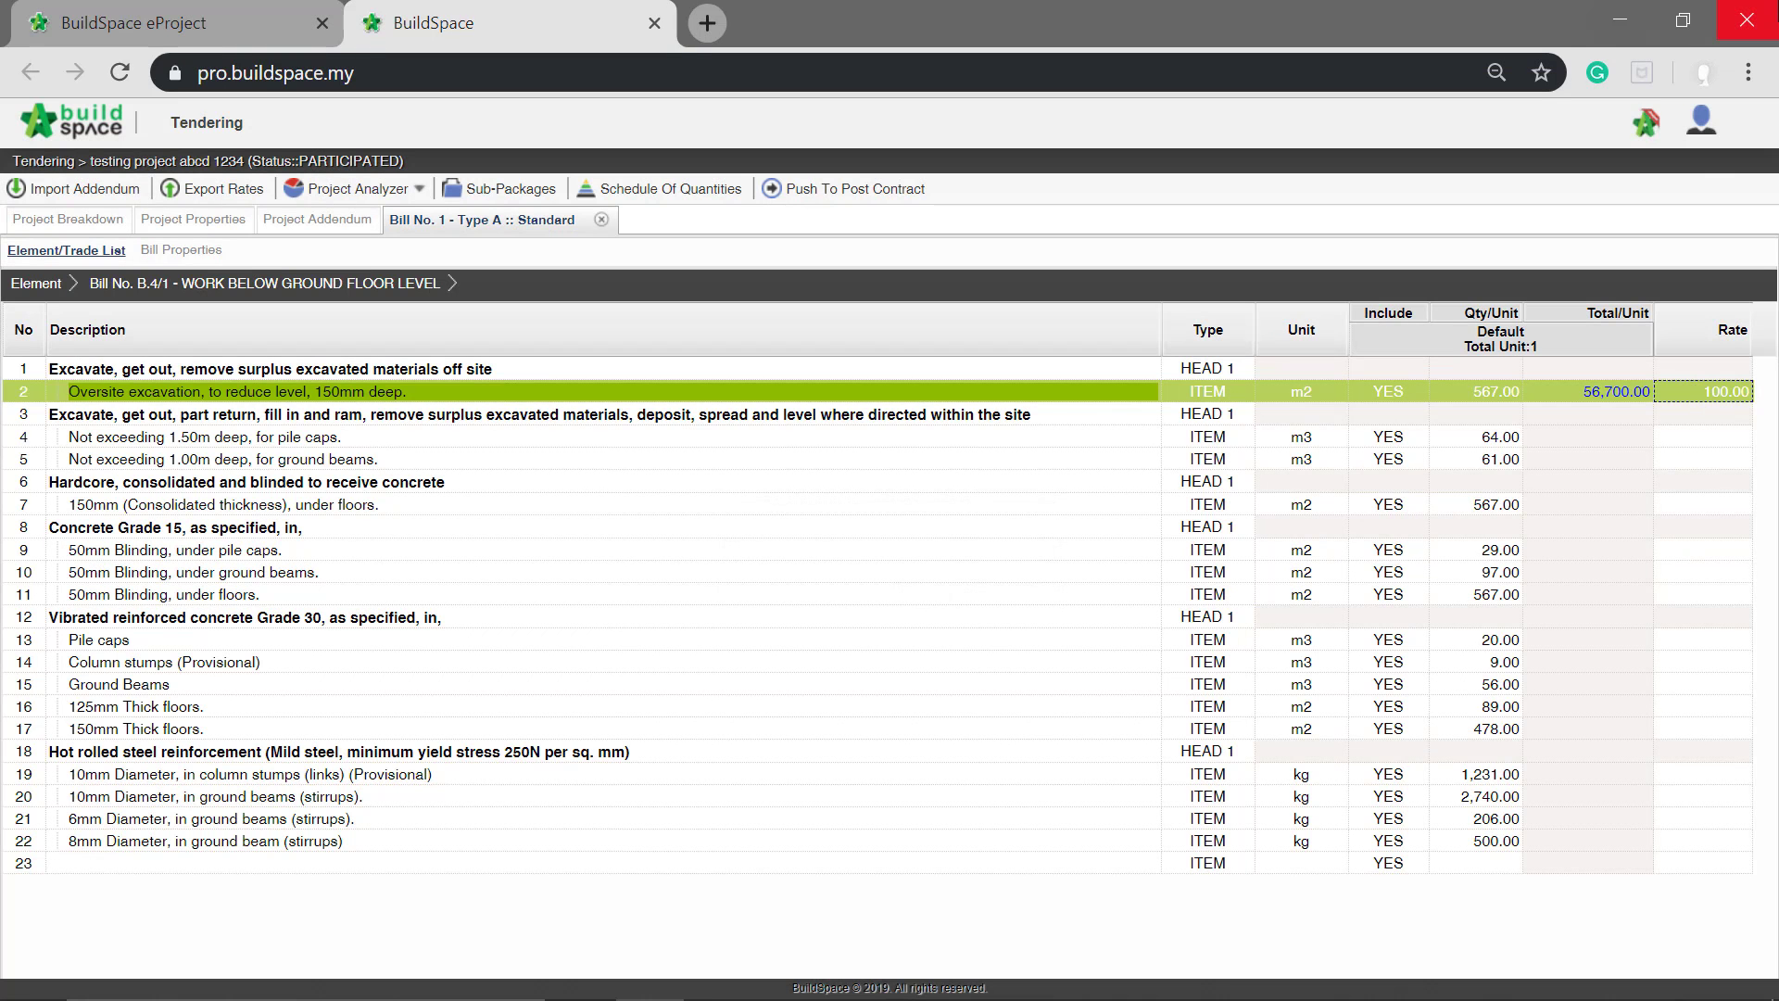
Step: Set the rate of the "Not exceeding 1.50m deep, for pile caps" item to 25
{"action": "left_click", "coordinate": [1746, 441]}
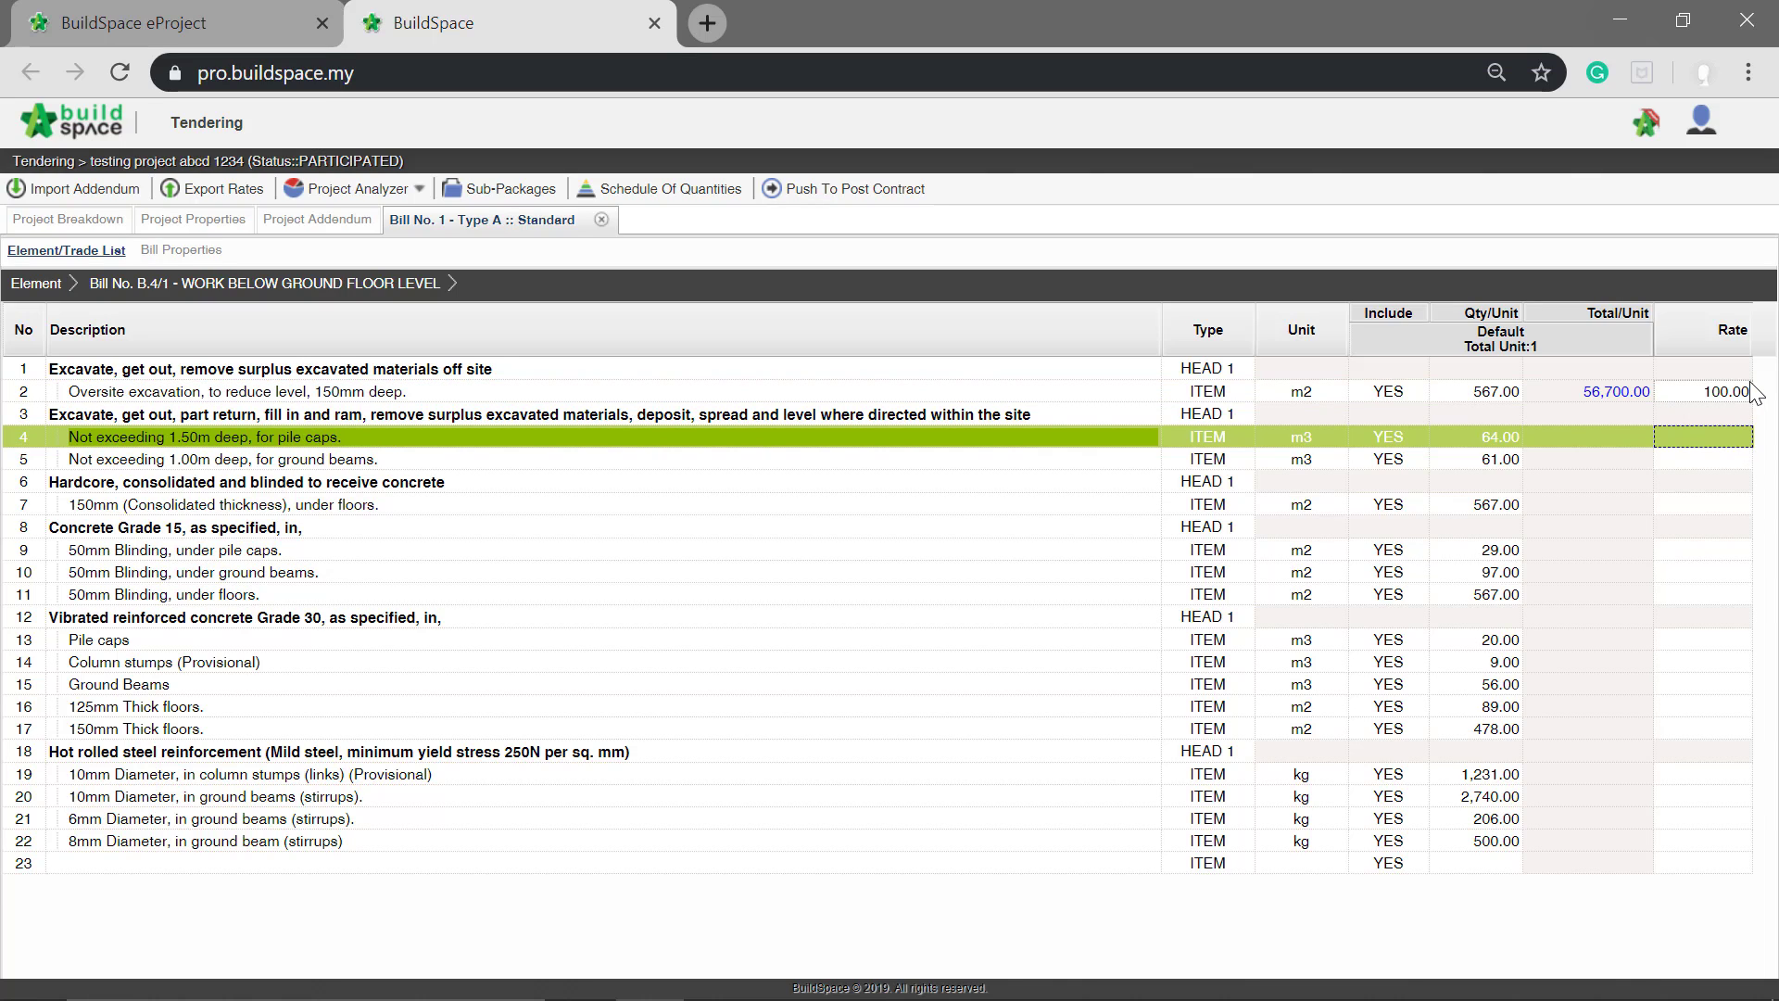
{"action": "key", "text": "Return"}
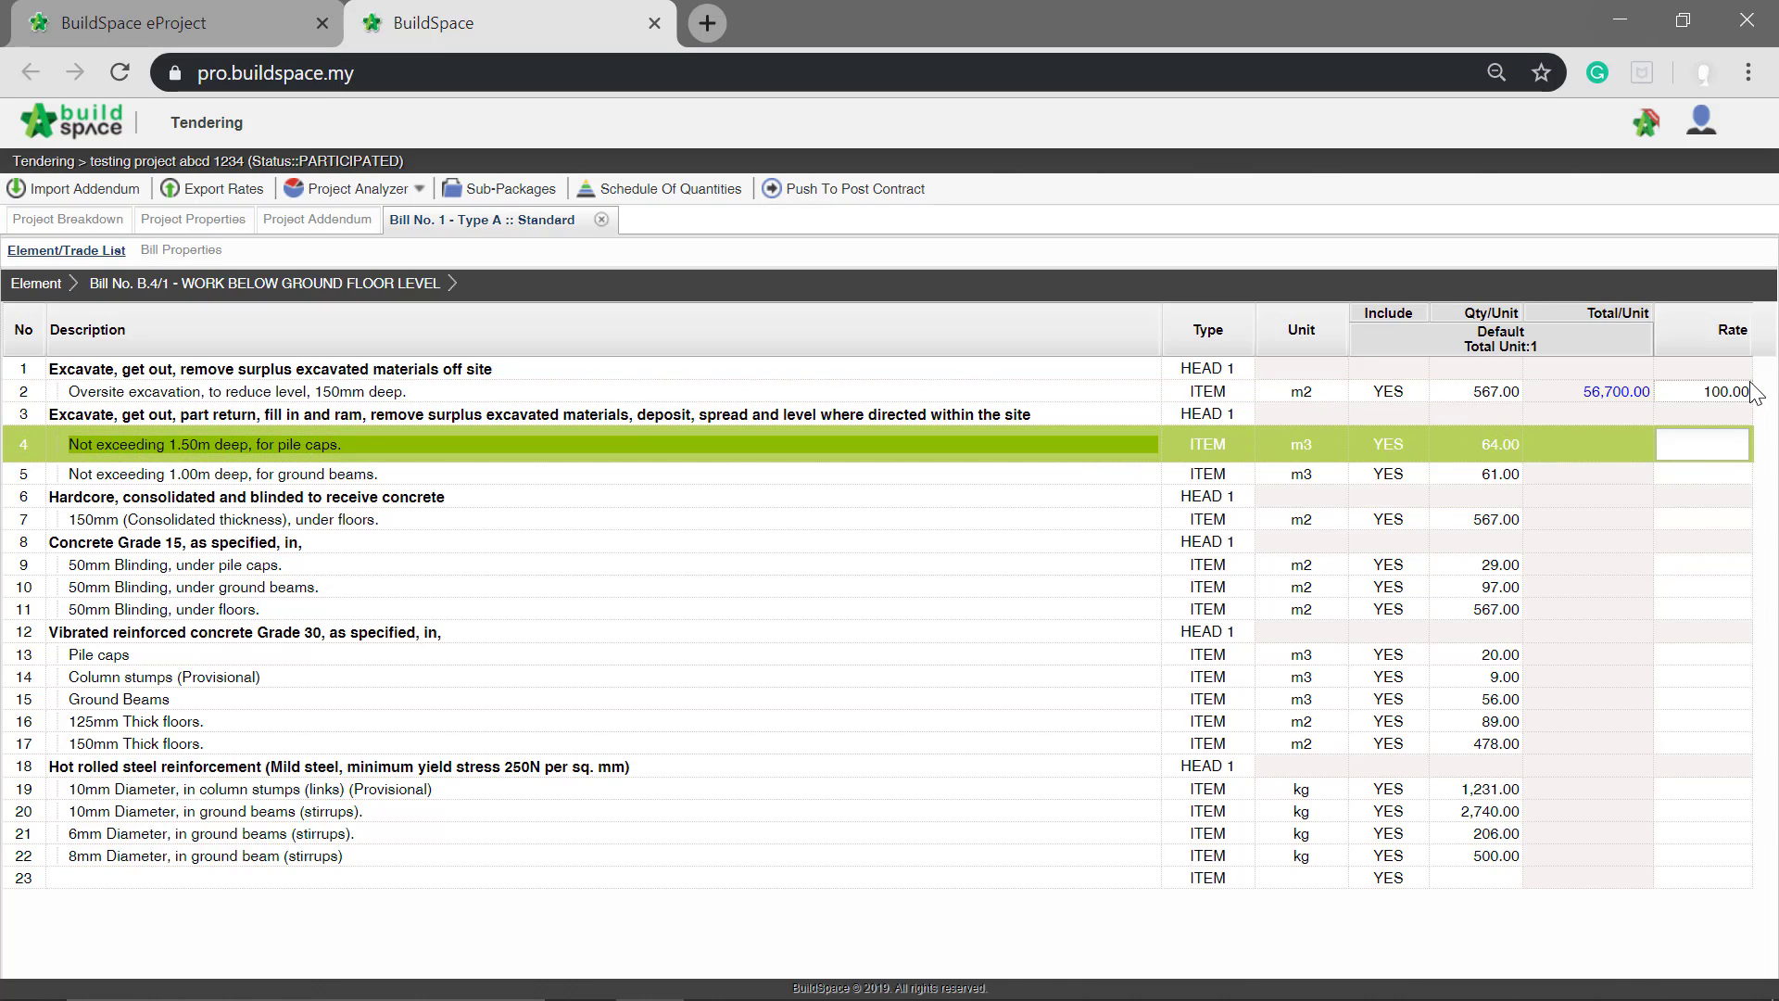
{"action": "key", "text": "Return"}
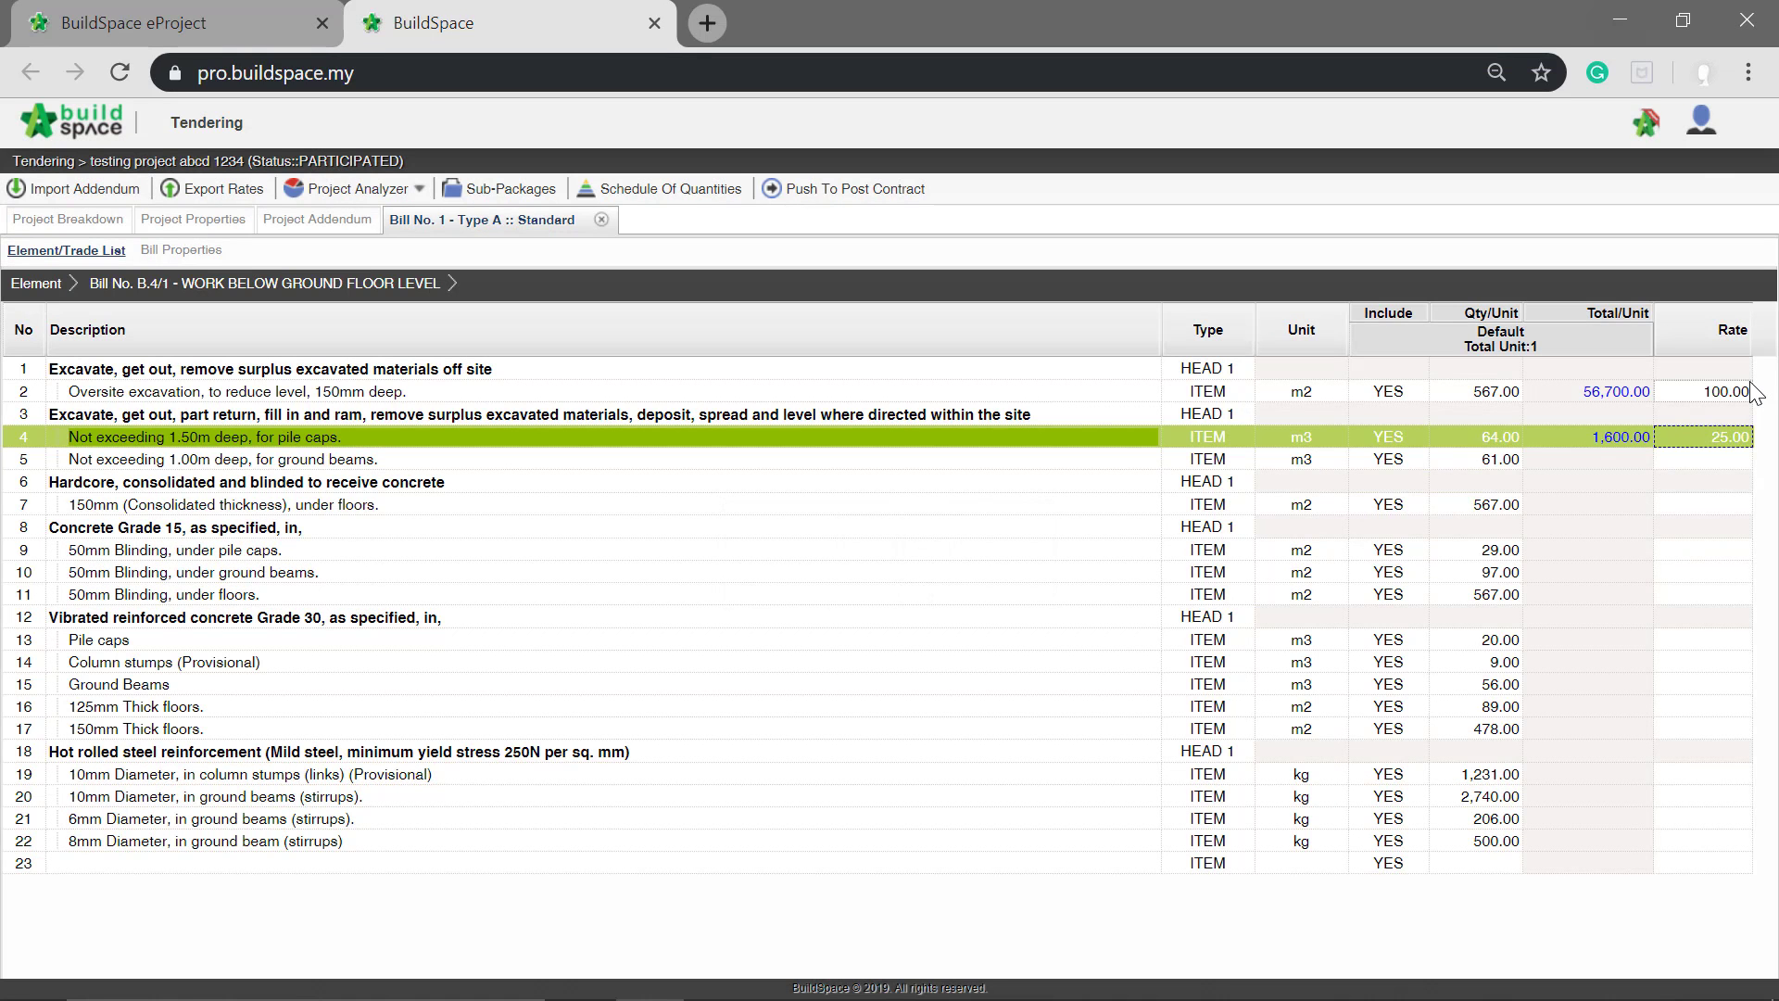
Step: Open the rate build-up of the "Not exceeding 1.00m deep, for ground beams" item and add the Material, Labour and Plant resource categories
{"action": "left_click", "coordinate": [1727, 475]}
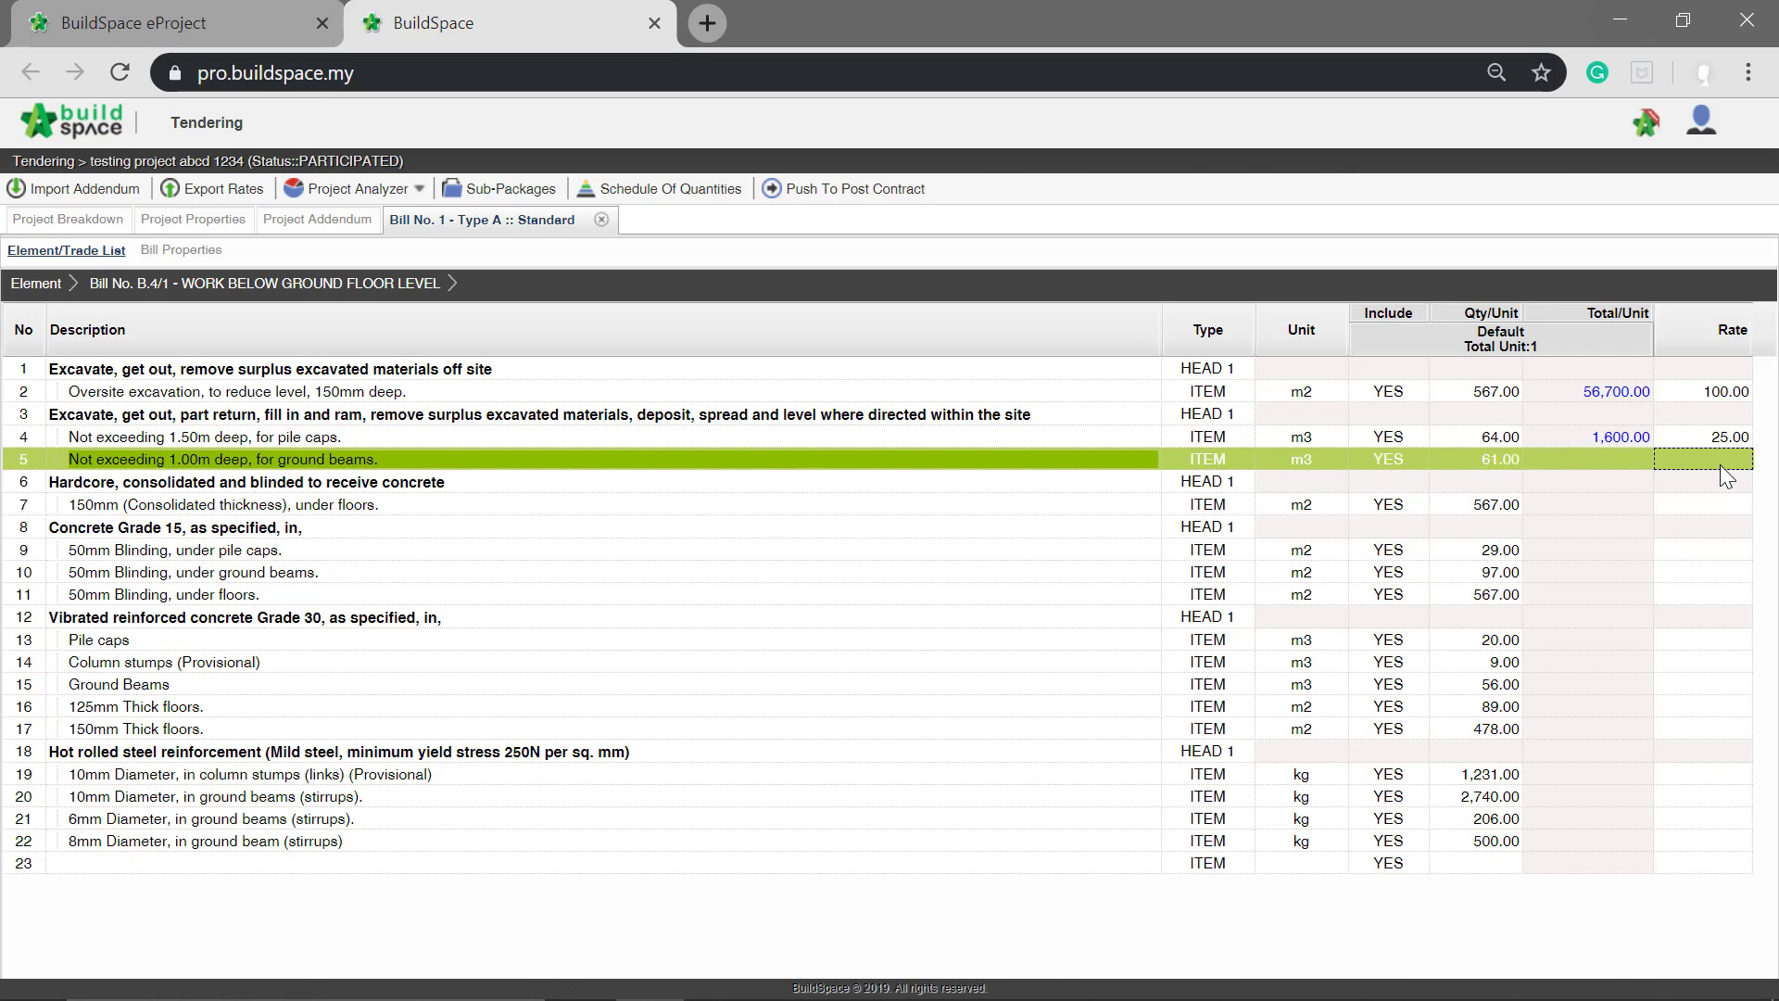
{"action": "double_click", "coordinate": [1724, 474]}
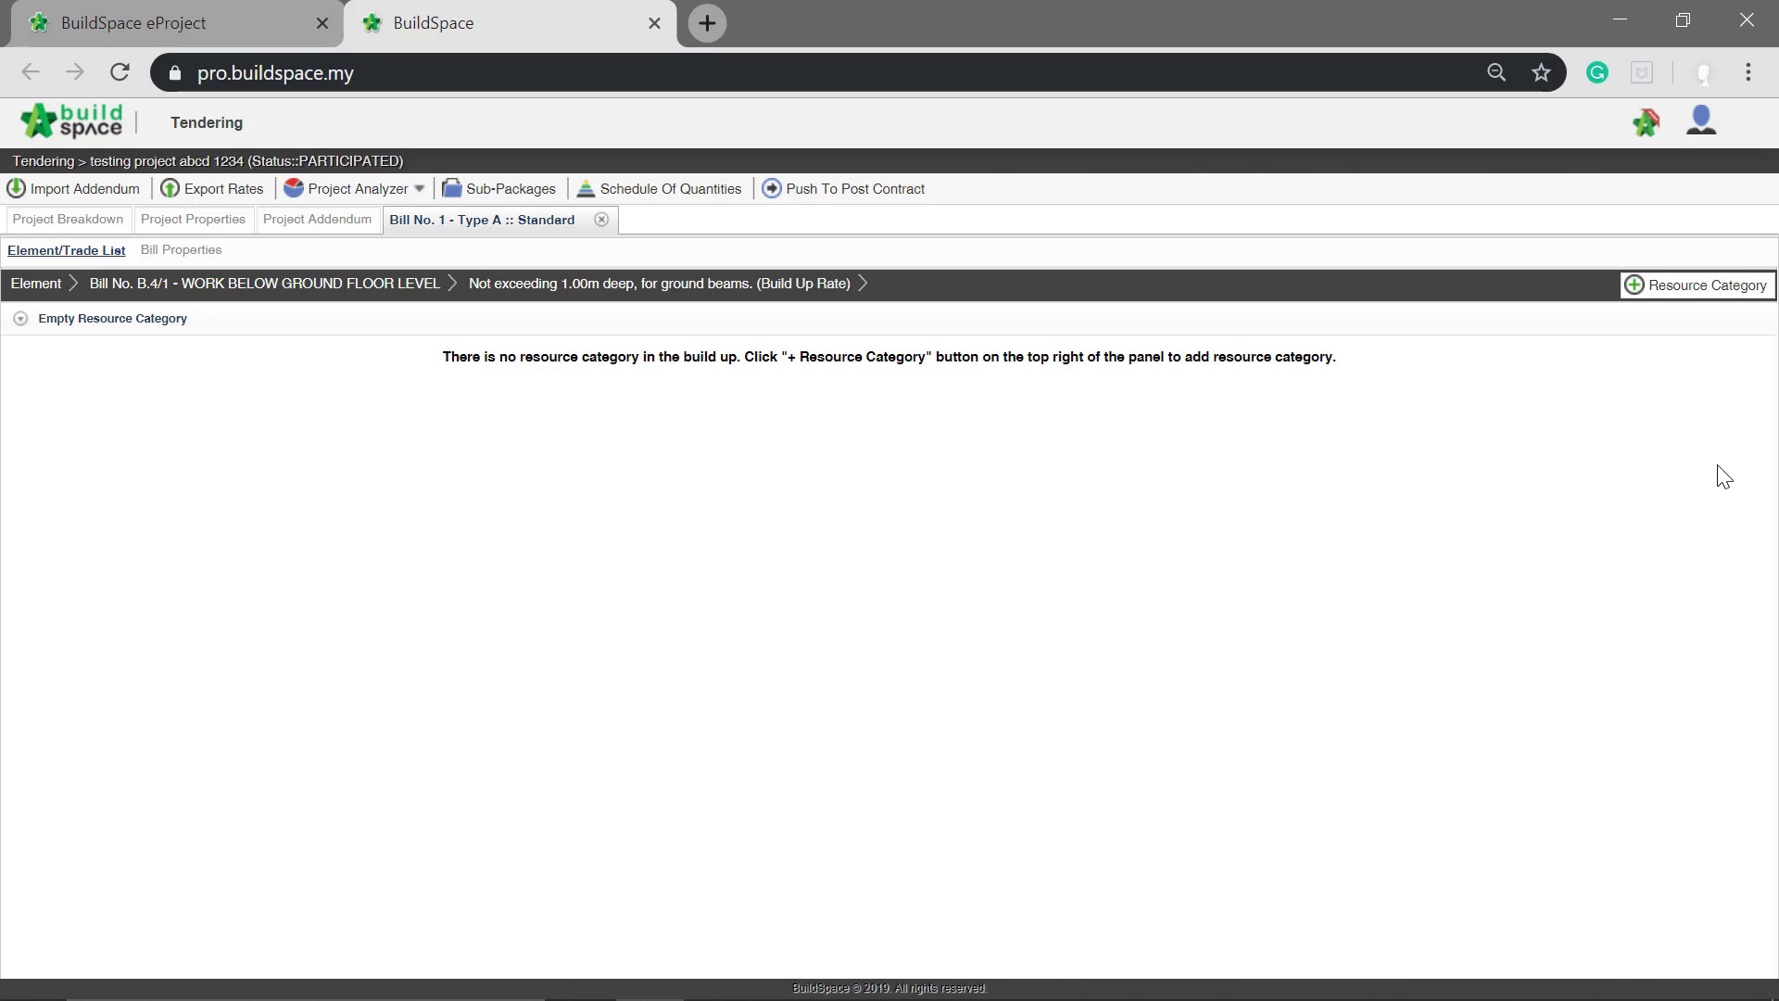
{"action": "left_click", "coordinate": [1731, 287]}
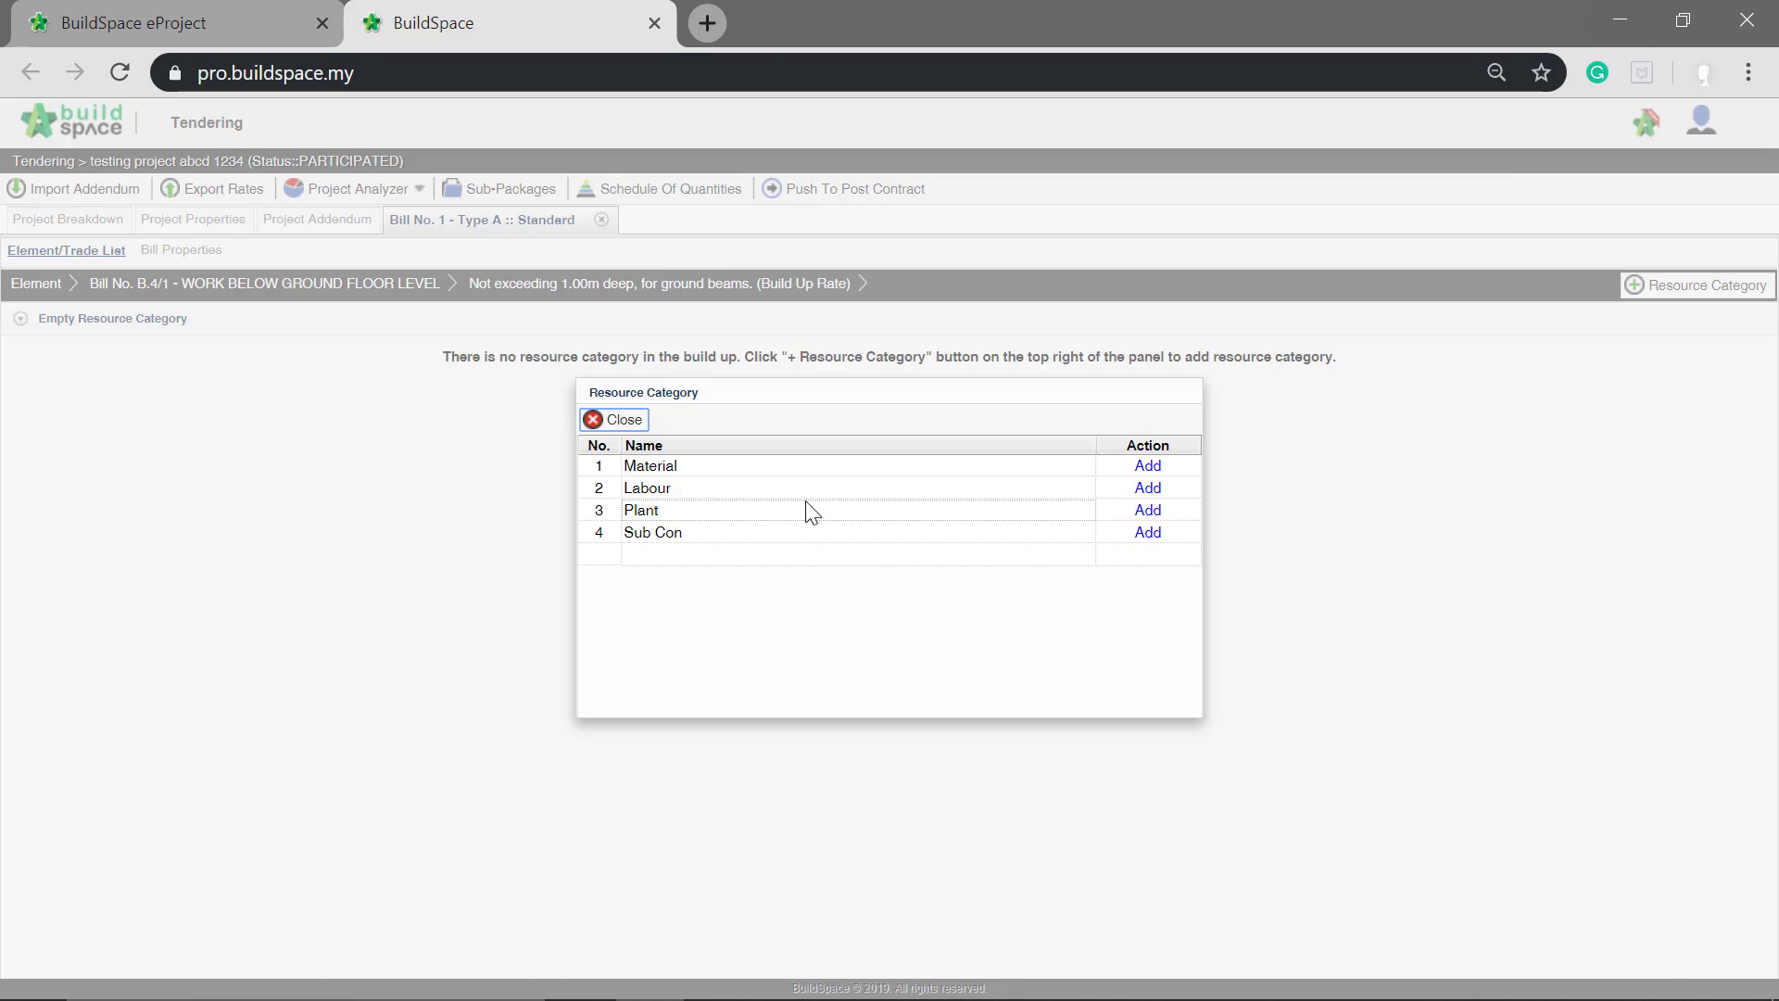
{"action": "left_click", "coordinate": [1155, 468]}
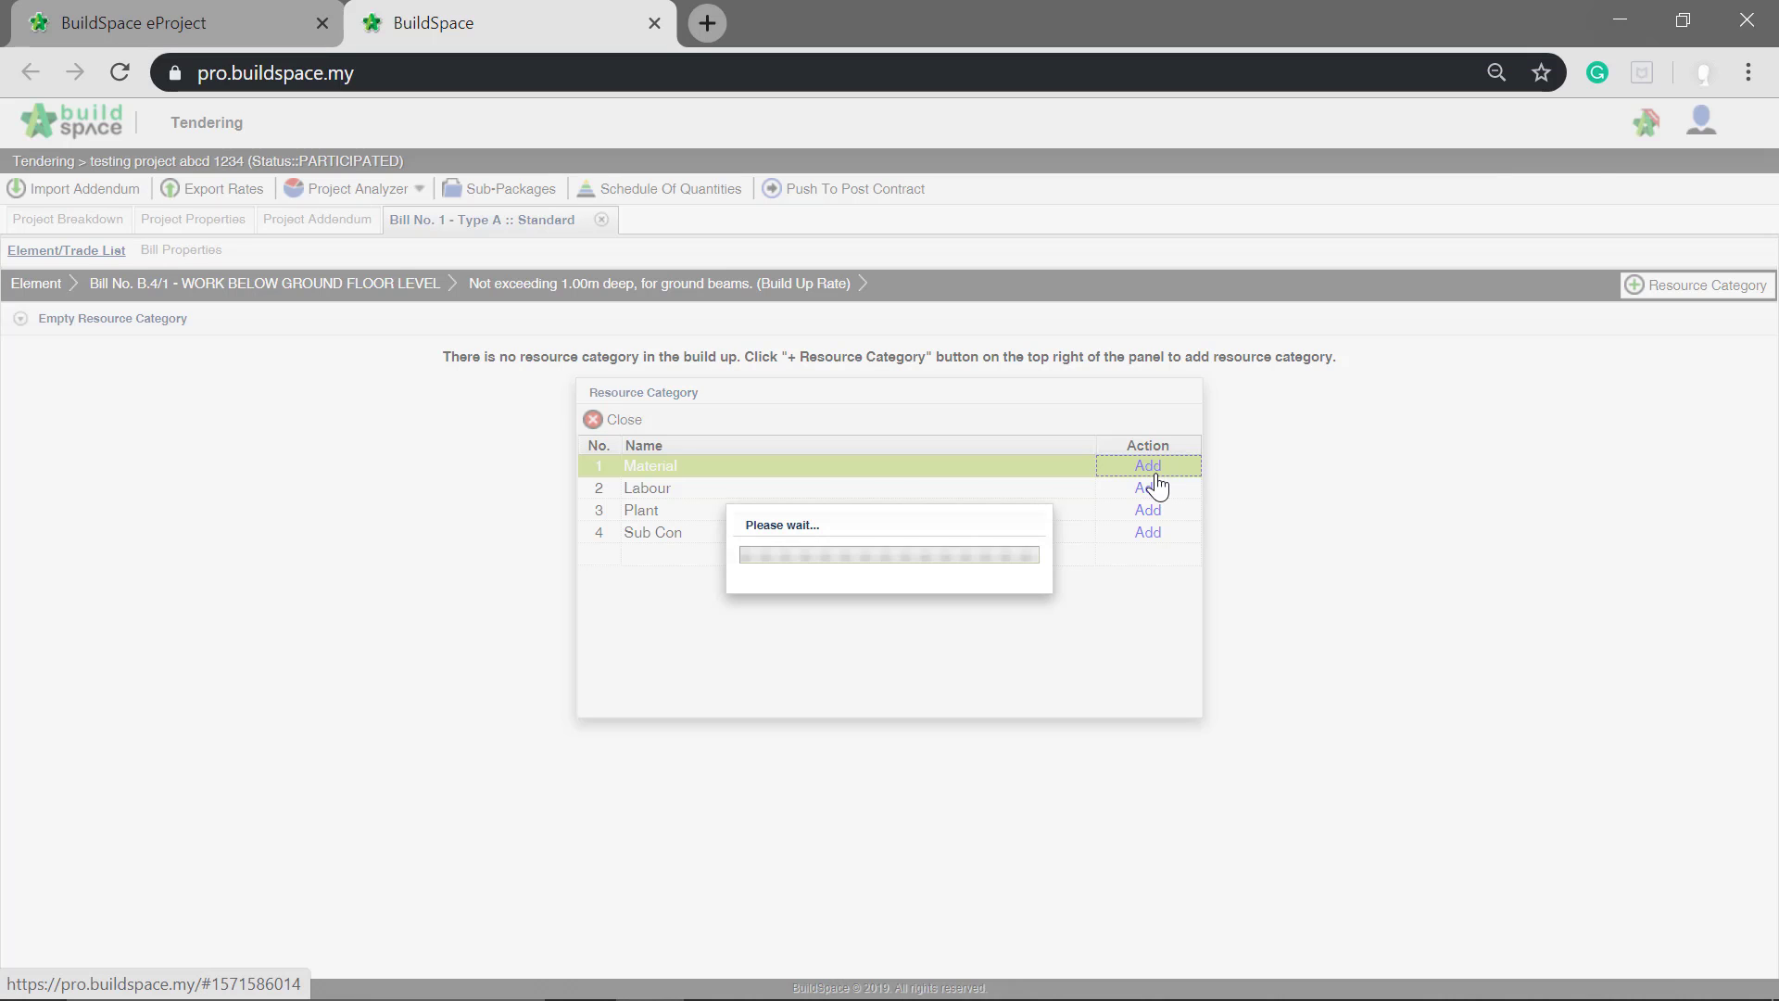
{"action": "left_click", "coordinate": [1151, 488]}
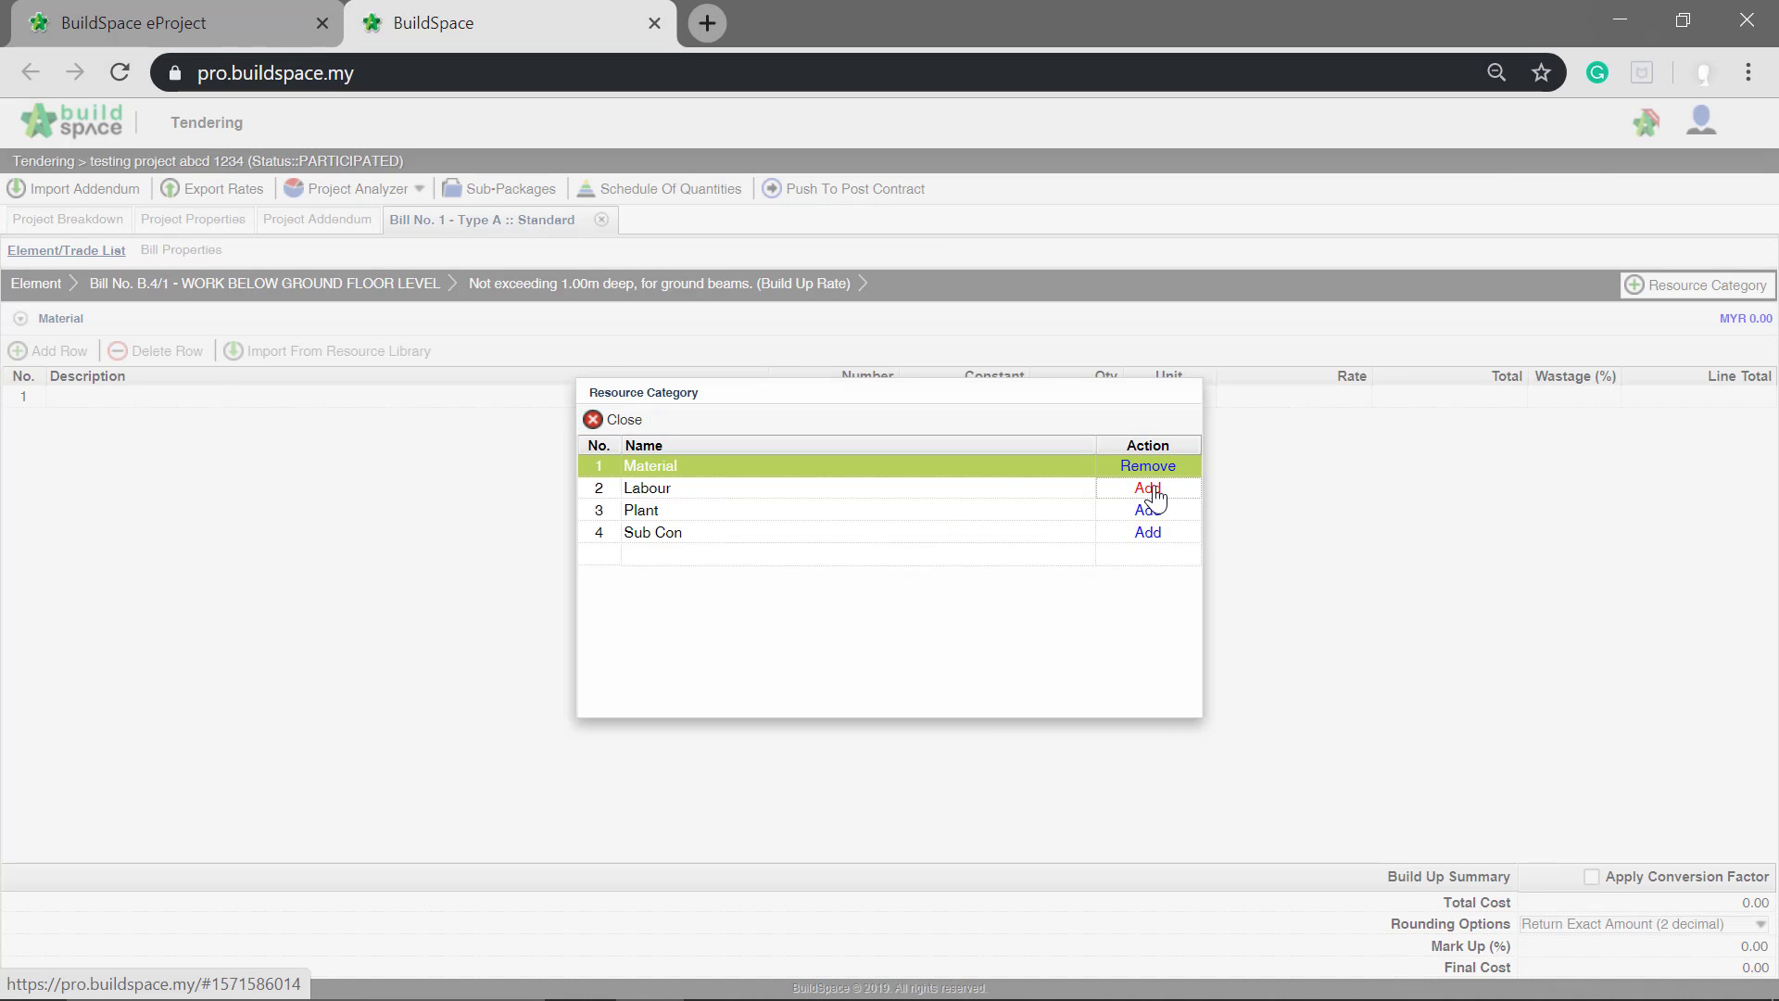
{"action": "left_click", "coordinate": [1151, 510]}
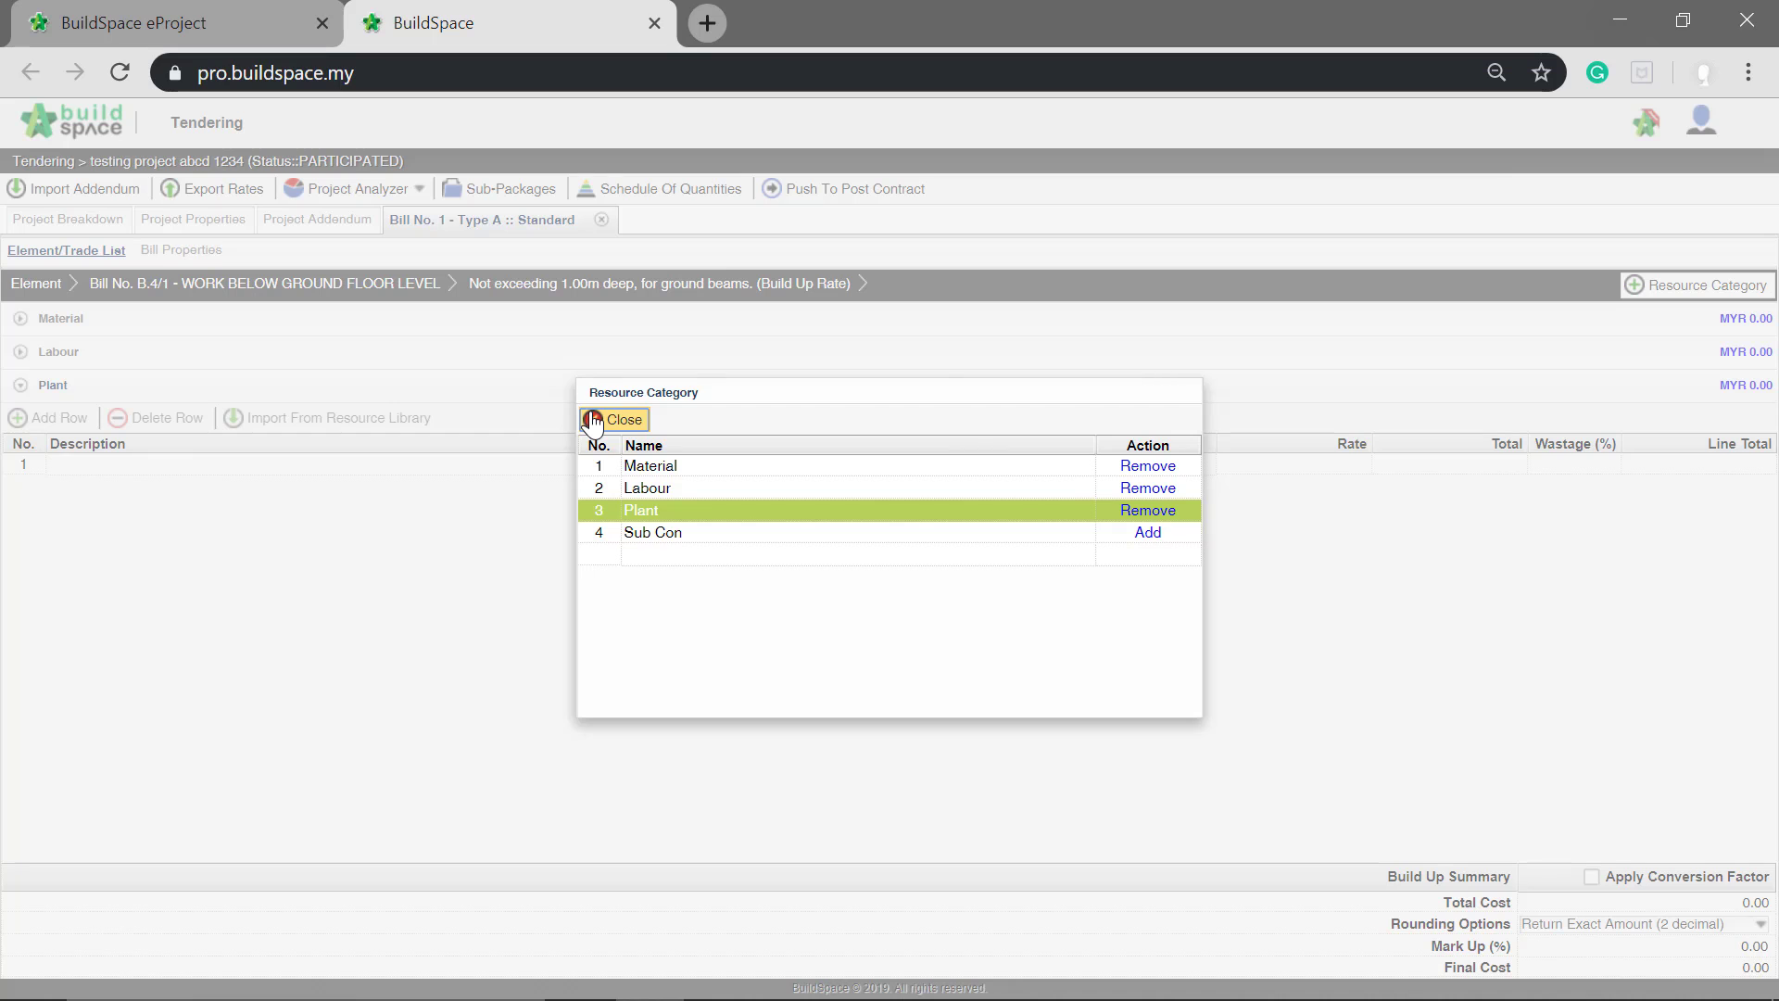
{"action": "left_click", "coordinate": [616, 420]}
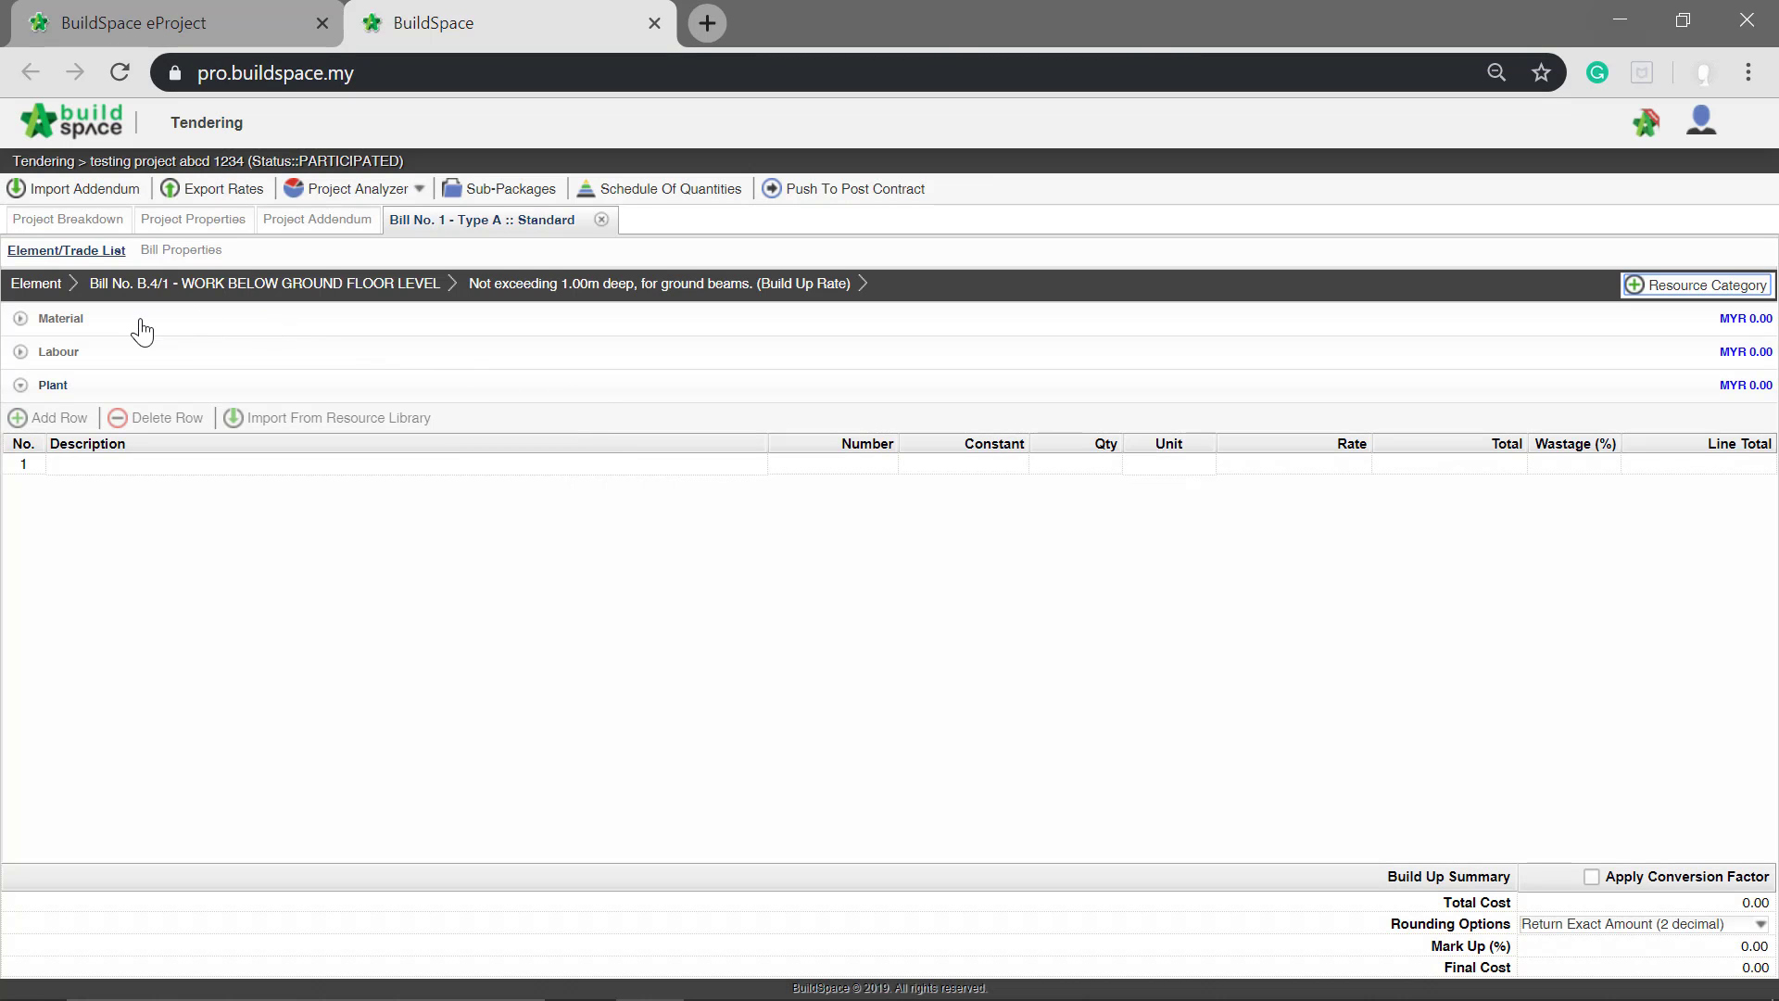
Step: In the Material category of the build-up, enter "Sand" as the description of the first row
{"action": "left_click", "coordinate": [109, 330]}
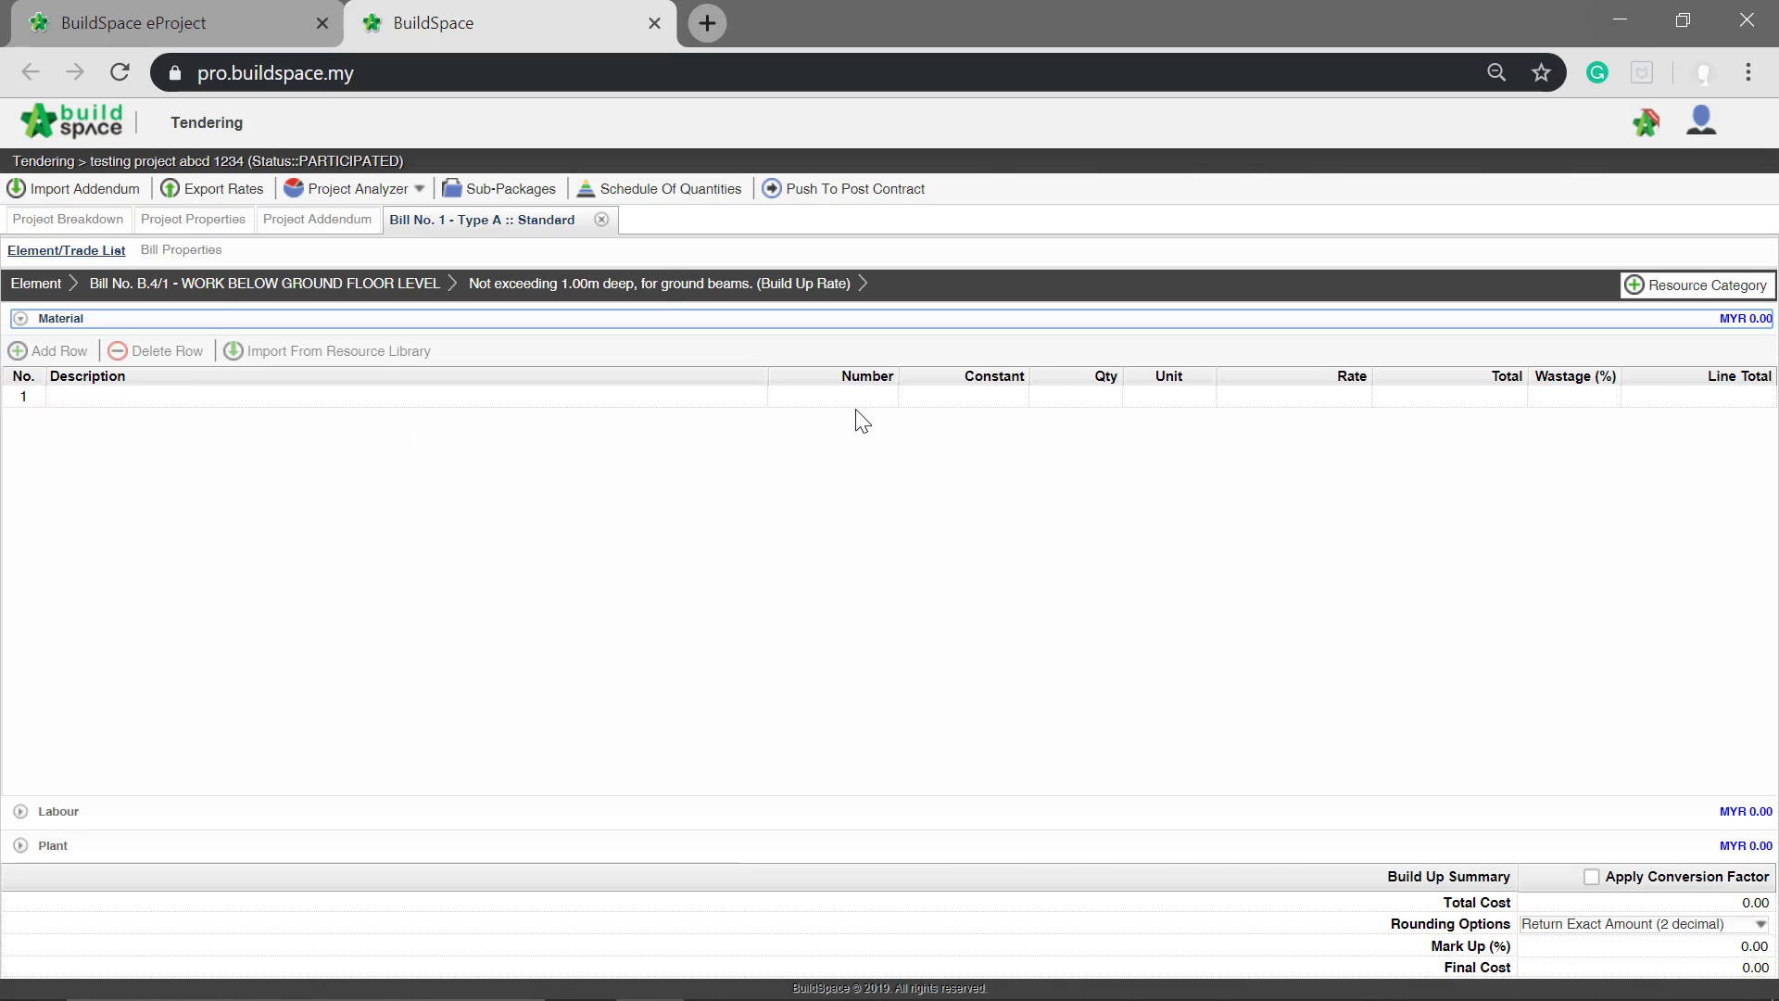
{"action": "left_click", "coordinate": [470, 395]}
{"action": "left_click", "coordinate": [470, 396]}
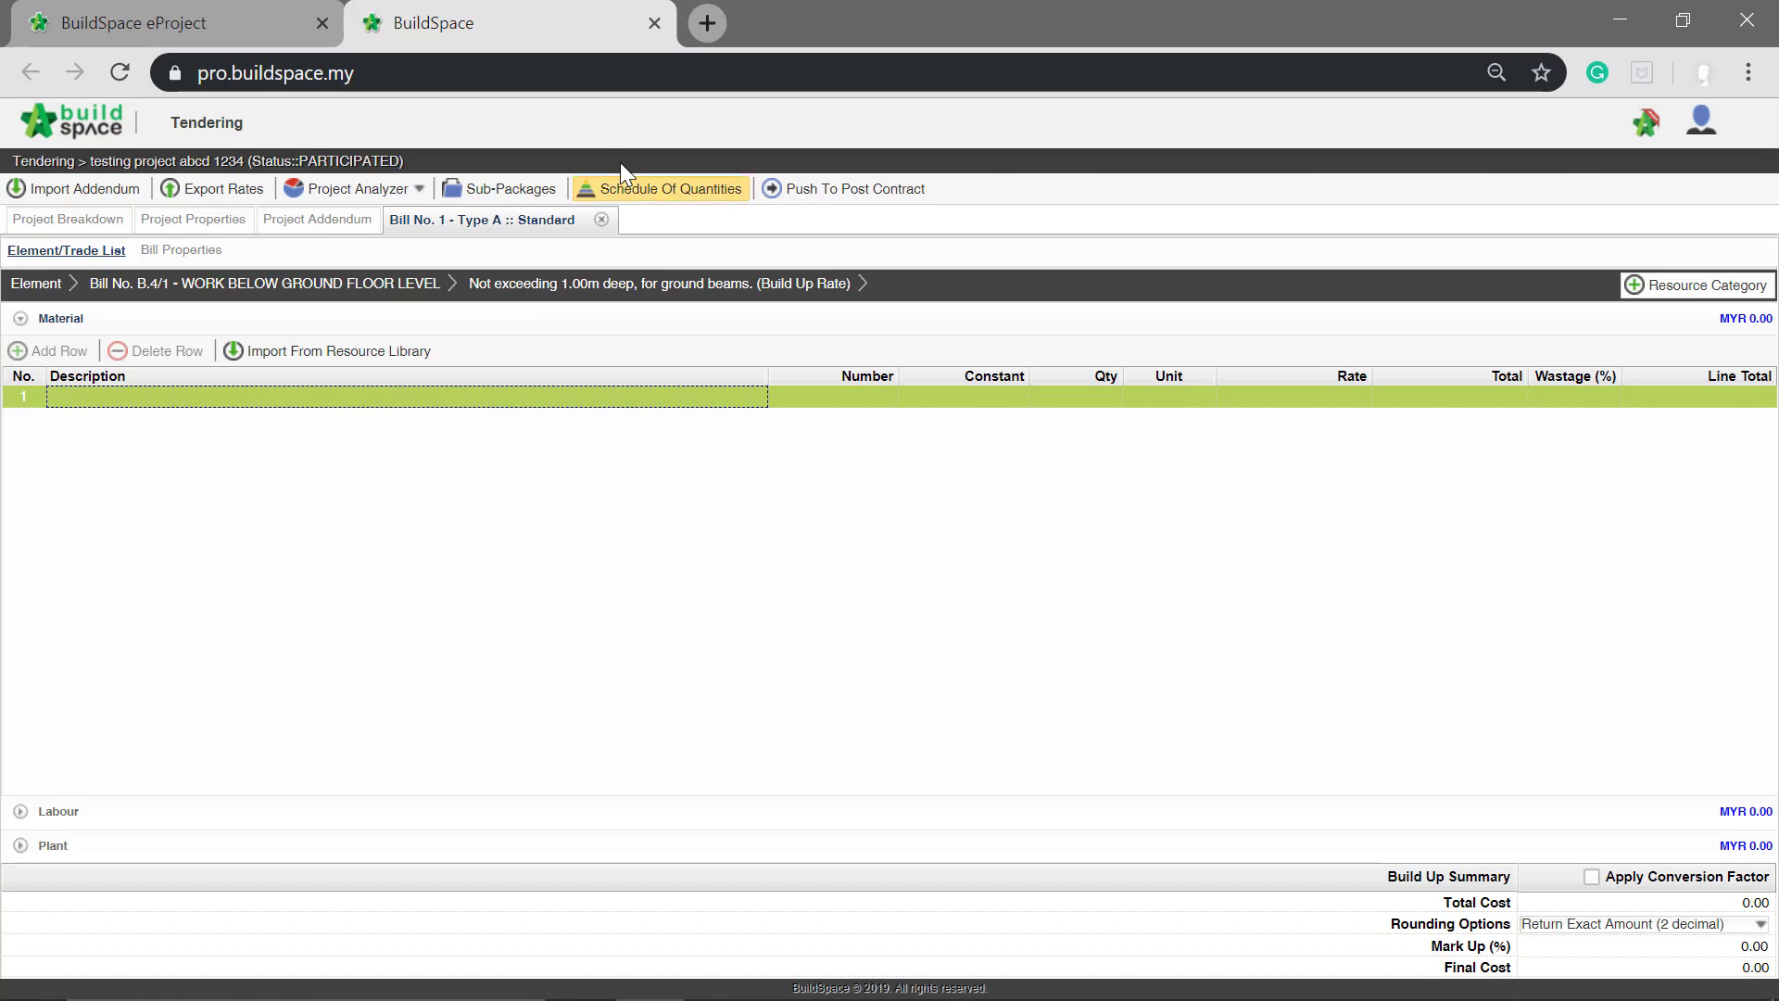
{"action": "key", "text": "Return"}
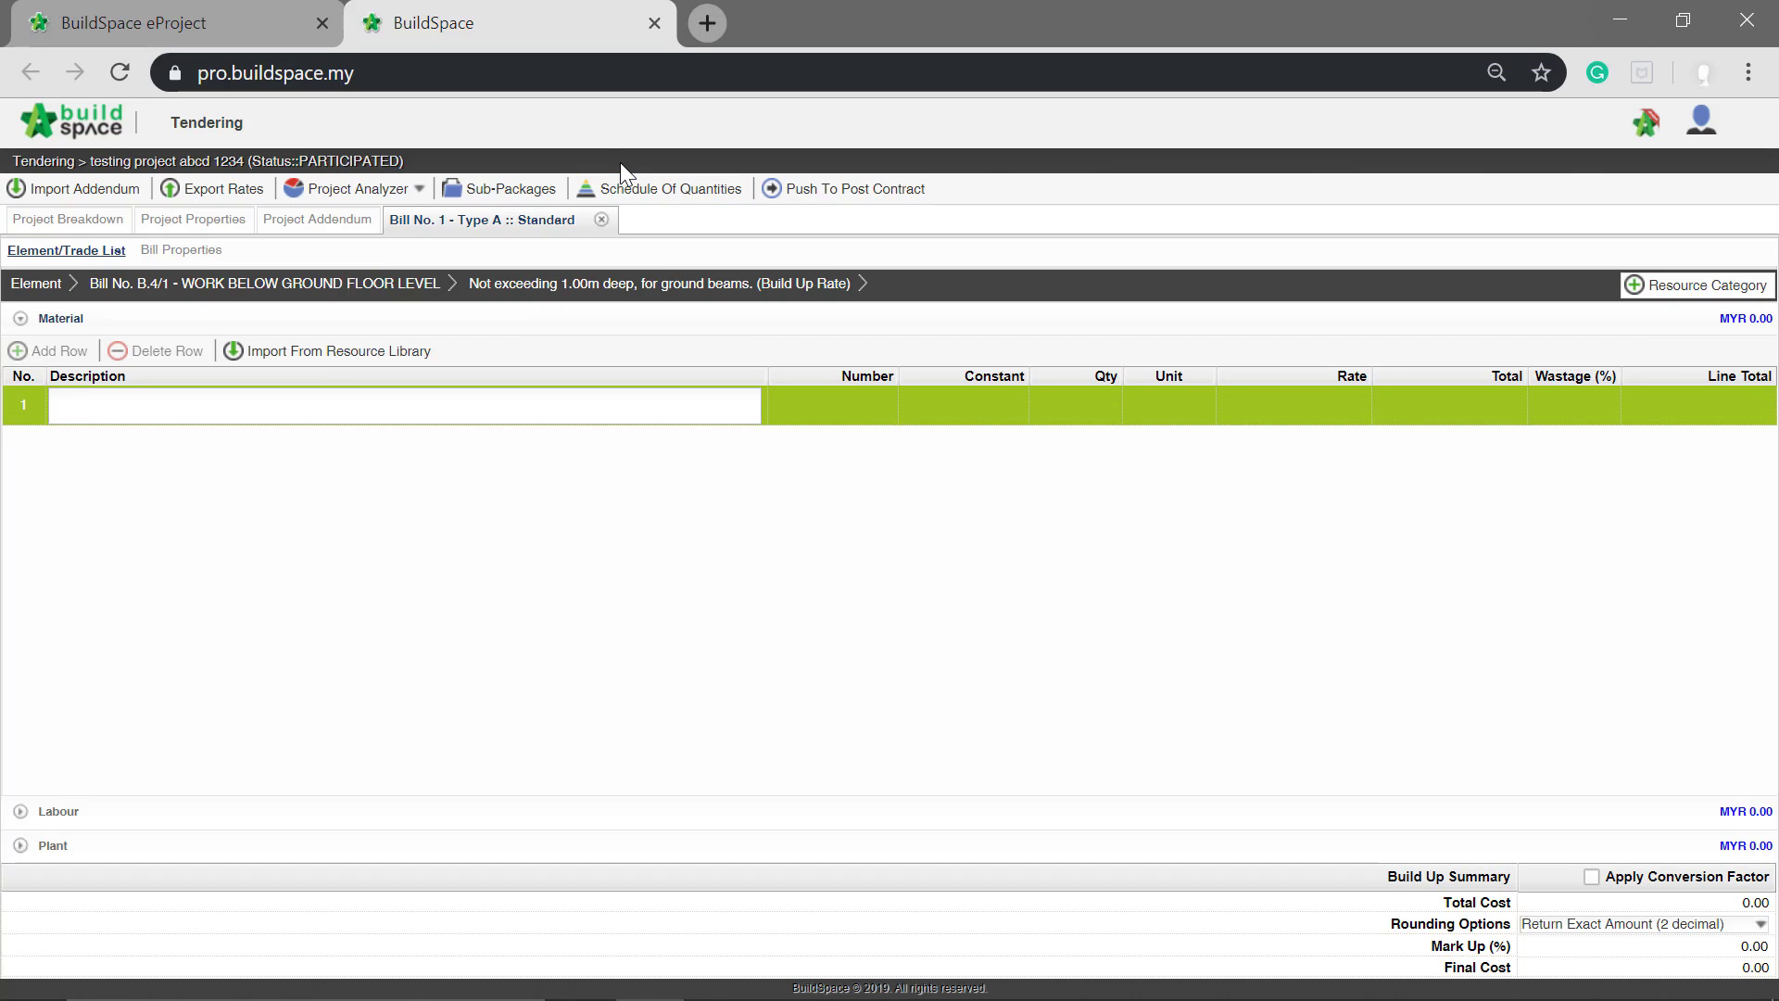
{"action": "type", "text": "S"}
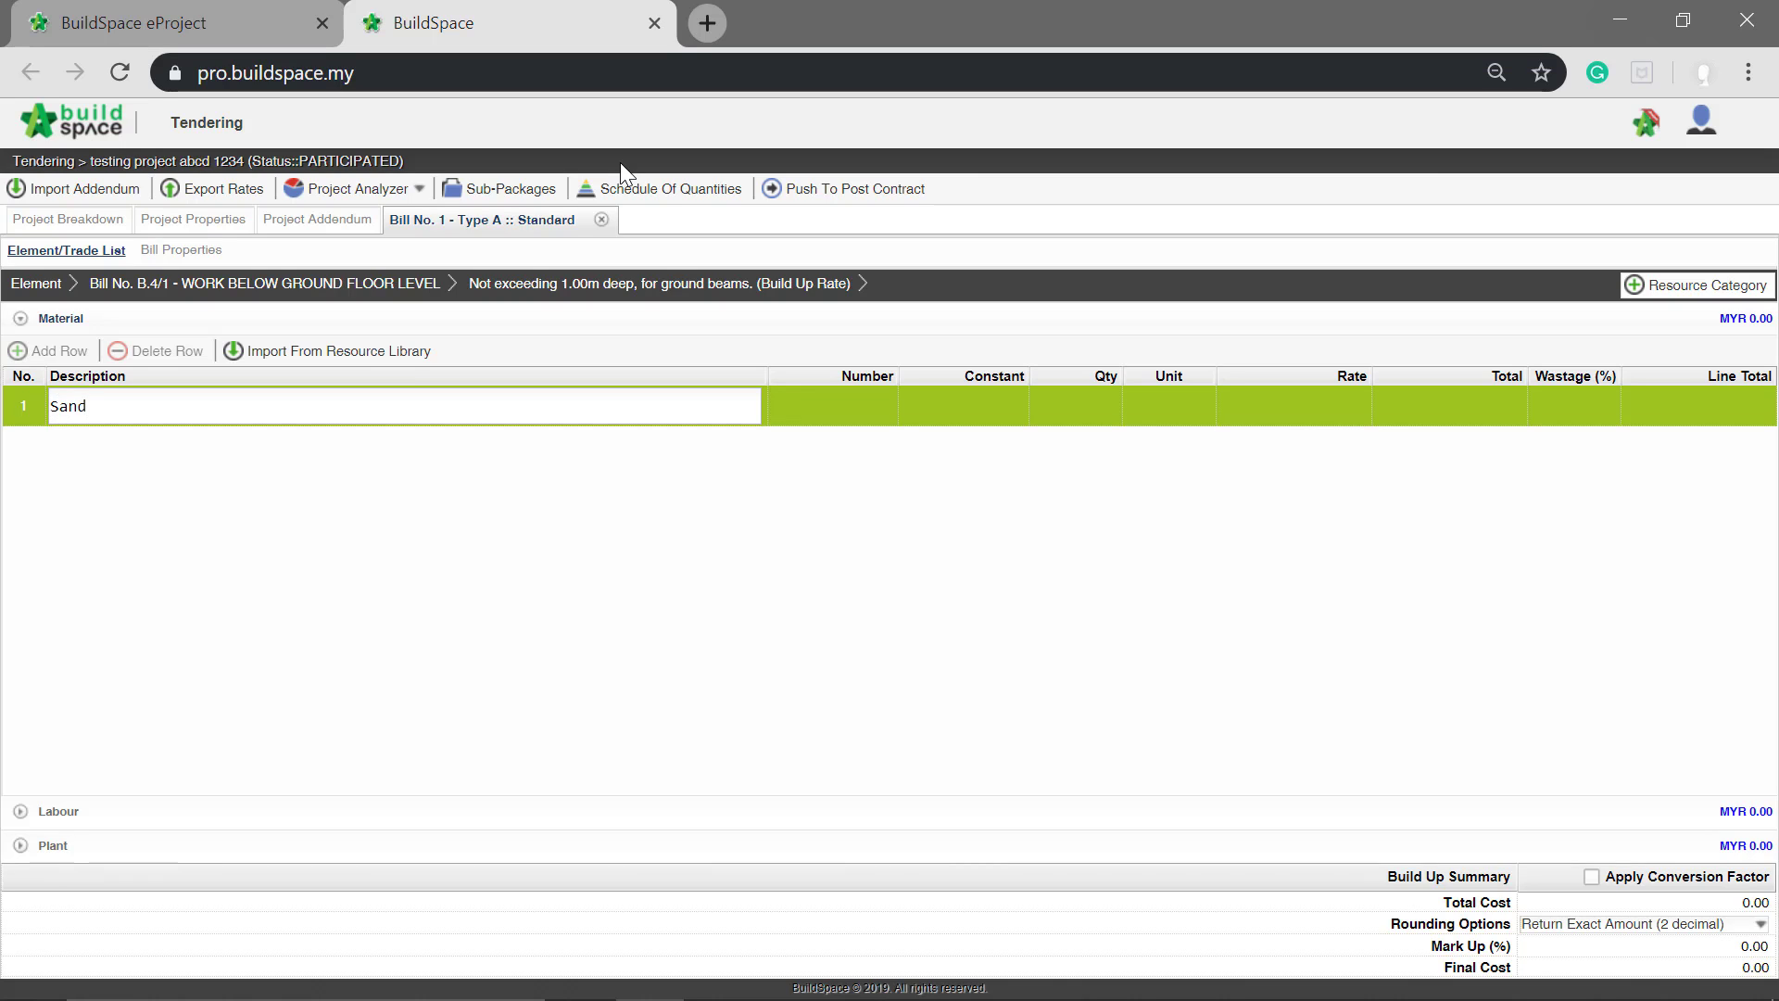
{"action": "type", "text": "and"}
{"action": "key", "text": "Return"}
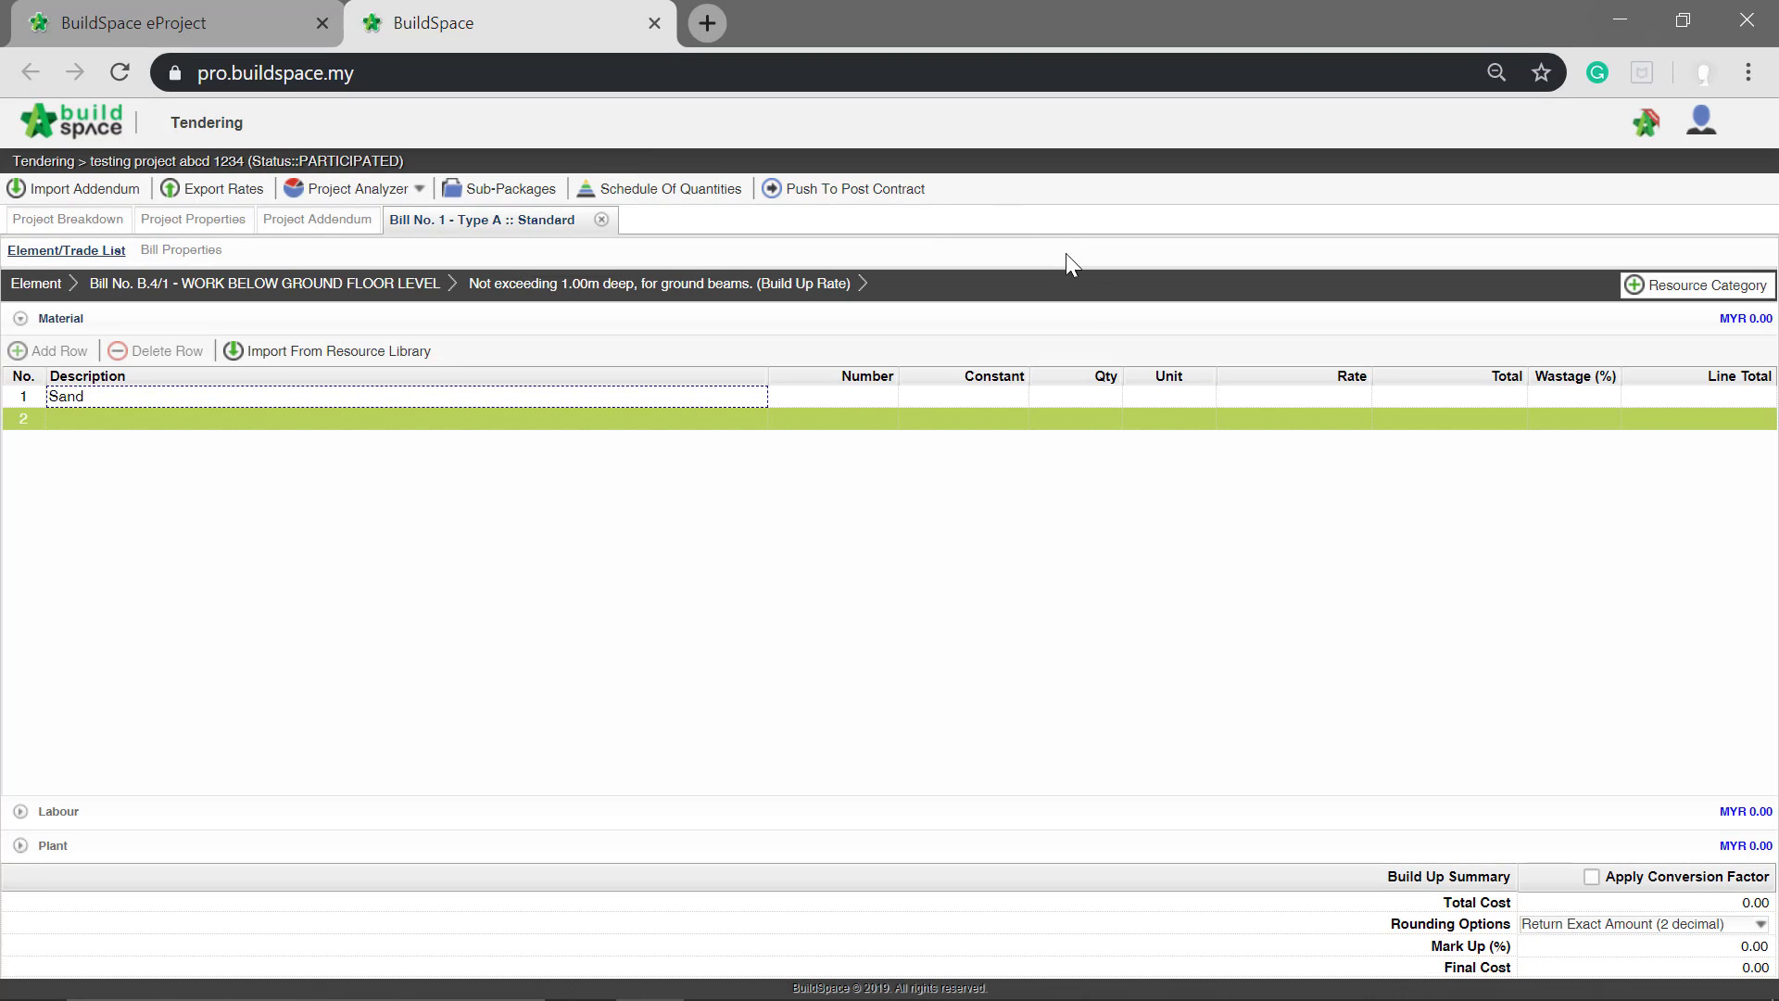
Step: Set the unit of the Sand row to m2
{"action": "left_click", "coordinate": [1163, 397]}
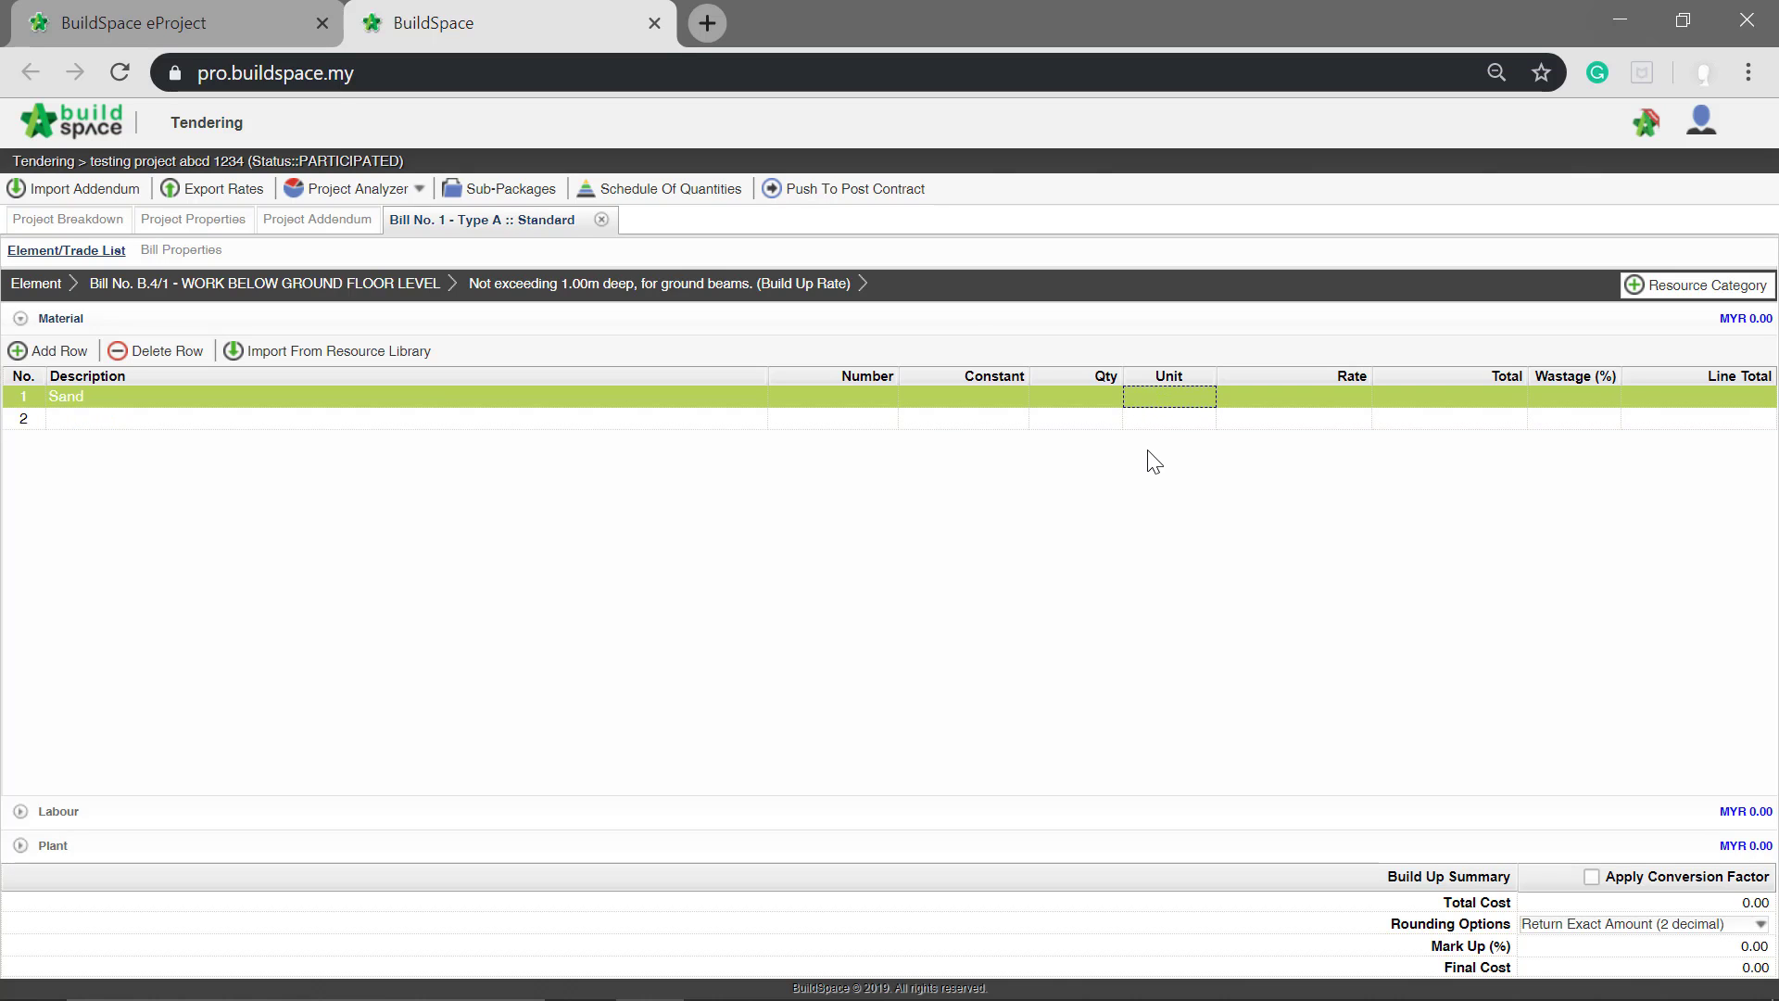
{"action": "left_click", "coordinate": [1166, 398]}
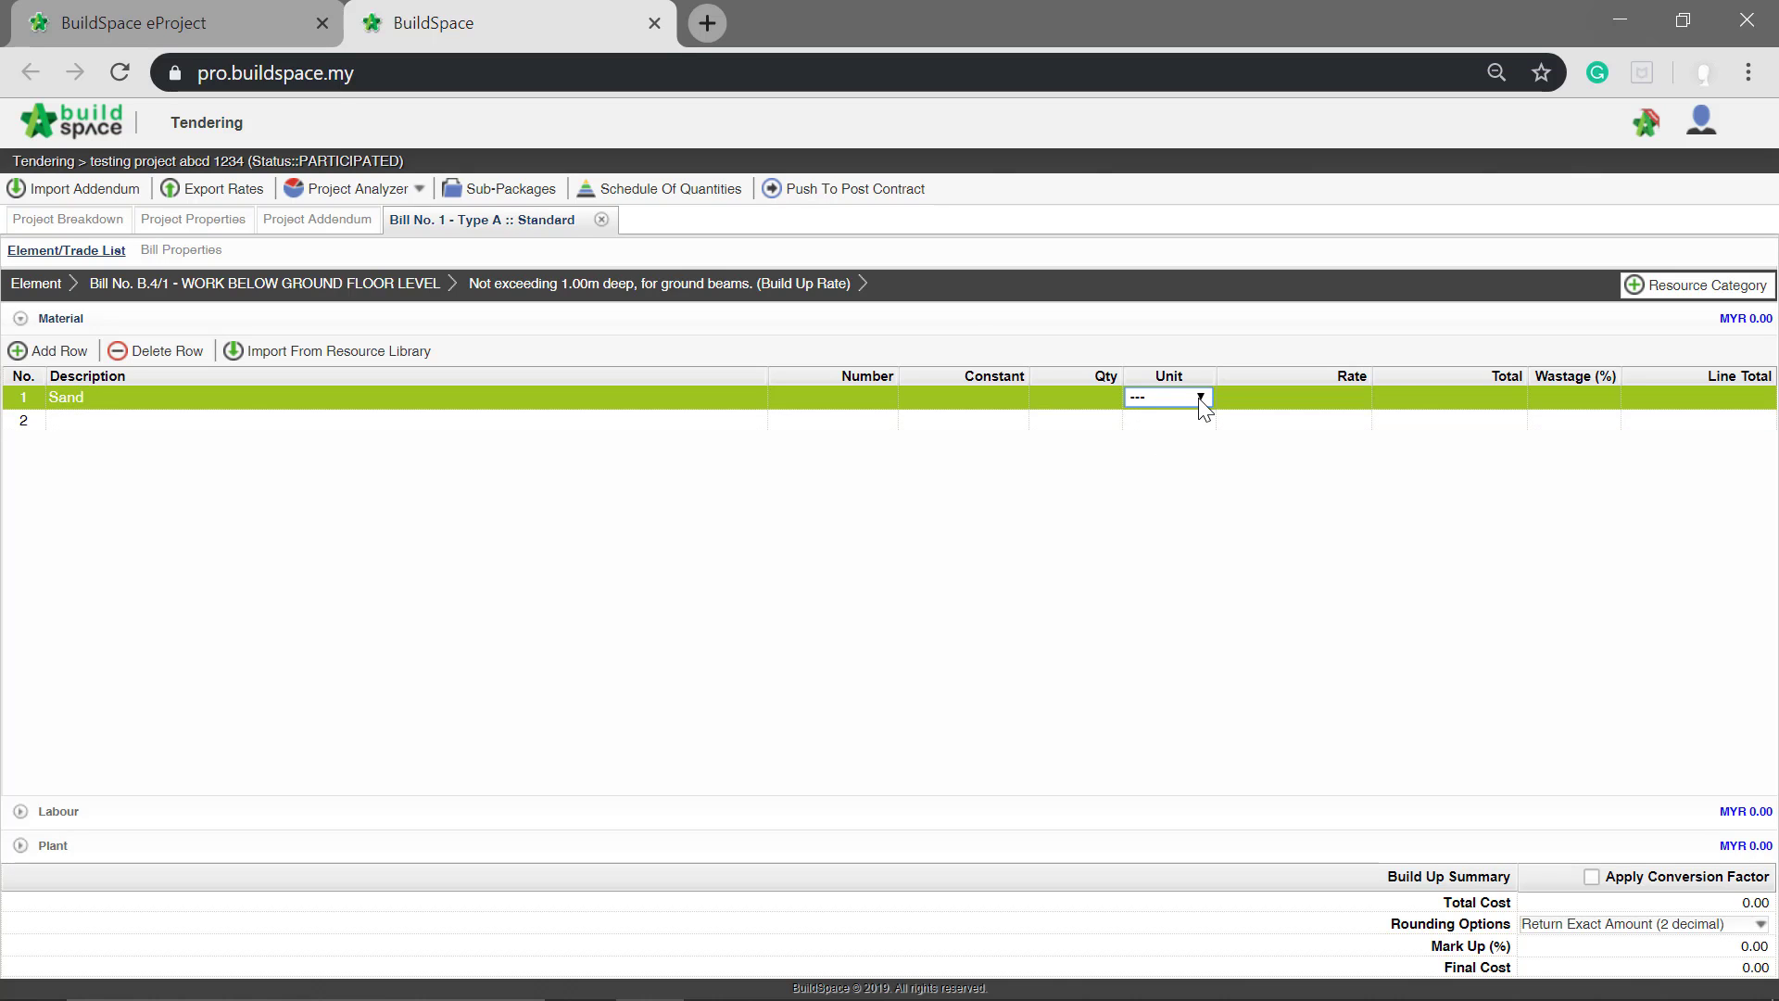
{"action": "left_click", "coordinate": [1200, 399]}
{"action": "scroll", "coordinate": [1162, 546], "scroll_direction": "down", "scroll_amount": 15}
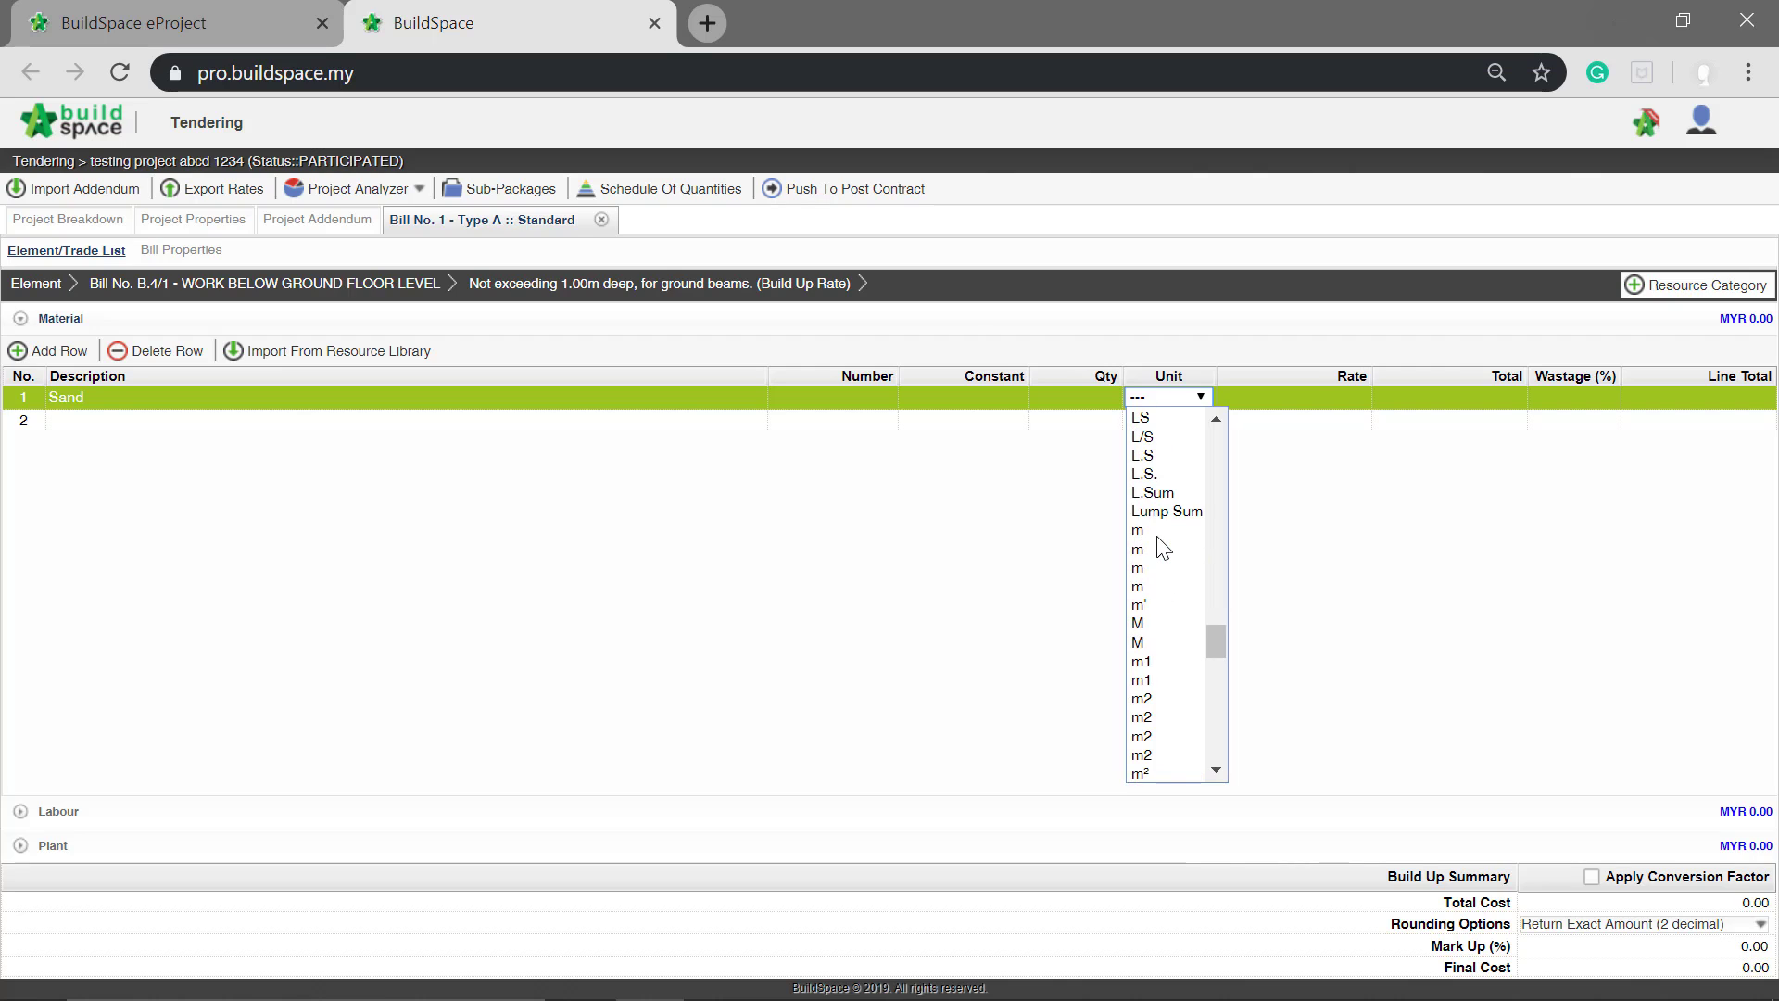
{"action": "scroll", "coordinate": [1164, 548], "scroll_direction": "down", "scroll_amount": 5}
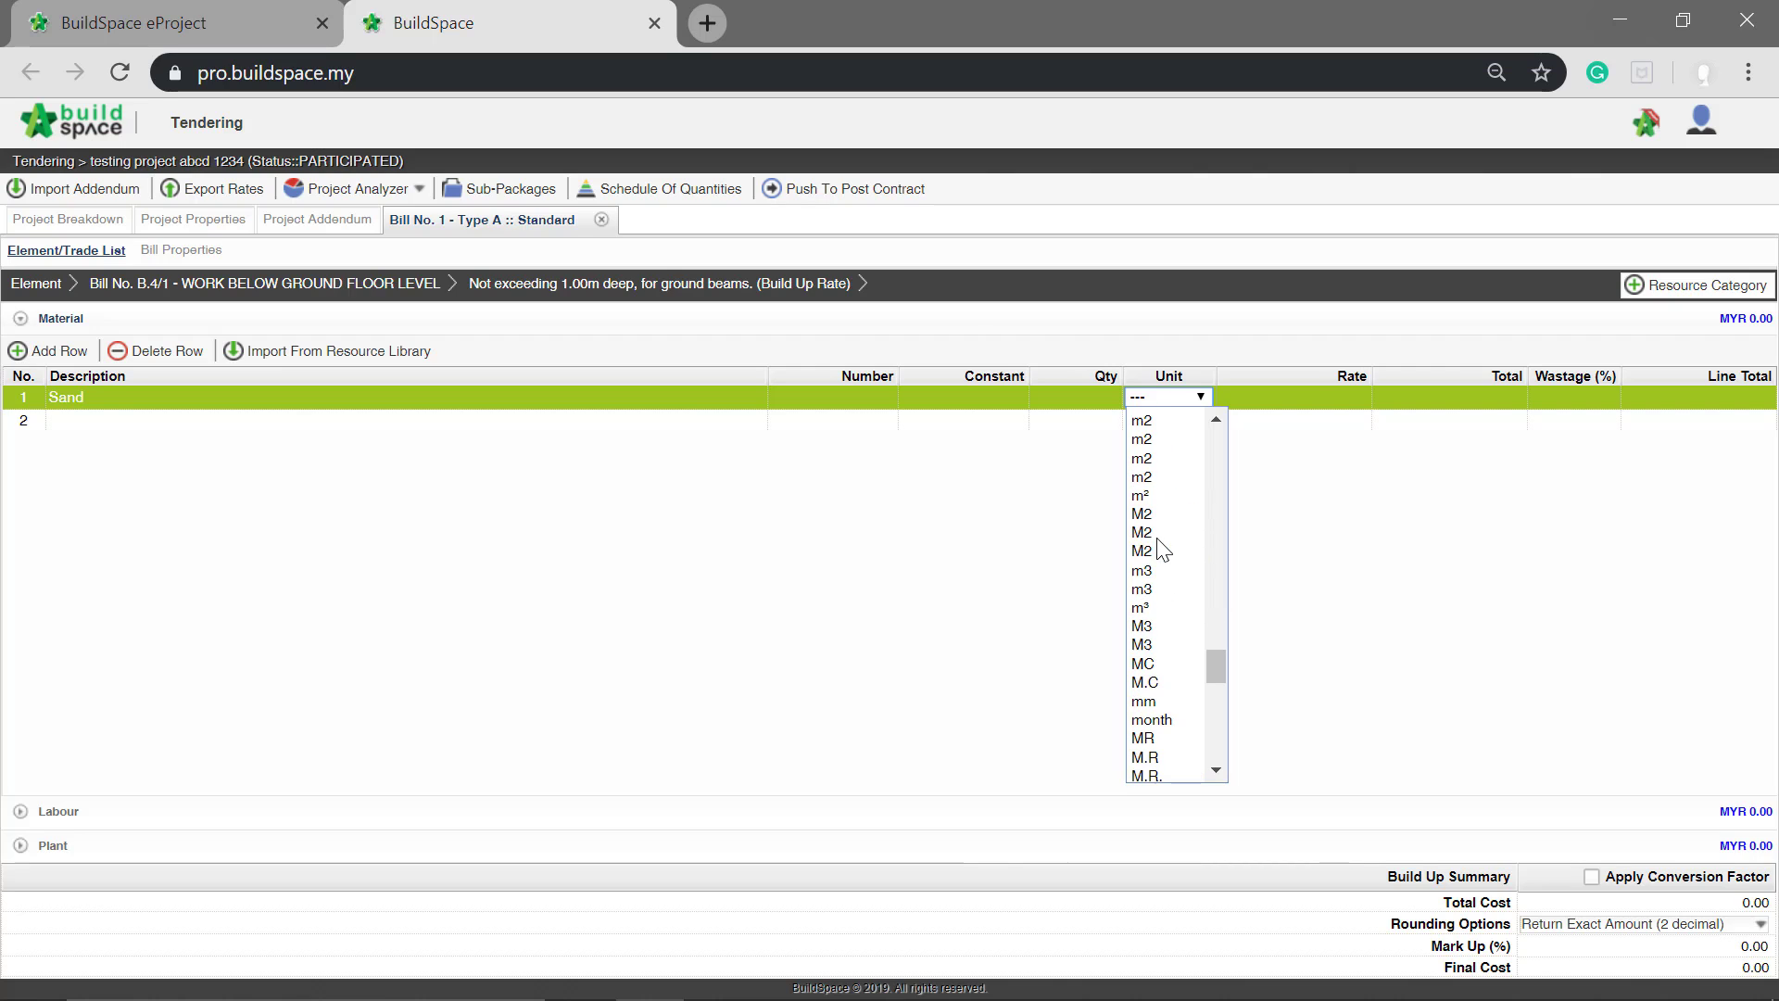
{"action": "left_click", "coordinate": [1151, 475]}
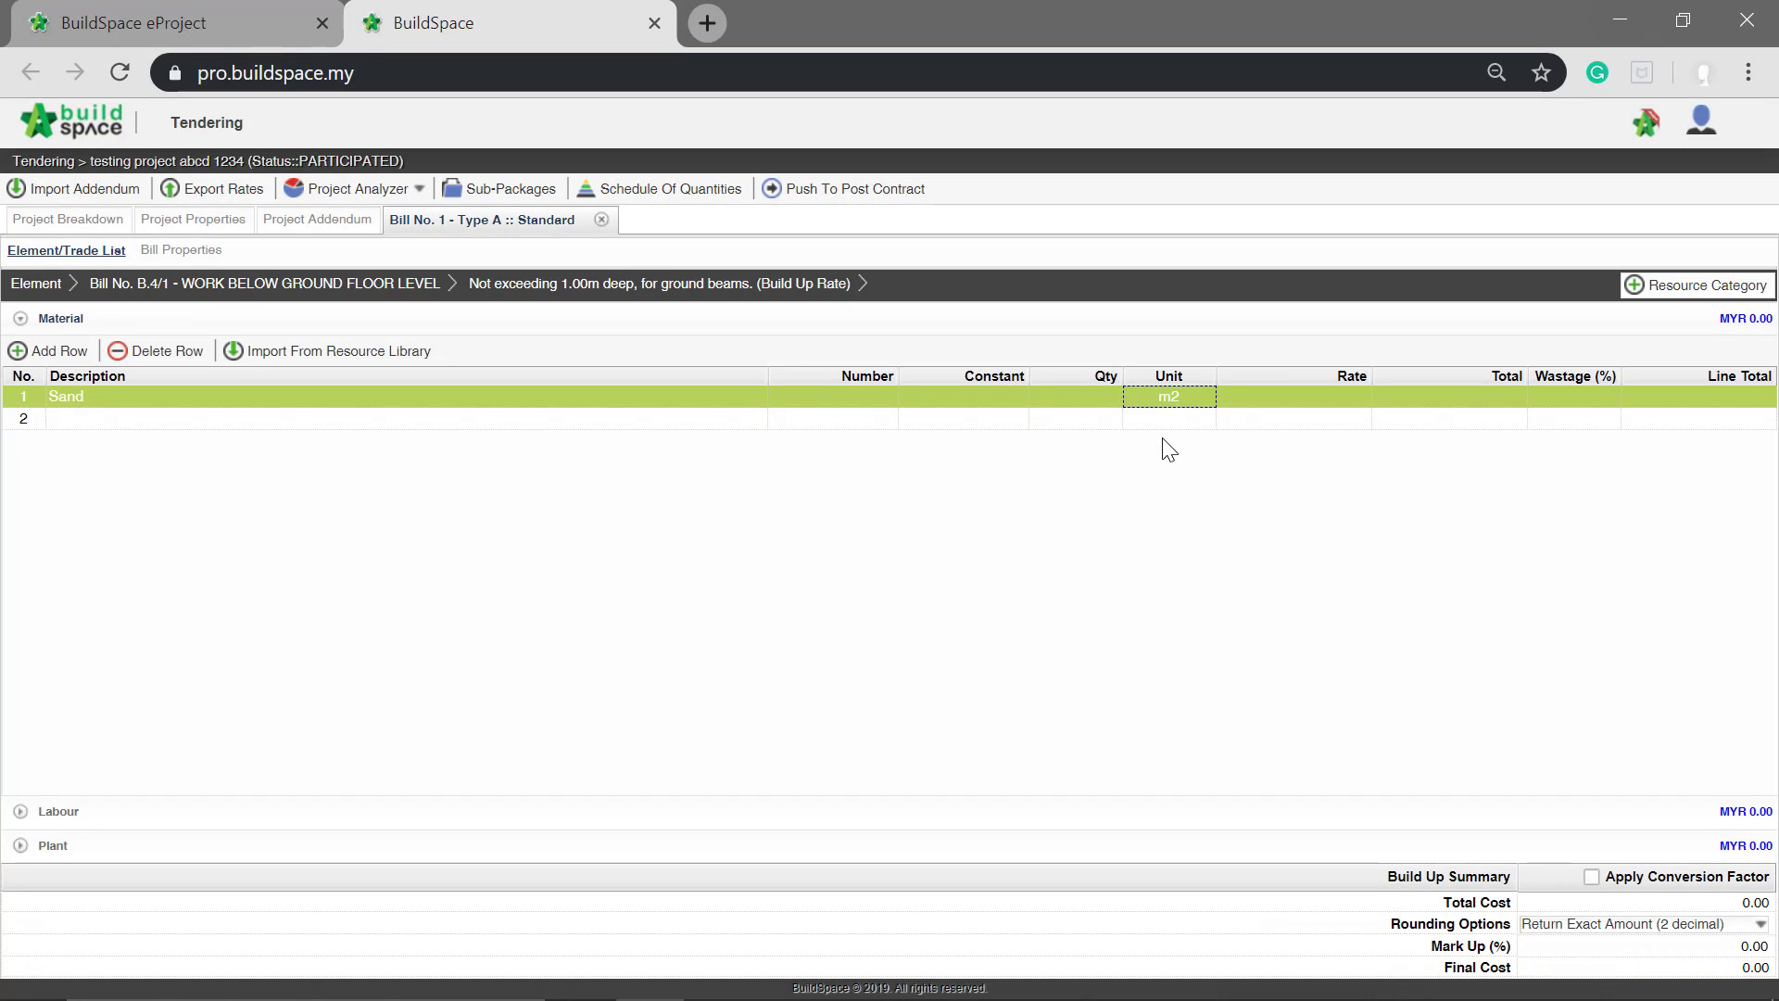
Step: Set the quantity of the Sand row to 10
{"action": "left_click", "coordinate": [1079, 397]}
{"action": "double_click", "coordinate": [1079, 396]}
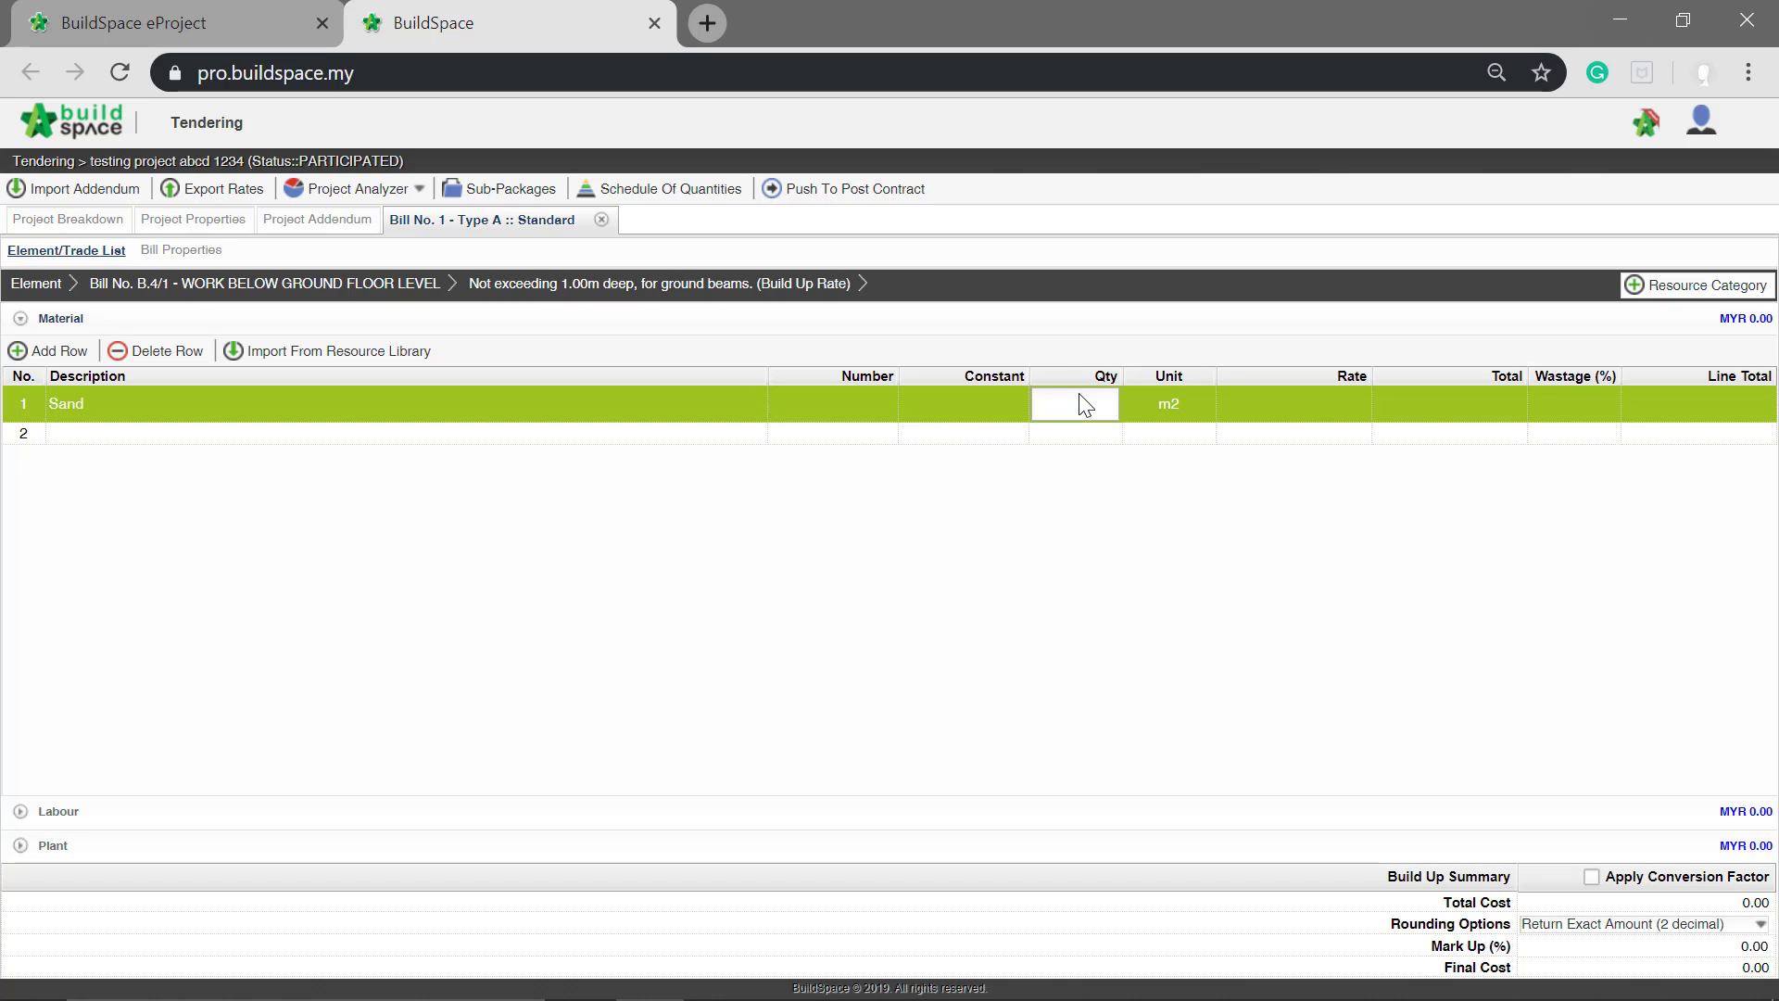
{"action": "type", "text": "10"}
{"action": "key", "text": "Return"}
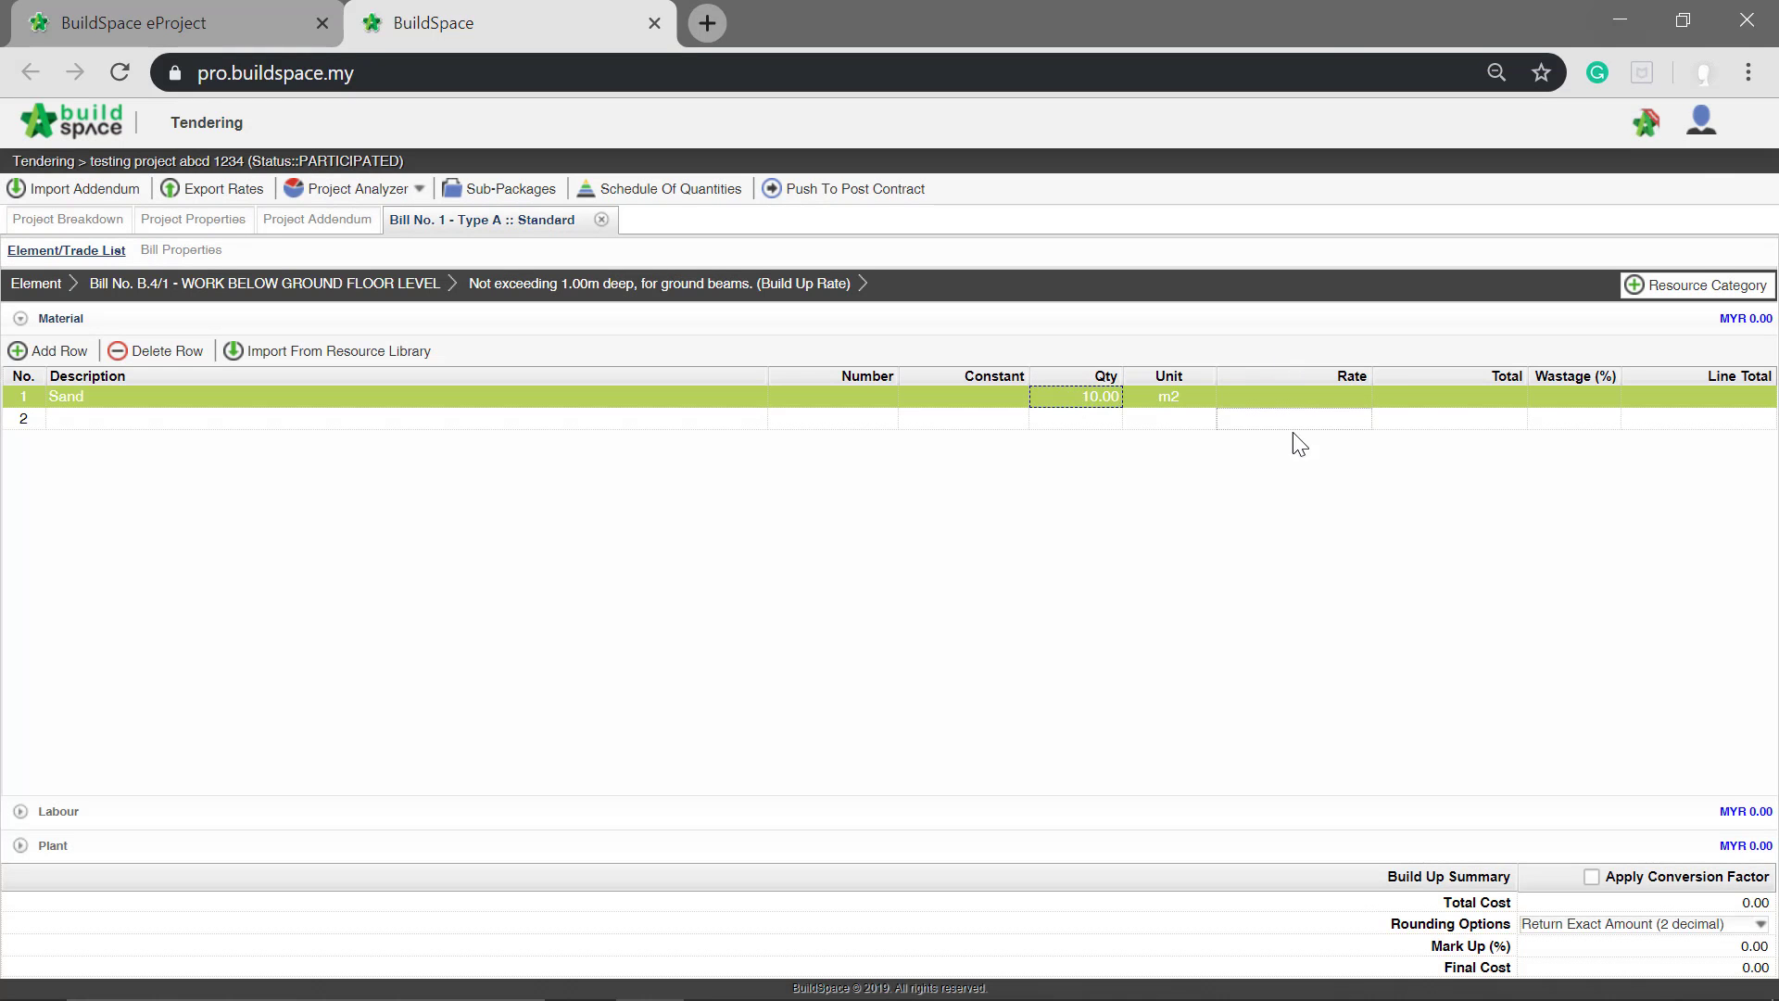
Step: Set the rate of the Sand row to 2.5
{"action": "left_click", "coordinate": [1288, 395]}
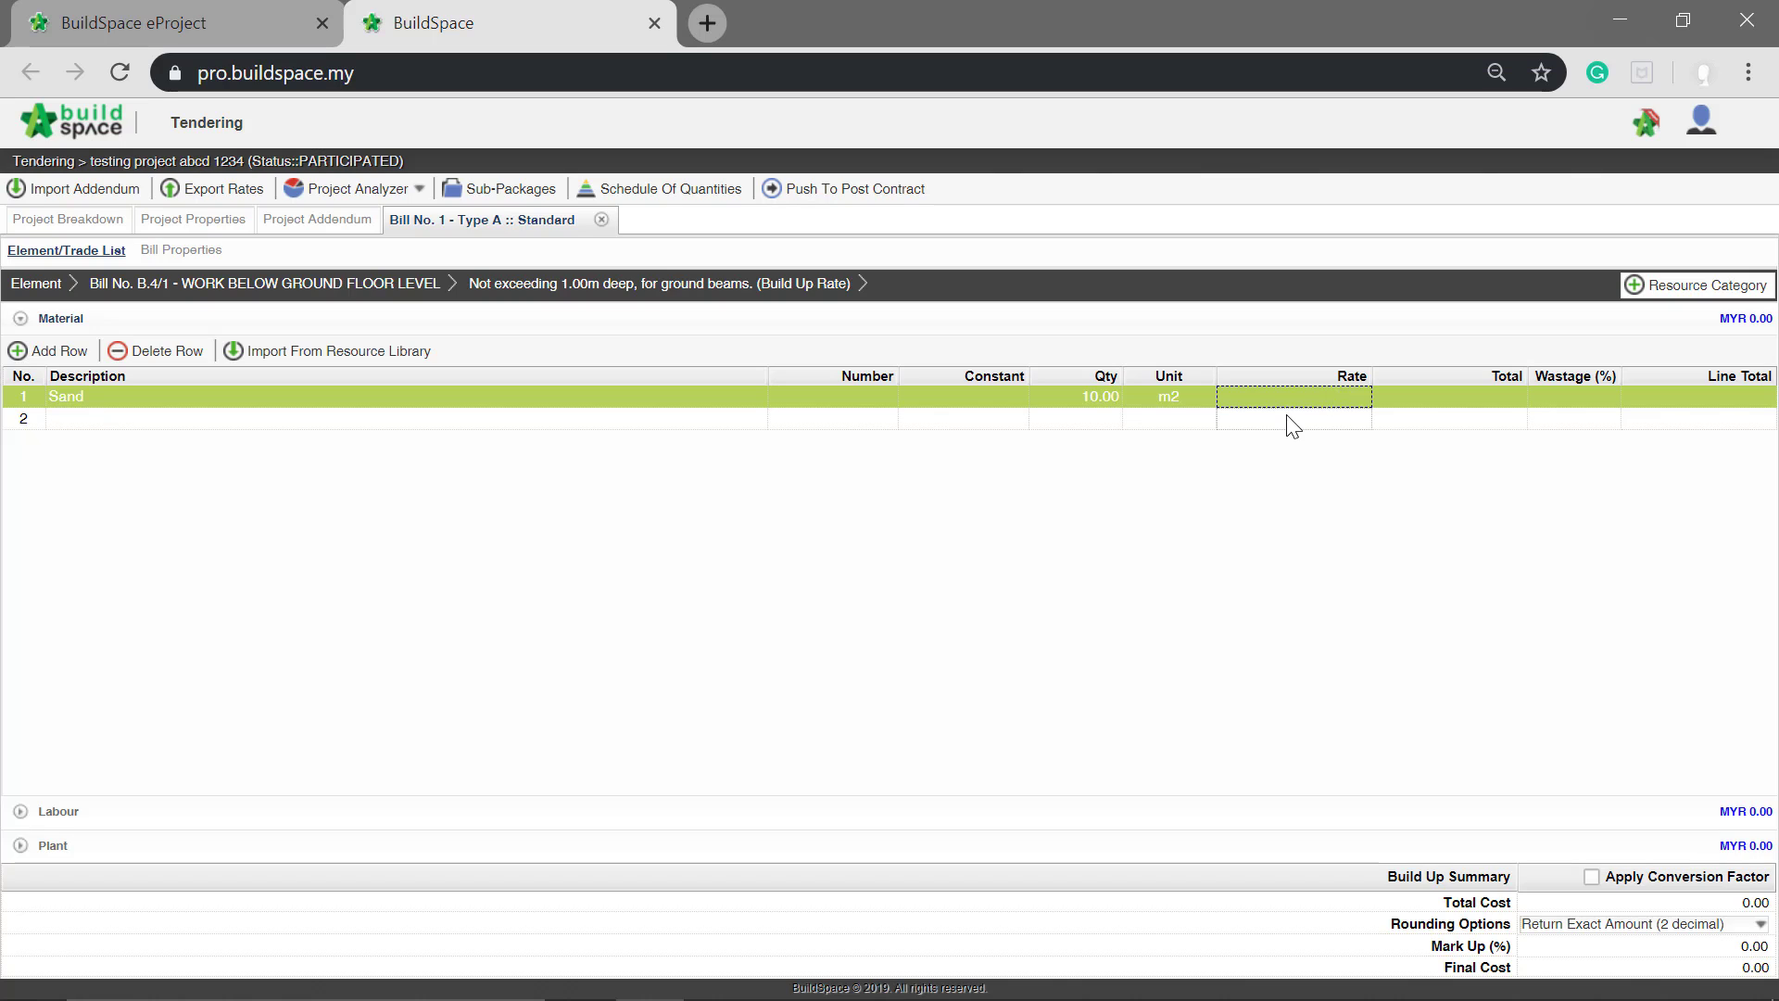
{"action": "key", "text": "Return"}
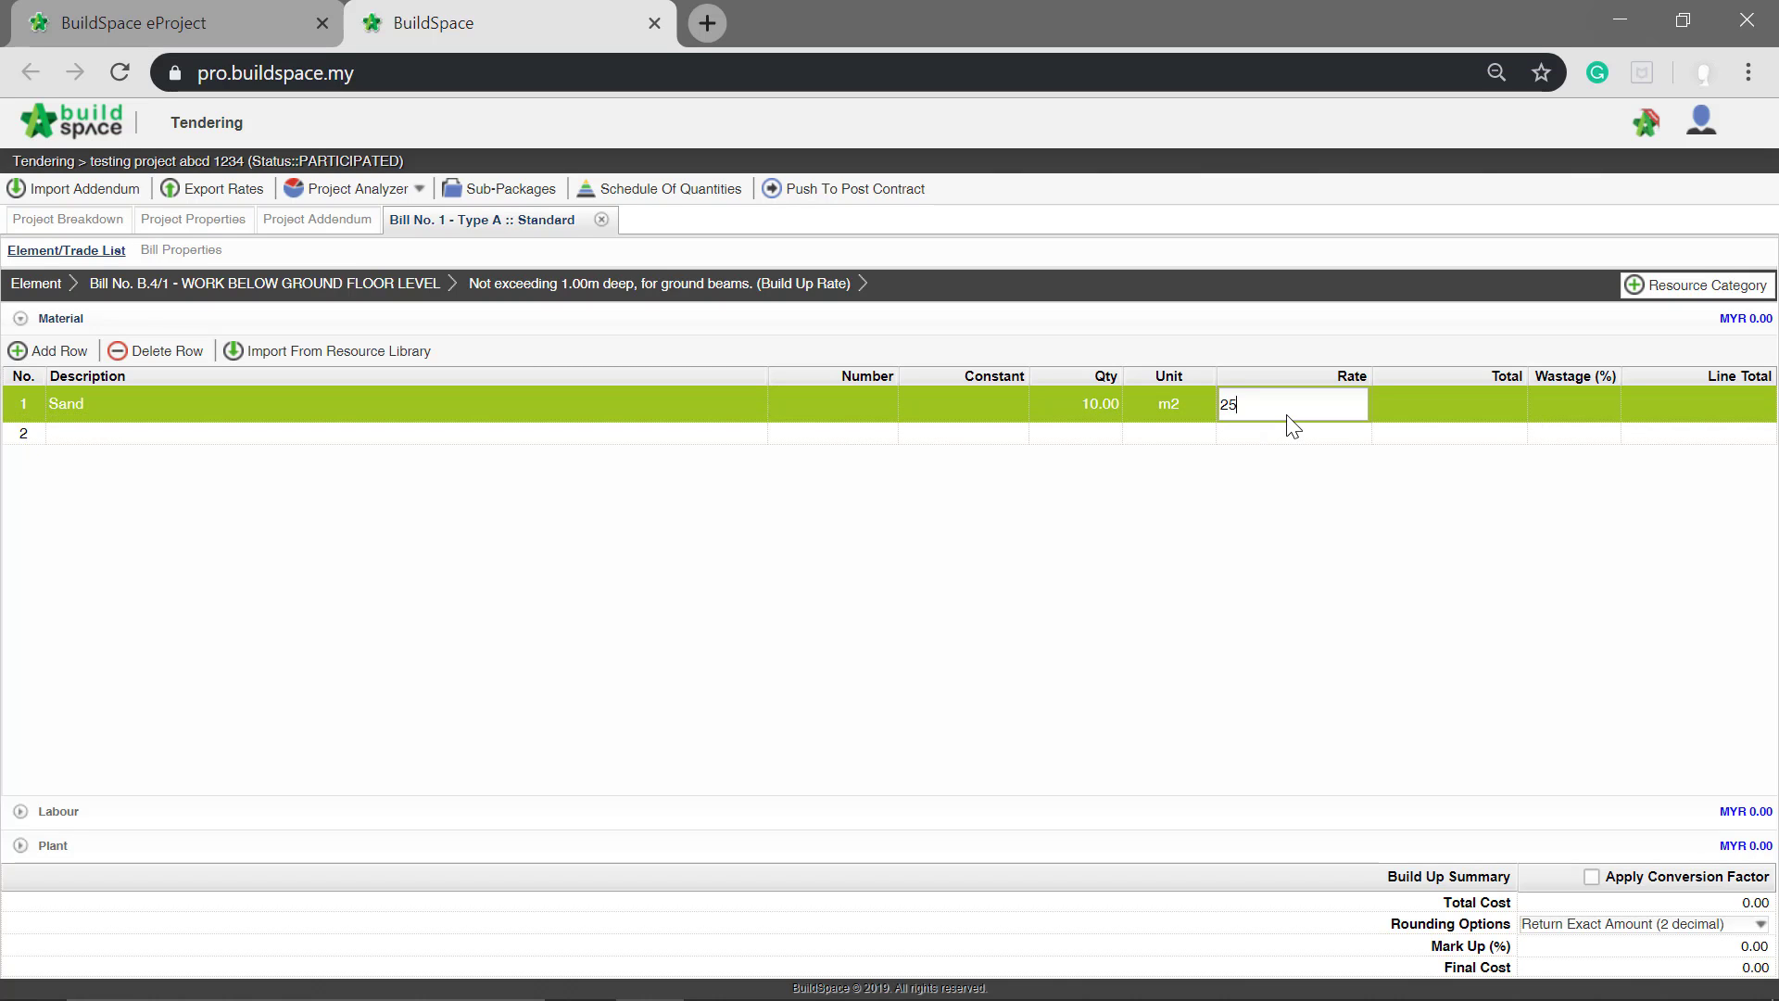
{"action": "type", "text": "25"}
{"action": "key", "text": "BackSpace"}
{"action": "type", "text": ".5"}
{"action": "key", "text": "Return"}
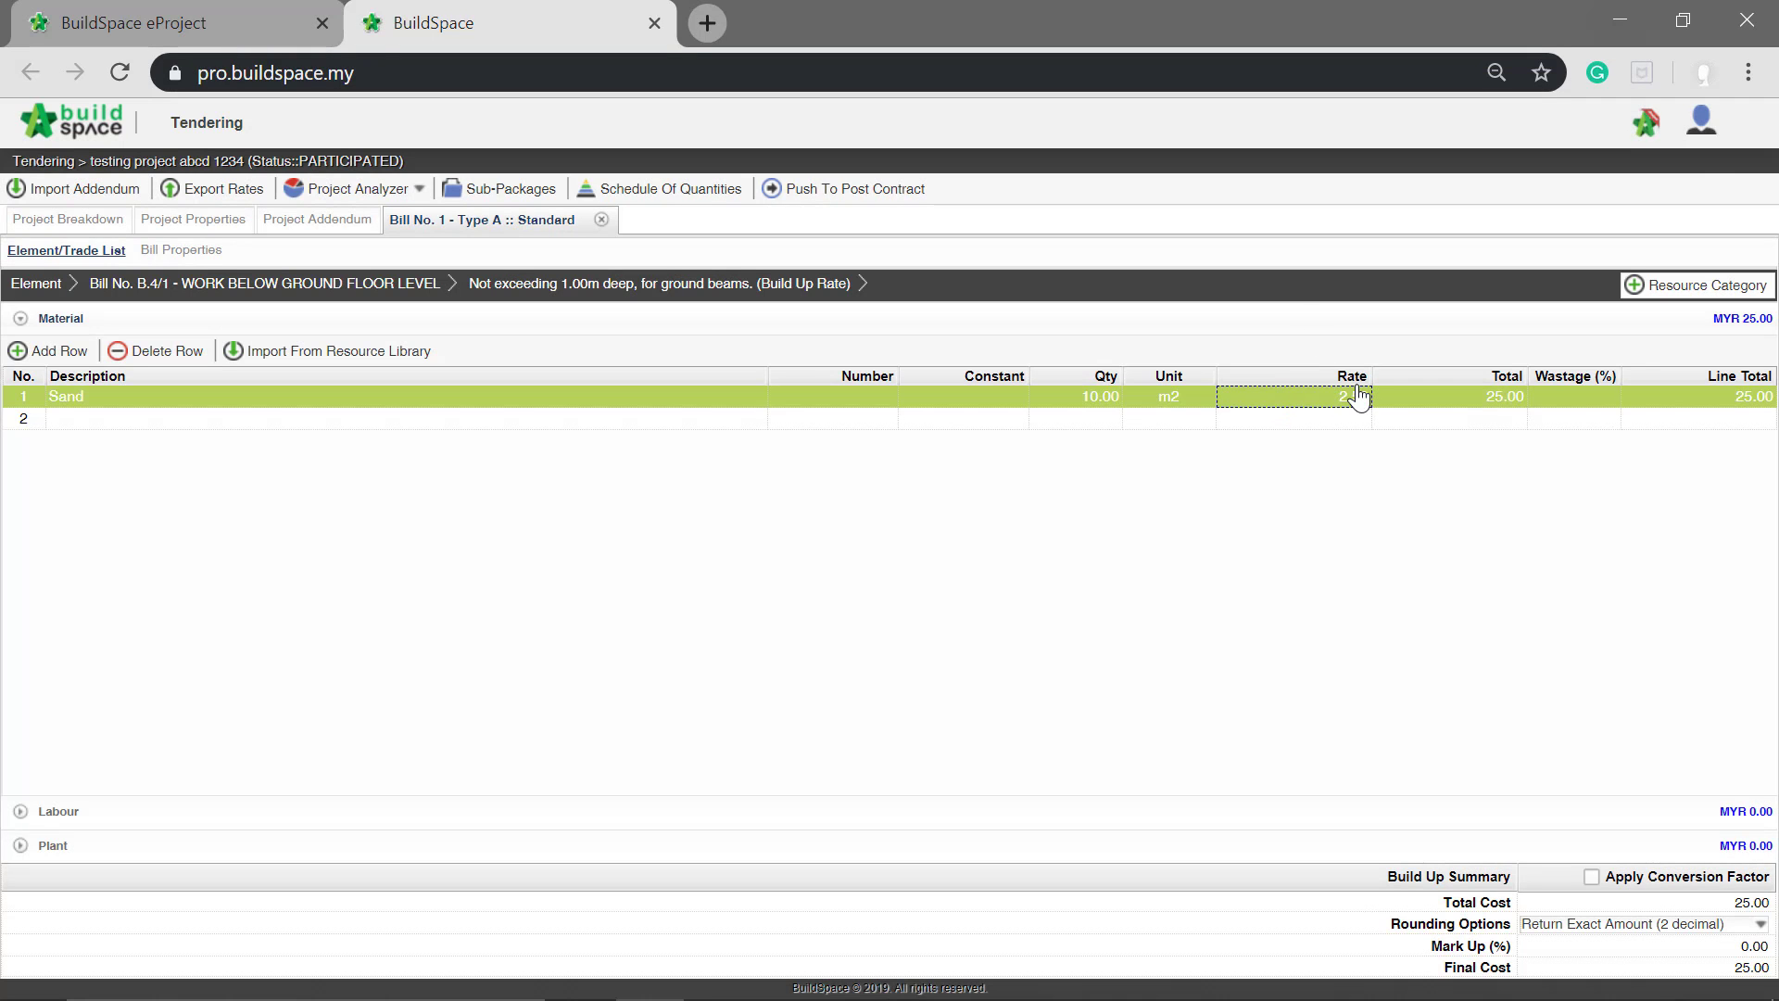
Step: Set the wastage of the Sand row to 5%
{"action": "left_click", "coordinate": [1569, 397]}
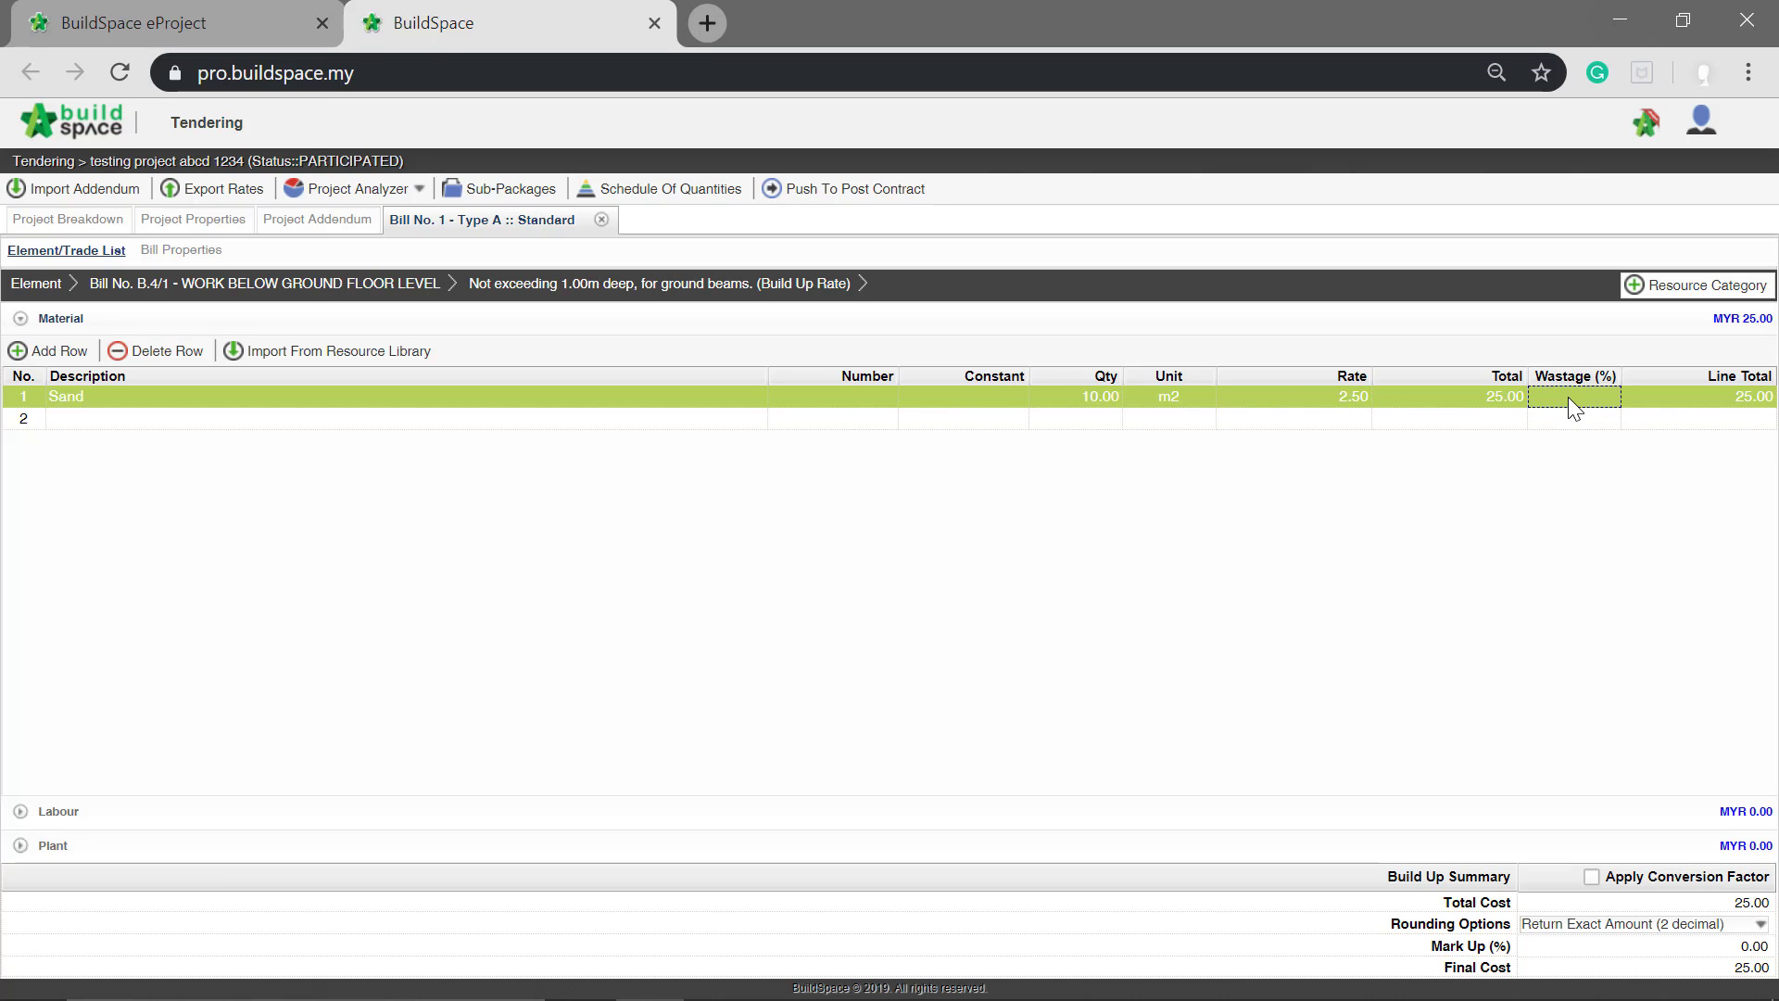
{"action": "left_click", "coordinate": [1568, 397]}
{"action": "type", "text": "5"}
{"action": "key", "text": "Return"}
Step: In the Labour category of the build-up, enter "Skilled Worker" as the description of the first row
{"action": "left_click", "coordinate": [85, 819]}
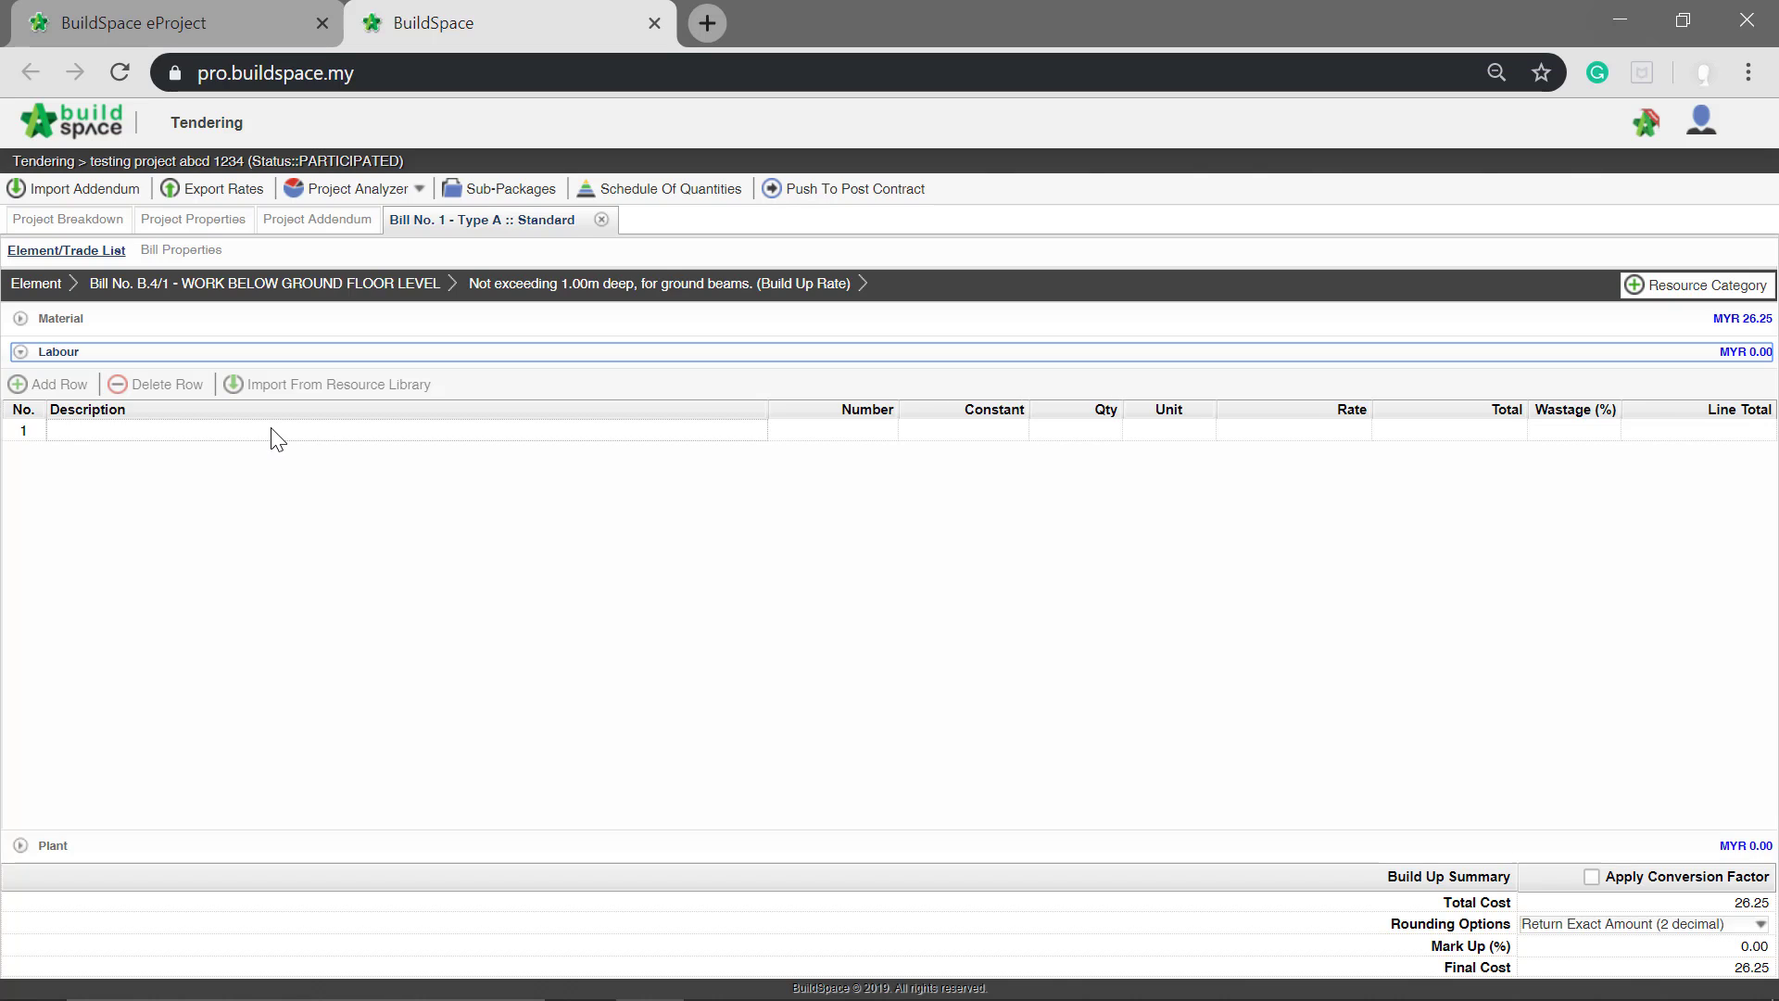
{"action": "left_click", "coordinate": [276, 432]}
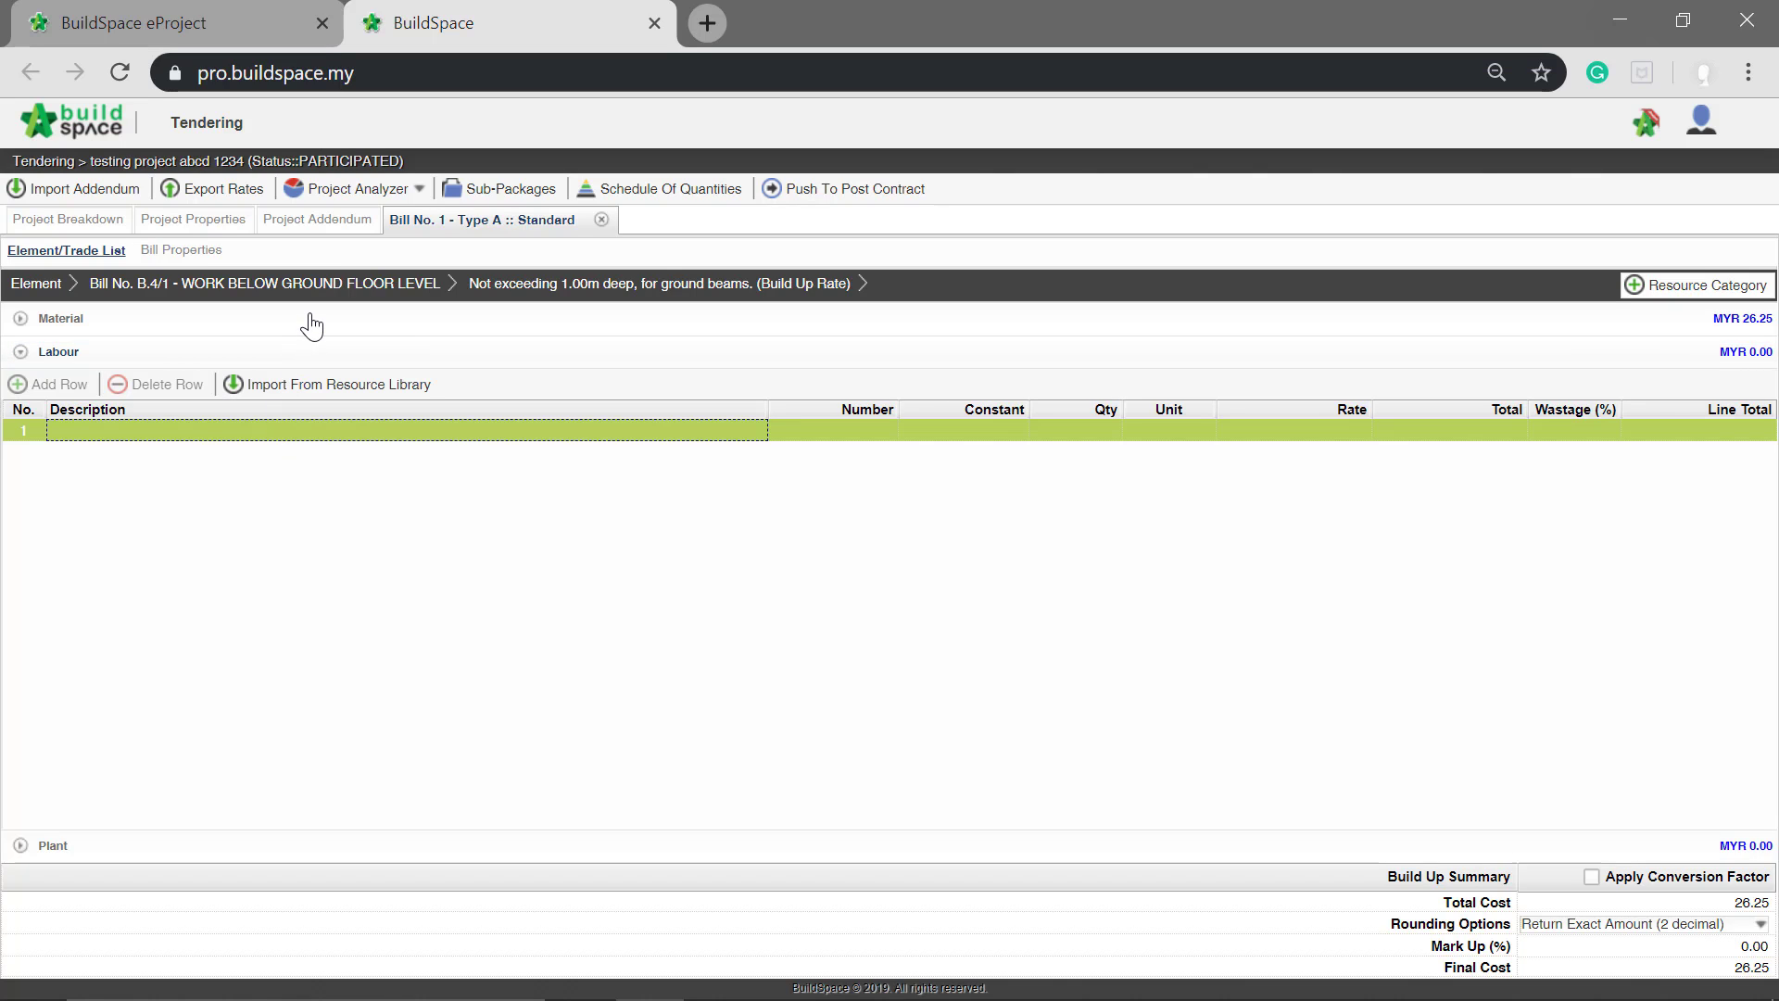
{"action": "key", "text": "Return"}
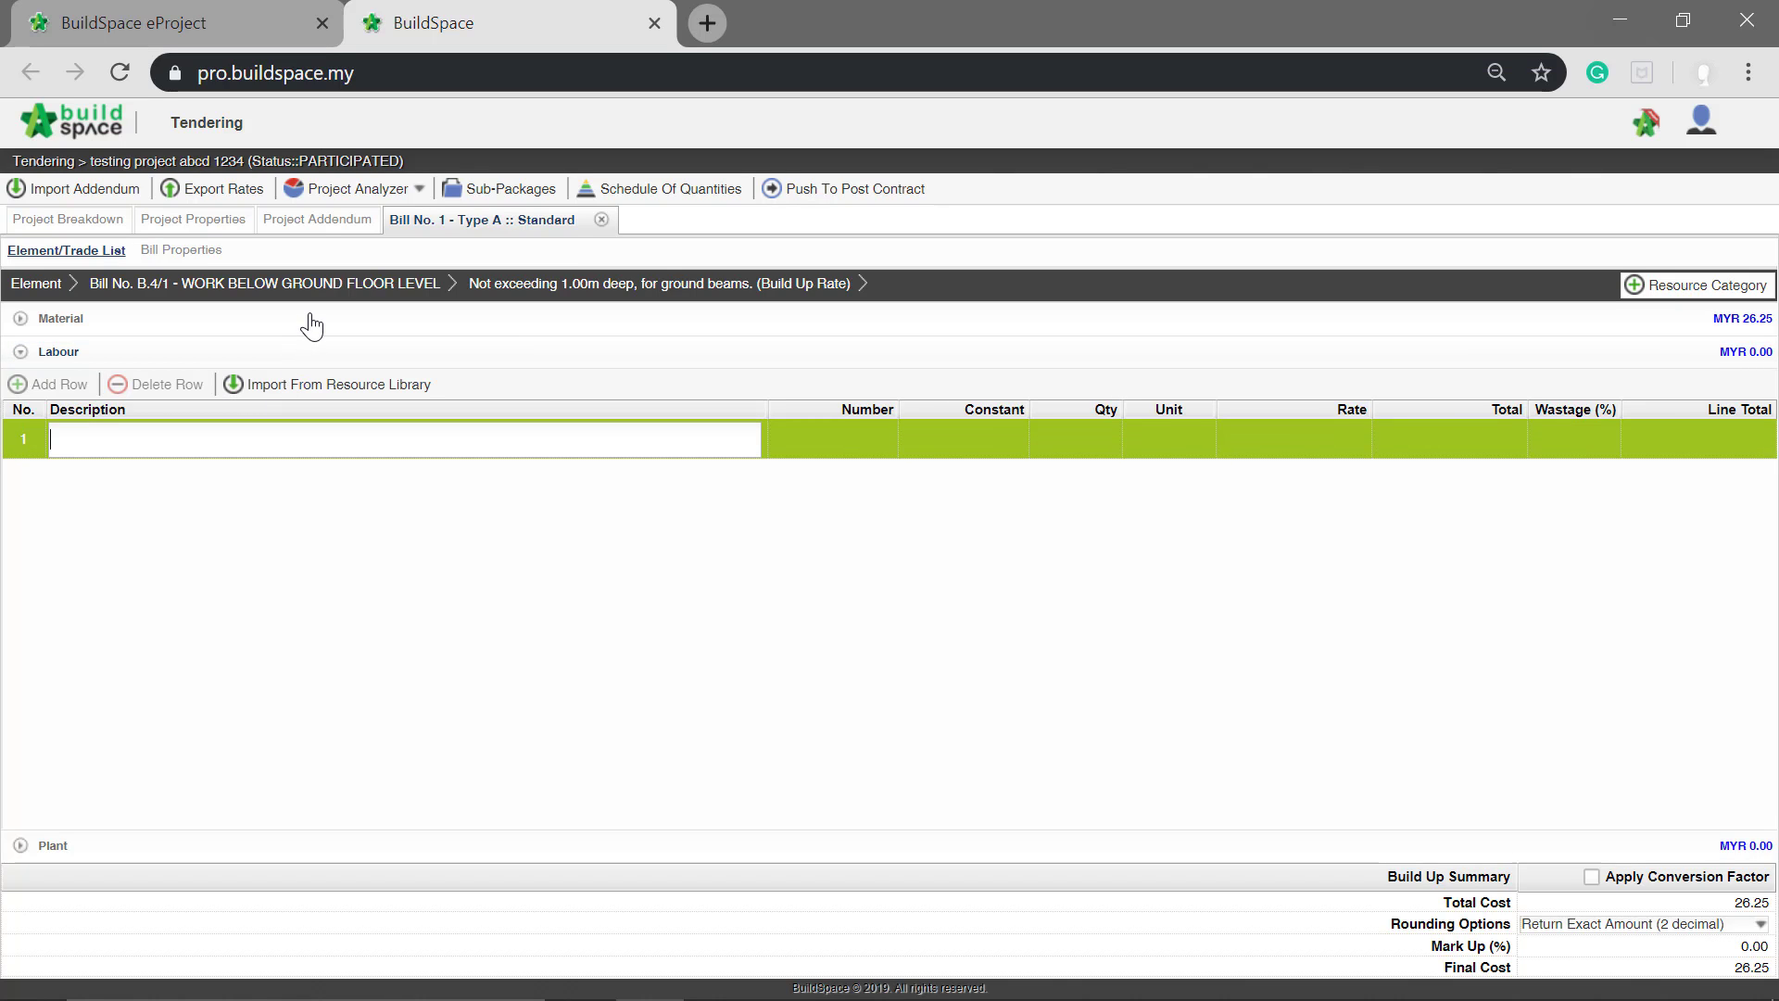
{"action": "type", "text": "Skille"}
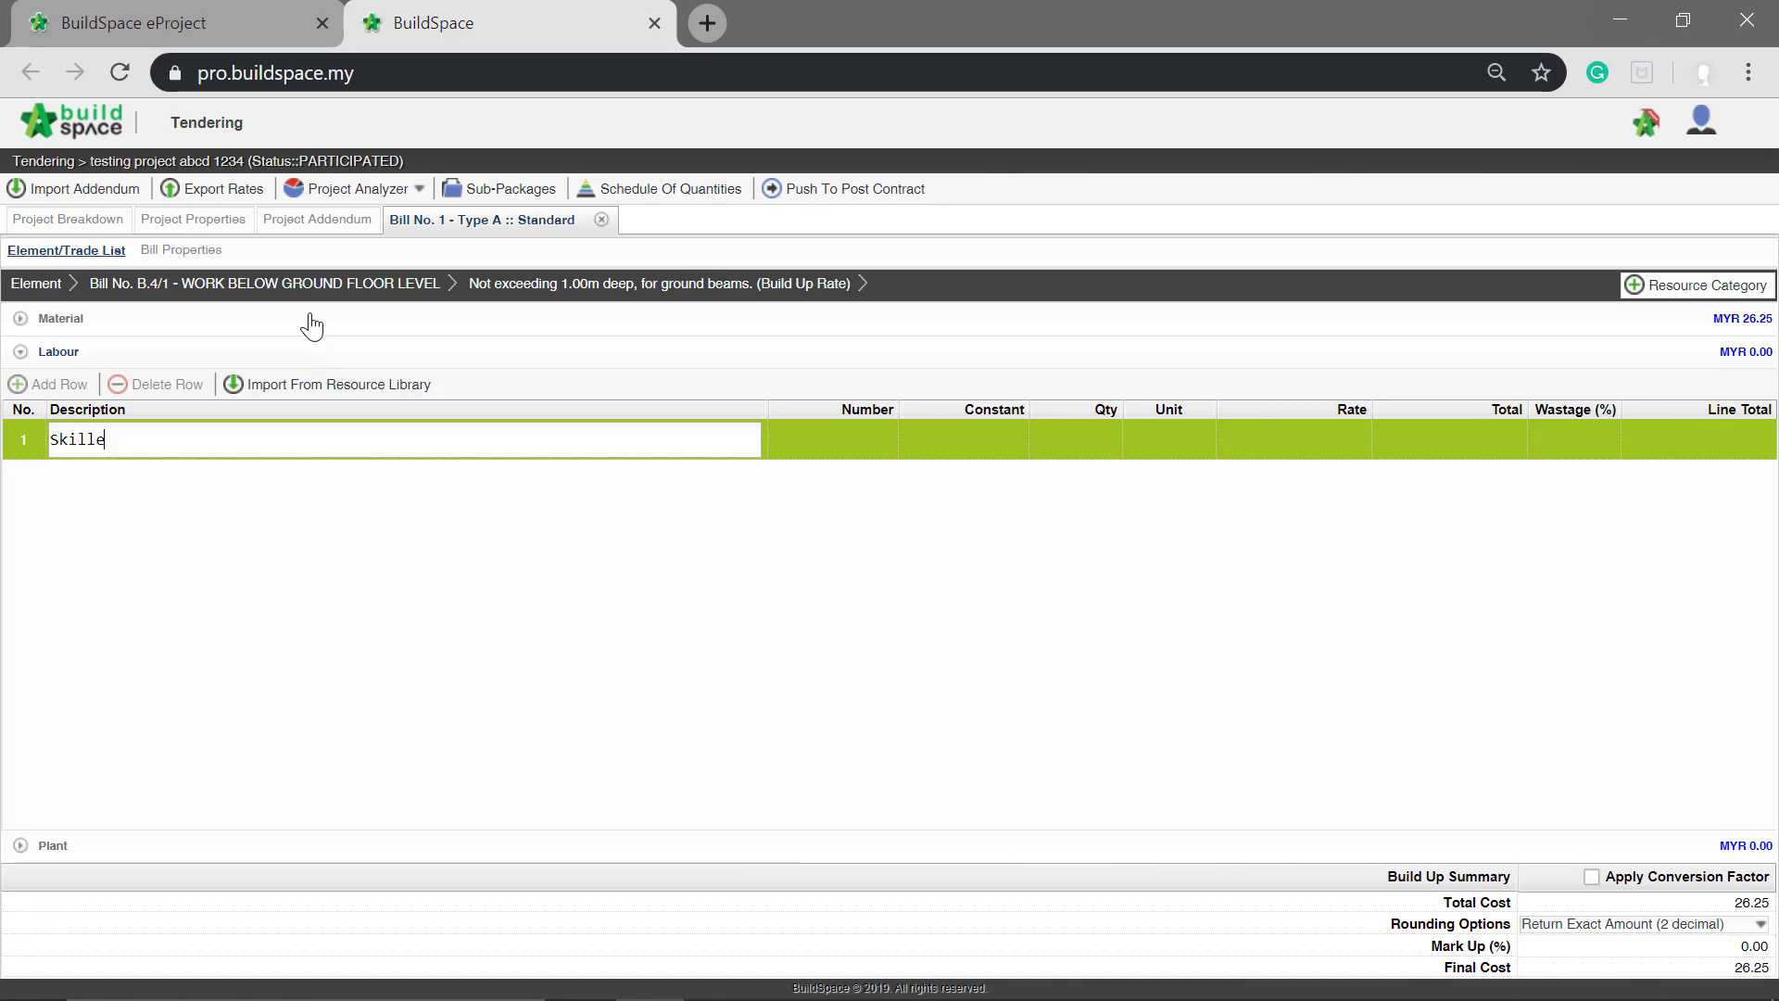
{"action": "type", "text": "d Worker"}
{"action": "key", "text": "Return"}
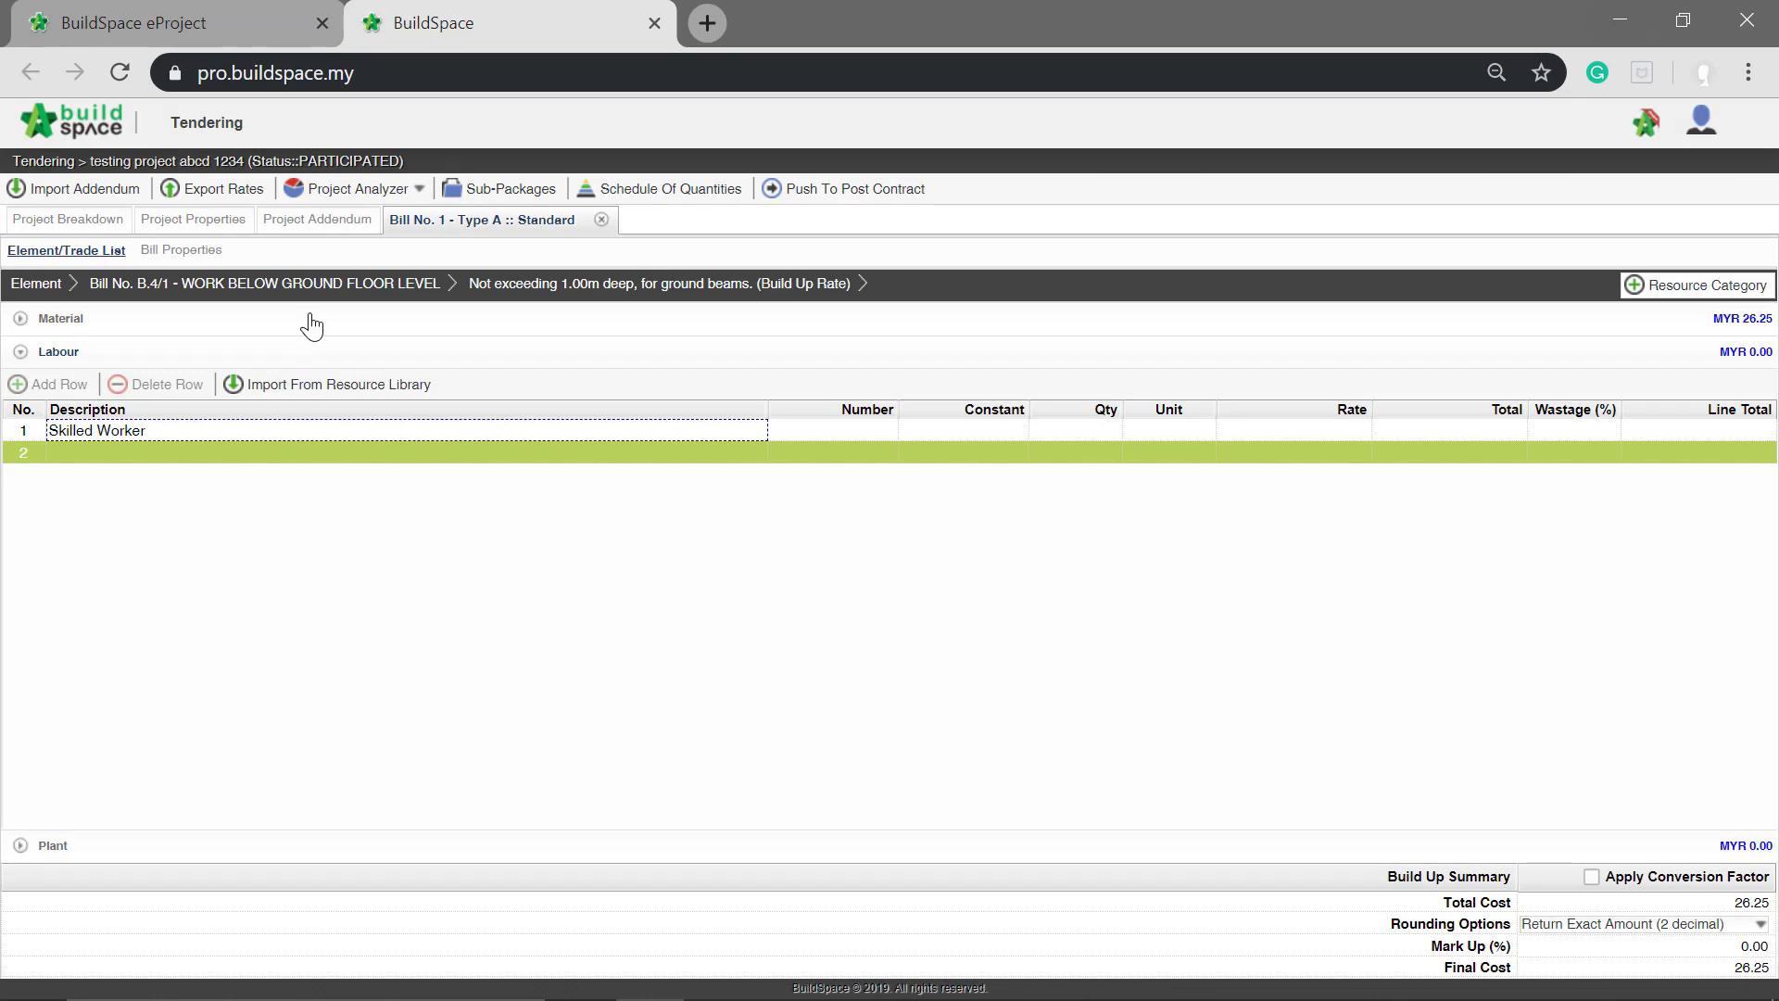
Step: Set the unit of the Skilled Worker row to No
{"action": "left_click", "coordinate": [1140, 429]}
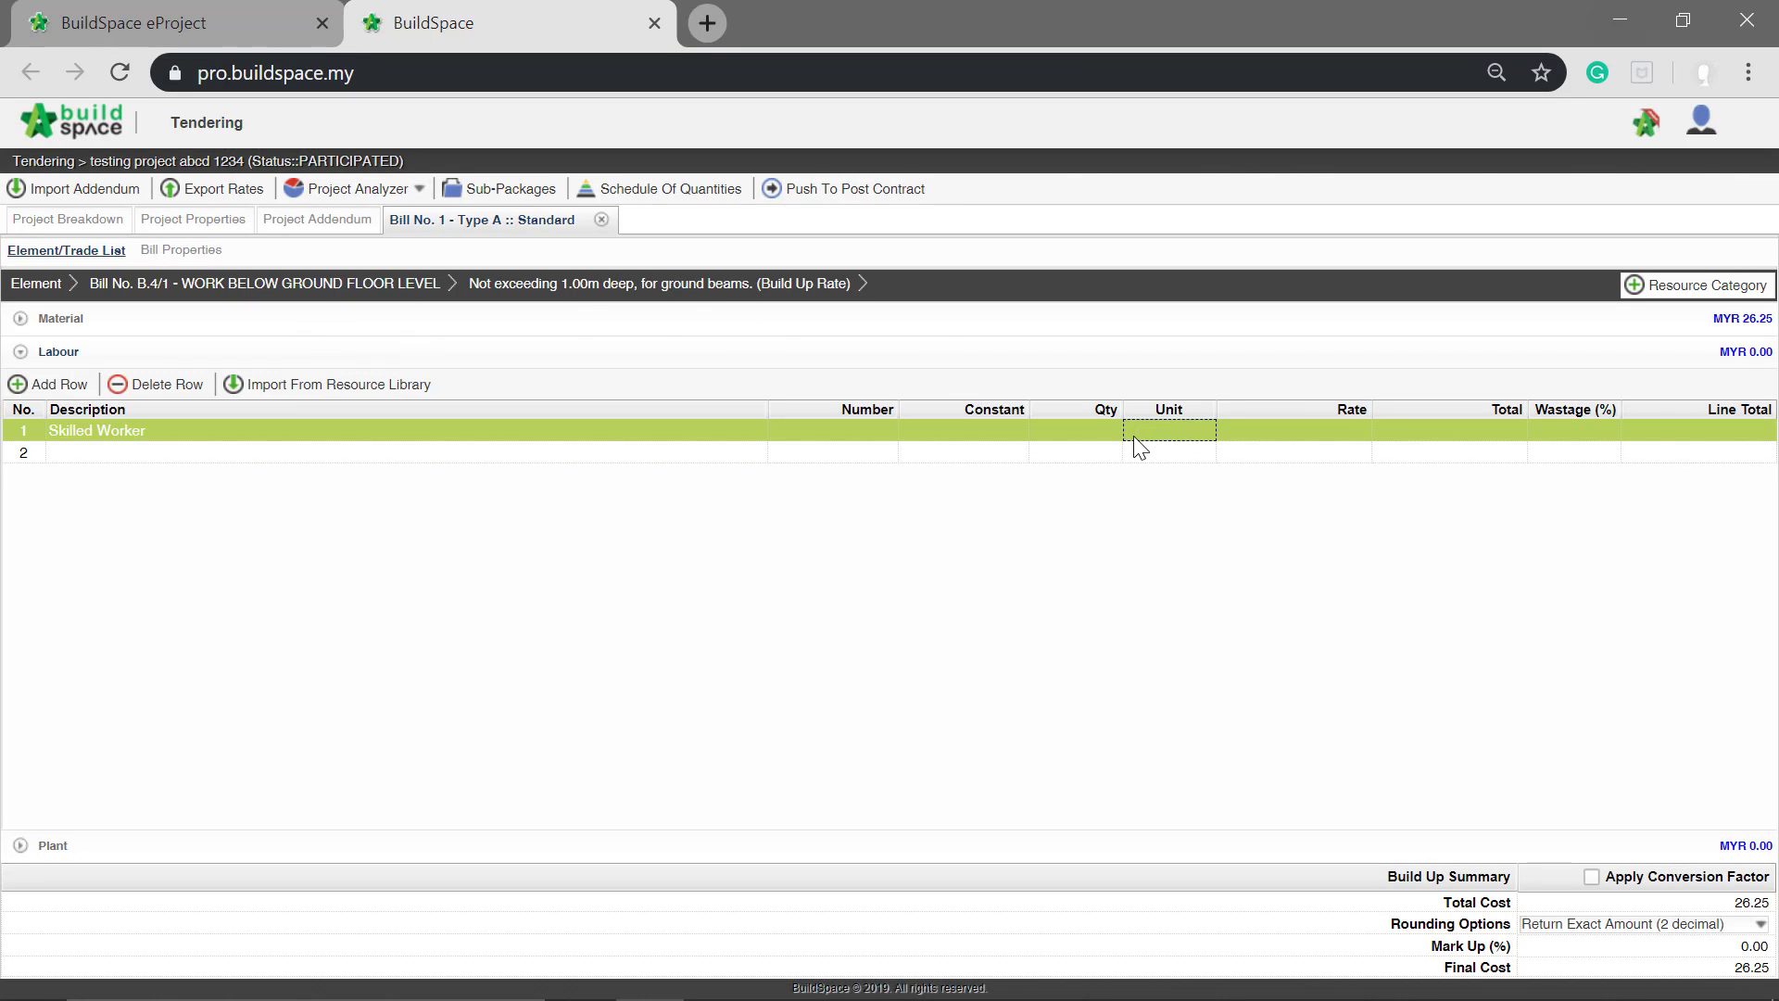
{"action": "double_click", "coordinate": [1132, 432]}
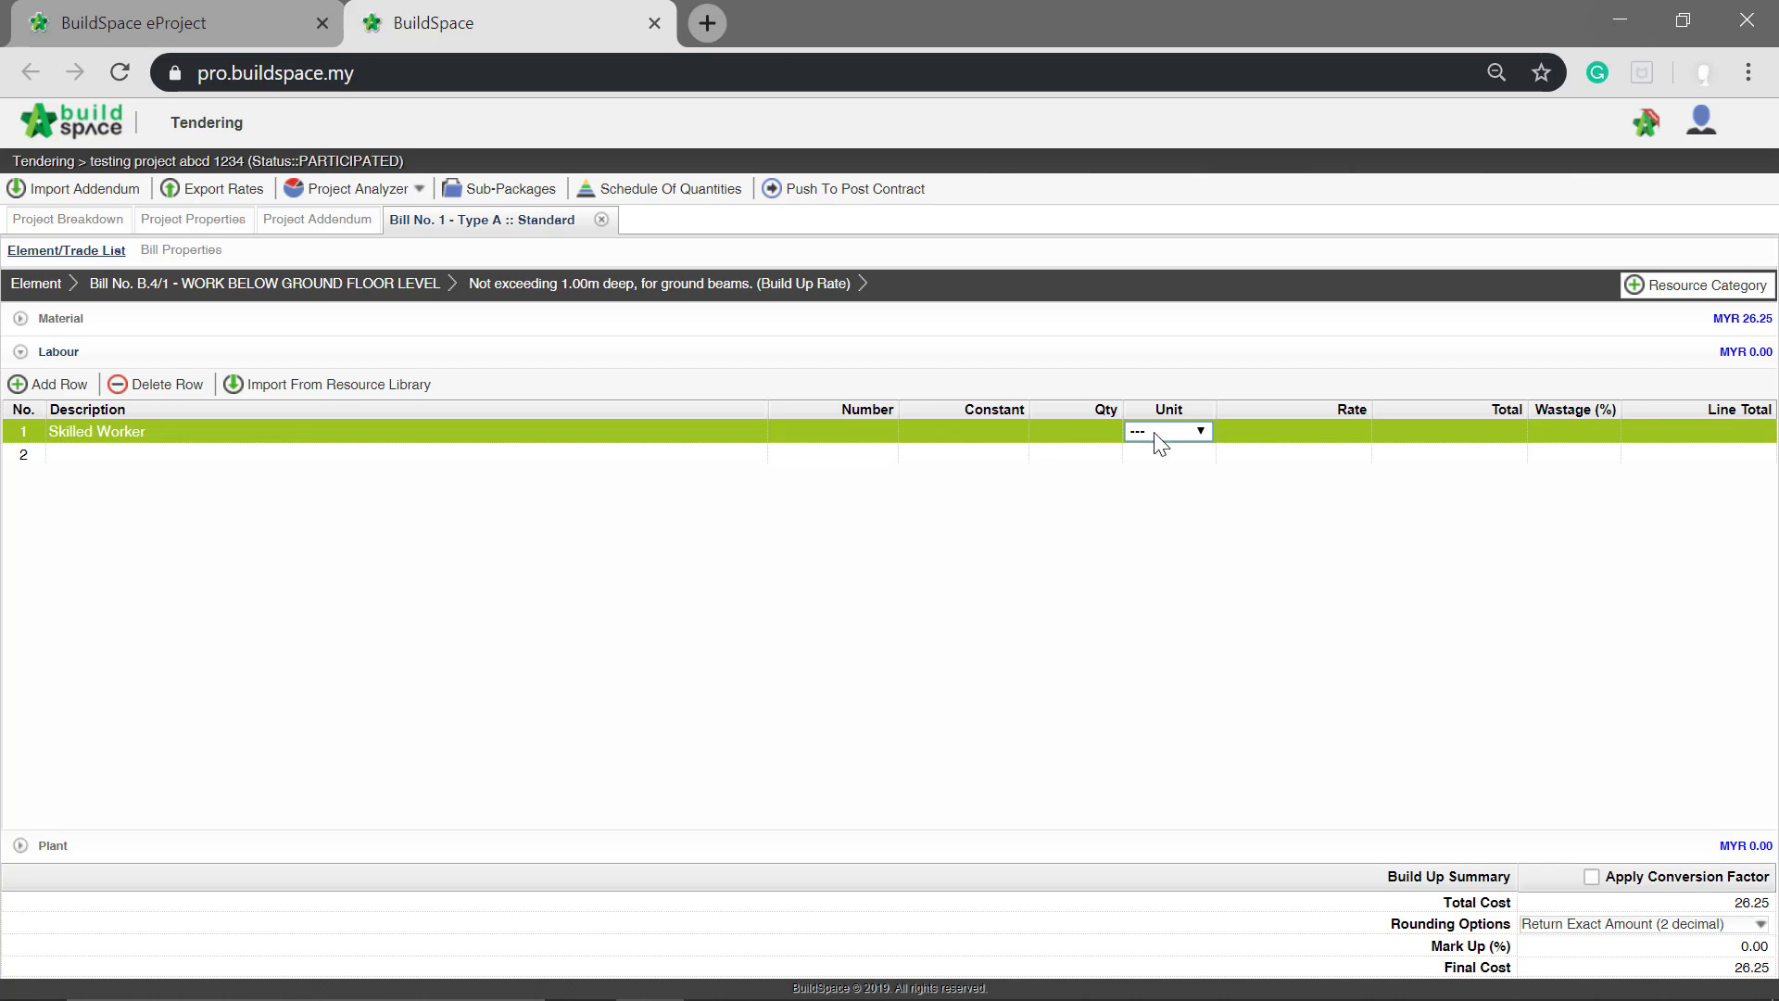
{"action": "left_click", "coordinate": [1201, 432]}
{"action": "left_click_drag", "start_coordinate": [1214, 482], "coordinate": [1201, 662]}
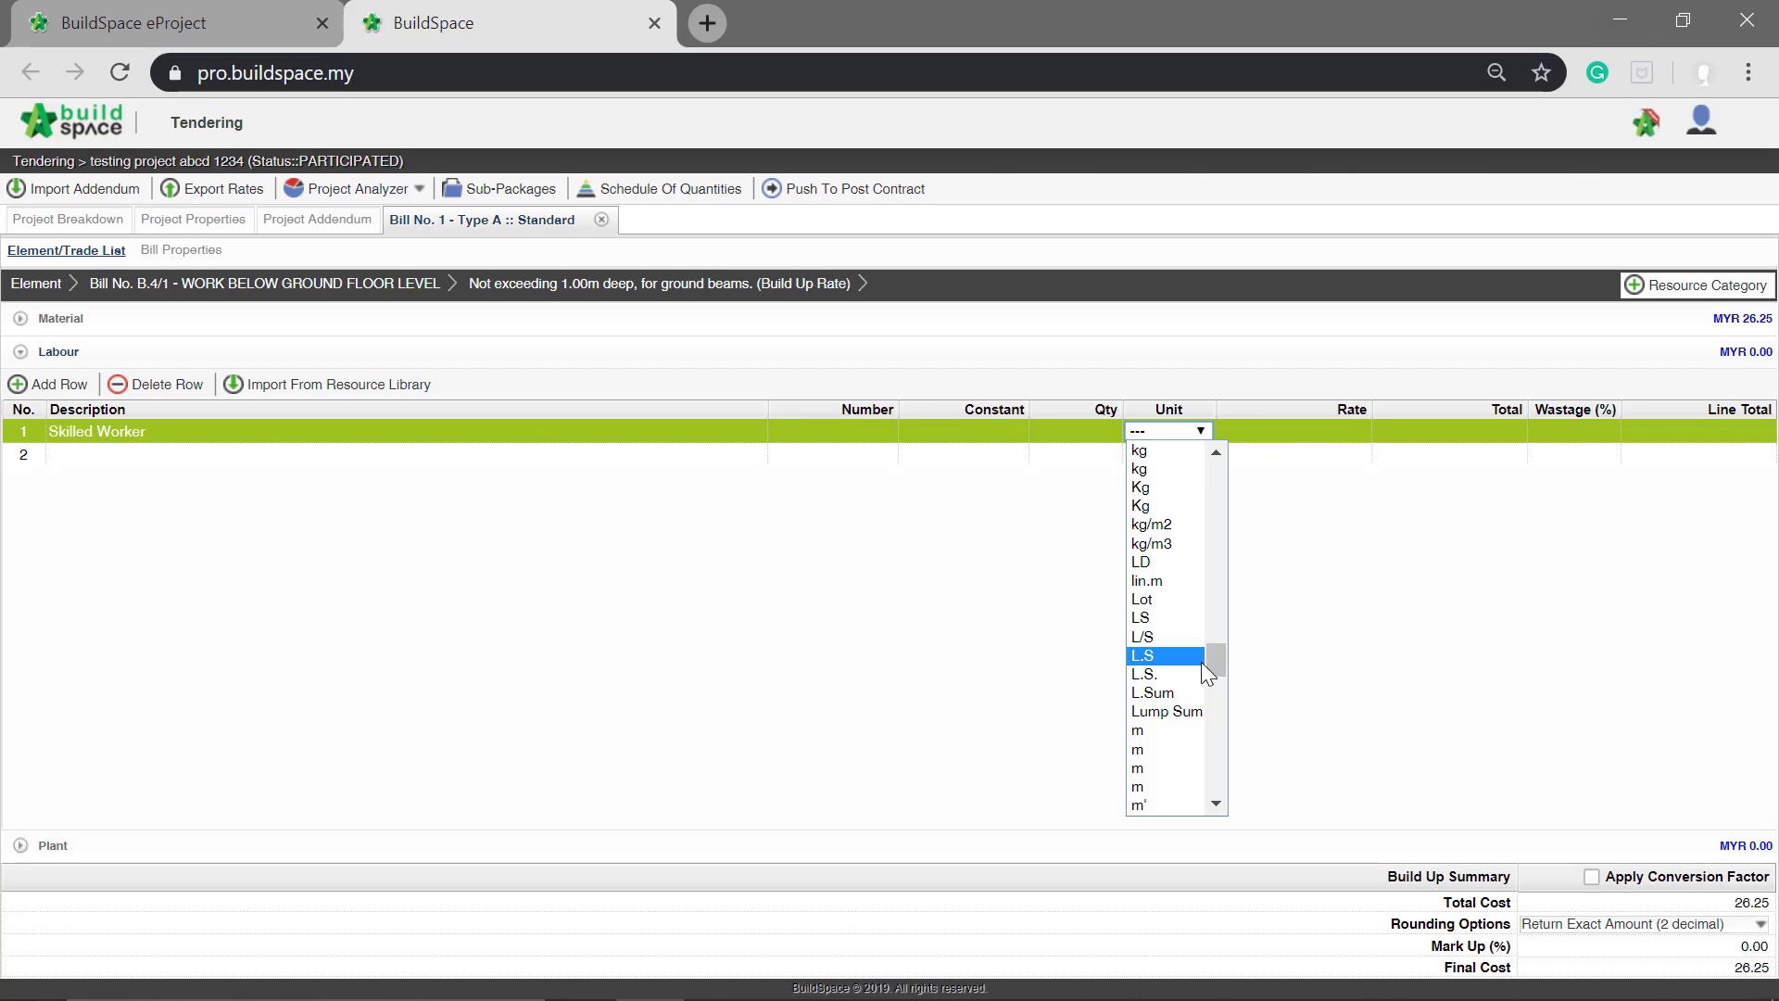
{"action": "scroll", "coordinate": [1176, 700], "scroll_direction": "down", "scroll_amount": 12}
{"action": "scroll", "coordinate": [1173, 697], "scroll_direction": "up", "scroll_amount": 3}
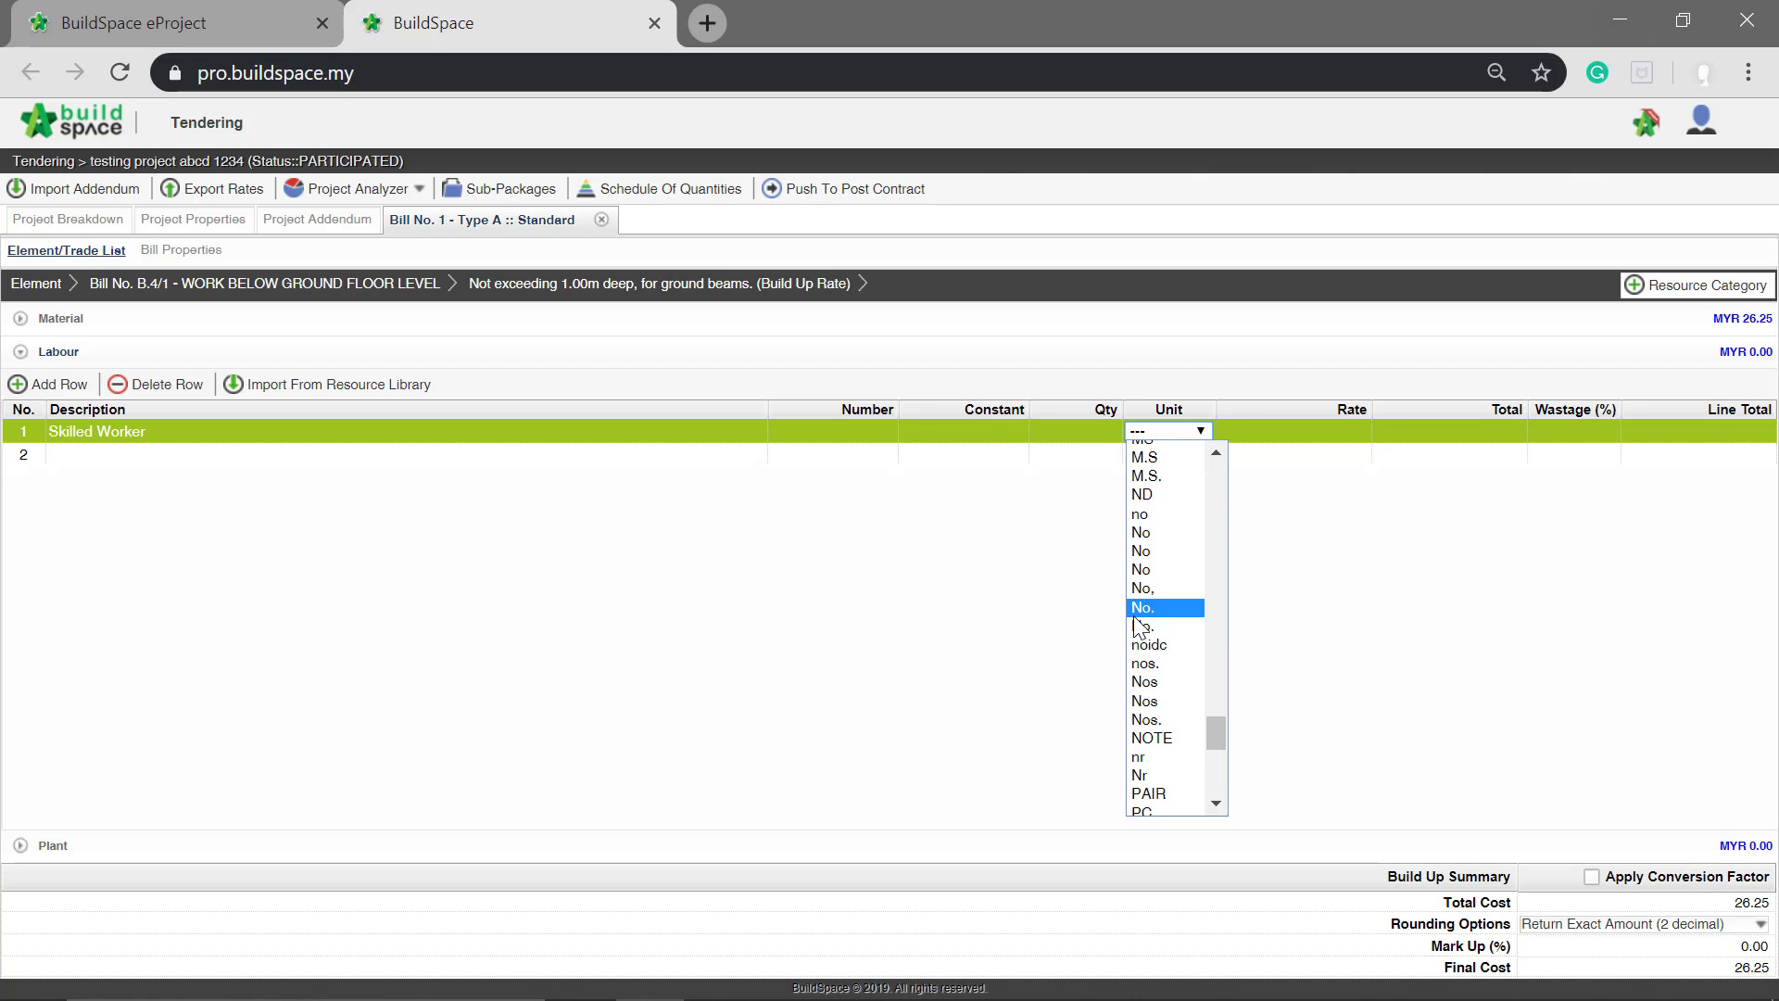
{"action": "left_click", "coordinate": [1158, 554]}
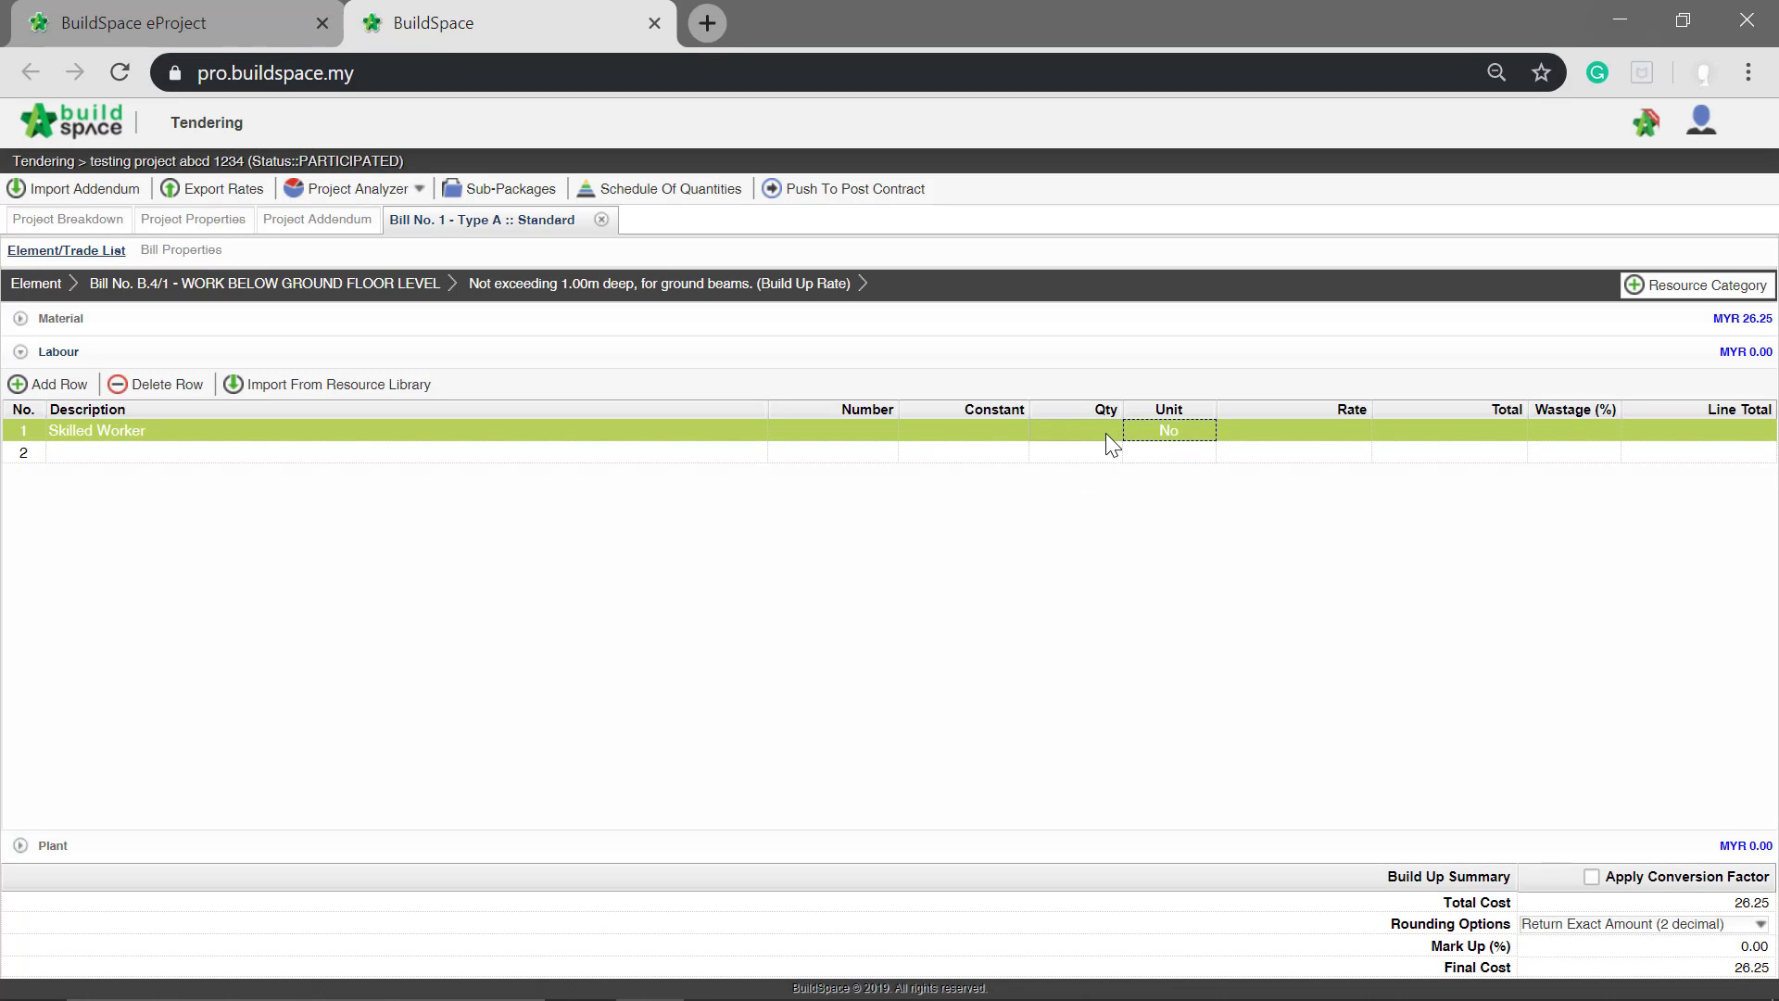
Step: Set the quantity of the Skilled Worker row to 2
{"action": "left_click", "coordinate": [1111, 429]}
{"action": "left_click", "coordinate": [1111, 421]}
{"action": "type", "text": "2"}
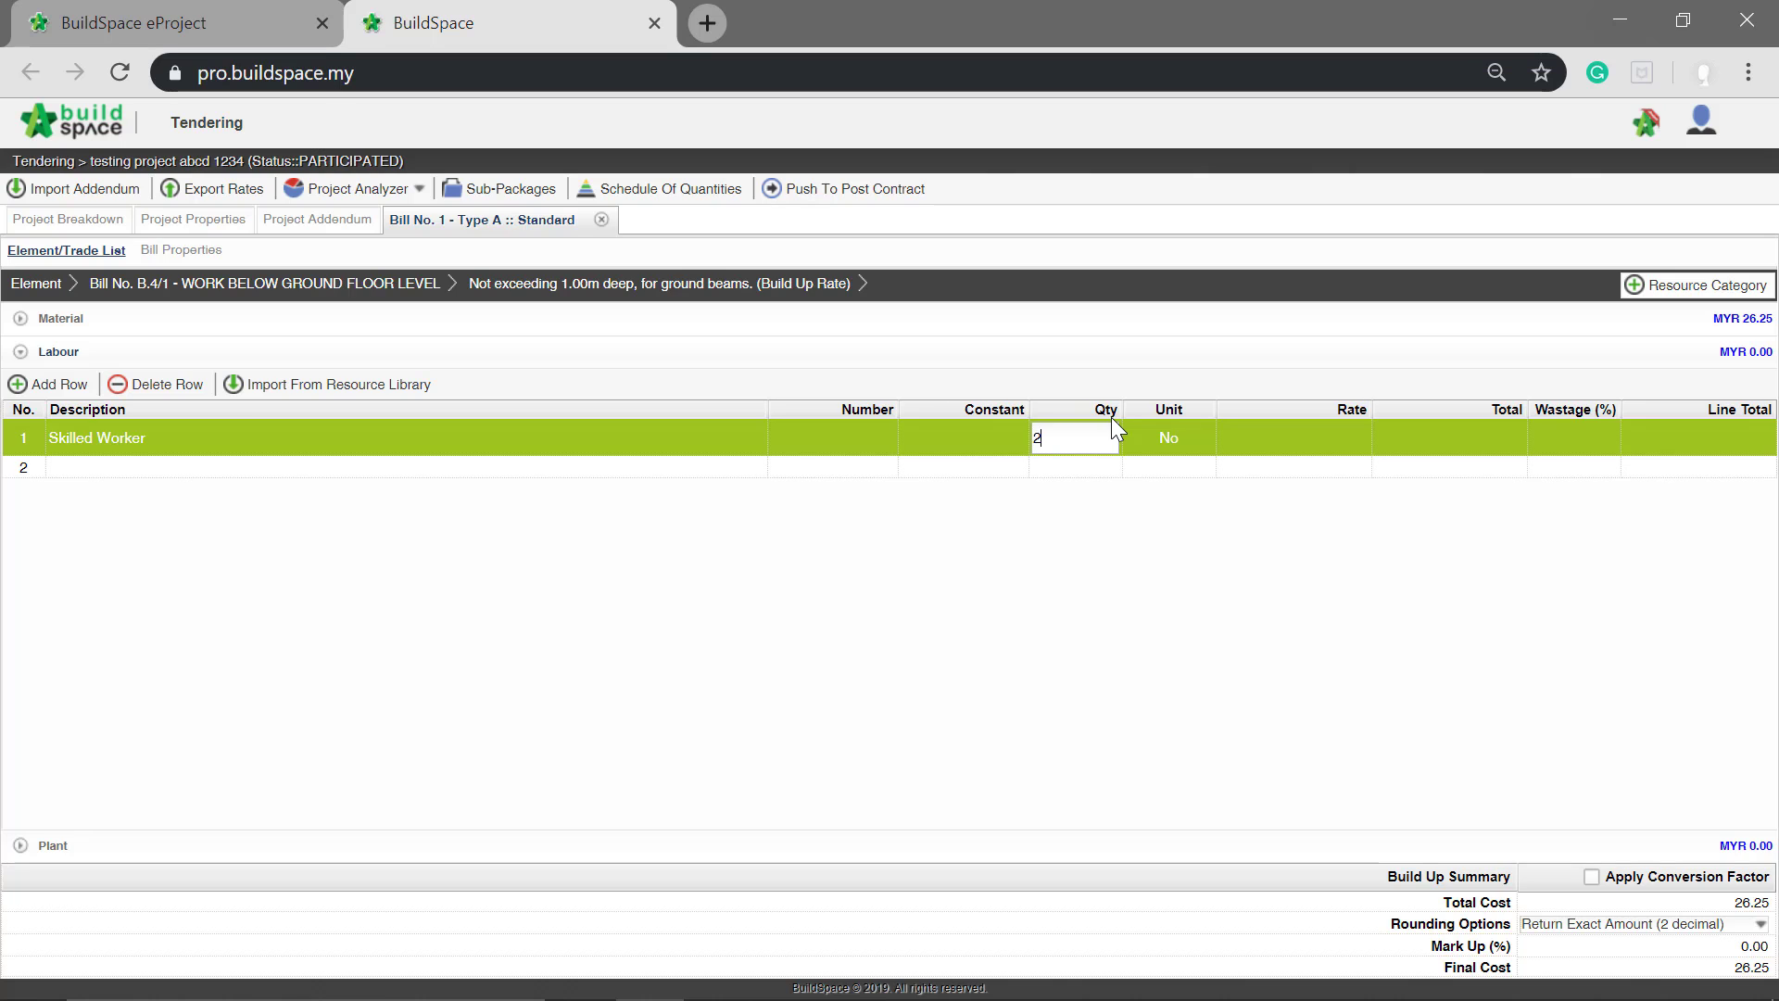
{"action": "key", "text": "Return"}
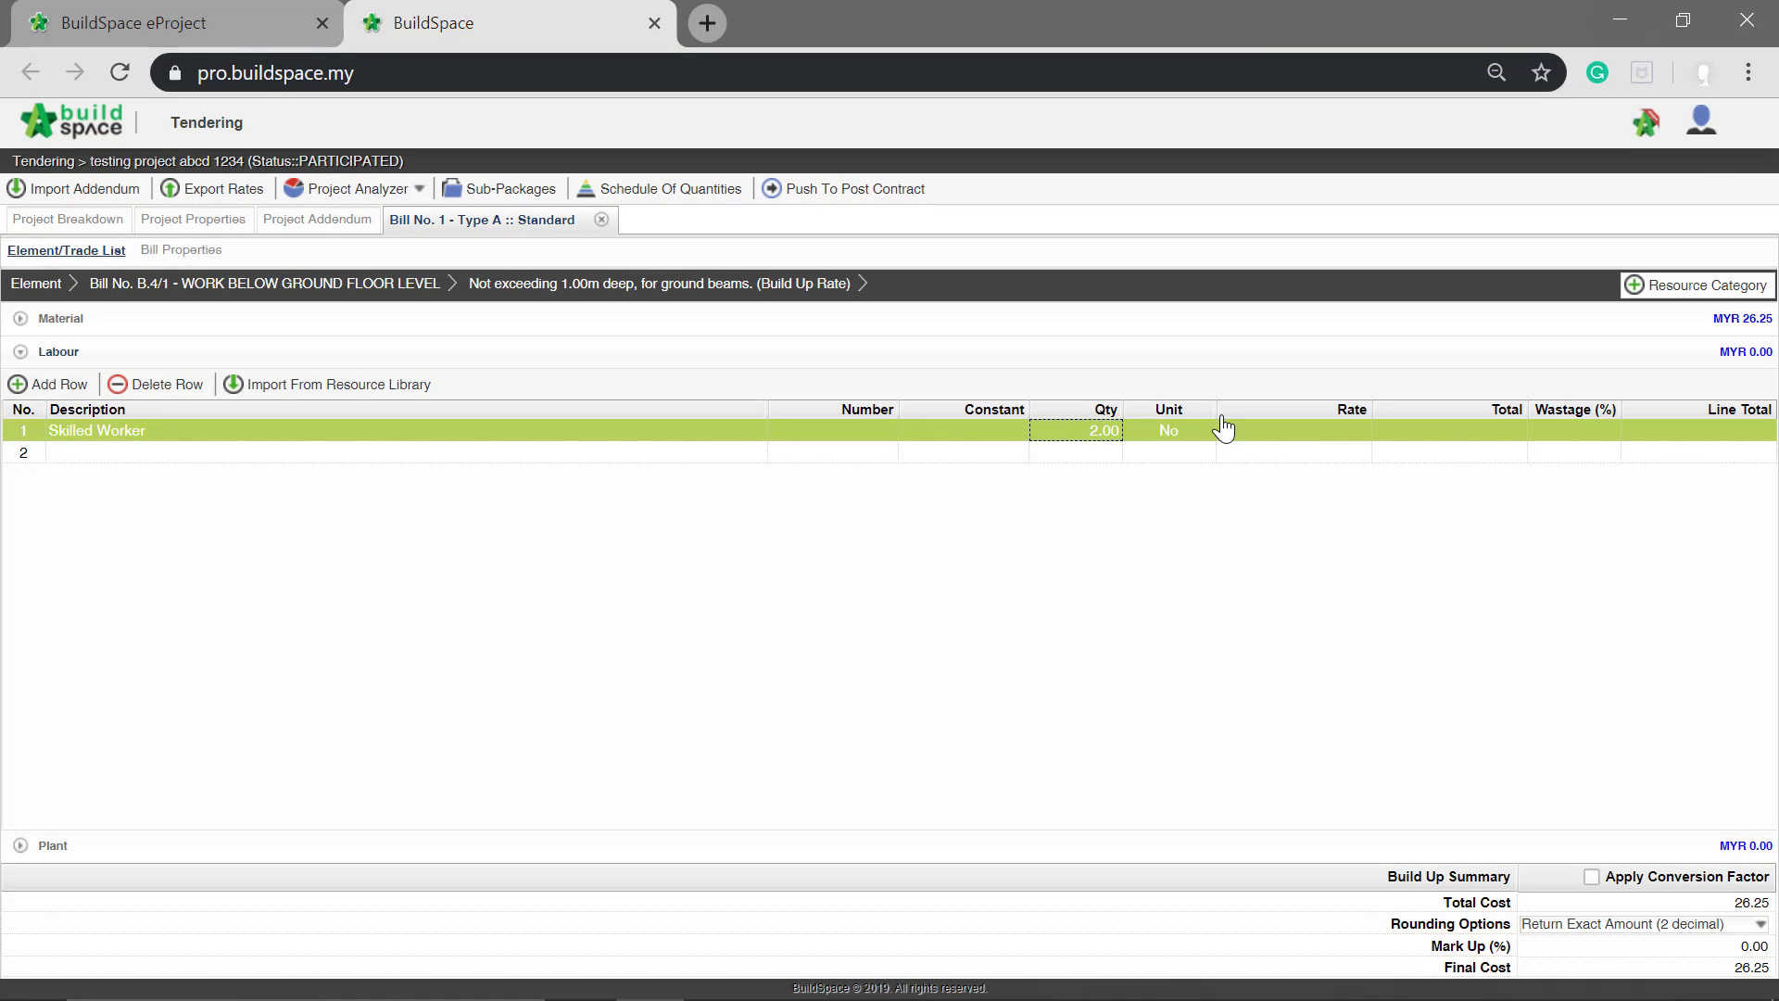
Step: Set the rate of the Skilled Worker row to 55
{"action": "left_click", "coordinate": [1264, 437]}
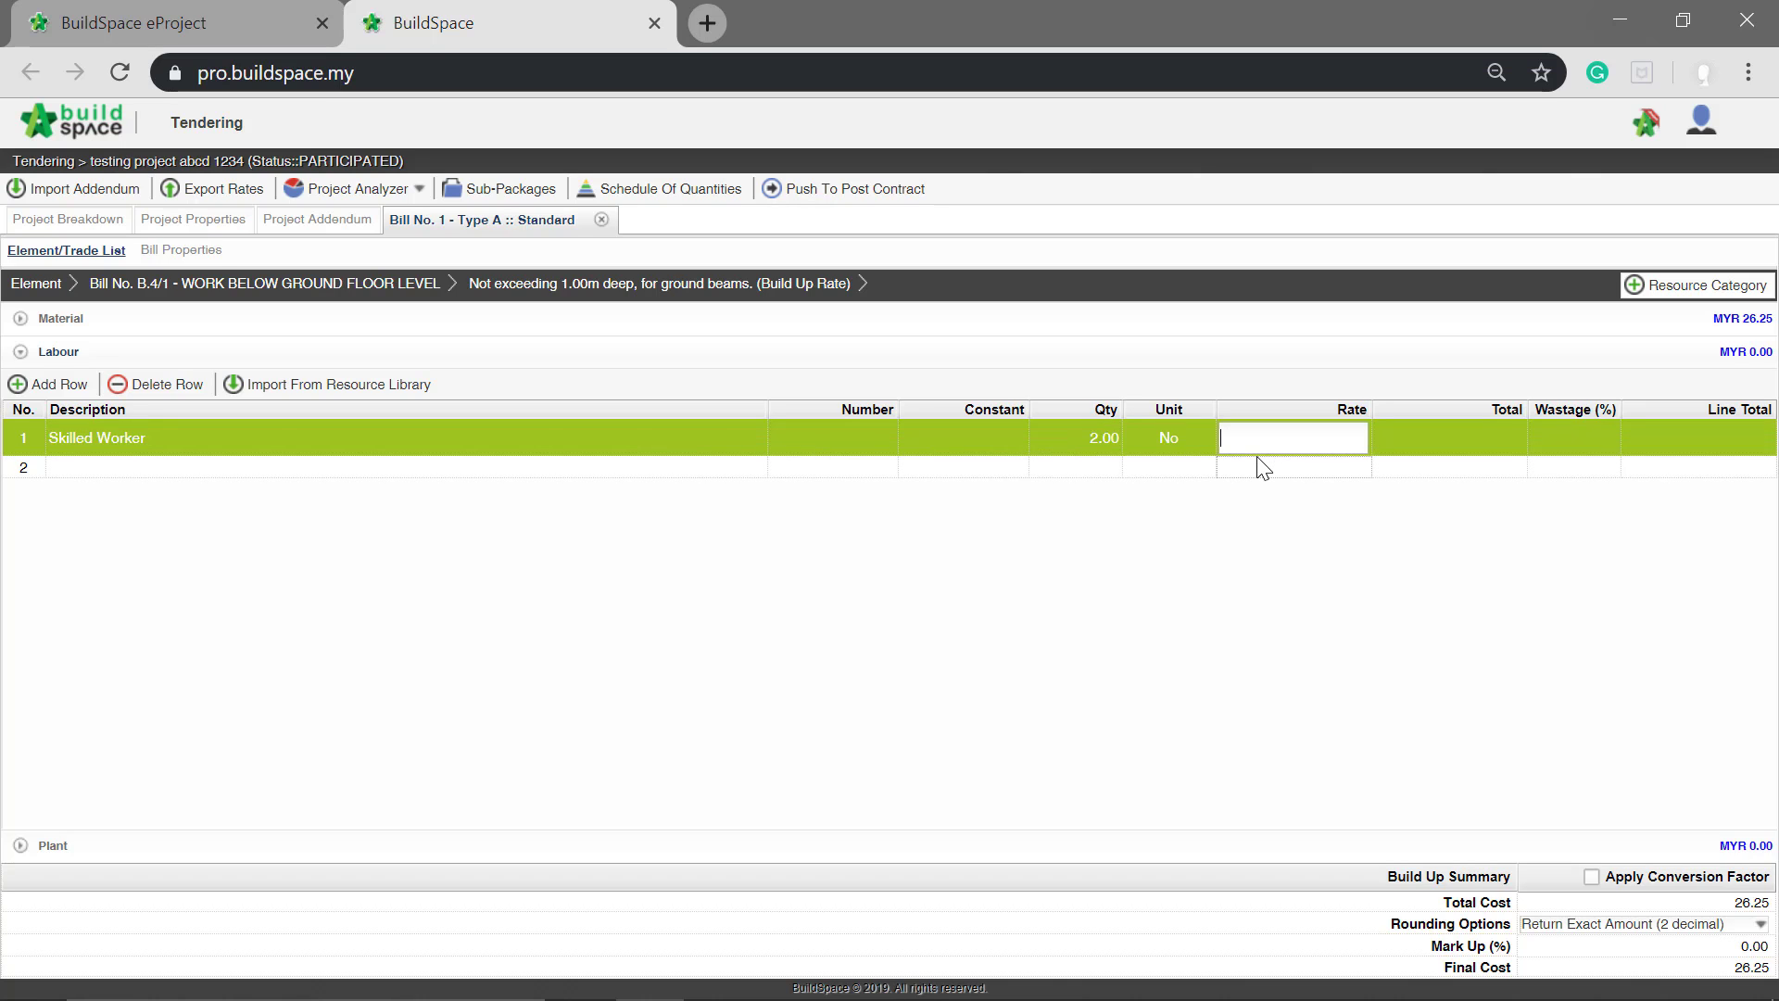
{"action": "type", "text": "55"}
{"action": "key", "text": "Return"}
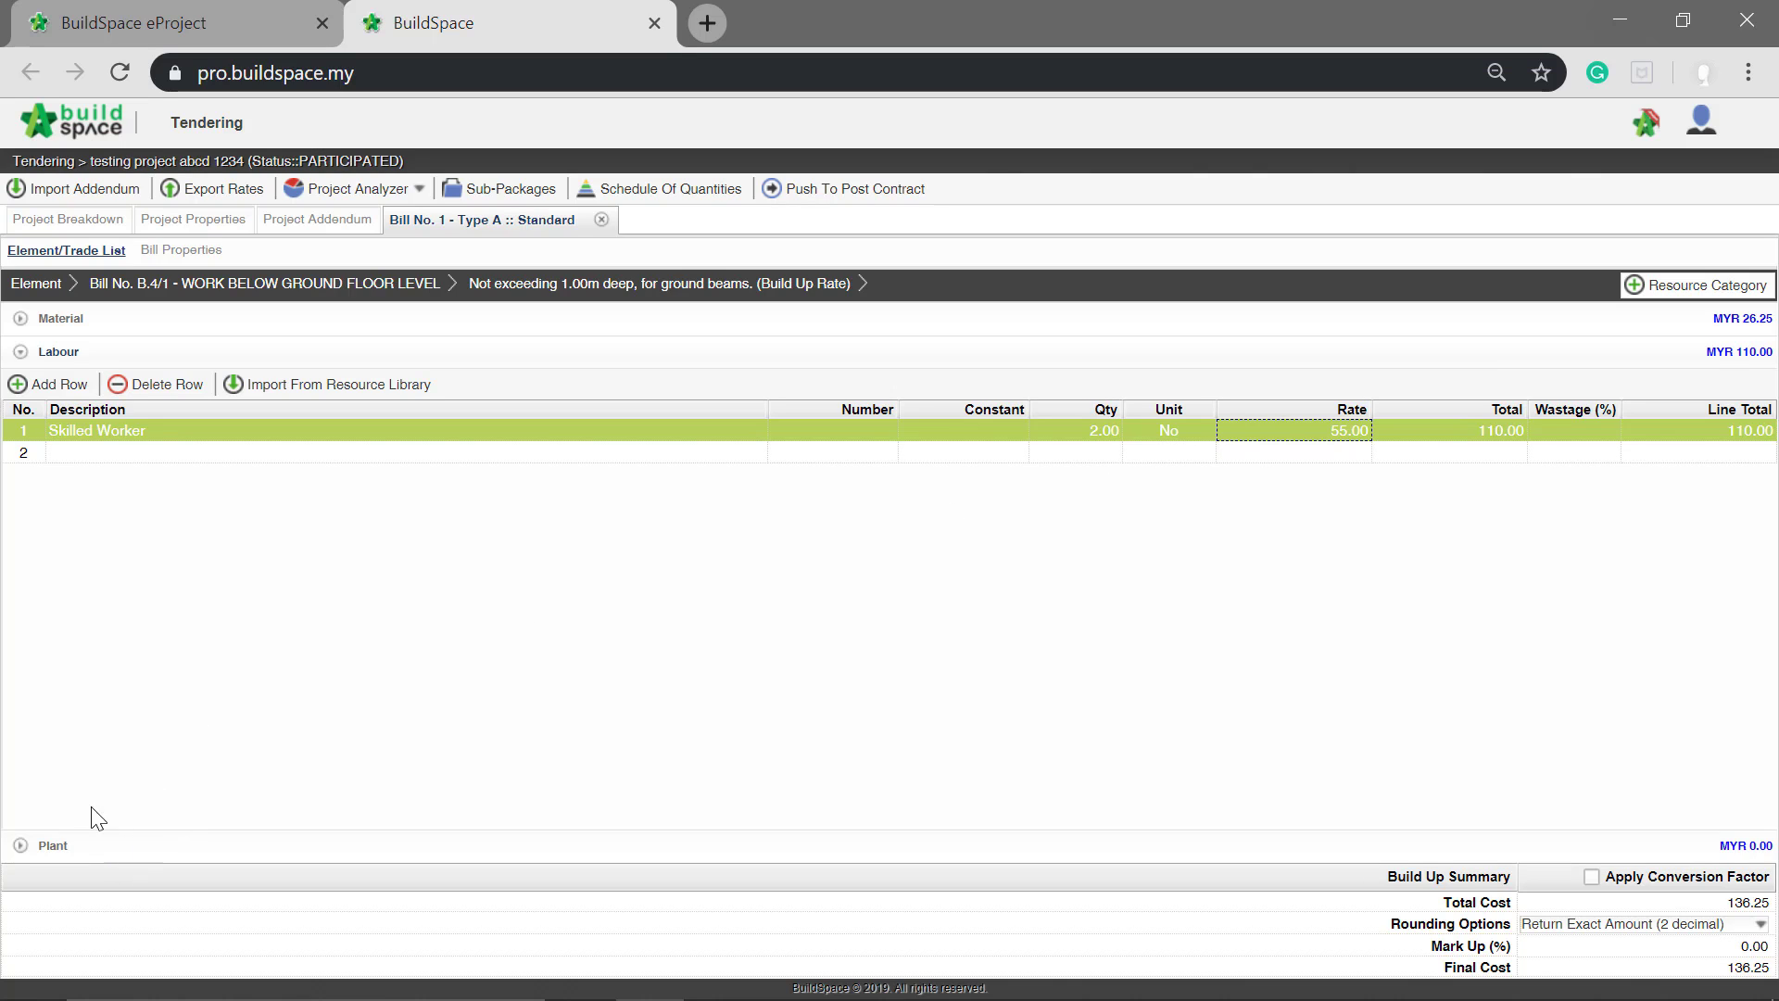
Step: In the Plant category of the build-up, enter "machinery 1" as the description of the first row
{"action": "left_click", "coordinate": [51, 848]}
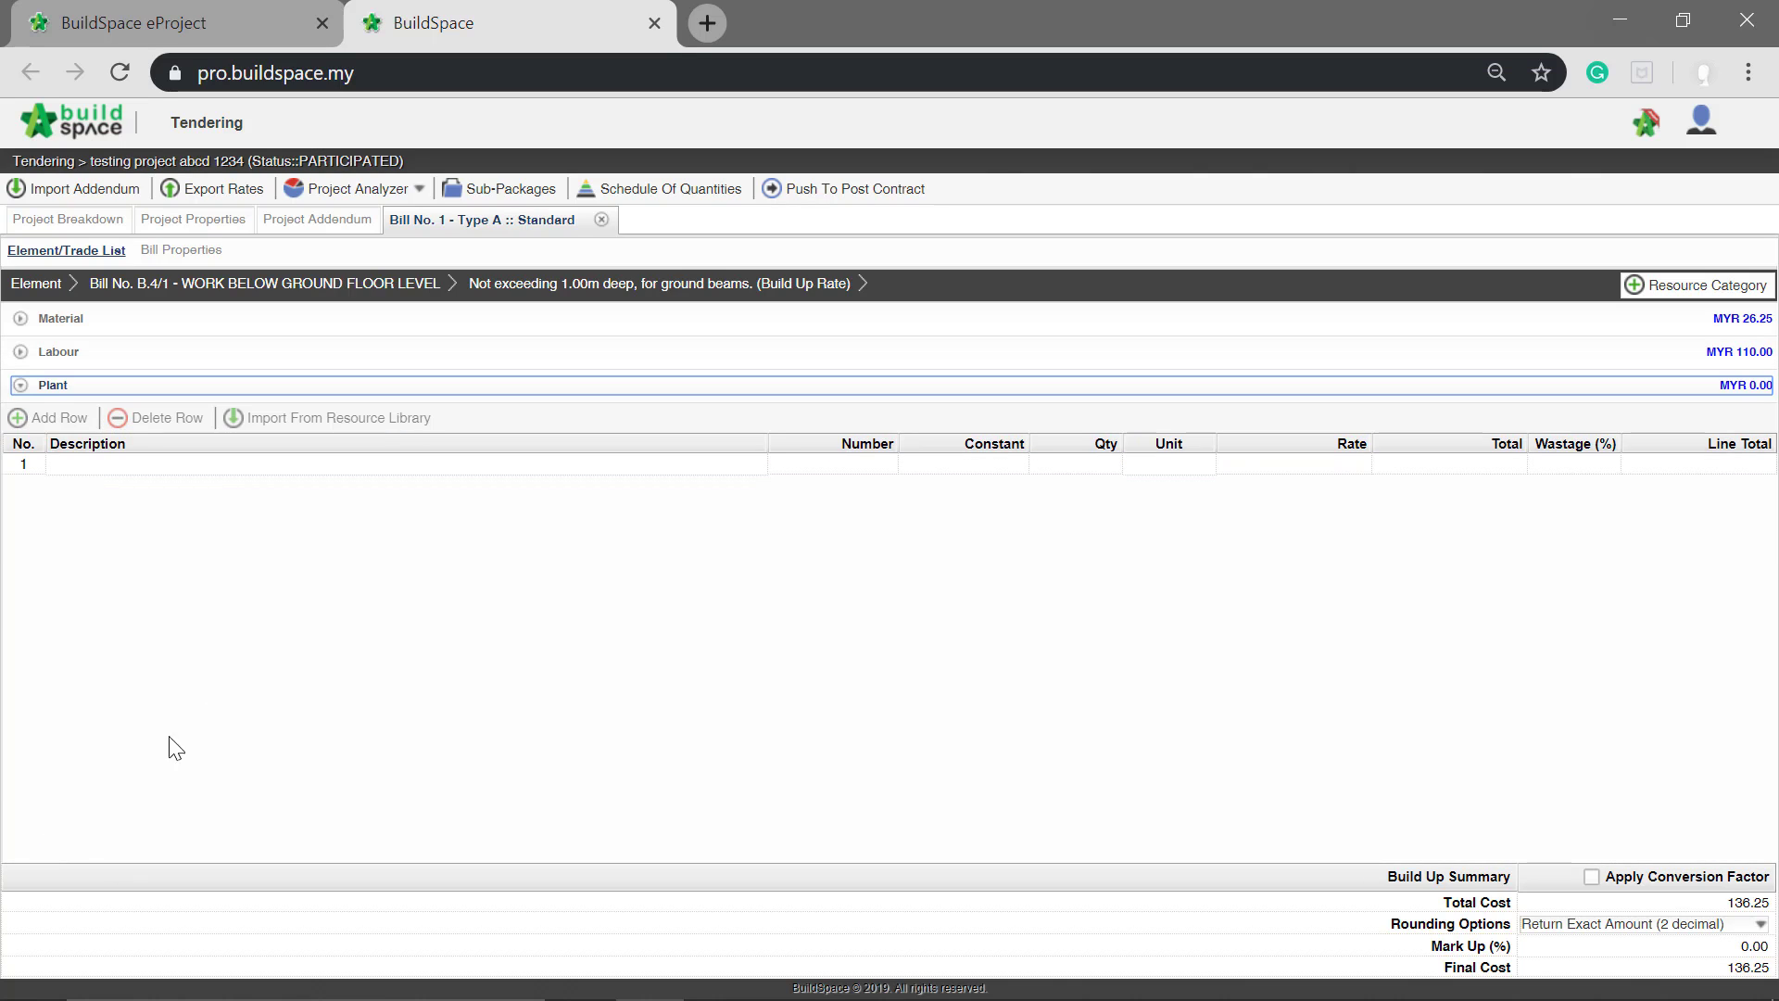
{"action": "left_click", "coordinate": [303, 467]}
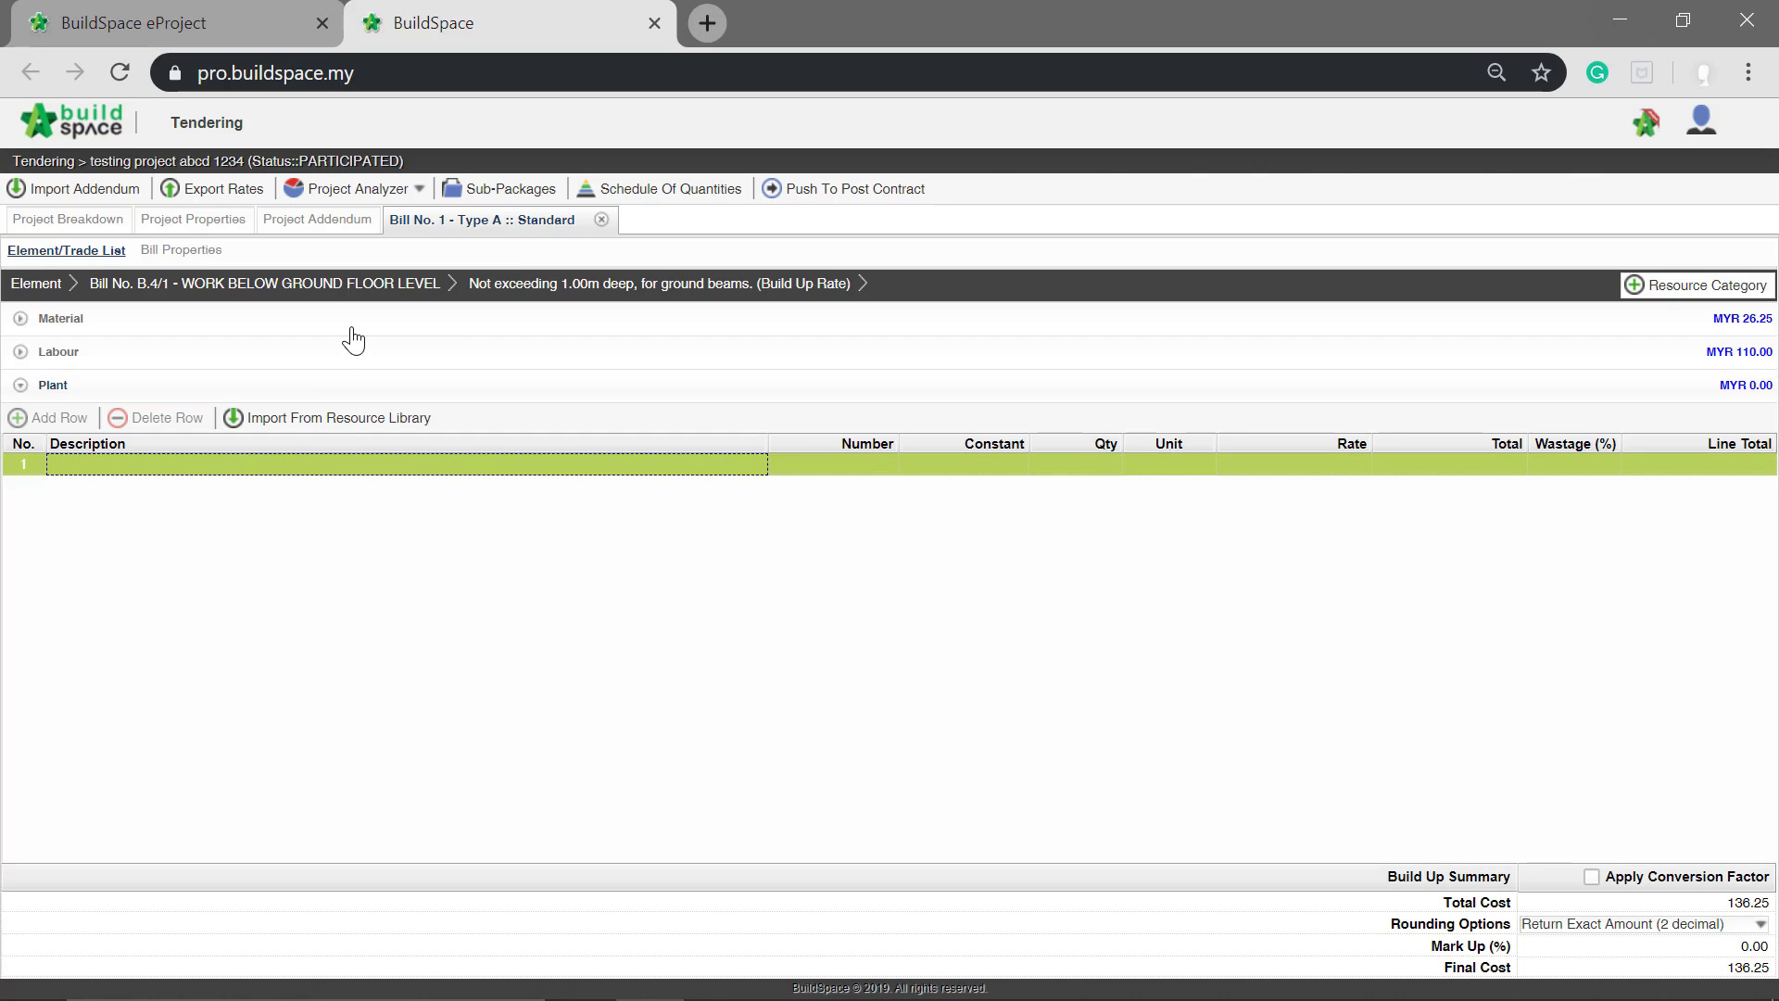
{"action": "key", "text": "Return"}
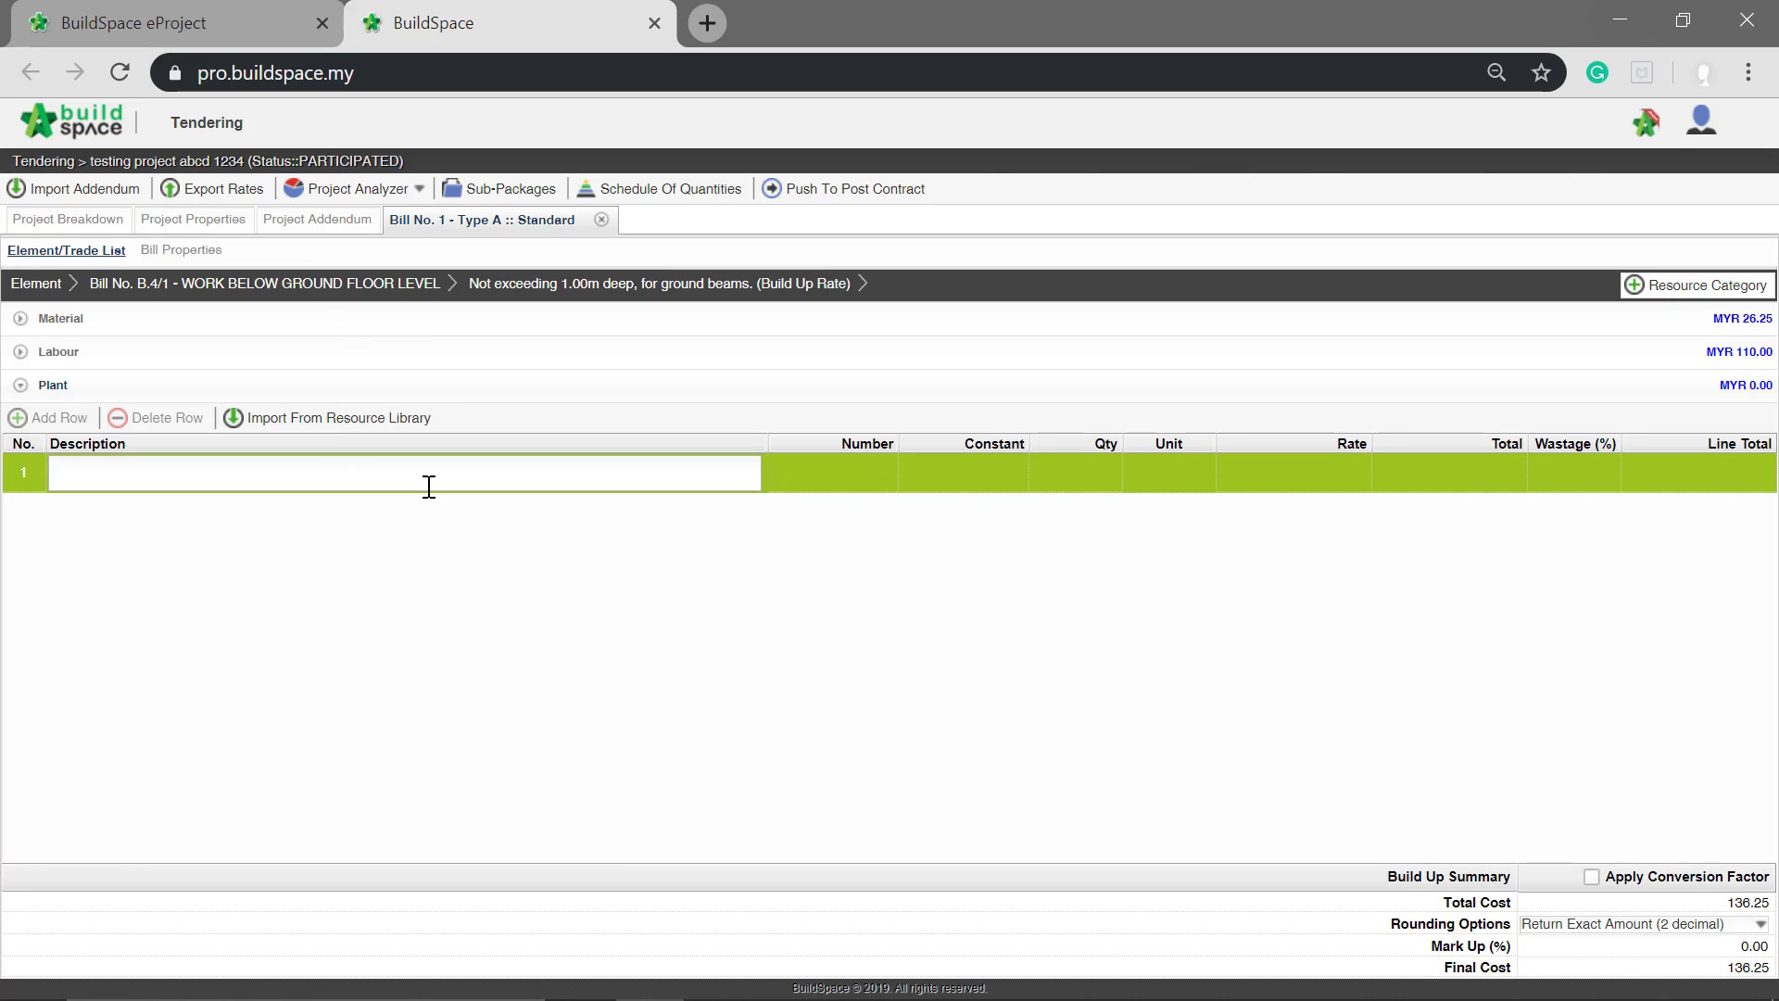
{"action": "type", "text": "machinery 1"}
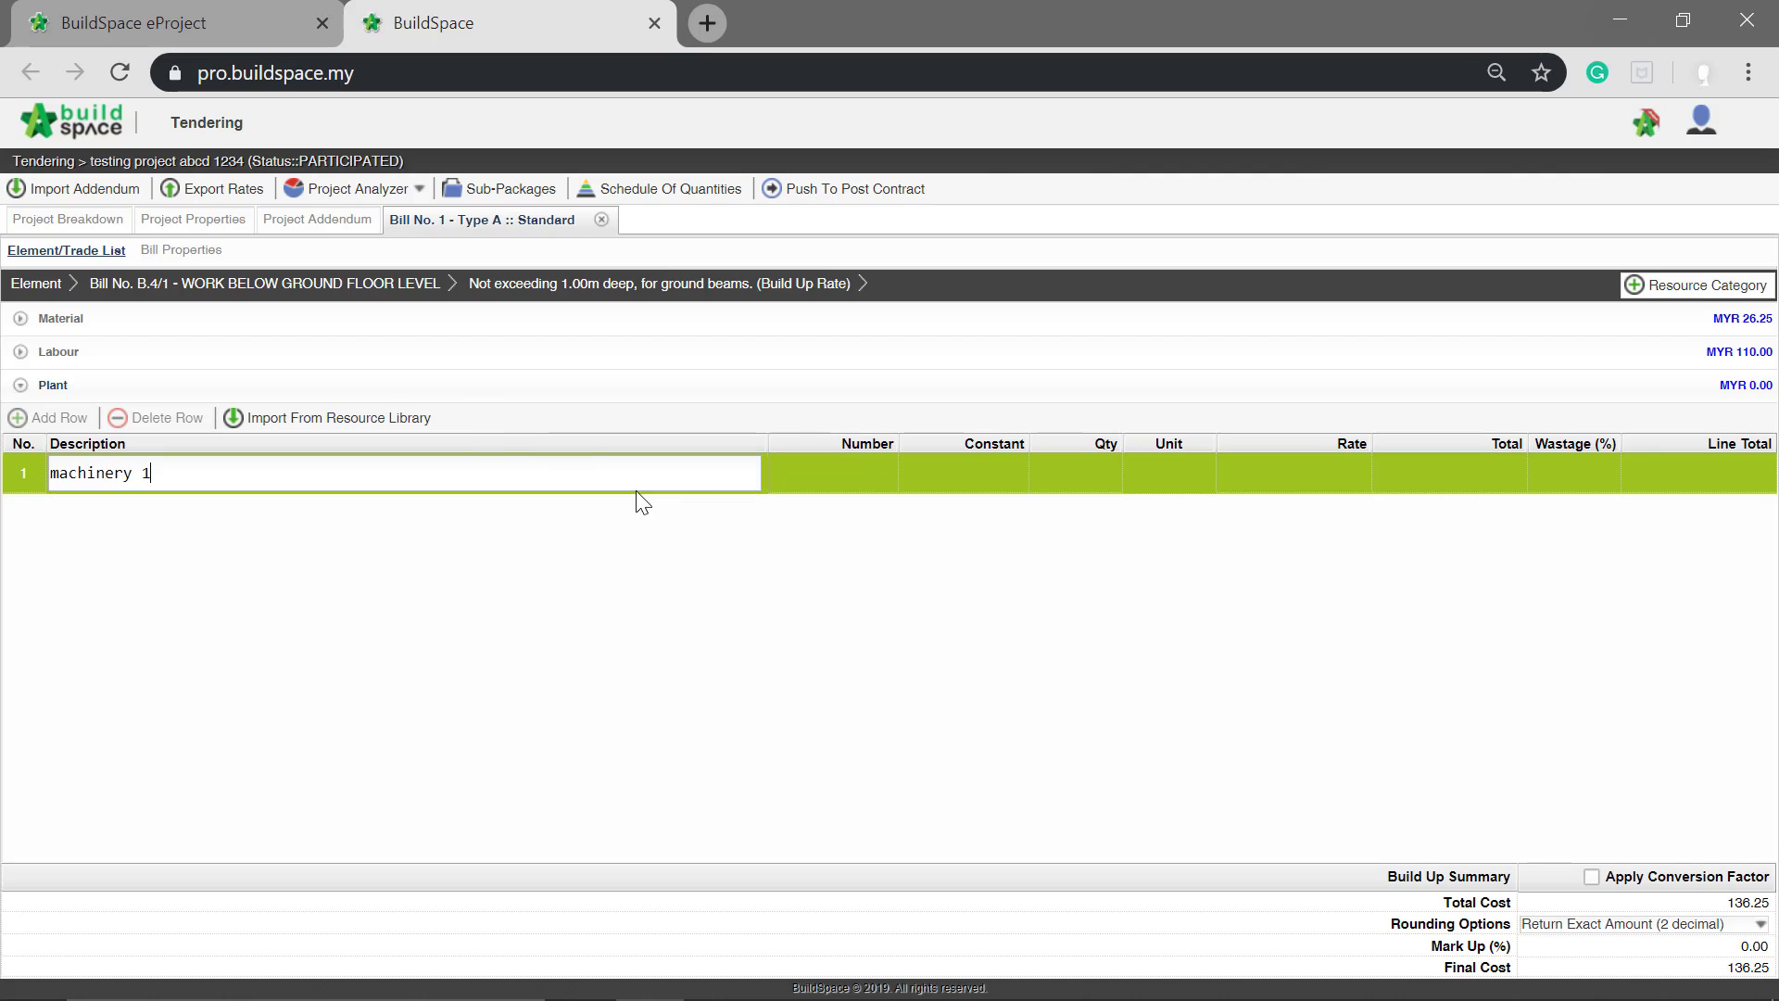
{"action": "key", "text": "Return"}
Step: Set the unit of the machinery 1 row to No
{"action": "left_click", "coordinate": [1190, 457]}
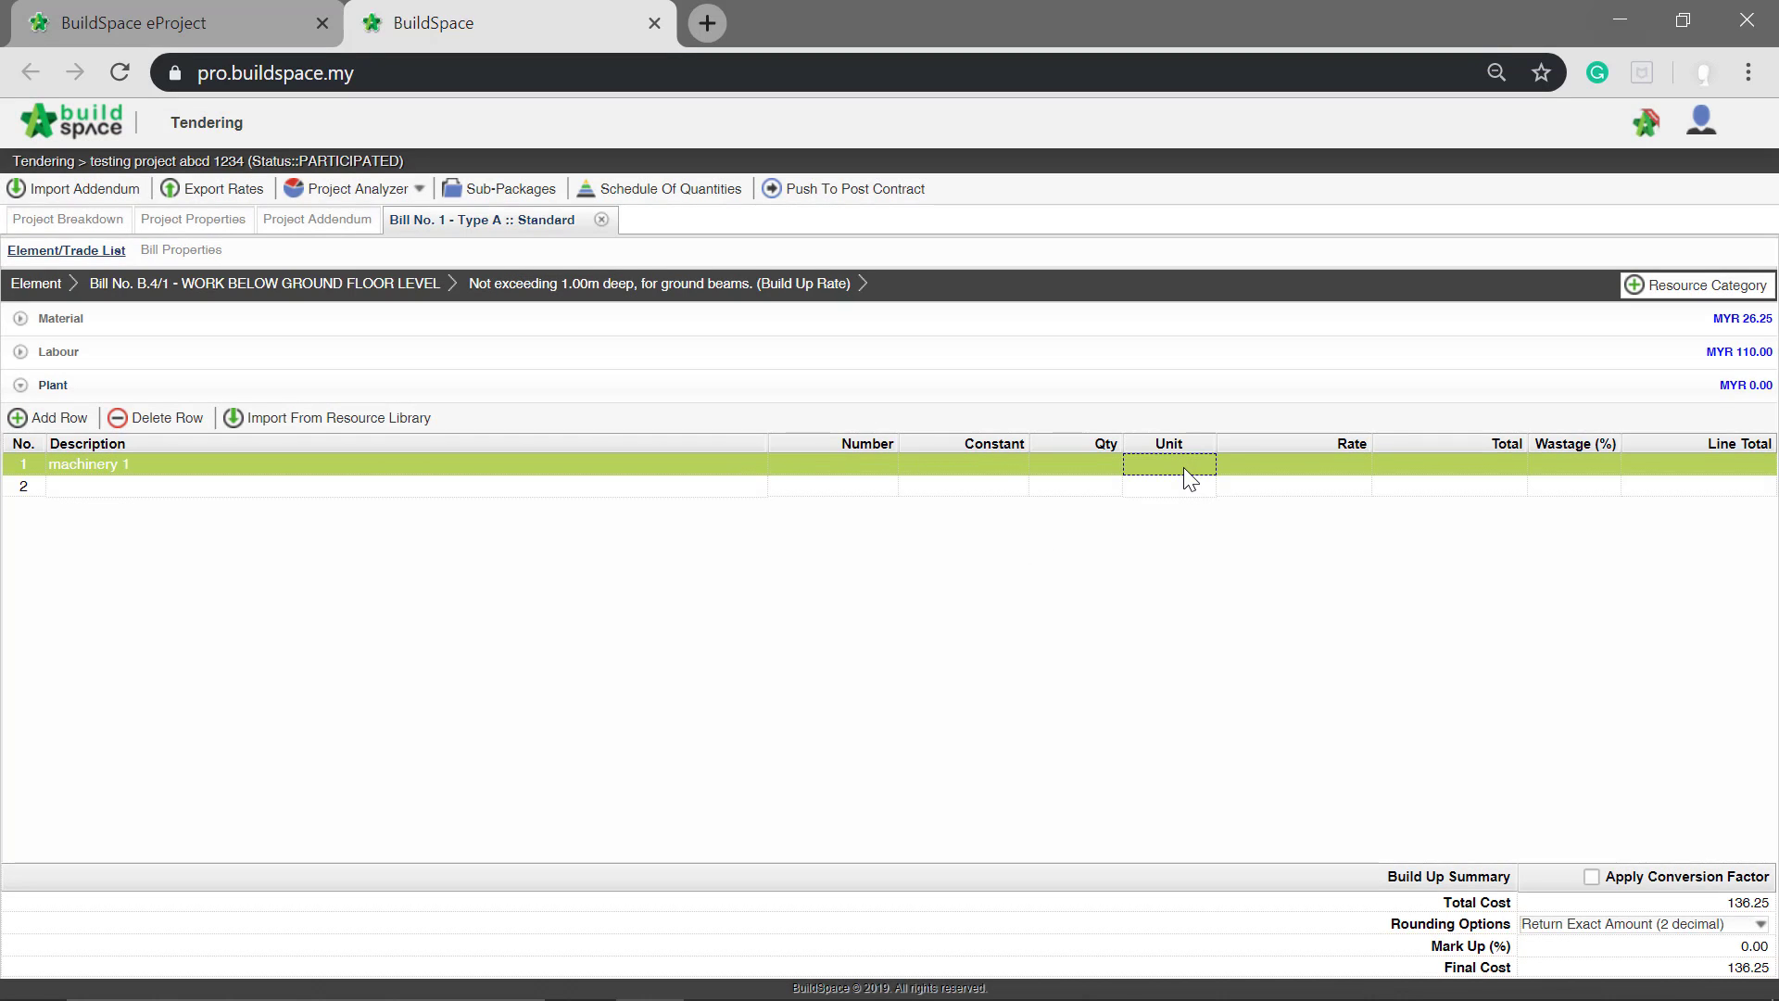
{"action": "left_click", "coordinate": [1190, 461]}
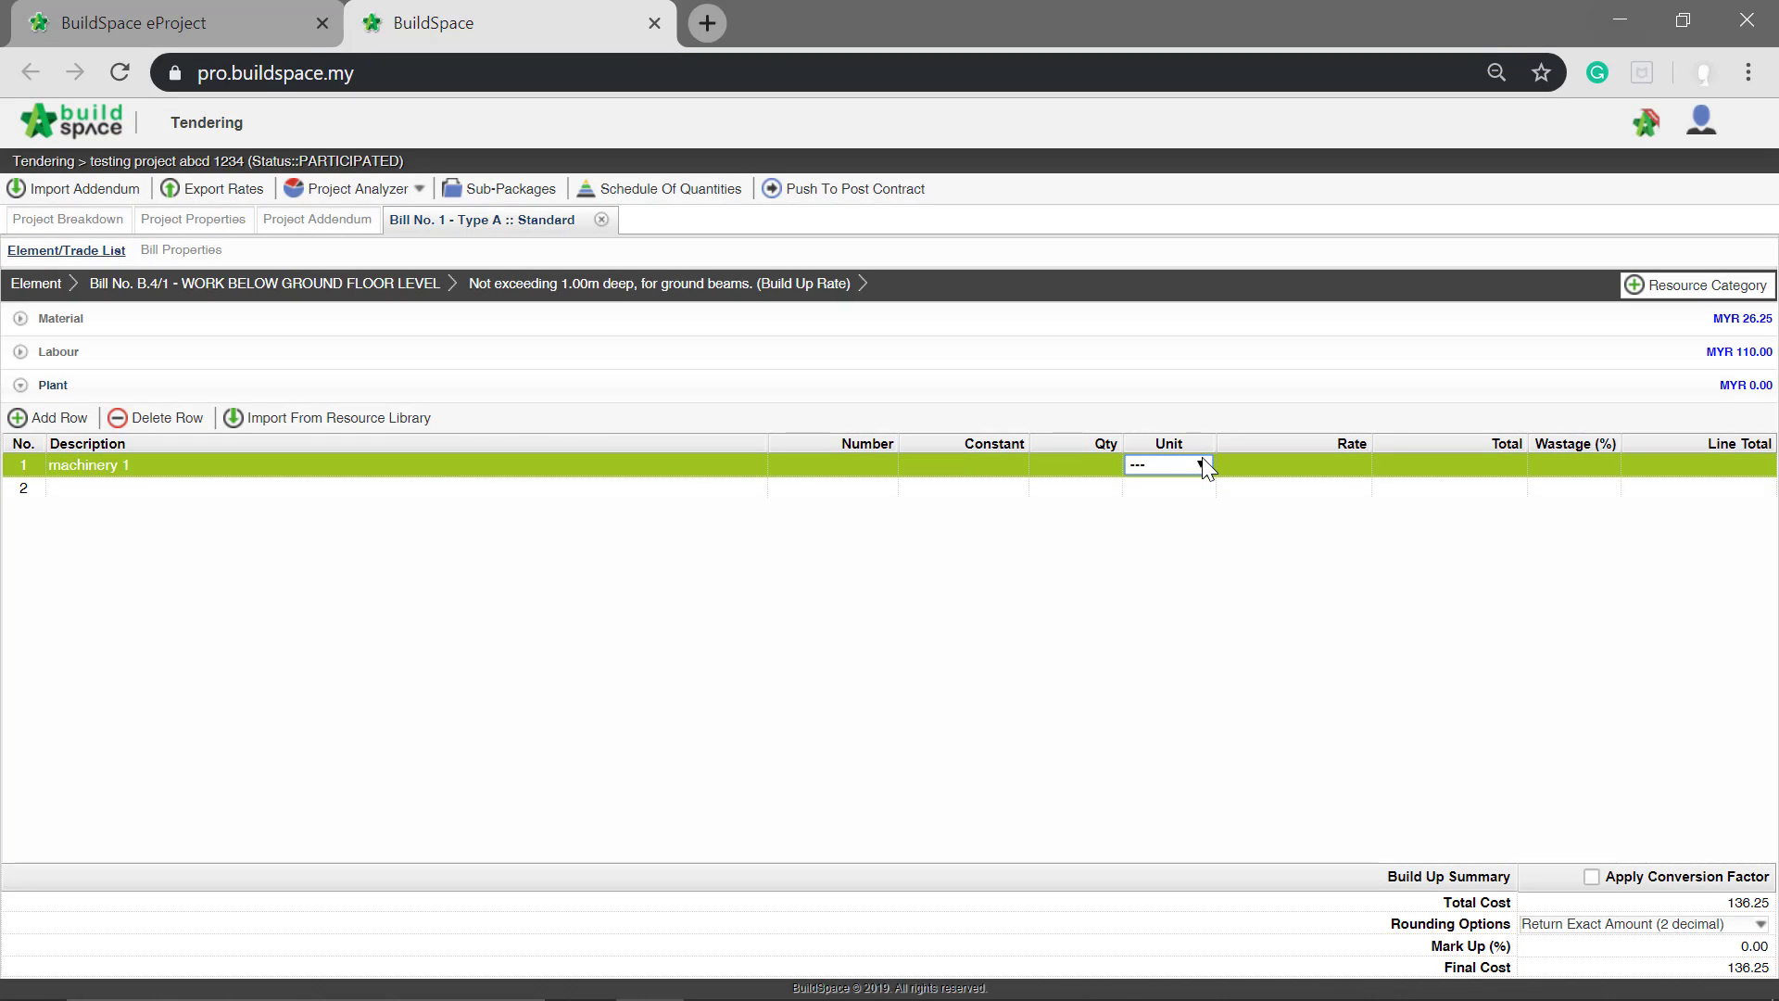
{"action": "left_click", "coordinate": [1201, 465]}
{"action": "scroll", "coordinate": [1164, 611], "scroll_direction": "down", "scroll_amount": 15}
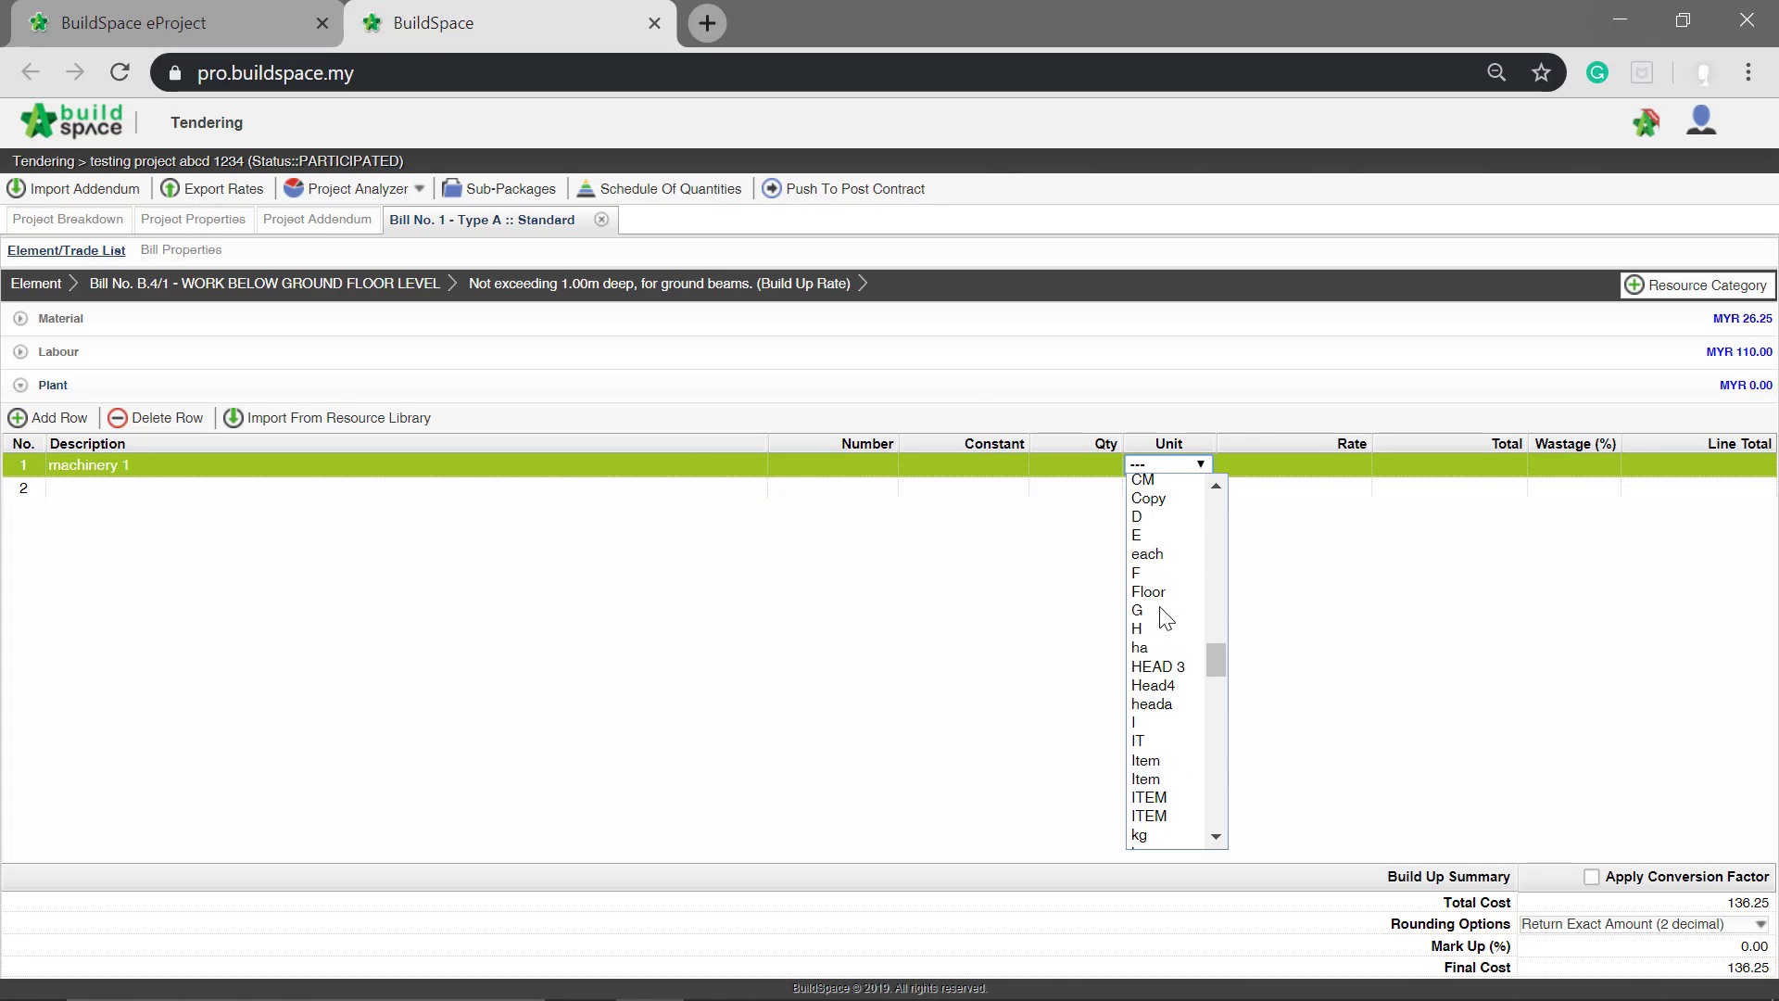
{"action": "scroll", "coordinate": [1166, 623], "scroll_direction": "up", "scroll_amount": 10}
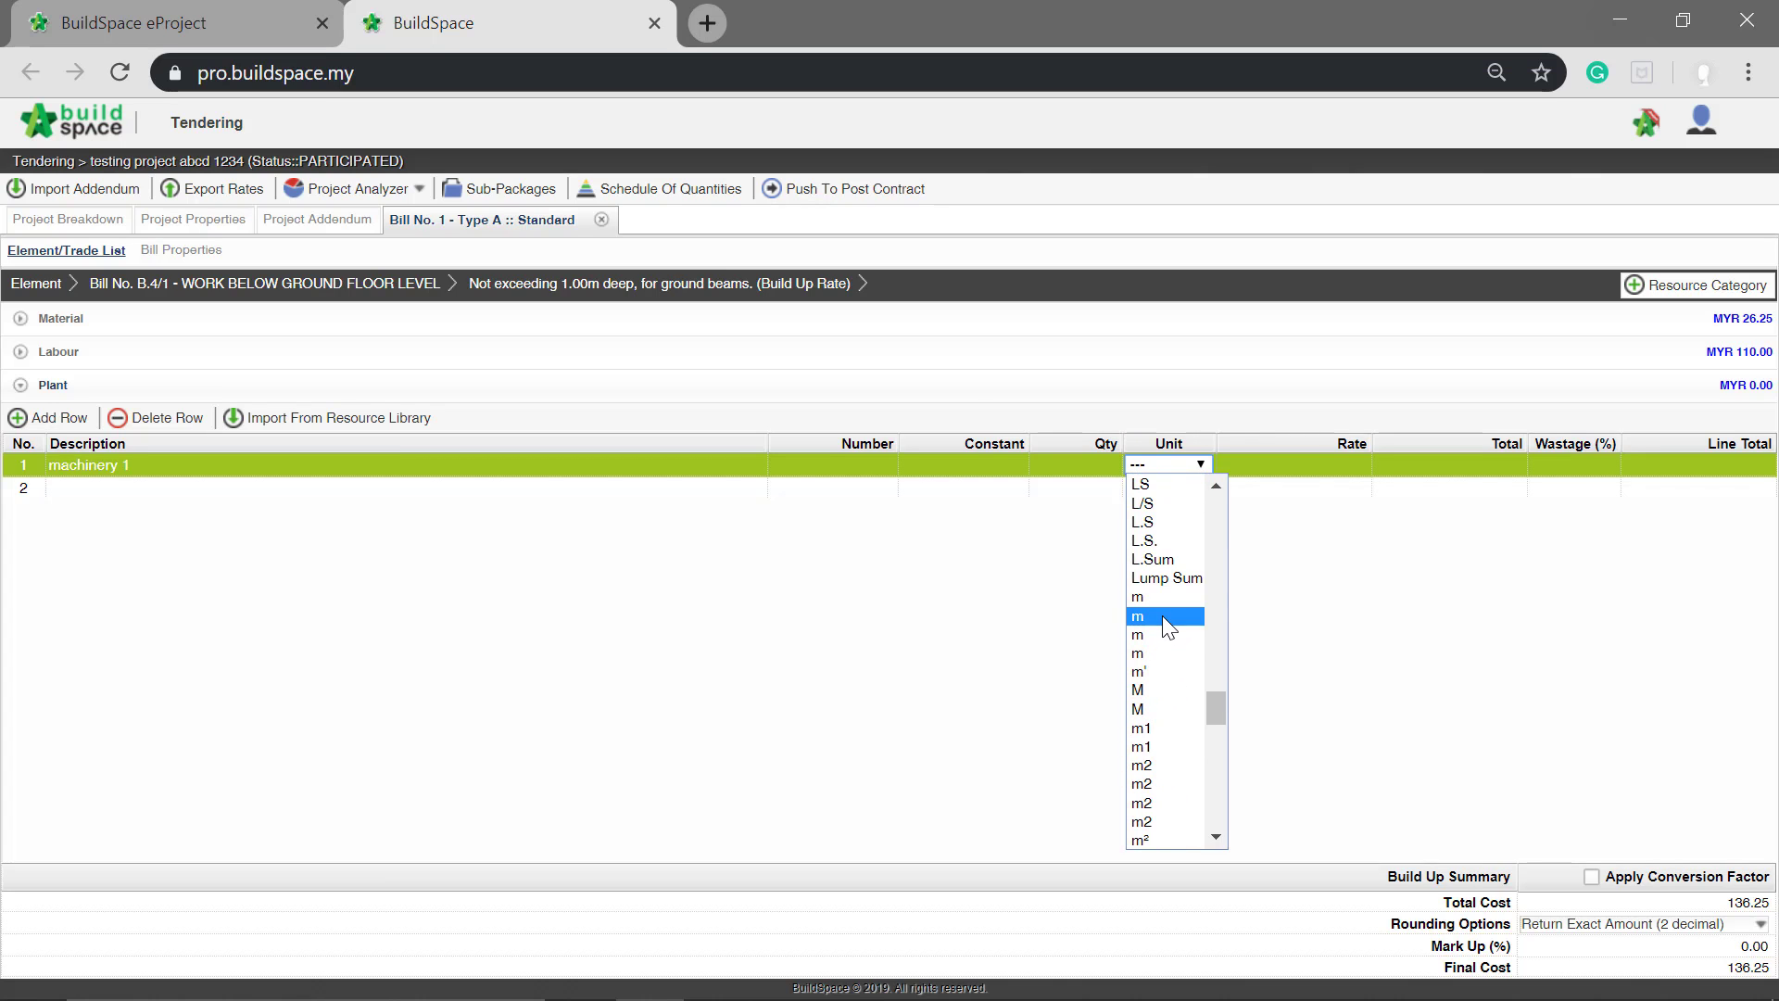
{"action": "scroll", "coordinate": [1166, 631], "scroll_direction": "down", "scroll_amount": 8}
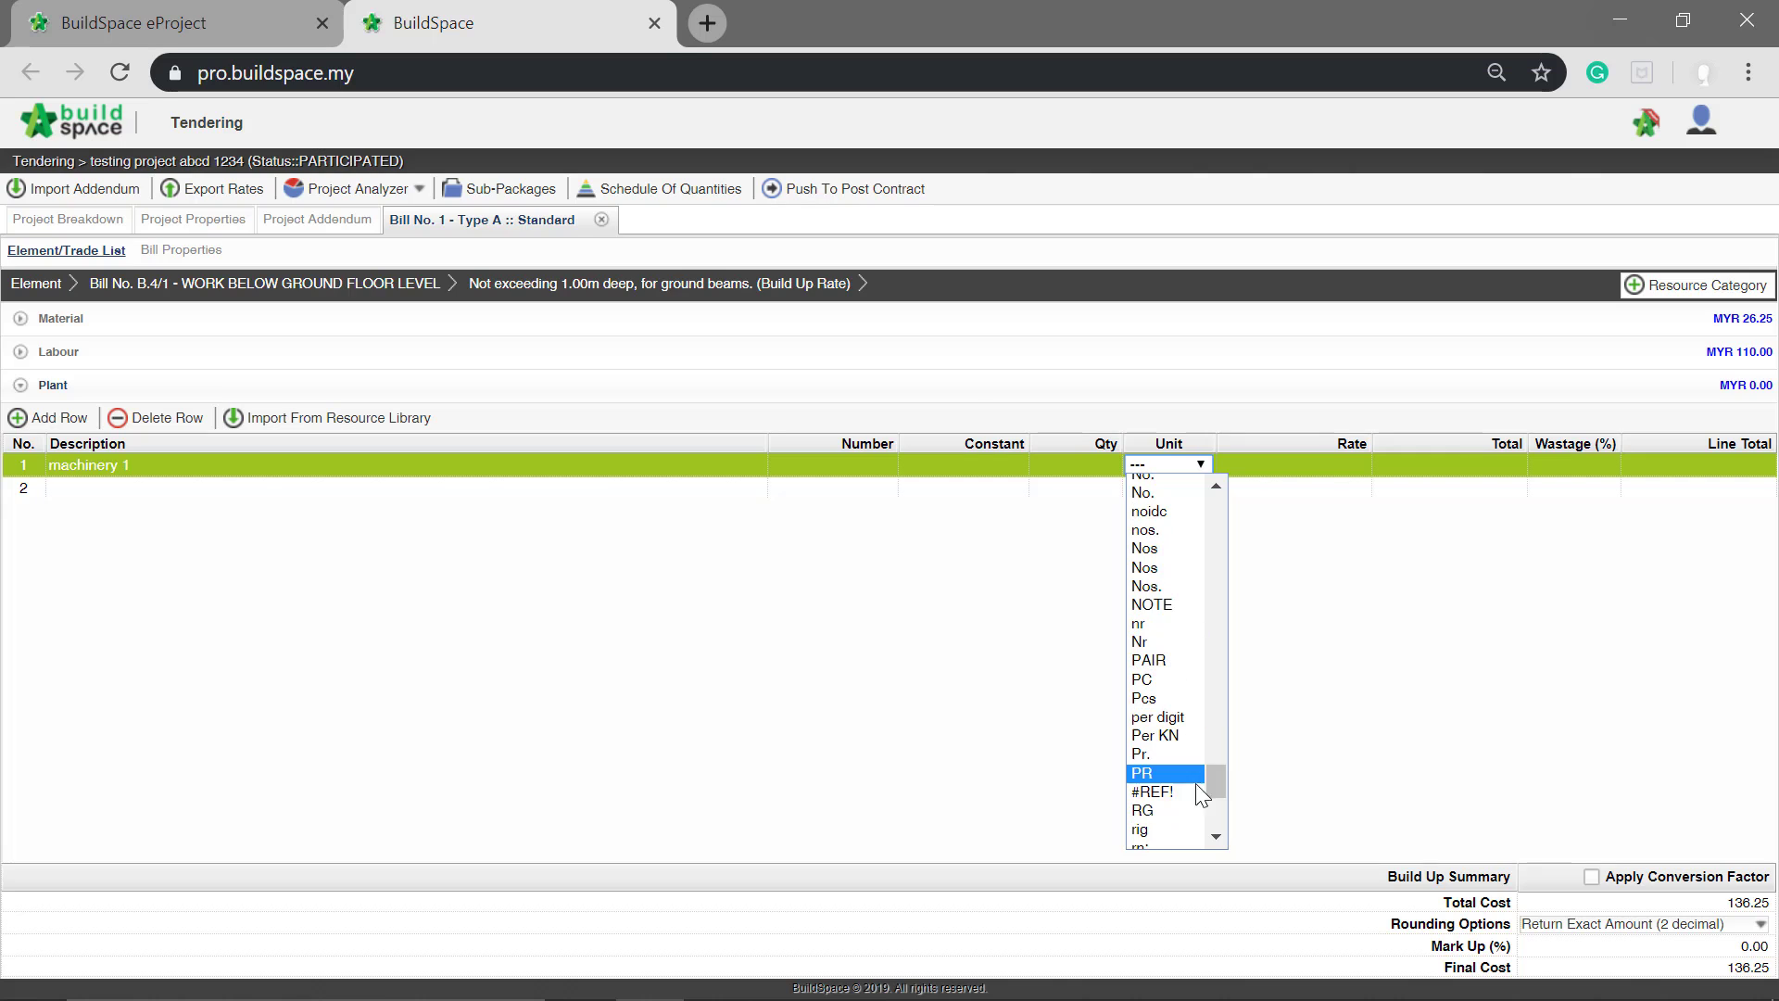
{"action": "scroll", "coordinate": [1159, 556], "scroll_direction": "up", "scroll_amount": 5}
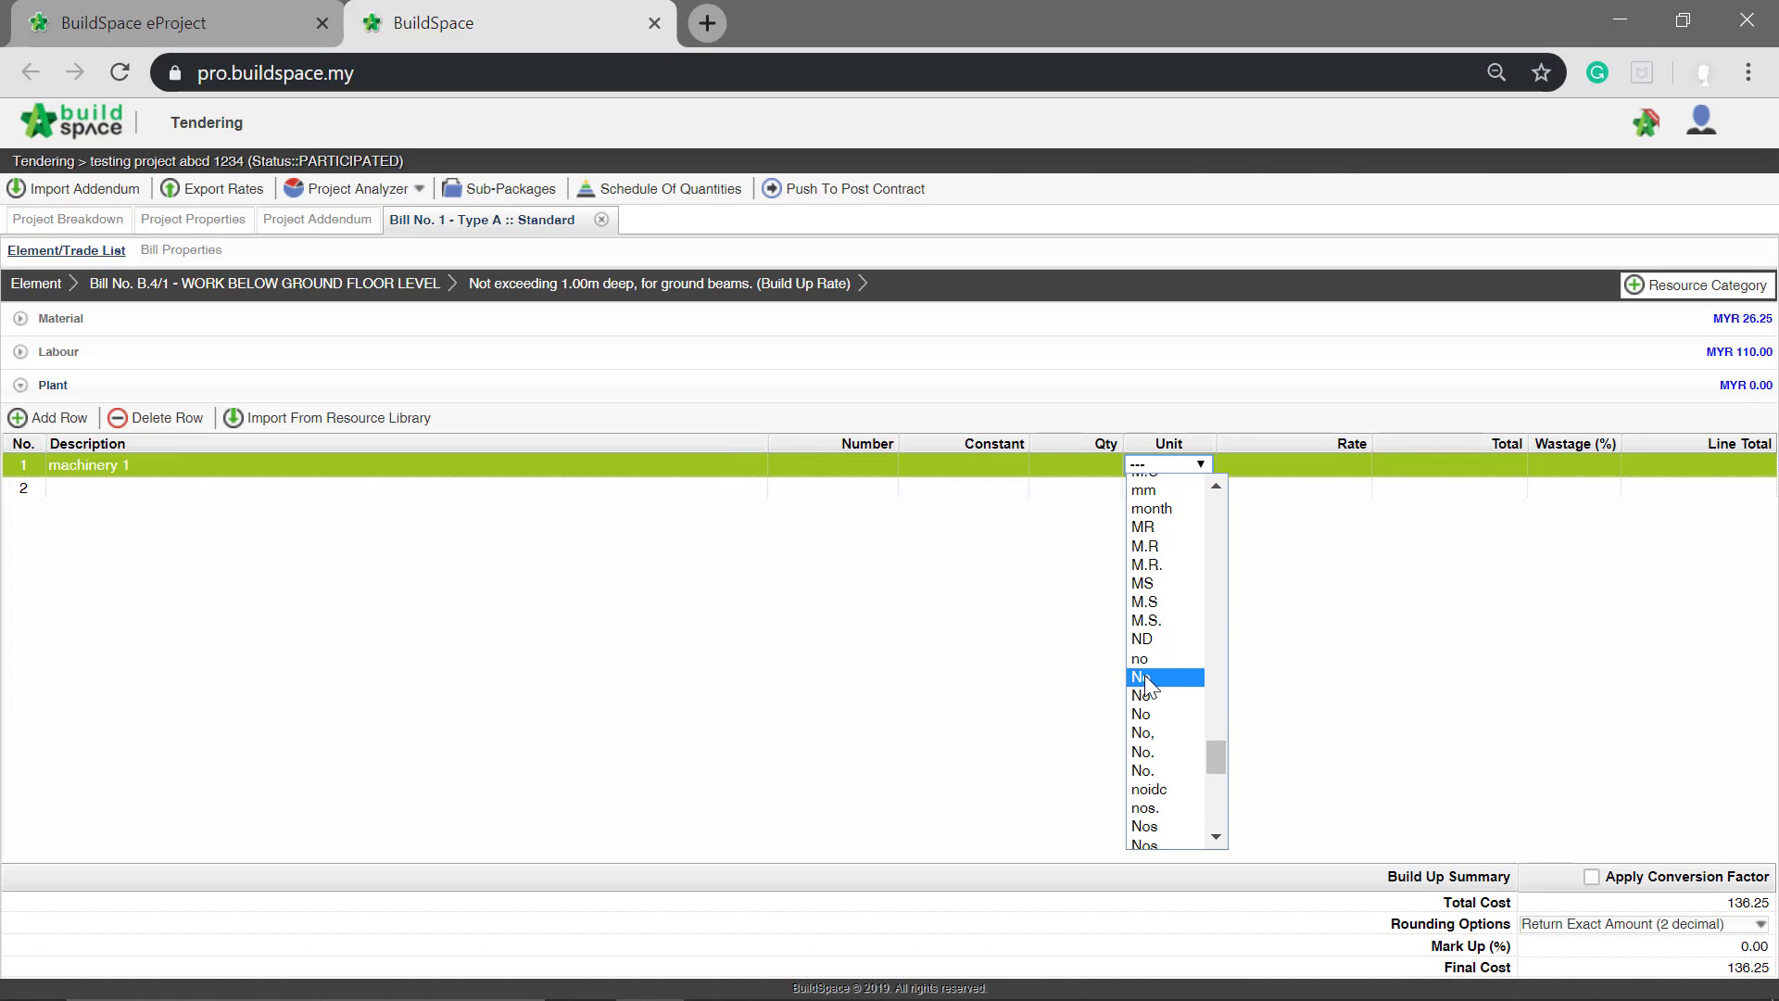
{"action": "left_click", "coordinate": [1147, 681]}
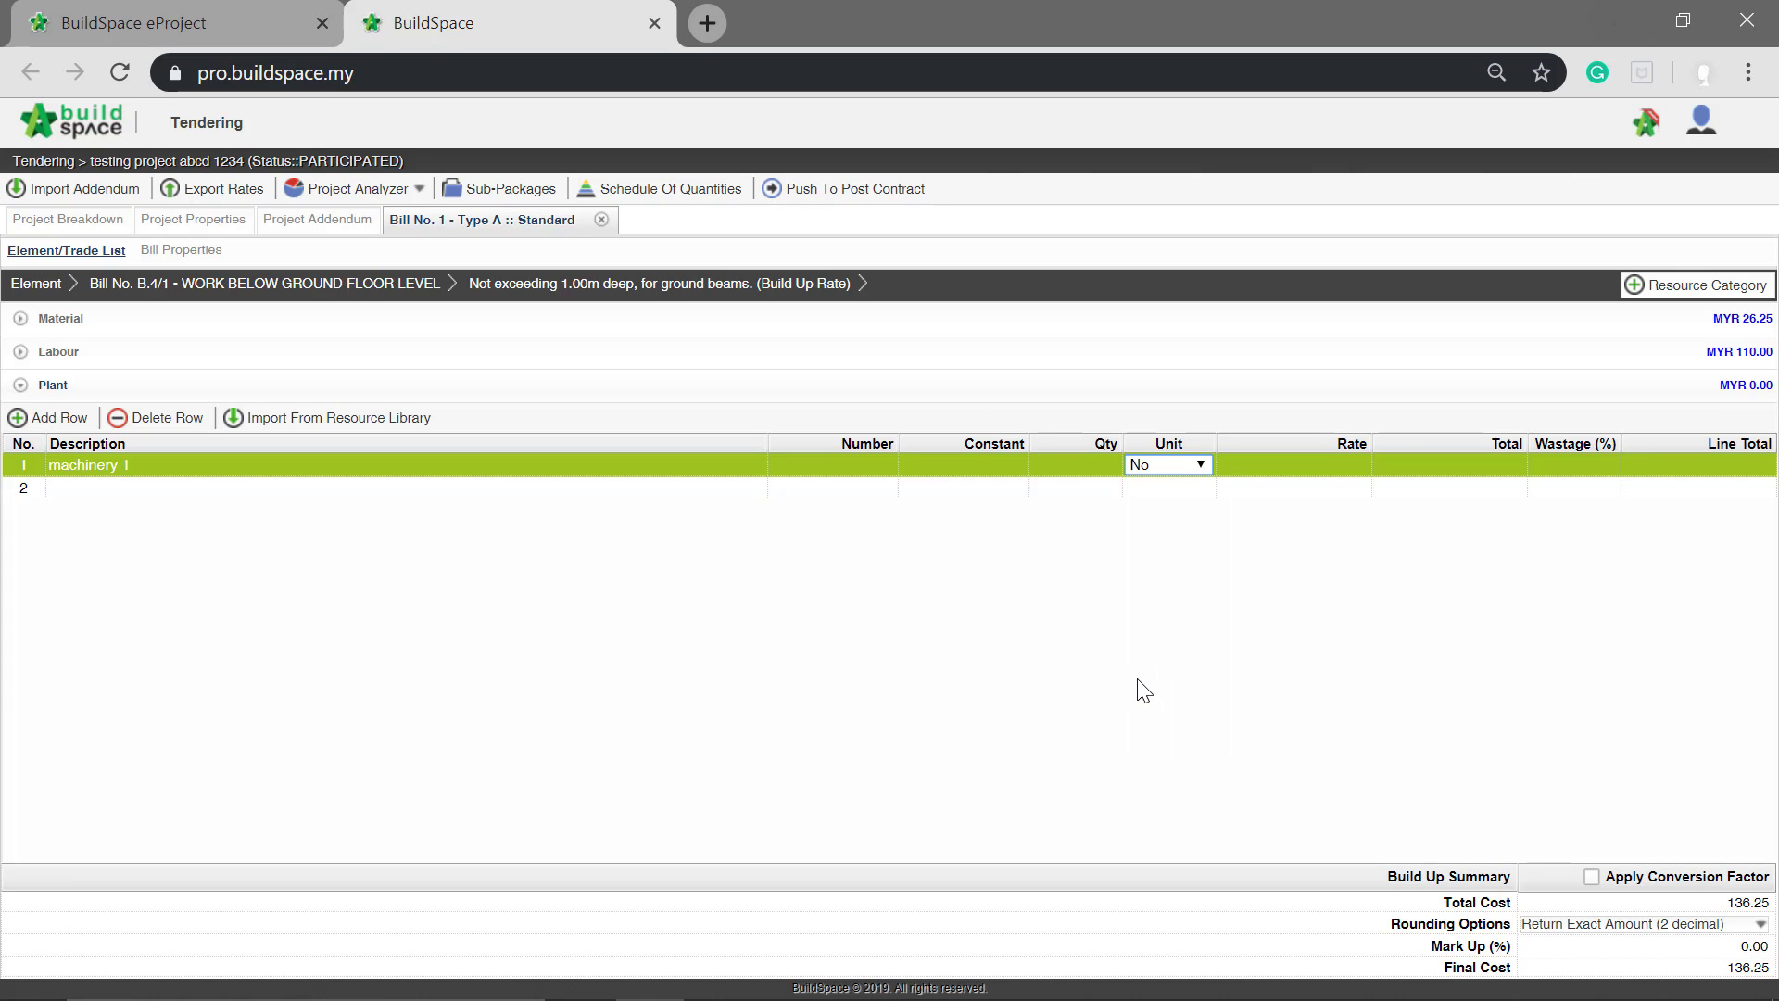
Step: Set the quantity of the machinery 1 row to 1
{"action": "left_click", "coordinate": [1072, 470]}
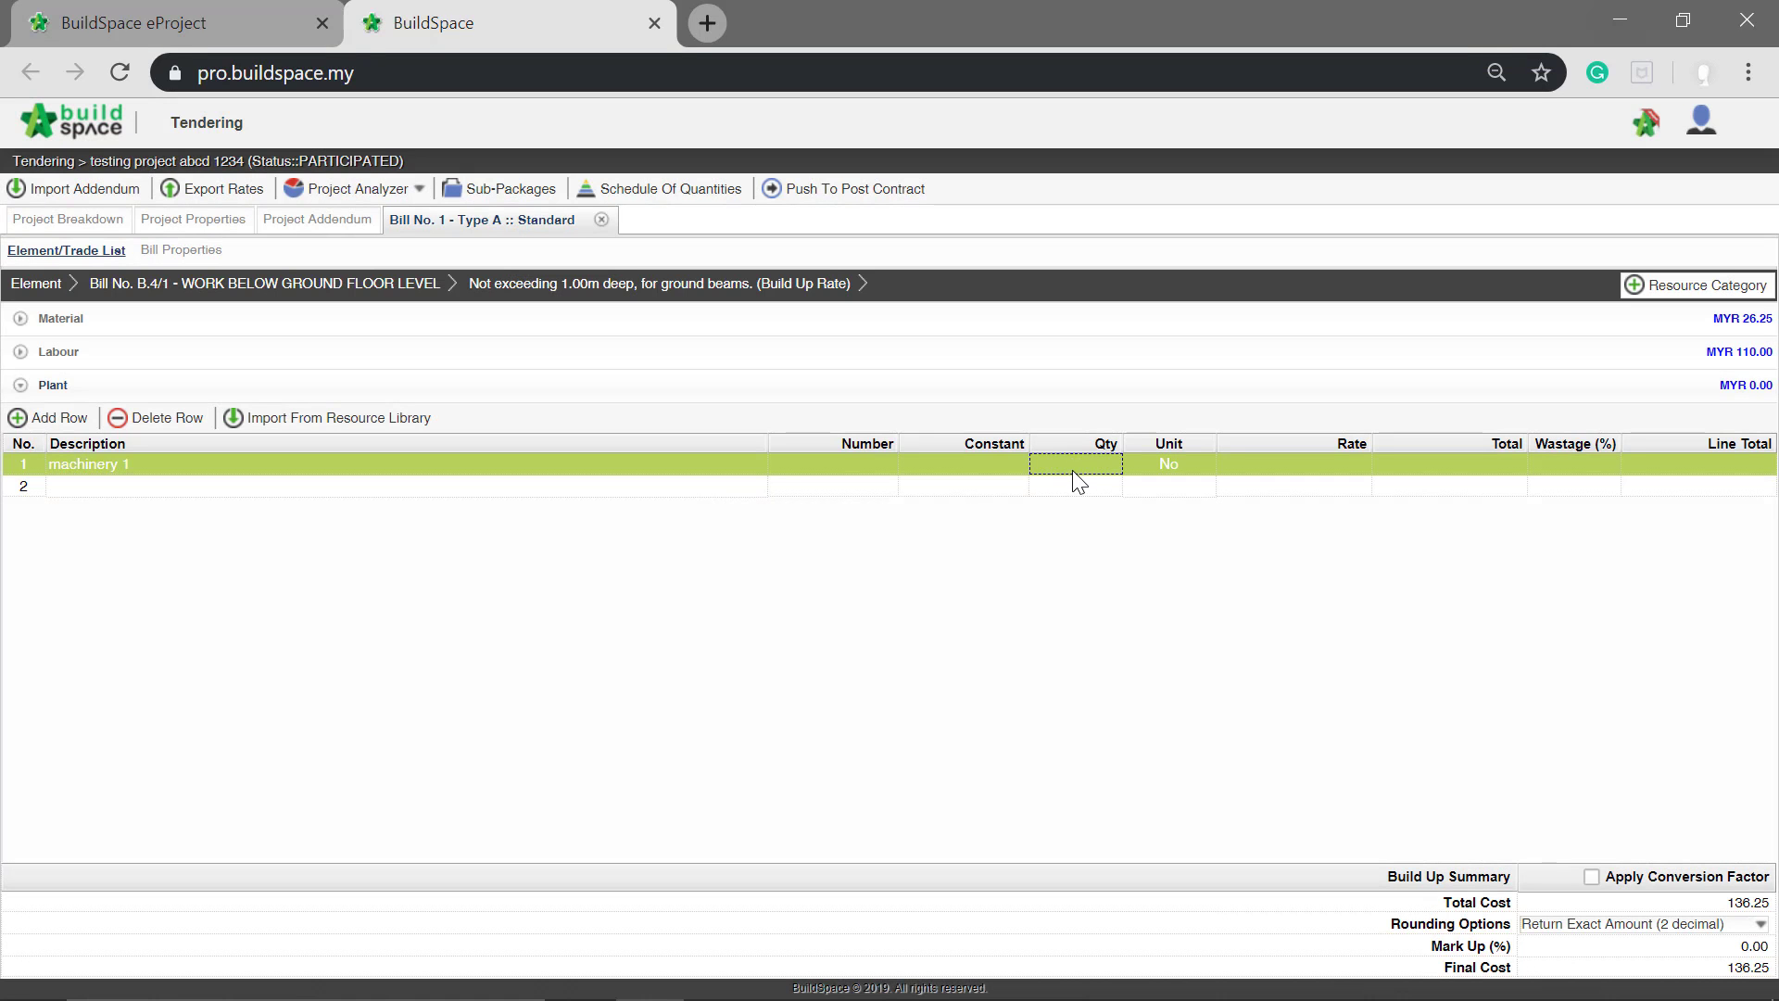
{"action": "key", "text": "Return"}
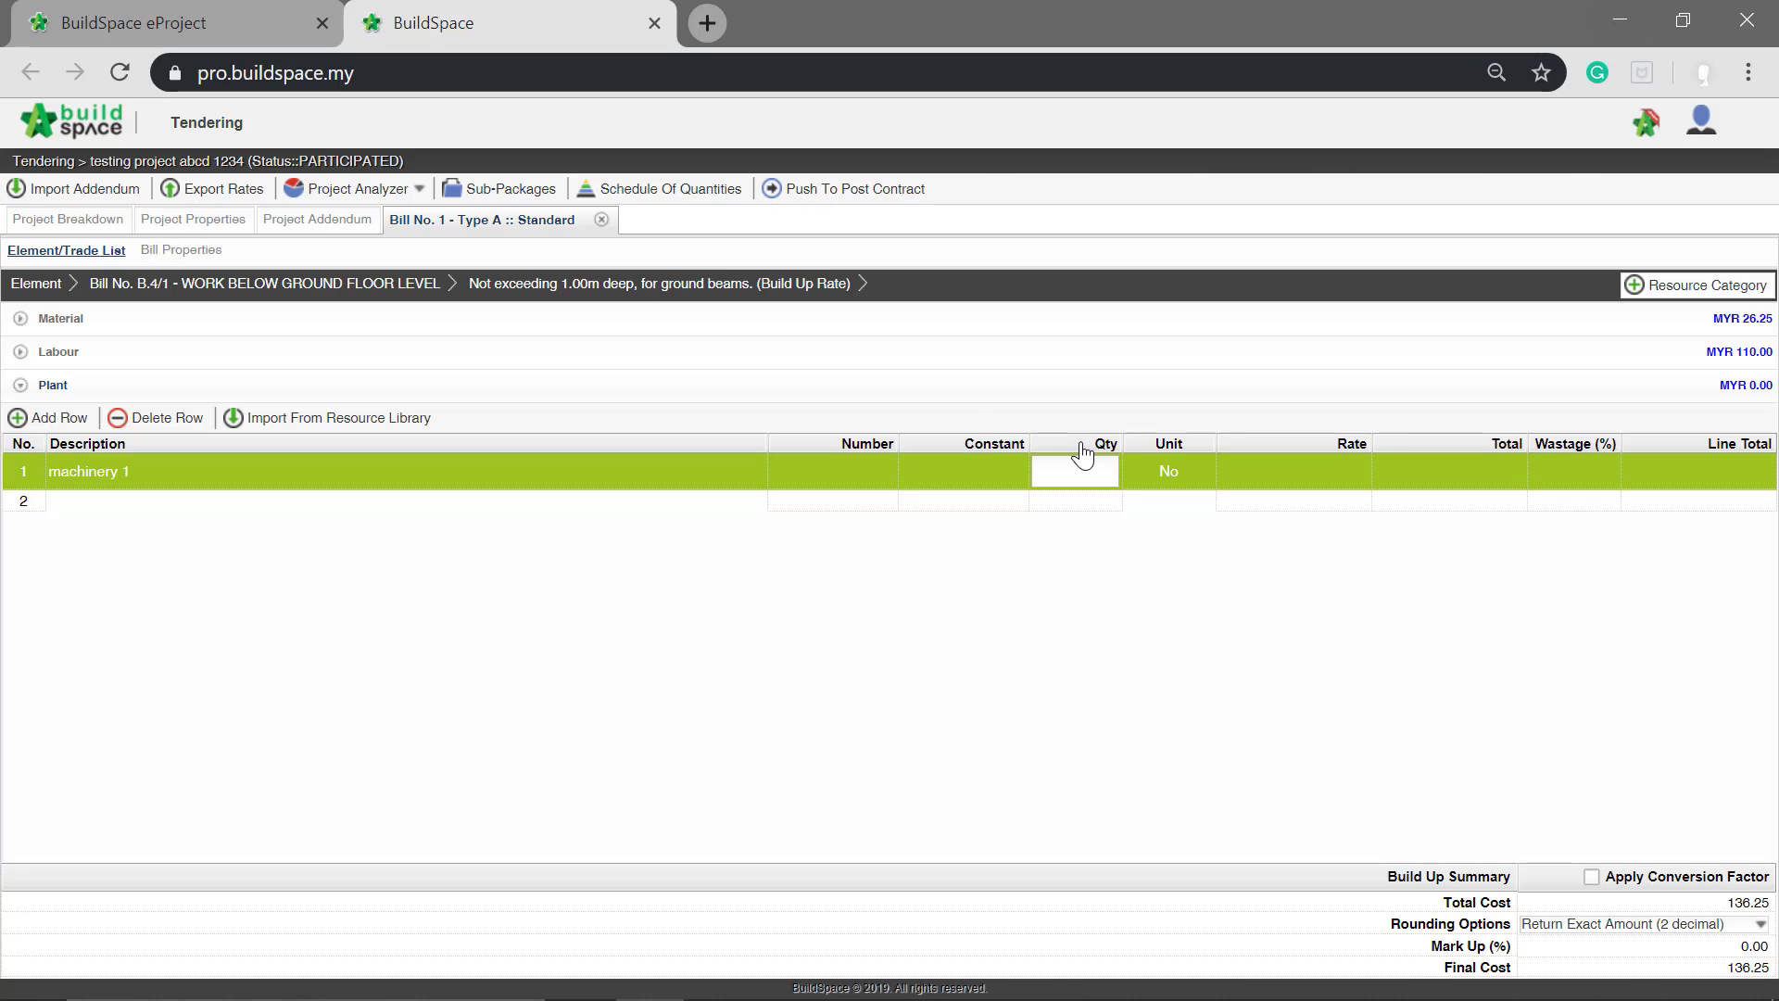
{"action": "type", "text": "1"}
{"action": "key", "text": "Return"}
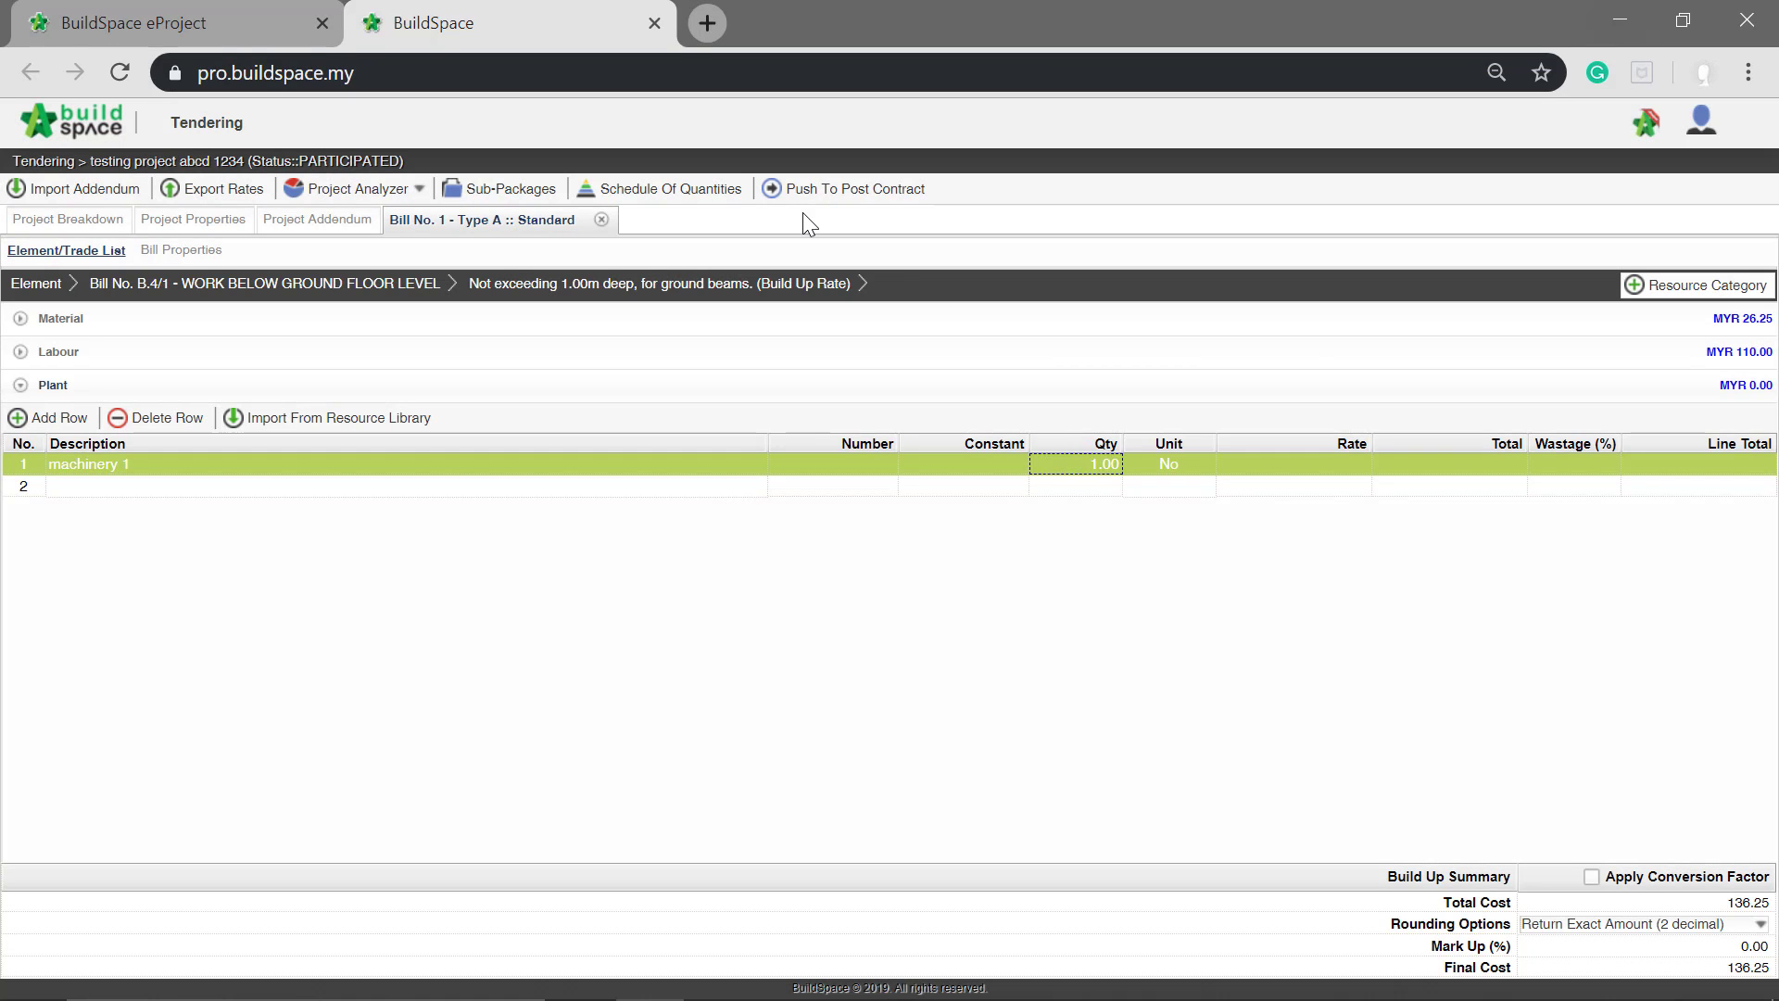
Step: Set the rate of the machinery 1 row to 100
{"action": "left_click", "coordinate": [1257, 473]}
{"action": "key", "text": "Return"}
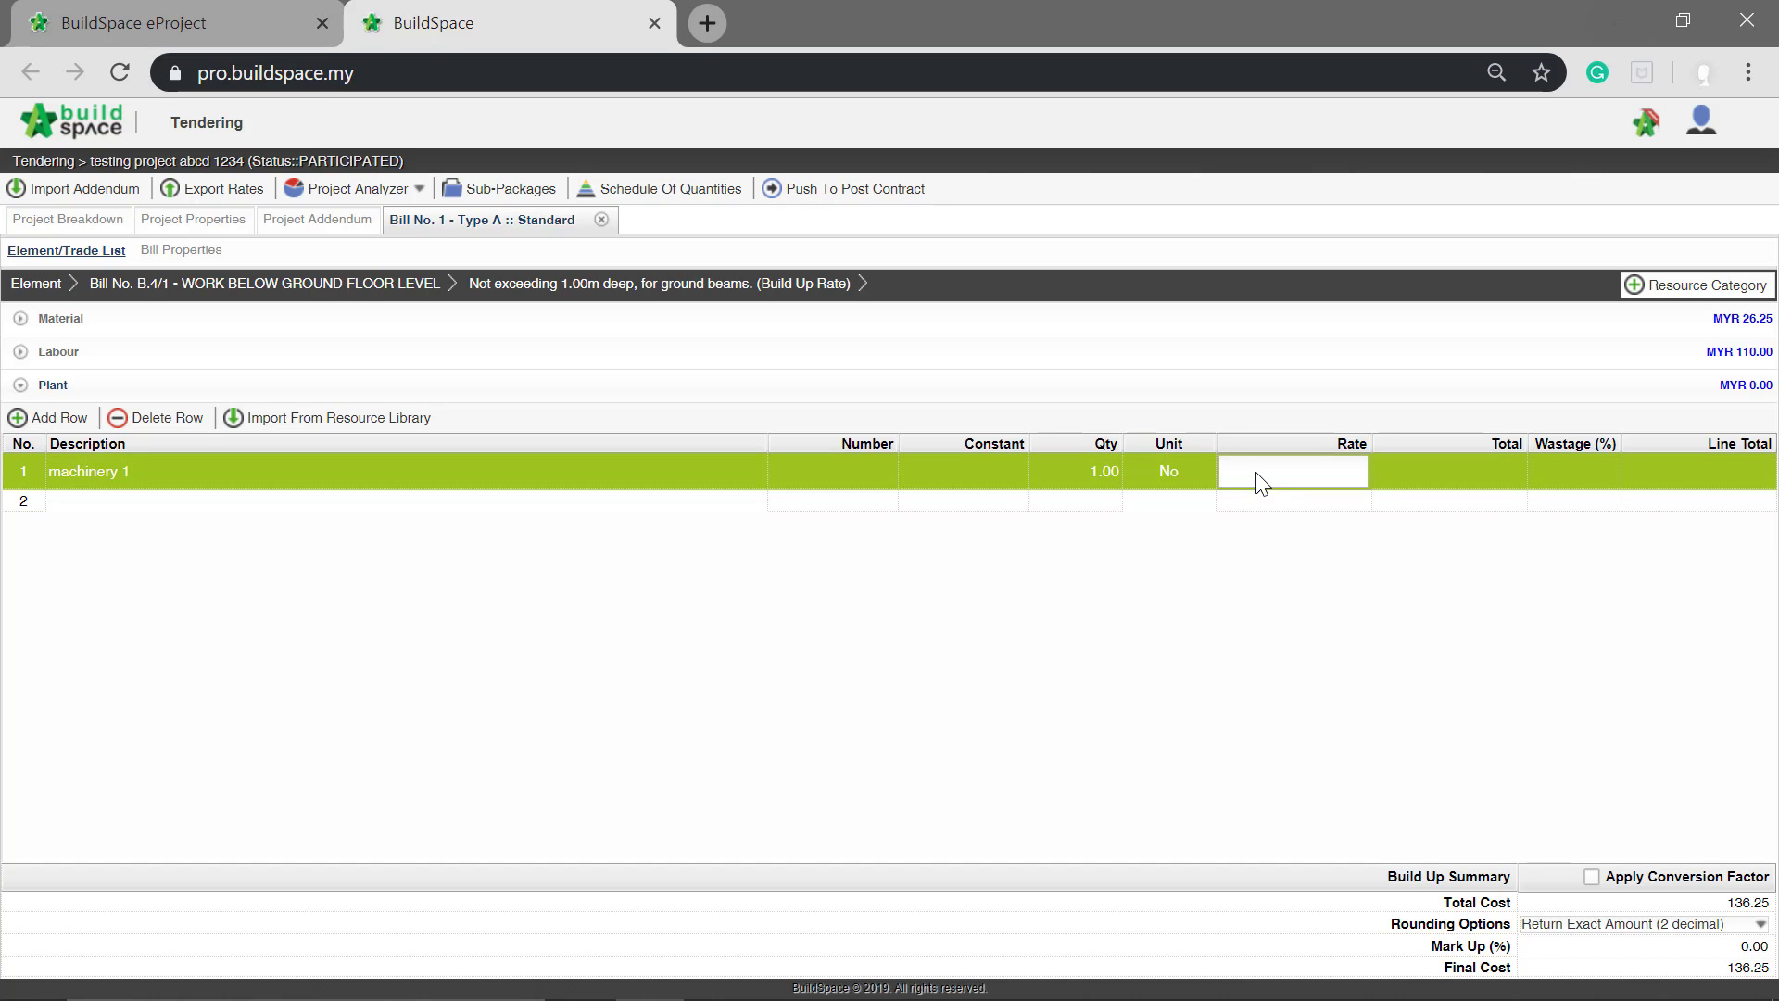
{"action": "type", "text": "100"}
{"action": "key", "text": "Return"}
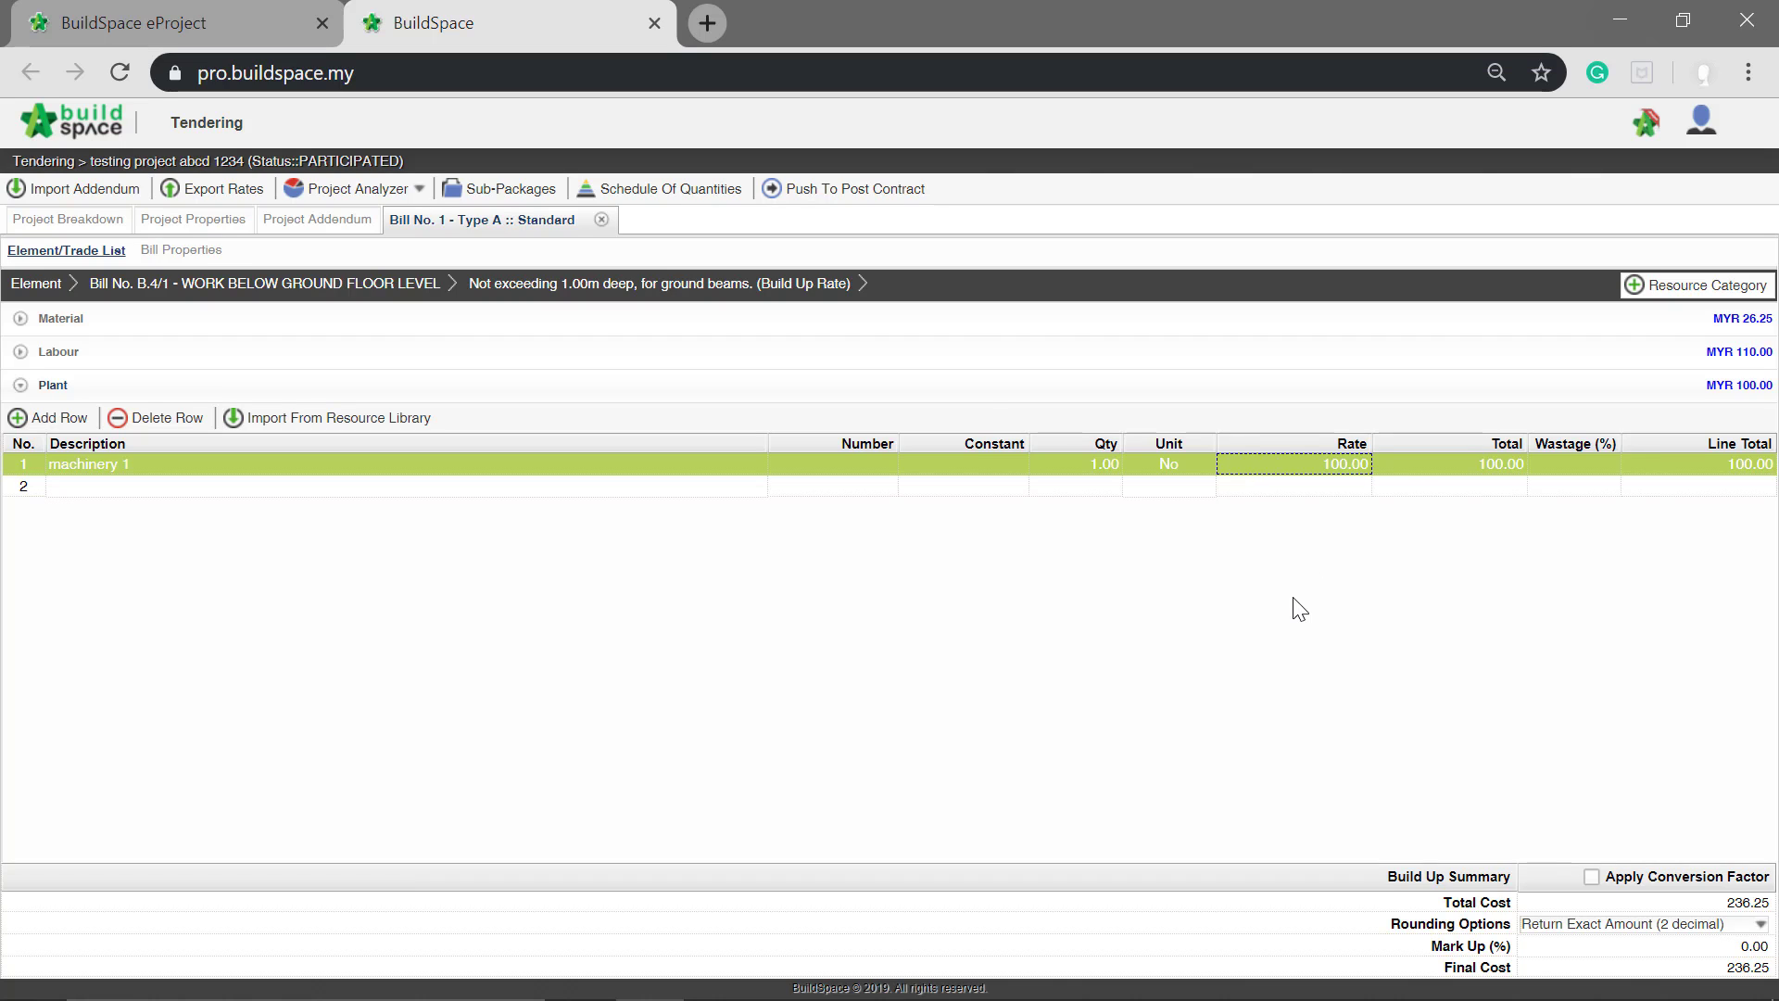
Step: Review the Labour and Material categories of the build-up, and return to the item list of Bill No. B.4/1
{"action": "left_click", "coordinate": [79, 355]}
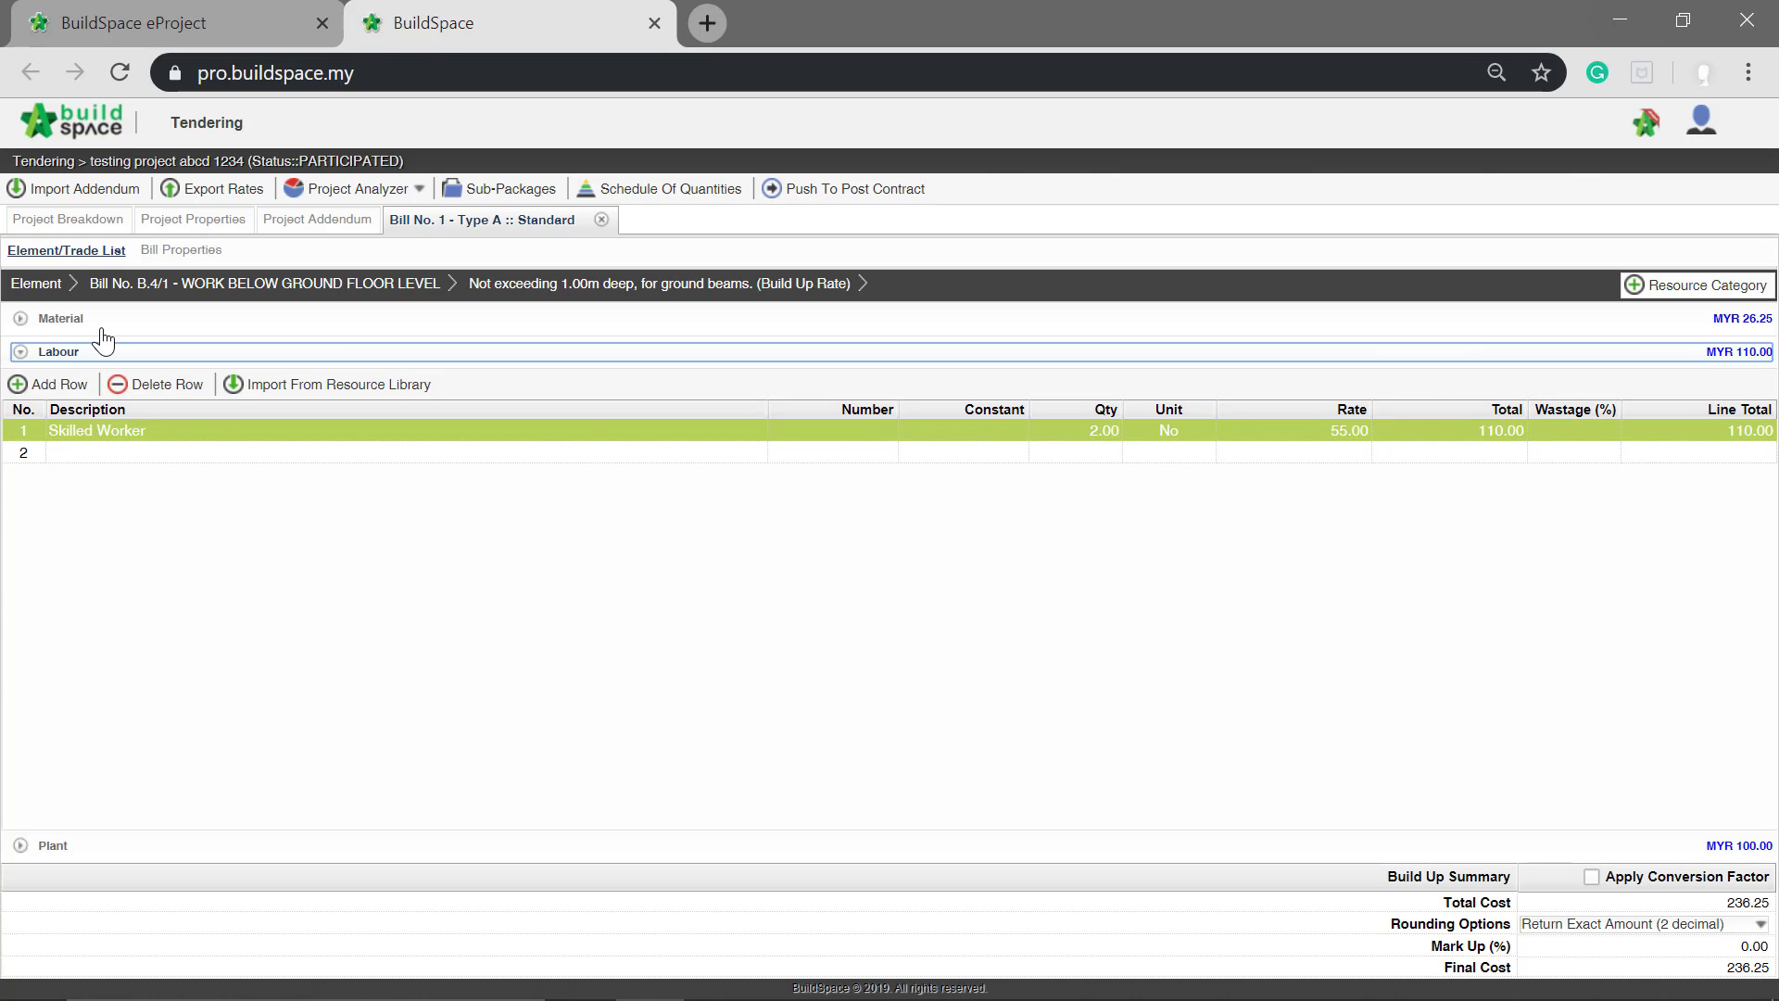
{"action": "left_click", "coordinate": [102, 334]}
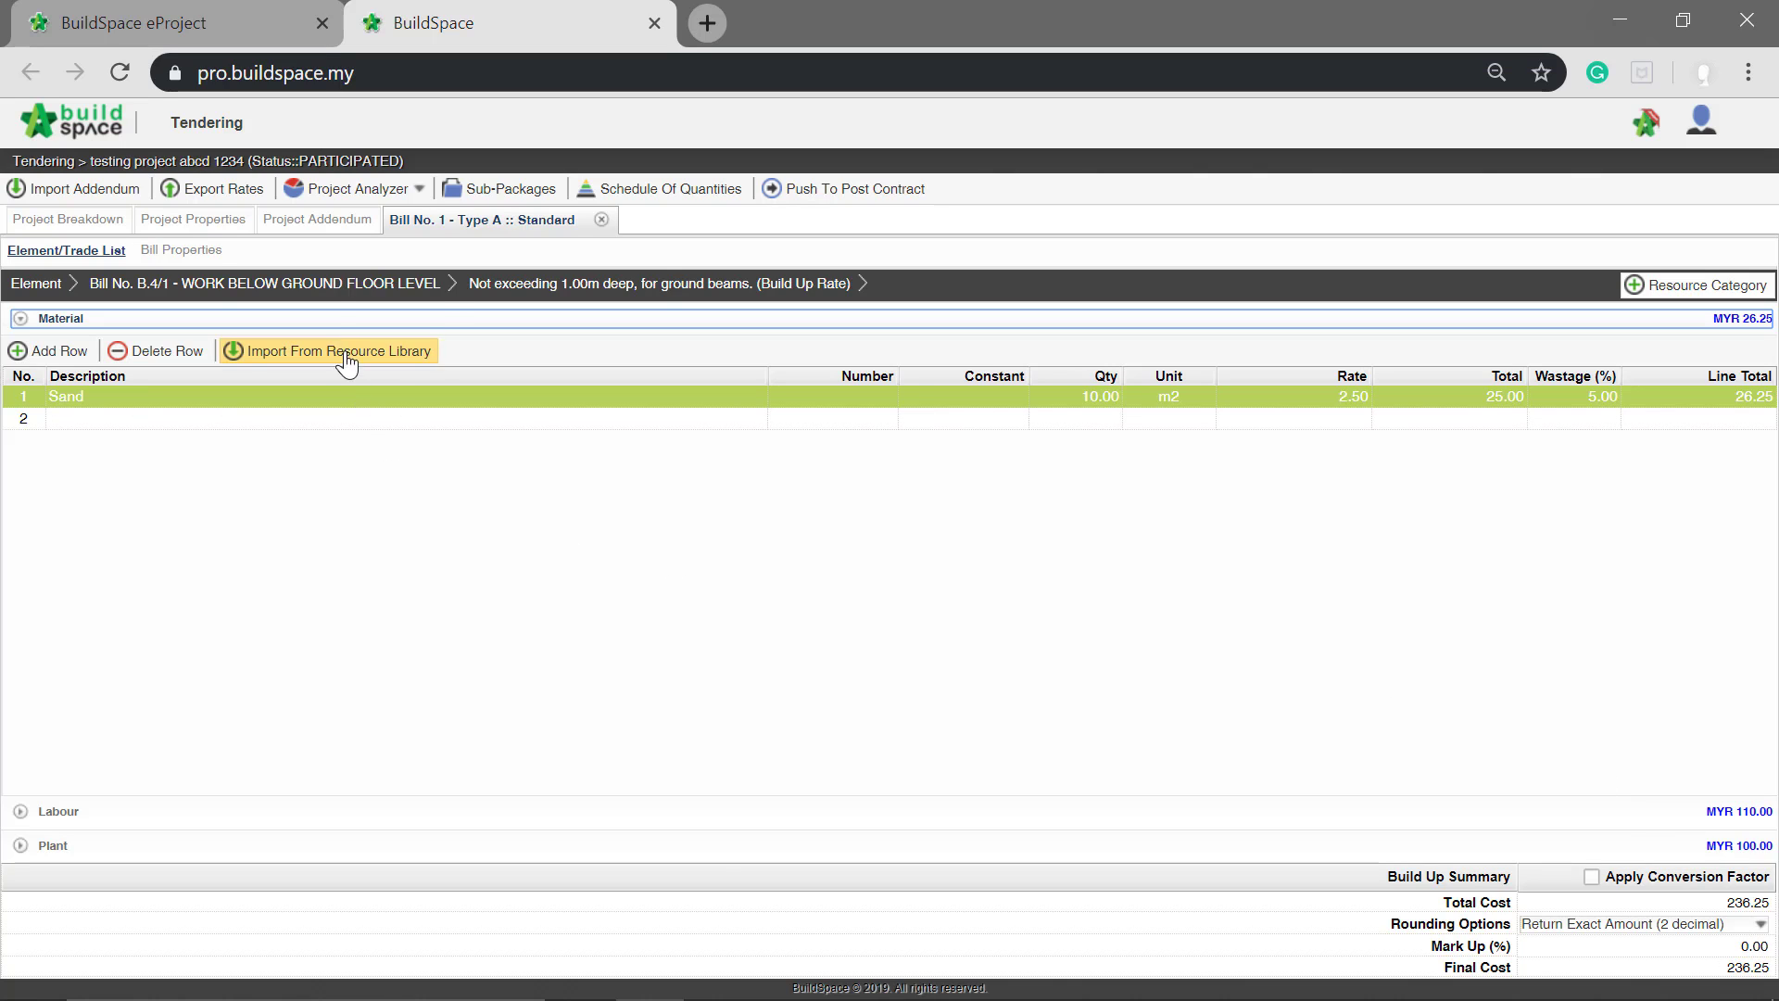
{"action": "left_click", "coordinate": [326, 291]}
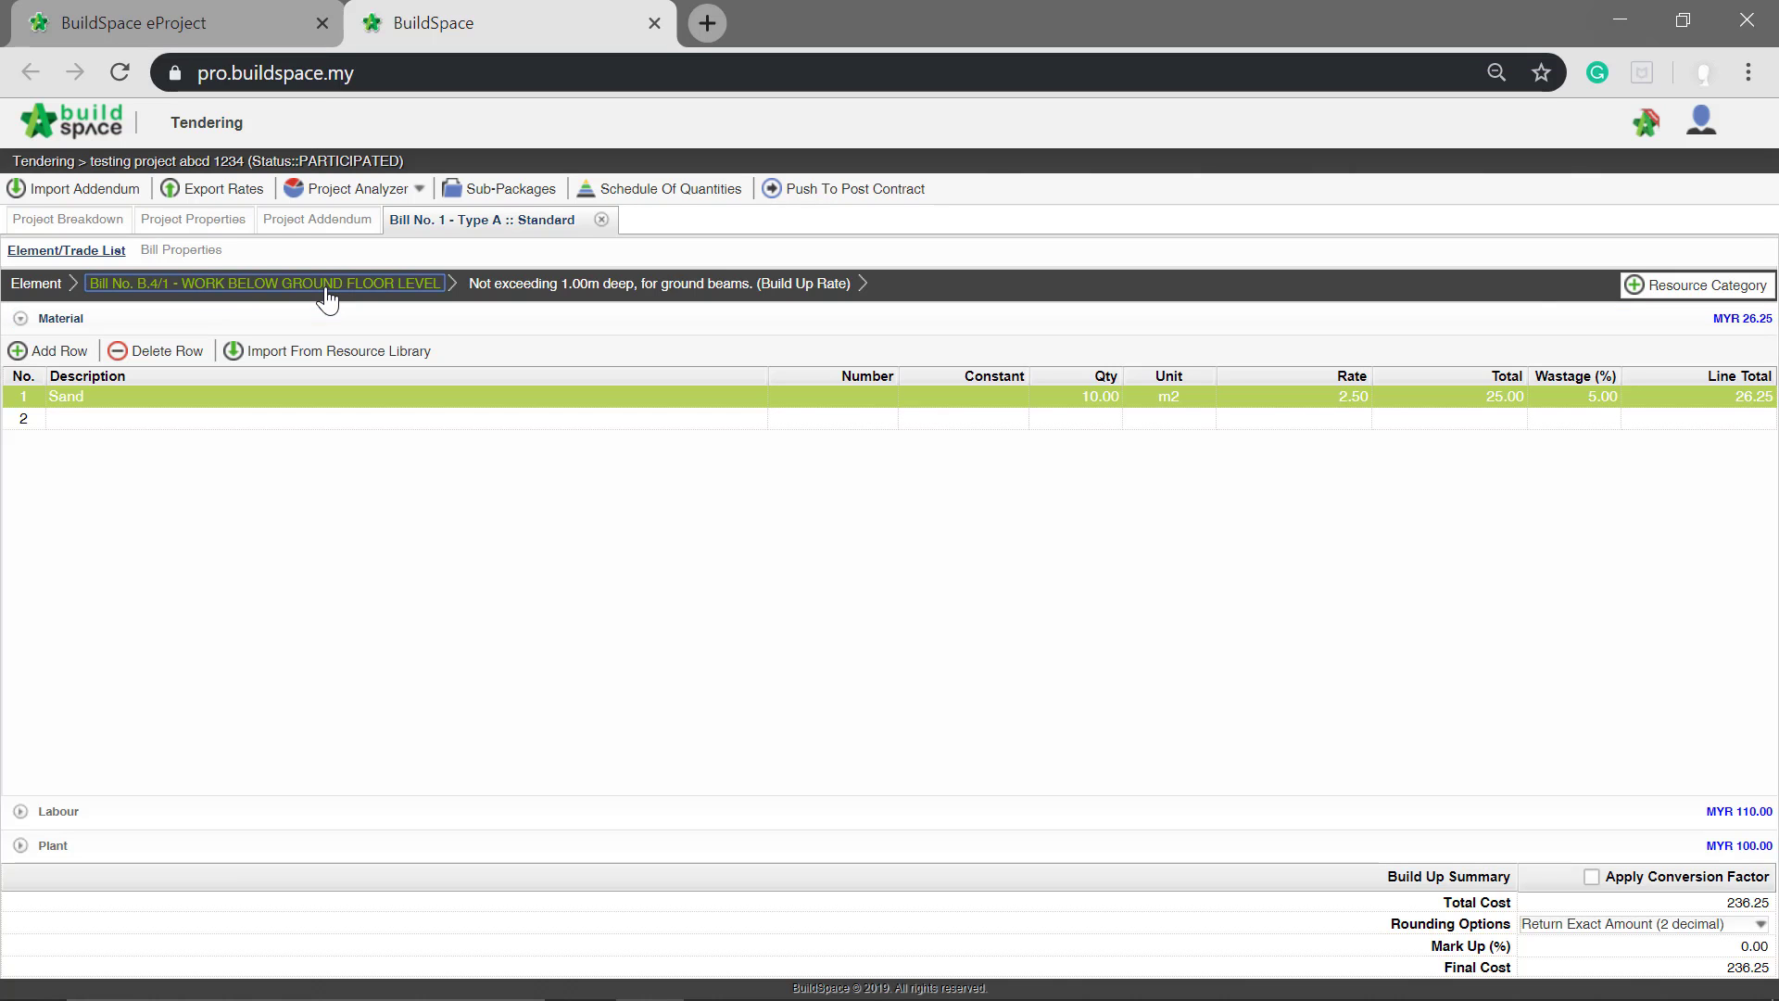
{"action": "left_click", "coordinate": [326, 291]}
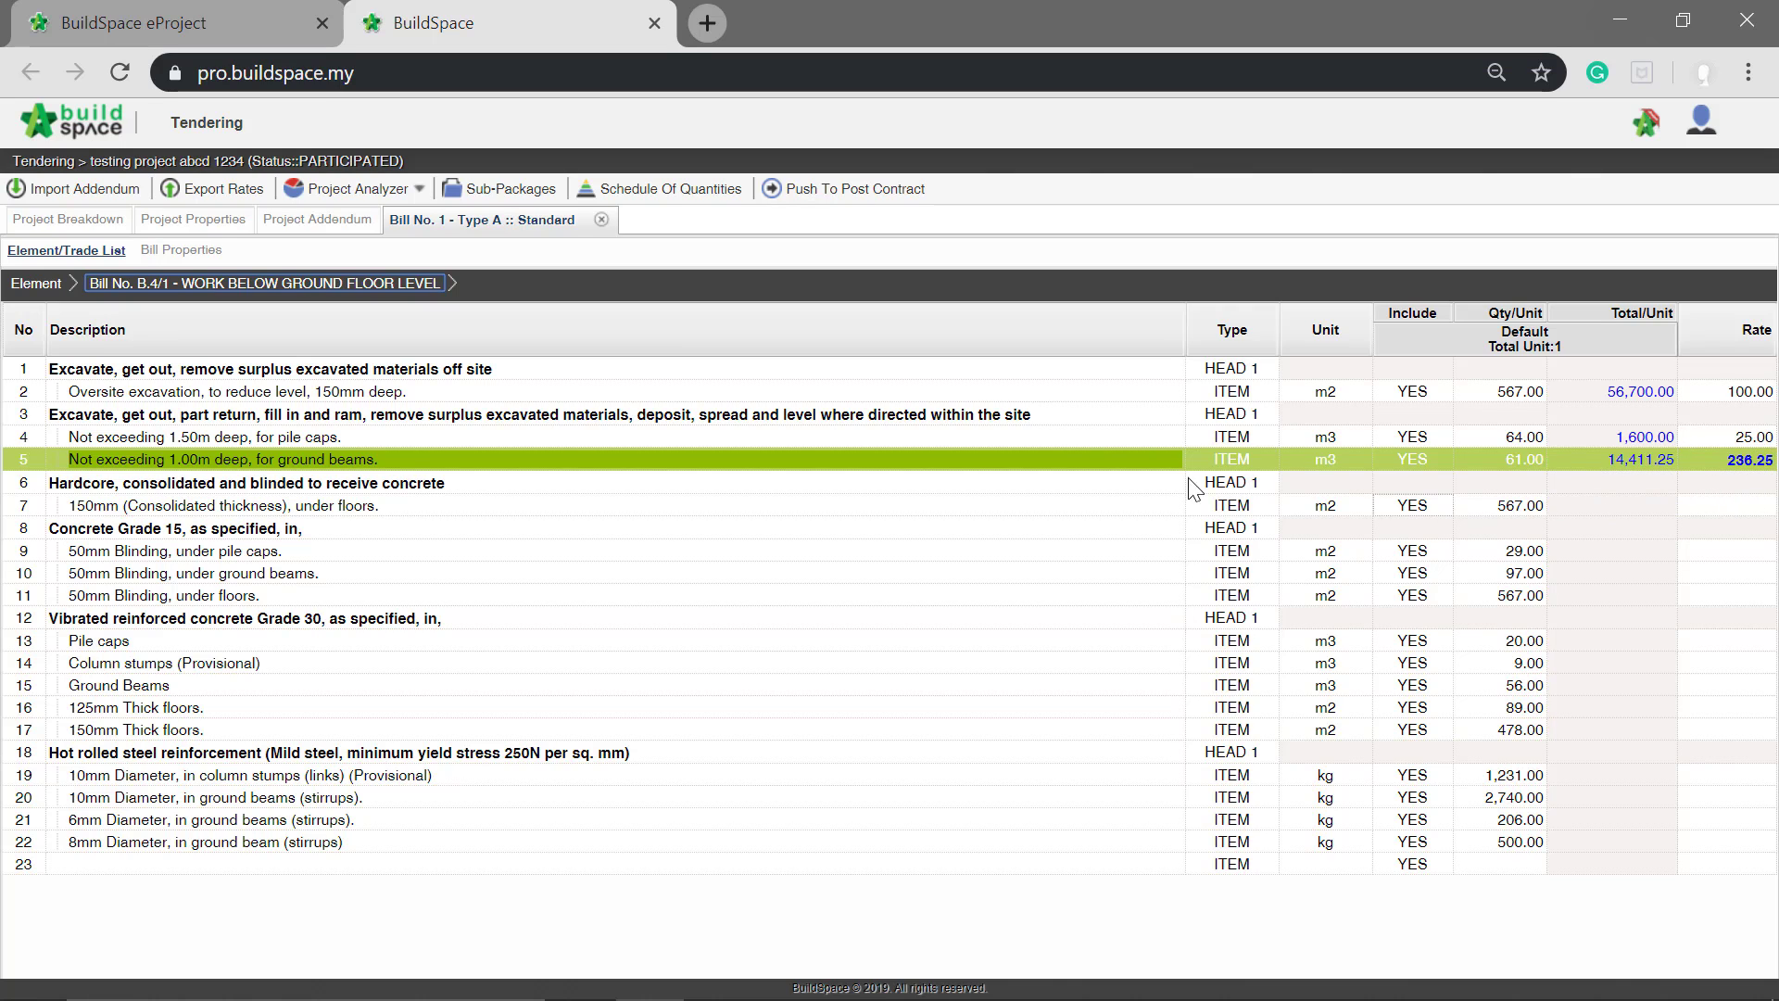
{"action": "left_click", "coordinate": [264, 530]}
{"action": "left_click", "coordinate": [264, 623]}
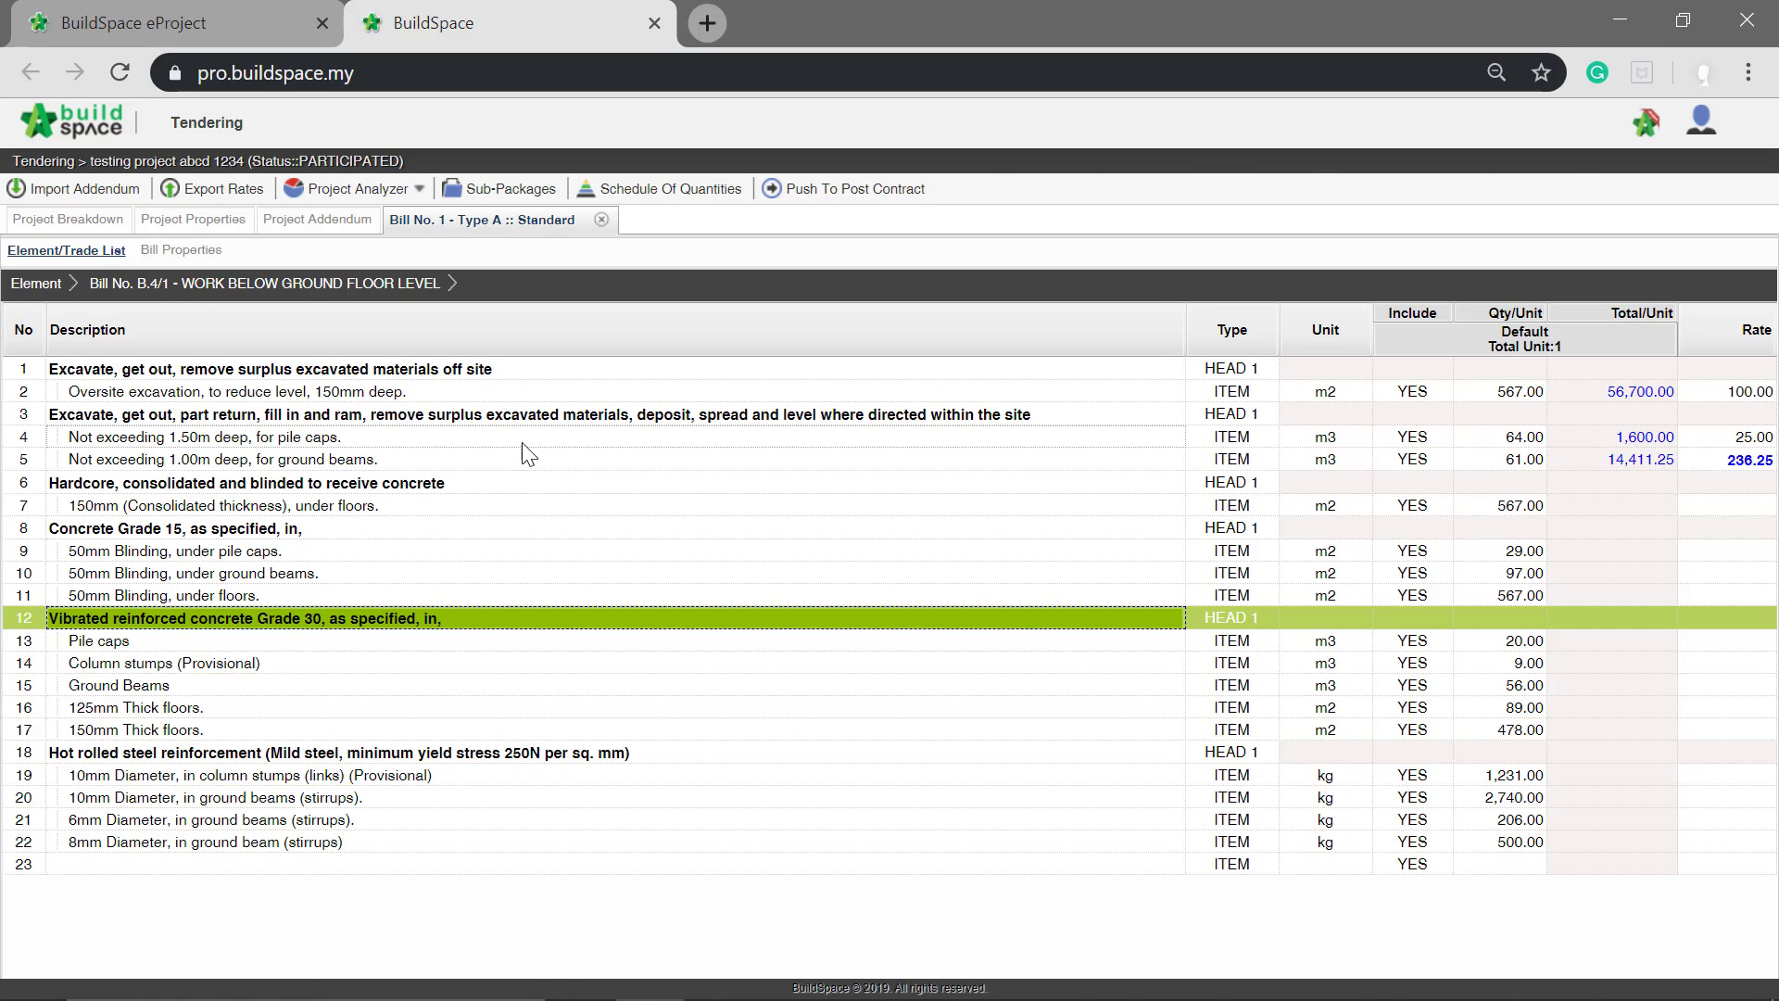
Step: Start Import Rates from the project breakdown and open the items of Bill No. B.4/1 - WORK BELOW GROUND FLOOR LEVEL in Bill No. 1 - Type A
{"action": "left_click", "coordinate": [100, 223]}
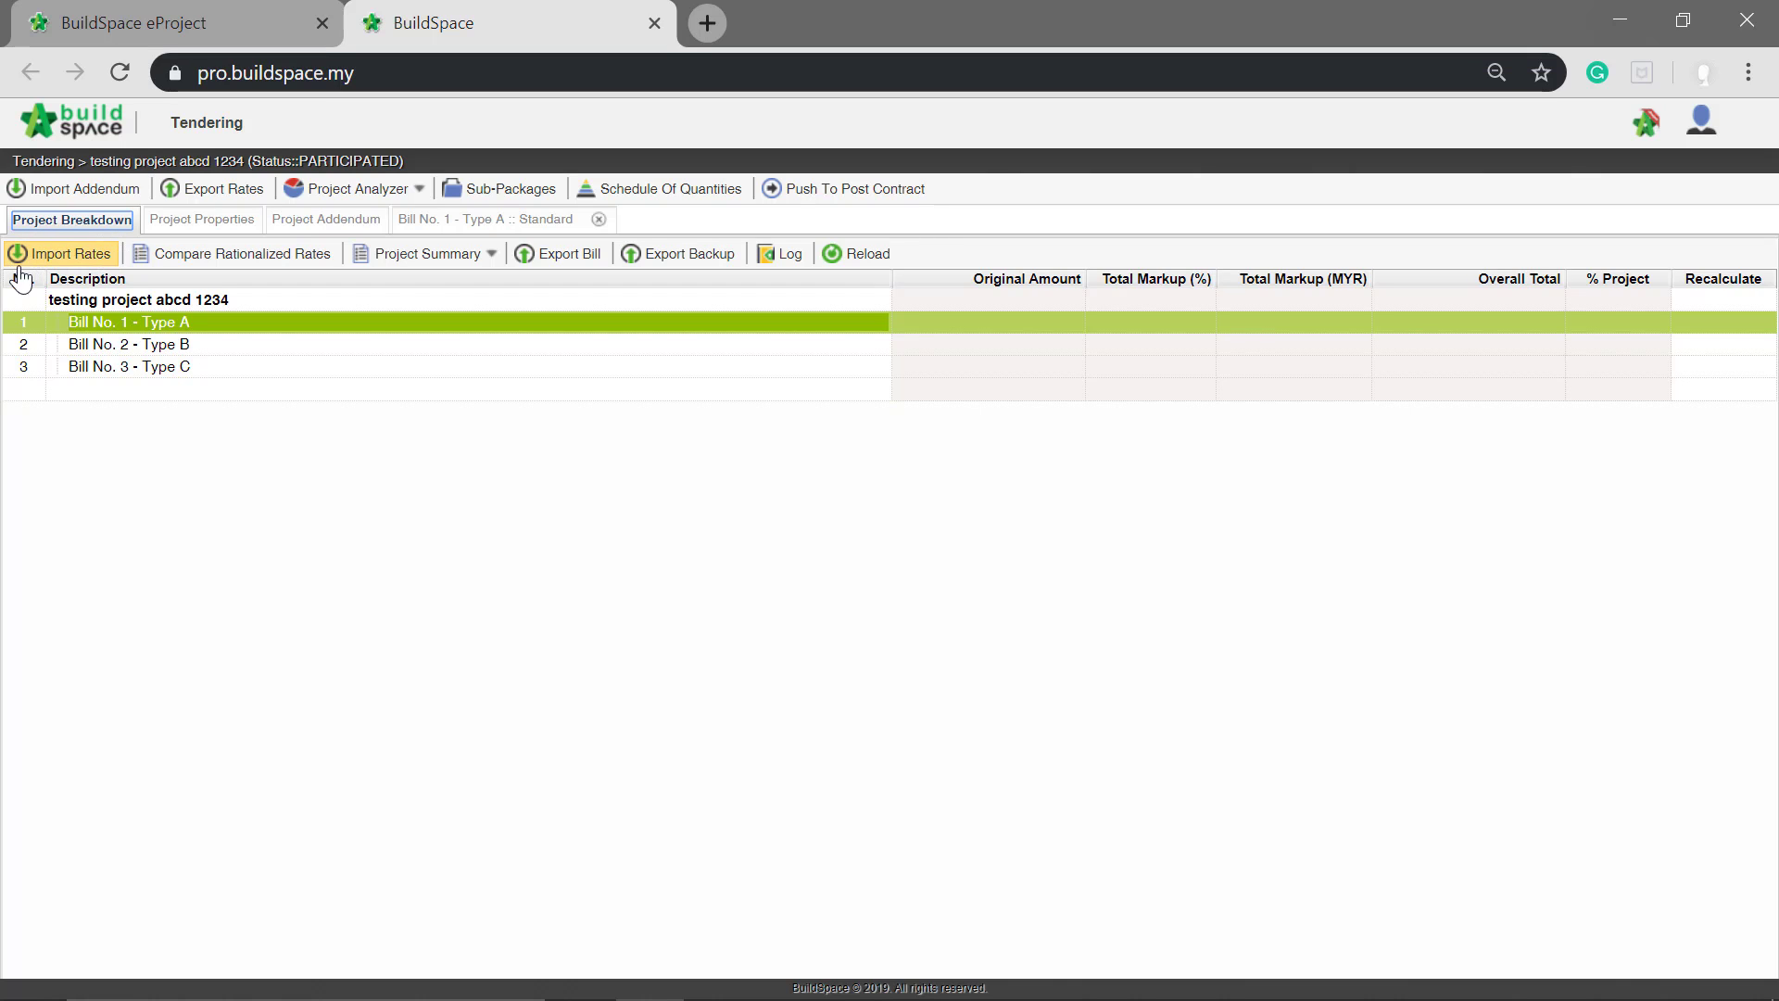
{"action": "left_click", "coordinate": [93, 264]}
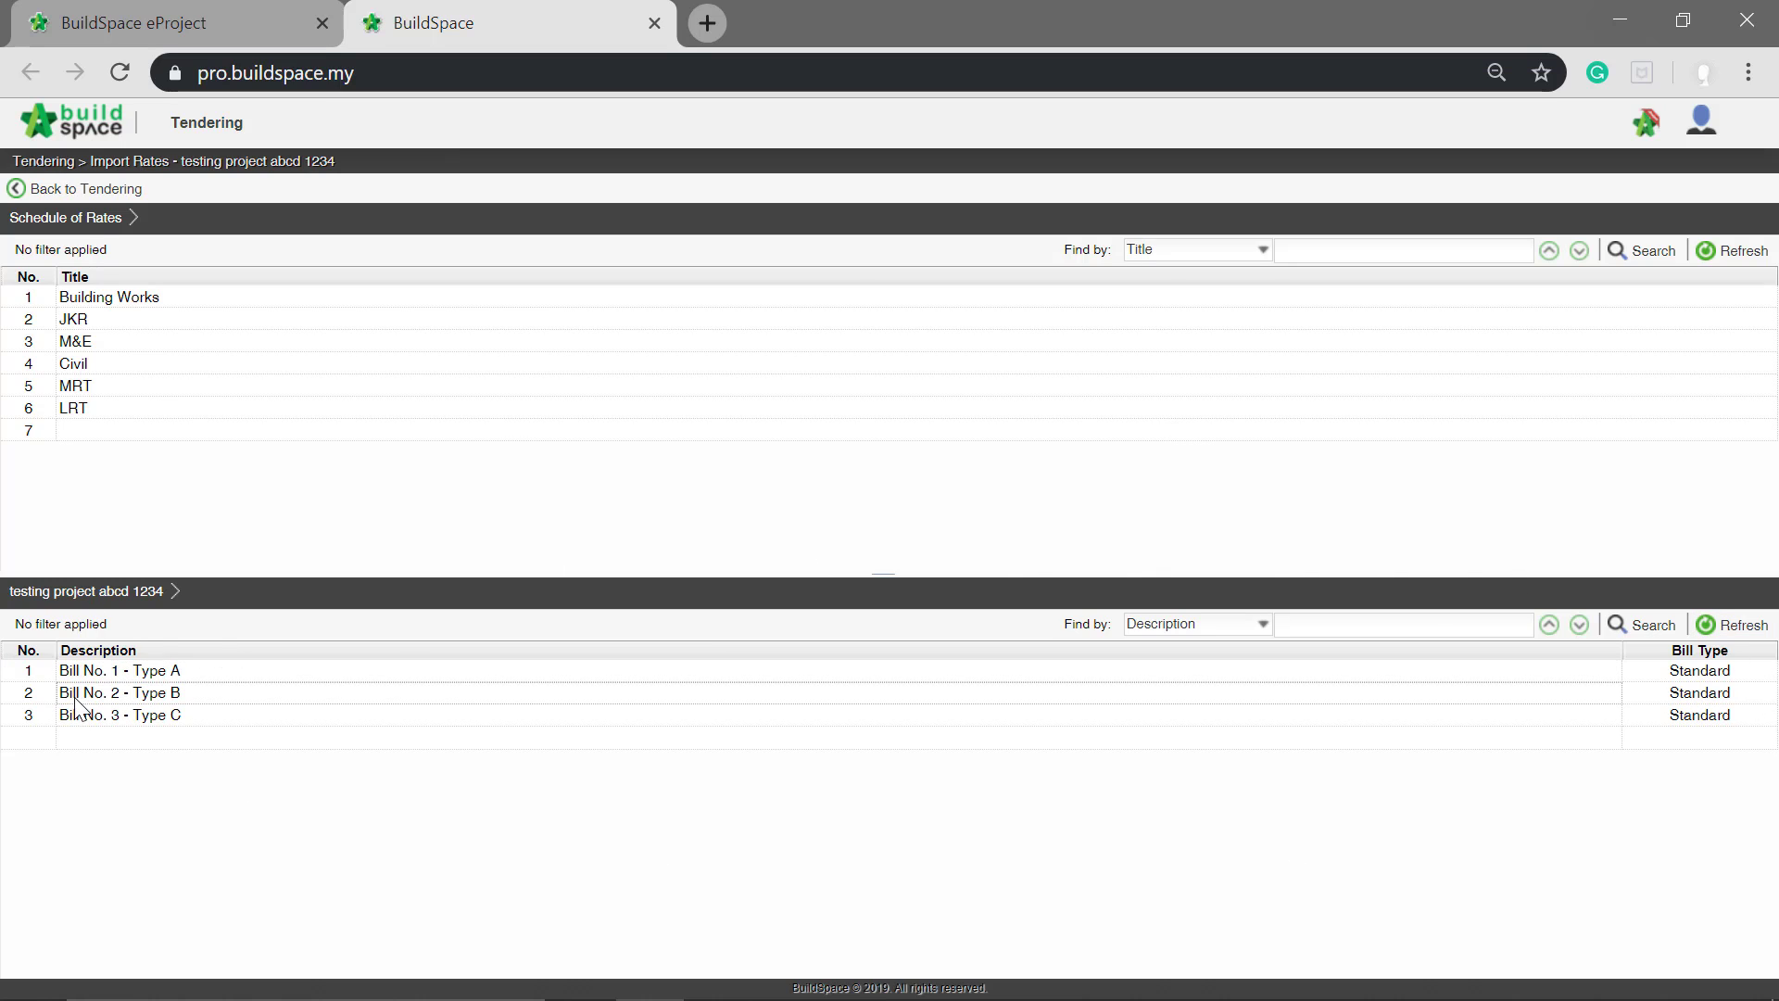
{"action": "double_click", "coordinate": [111, 671]}
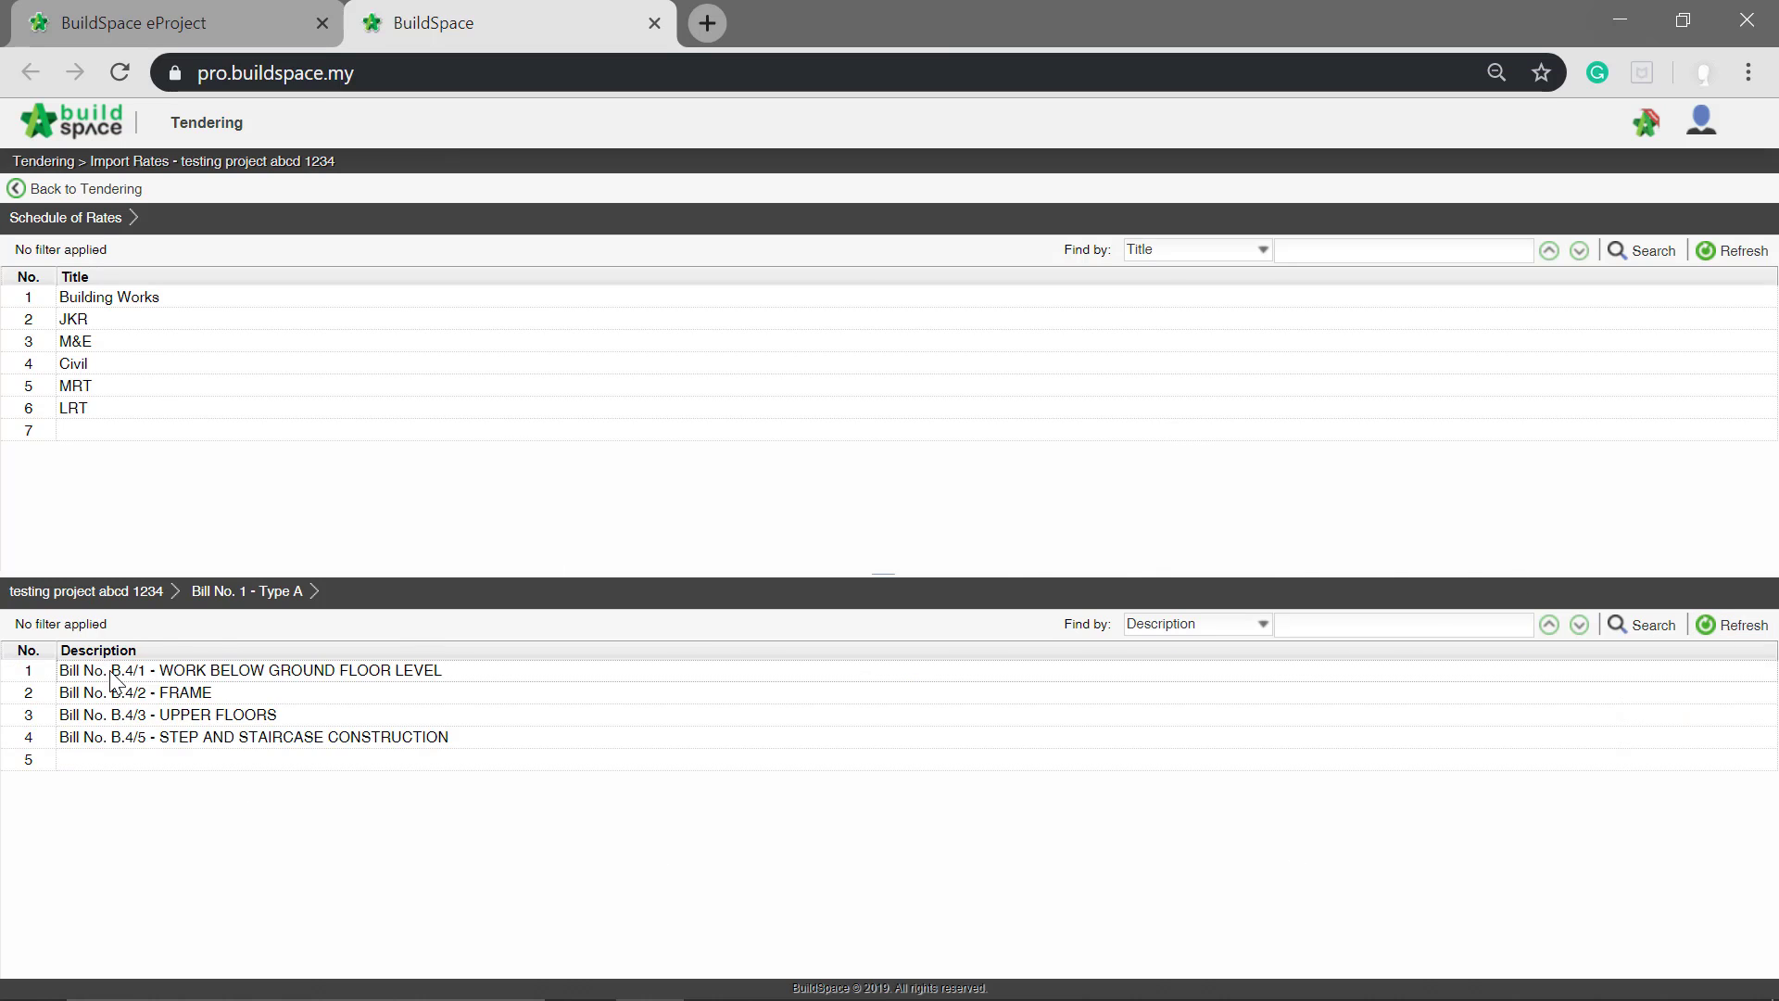
{"action": "double_click", "coordinate": [111, 672]}
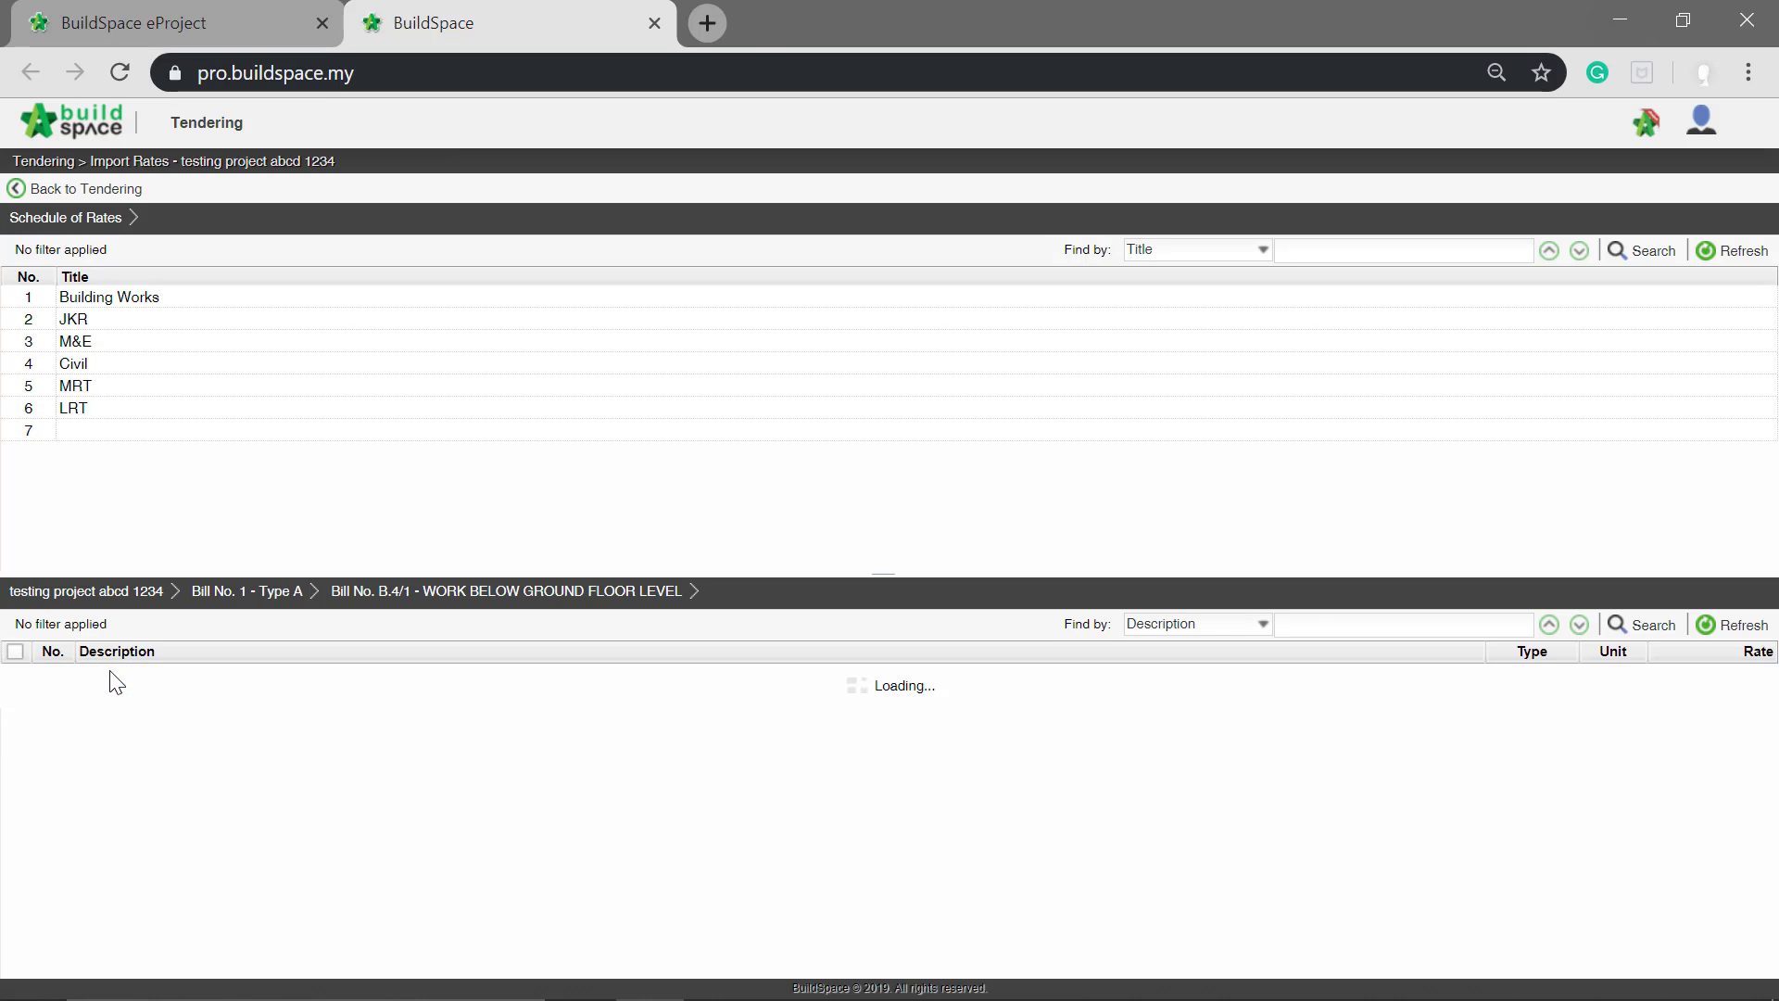
{"action": "scroll", "coordinate": [148, 829], "scroll_direction": "down", "scroll_amount": 2}
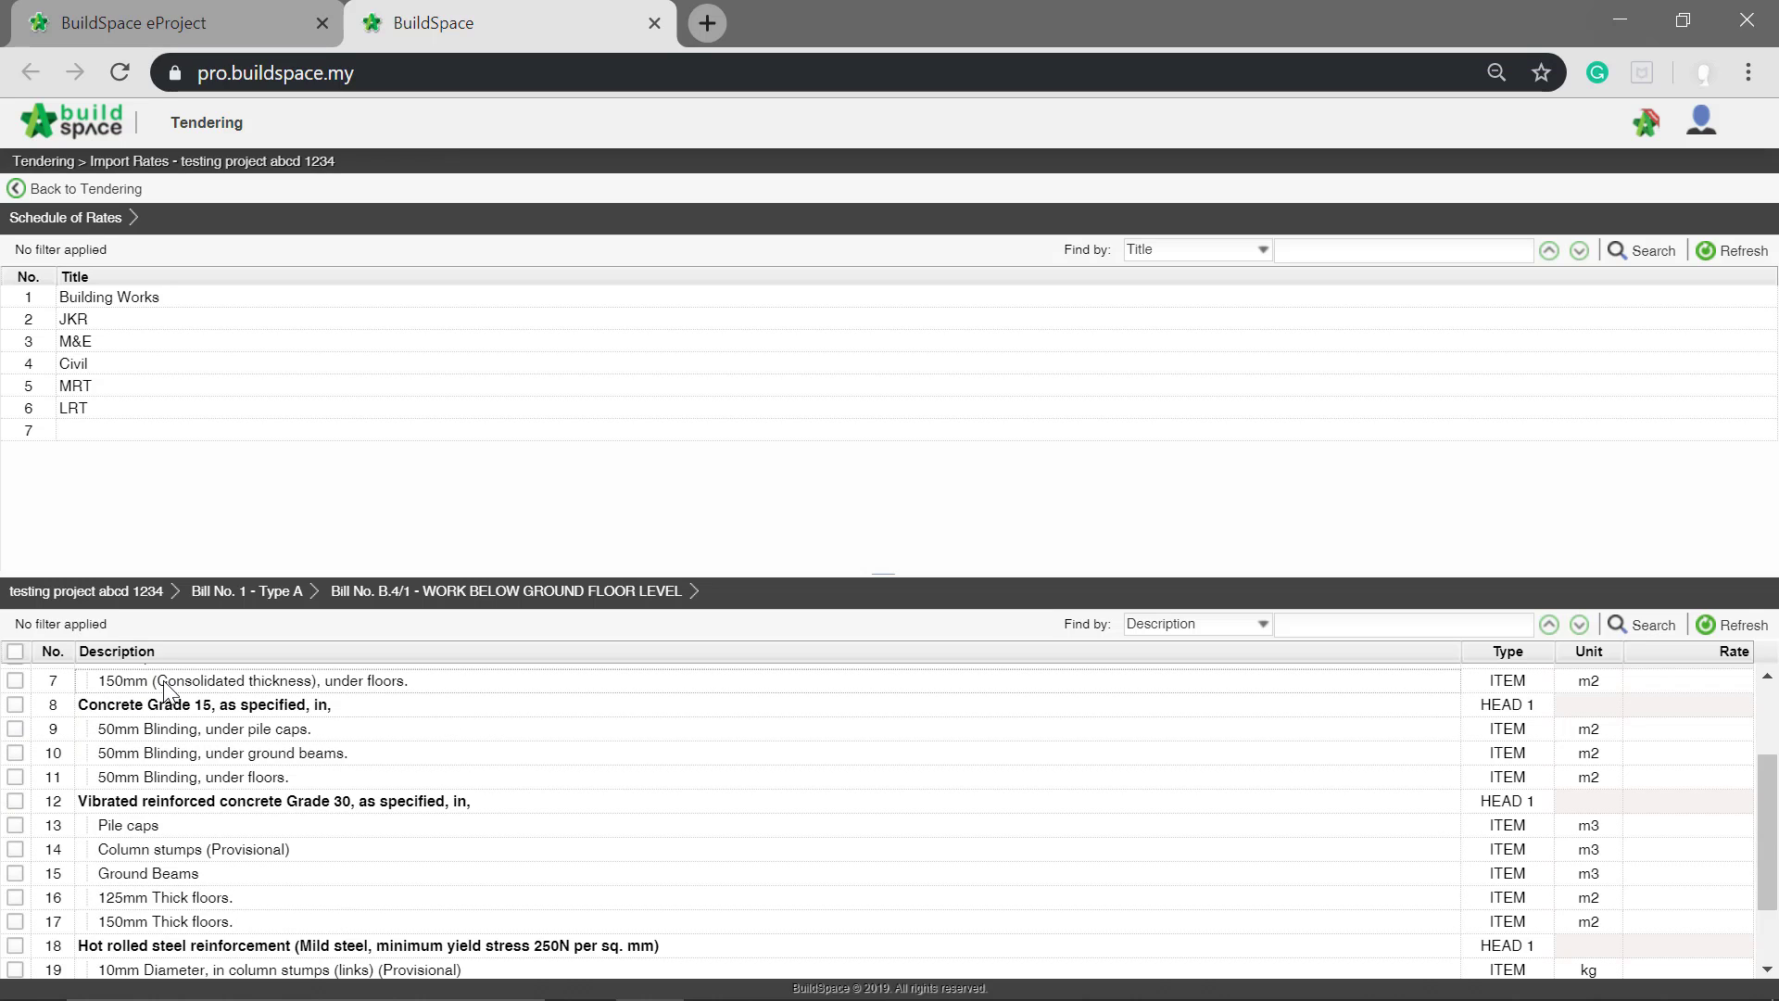
Step: Import the Vibrated reinforced concrete (Grade 15) rate from the Concrete trade of Building Works into the three 50mm Blinding items
{"action": "double_click", "coordinate": [97, 302]}
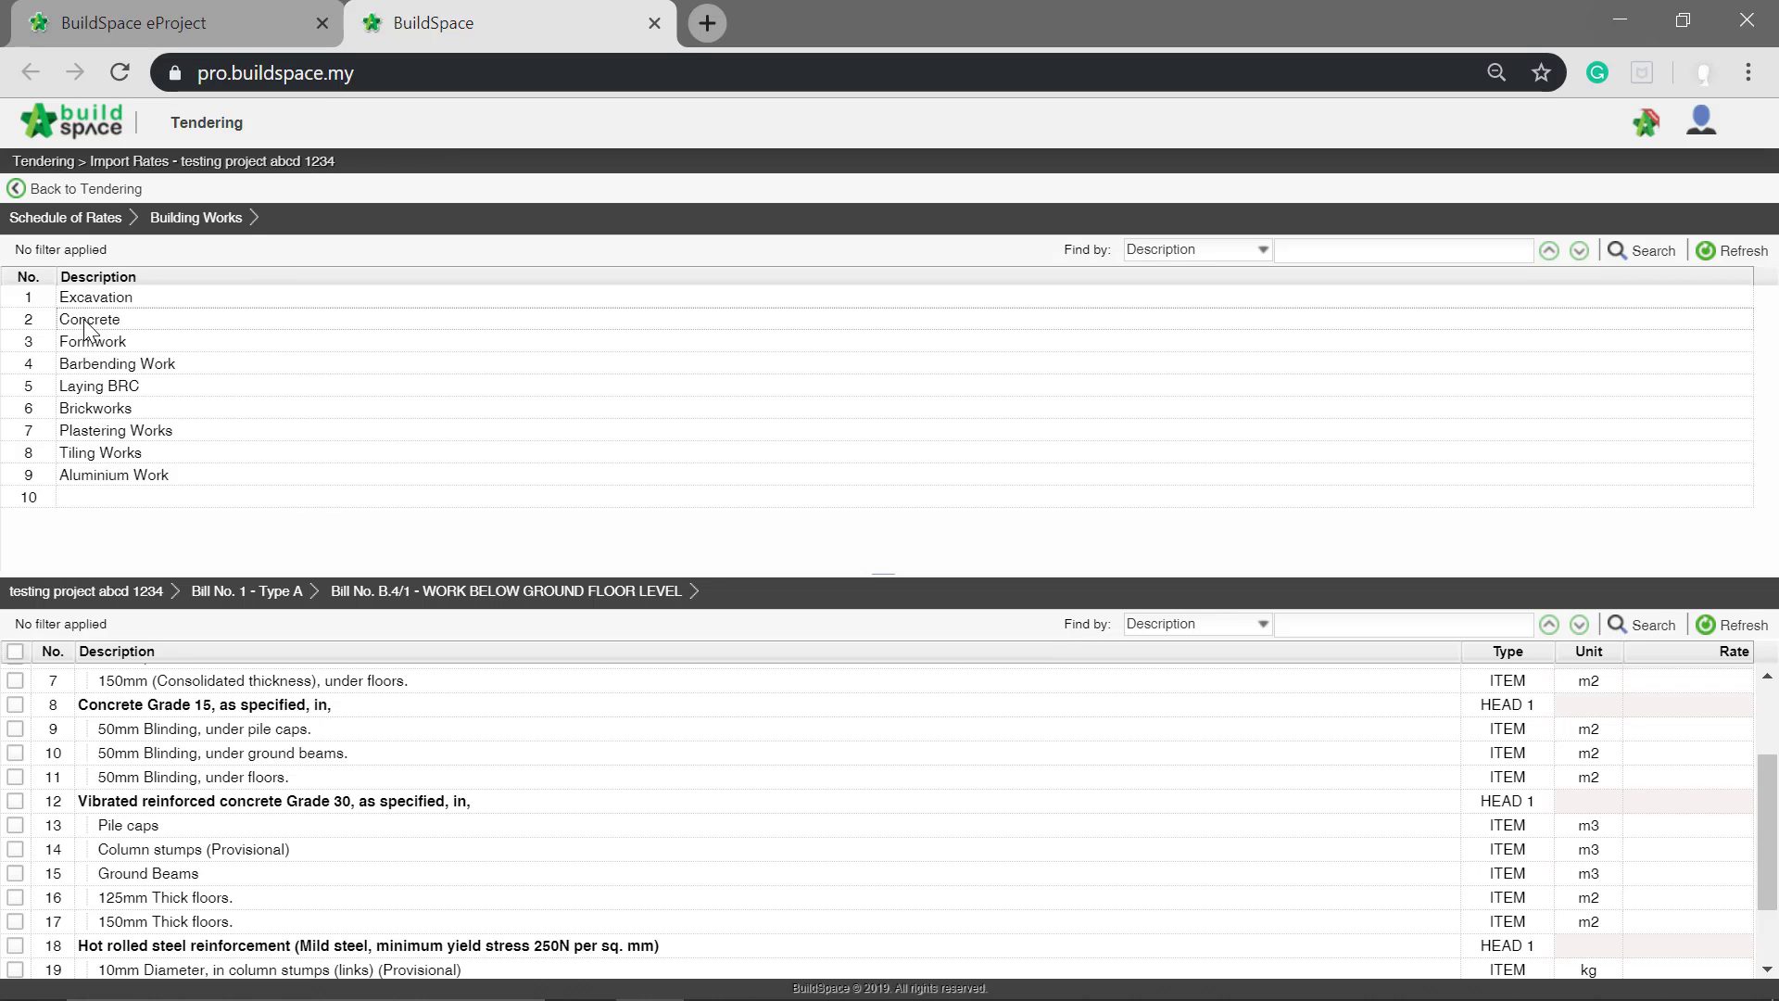
{"action": "double_click", "coordinate": [100, 318]}
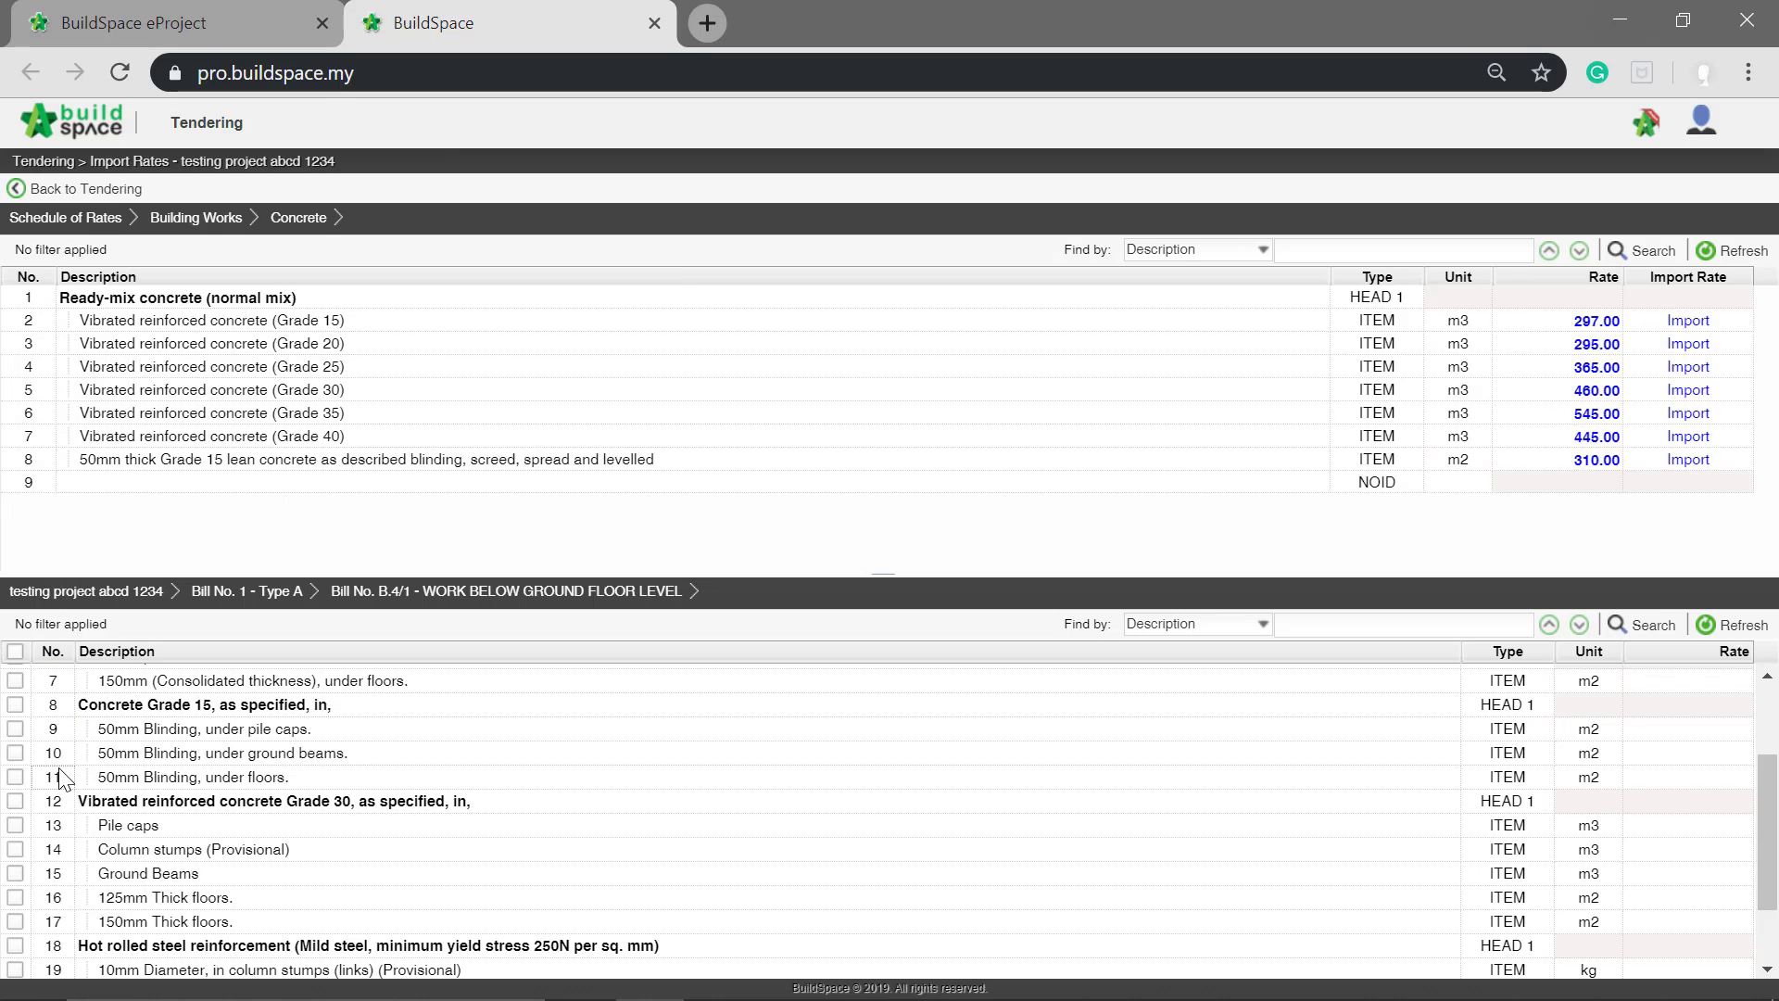
{"action": "left_click", "coordinate": [15, 728]}
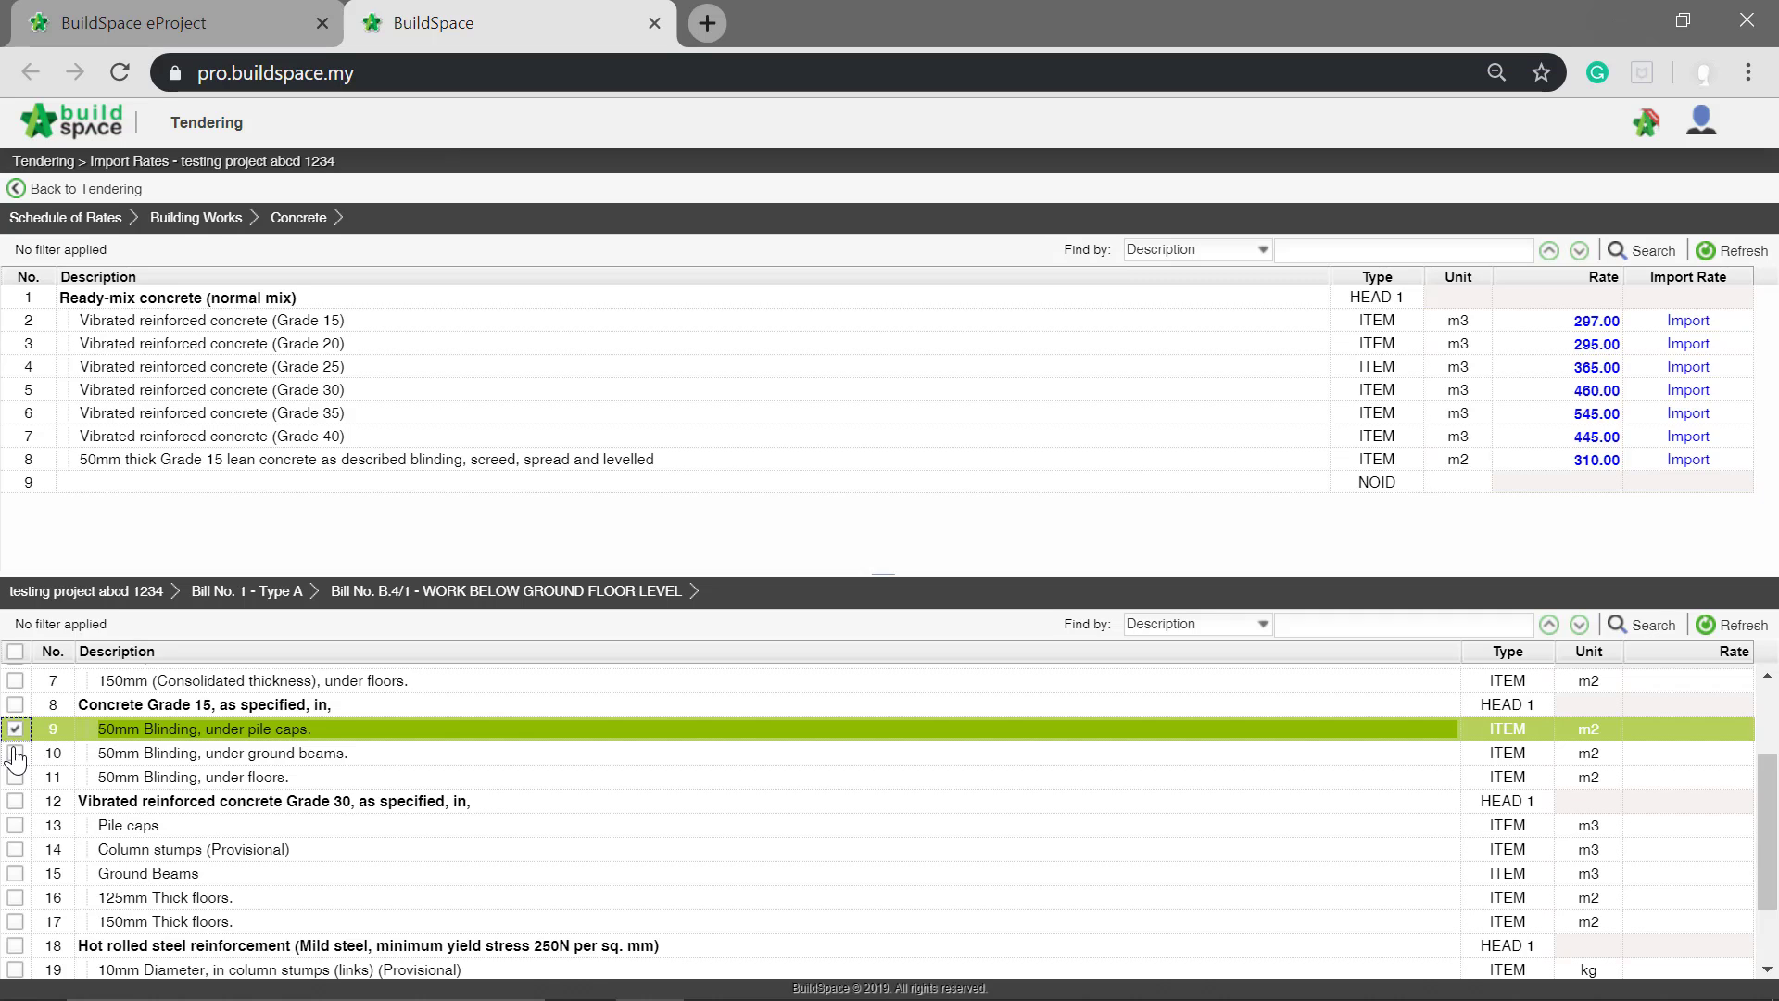
{"action": "left_click", "coordinate": [14, 752]}
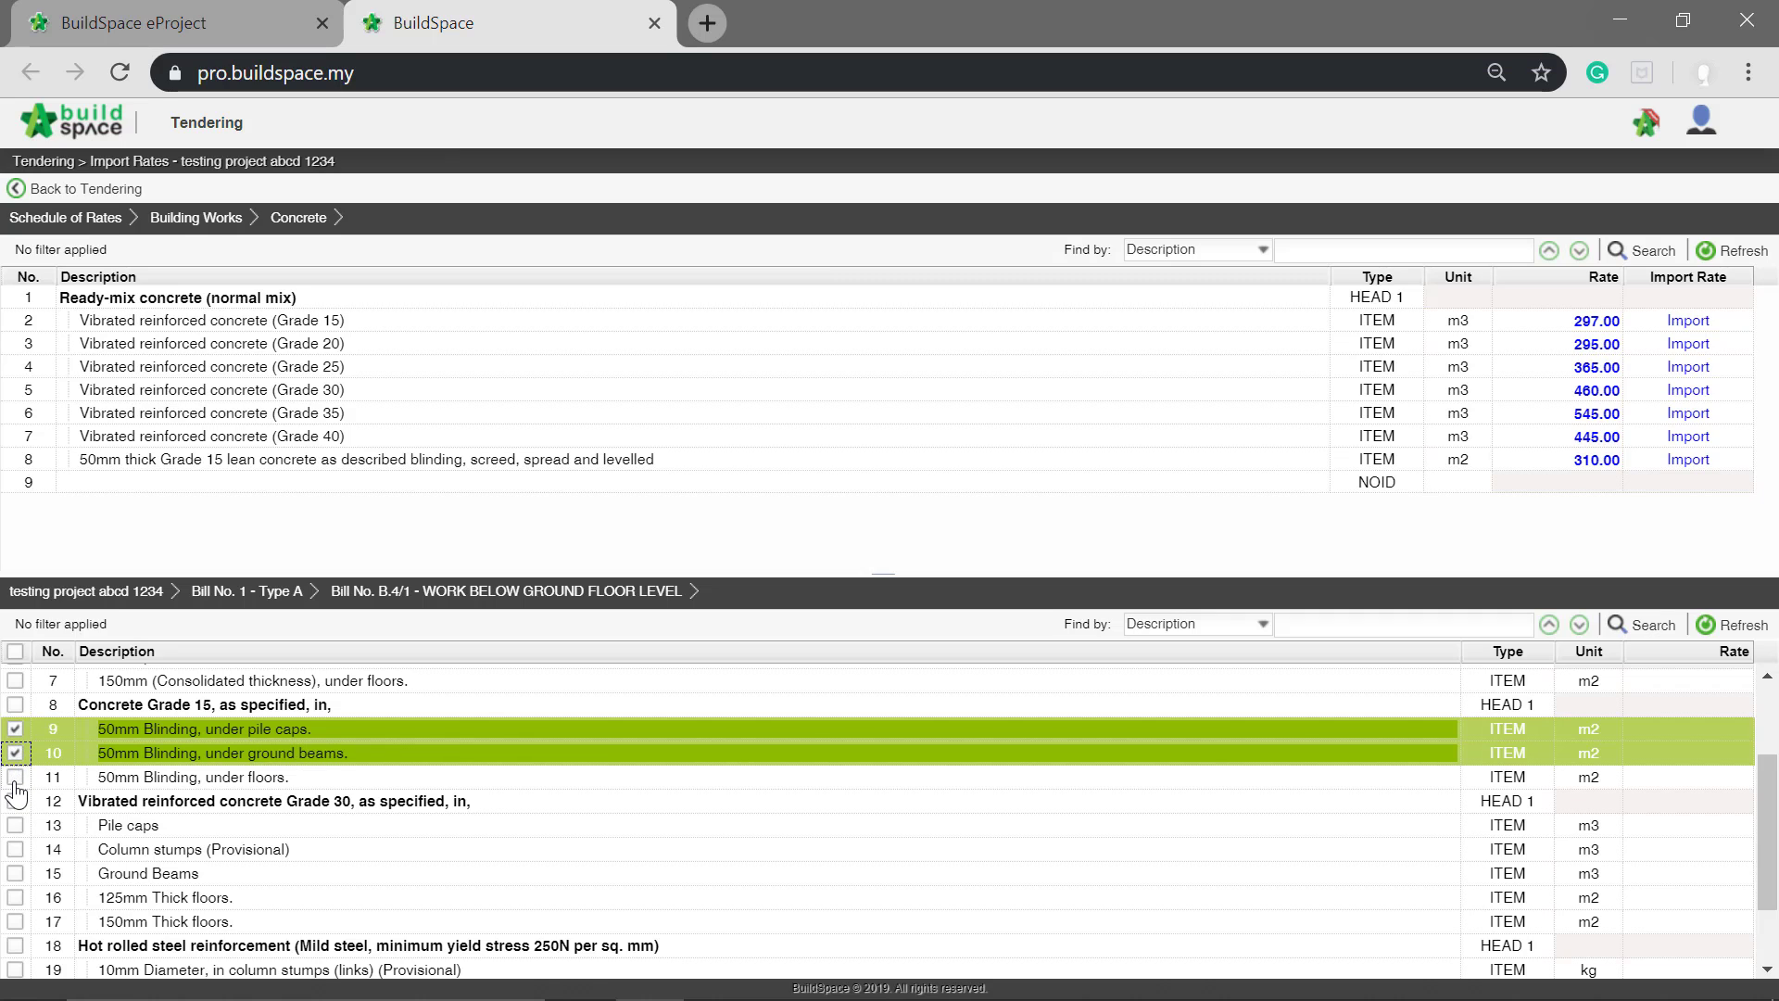
{"action": "left_click", "coordinate": [14, 778]}
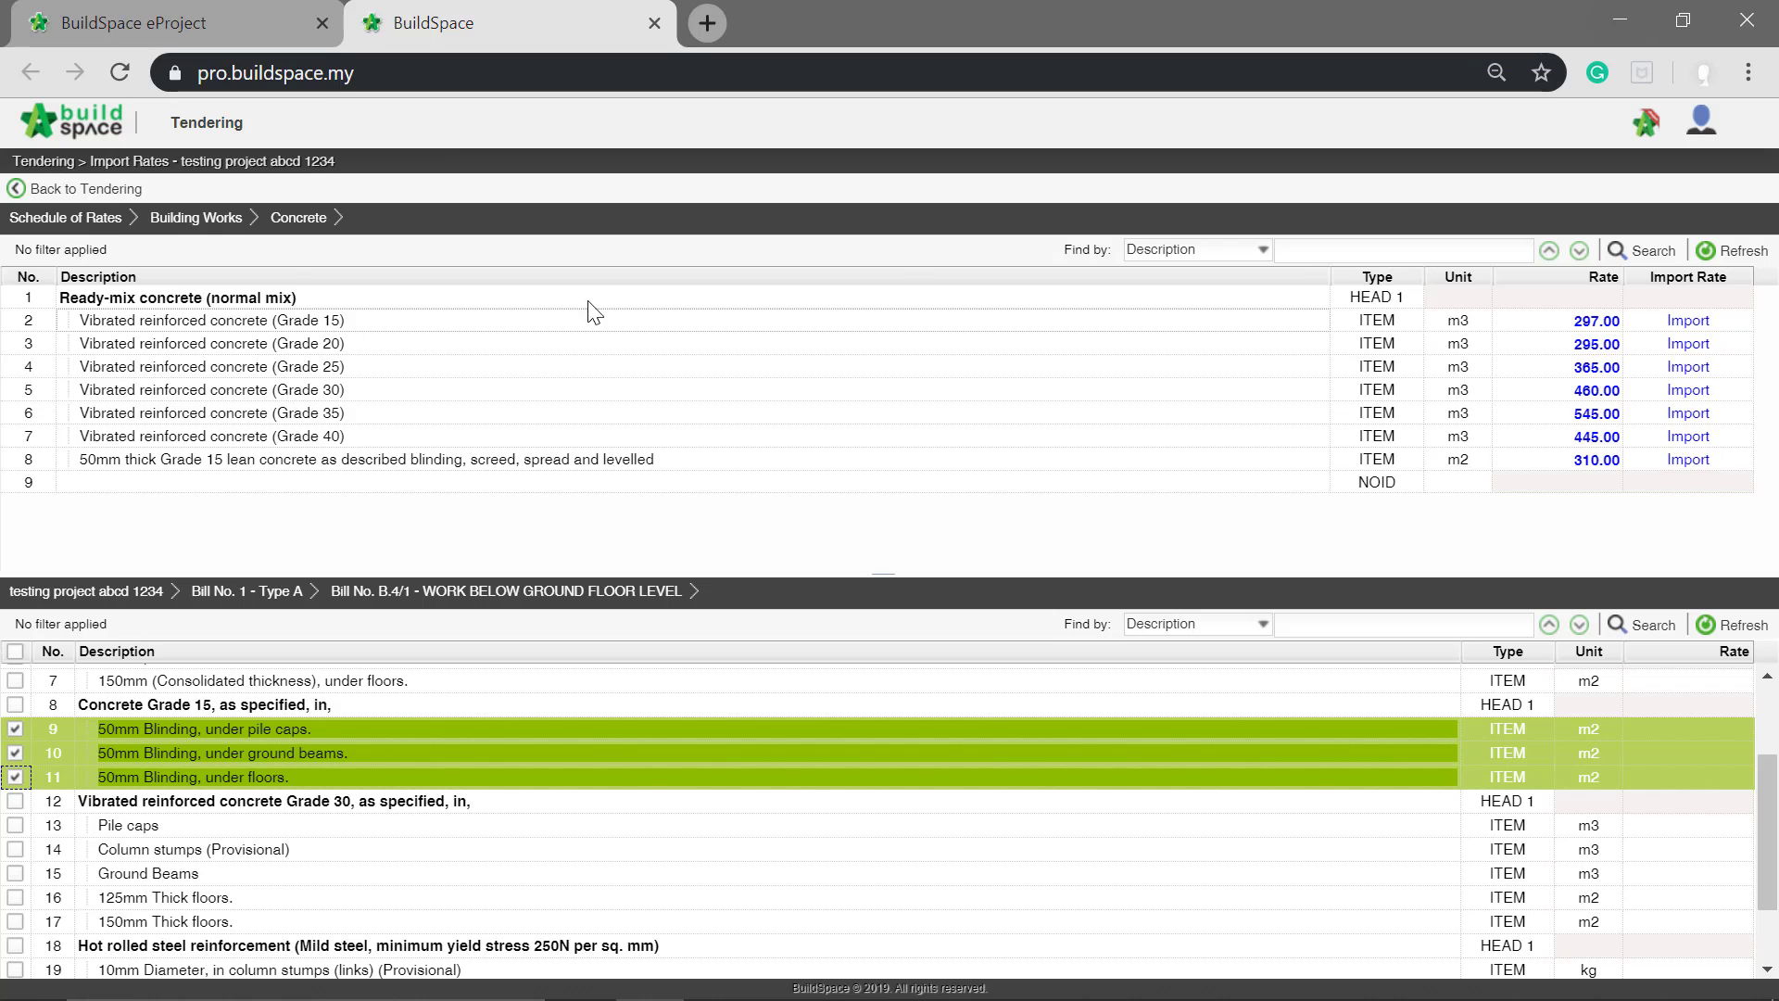
{"action": "left_click", "coordinate": [1684, 324]}
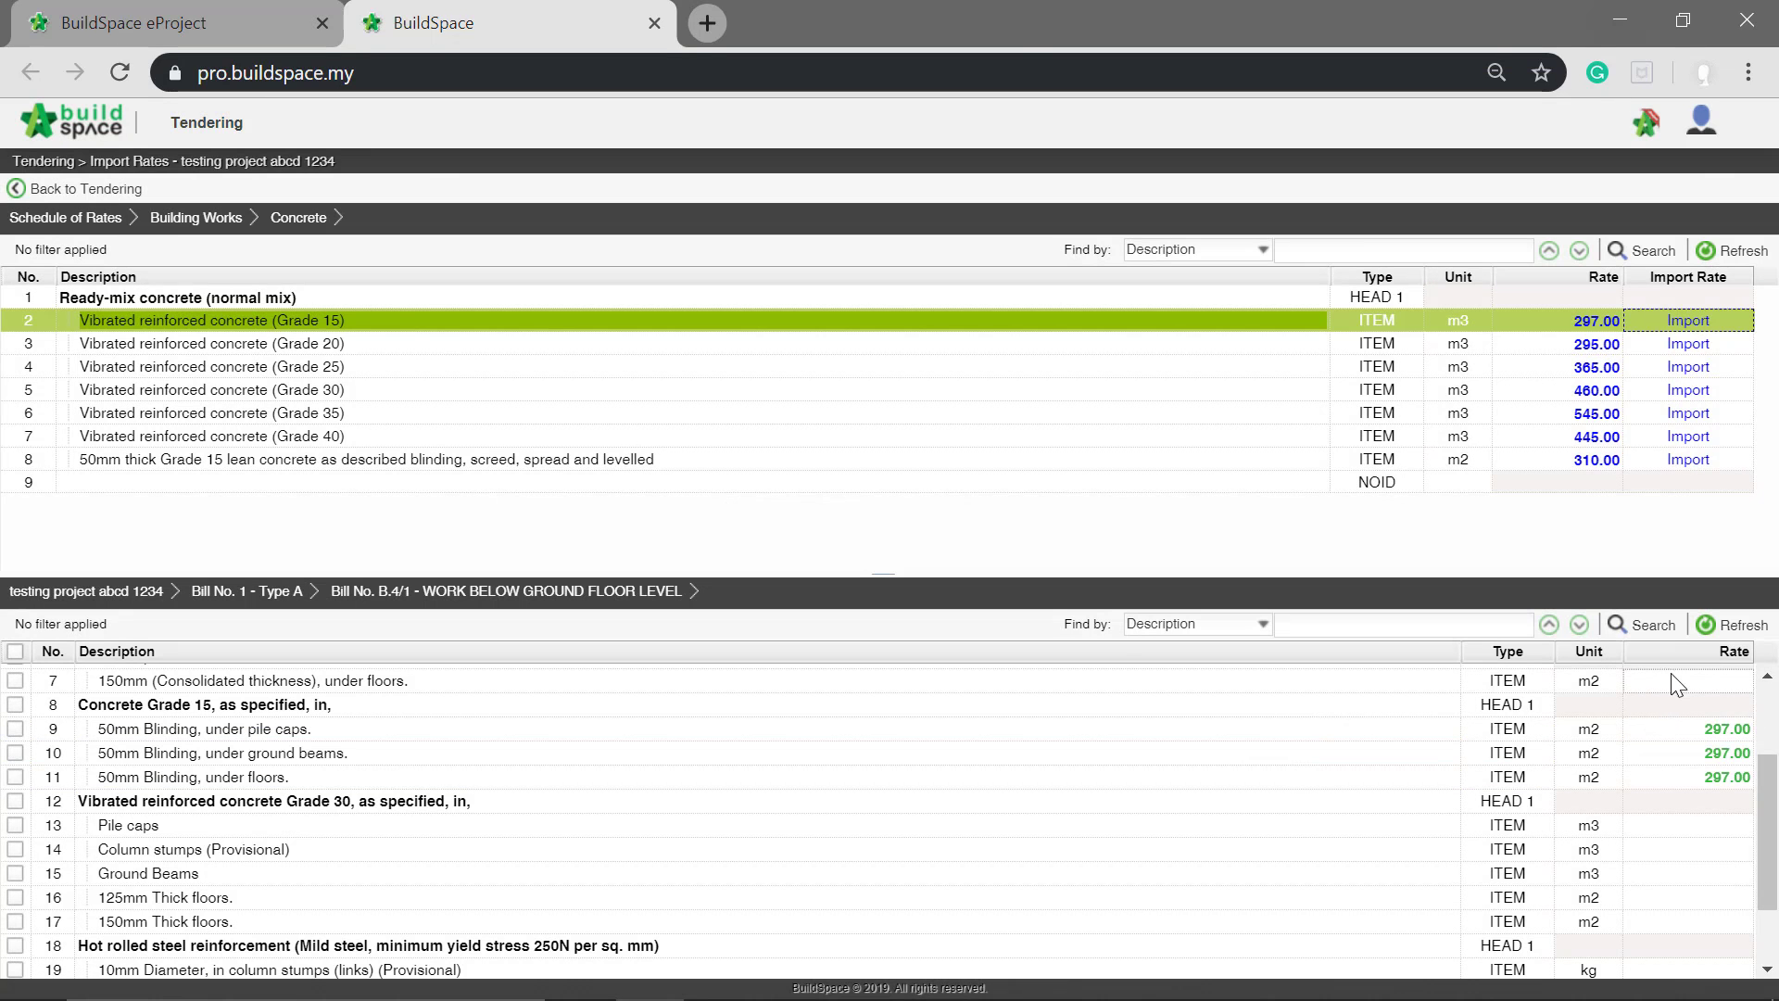
Step: Import the Vibrated reinforced concrete (Grade 30) rate into the five Grade 30 items, from Pile caps to 150mm Thick floors
{"action": "left_click", "coordinate": [14, 825]}
{"action": "left_click", "coordinate": [14, 848]}
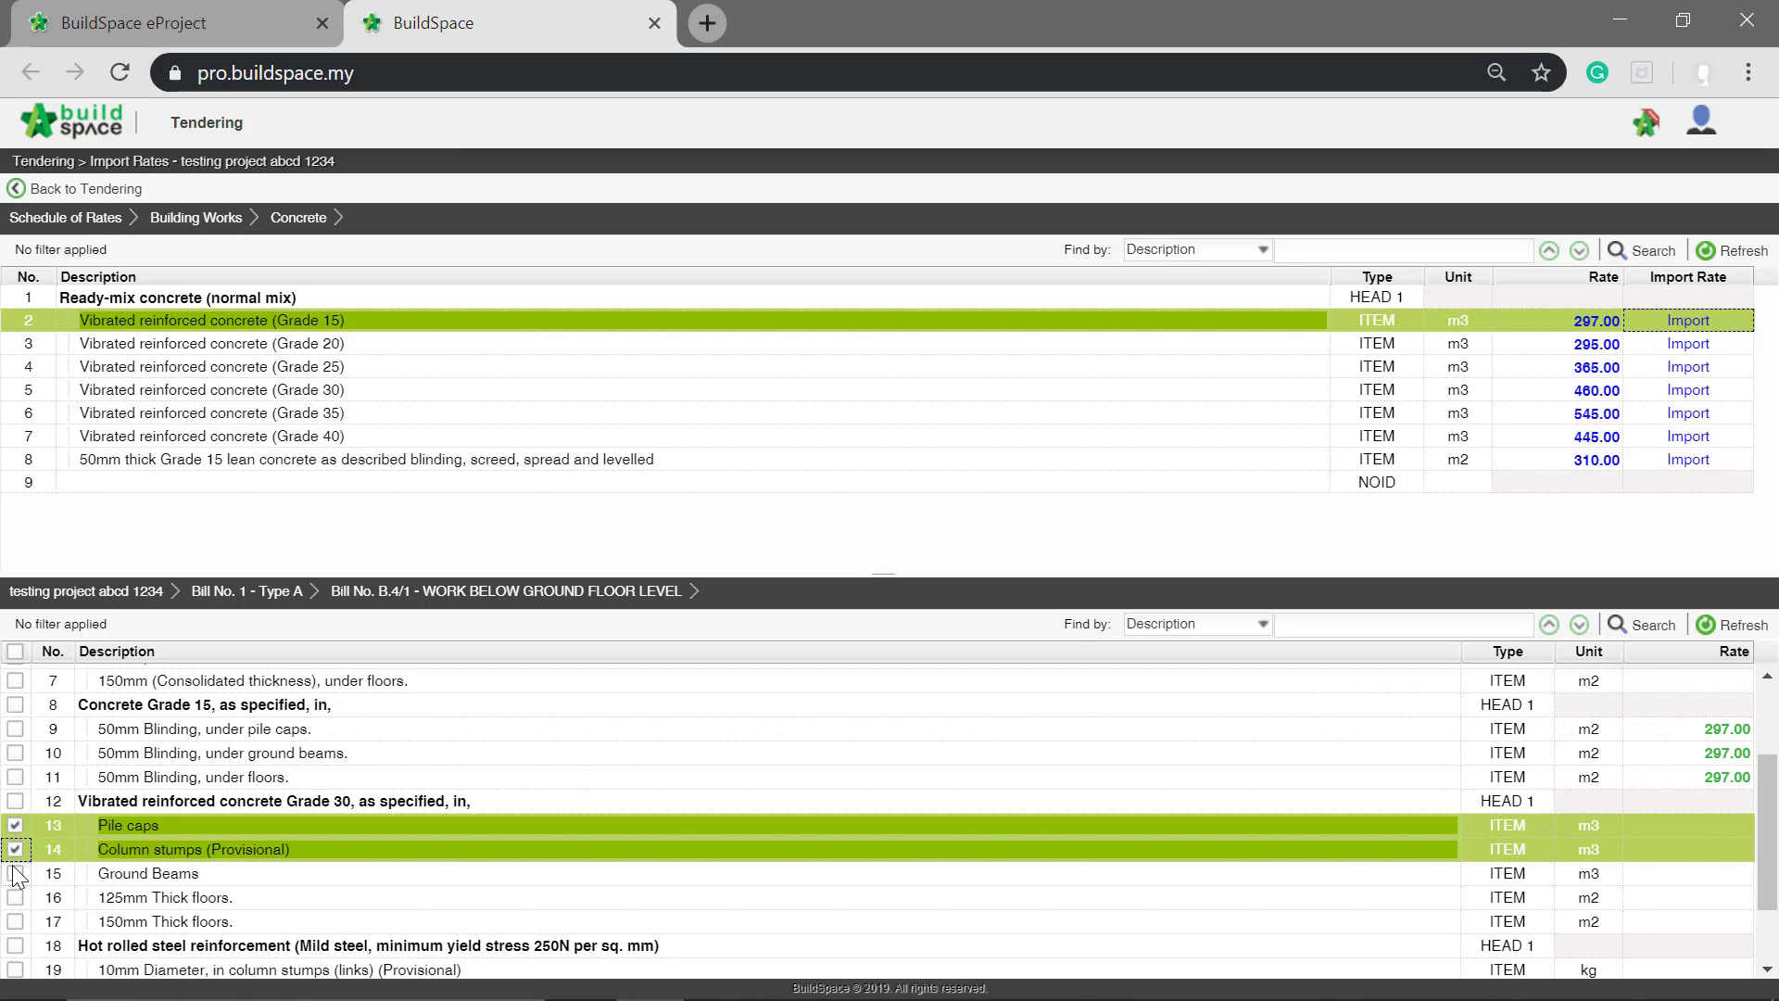
{"action": "left_click", "coordinate": [15, 873]}
{"action": "left_click", "coordinate": [15, 897]}
{"action": "left_click", "coordinate": [15, 921]}
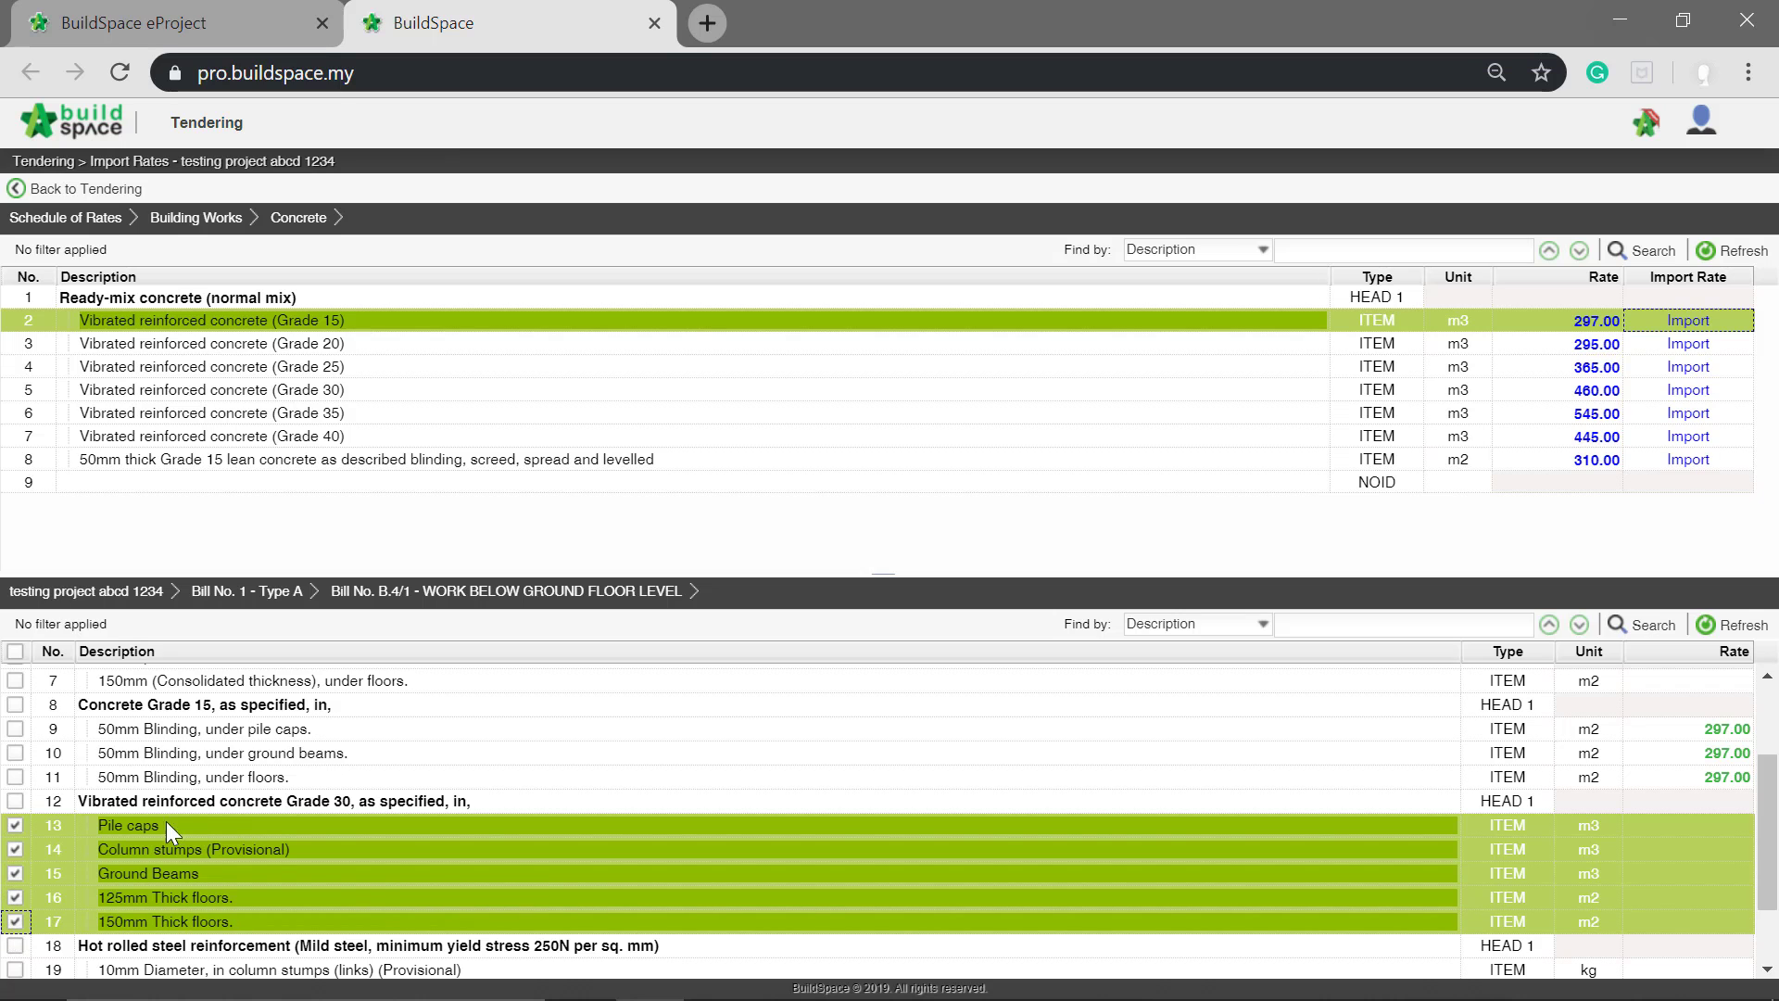
{"action": "left_click", "coordinate": [443, 394]}
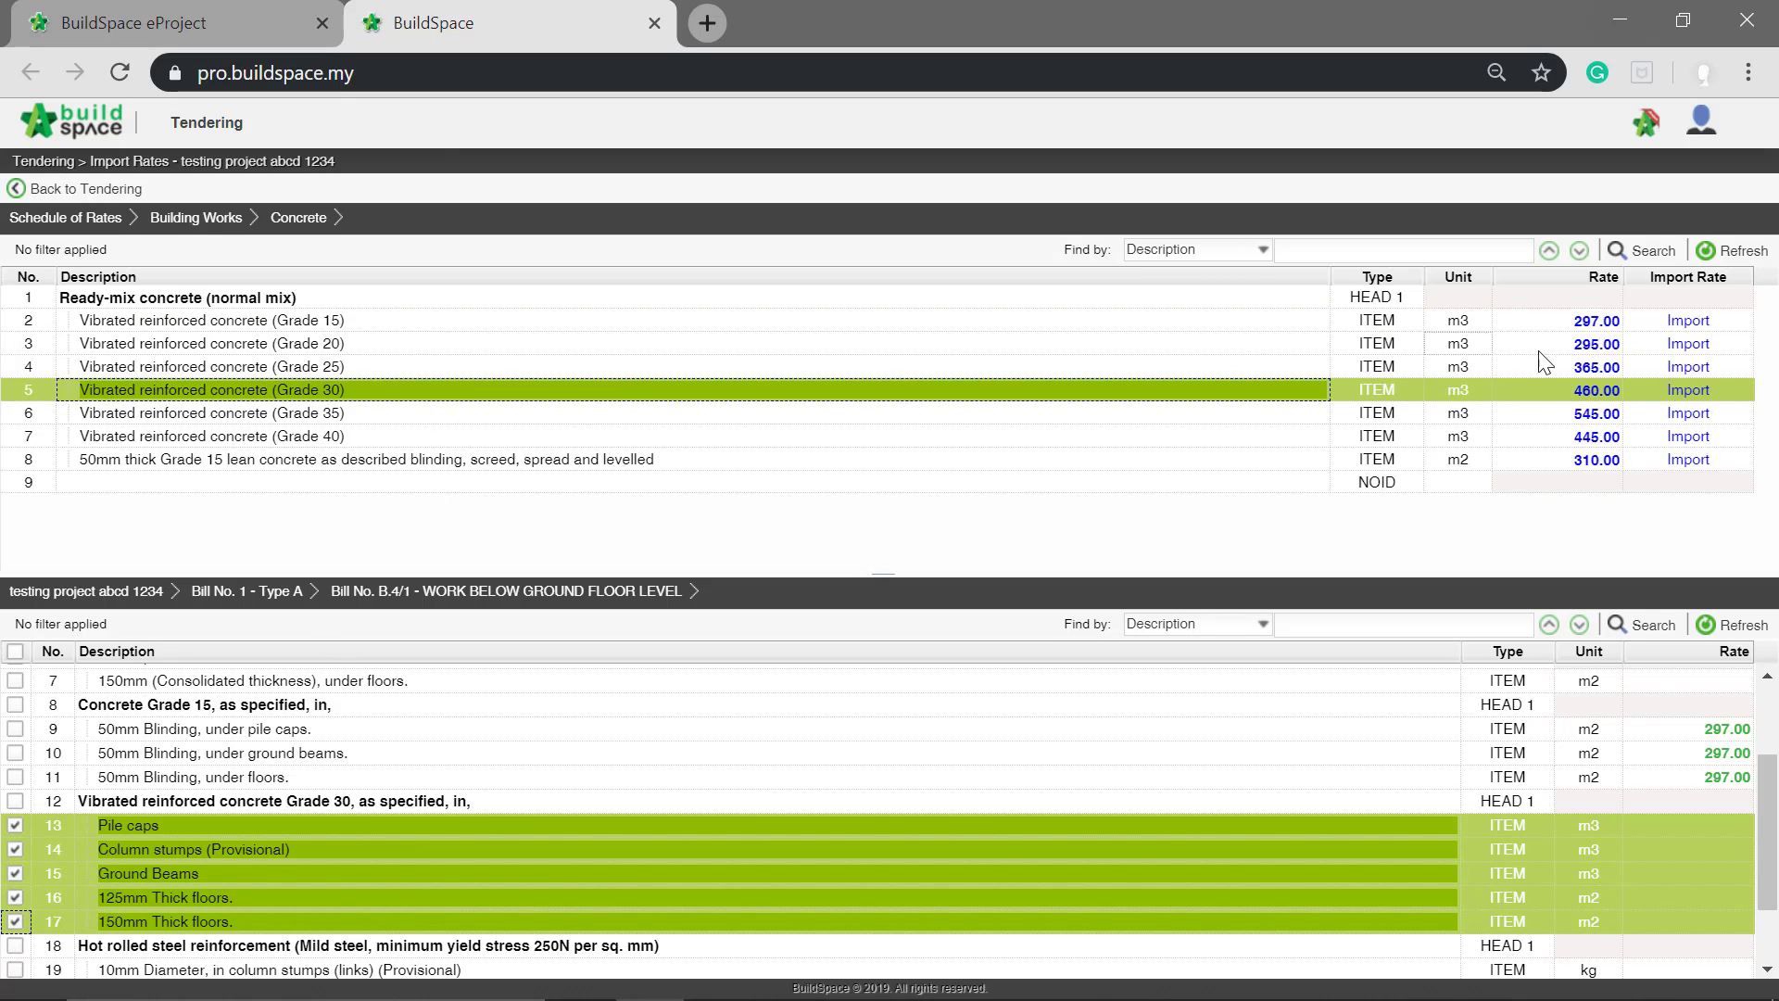
{"action": "left_click", "coordinate": [1682, 391]}
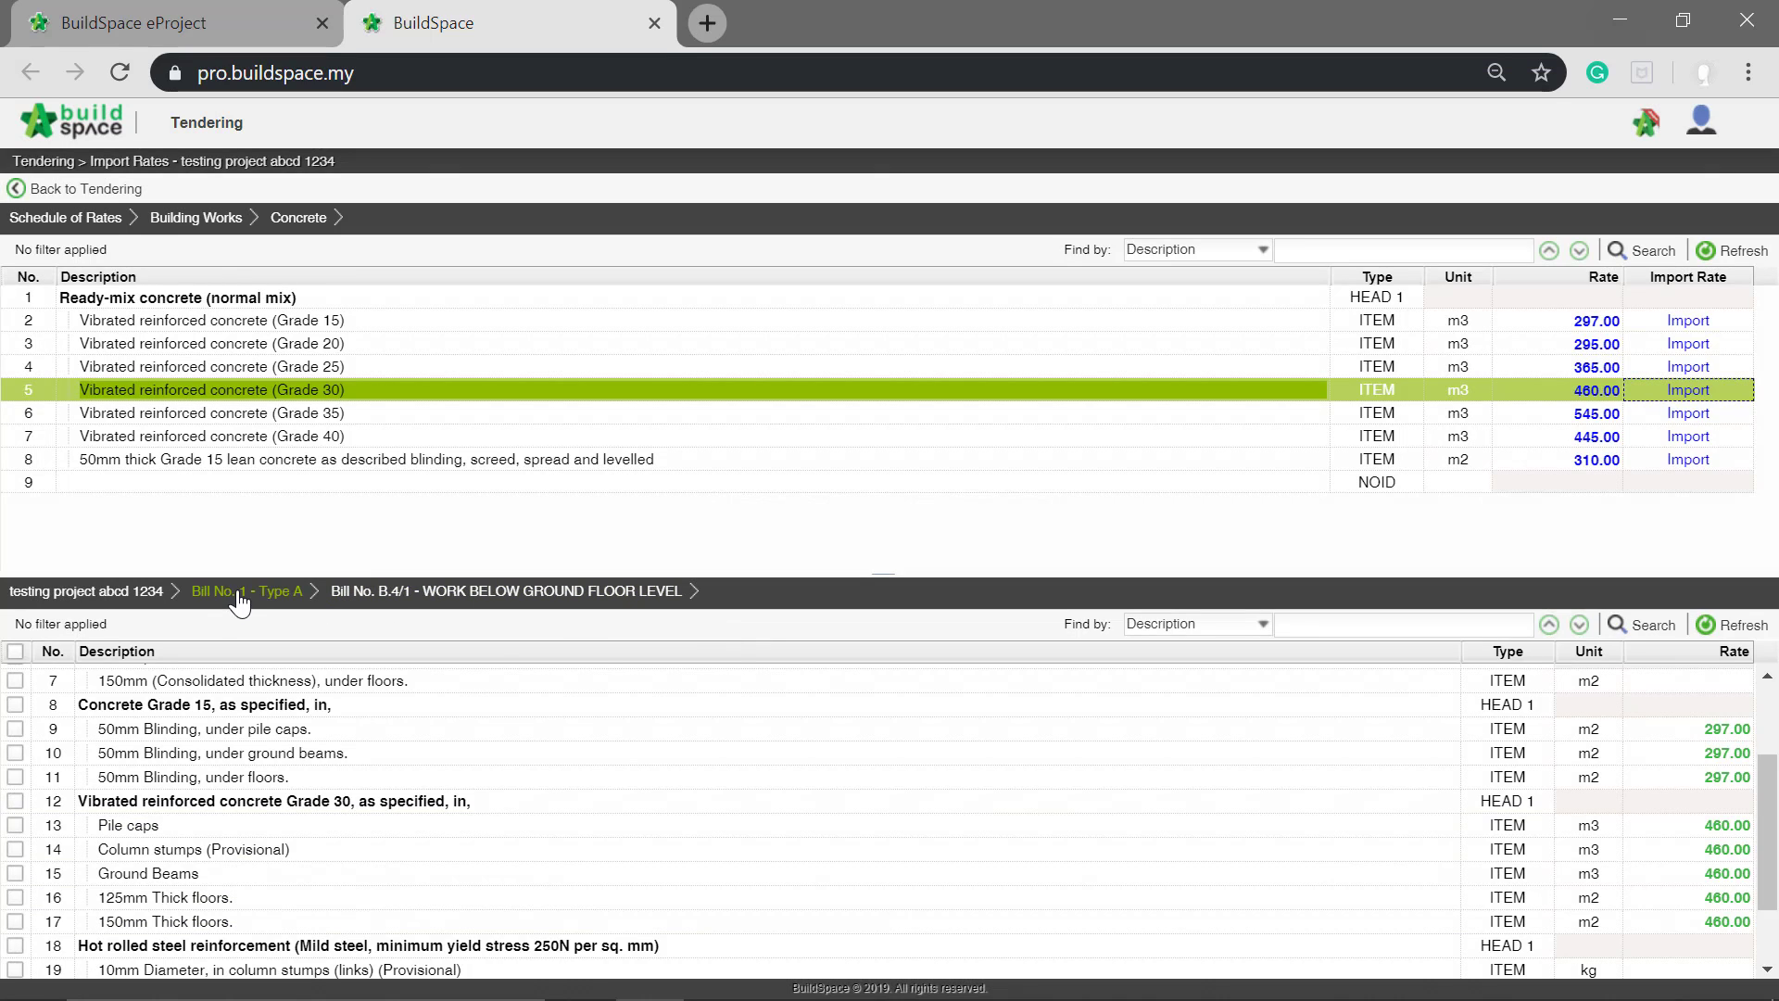
Step: Open Bill No. B.4/2 - FRAME of Type A and import the Grade 15 concrete rate into its Grade 15 Columns, Floor beams and Roof beams
{"action": "left_click", "coordinate": [239, 594]}
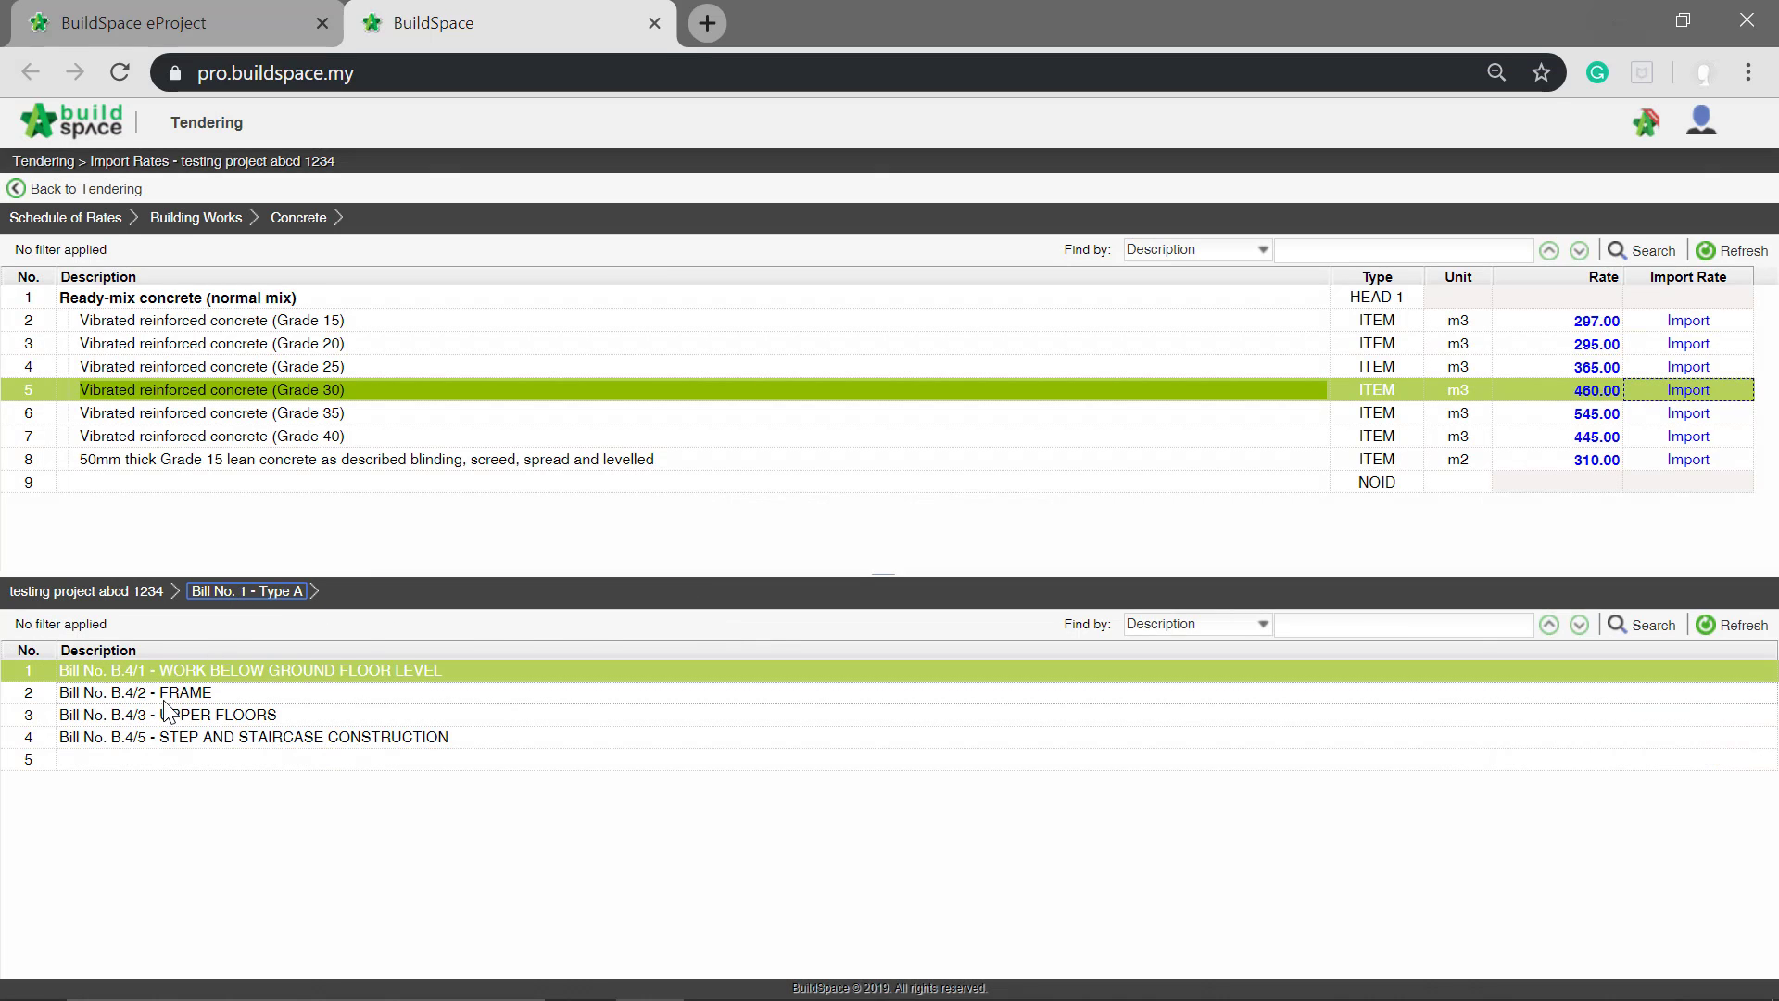
{"action": "left_click", "coordinate": [169, 698]}
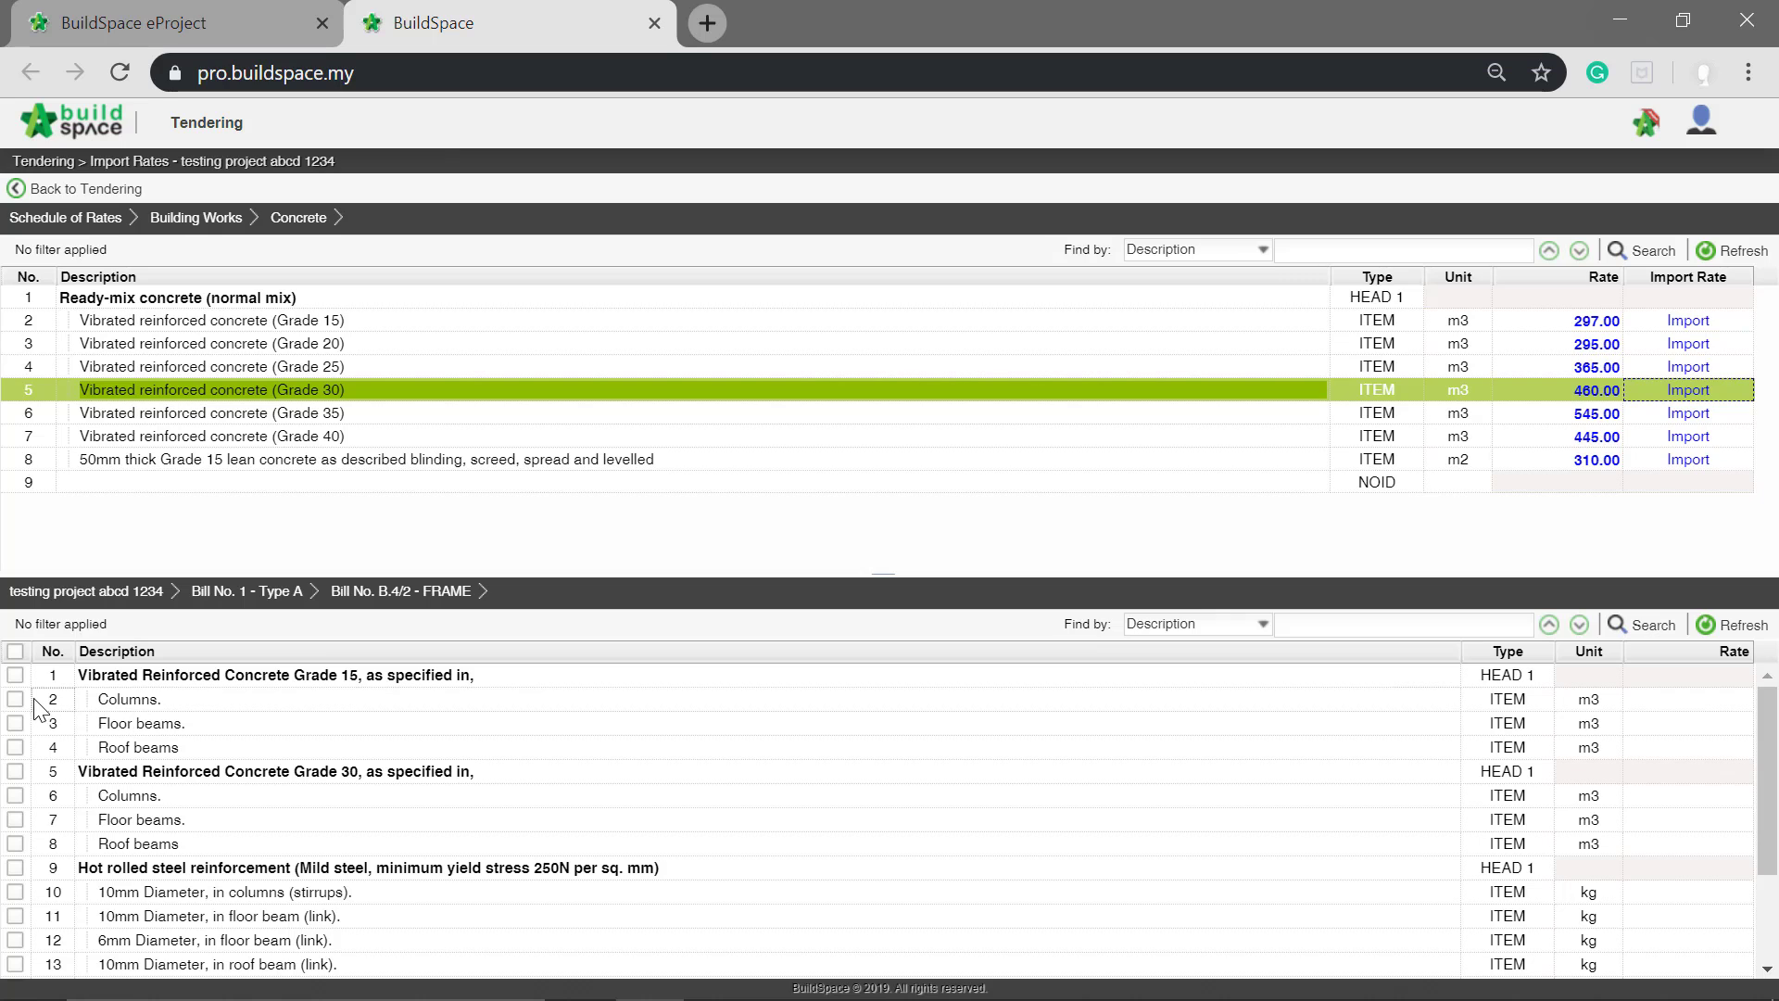
{"action": "left_click", "coordinate": [15, 699]}
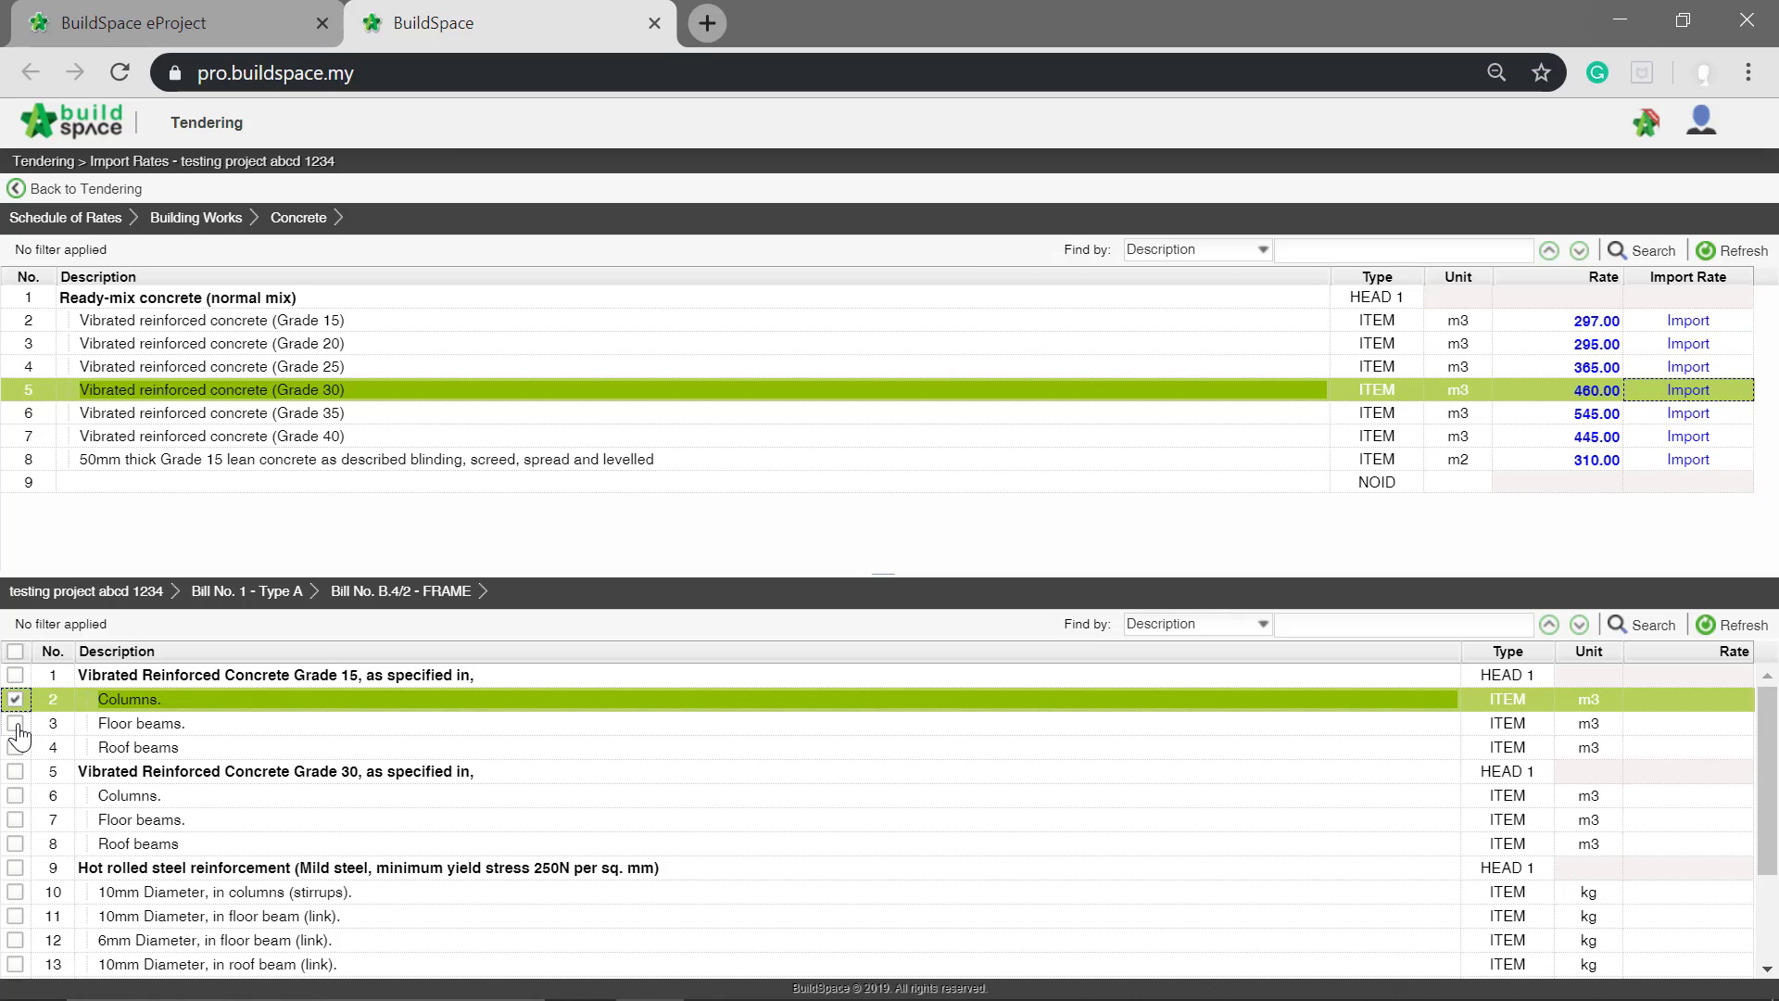
{"action": "left_click", "coordinate": [15, 723]}
{"action": "left_click", "coordinate": [15, 747]}
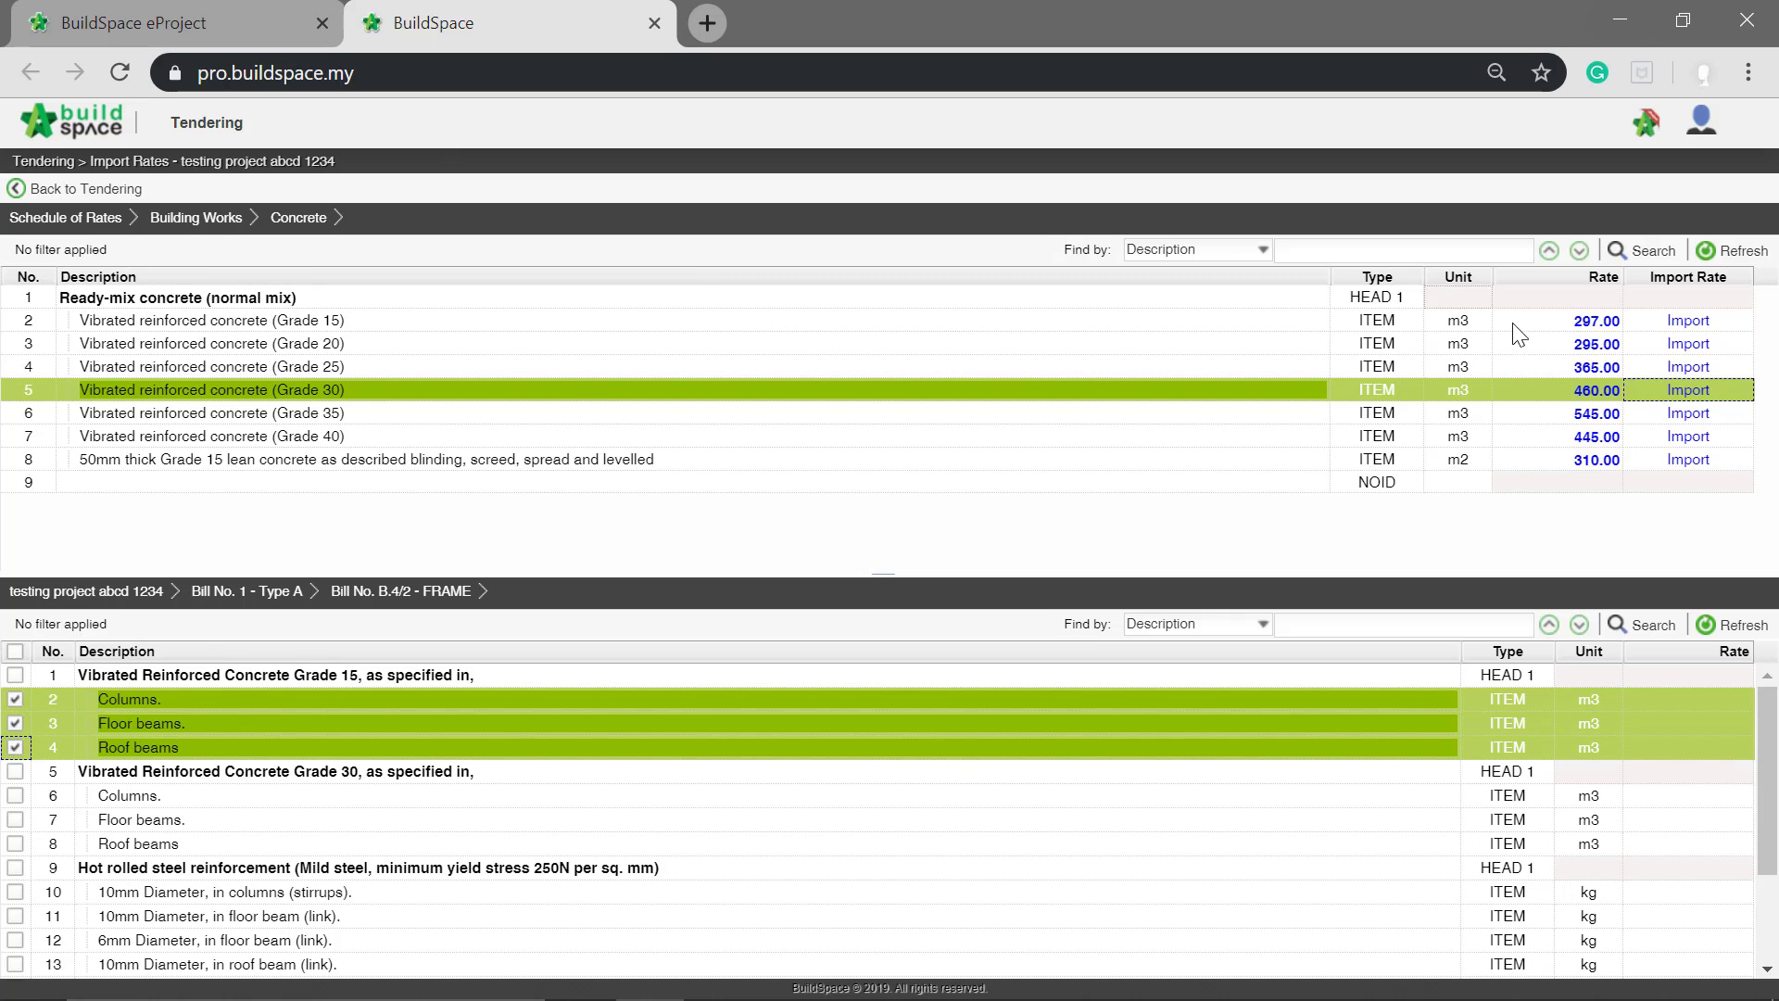
{"action": "left_click", "coordinate": [1689, 321]}
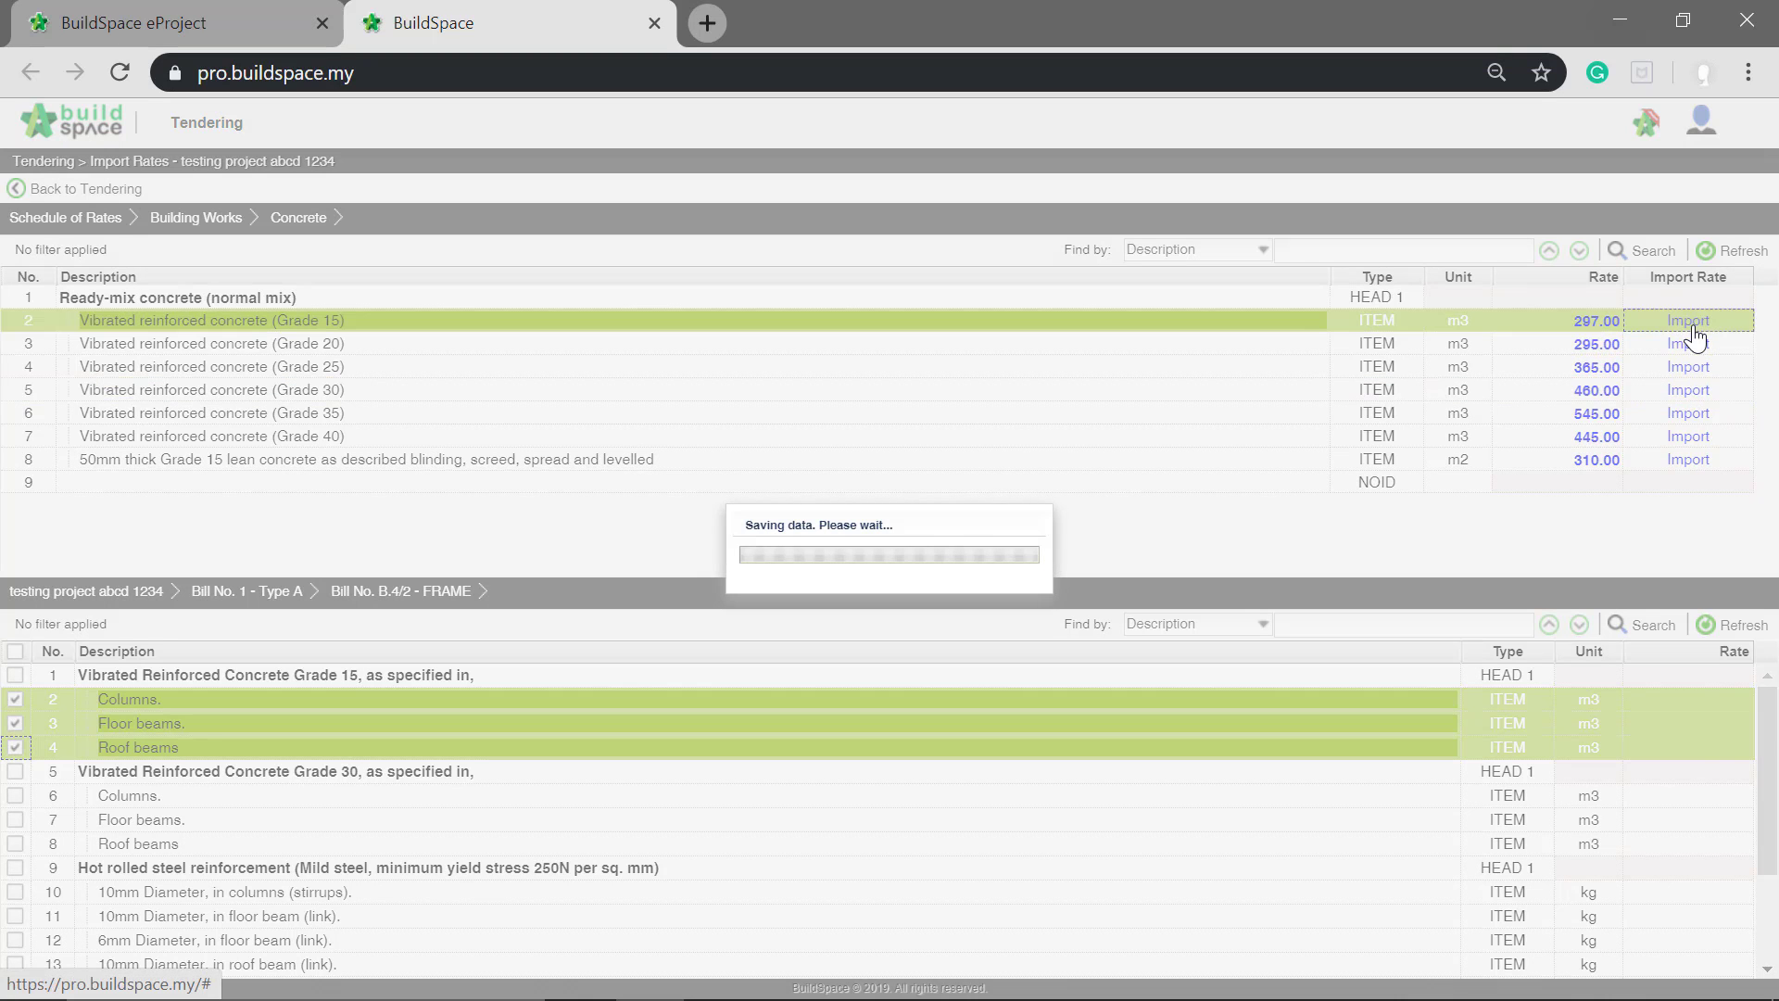
Step: Import the Vibrated reinforced concrete (Grade 30) rate into the Grade 30 Columns, Floor beams and Roof beams of the FRAME bill
{"action": "left_click", "coordinate": [14, 795]}
{"action": "left_click", "coordinate": [15, 820]}
{"action": "left_click", "coordinate": [15, 843]}
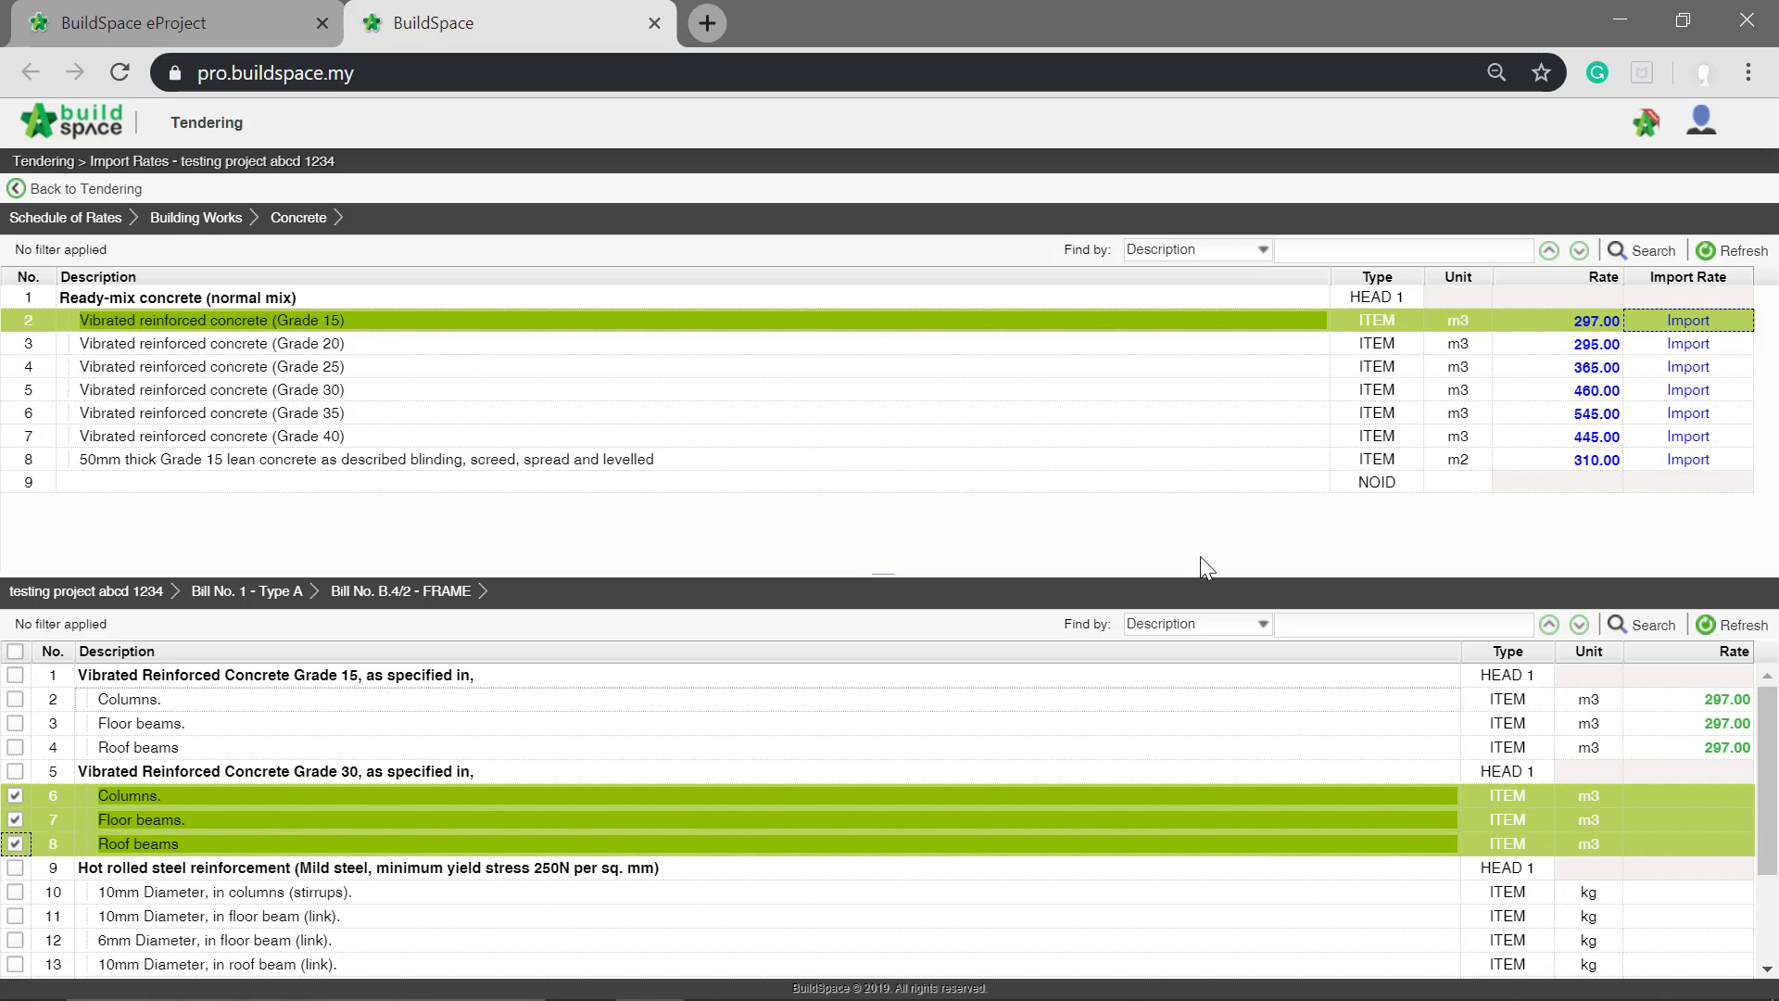
{"action": "left_click", "coordinate": [481, 393]}
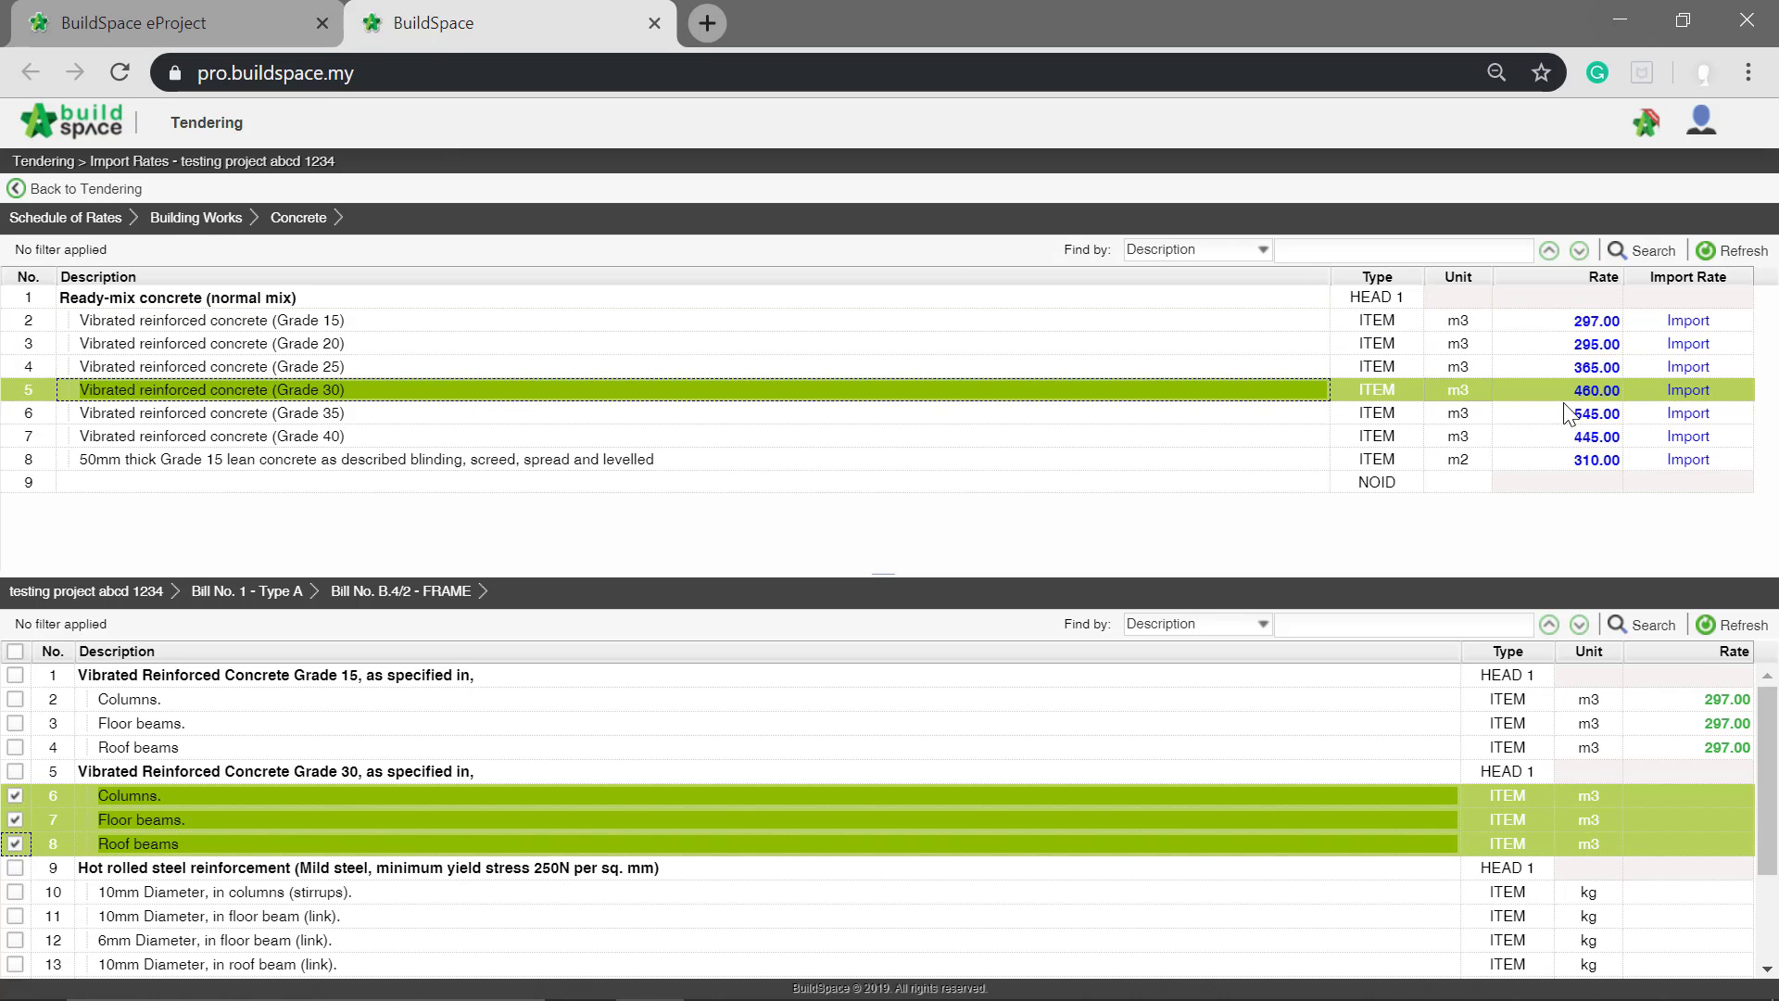
{"action": "left_click", "coordinate": [1689, 391]}
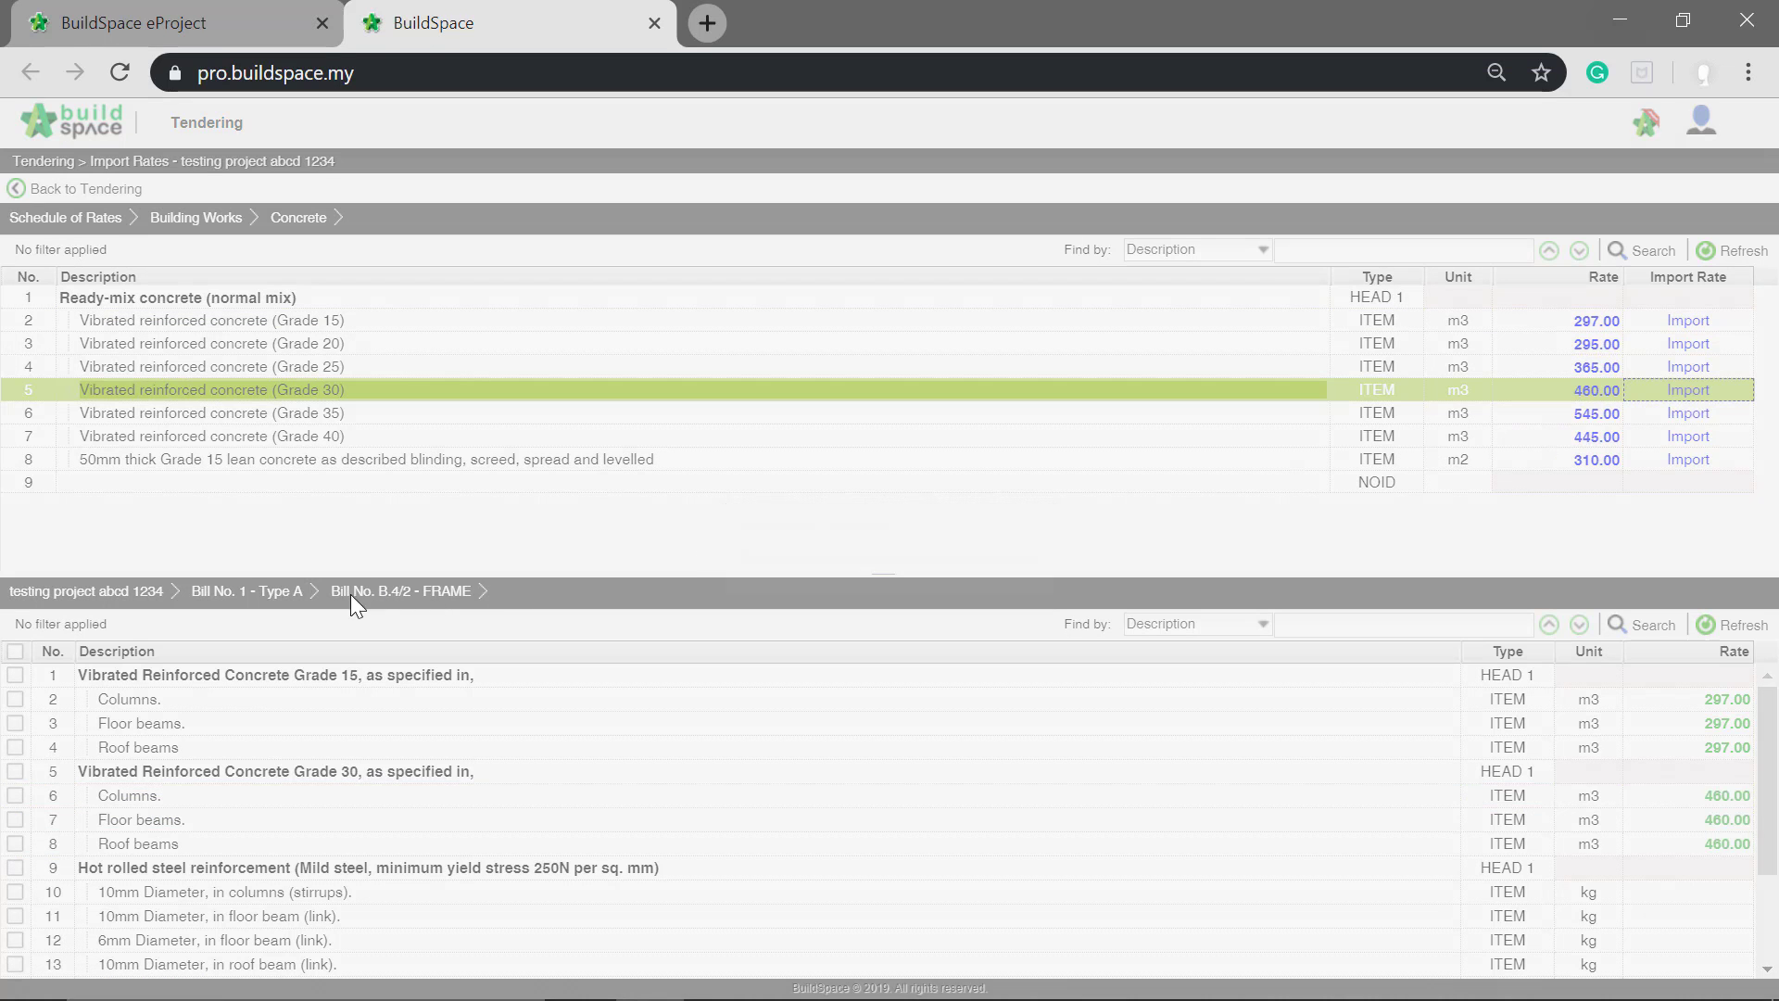
Step: Open Bill No. B.4/1 in Bill No. 2 - Type B and import the Grade 15 concrete rate into its three 50mm Blinding items
{"action": "left_click", "coordinate": [137, 600]}
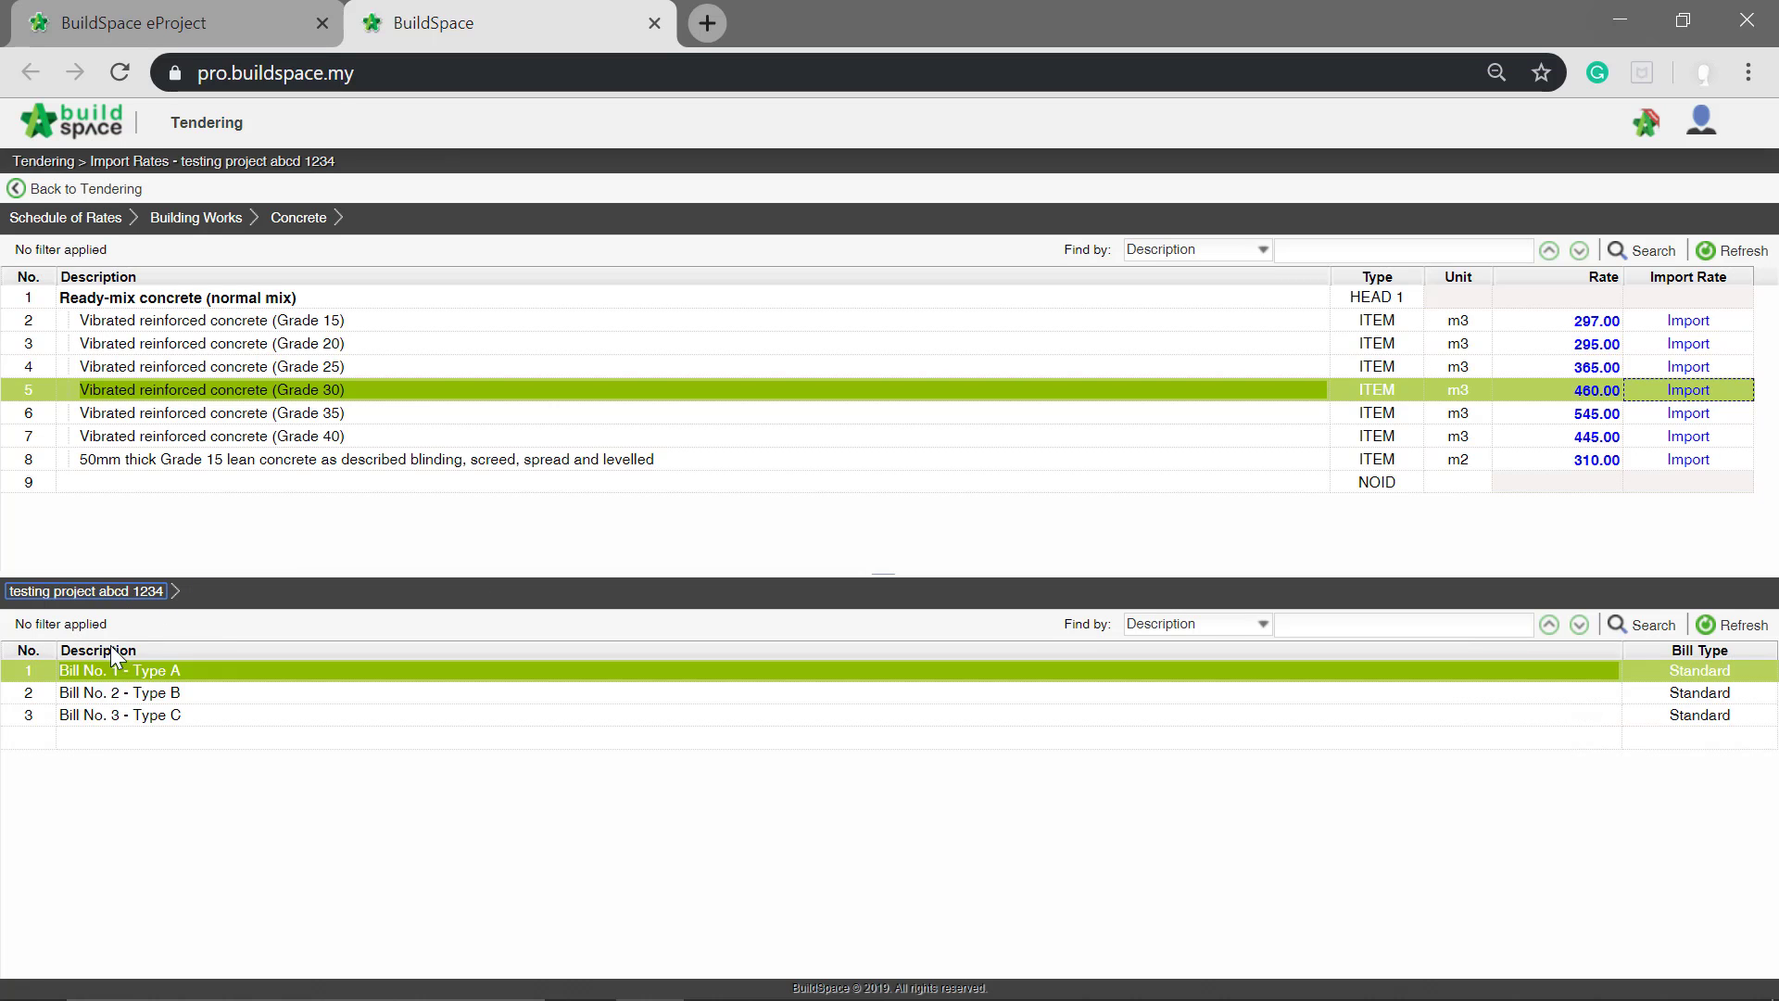
{"action": "double_click", "coordinate": [101, 697]}
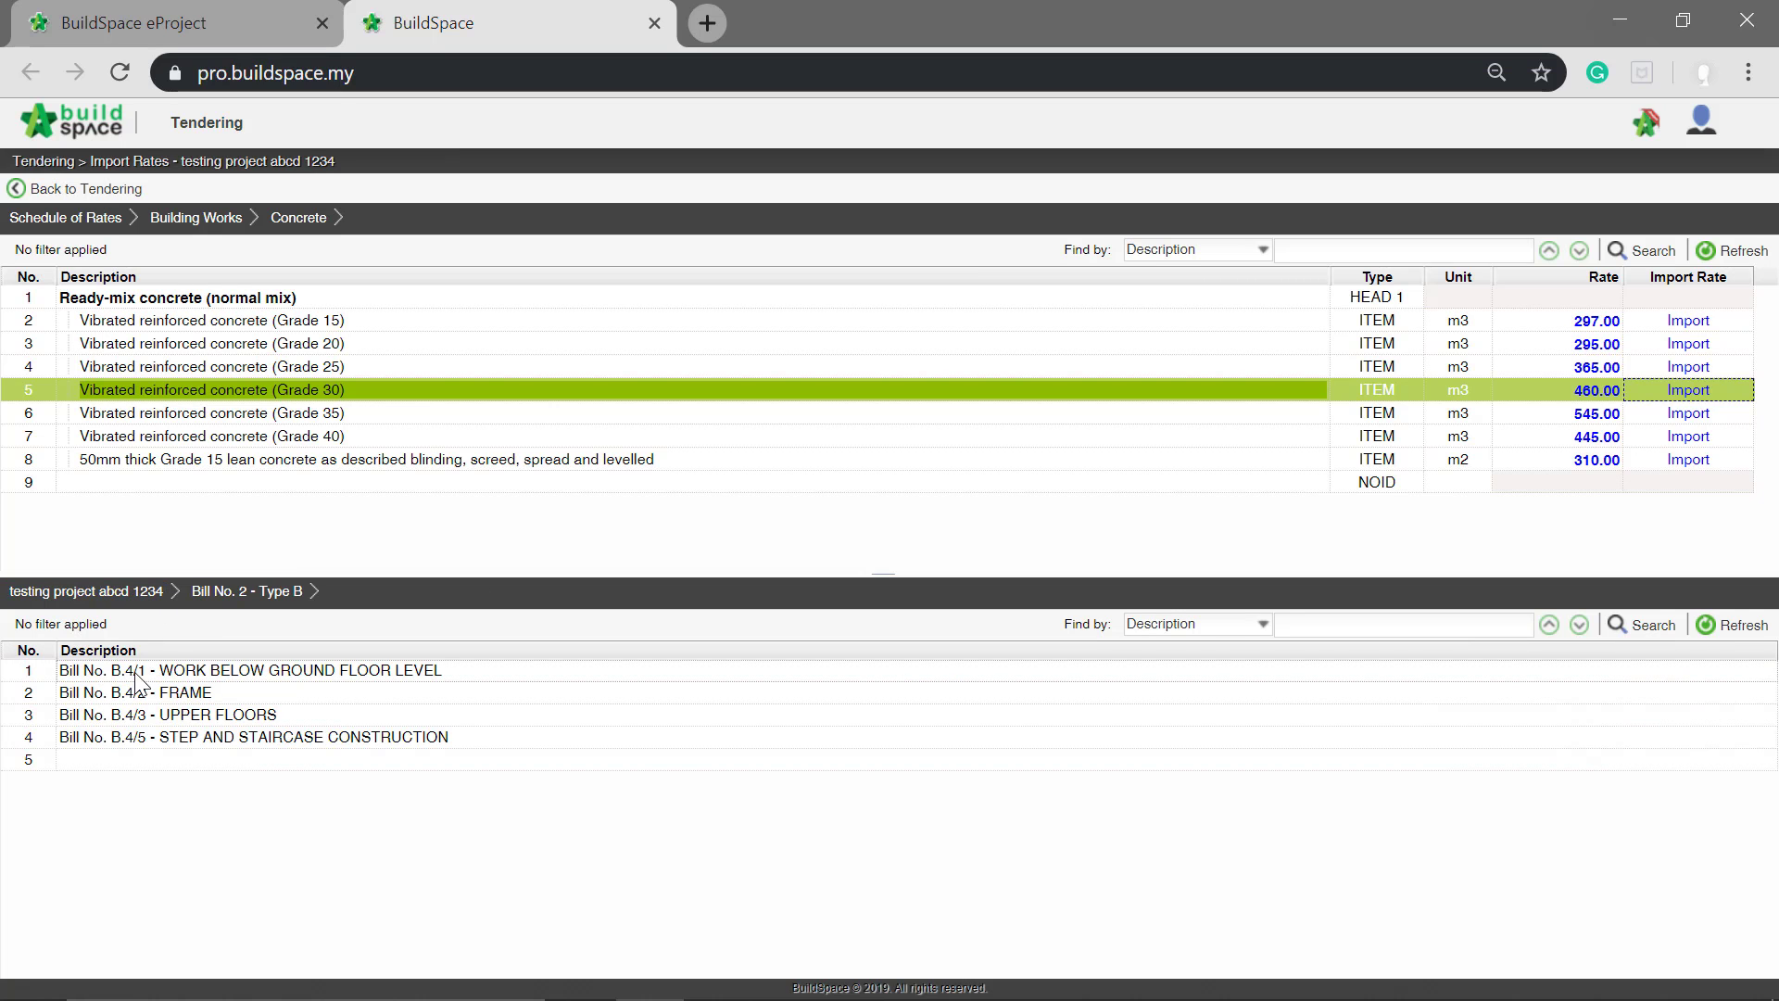
{"action": "double_click", "coordinate": [135, 671]}
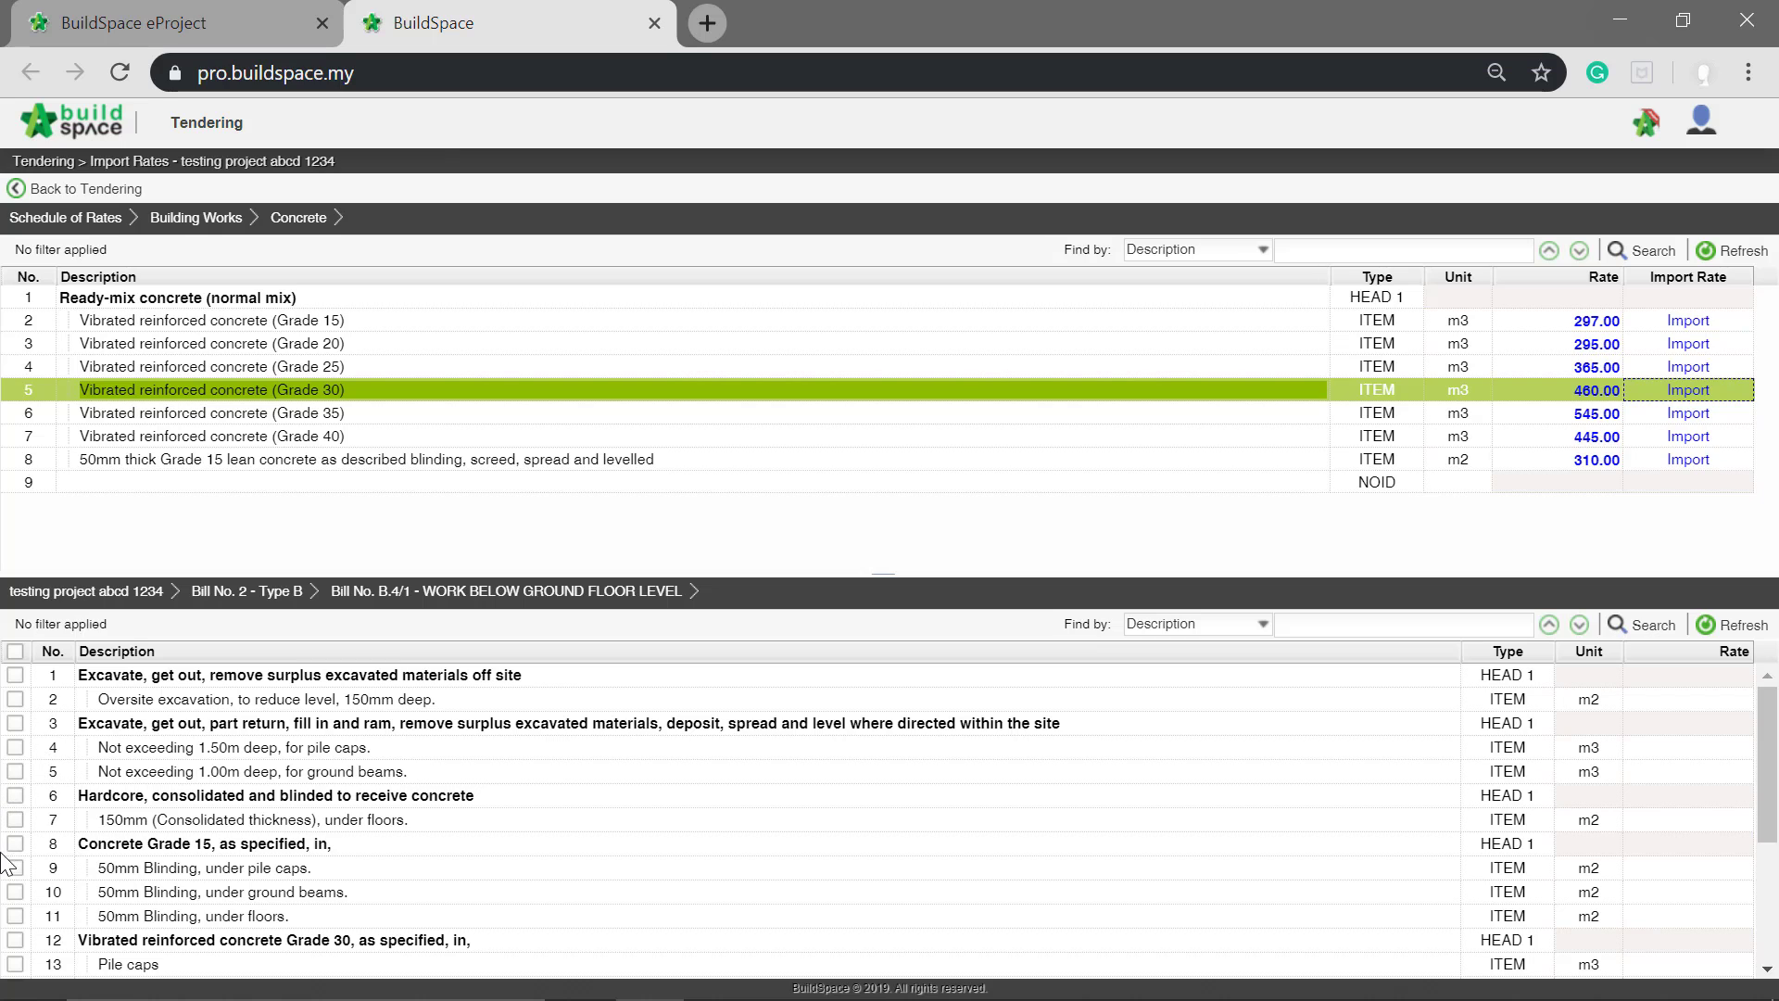
{"action": "left_click", "coordinate": [13, 870]}
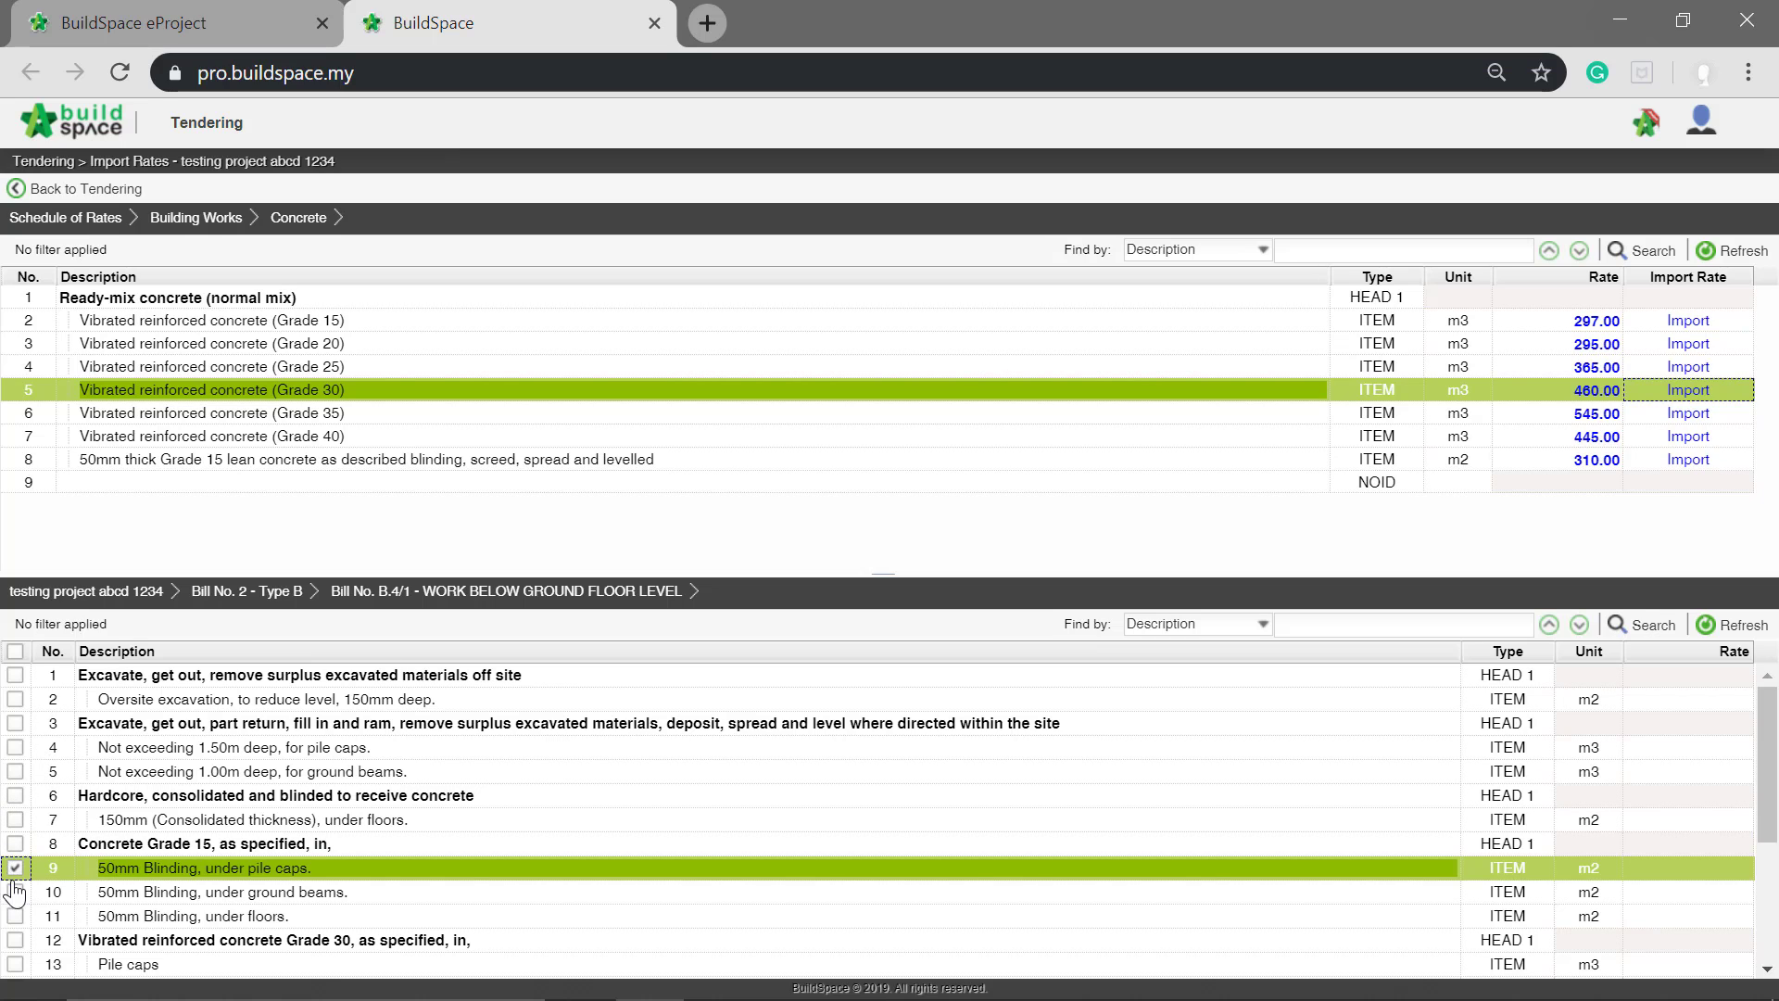
{"action": "left_click", "coordinate": [14, 892]}
{"action": "left_click", "coordinate": [14, 917]}
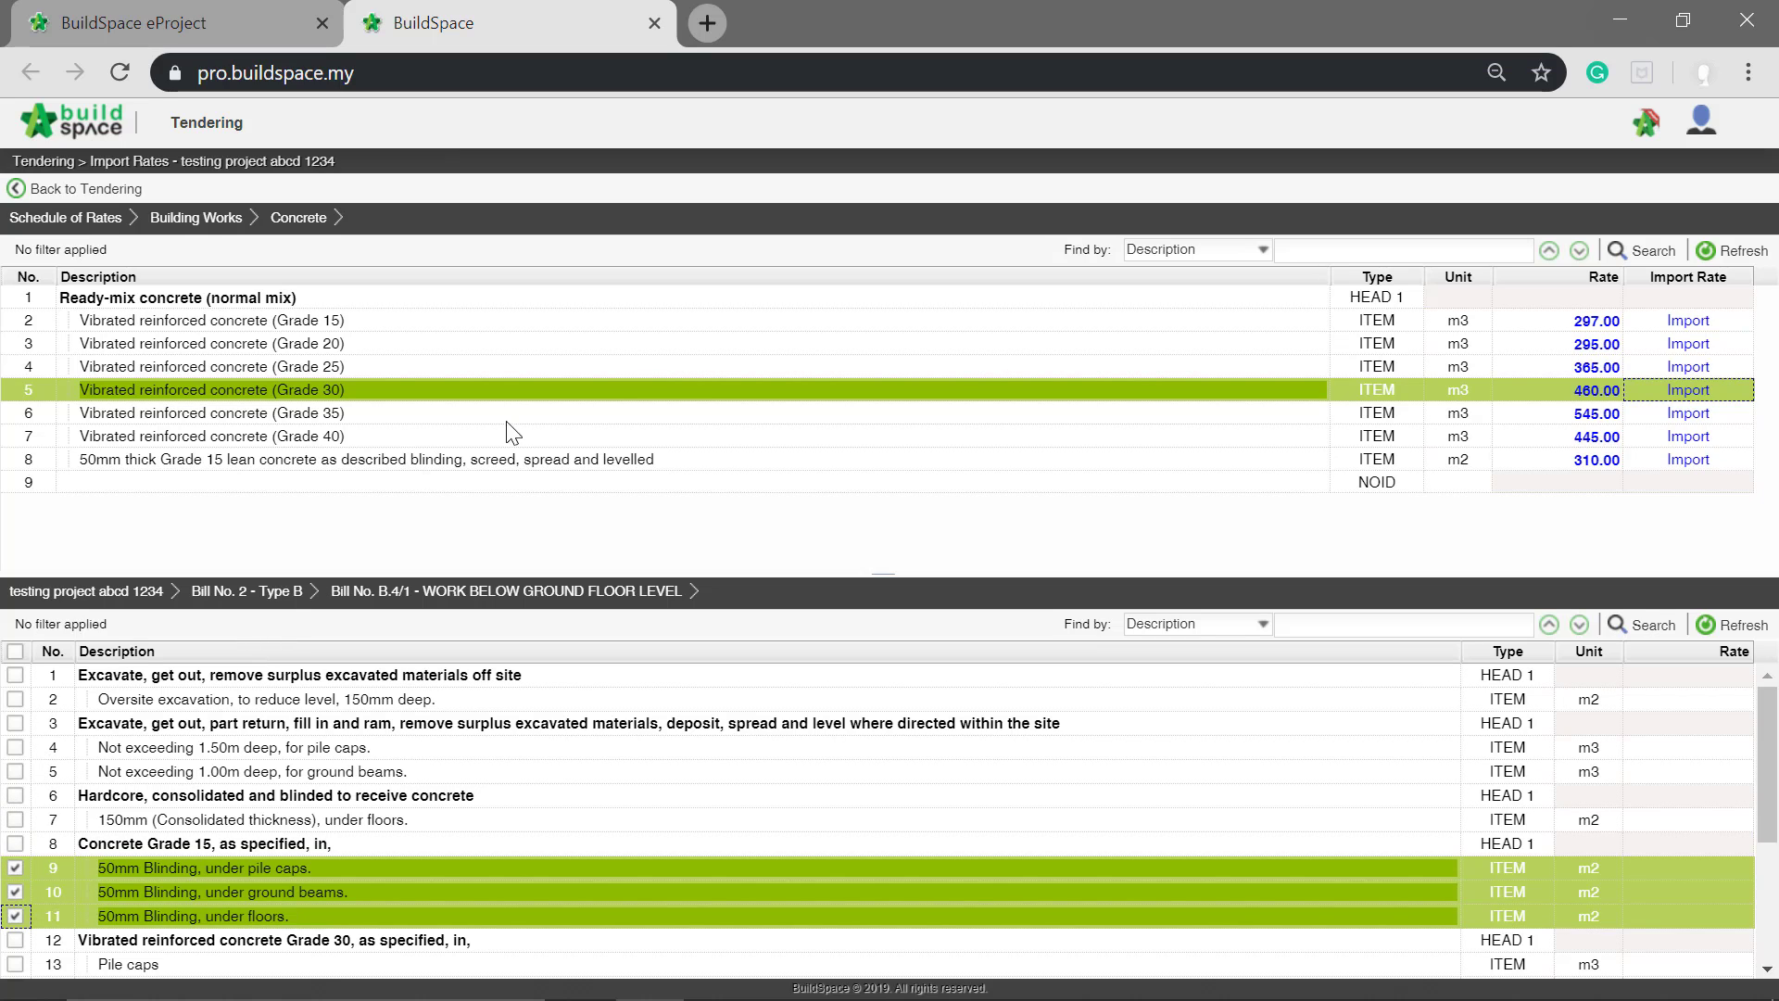
{"action": "left_click", "coordinate": [894, 322]}
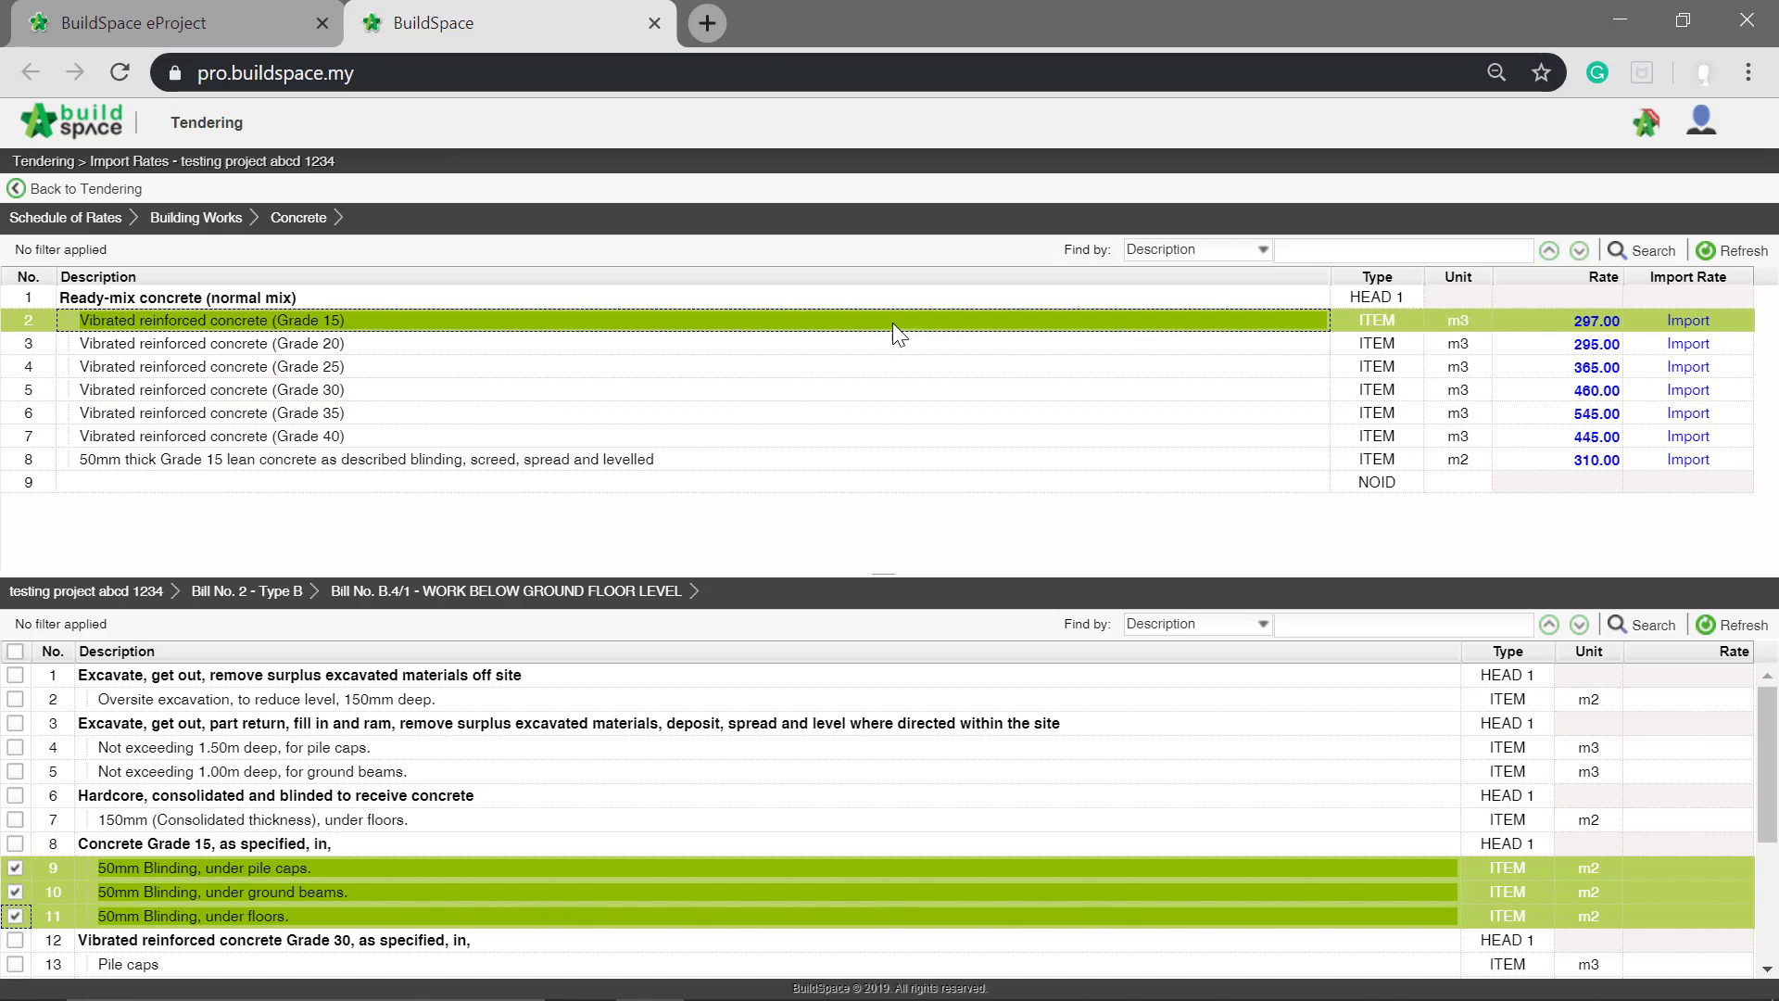
{"action": "left_click", "coordinate": [1685, 321]}
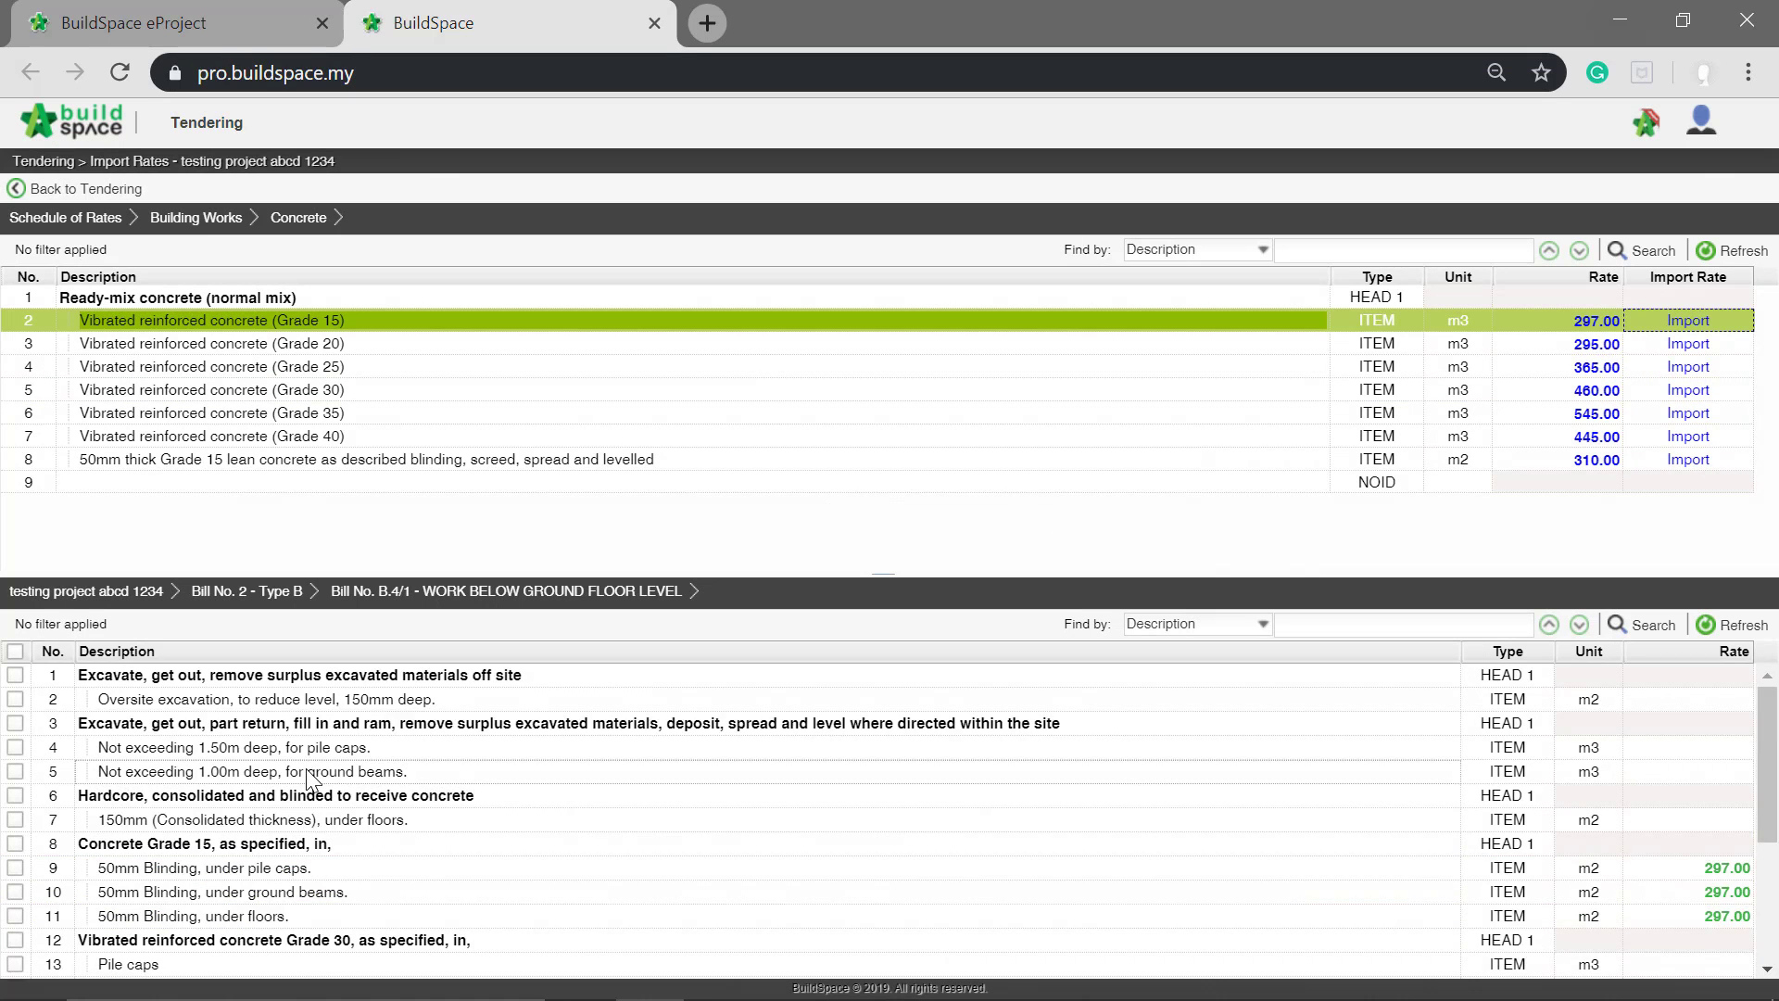
Step: Import the Grade 30 concrete rate into Type B's five Grade 30 items, from Pile caps to 150mm Thick floors
{"action": "scroll", "coordinate": [278, 797], "scroll_direction": "down", "scroll_amount": 3}
{"action": "left_click", "coordinate": [16, 729]}
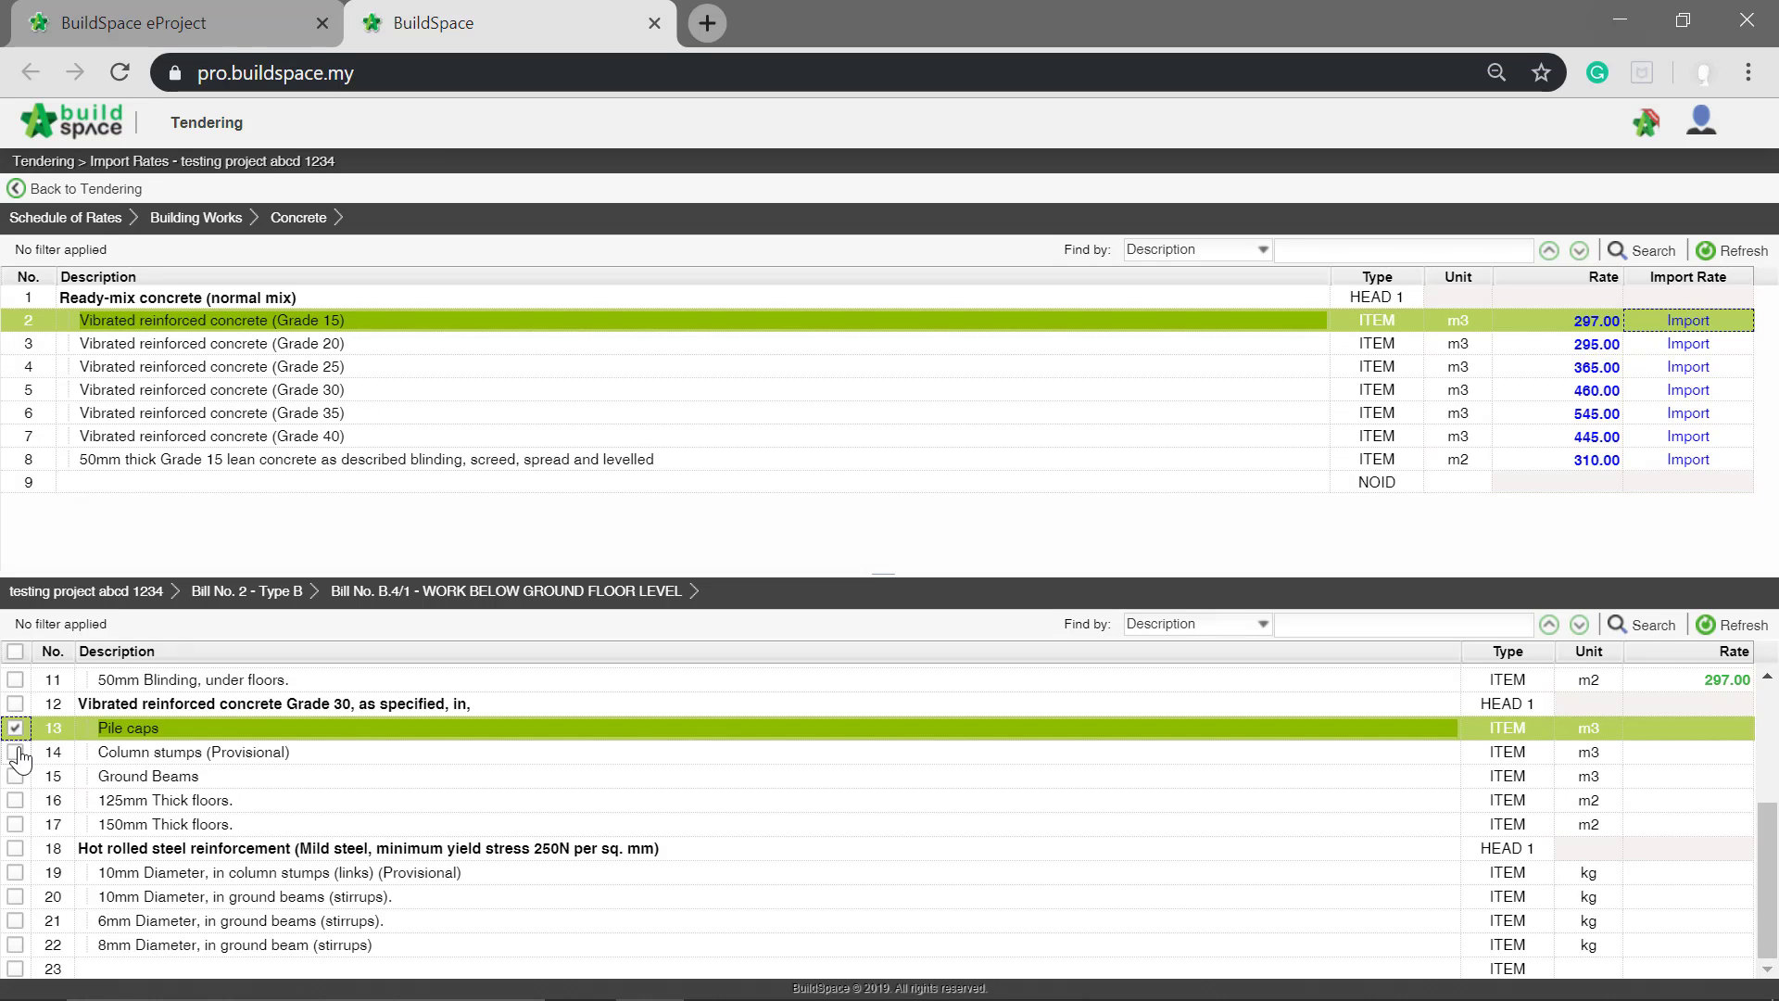
{"action": "left_click", "coordinate": [15, 753]}
{"action": "left_click", "coordinate": [14, 776]}
{"action": "left_click", "coordinate": [14, 801]}
{"action": "left_click", "coordinate": [15, 824]}
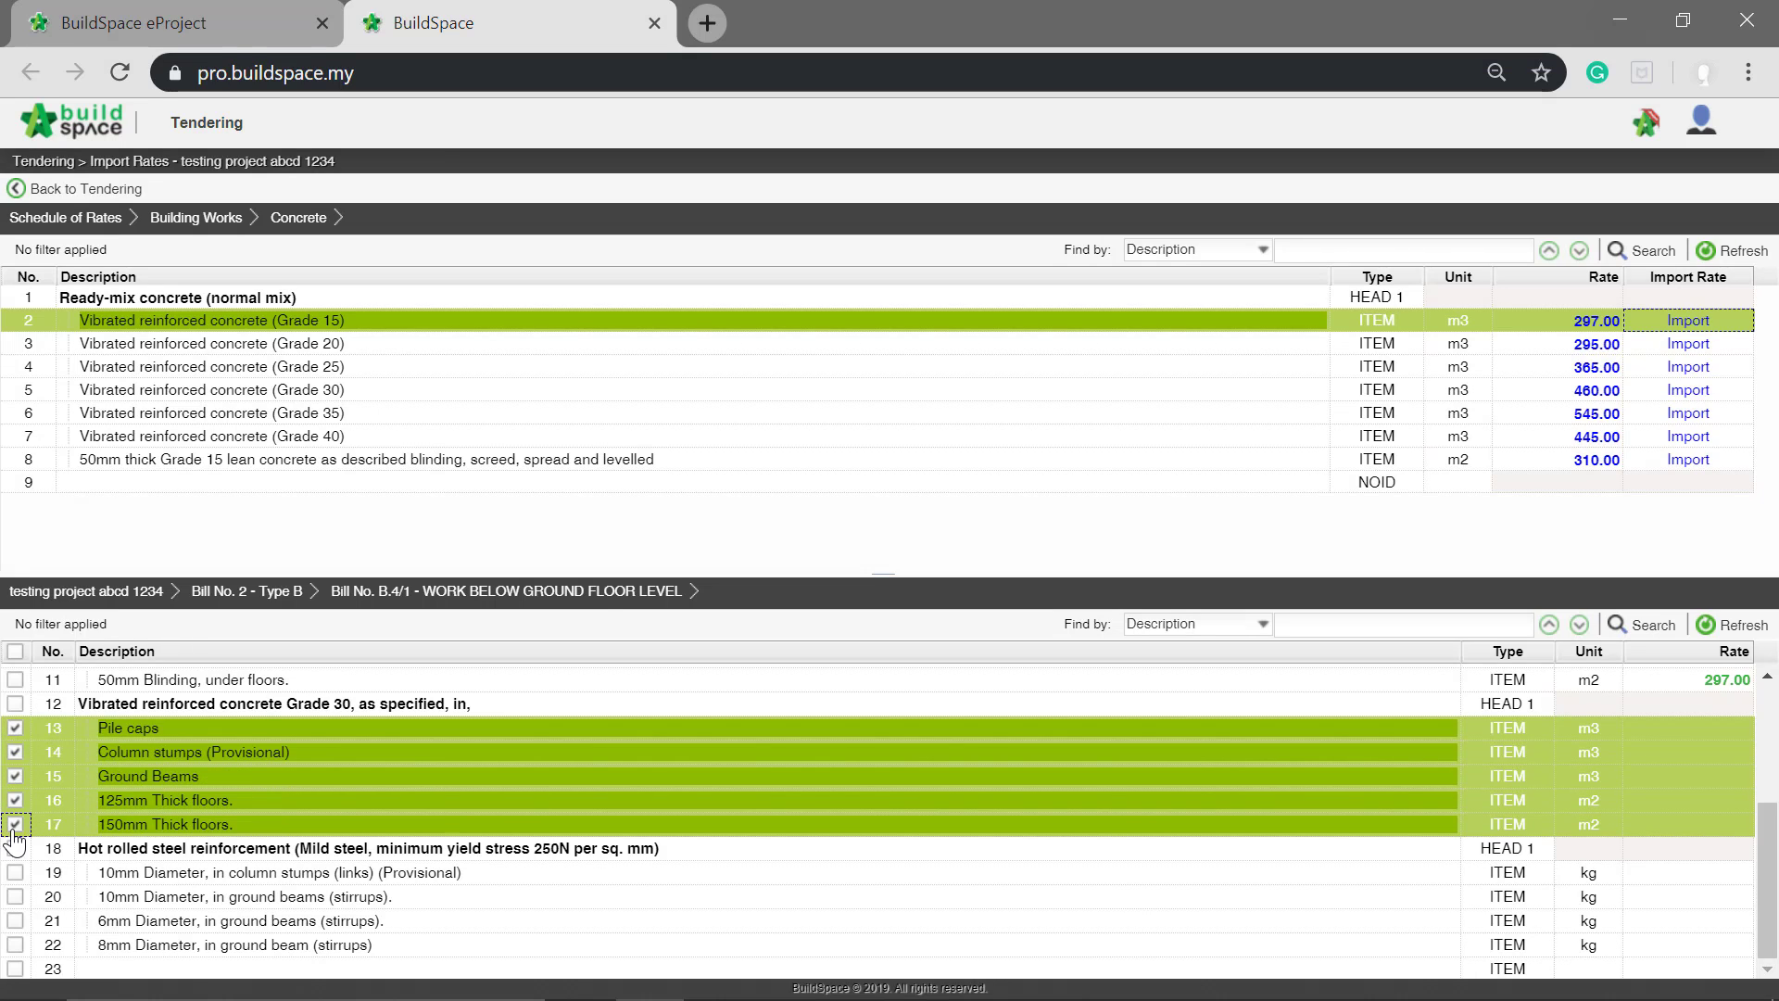
{"action": "left_click", "coordinate": [603, 390]}
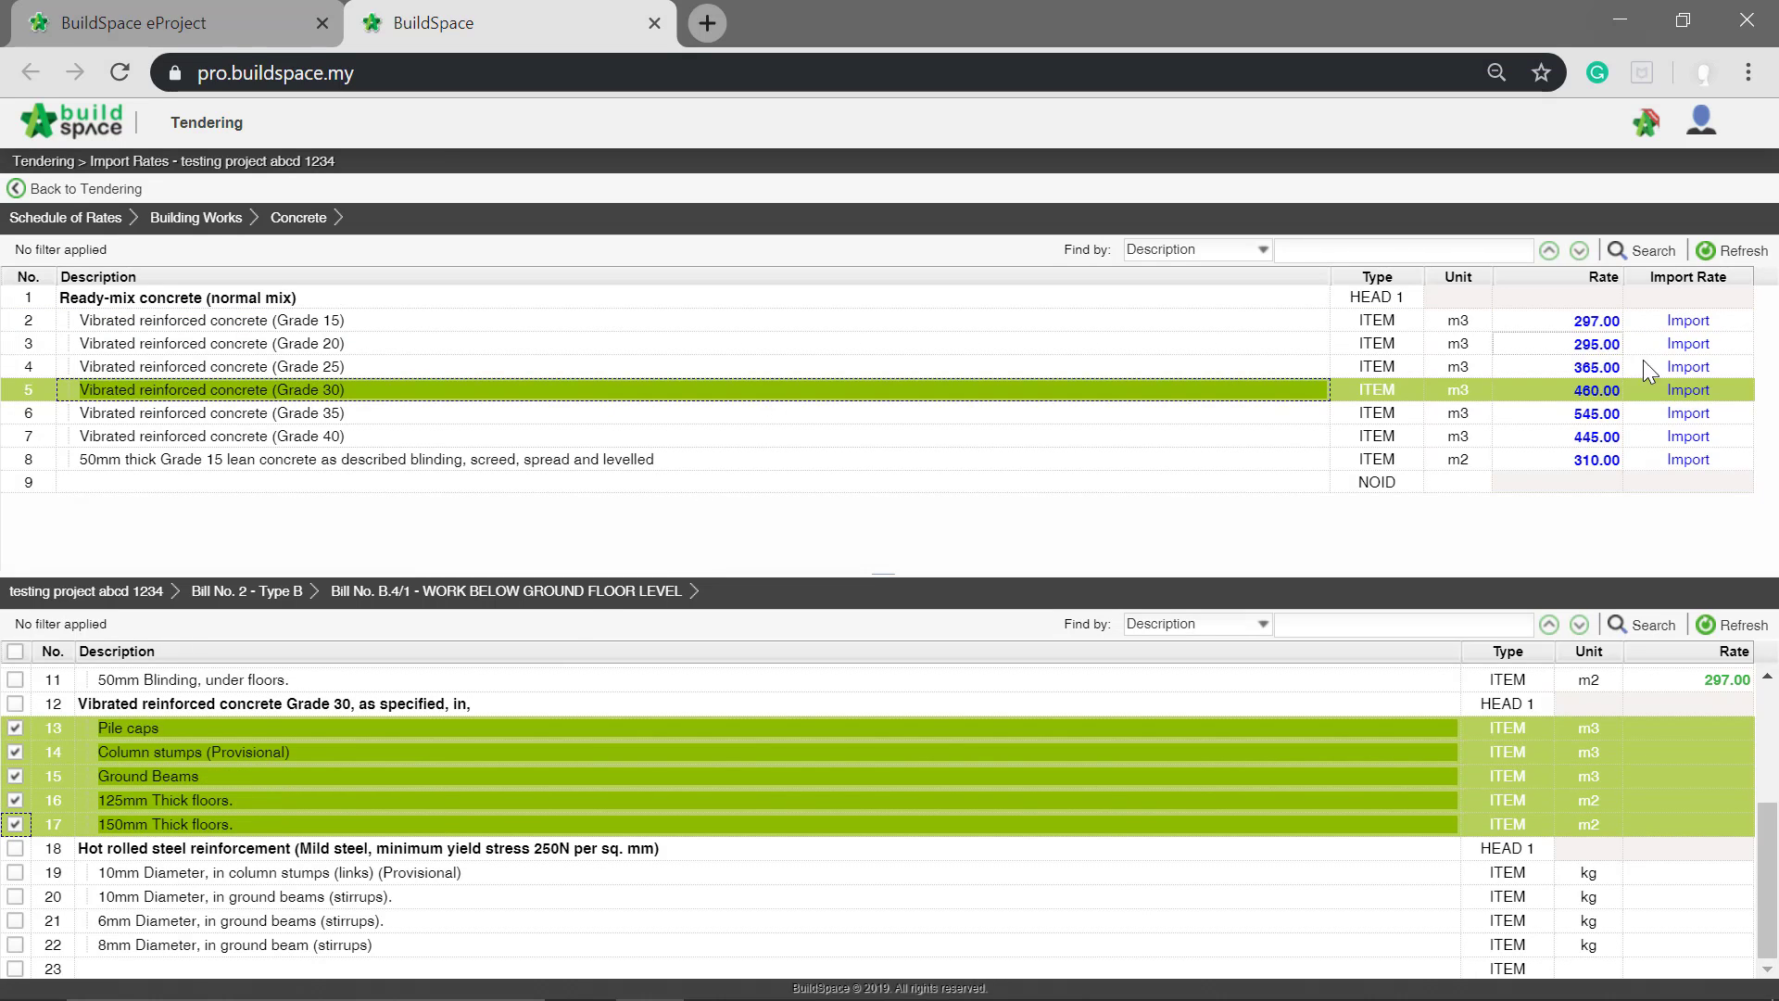
{"action": "left_click", "coordinate": [1679, 393]}
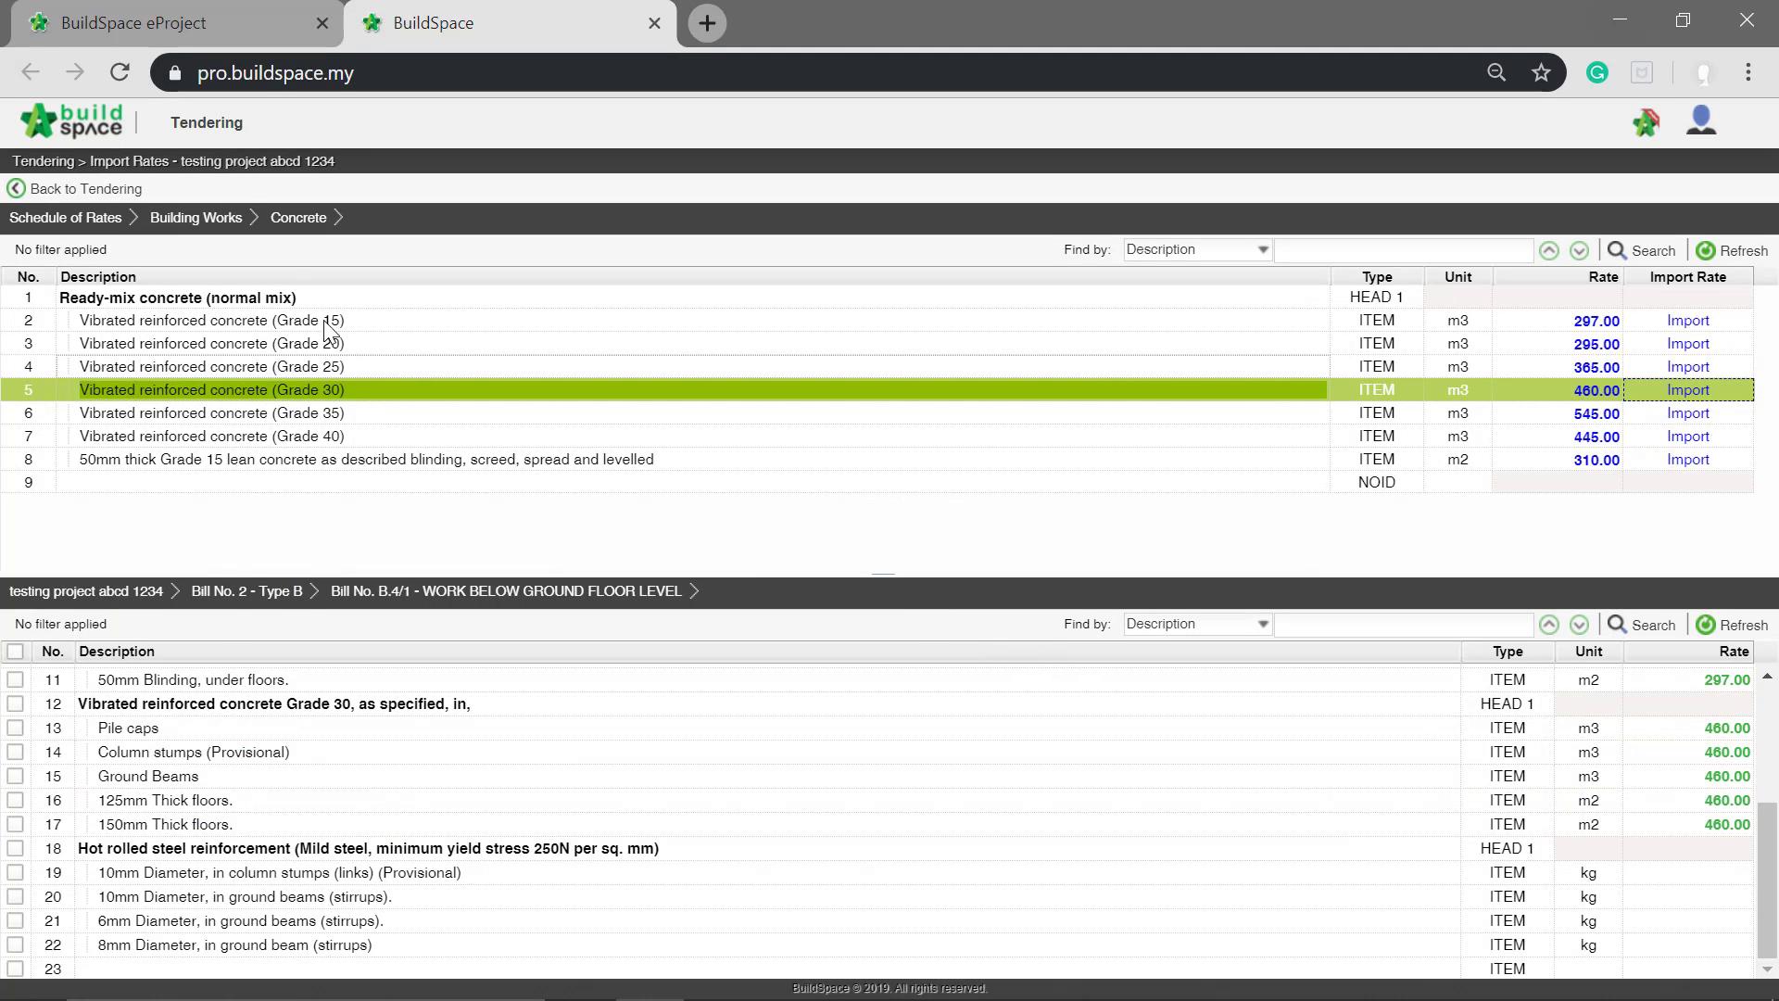
Step: Leave Import Rates, open the project's Resource Analysis and review the Material, Labour and Plant total costs
{"action": "left_click", "coordinate": [126, 195]}
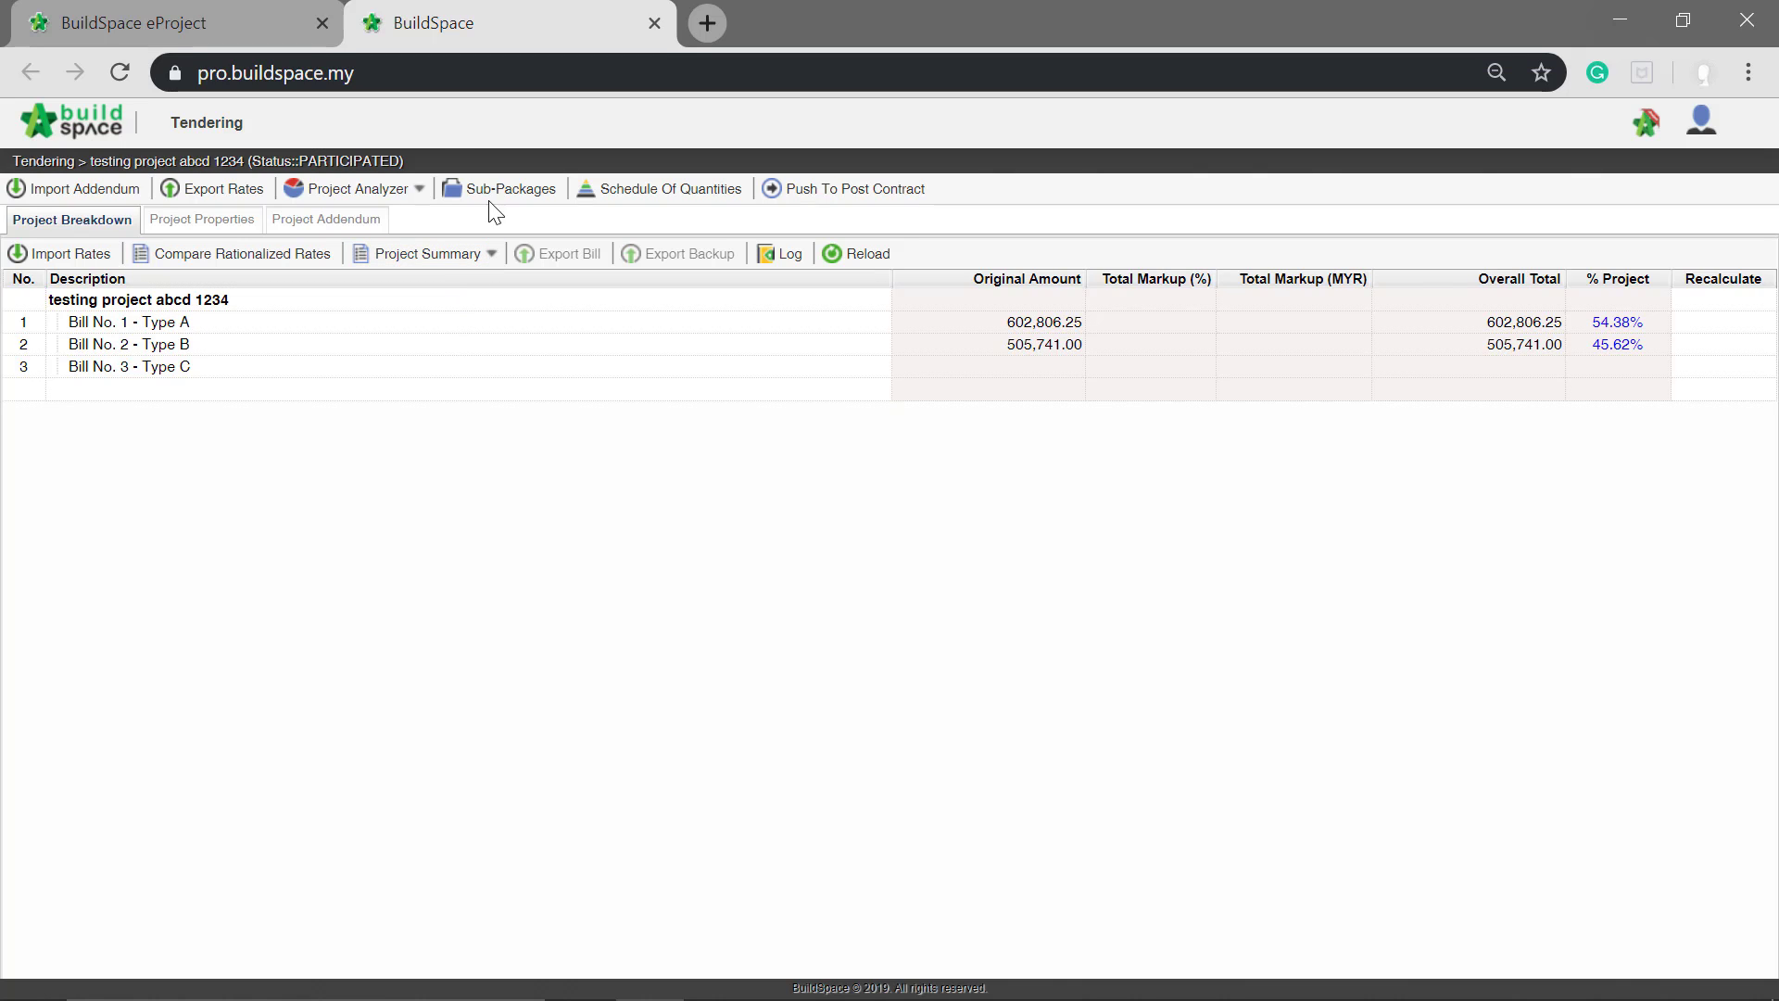
{"action": "left_click", "coordinate": [385, 190]}
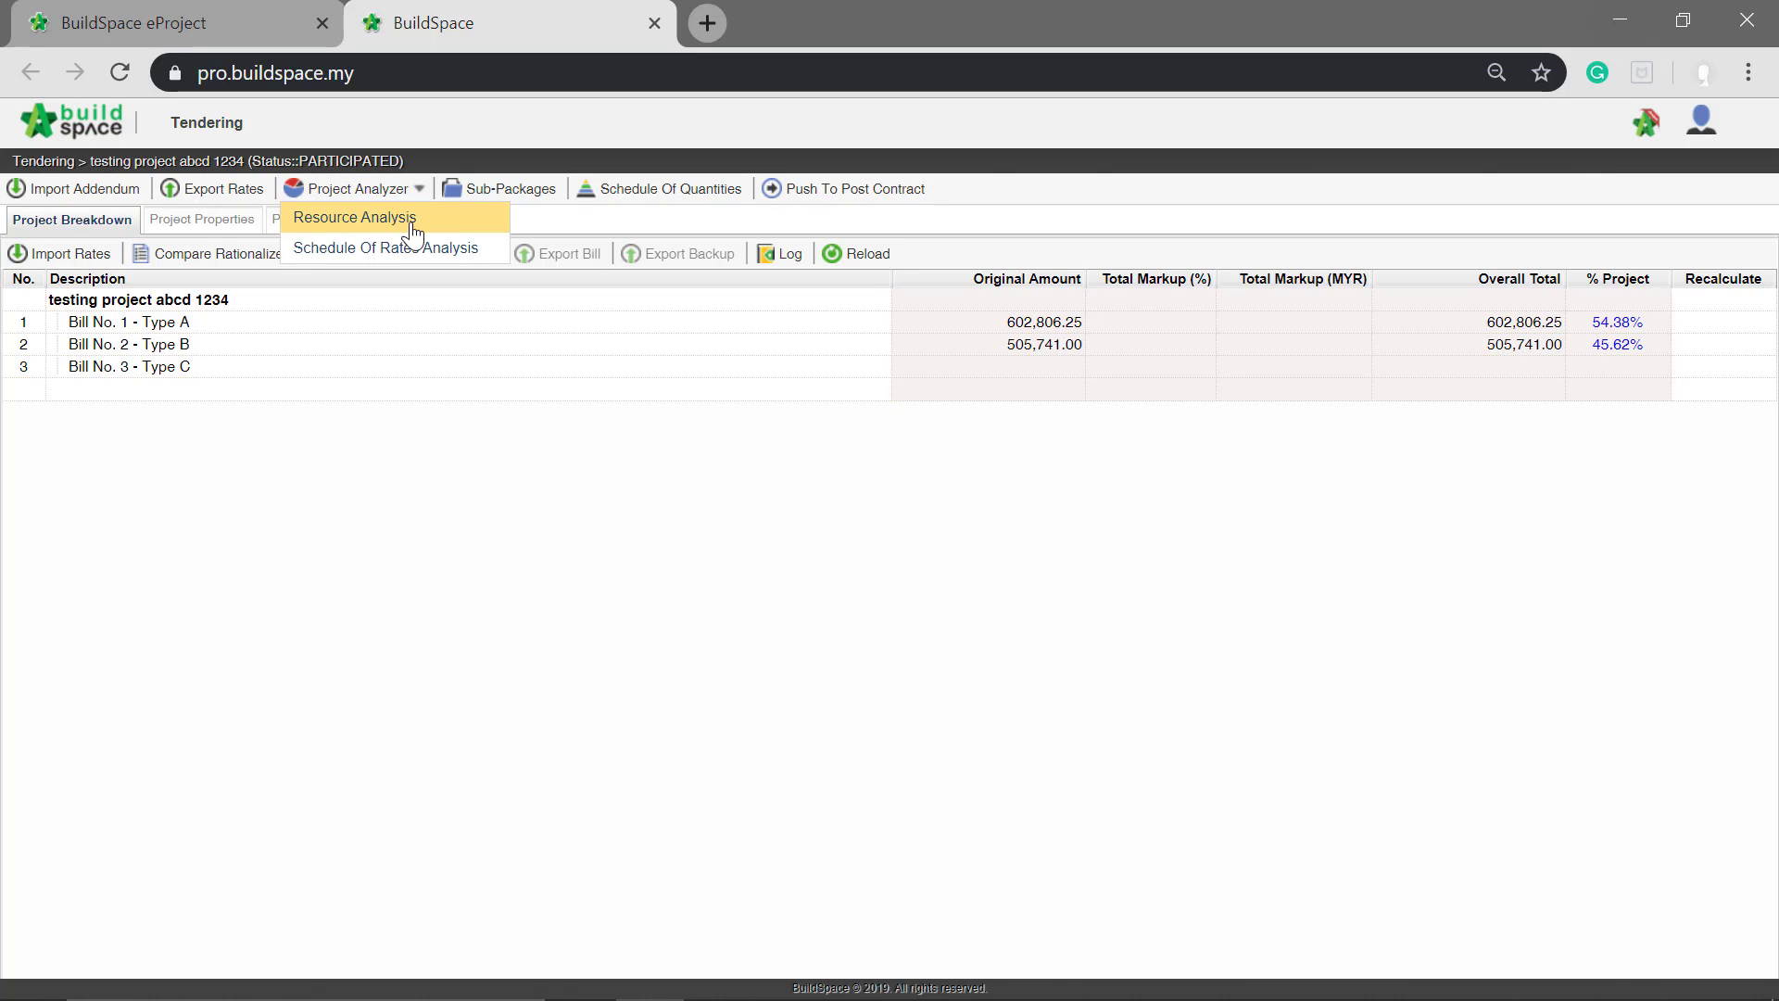
{"action": "left_click", "coordinate": [366, 222]}
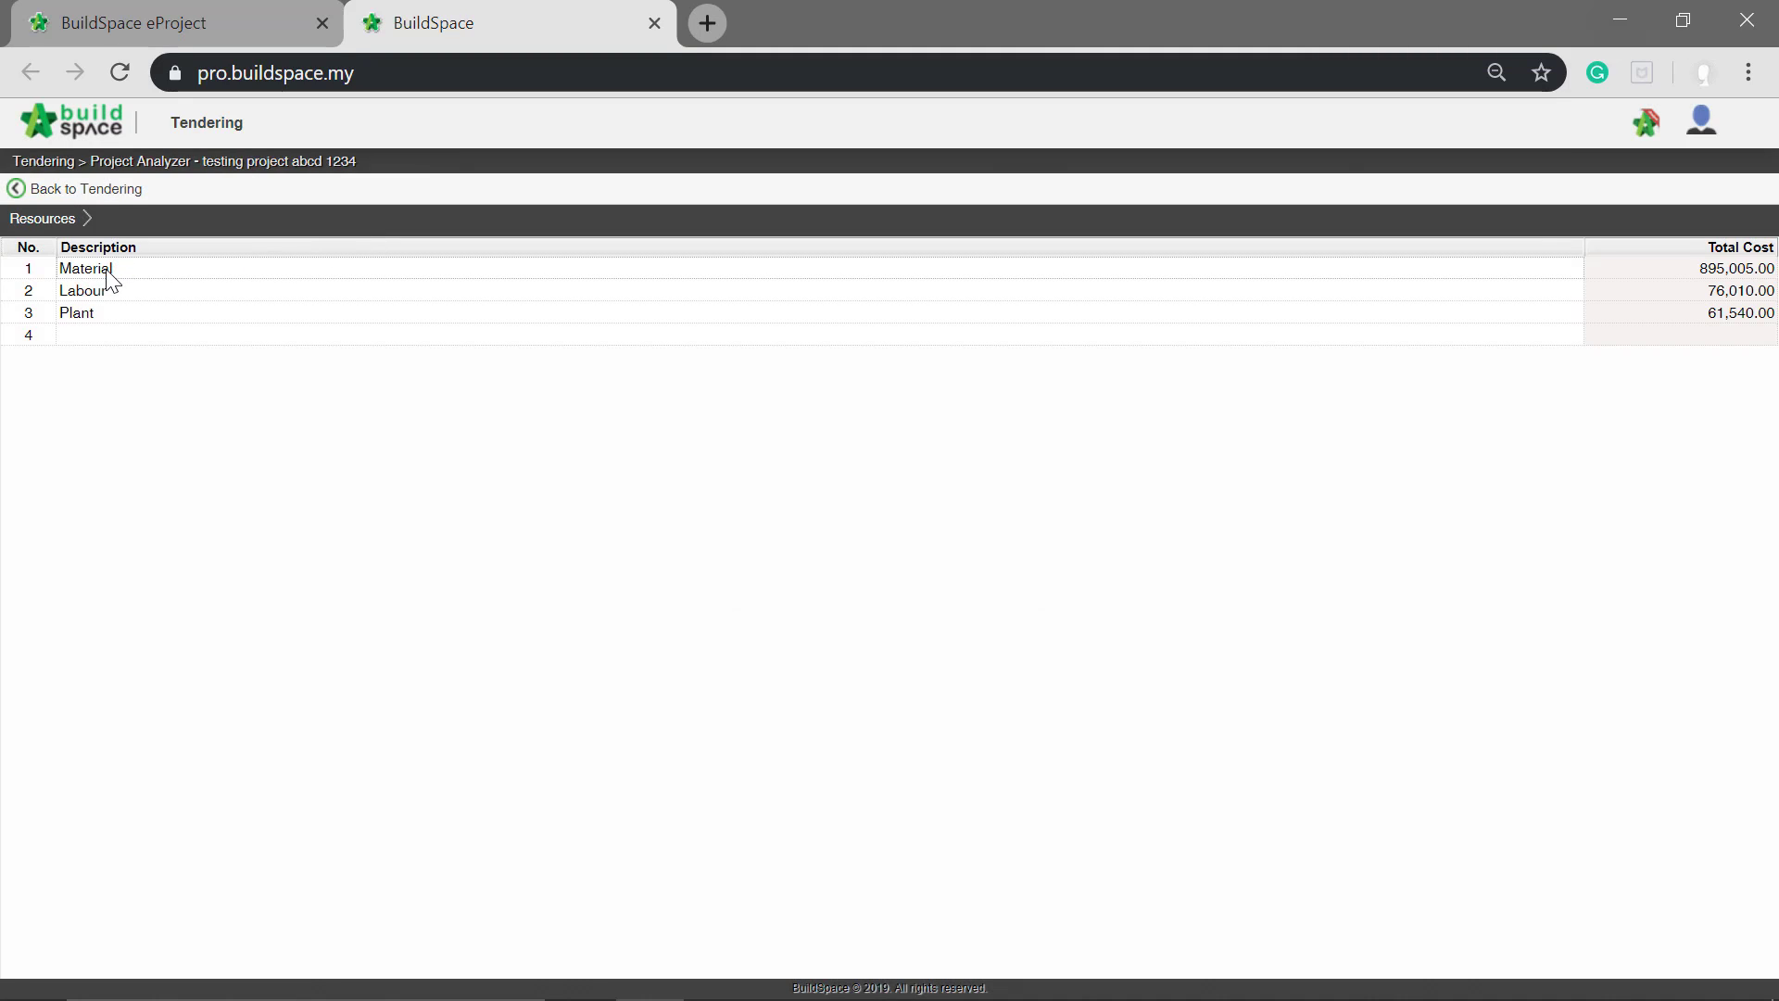
{"action": "left_click", "coordinate": [107, 270]}
{"action": "left_click", "coordinate": [107, 292]}
{"action": "left_click", "coordinate": [81, 318]}
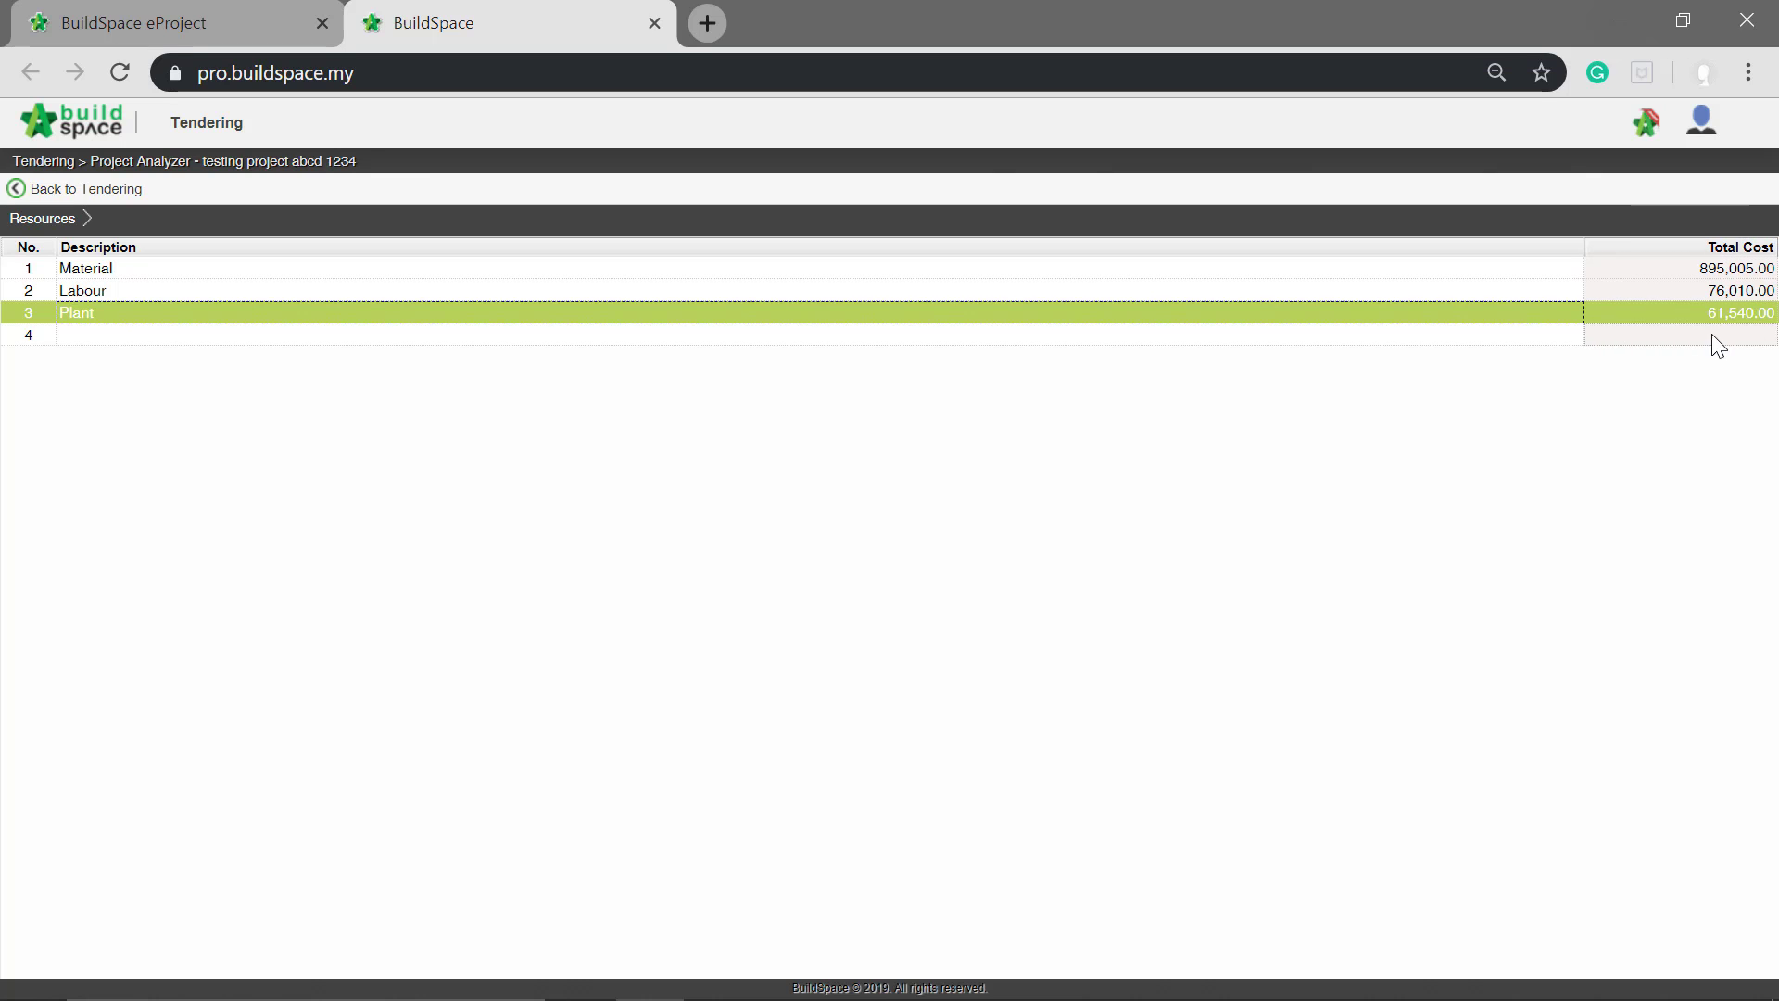
Step: Open the Ready-mix concrete trade of the Material resource to list its individual resource items
{"action": "double_click", "coordinate": [360, 270]}
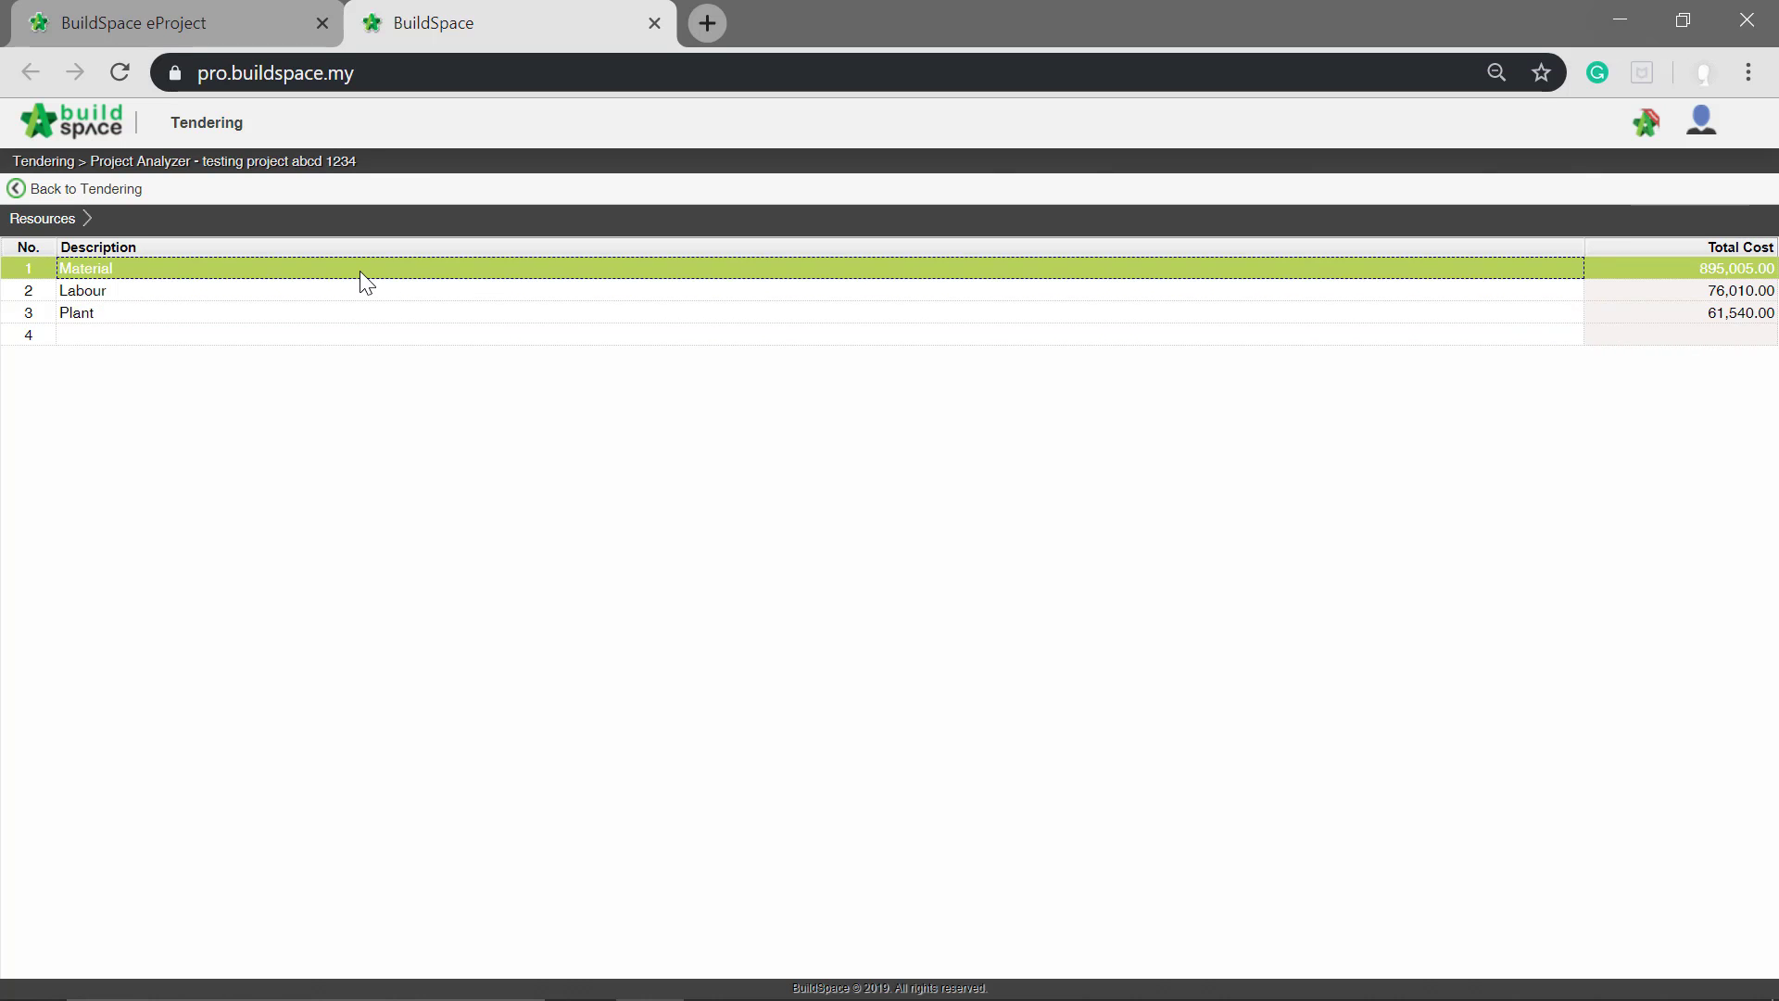
{"action": "left_click", "coordinate": [281, 268]}
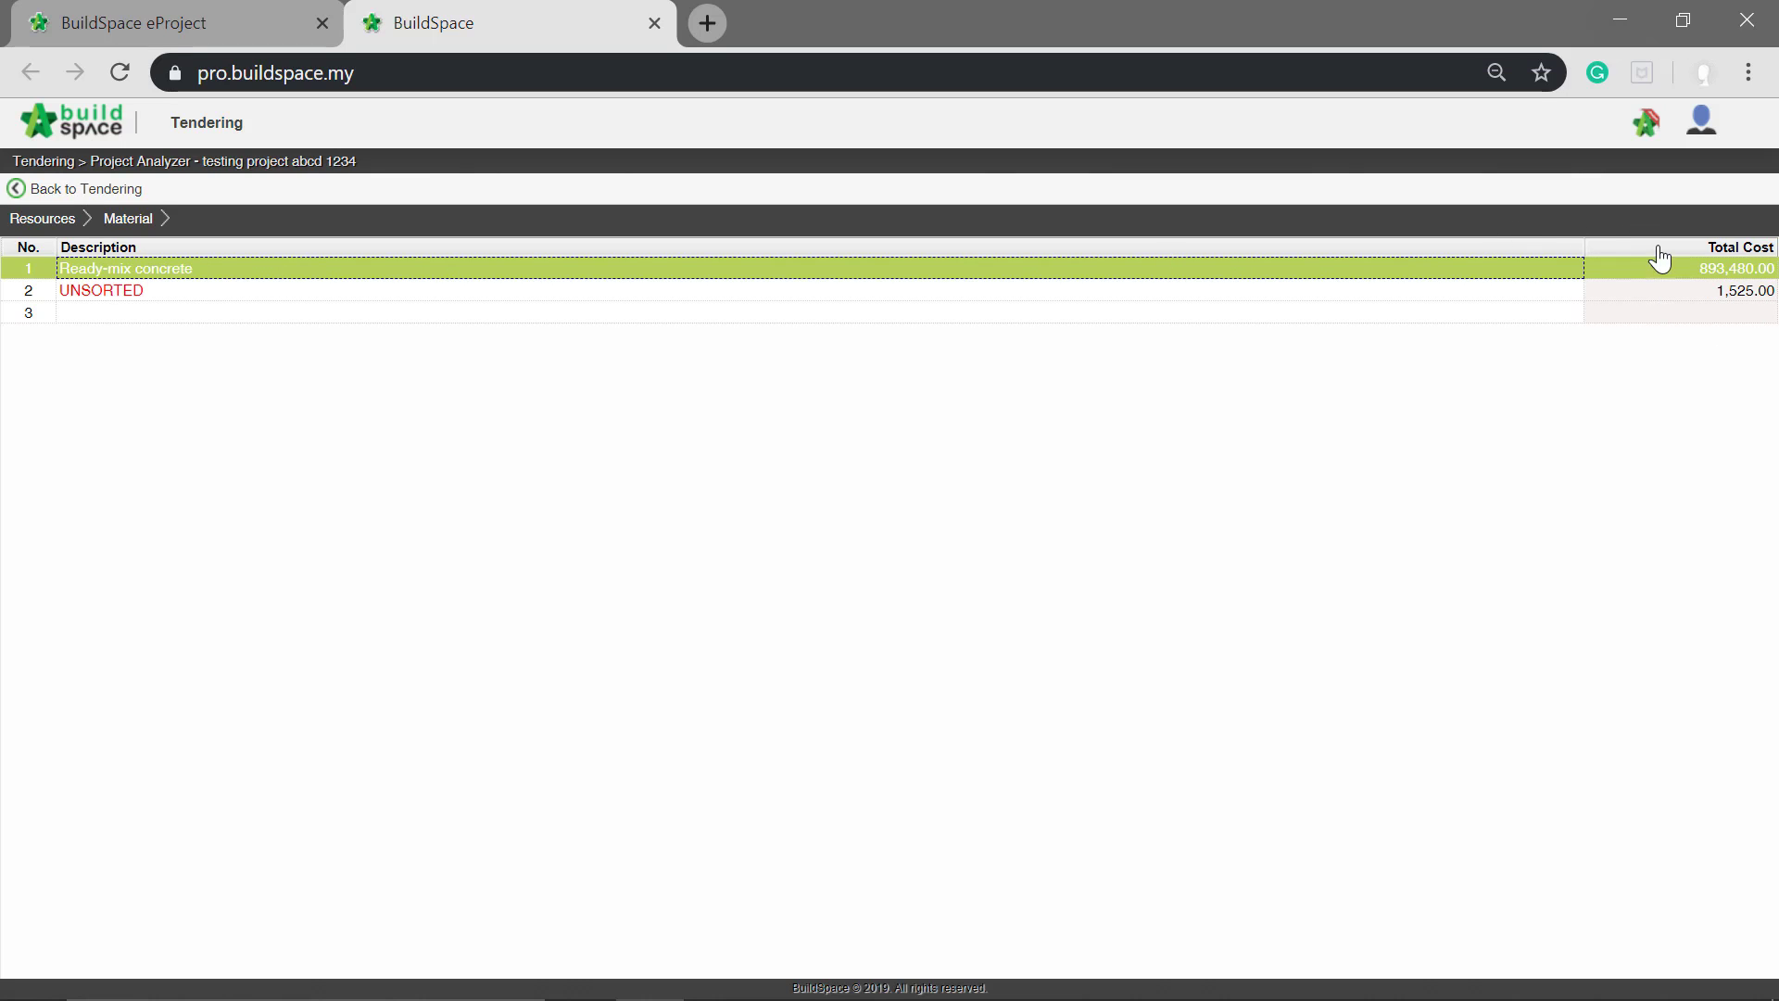
{"action": "double_click", "coordinate": [491, 275]}
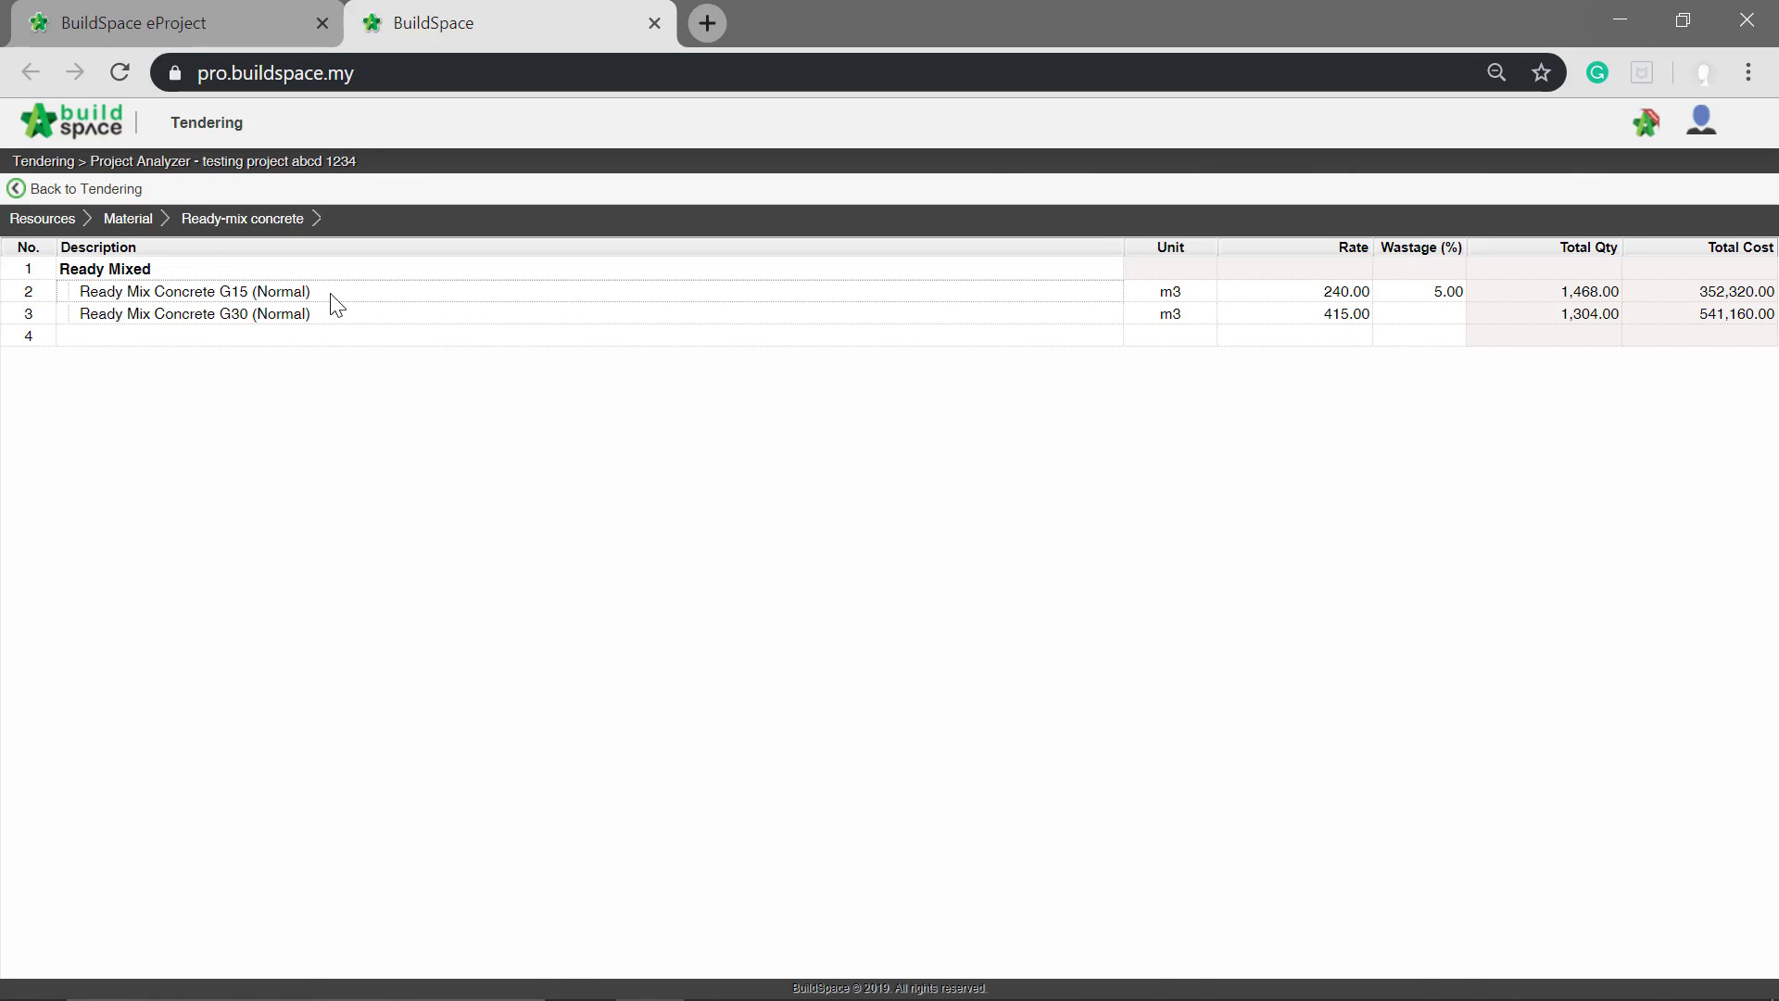
Step: Set the rate of Ready Mix Concrete G15 (Normal) to 300
{"action": "left_click", "coordinate": [1328, 291]}
{"action": "left_click", "coordinate": [1325, 293]}
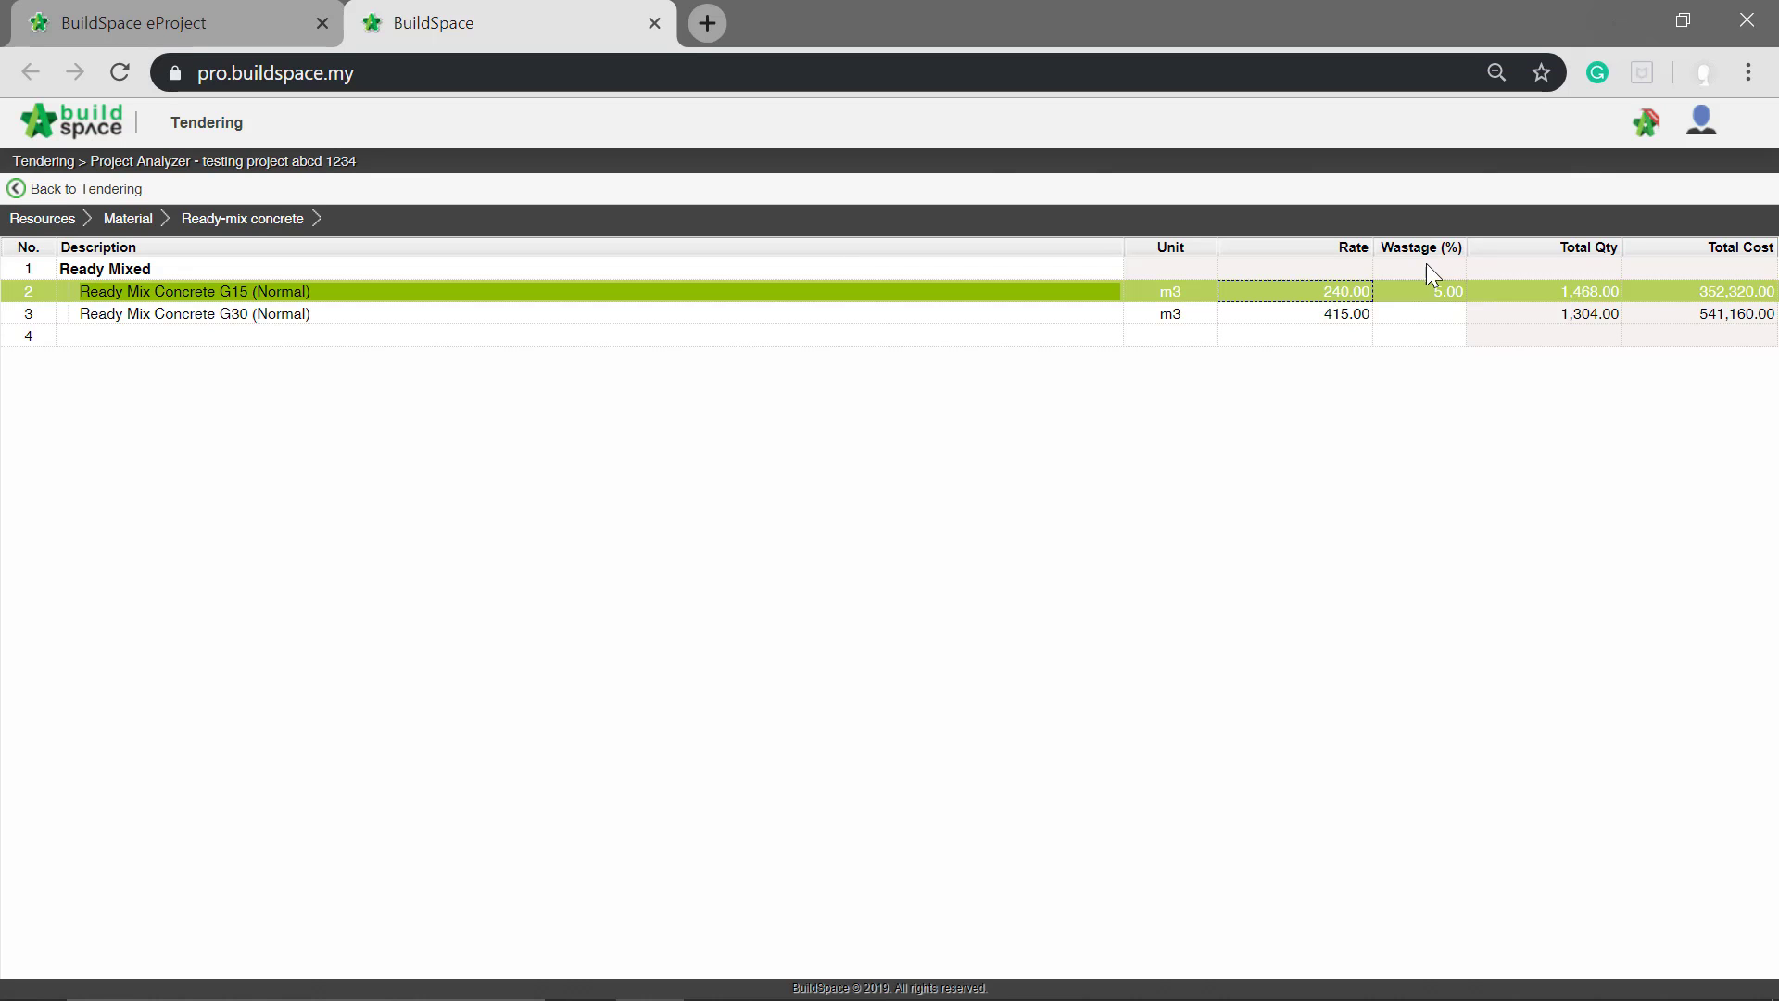
{"action": "key", "text": "Return"}
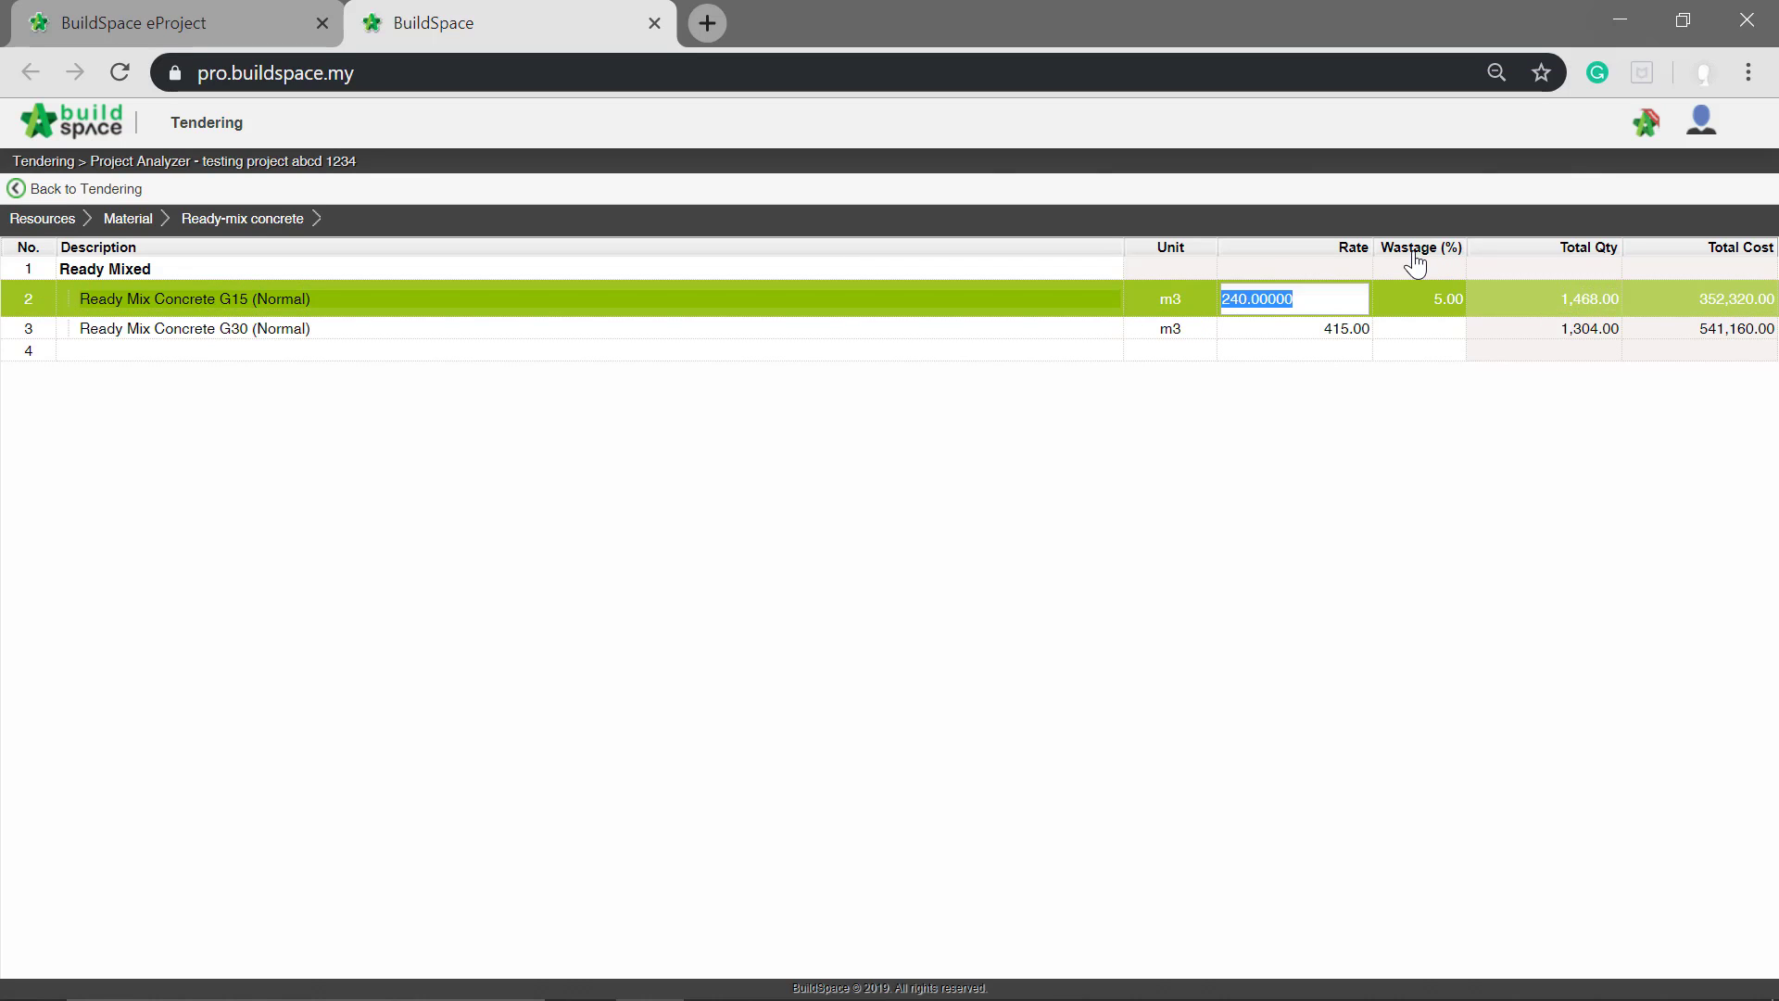
{"action": "type", "text": "300"}
{"action": "key", "text": "Return"}
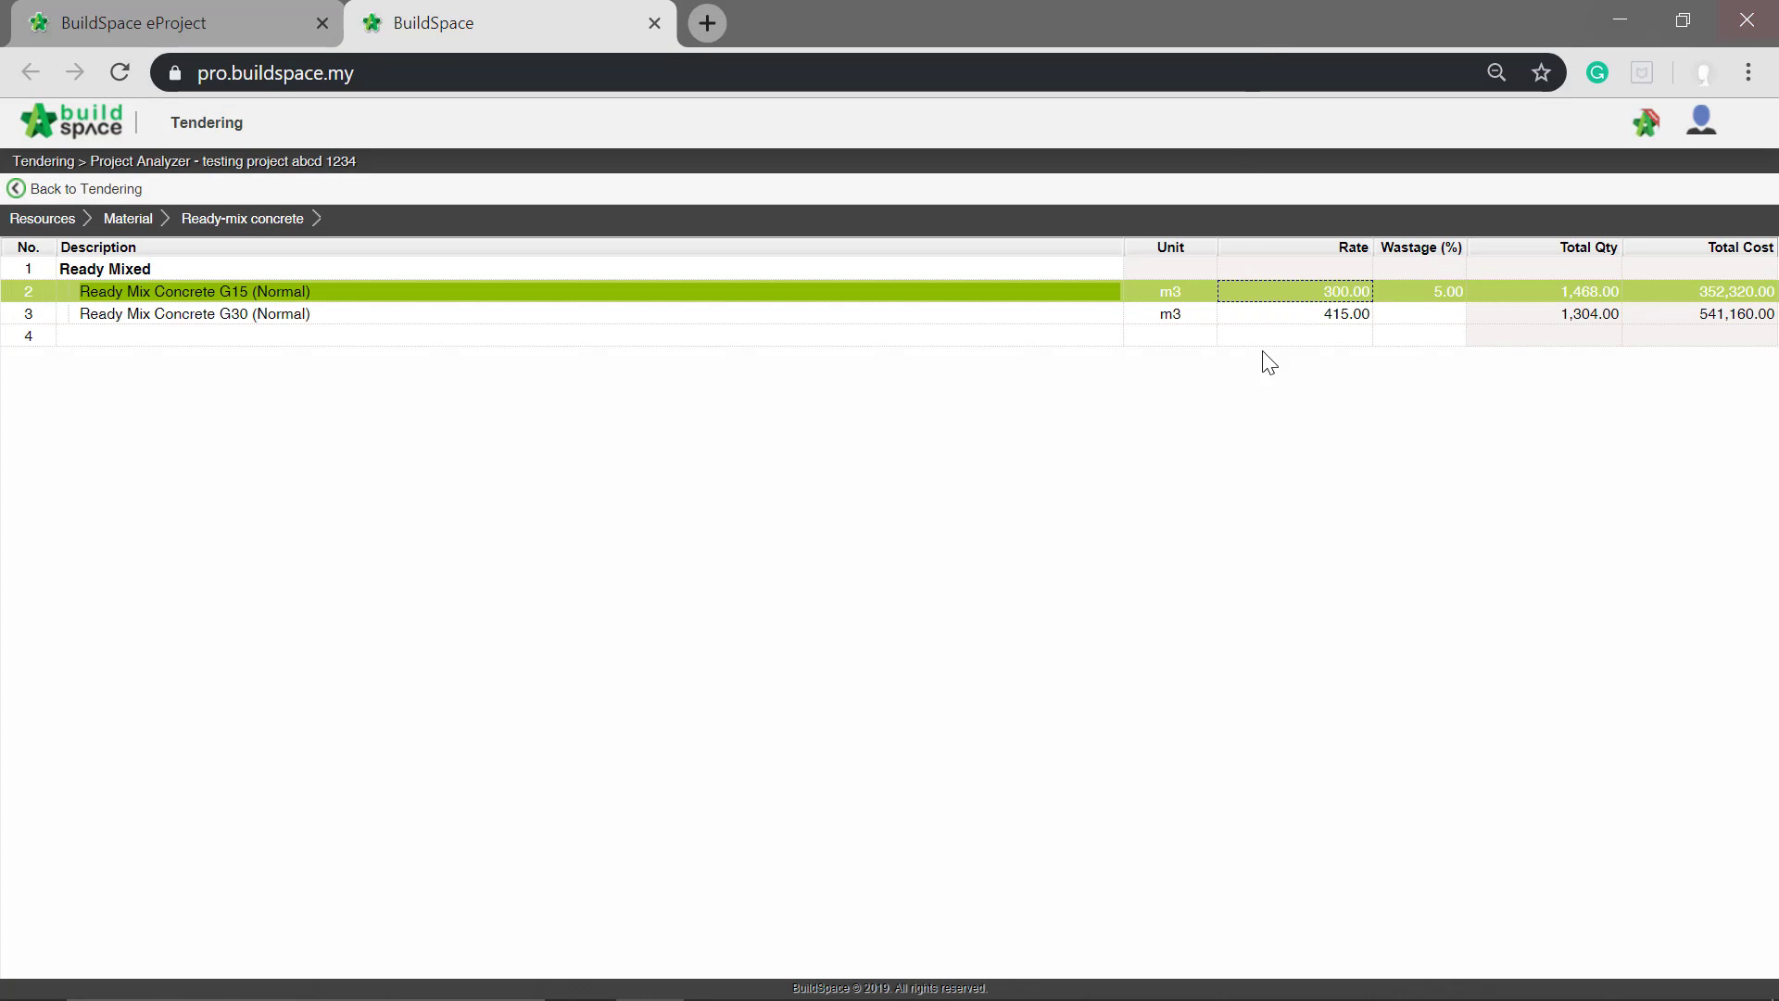
Step: Set the rate of Ready Mix Concrete G30 (Normal) to 450
{"action": "left_click", "coordinate": [1346, 315]}
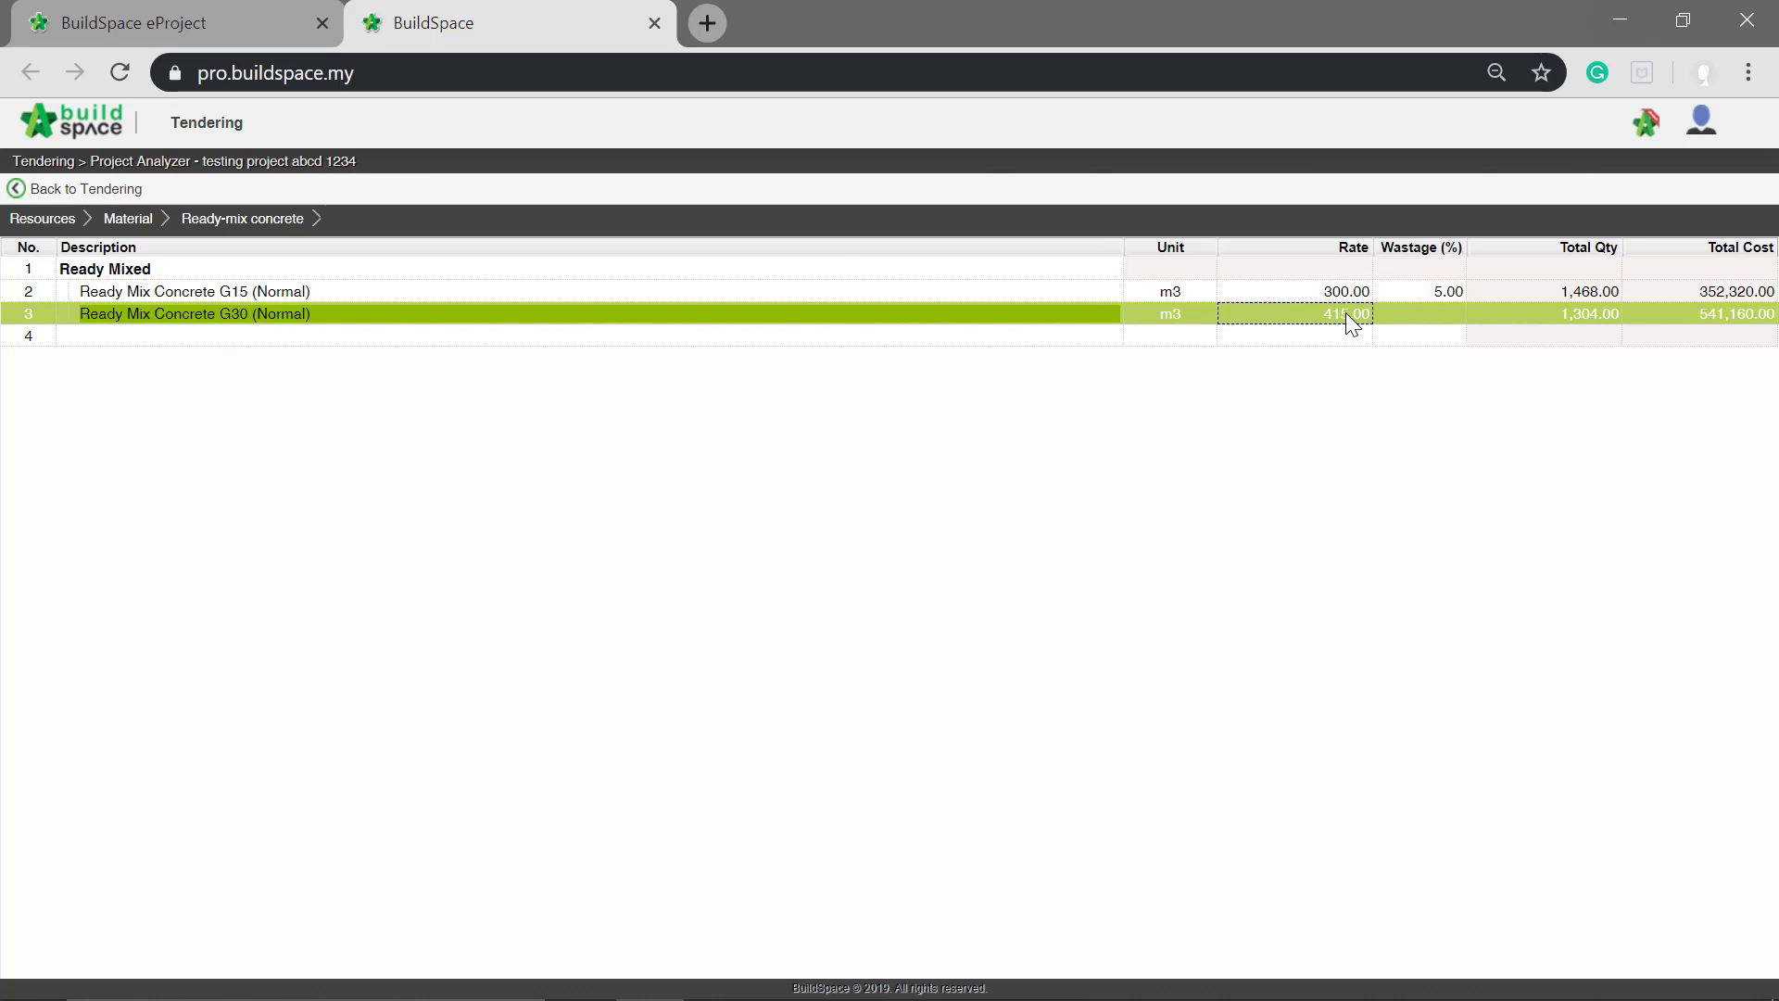
{"action": "key", "text": "Return"}
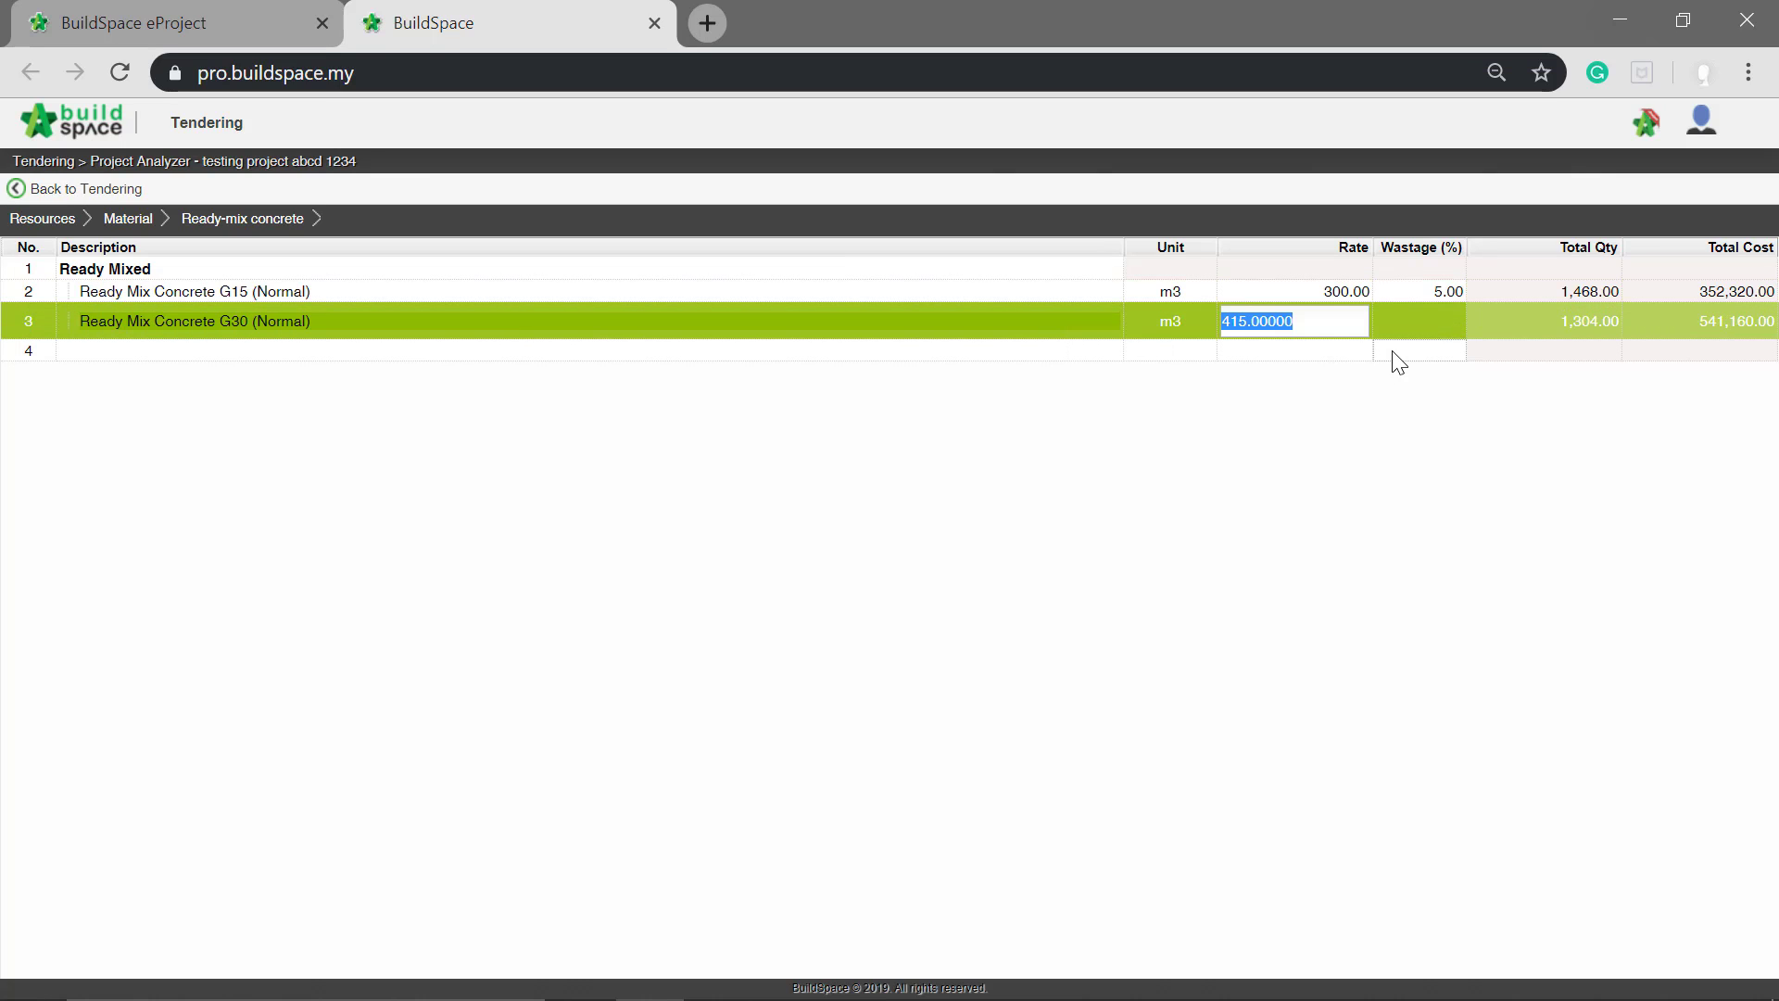
{"action": "type", "text": "450"}
{"action": "key", "text": "Return"}
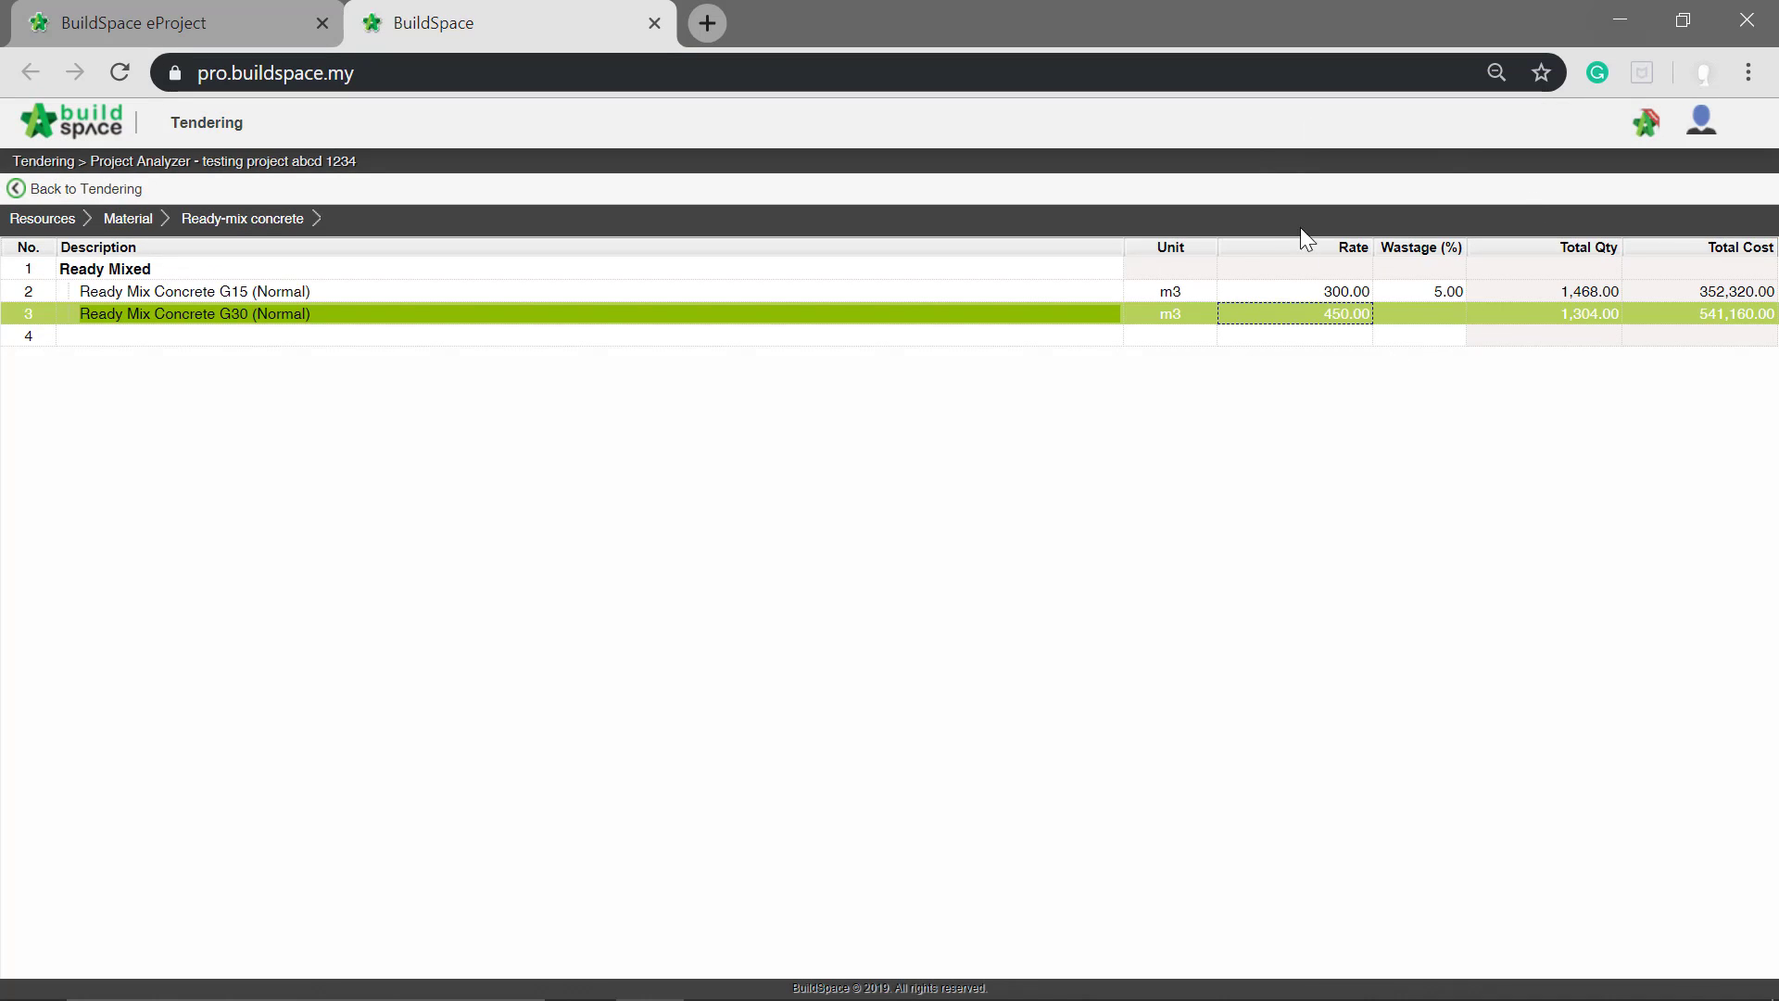
Step: Set the wastage of both Ready Mix Concrete G15 (Normal) and Ready Mix Concrete G30 (Normal) to 10%
{"action": "left_click", "coordinate": [1448, 291]}
{"action": "key", "text": "Return"}
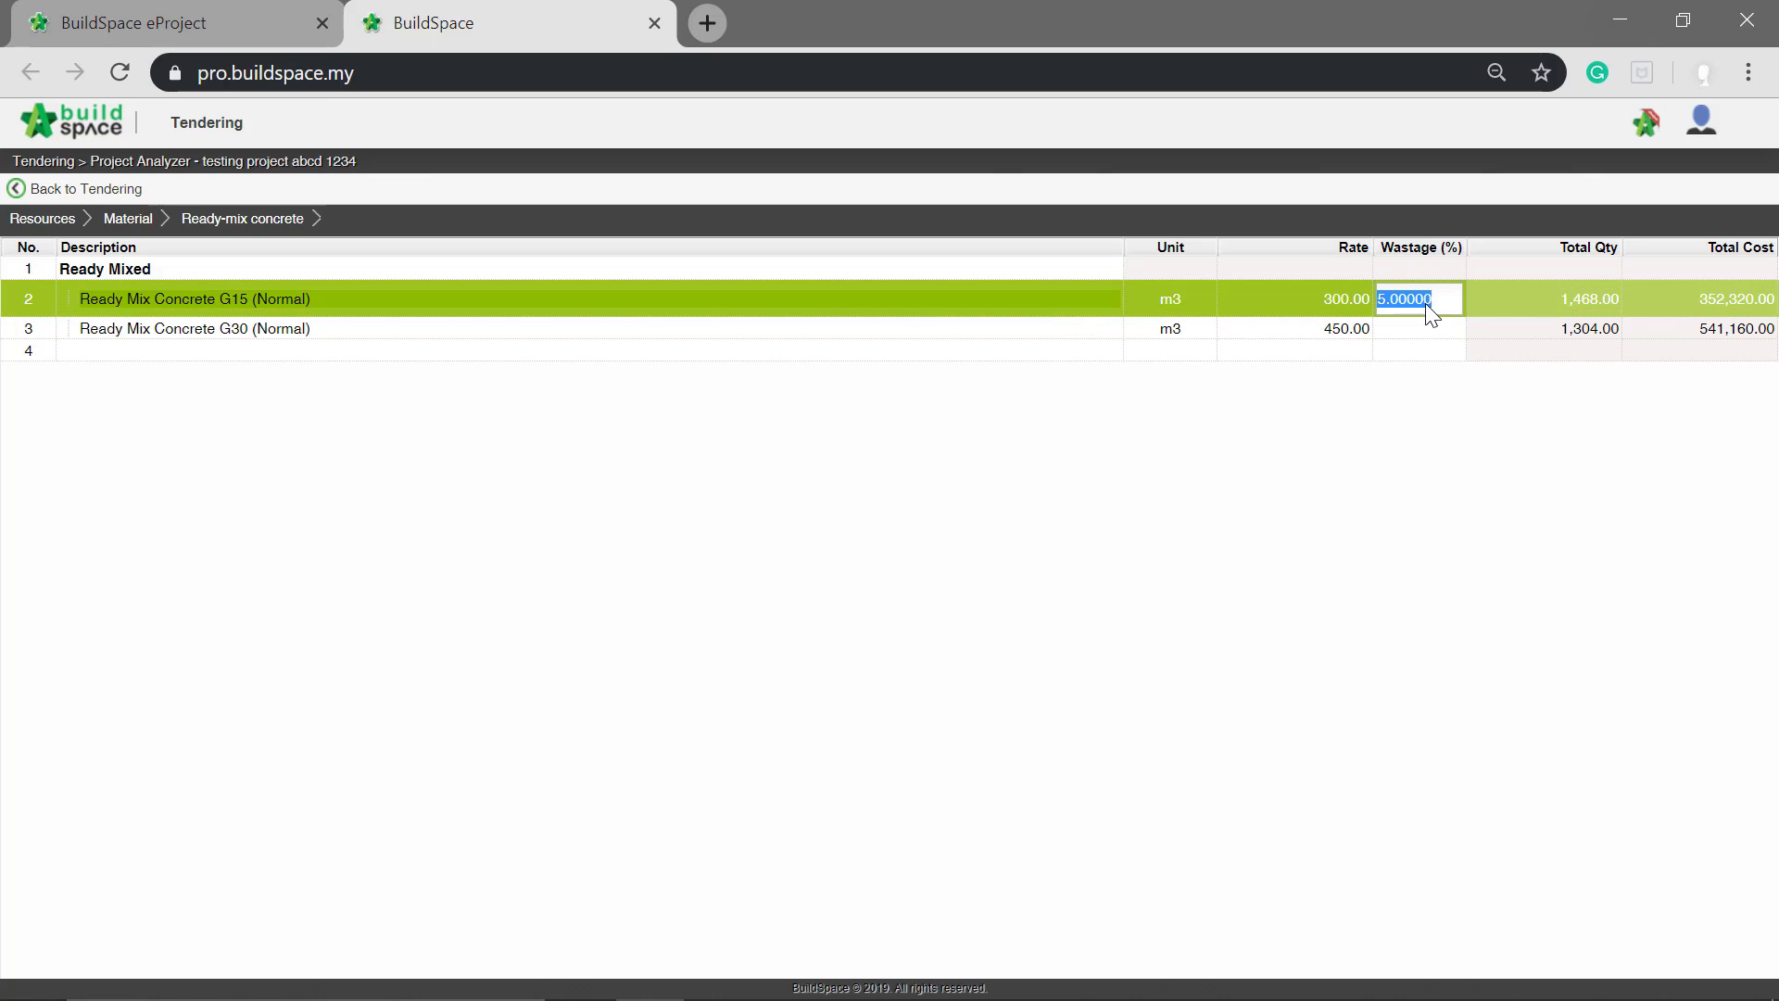
{"action": "type", "text": "10"}
{"action": "key", "text": "Return"}
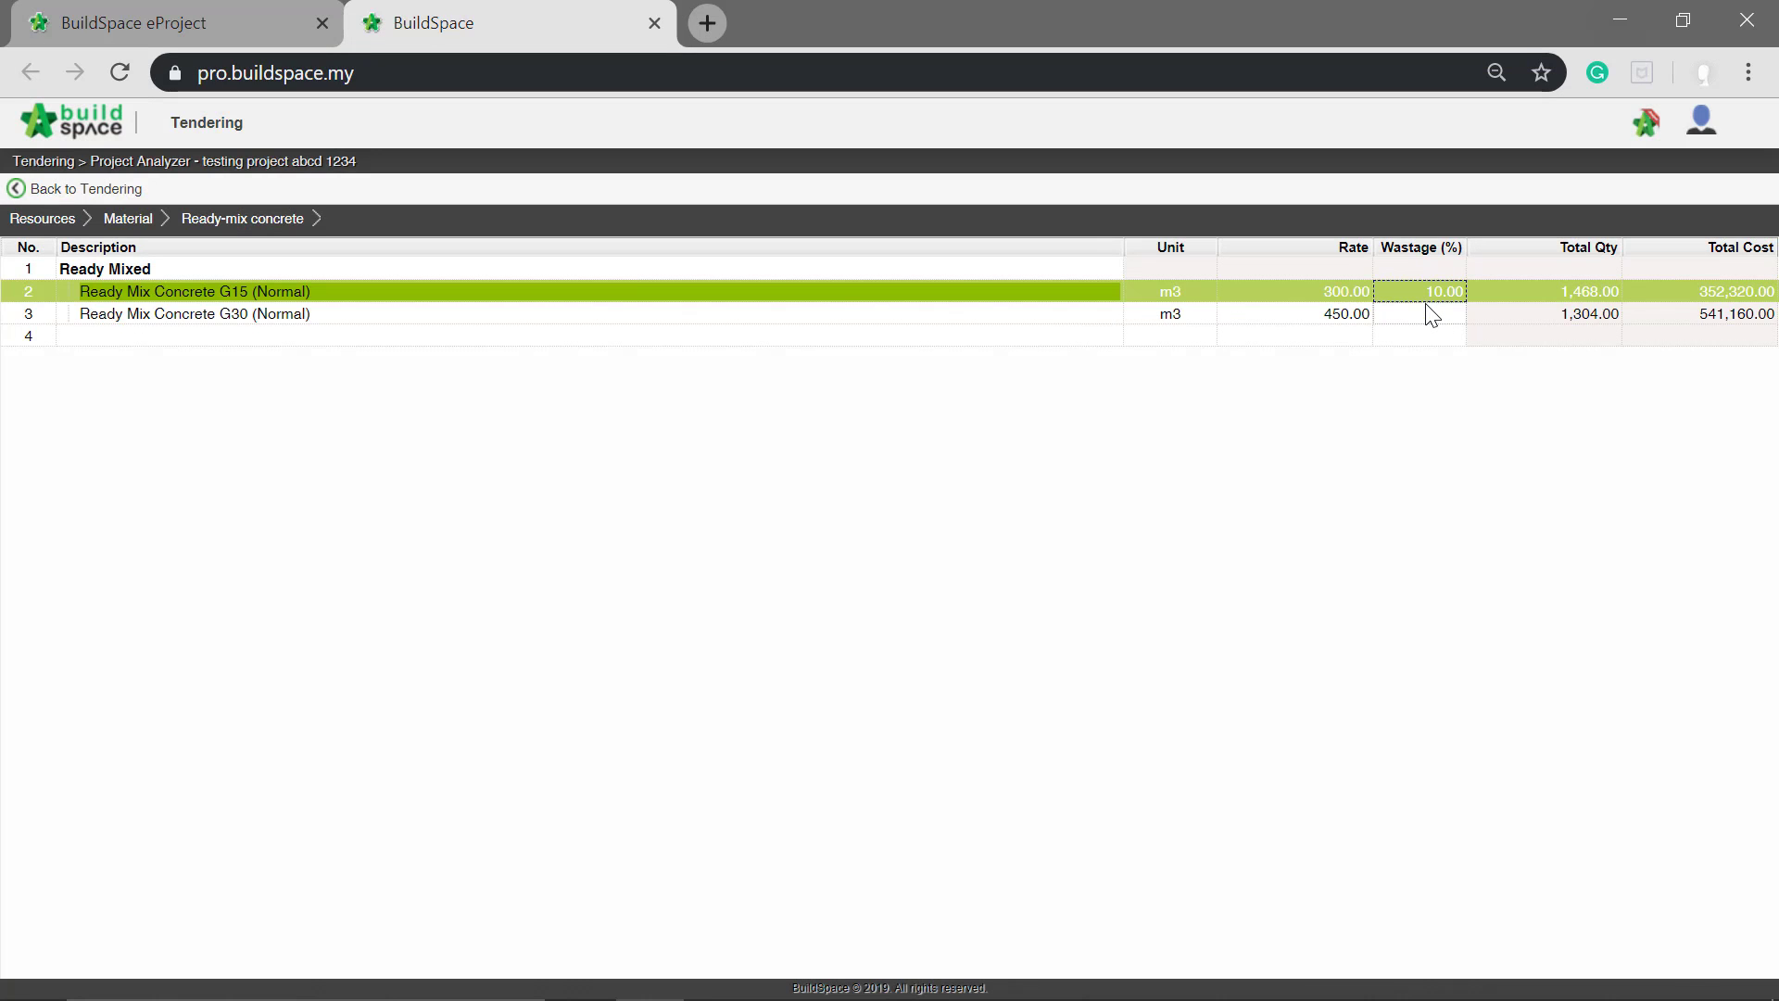
{"action": "left_click", "coordinate": [1409, 317]}
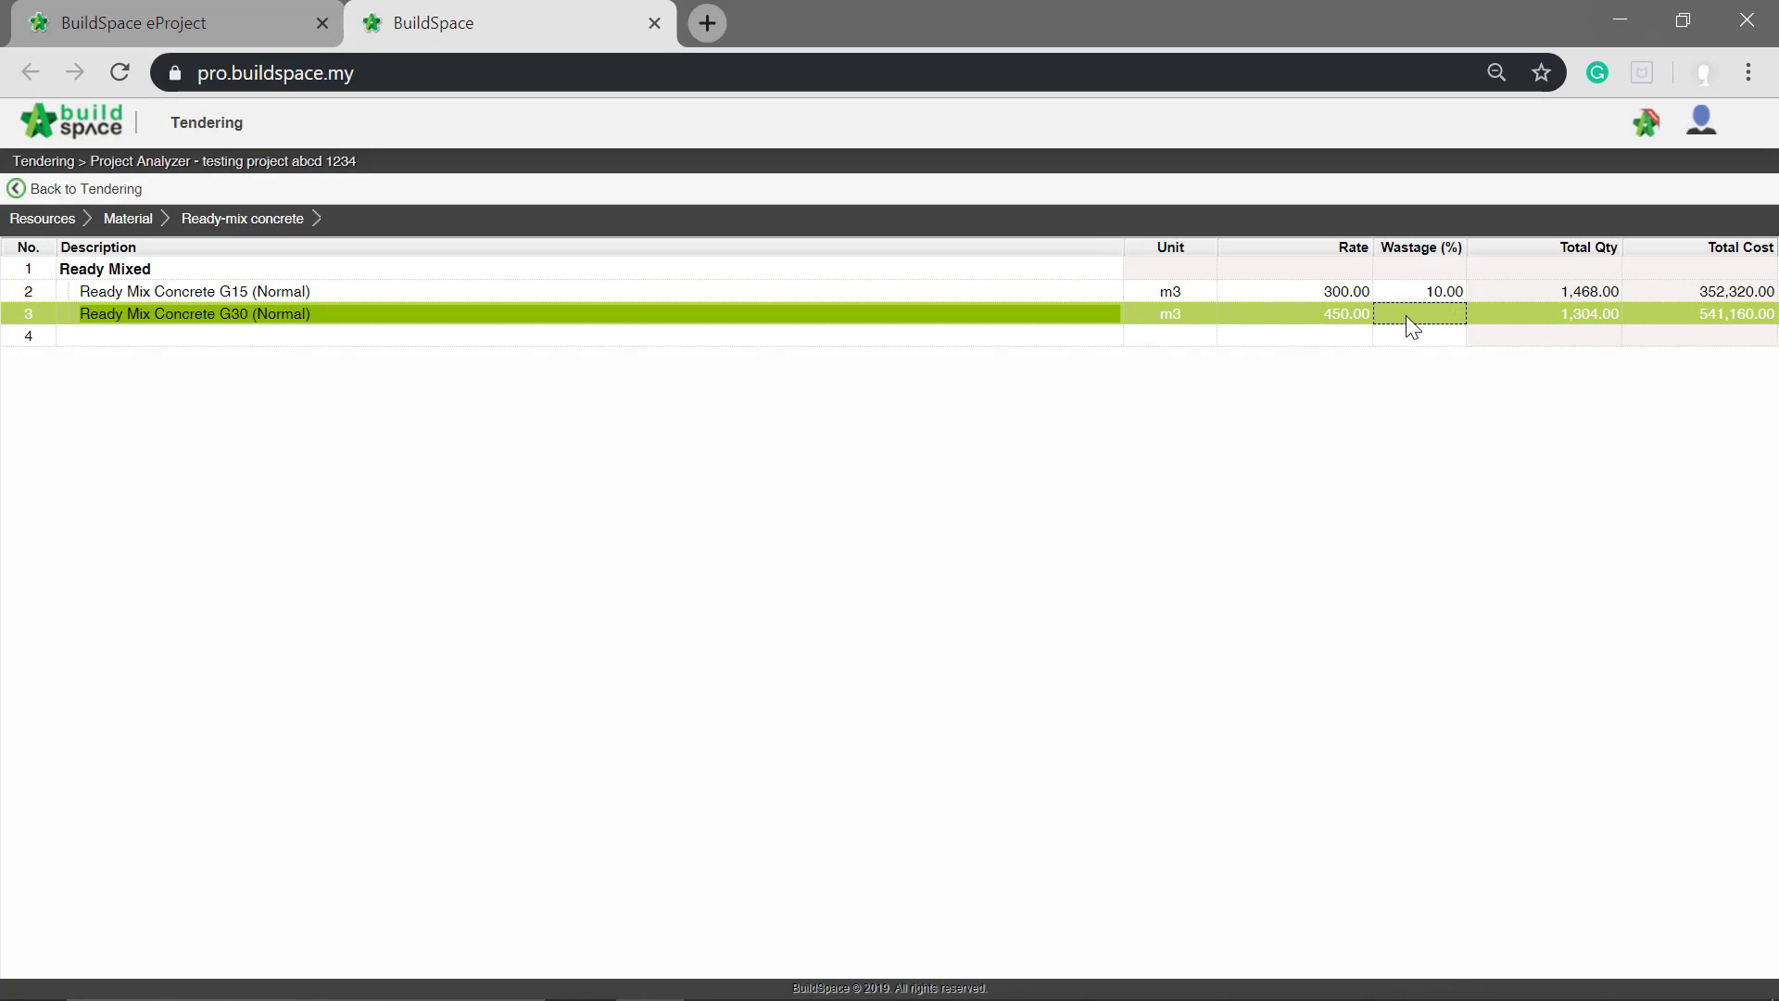
{"action": "key", "text": "Return"}
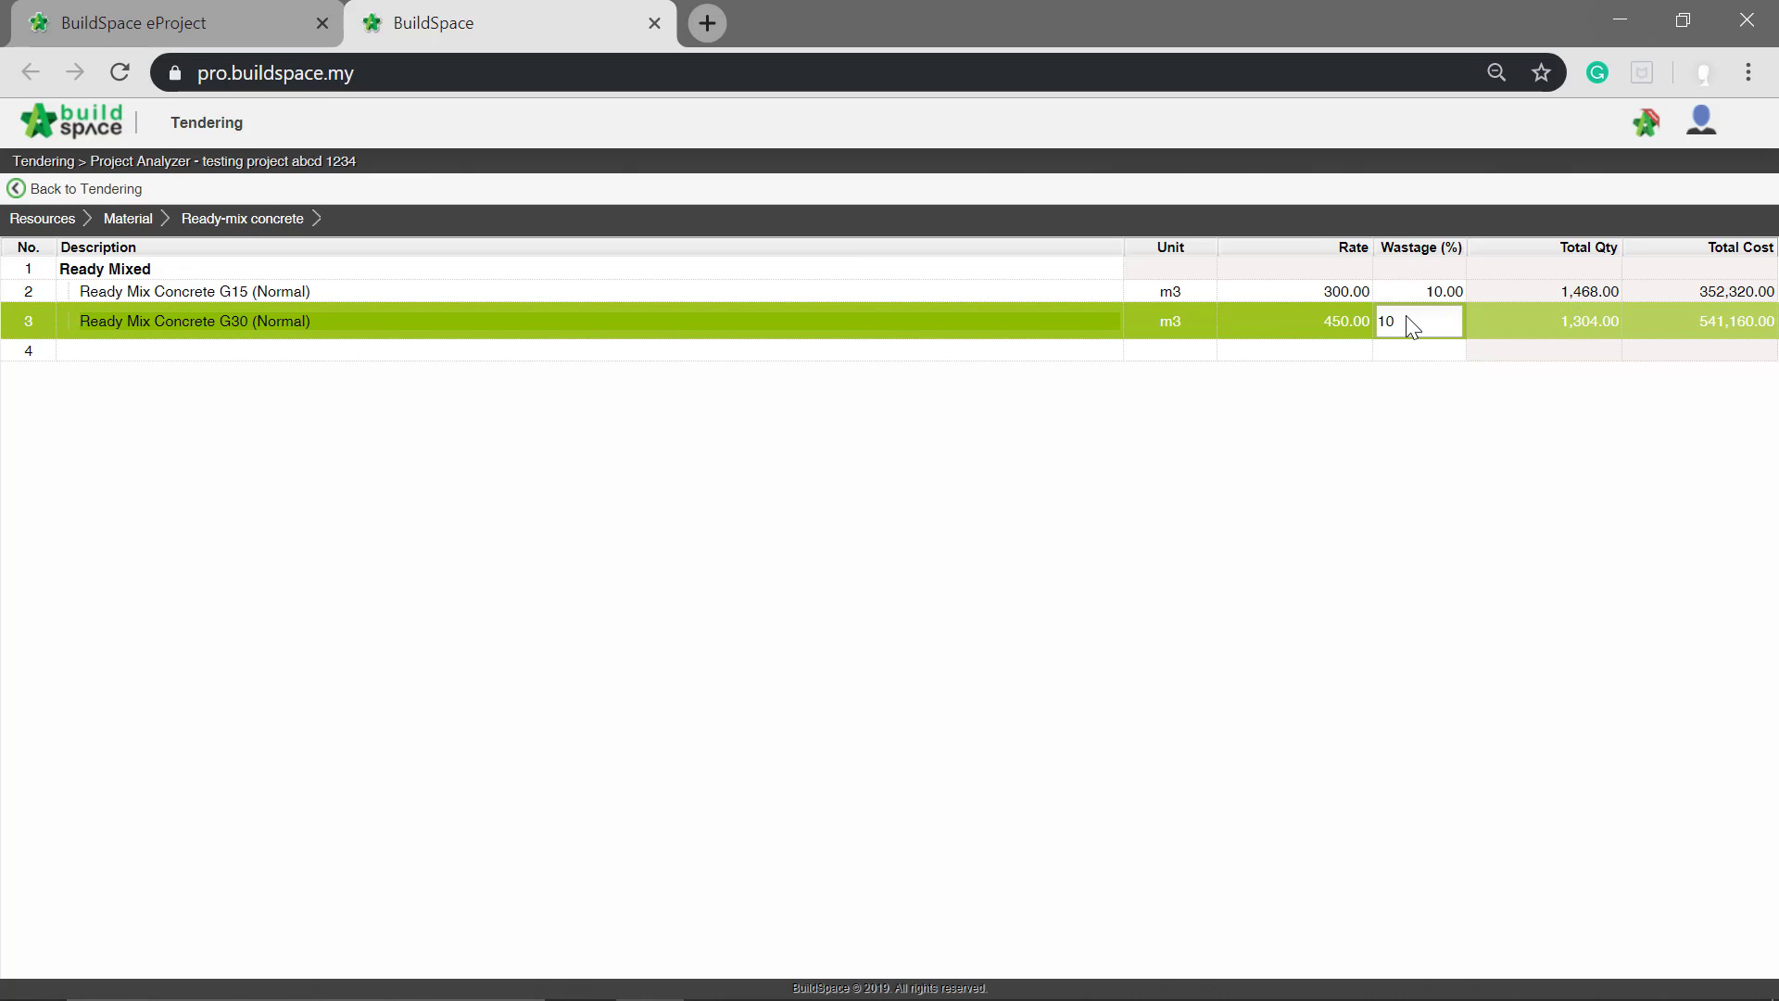
{"action": "key", "text": "Return"}
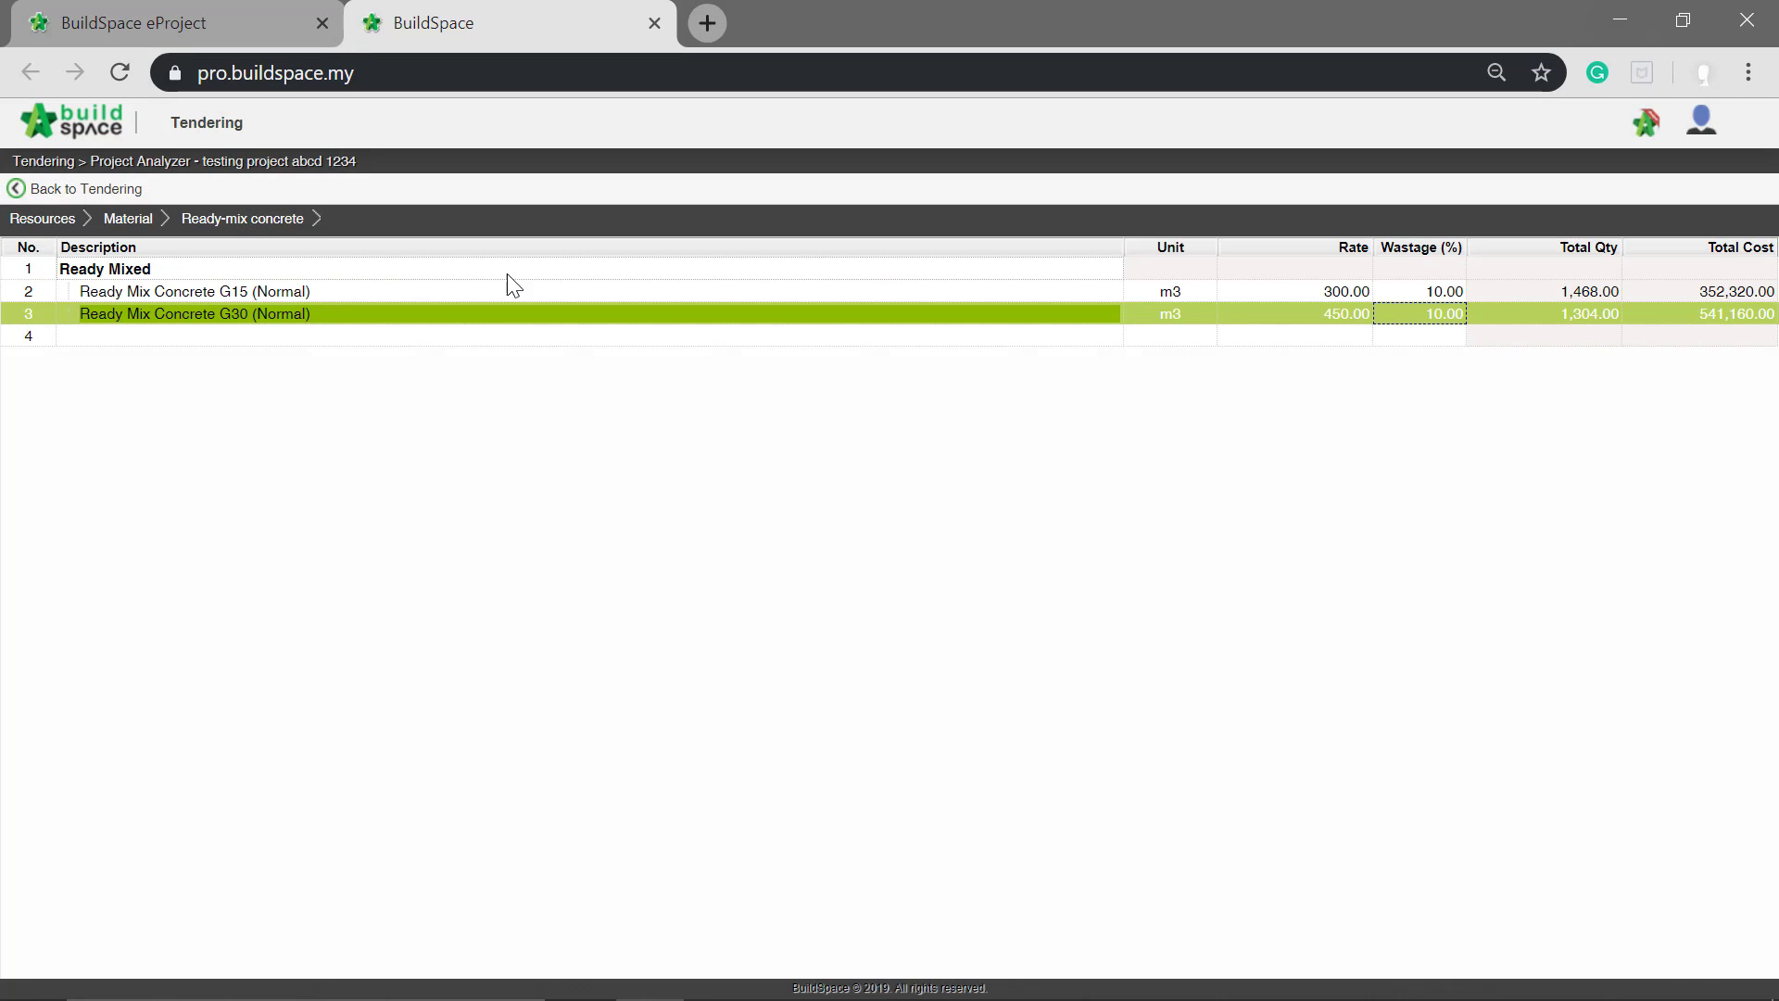
Step: Review the bill items that use Ready Mix Concrete G15 (Normal) and return to the tendering project's breakdown
{"action": "left_click", "coordinate": [242, 289]}
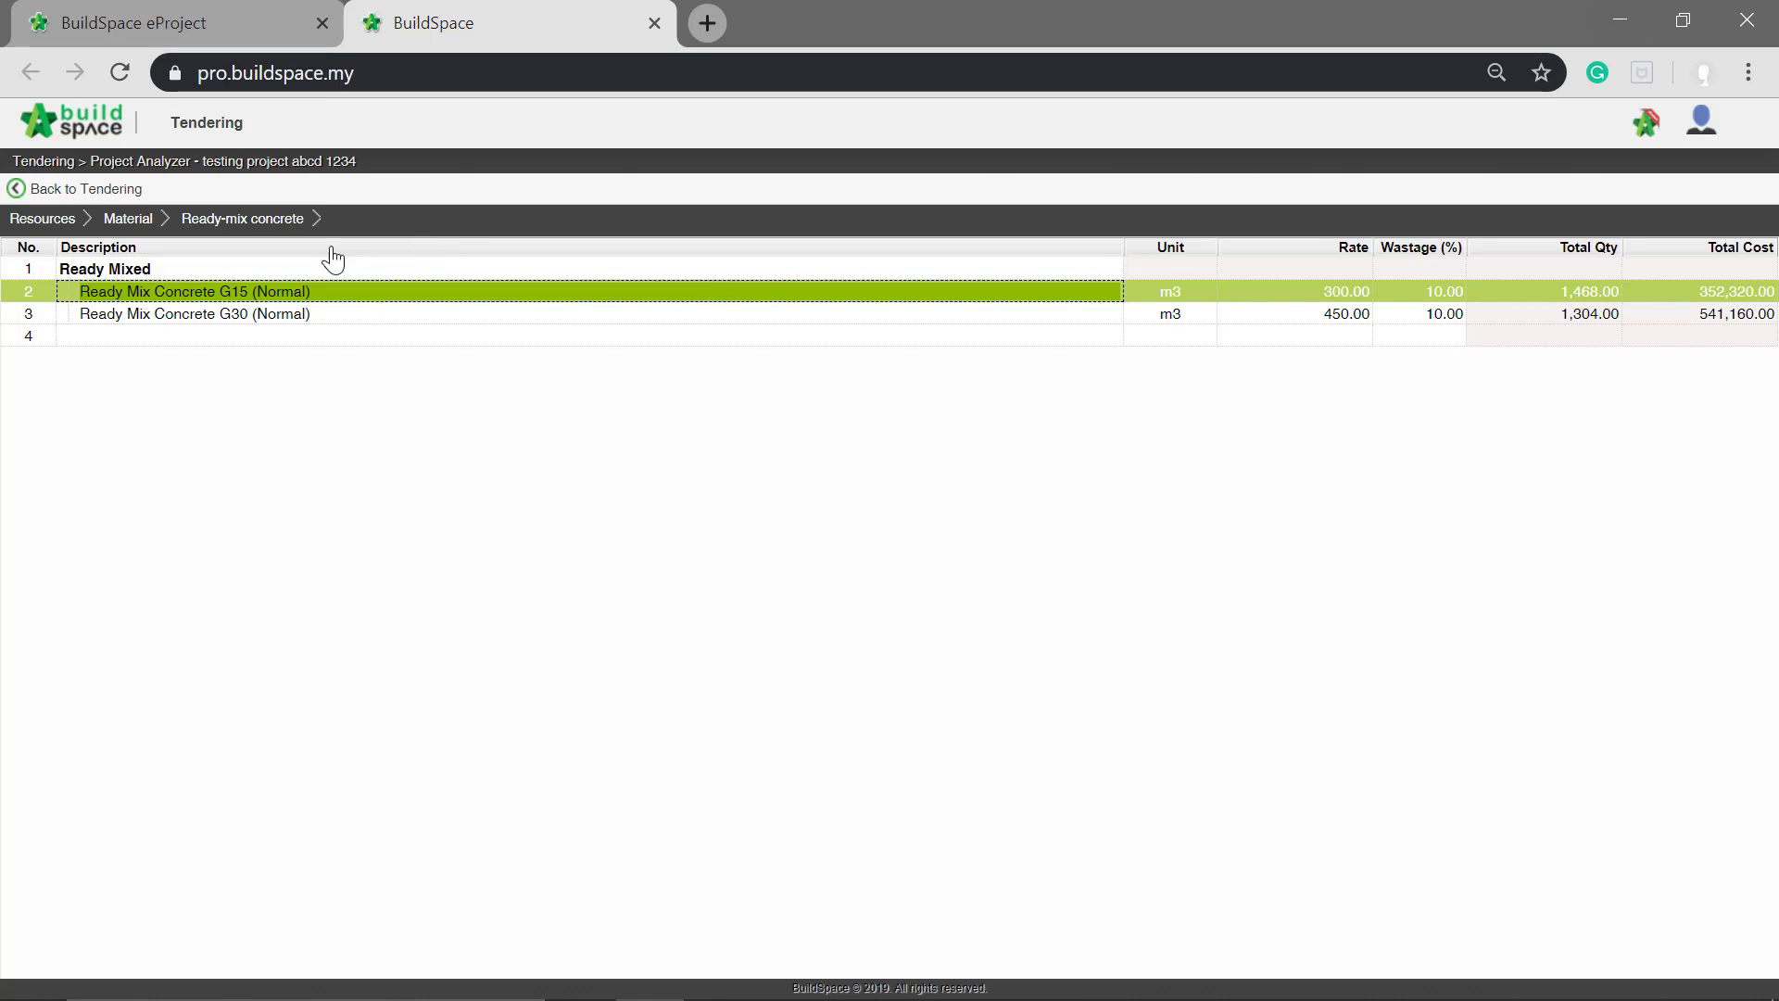
{"action": "double_click", "coordinate": [306, 295]}
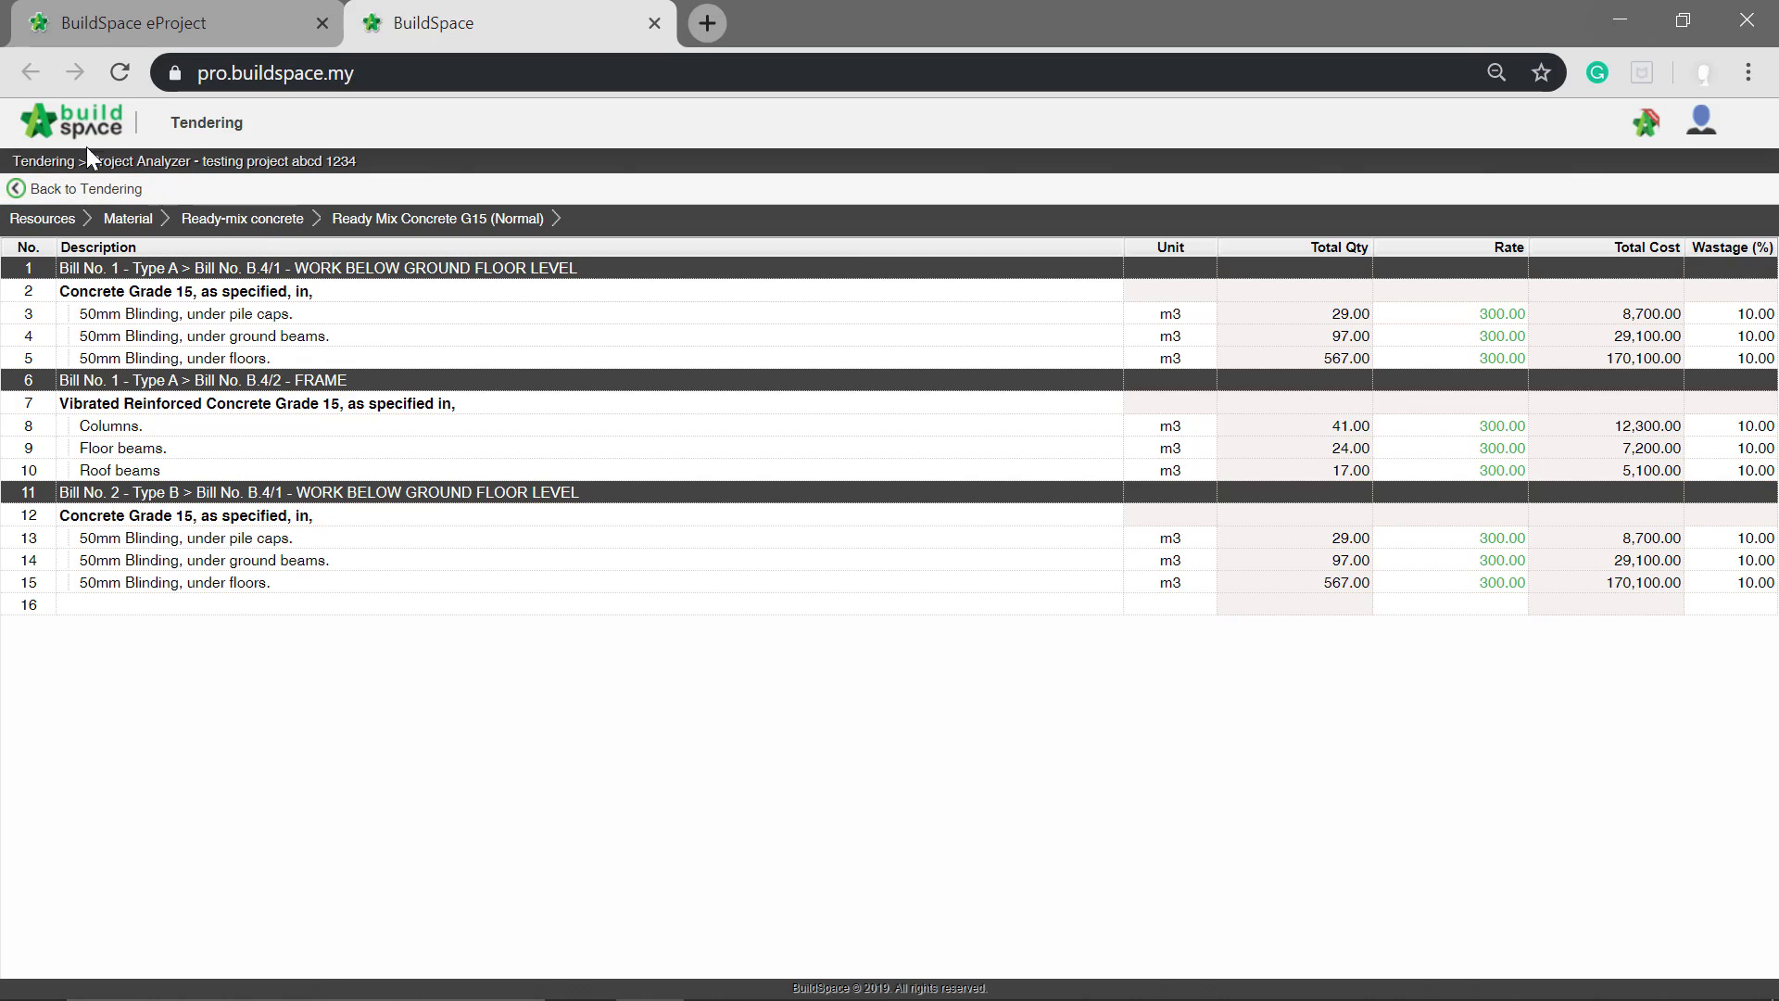
{"action": "left_click", "coordinate": [92, 182]}
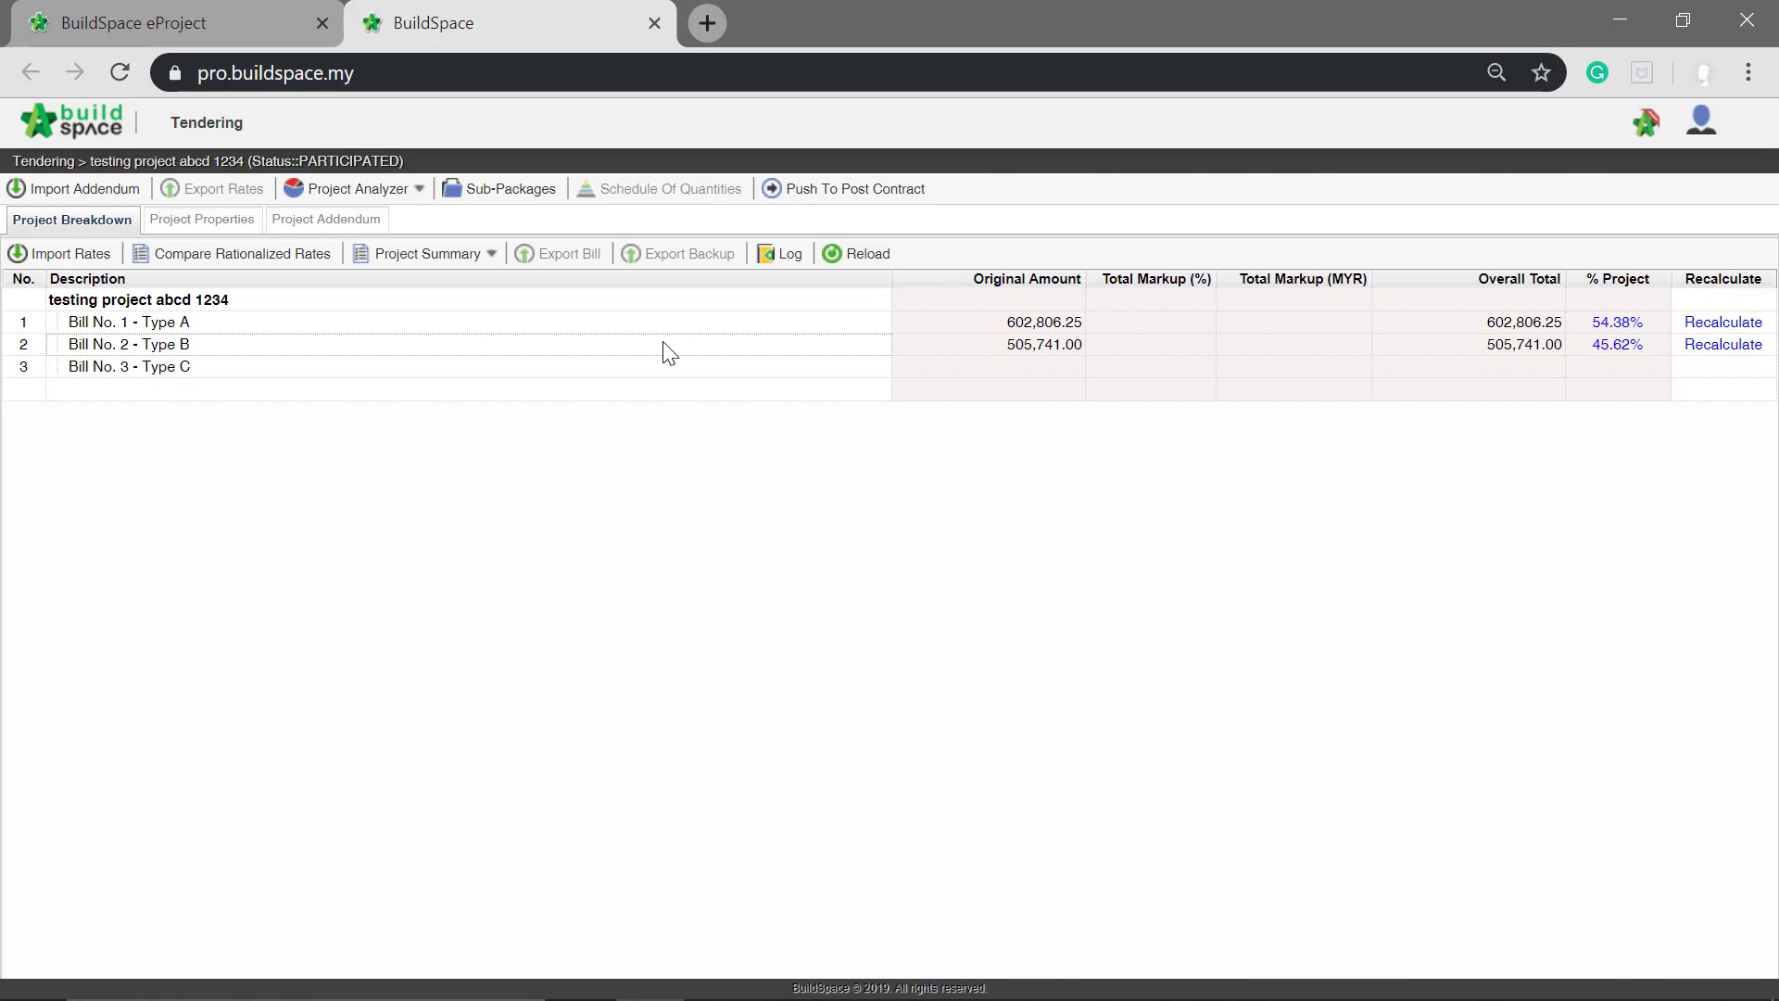
Step: Recalculate Bill No. 1 - Type A at the bill items, bill elements and bills levels
{"action": "left_click", "coordinate": [1744, 323]}
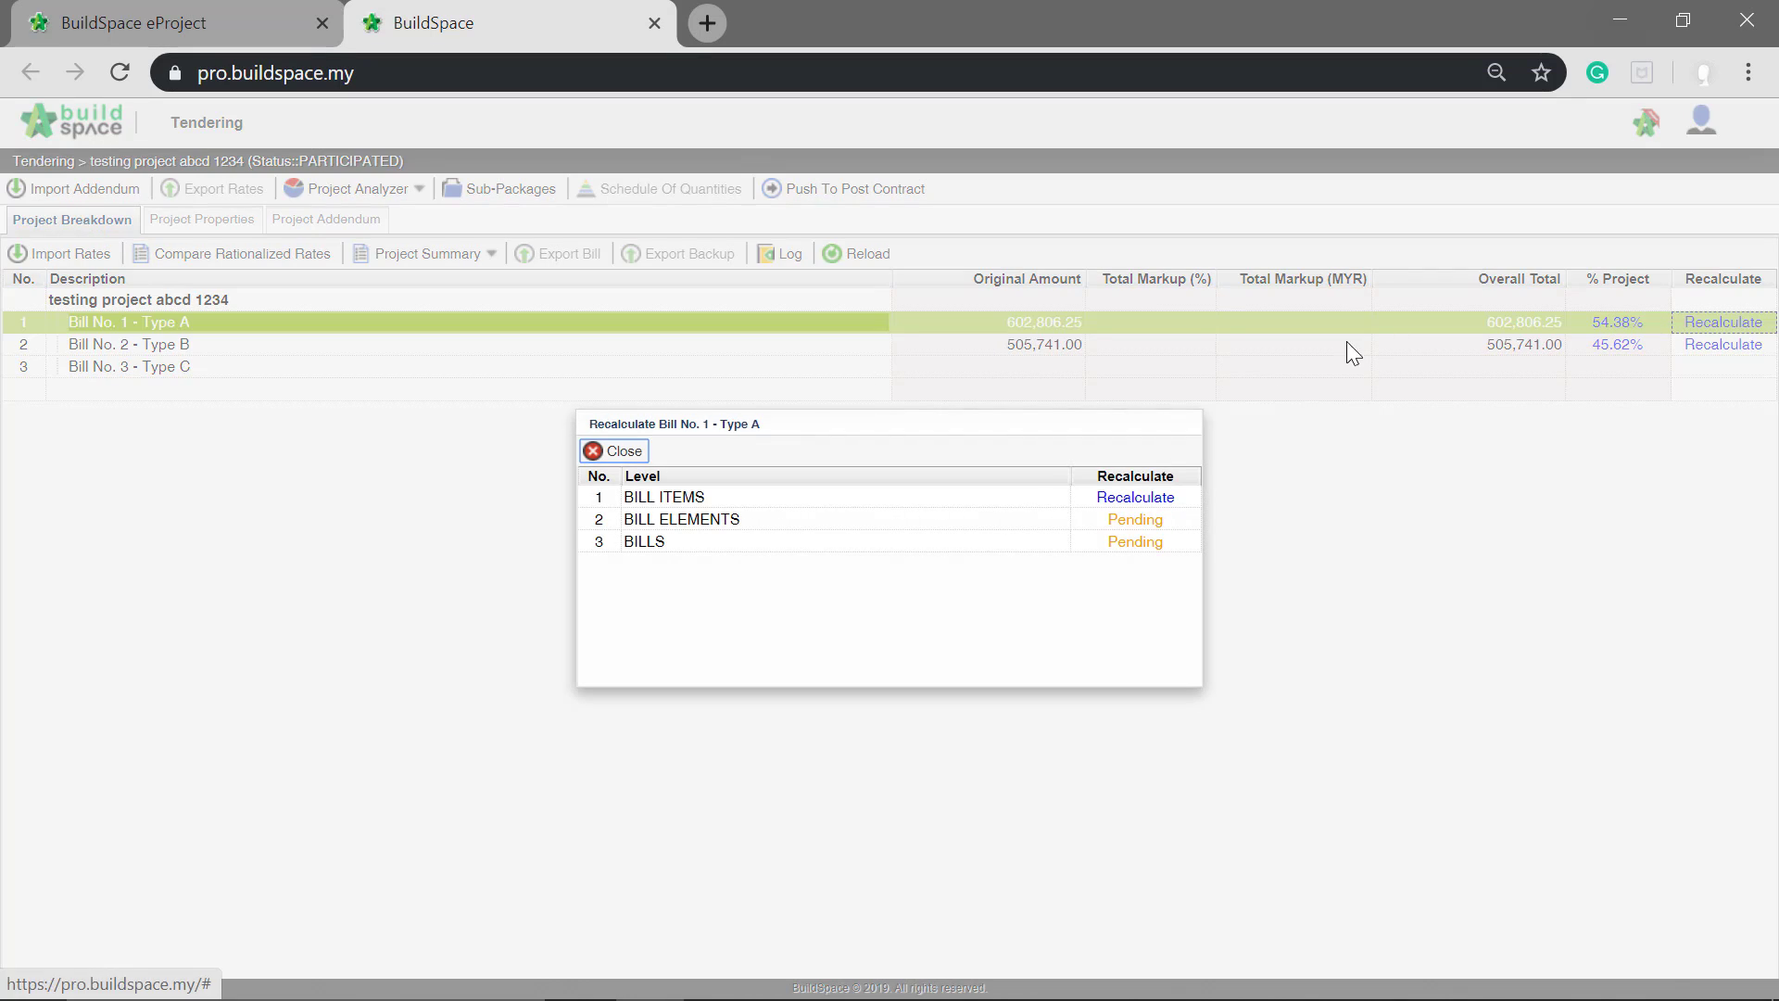
{"action": "left_click", "coordinate": [1149, 506]}
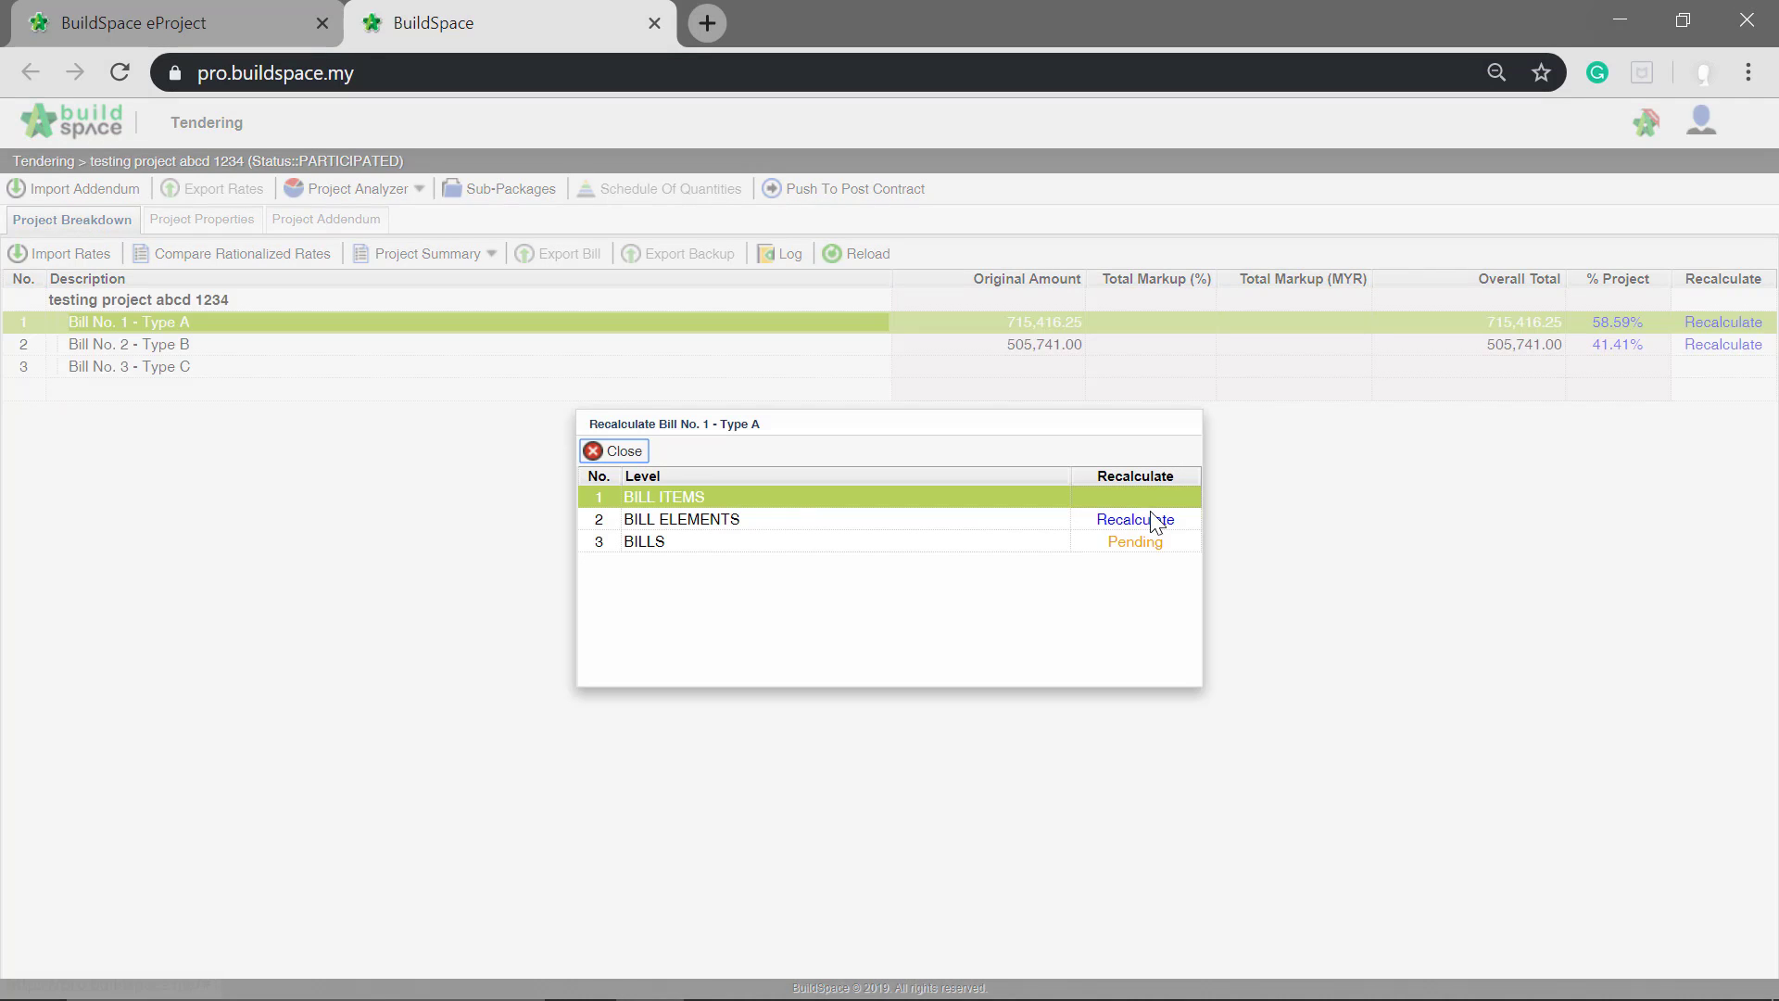
{"action": "left_click", "coordinate": [1147, 521]}
{"action": "left_click", "coordinate": [1147, 546]}
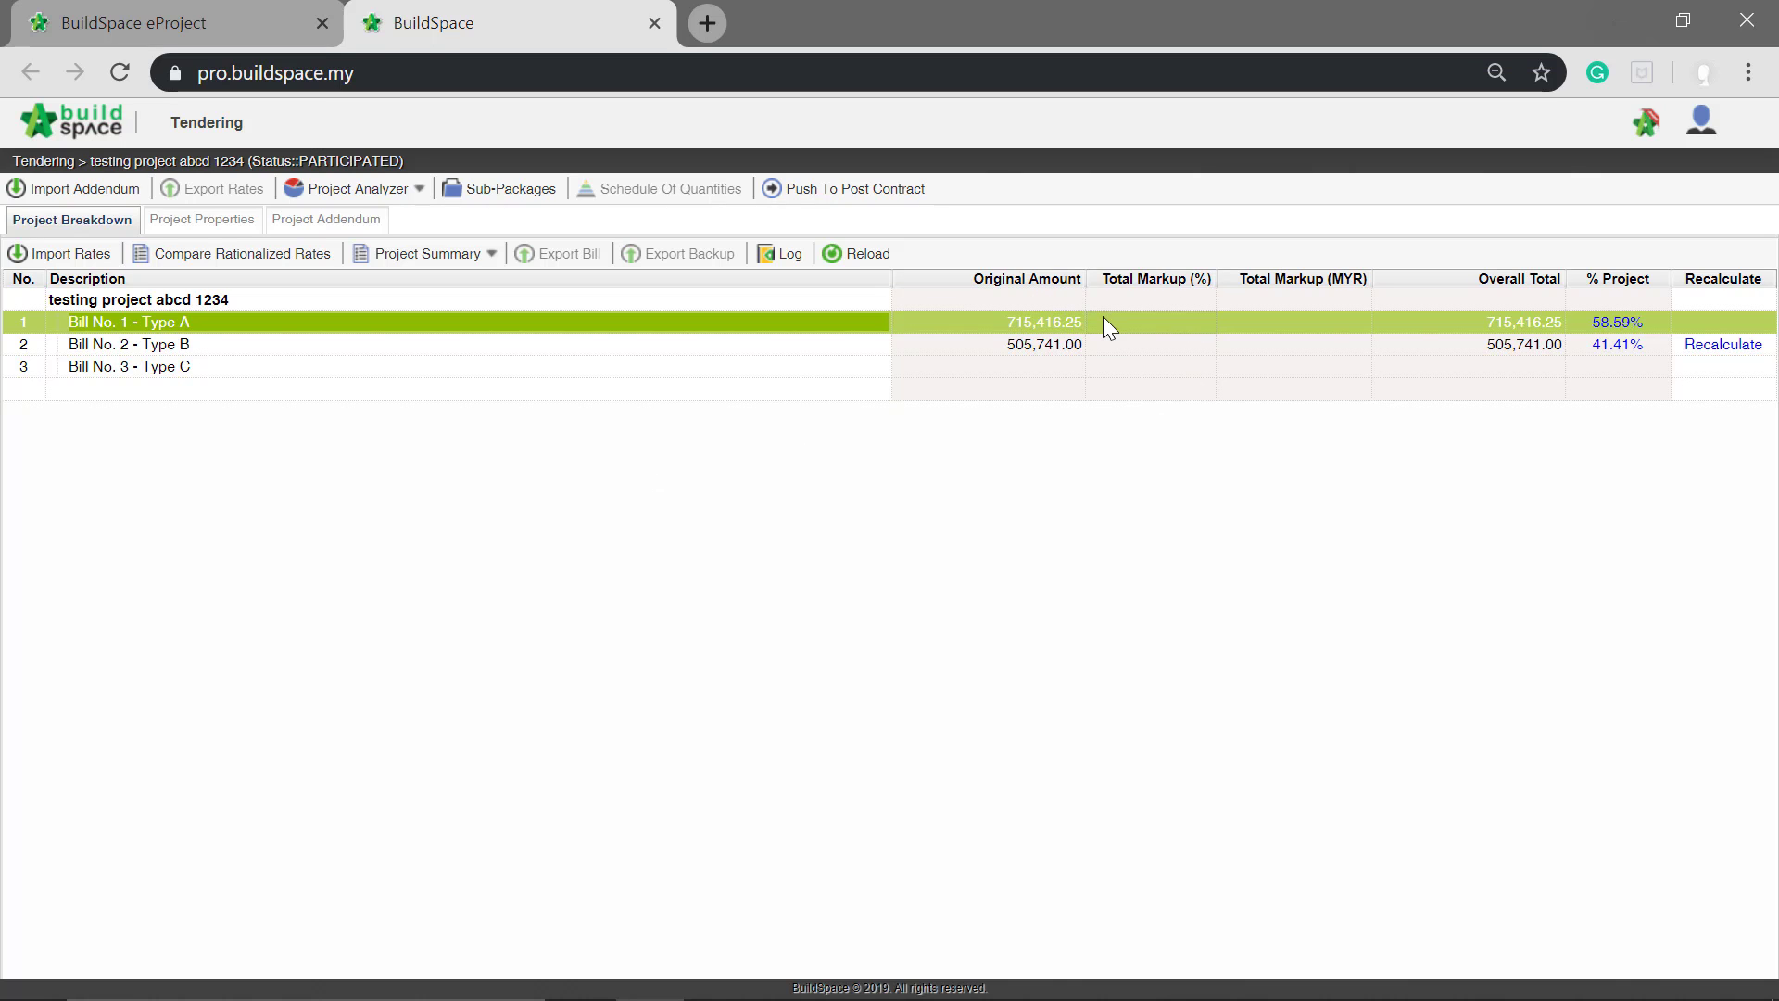
Step: Recalculate Bill No. 2 - Type B at the bill items, bill elements and bills levels
{"action": "left_click", "coordinate": [1720, 346]}
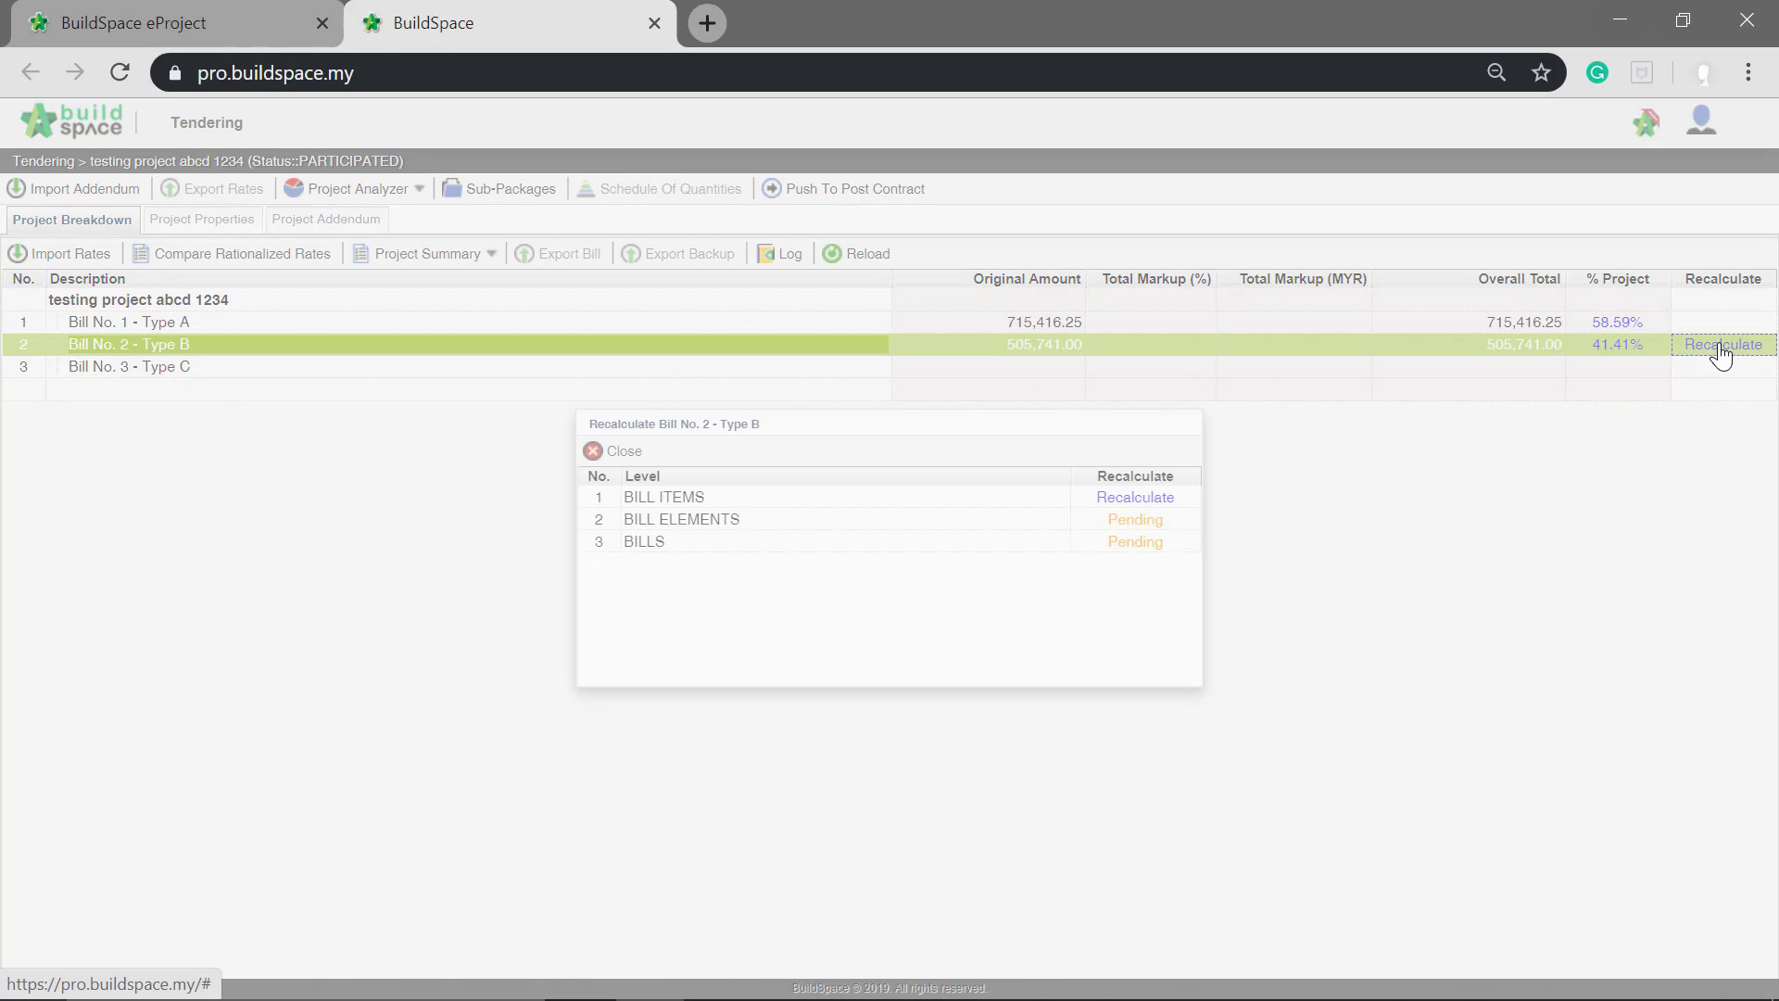
{"action": "left_click", "coordinate": [1158, 498]}
{"action": "left_click", "coordinate": [1163, 521]}
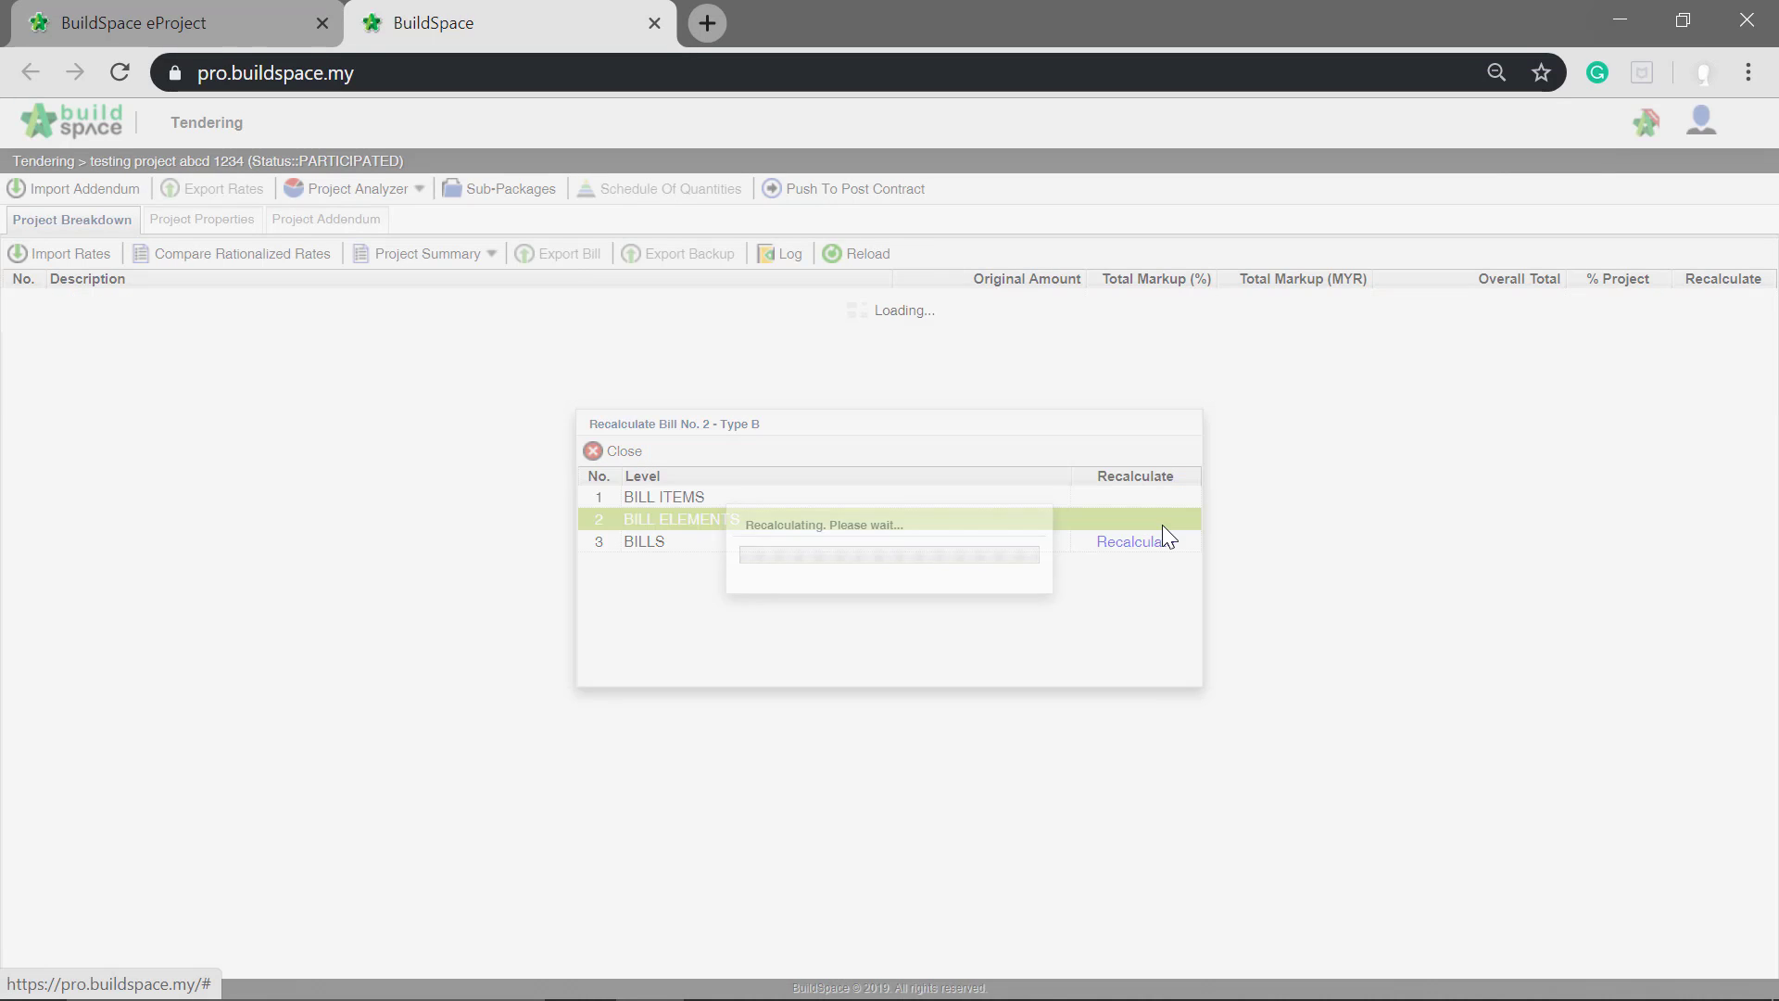
{"action": "left_click", "coordinate": [1148, 542]}
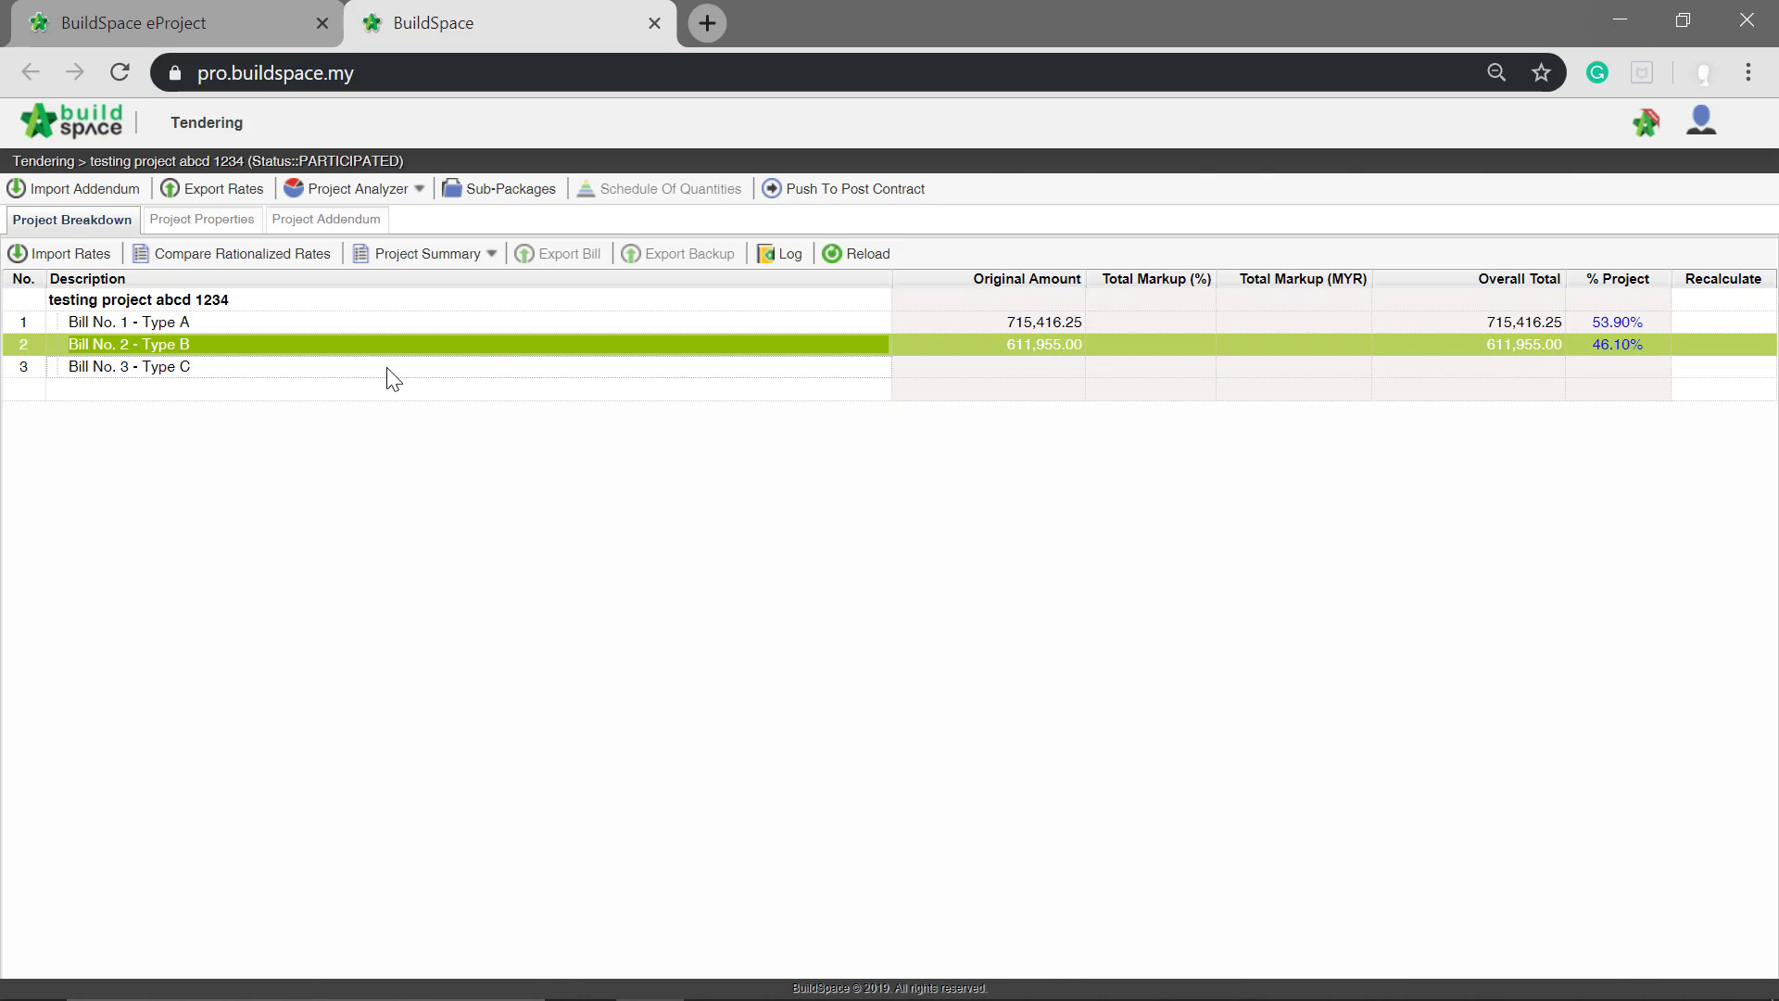
Step: In Type A's WORK BELOW GROUND FLOOR LEVEL element, check the material build-up rate of the 50mm Blinding, under pile caps item
{"action": "double_click", "coordinate": [341, 324]}
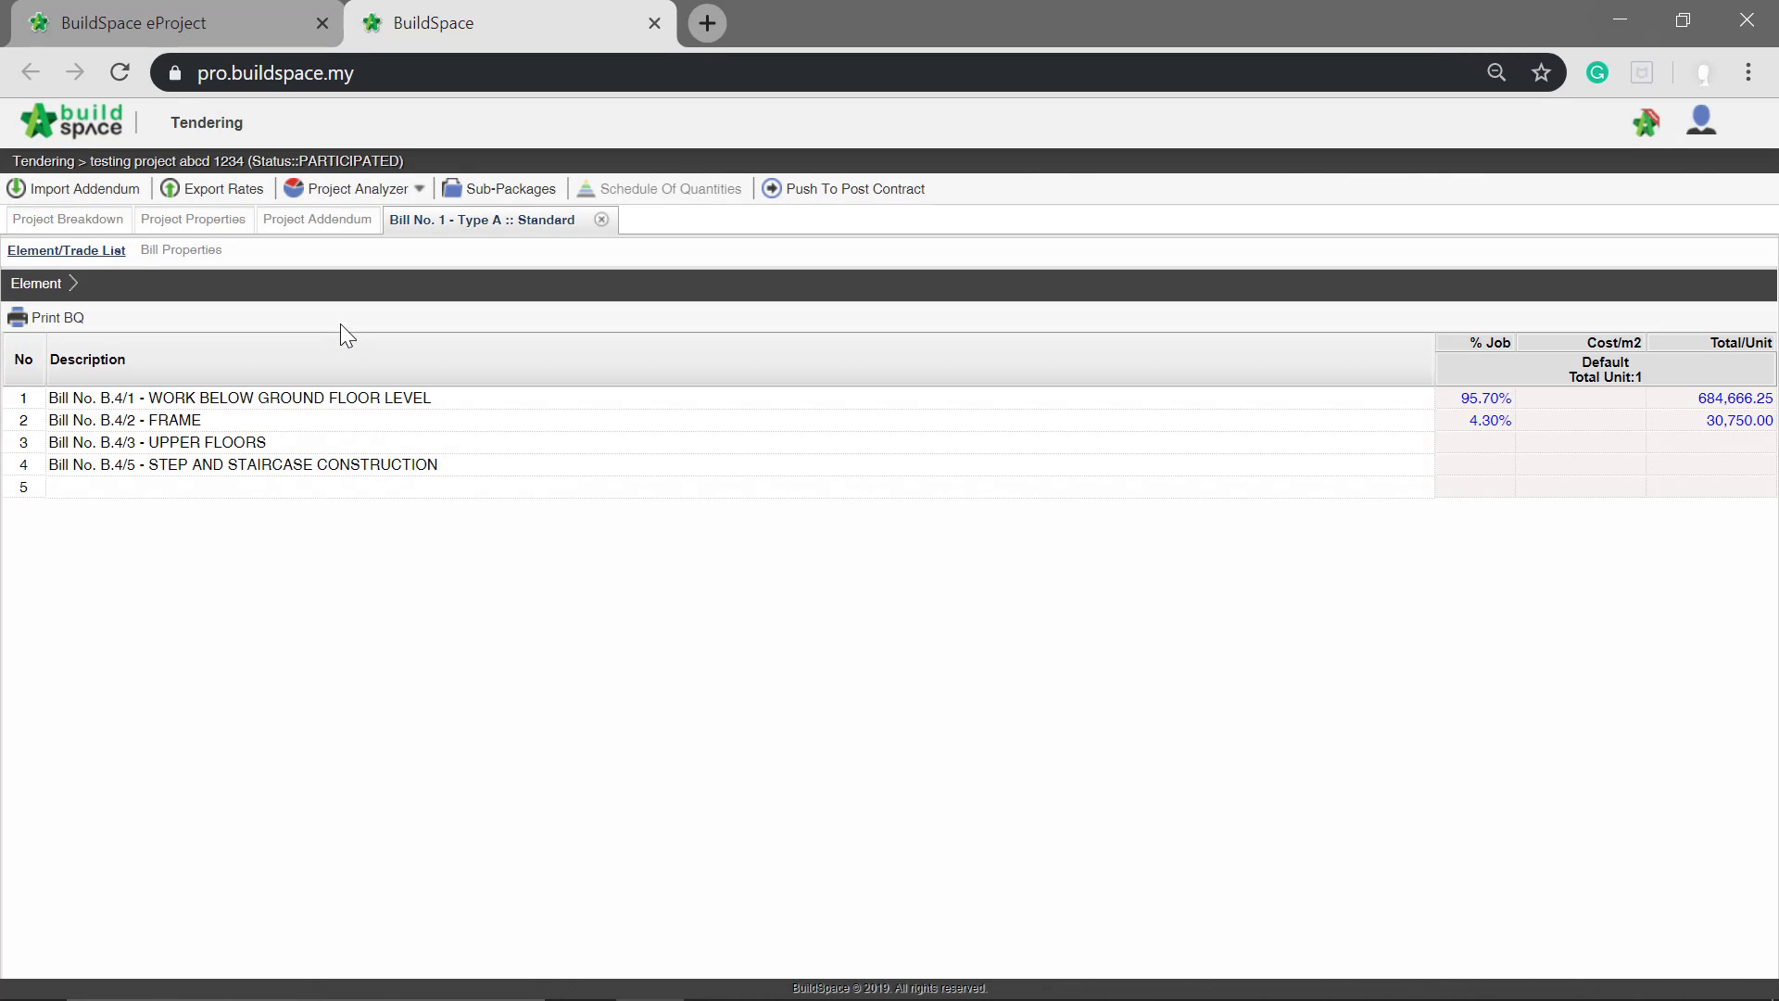
{"action": "double_click", "coordinate": [322, 394]}
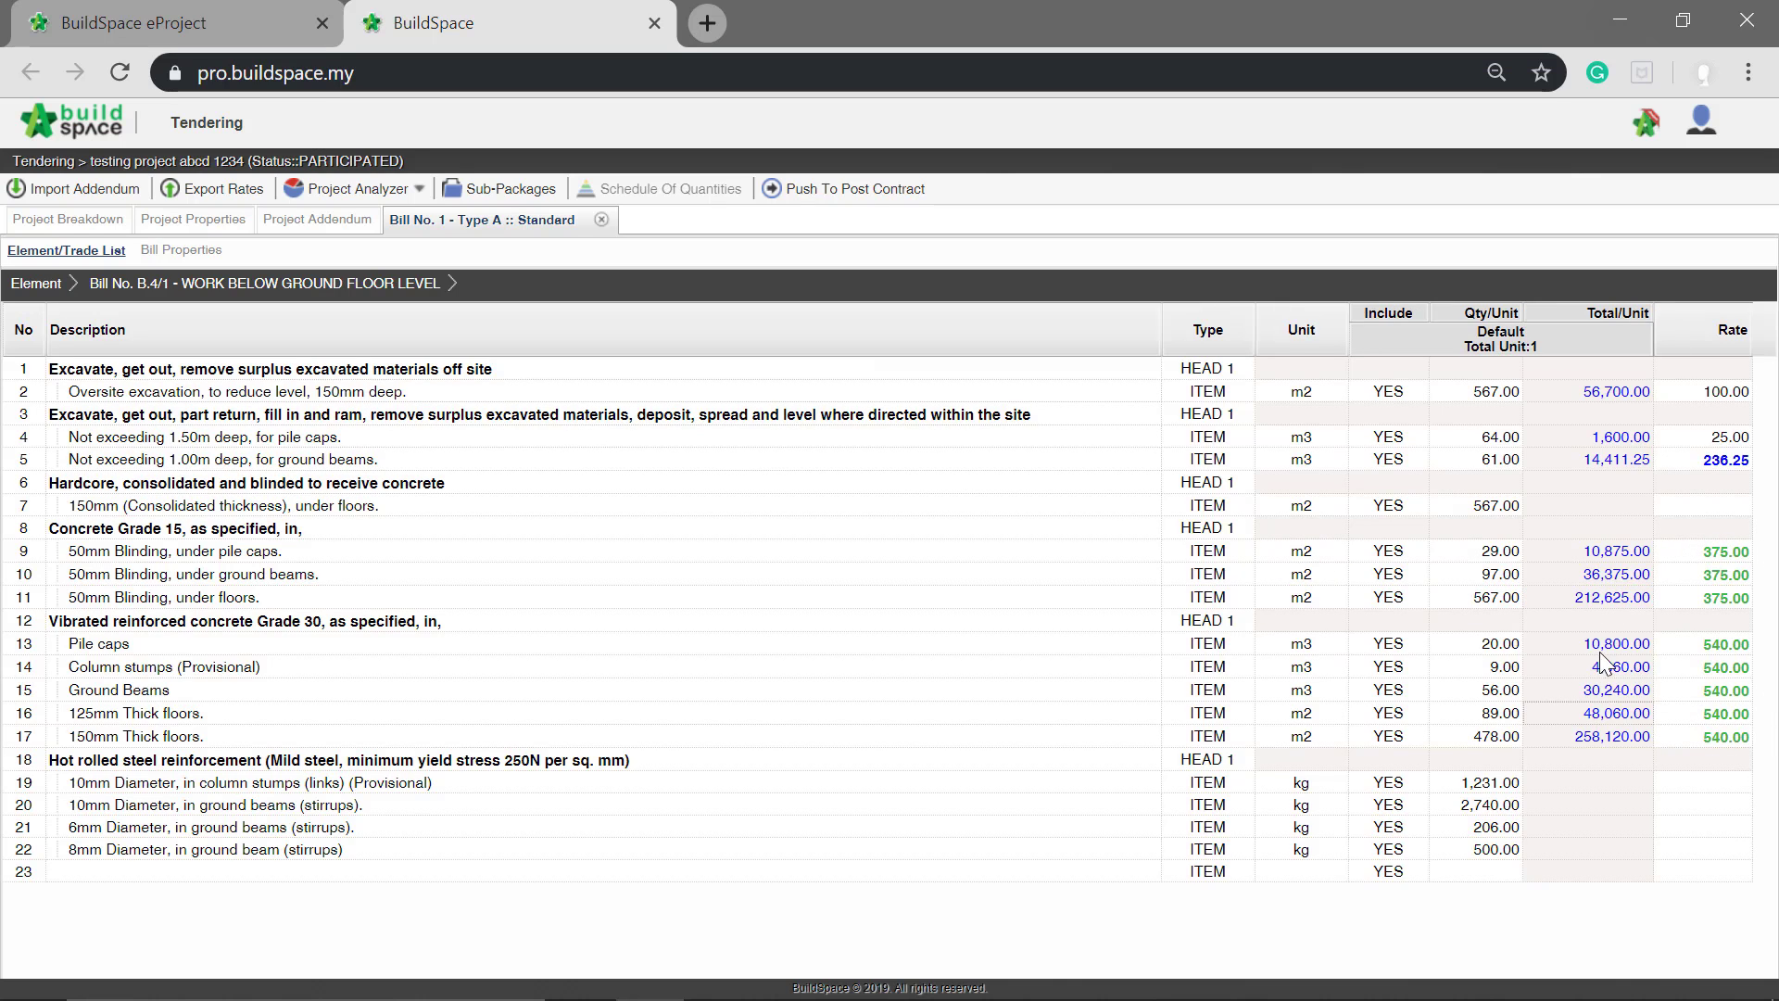
{"action": "left_click", "coordinate": [1692, 554]}
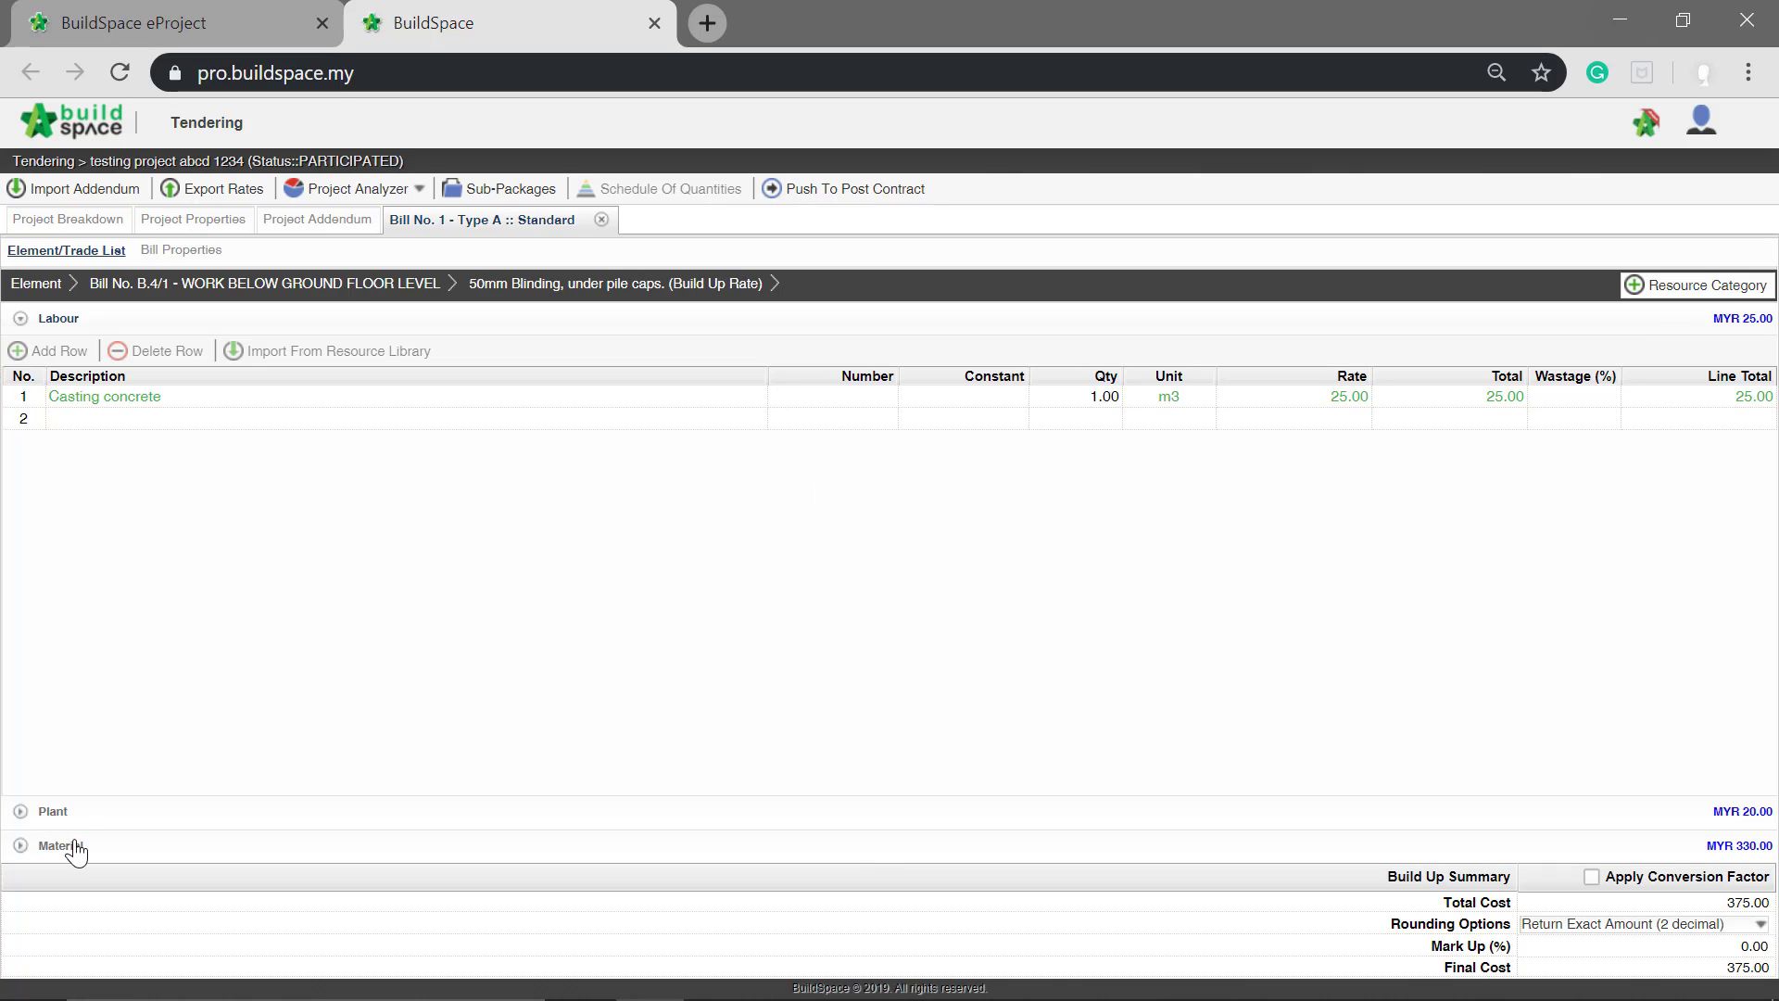
{"action": "left_click", "coordinate": [74, 845]}
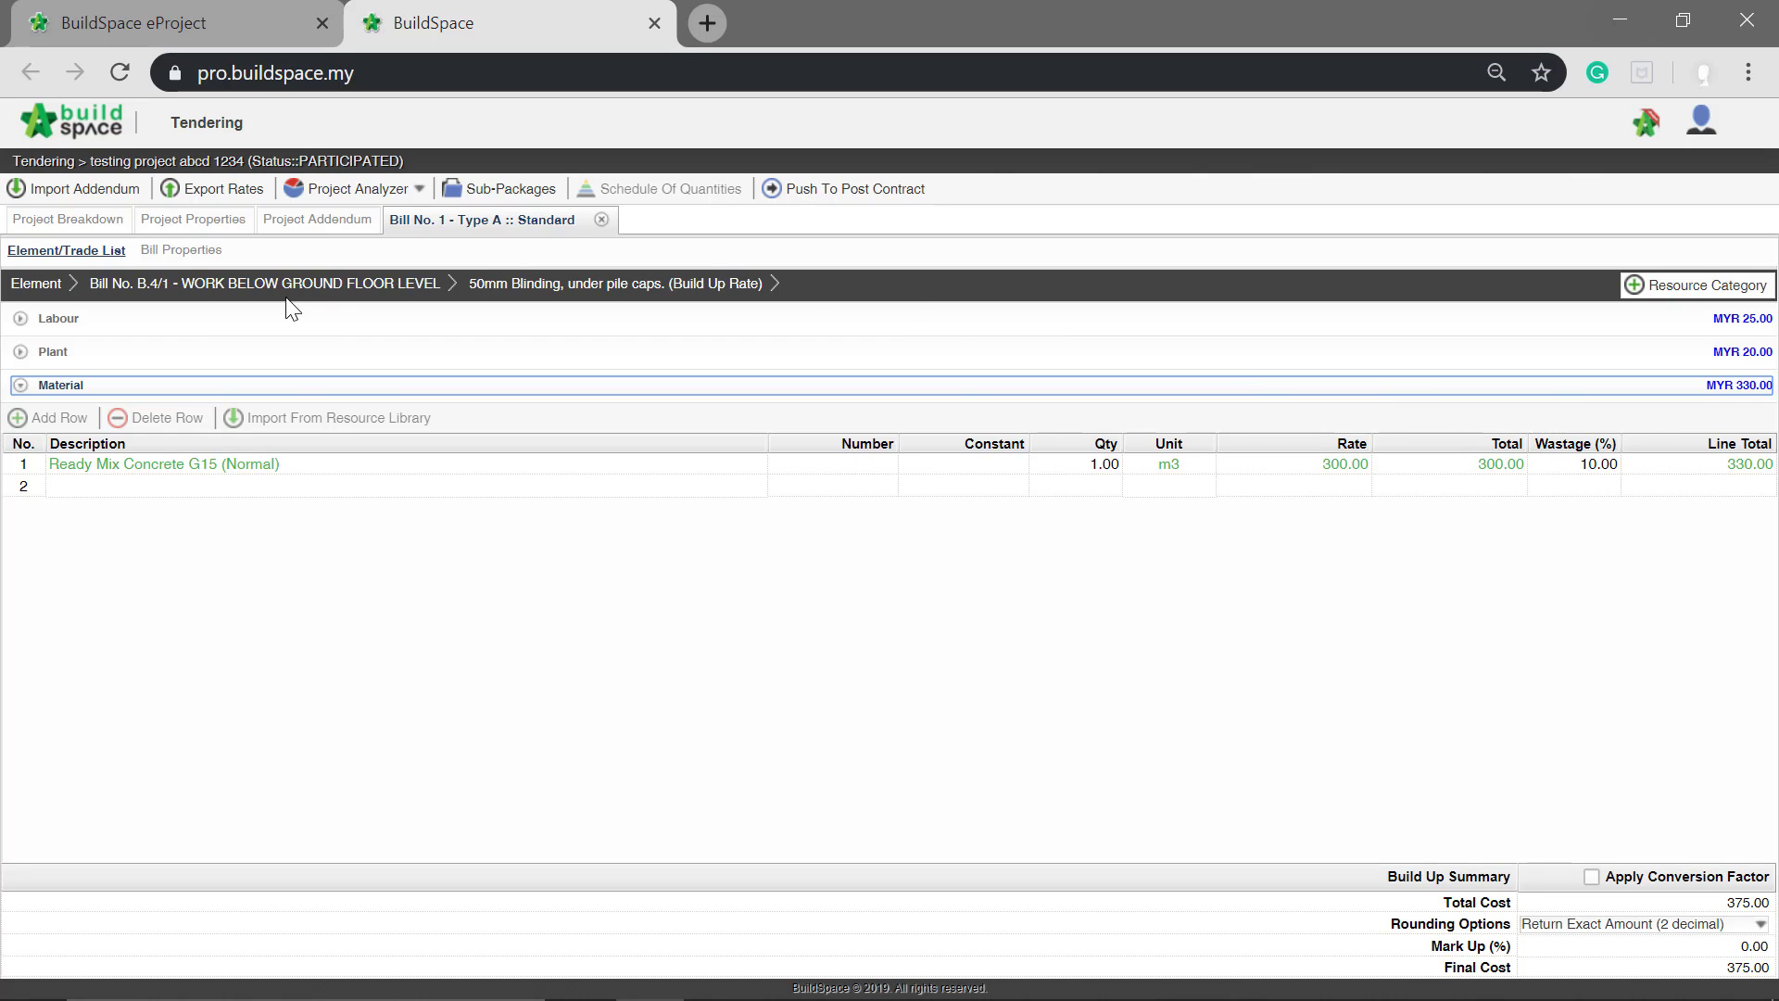
{"action": "left_click", "coordinate": [329, 285]}
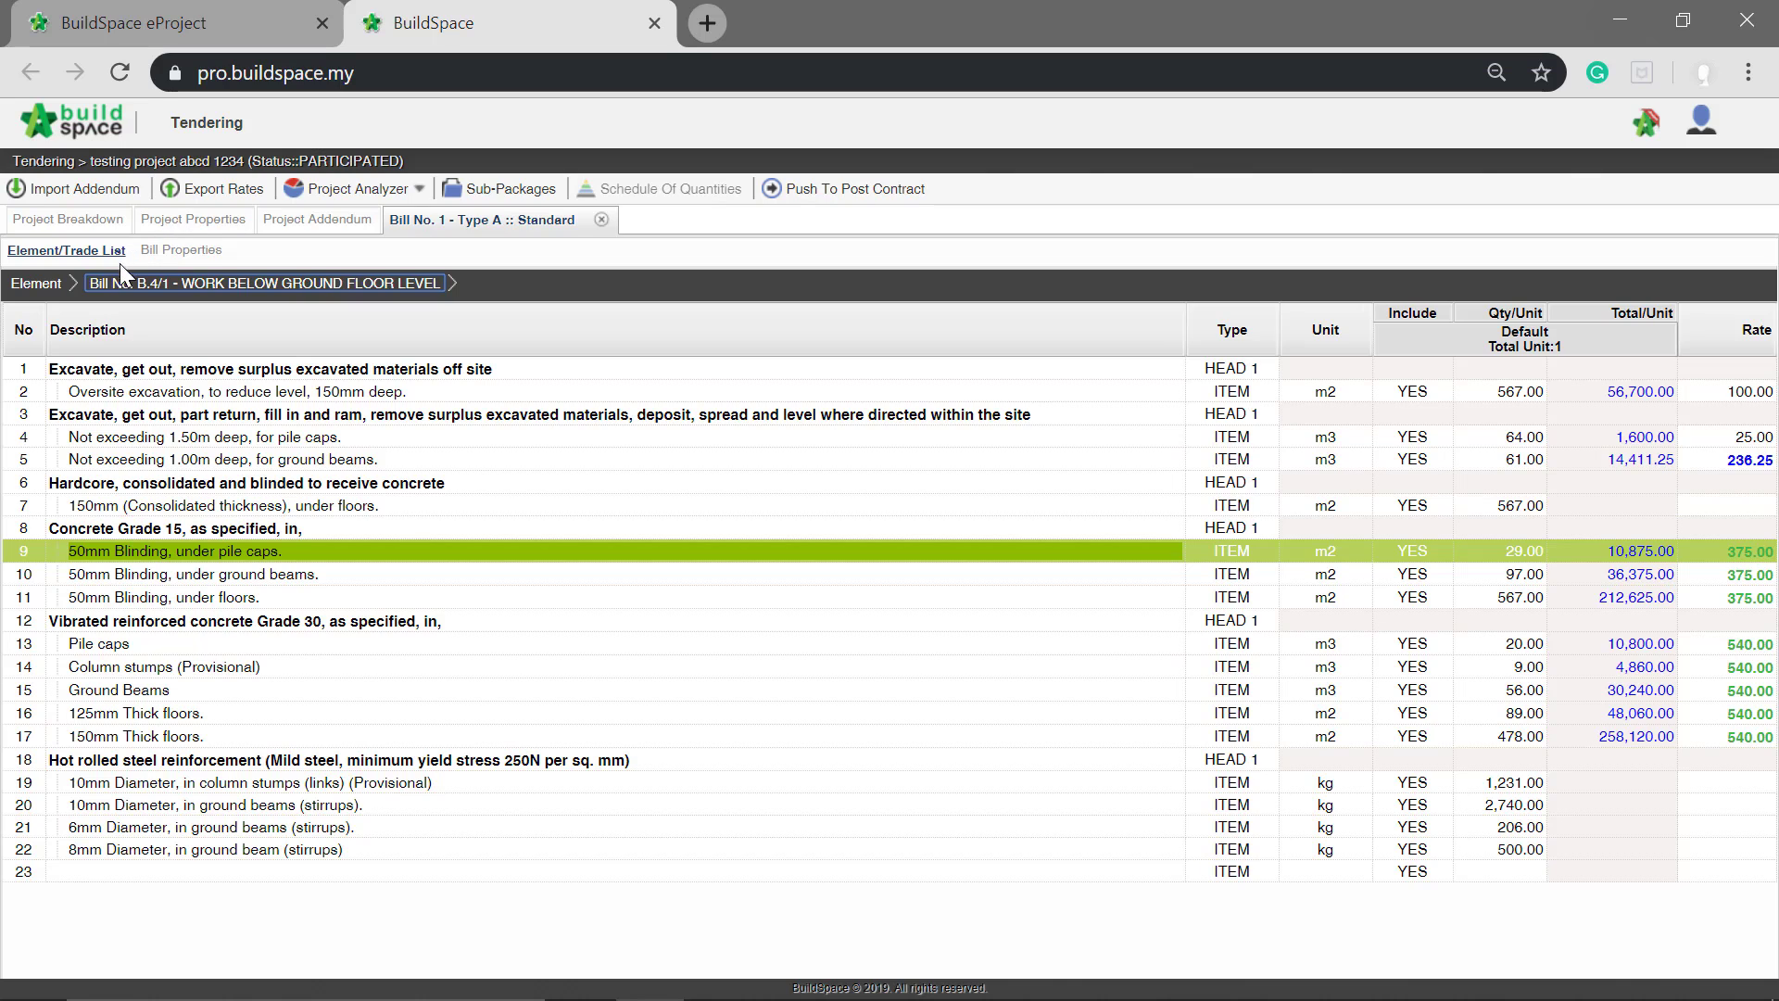
Step: Enable Element Markup and Item Markup in the bill properties of Bill No. 1 - Type A
{"action": "left_click", "coordinate": [208, 252]}
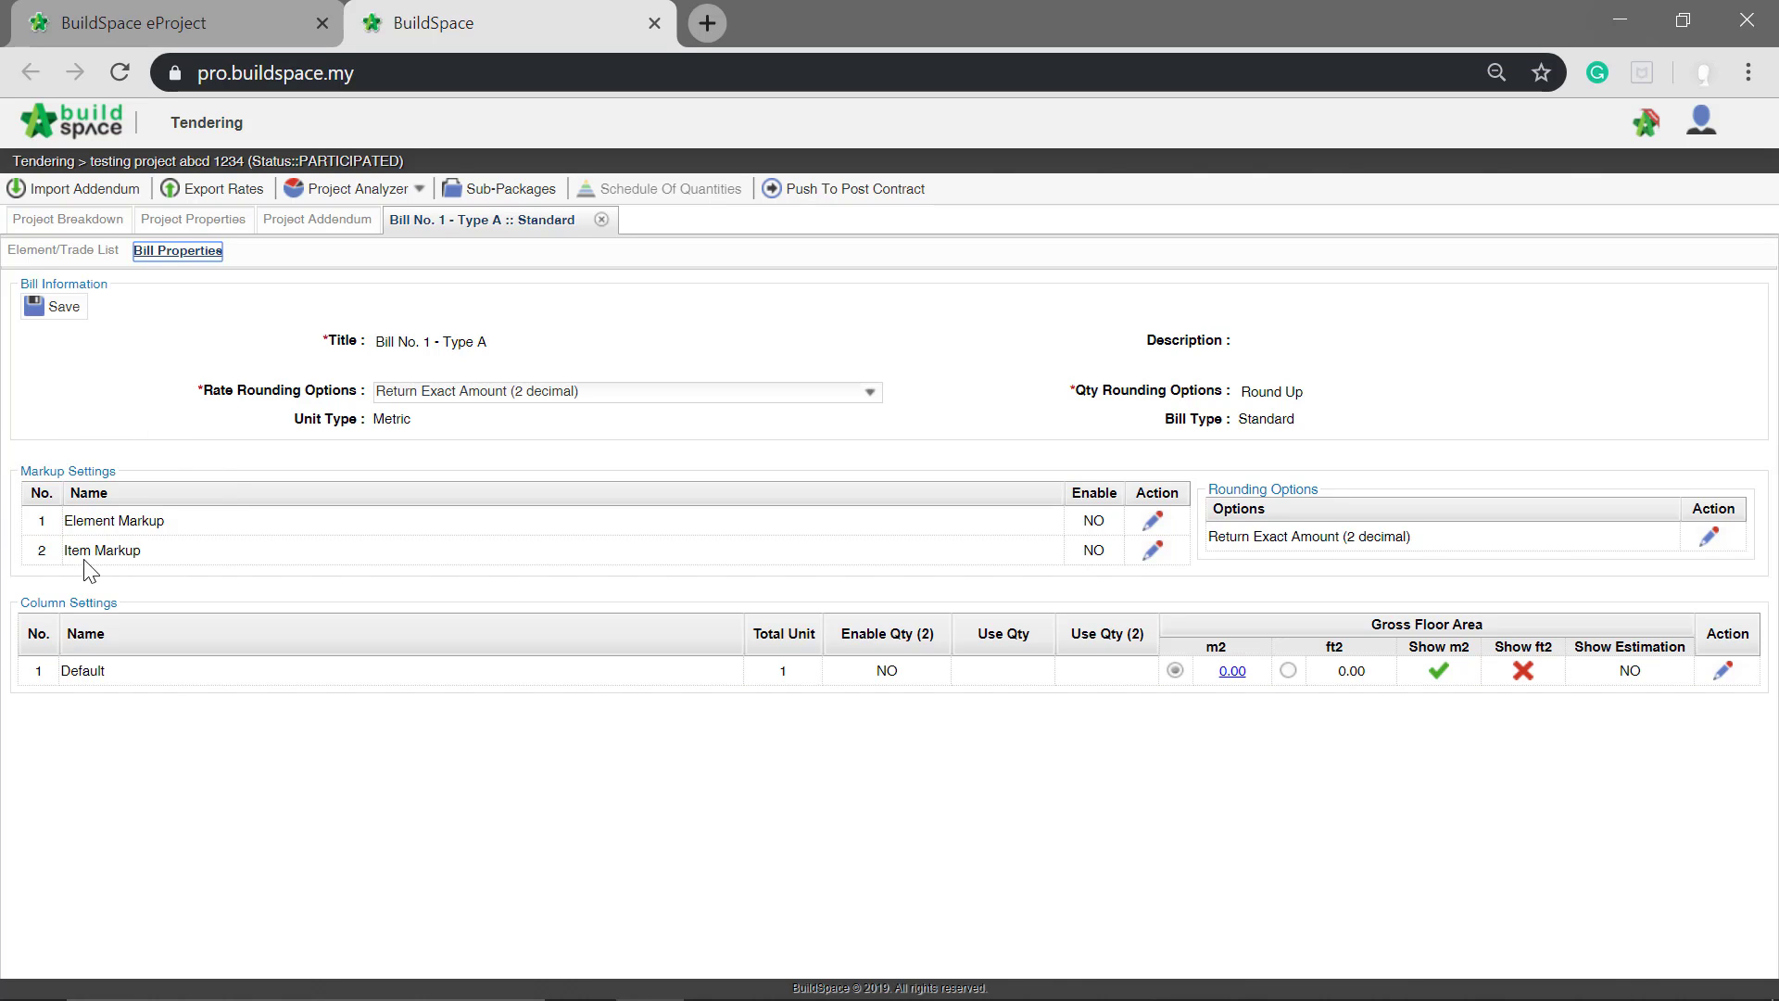
{"action": "left_click", "coordinate": [1163, 523]}
{"action": "left_click", "coordinate": [1153, 525]}
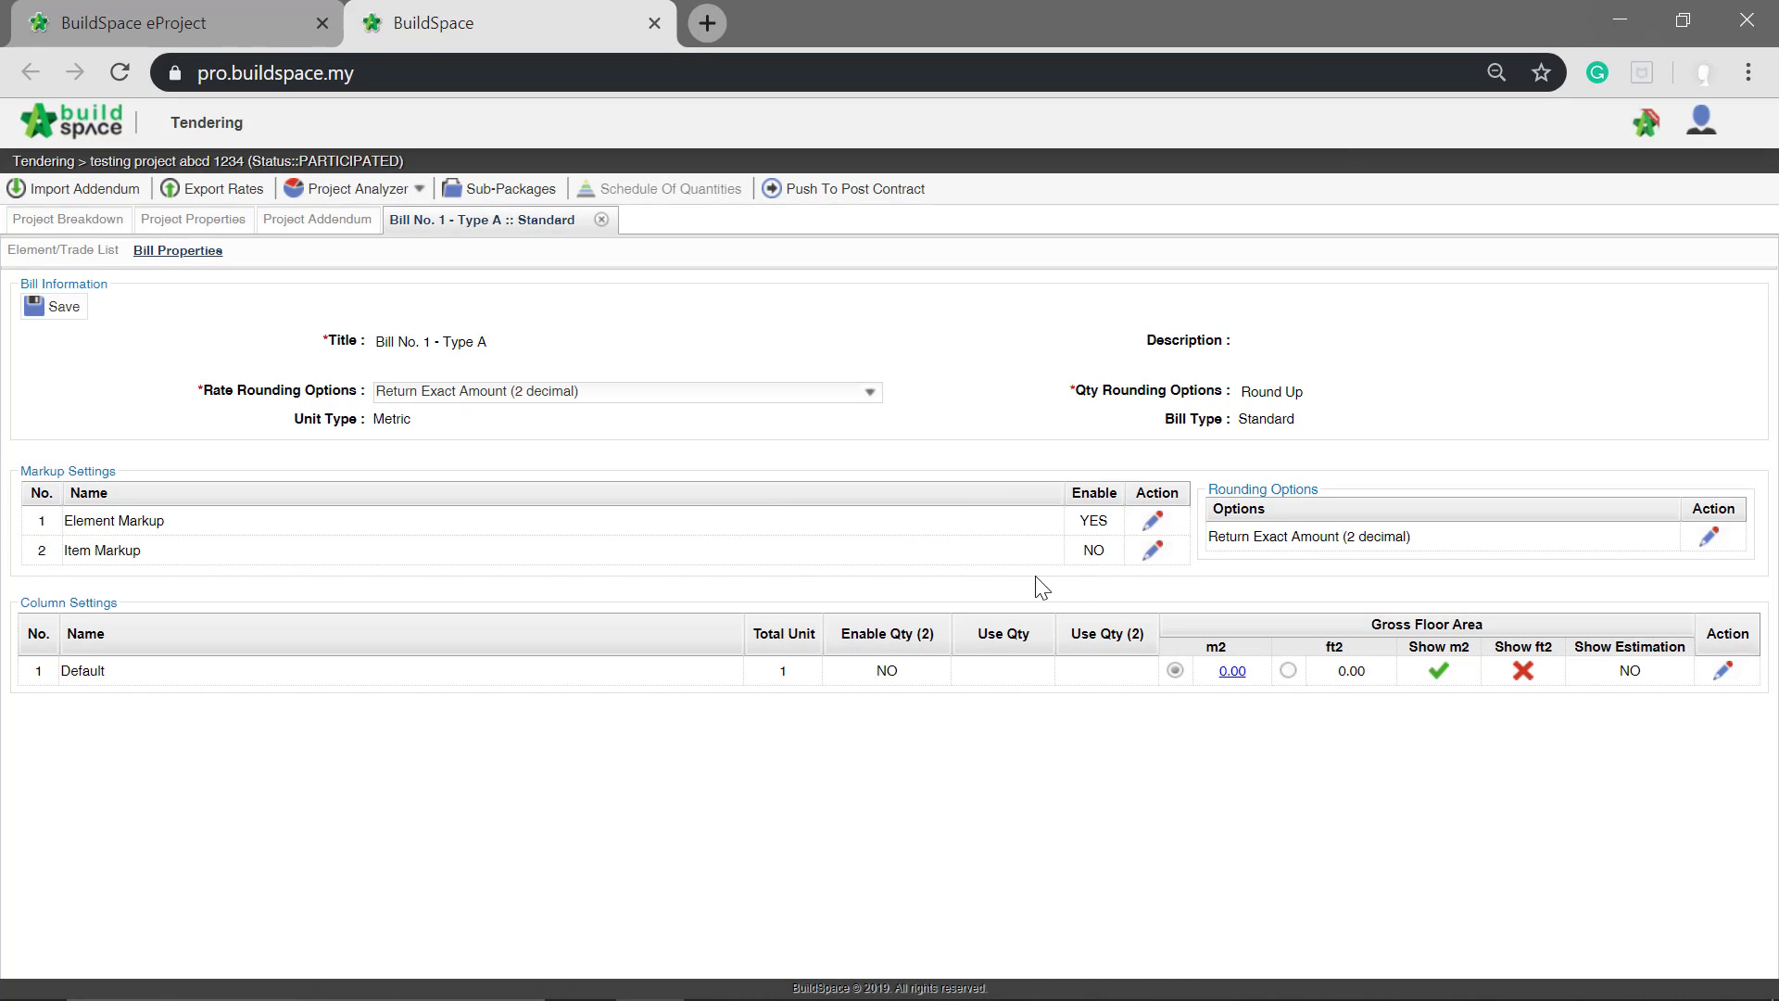
{"action": "left_click", "coordinate": [1154, 552]}
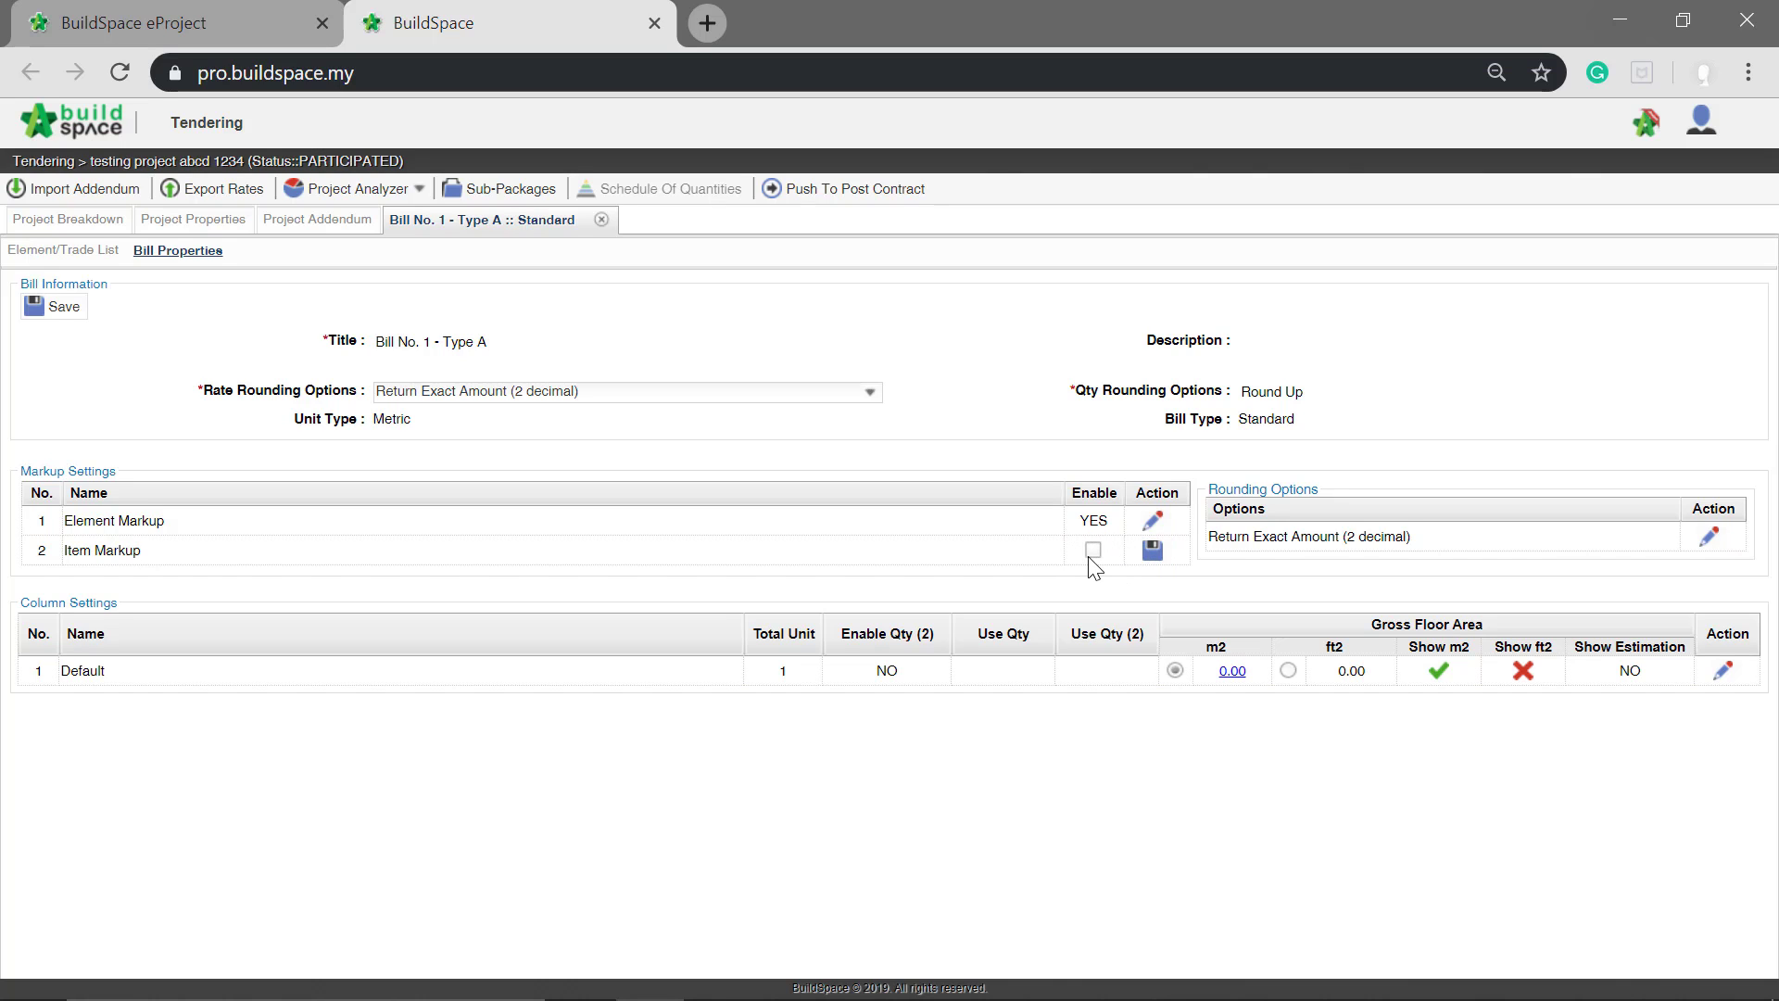
{"action": "left_click", "coordinate": [1152, 552]}
Step: Set the element markup of Bill No. B.4/1 - WORK BELOW GROUND FLOOR LEVEL to 10%
{"action": "left_click", "coordinate": [53, 252]}
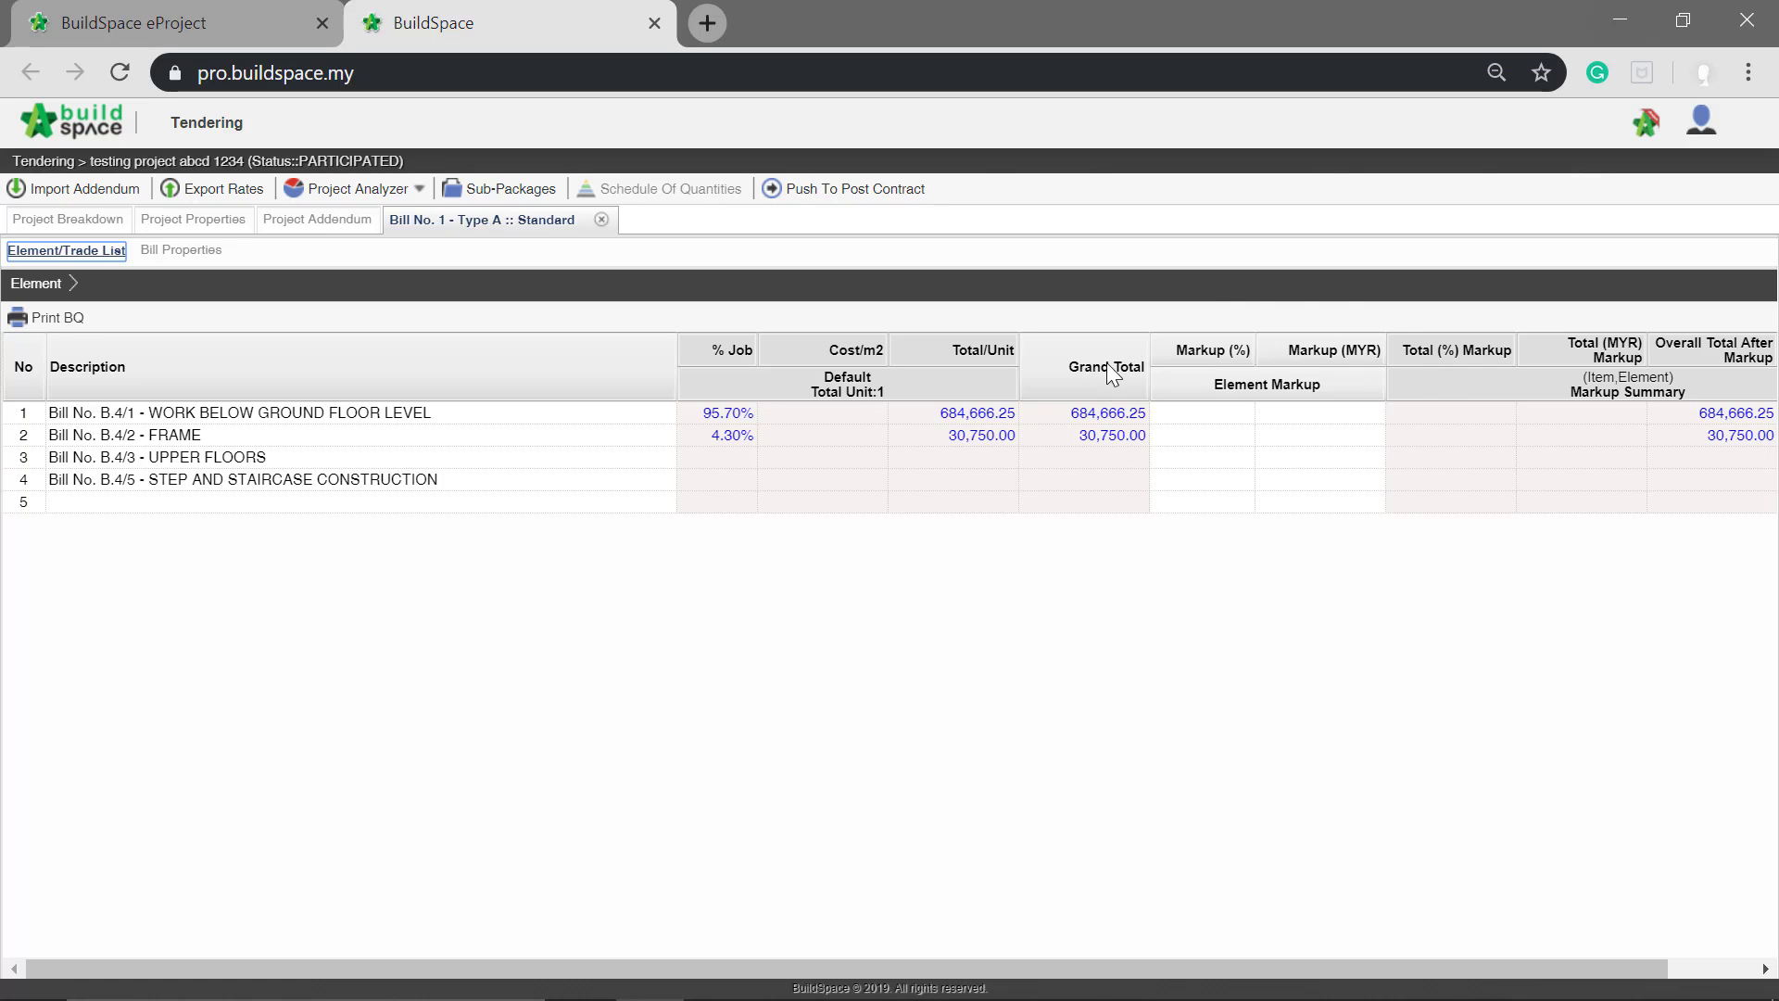
{"action": "left_click", "coordinate": [1202, 414]}
{"action": "key", "text": "Return"}
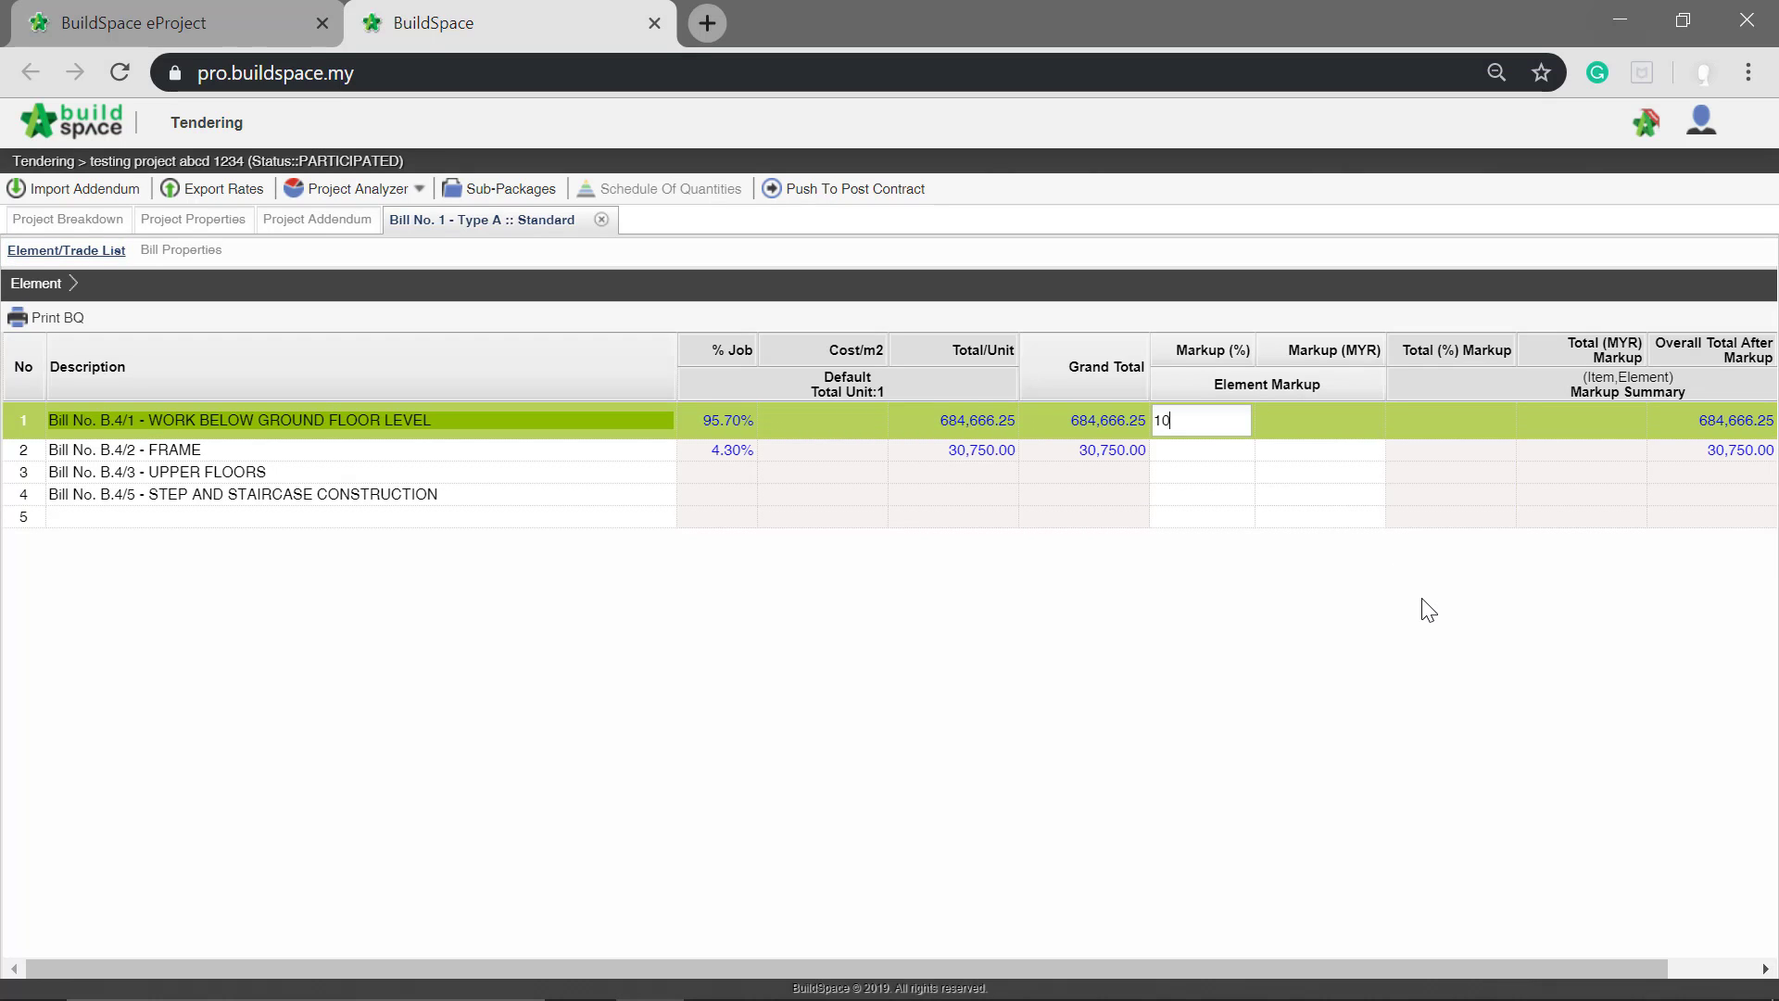
{"action": "type", "text": "10"}
{"action": "key", "text": "Return"}
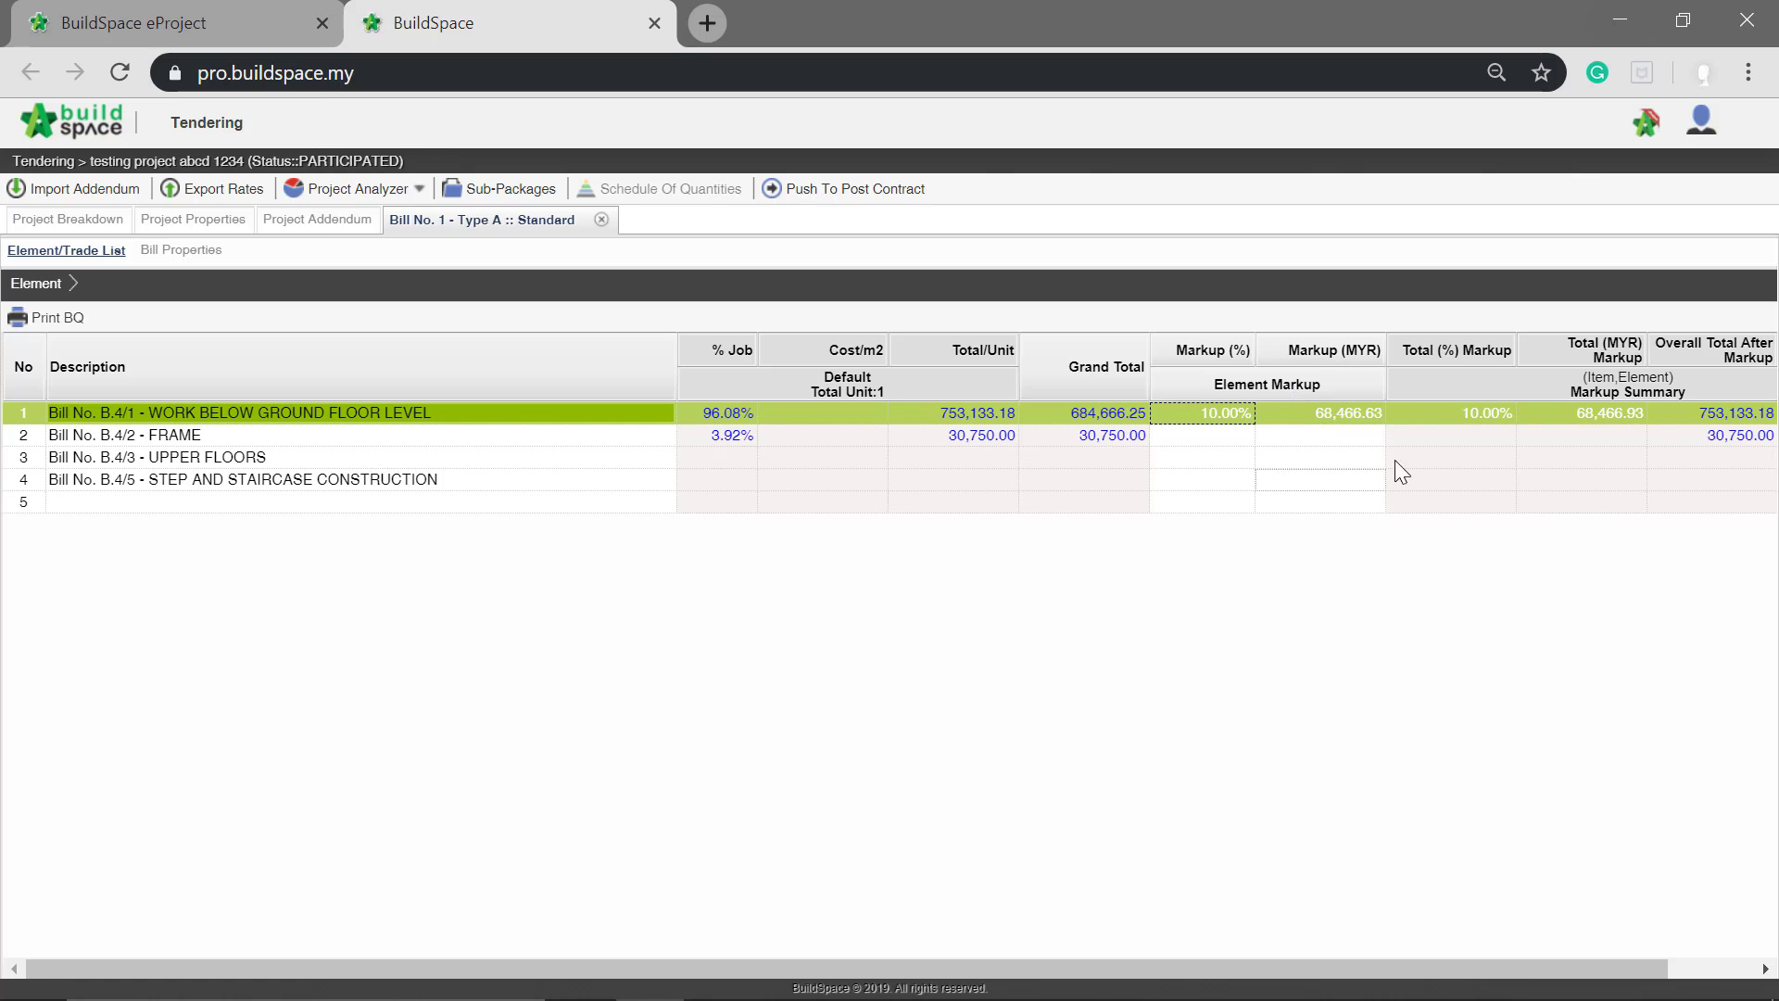
Step: Set the element markup amount of Bill No. B.4/2 - FRAME to MYR 10,000
{"action": "left_click", "coordinate": [1349, 440]}
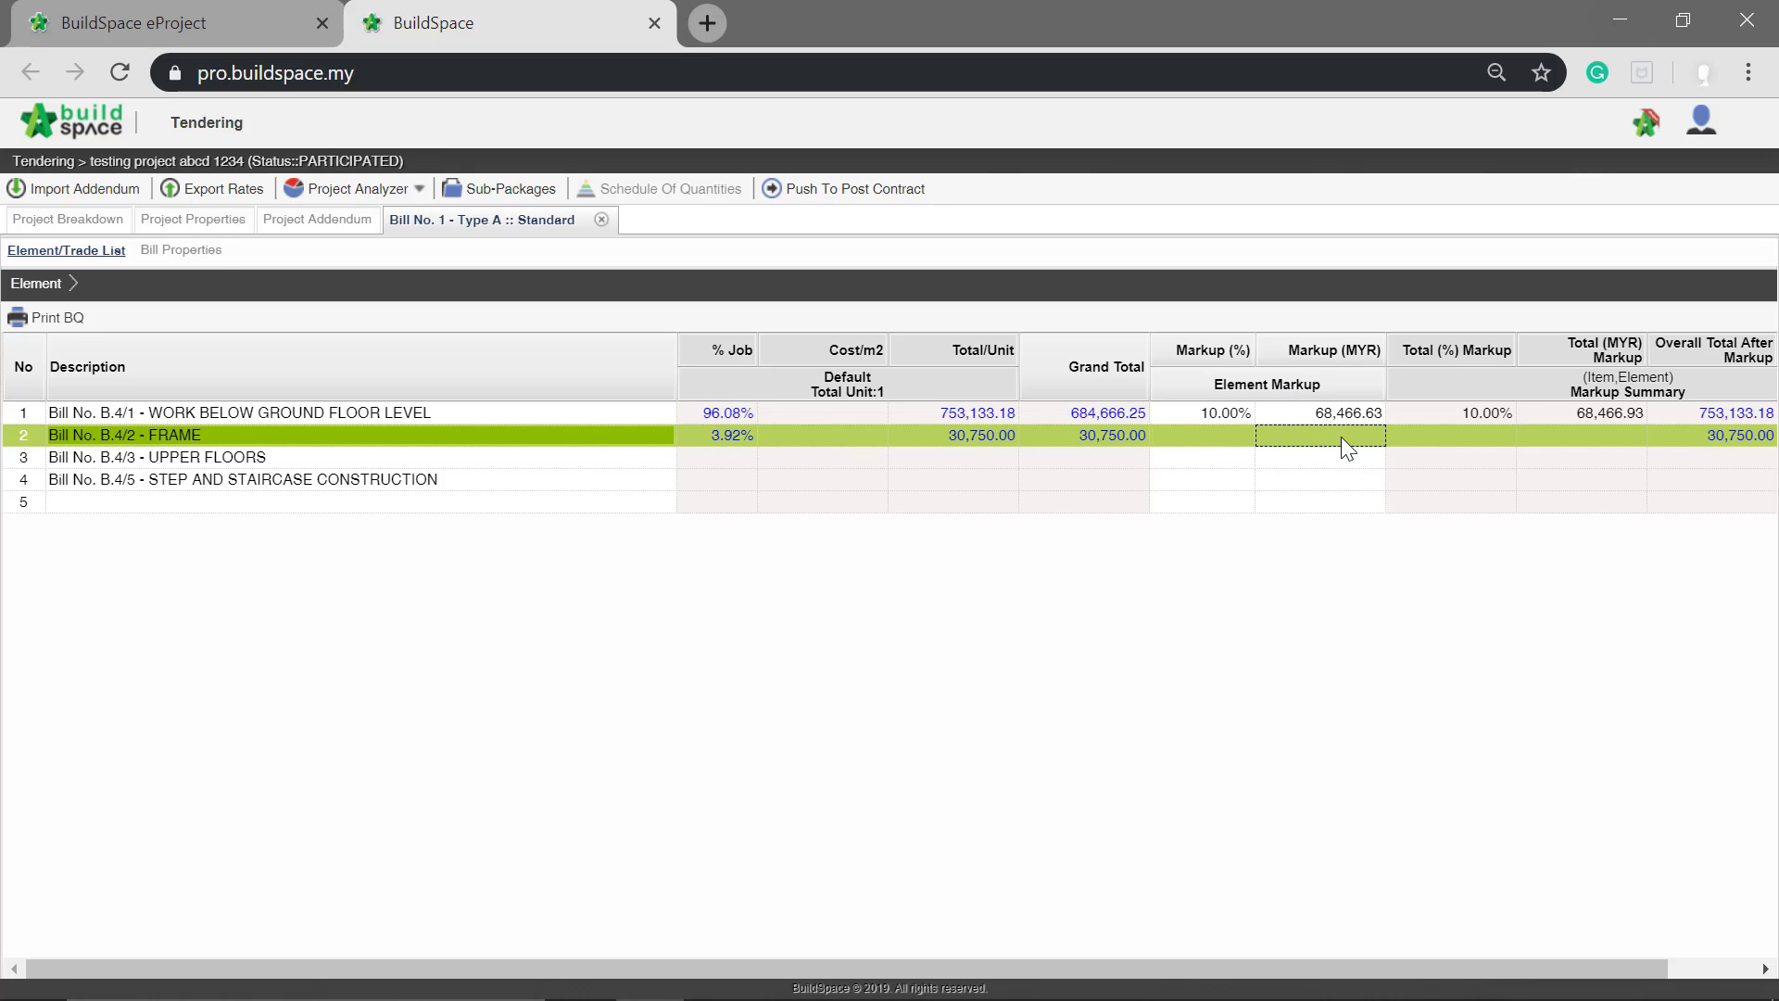
{"action": "left_click", "coordinate": [1344, 440]}
{"action": "type", "text": "10"}
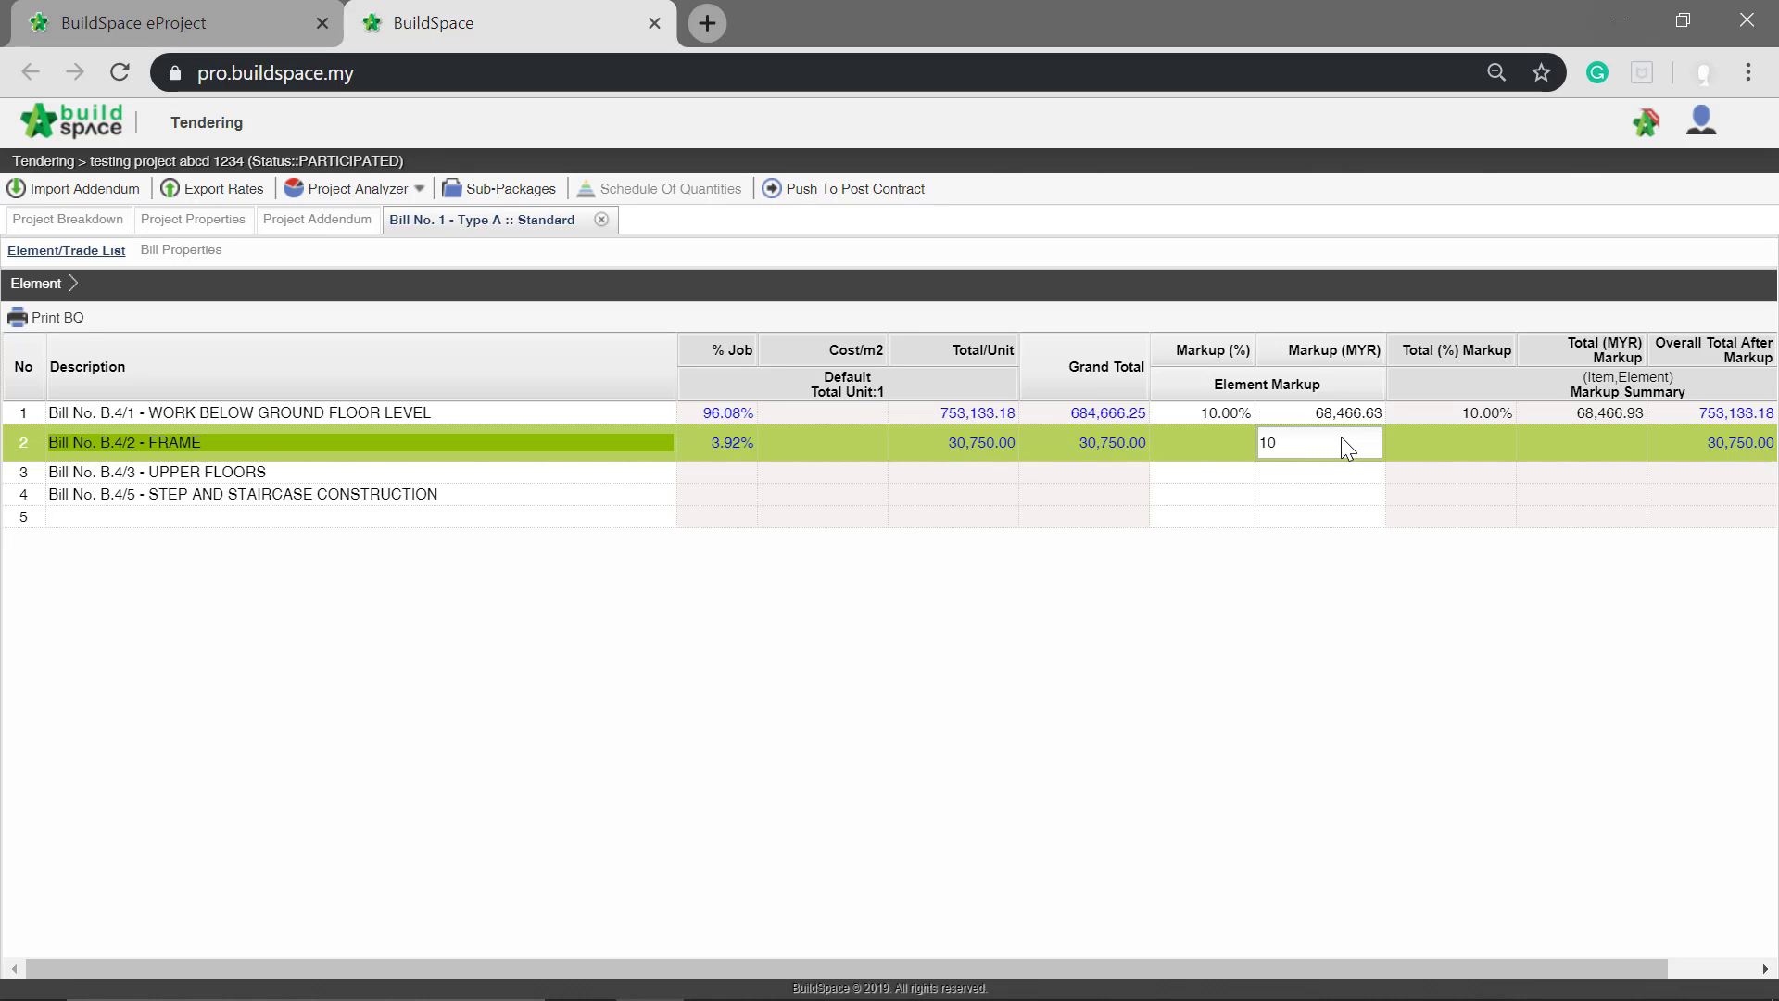
{"action": "type", "text": "000"}
{"action": "key", "text": "Return"}
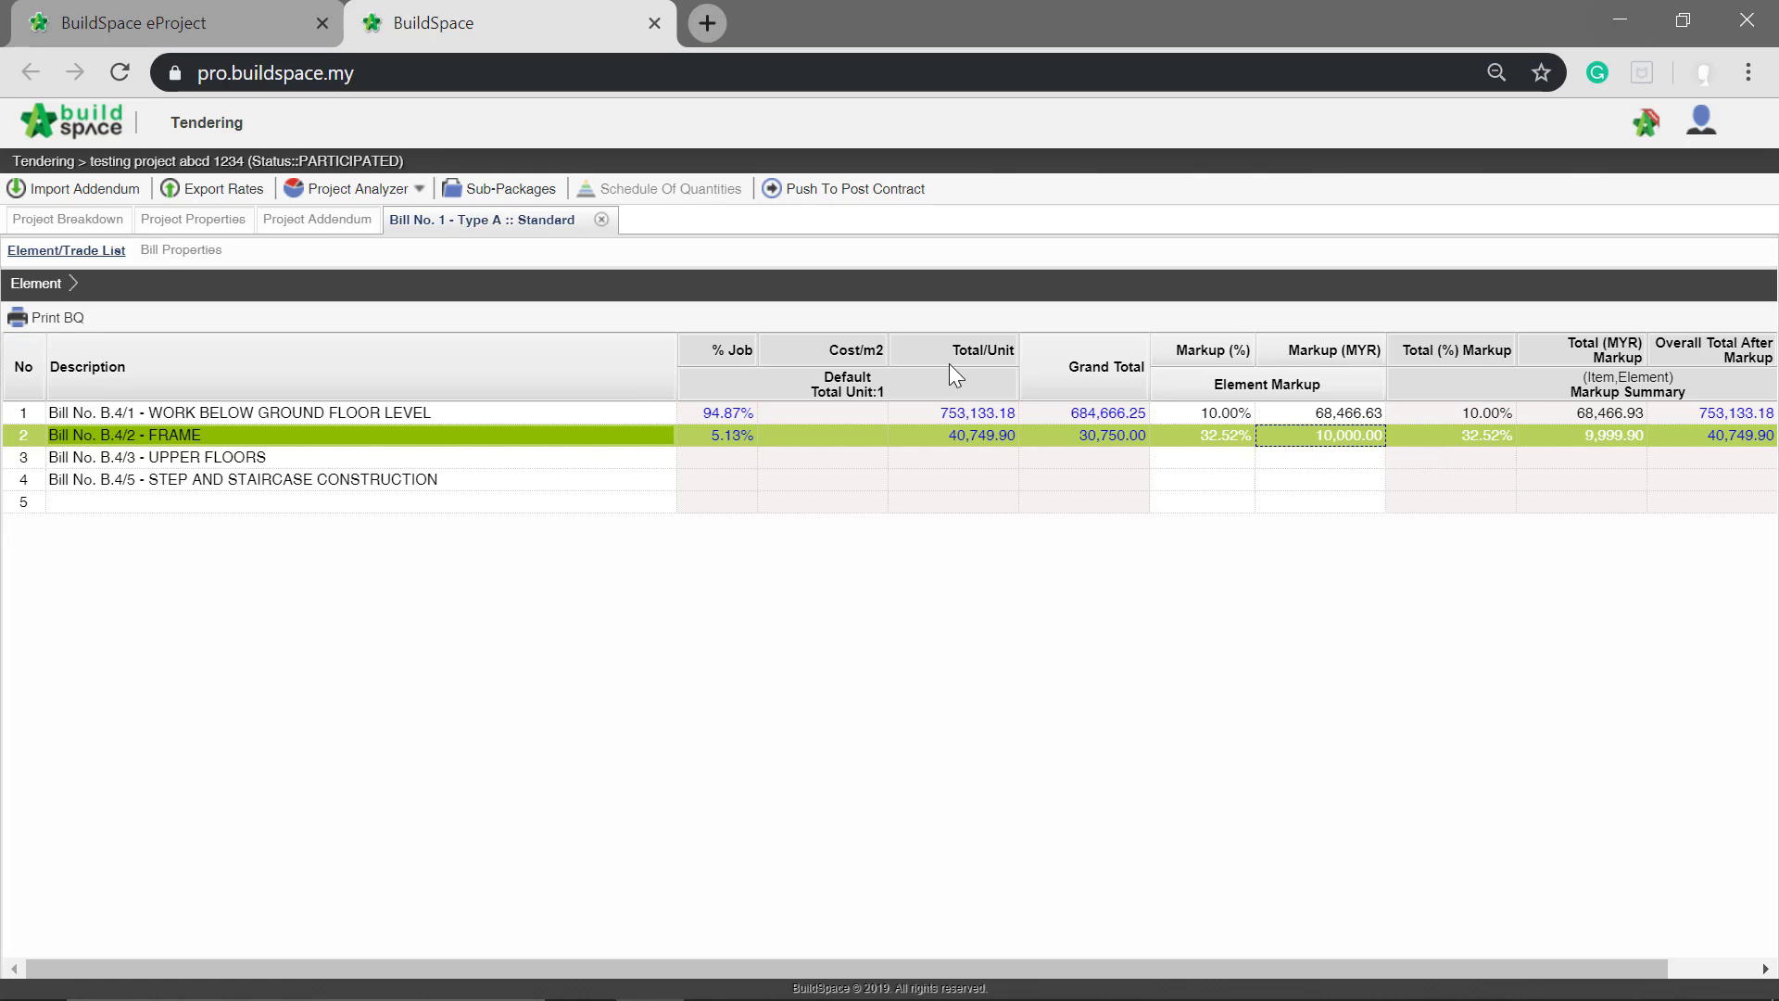
Step: In the WORK BELOW GROUND FLOOR LEVEL element, set the item markup of the 150mm deep oversite excavation to 10%
{"action": "left_click", "coordinate": [595, 414]}
{"action": "double_click", "coordinate": [591, 413]}
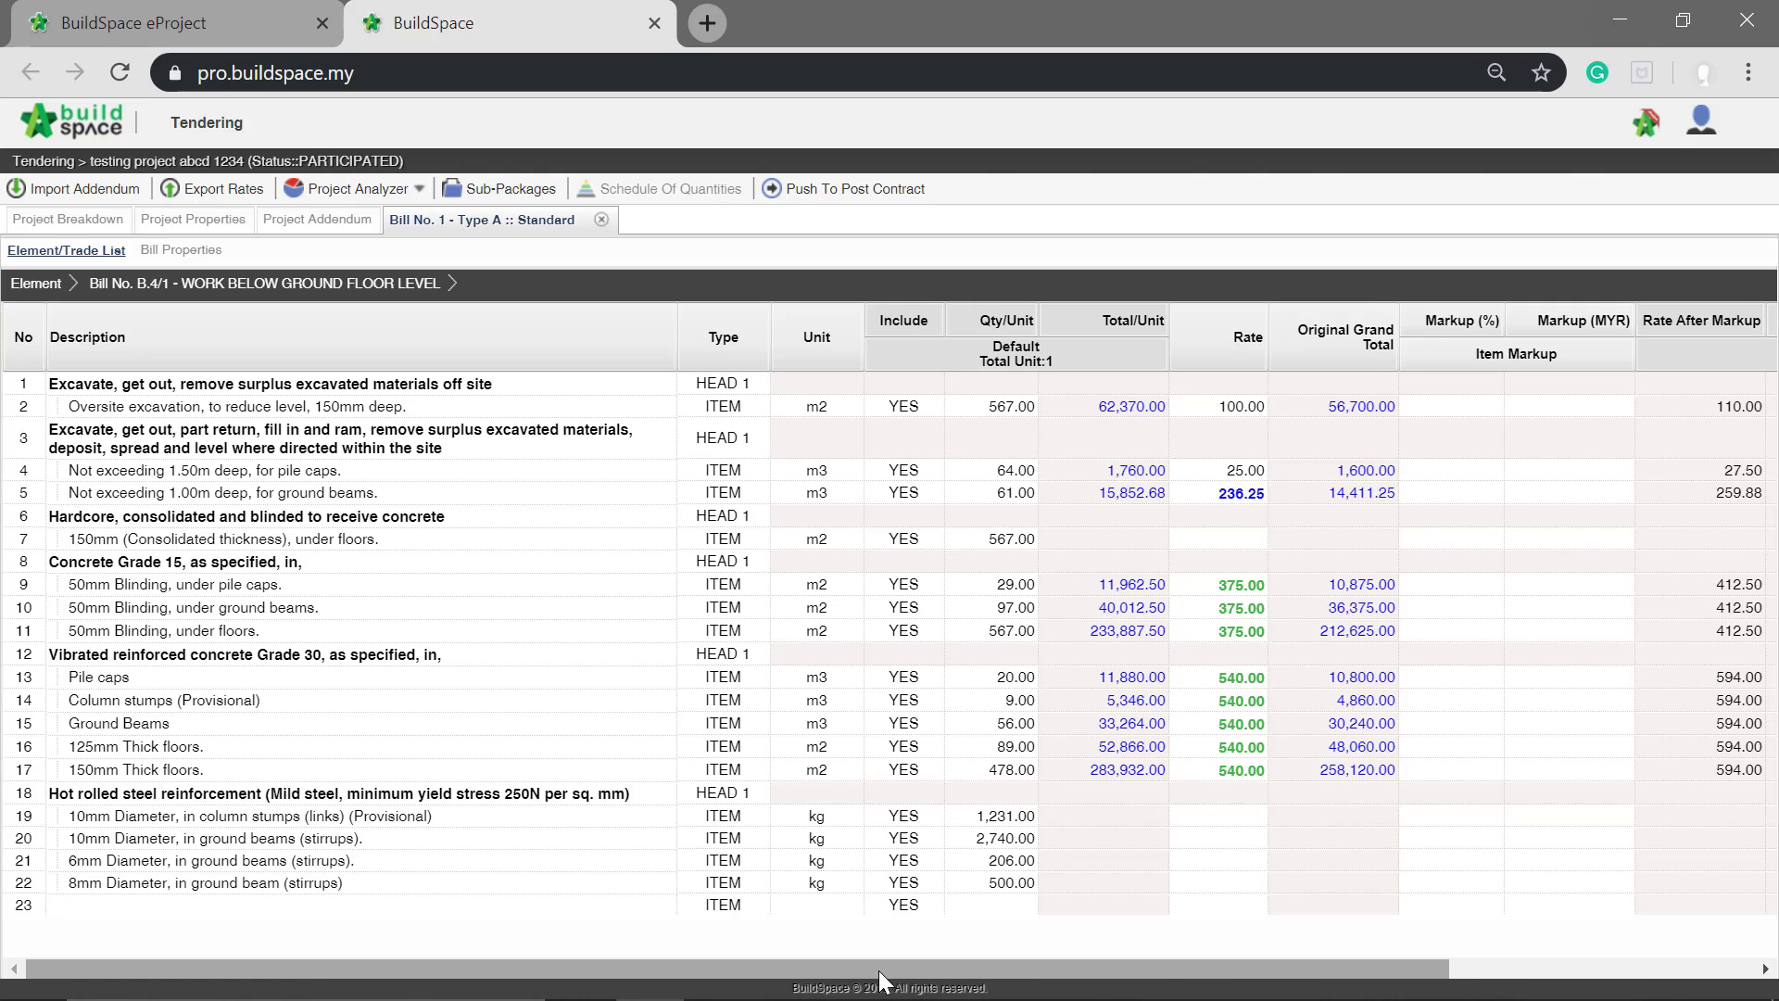
{"action": "left_click_drag", "start_coordinate": [881, 967], "coordinate": [1113, 953]}
{"action": "left_click", "coordinate": [1613, 441]}
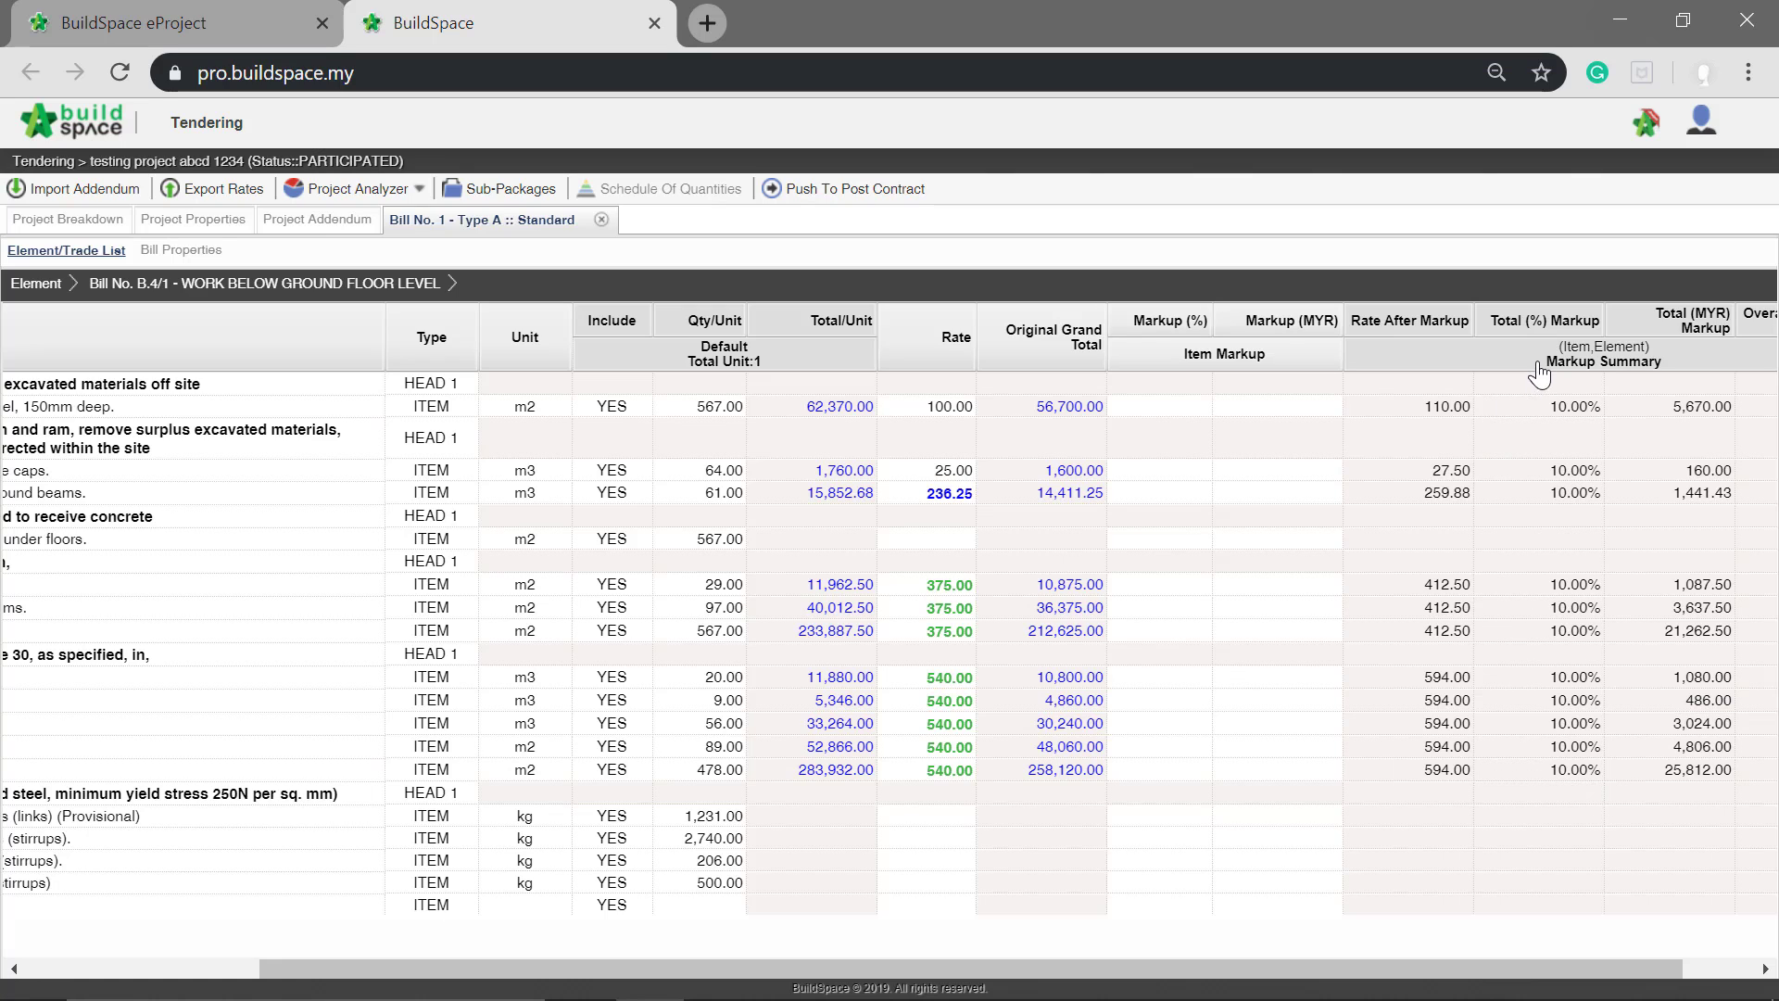
{"action": "left_click", "coordinate": [1617, 584]}
{"action": "left_click", "coordinate": [1160, 407]}
{"action": "left_click", "coordinate": [1188, 408]}
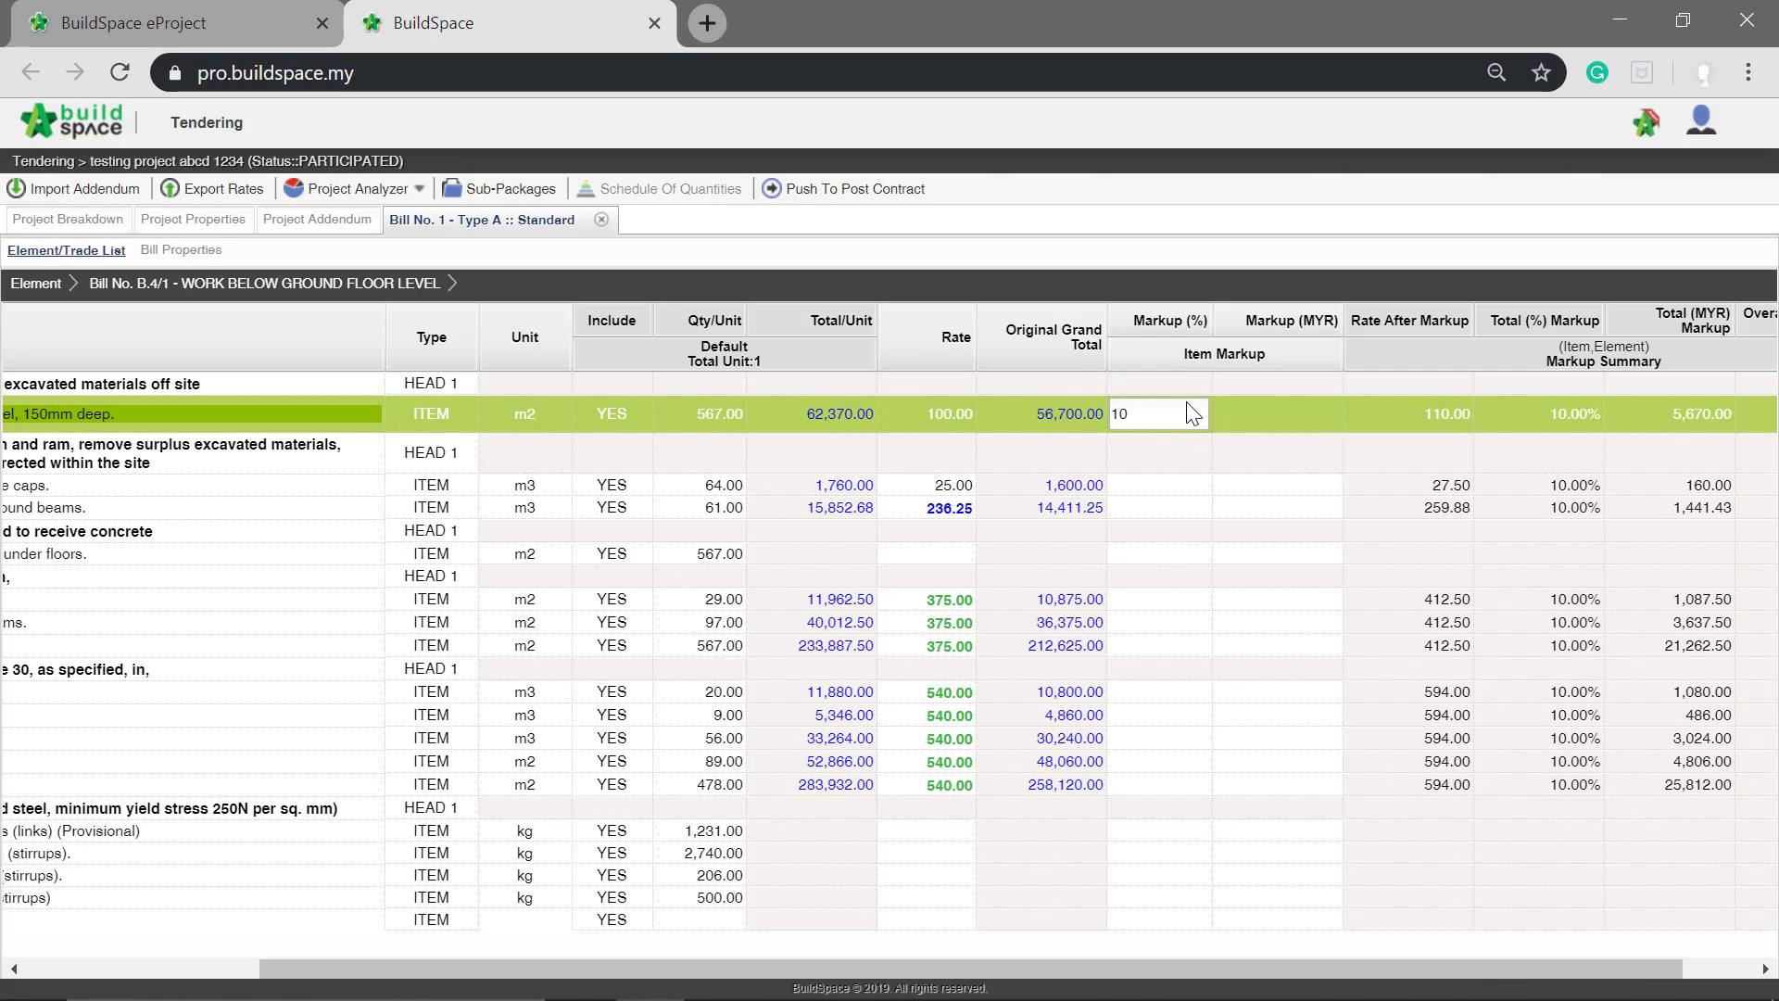
{"action": "key", "text": "Return"}
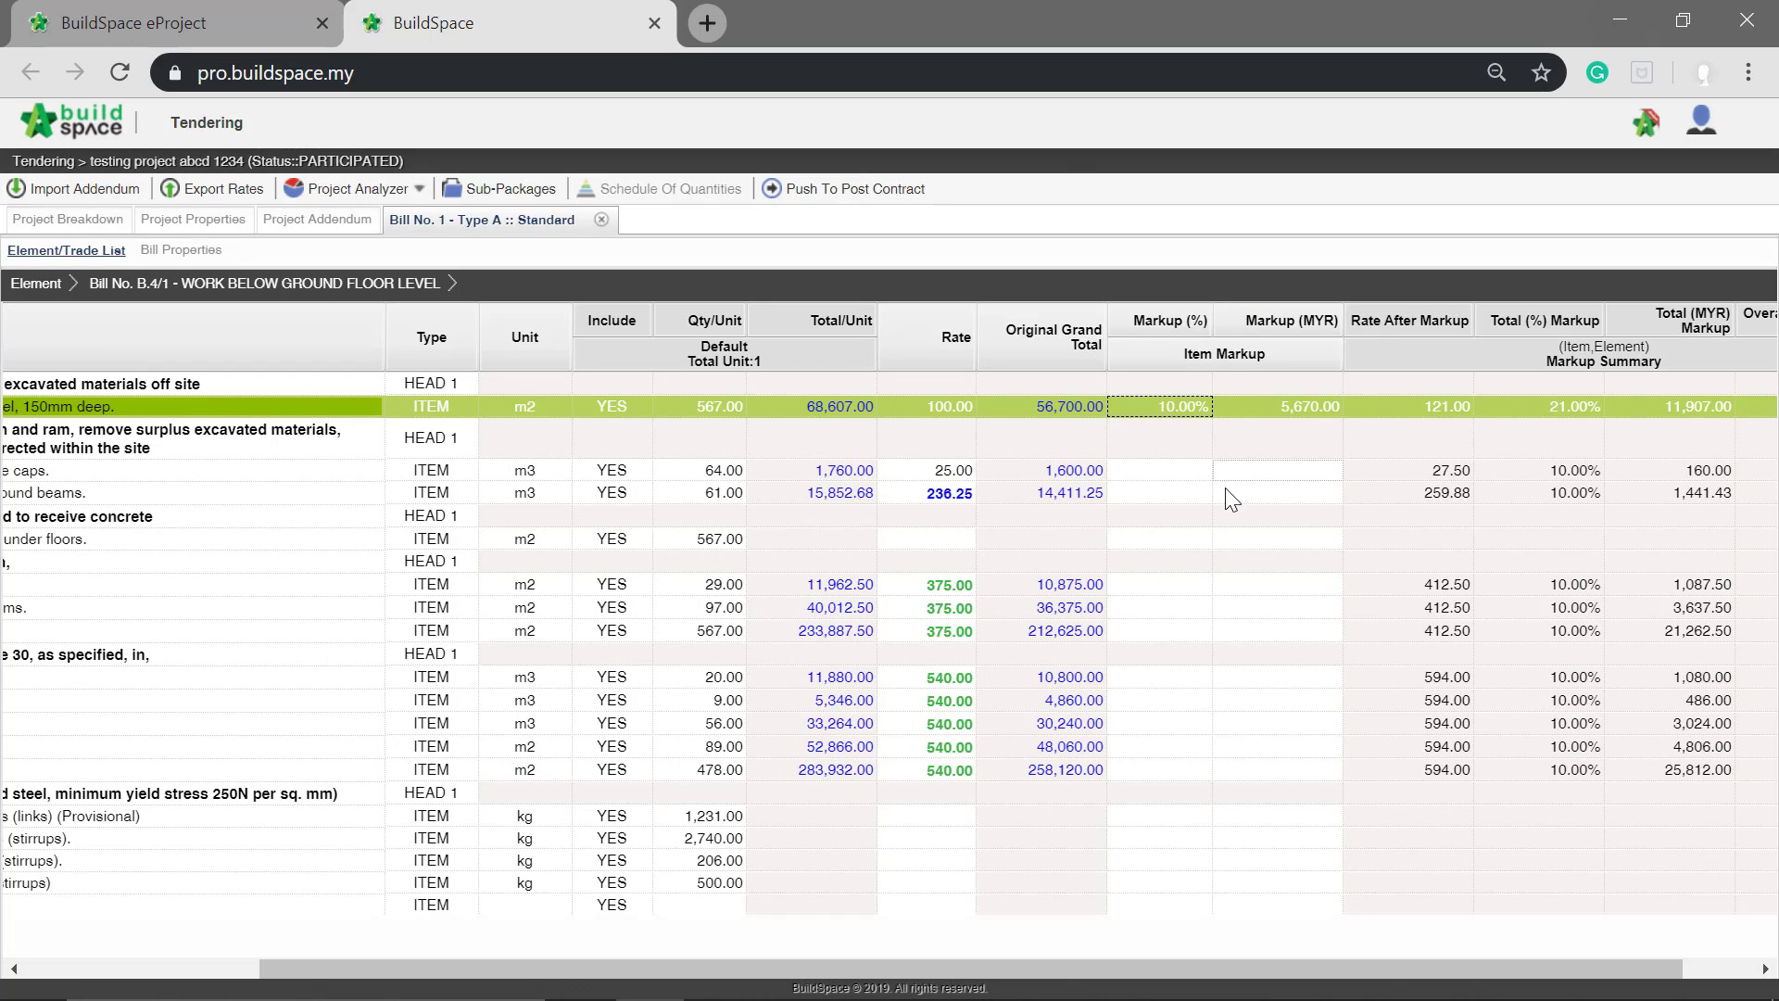
Step: Set the item markup amount of the pile caps excavation not exceeding 1.50m deep to MYR 100
{"action": "left_click", "coordinate": [1291, 470]}
{"action": "key", "text": "Return"}
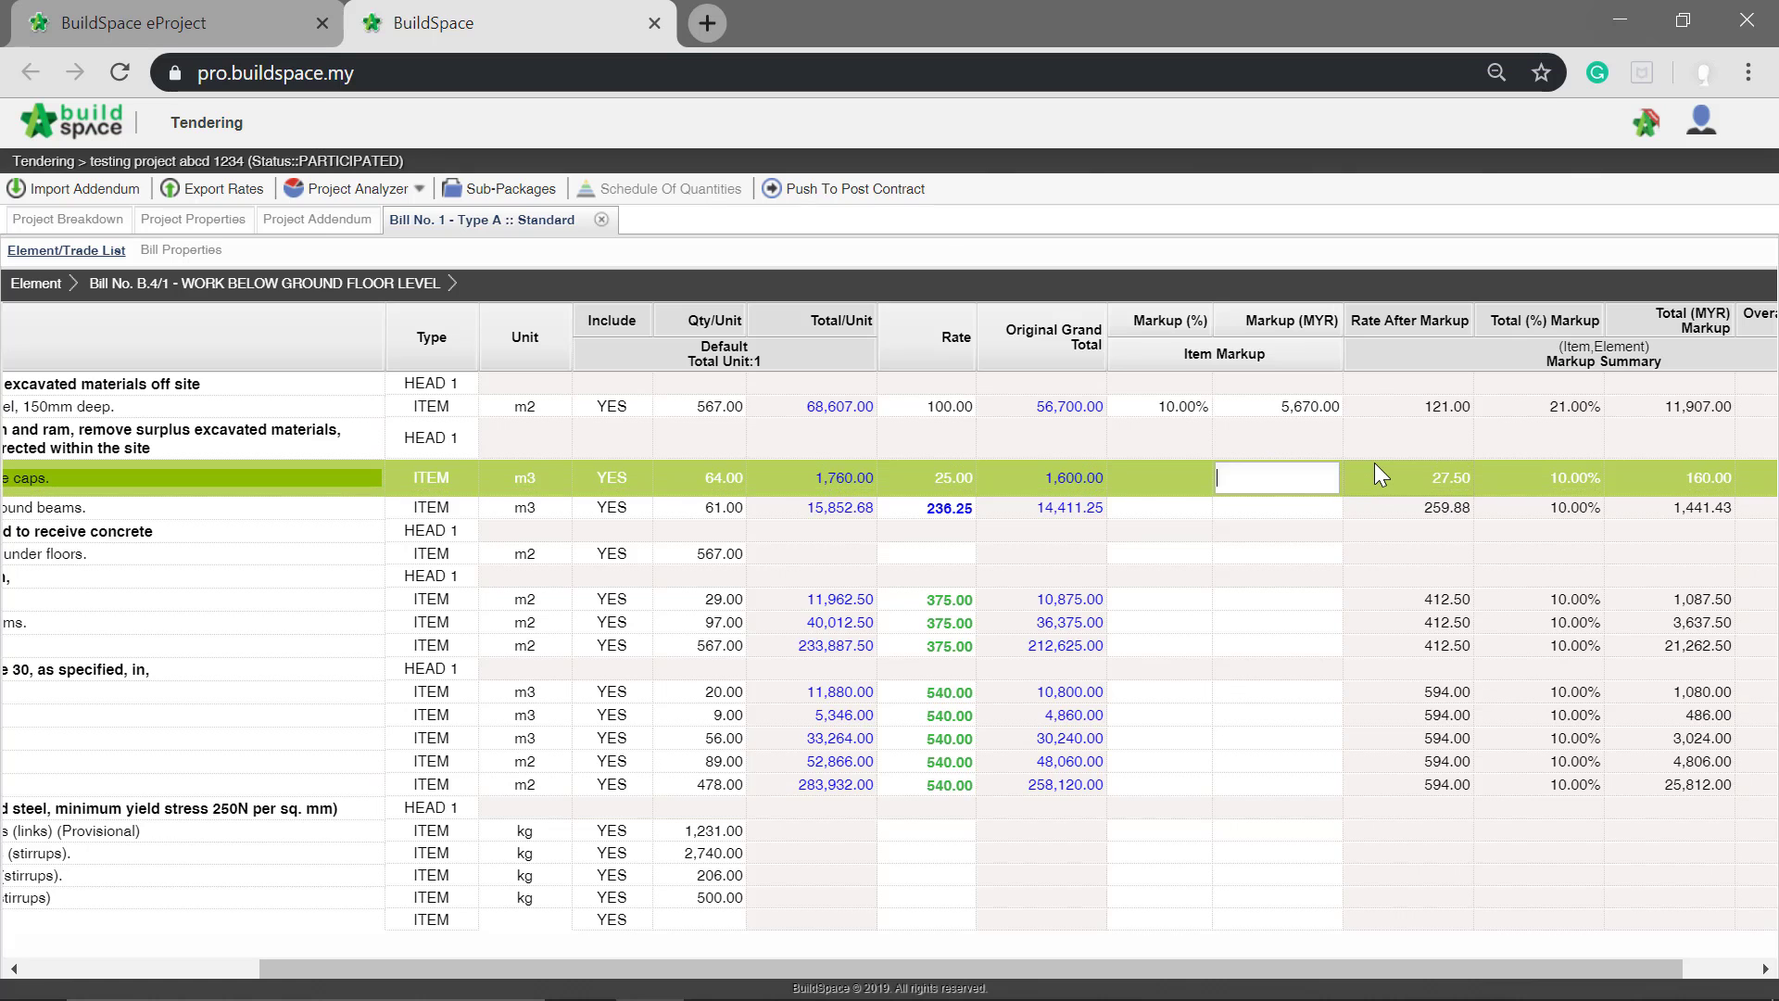
{"action": "type", "text": "100"}
{"action": "key", "text": "Return"}
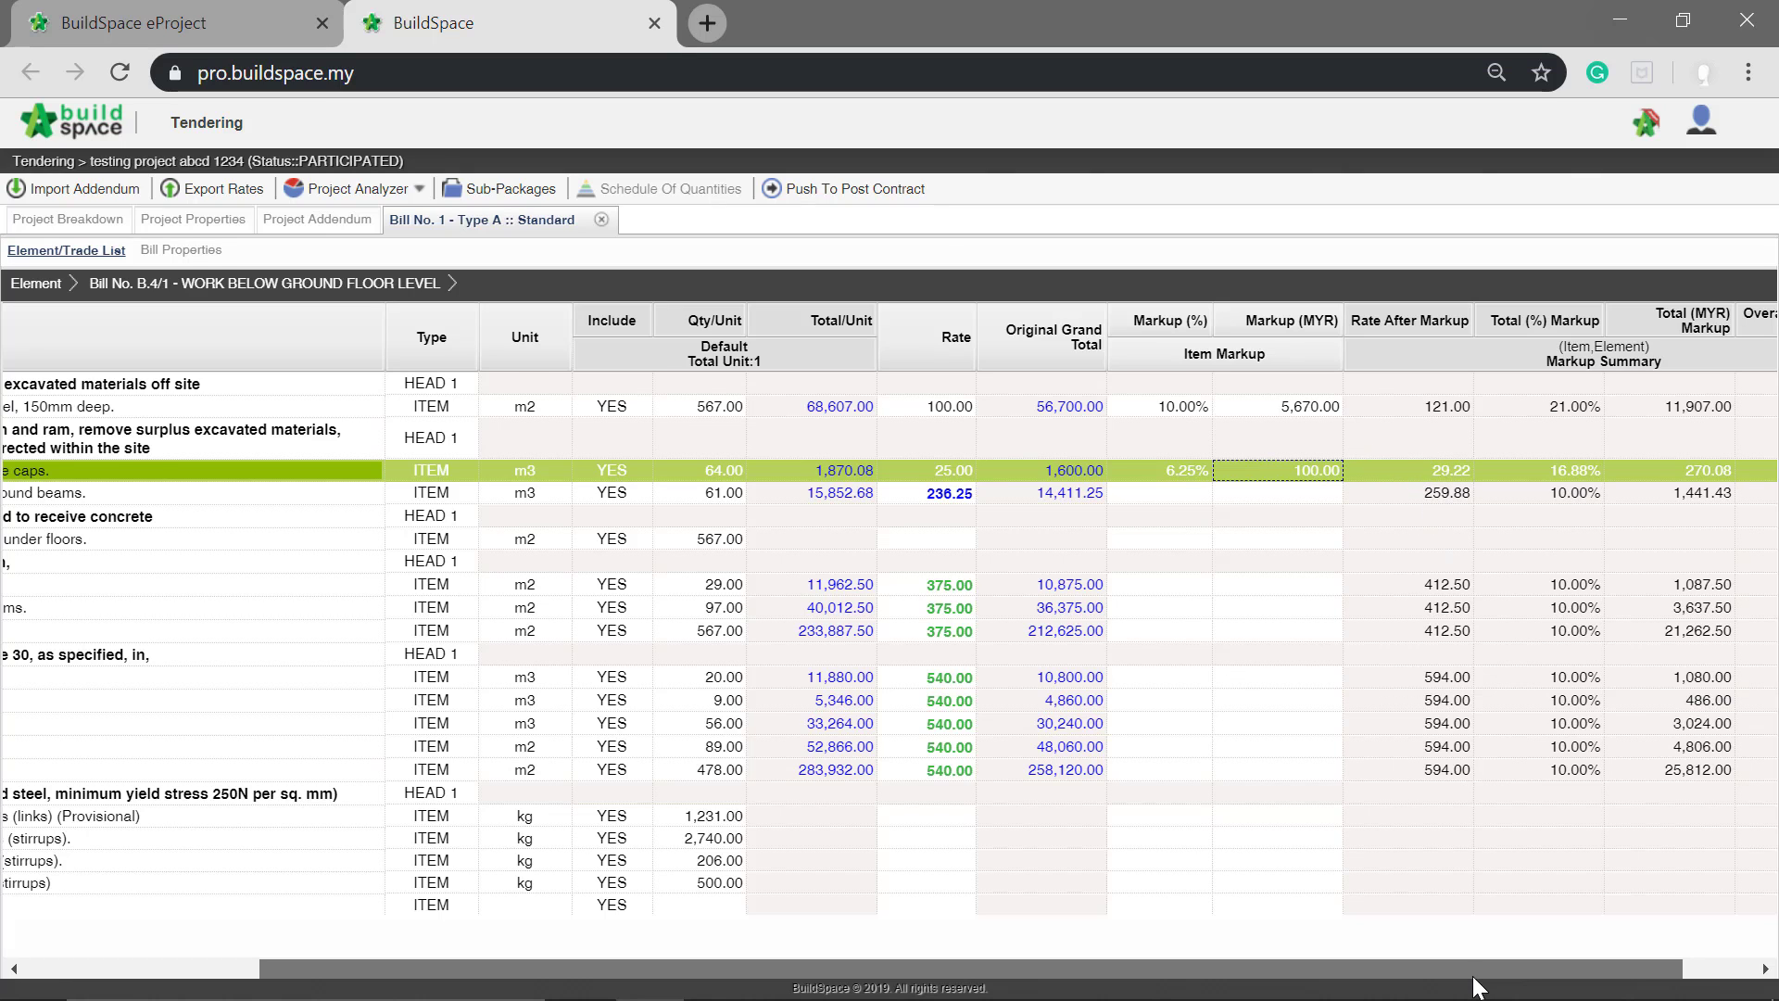
Step: Examine the Concrete Grade 15 and Vibrated reinforced concrete Grade 30 items with their rates and markup columns
{"action": "scroll", "coordinate": [1472, 968], "scroll_direction": "left", "scroll_amount": 3}
{"action": "scroll", "coordinate": [1305, 948], "scroll_direction": "left", "scroll_amount": 2}
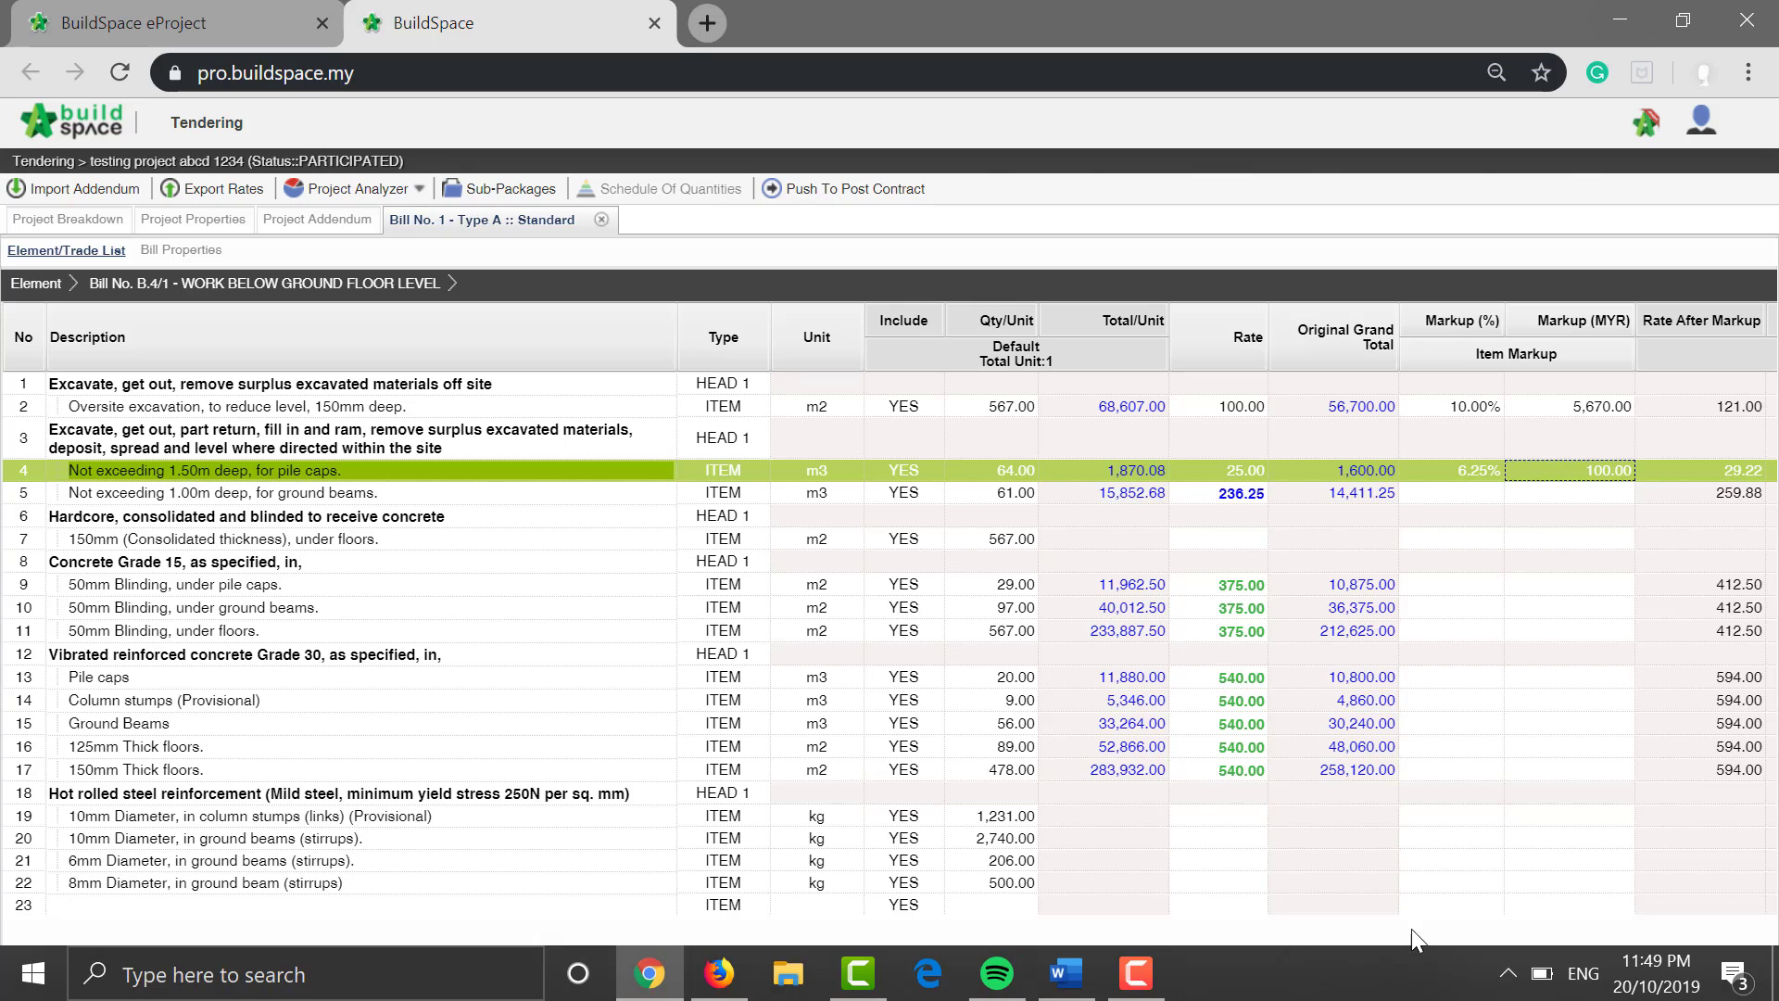
{"action": "left_click", "coordinate": [74, 562]}
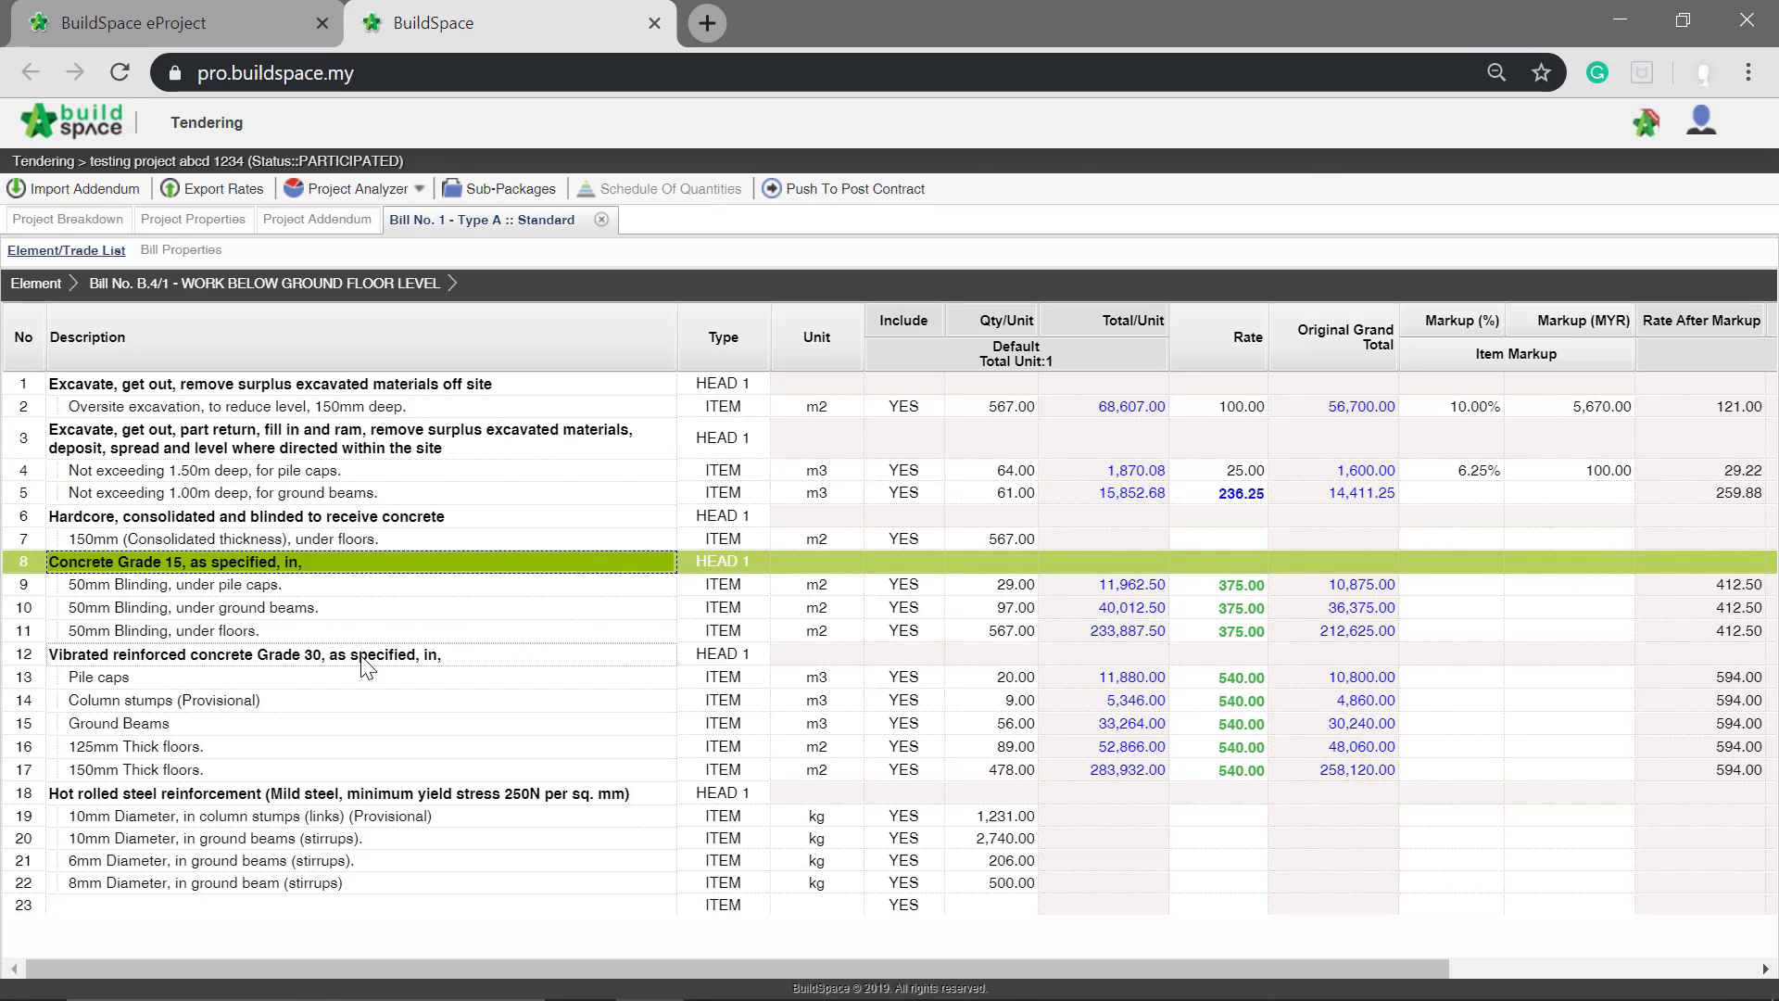
{"action": "left_click", "coordinate": [260, 656]}
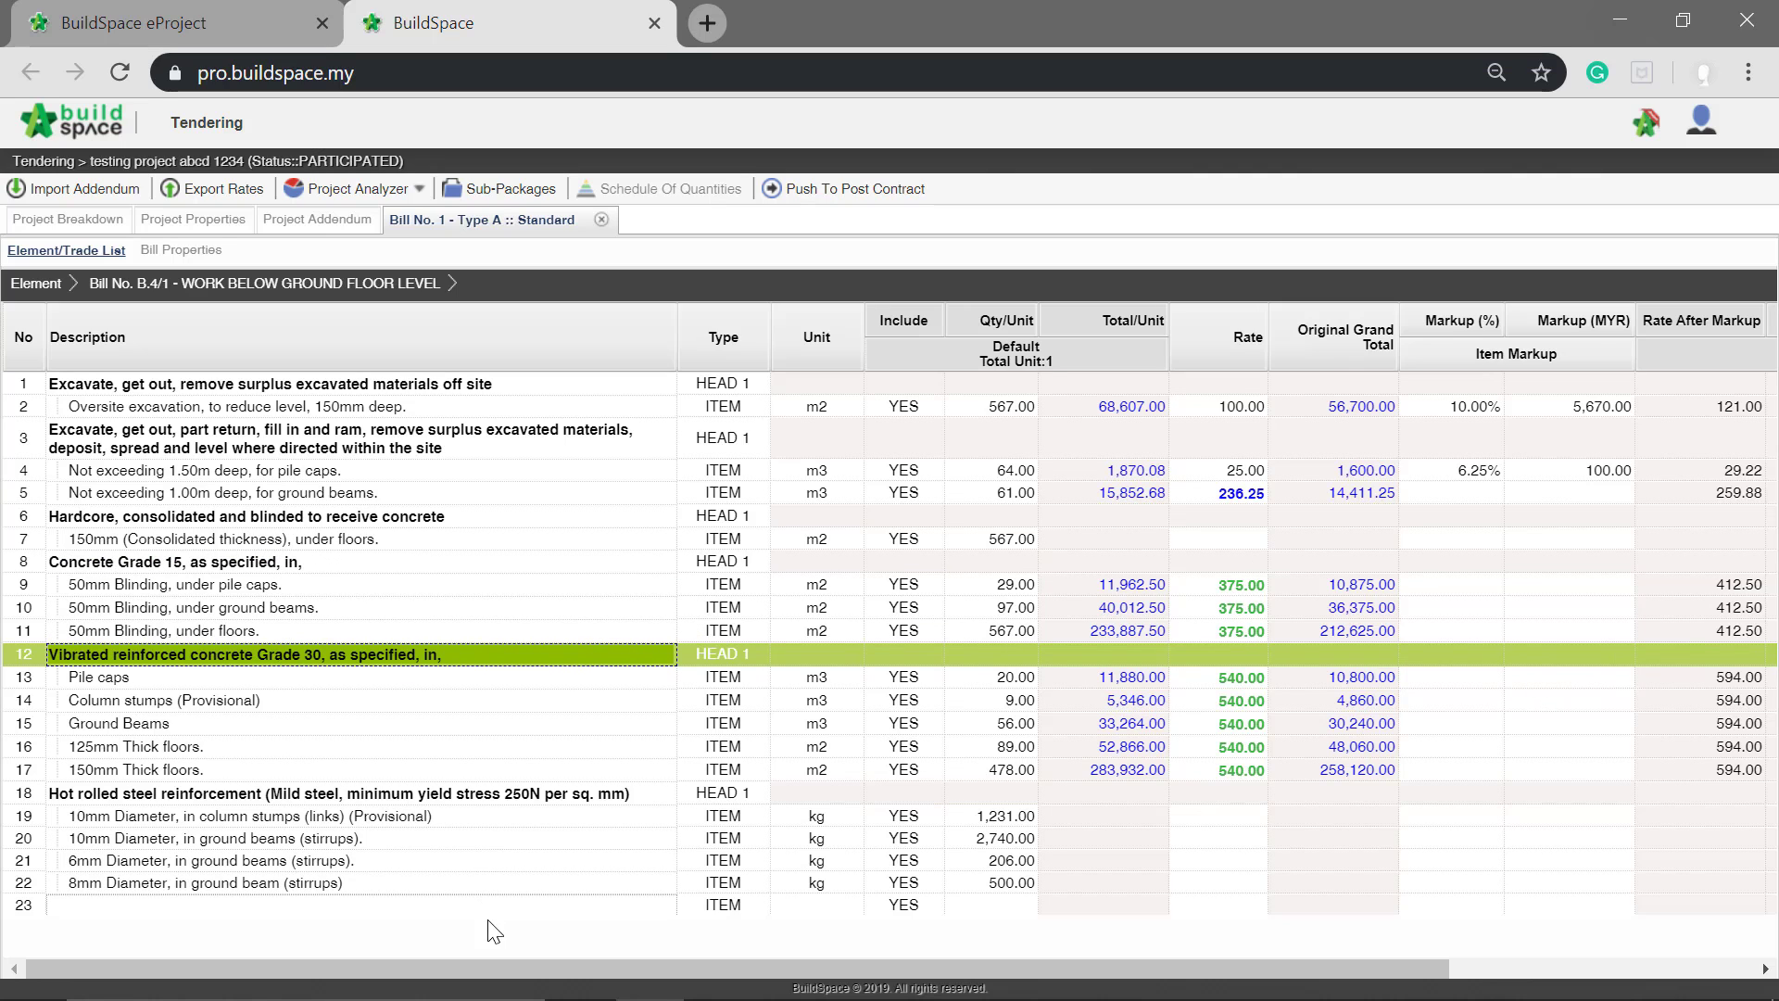
{"action": "left_click_drag", "start_coordinate": [497, 970], "coordinate": [857, 949]}
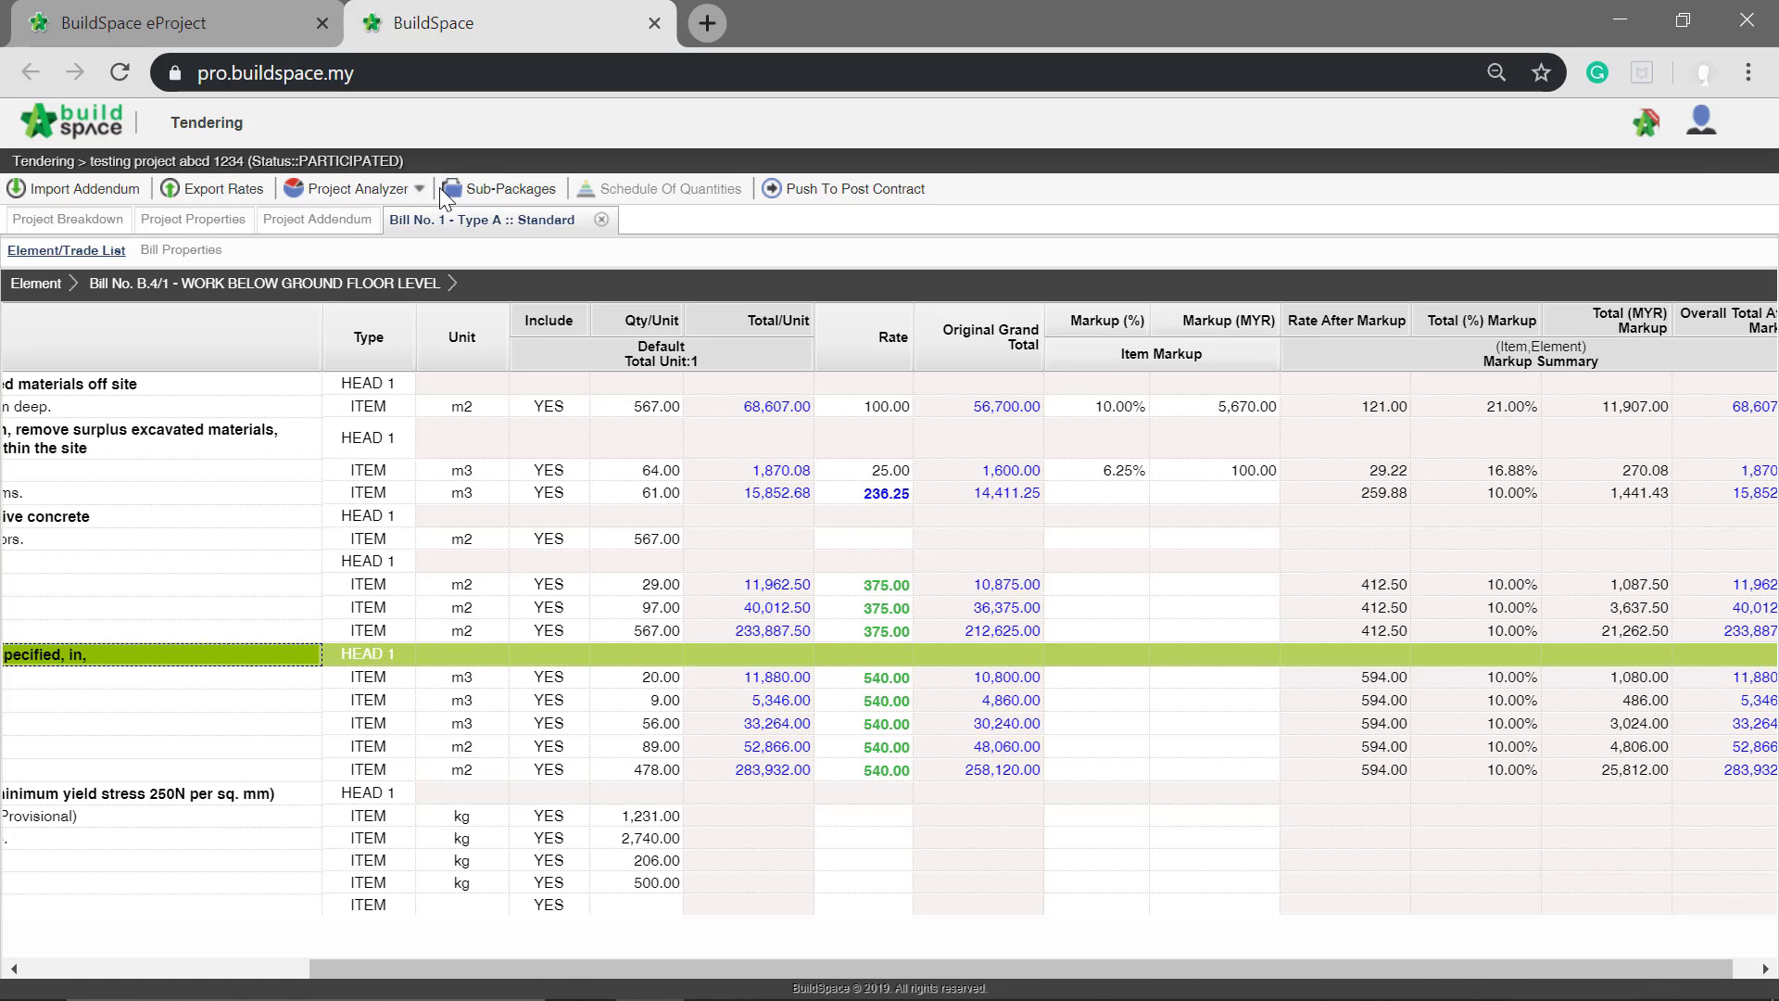
Step: In the Schedule Of Rates Analysis, open Building Works > Concrete and set the item markup of Vibrated reinforced concrete (Grade 15) to 25%
{"action": "left_click", "coordinate": [352, 188]}
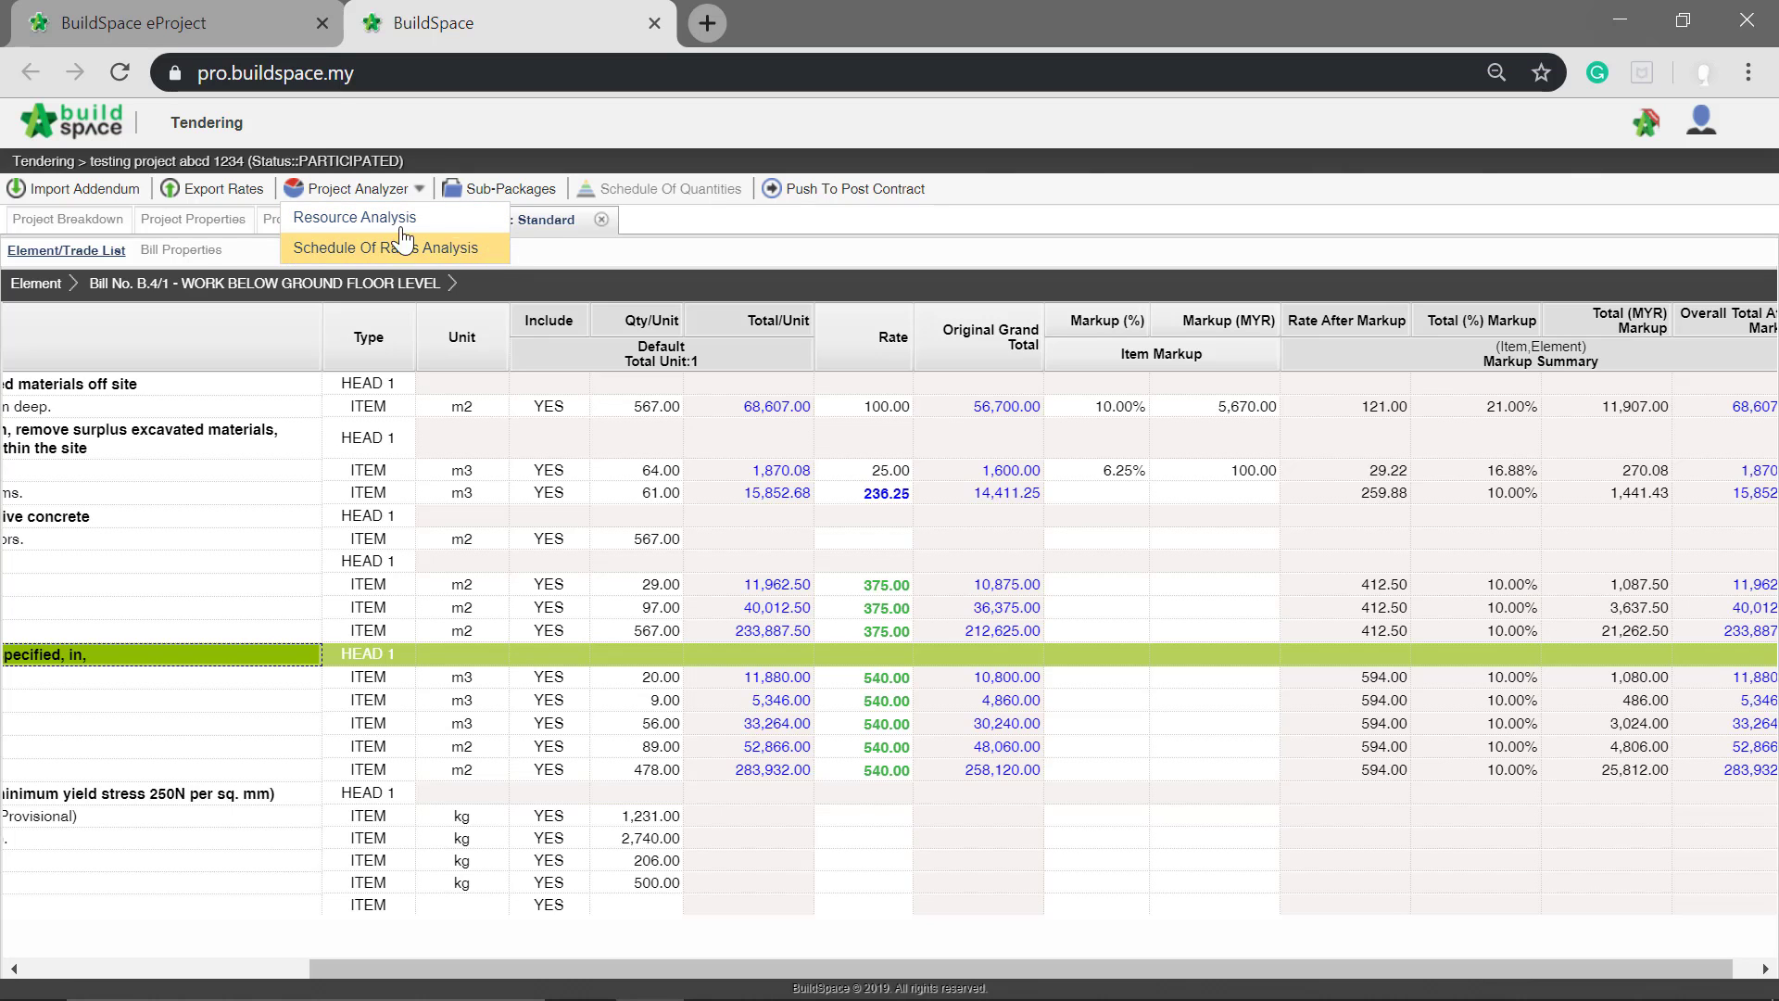
{"action": "left_click", "coordinate": [335, 262]}
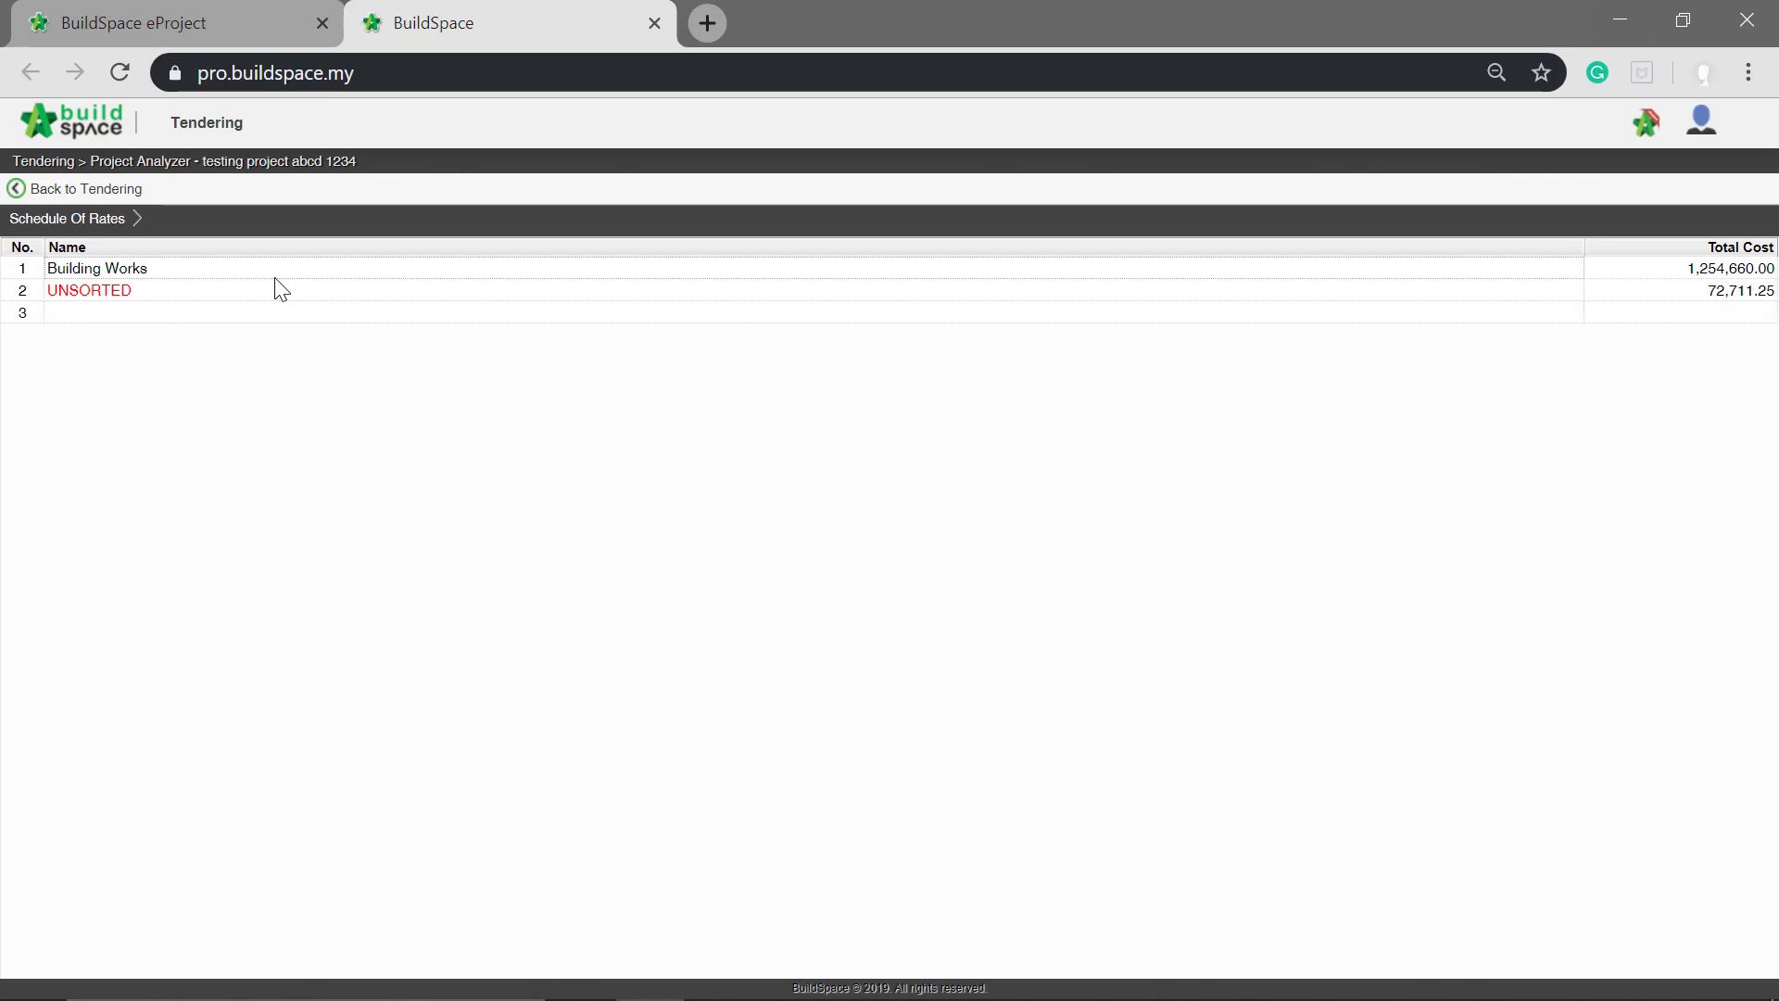
{"action": "double_click", "coordinate": [140, 267]}
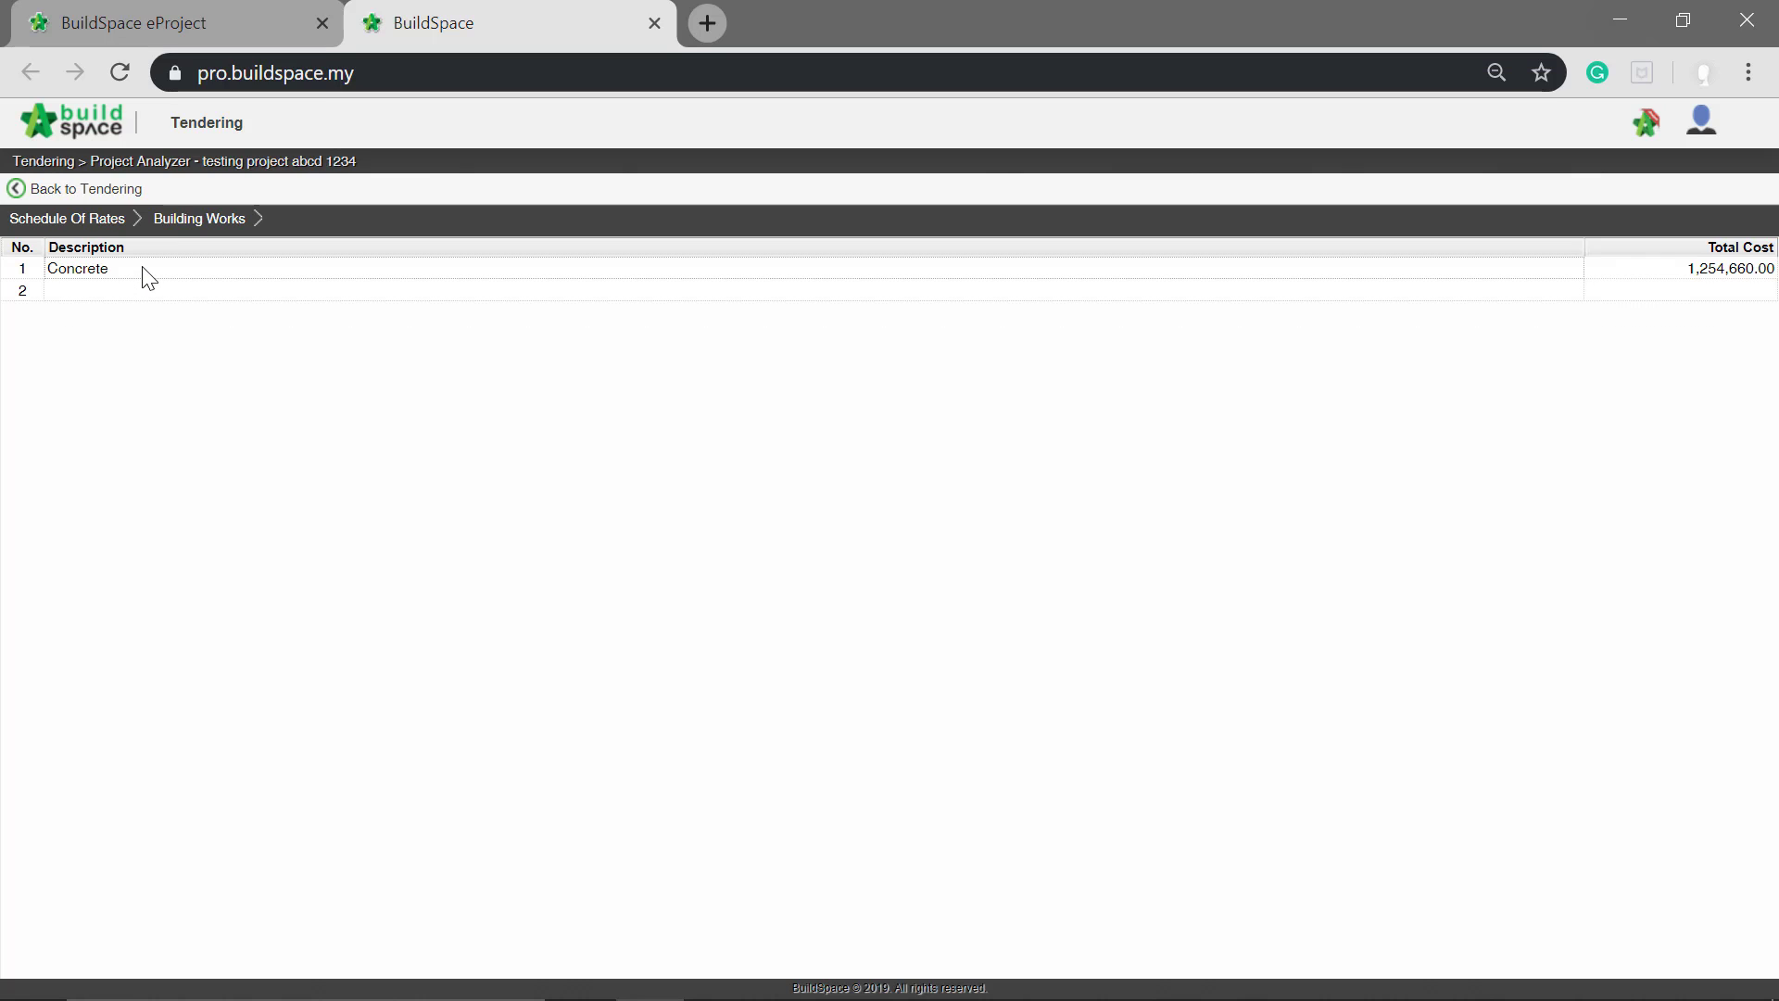
{"action": "double_click", "coordinate": [143, 268]}
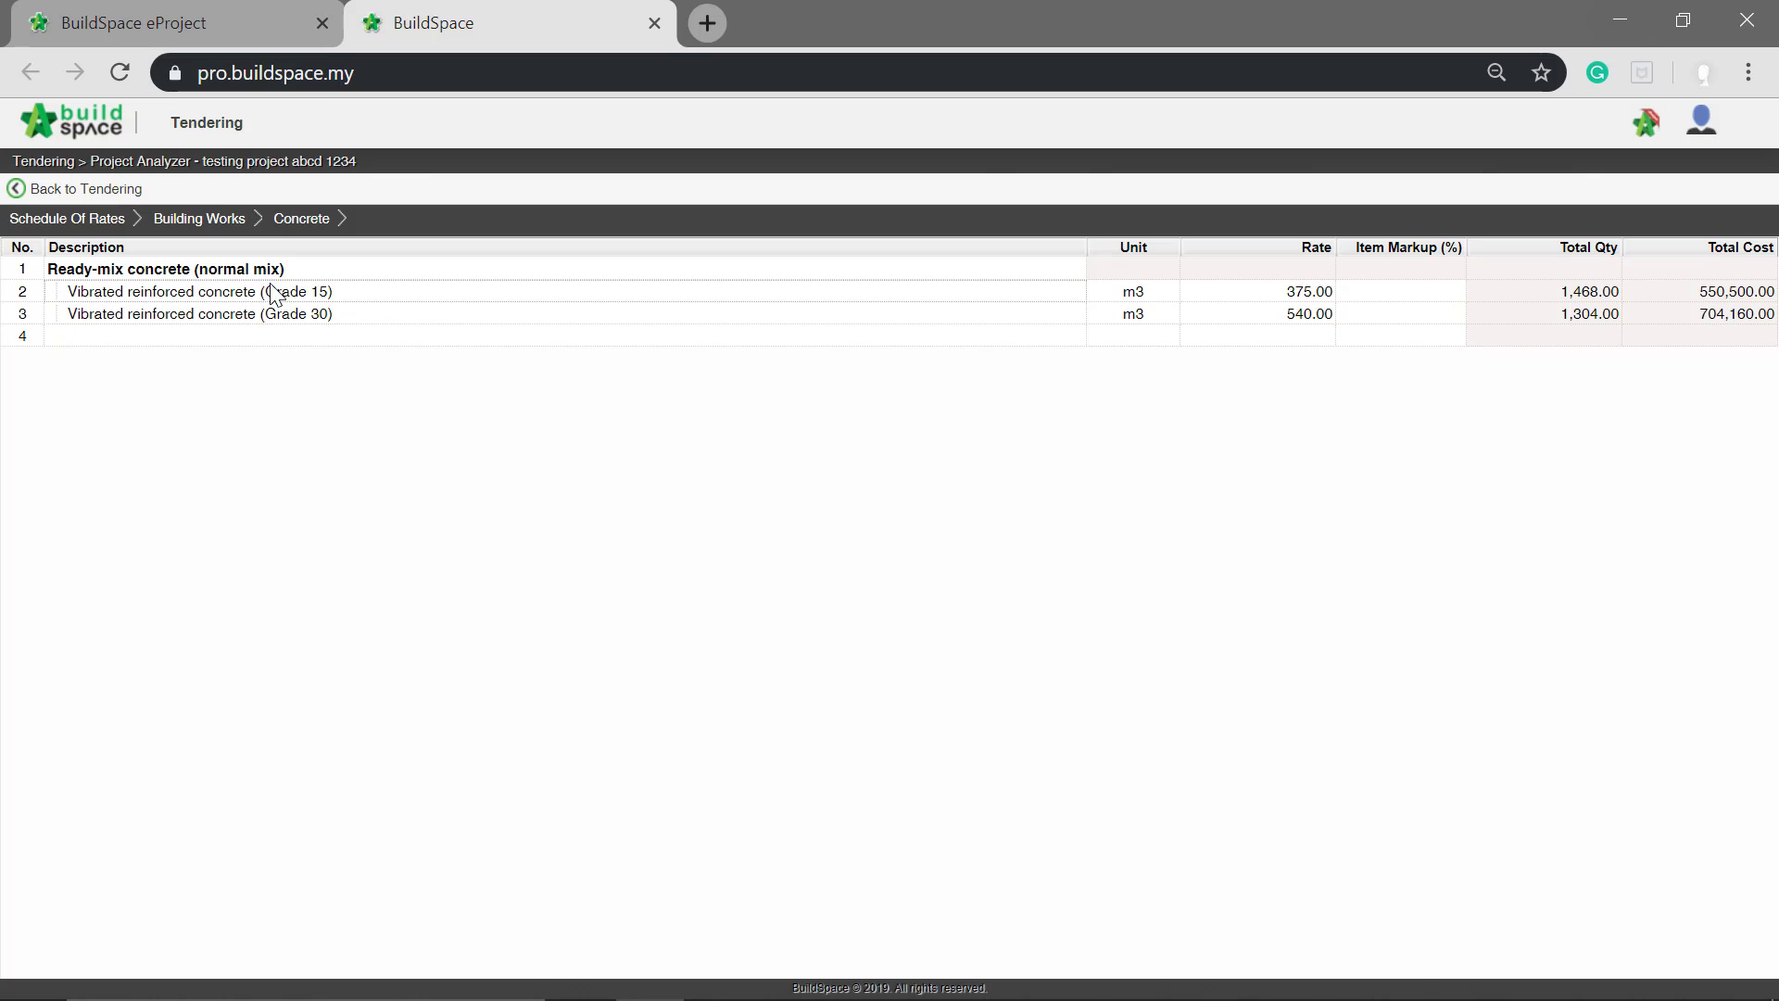
{"action": "left_click", "coordinate": [1404, 295]}
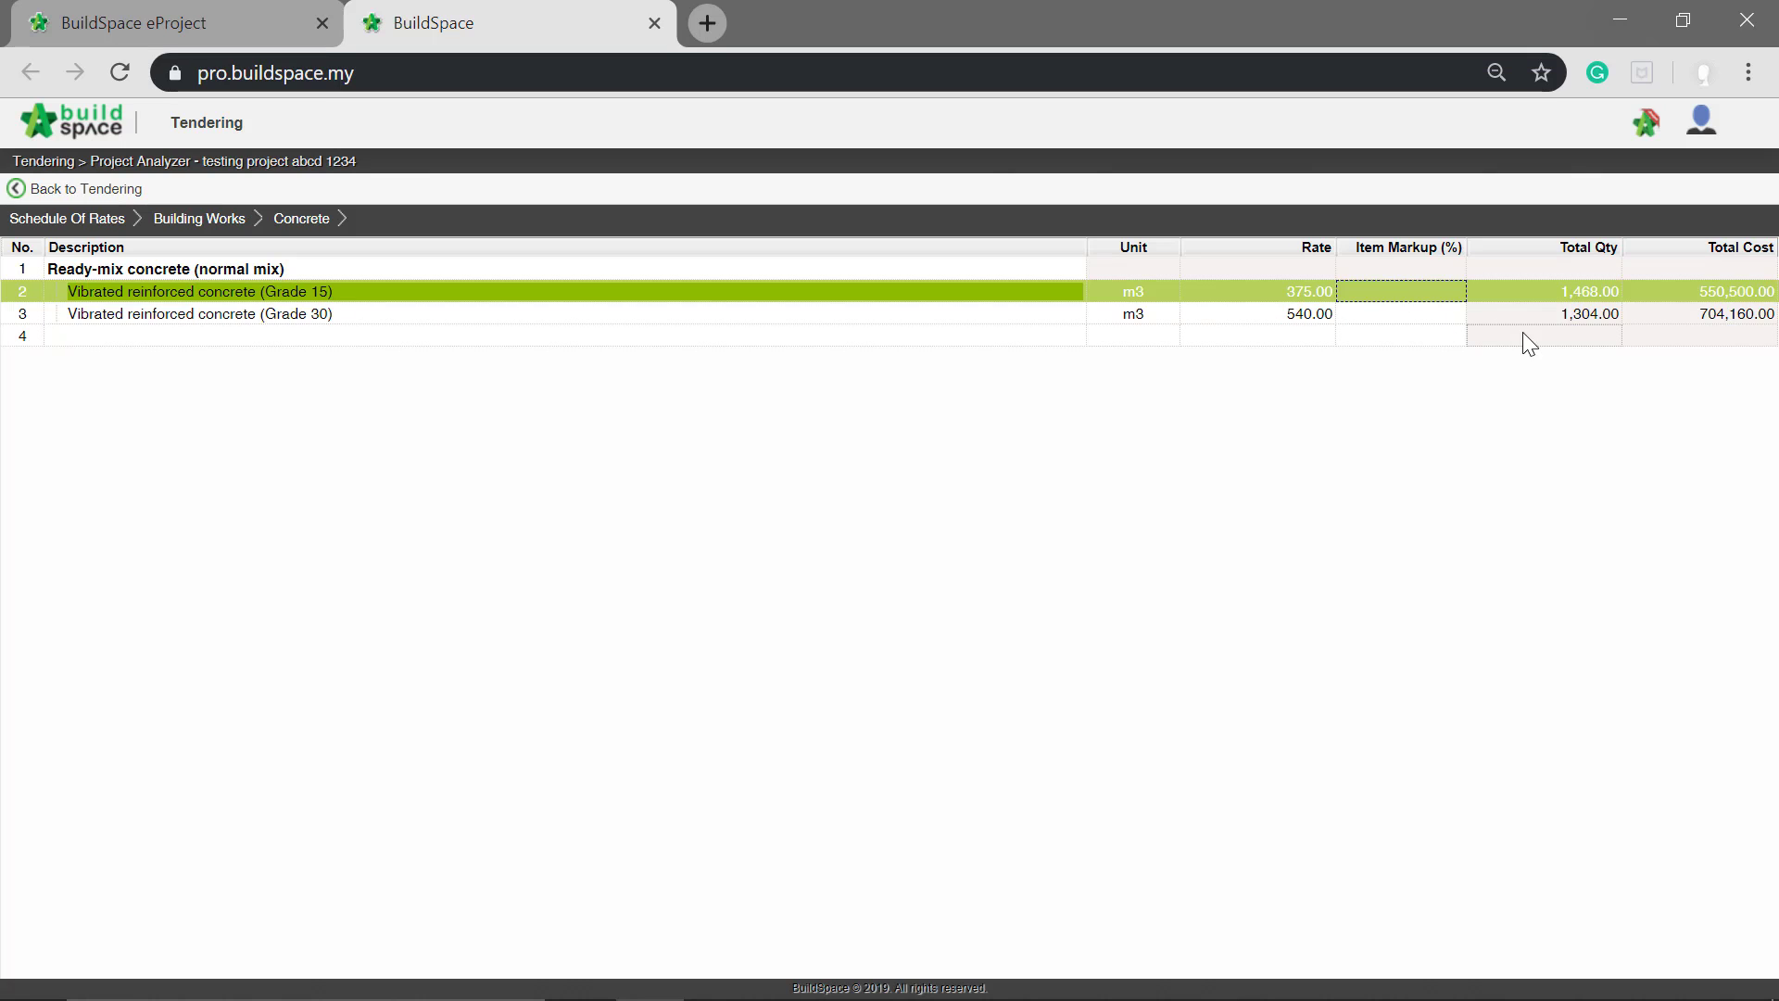
{"action": "type", "text": "10"}
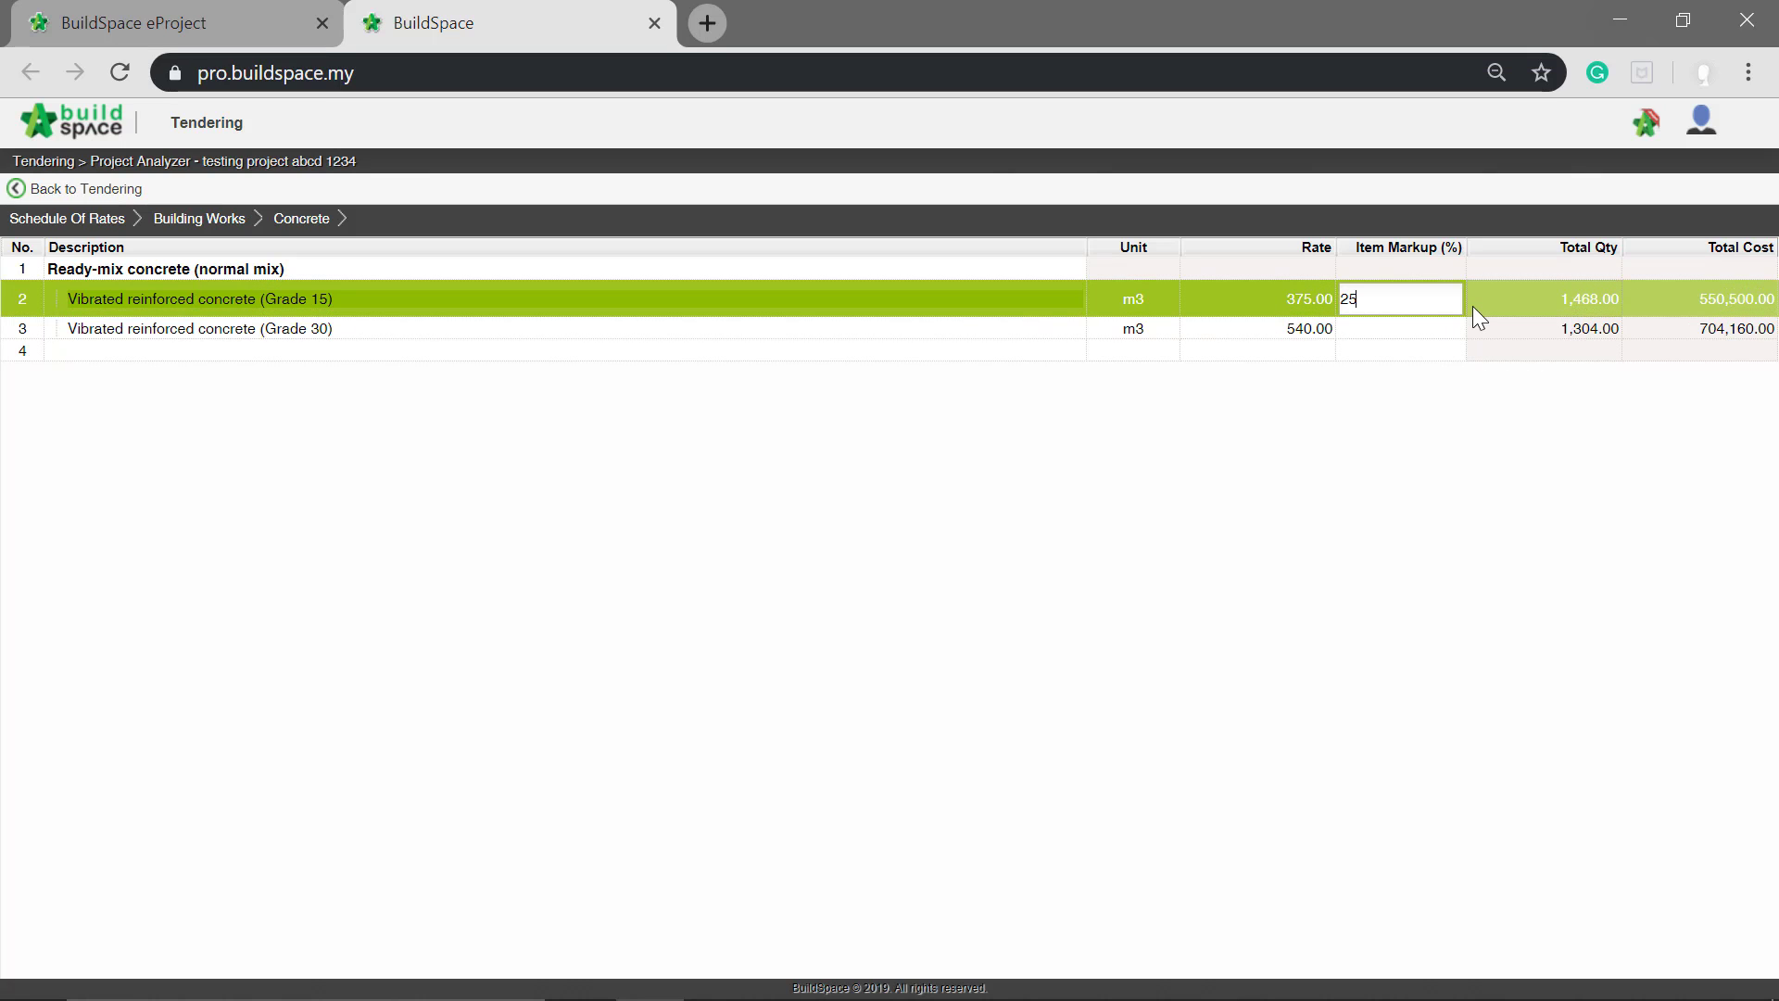
{"action": "key", "text": "Return"}
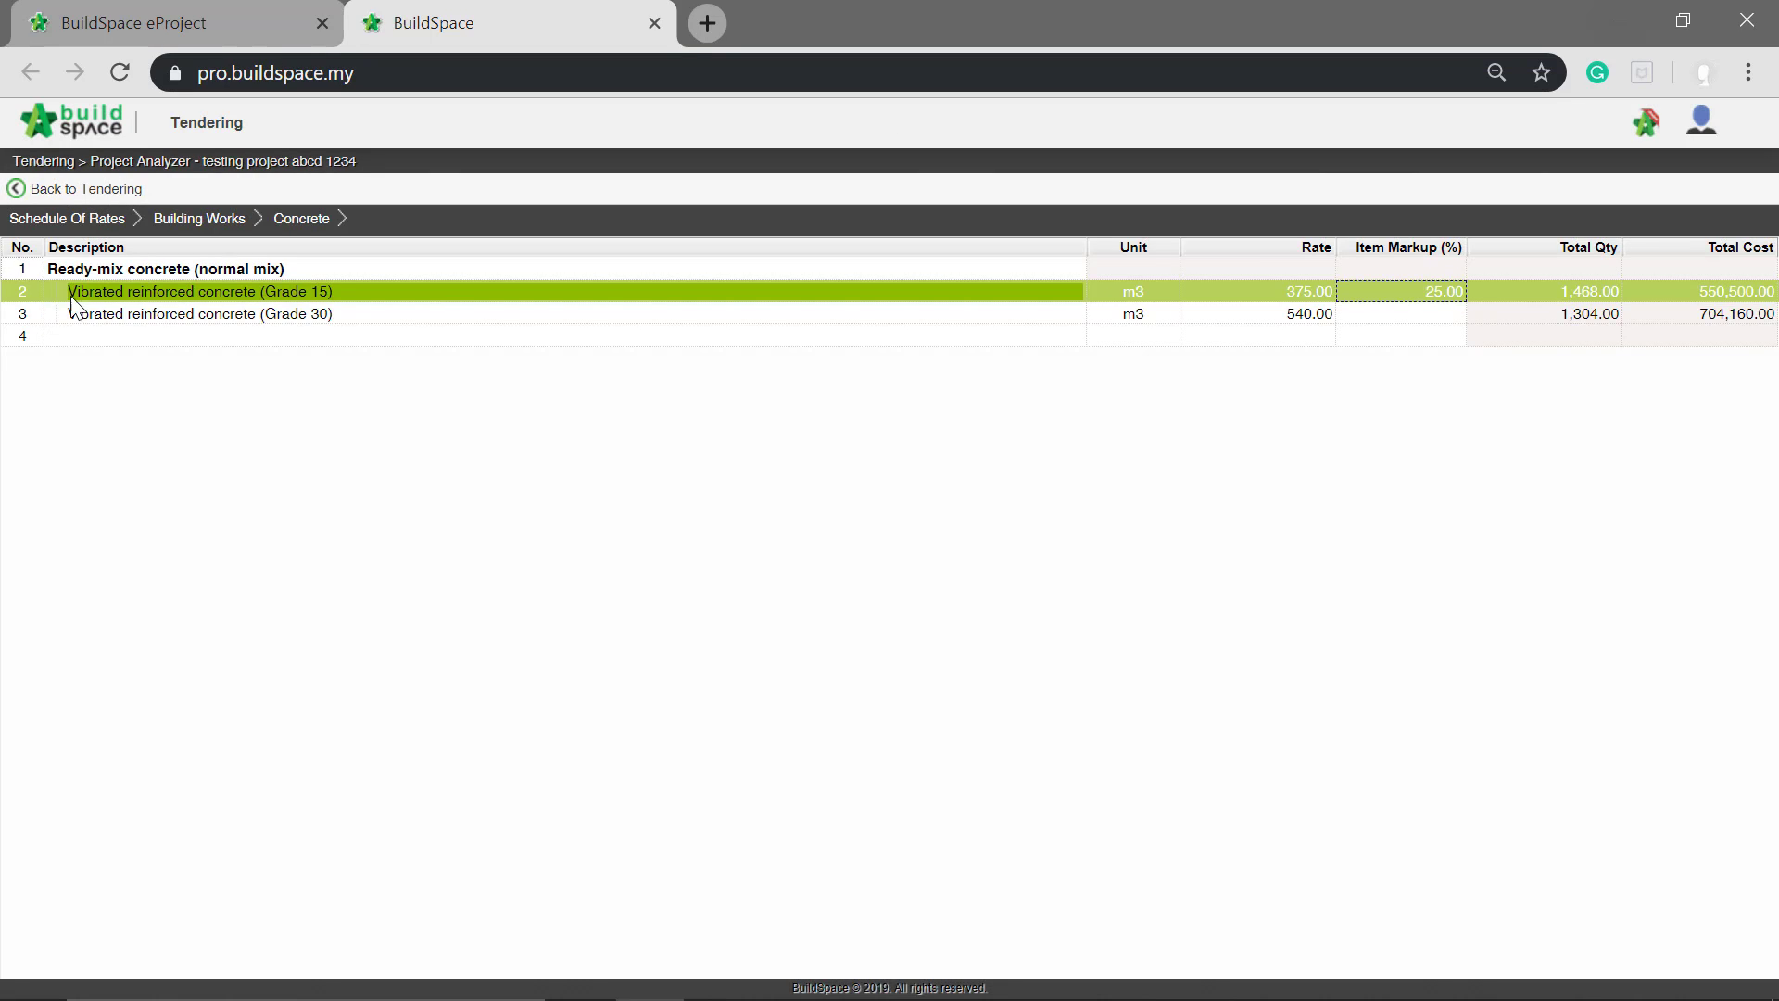
Step: Set the item markup of Vibrated reinforced concrete (Grade 30) to 30%
{"action": "left_click", "coordinate": [216, 320]}
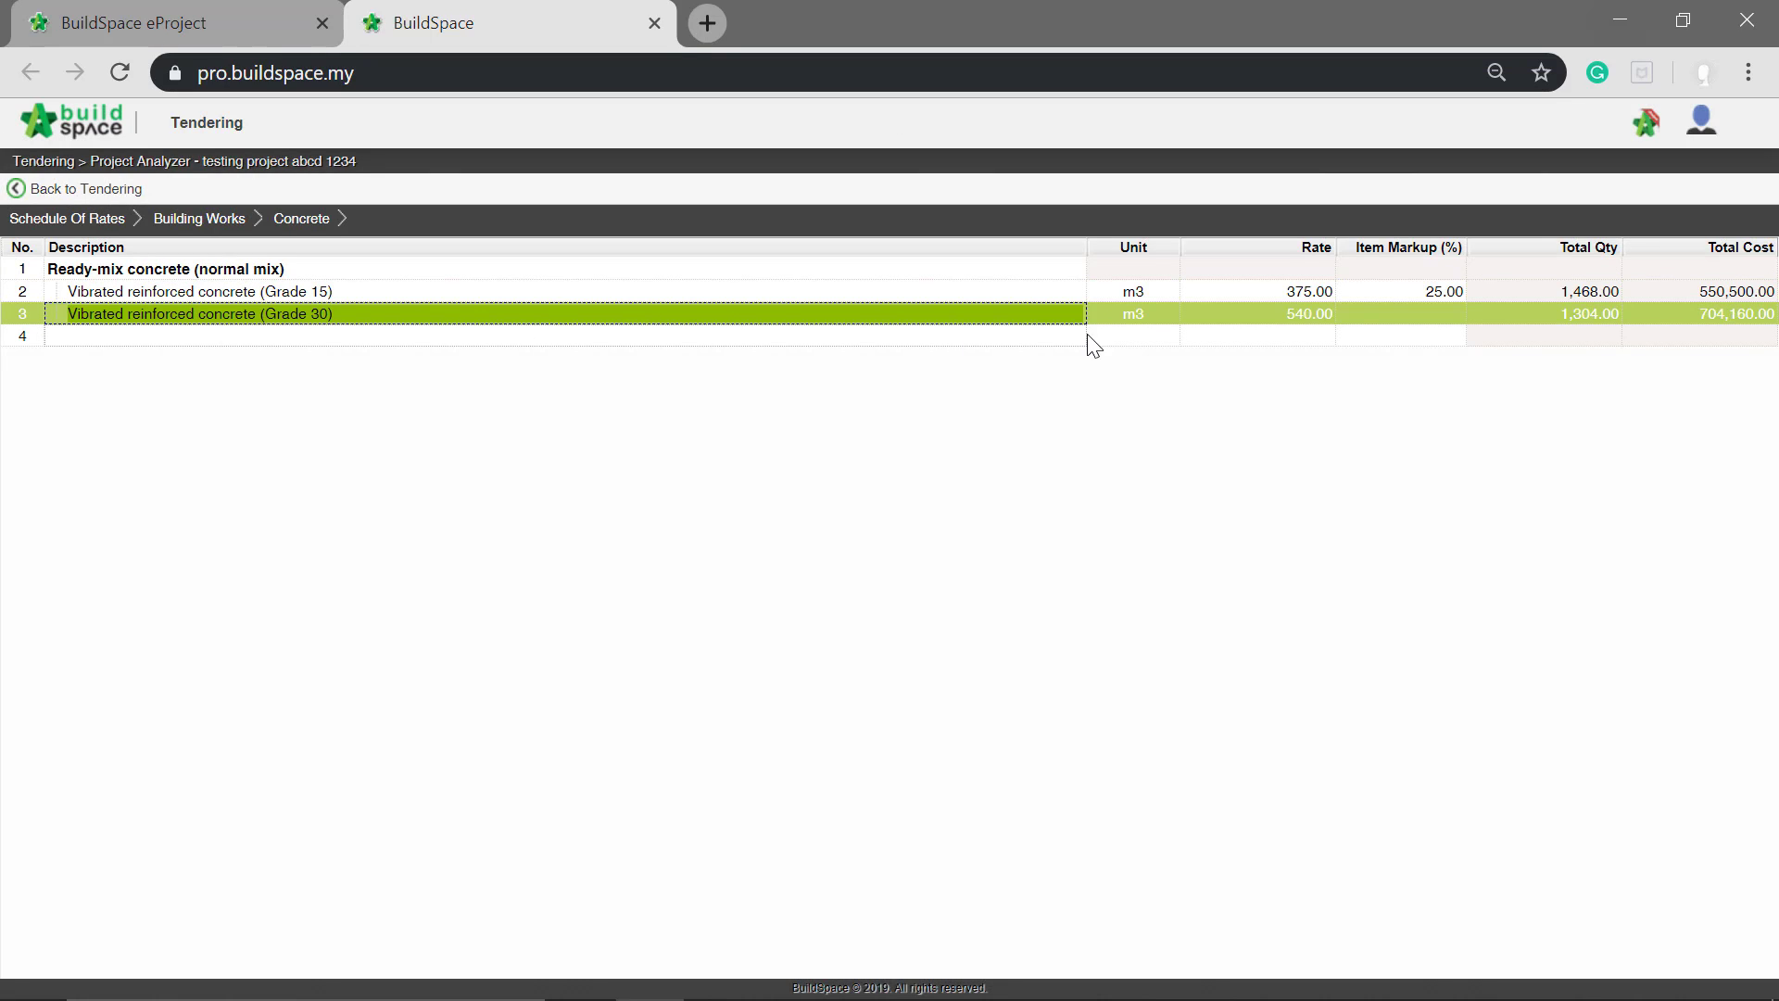
{"action": "left_click", "coordinate": [1439, 332]}
{"action": "left_click", "coordinate": [1437, 314]}
{"action": "key", "text": "Return"}
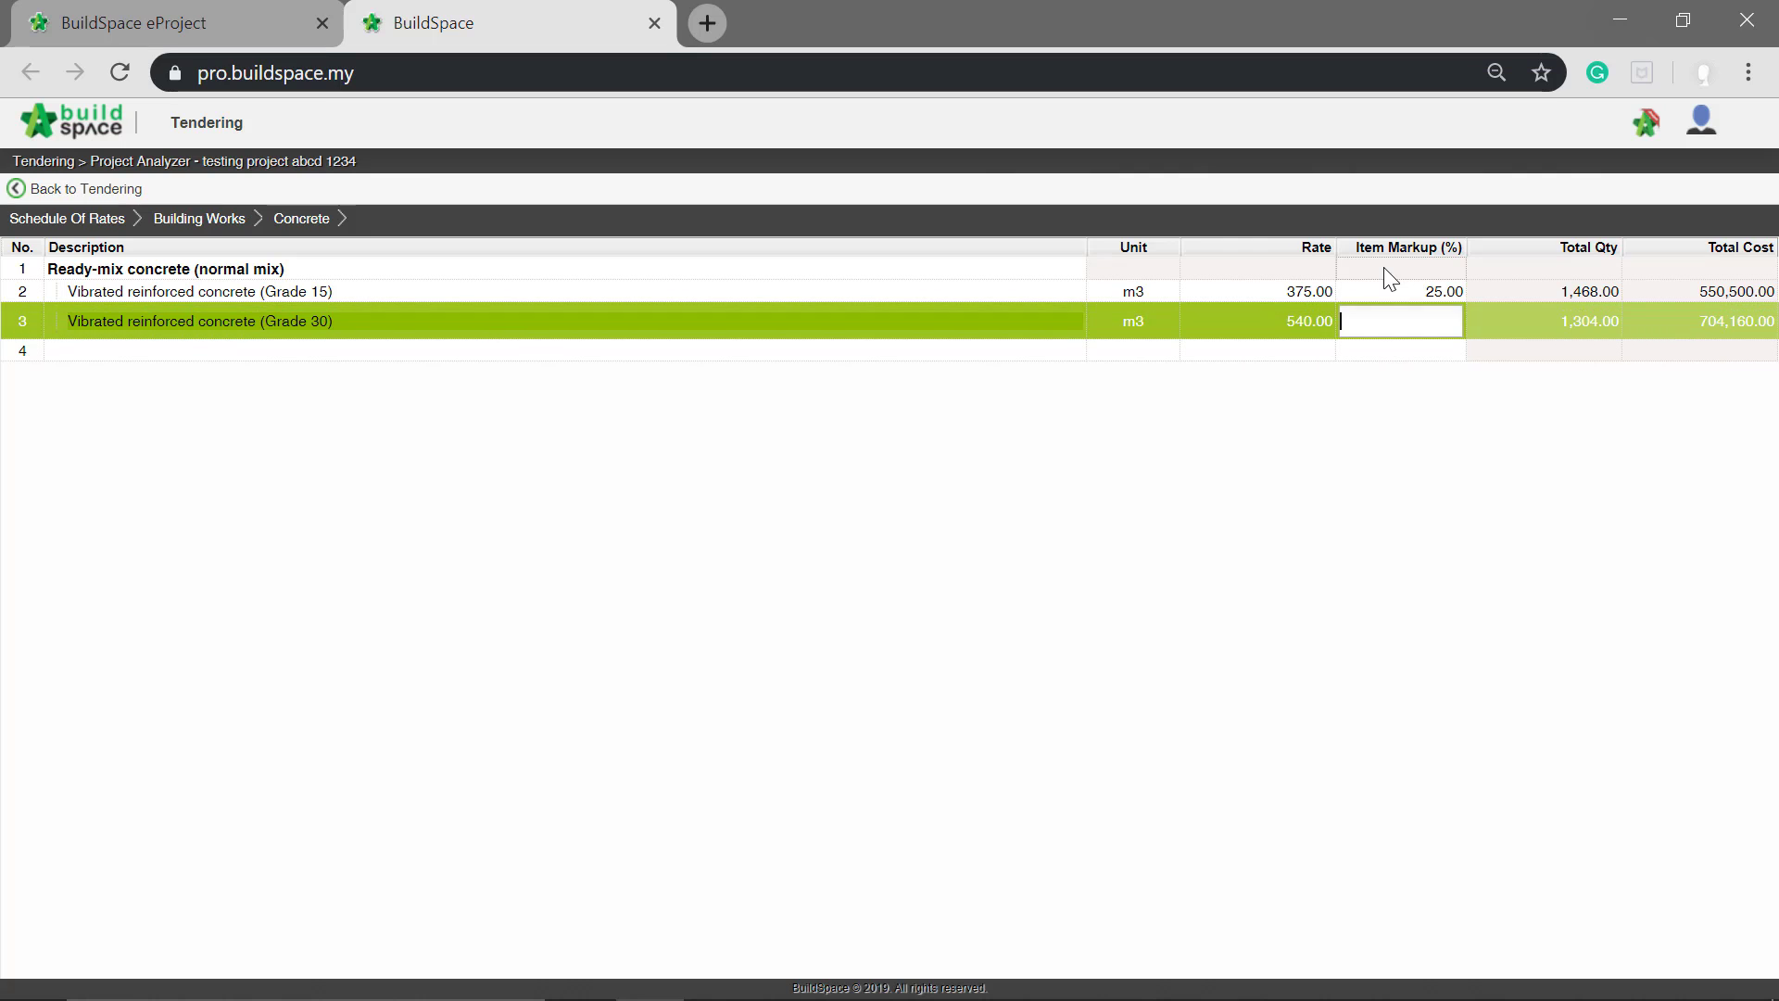
{"action": "type", "text": "30"}
{"action": "key", "text": "Return"}
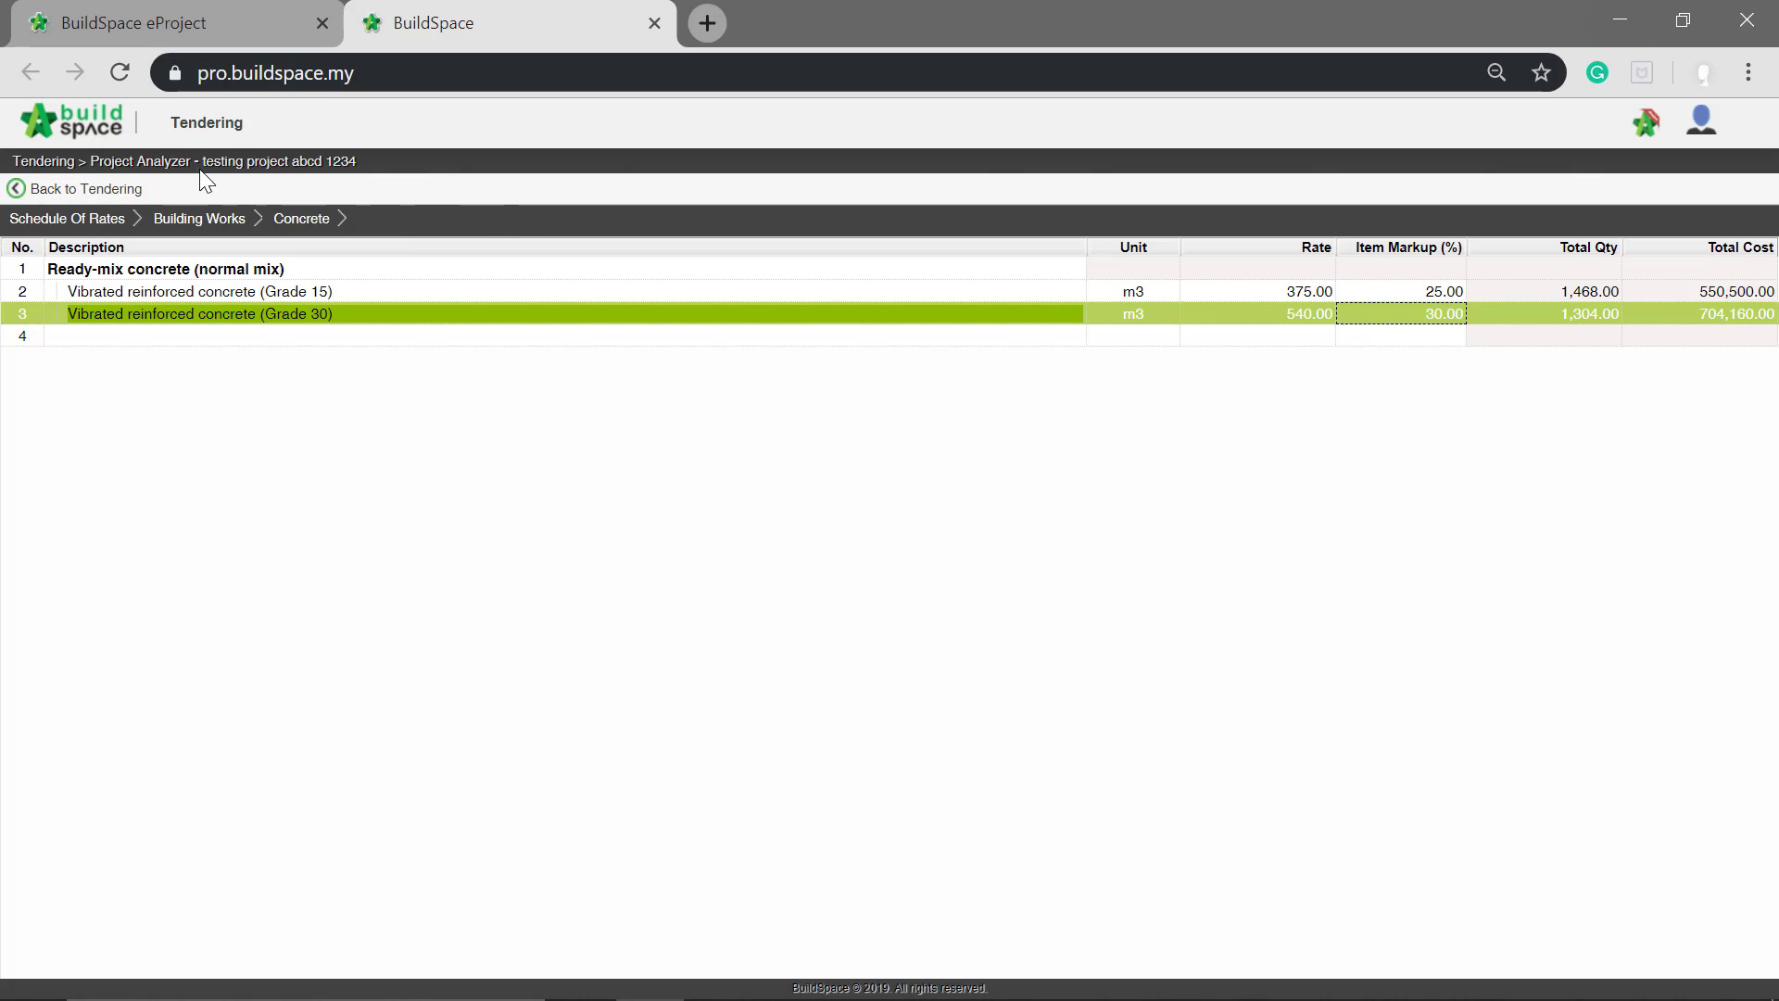
Step: Return to Tendering and recalculate the bill items, bill elements and bills of Bill No. 1 - Type A
{"action": "left_click", "coordinate": [98, 188]}
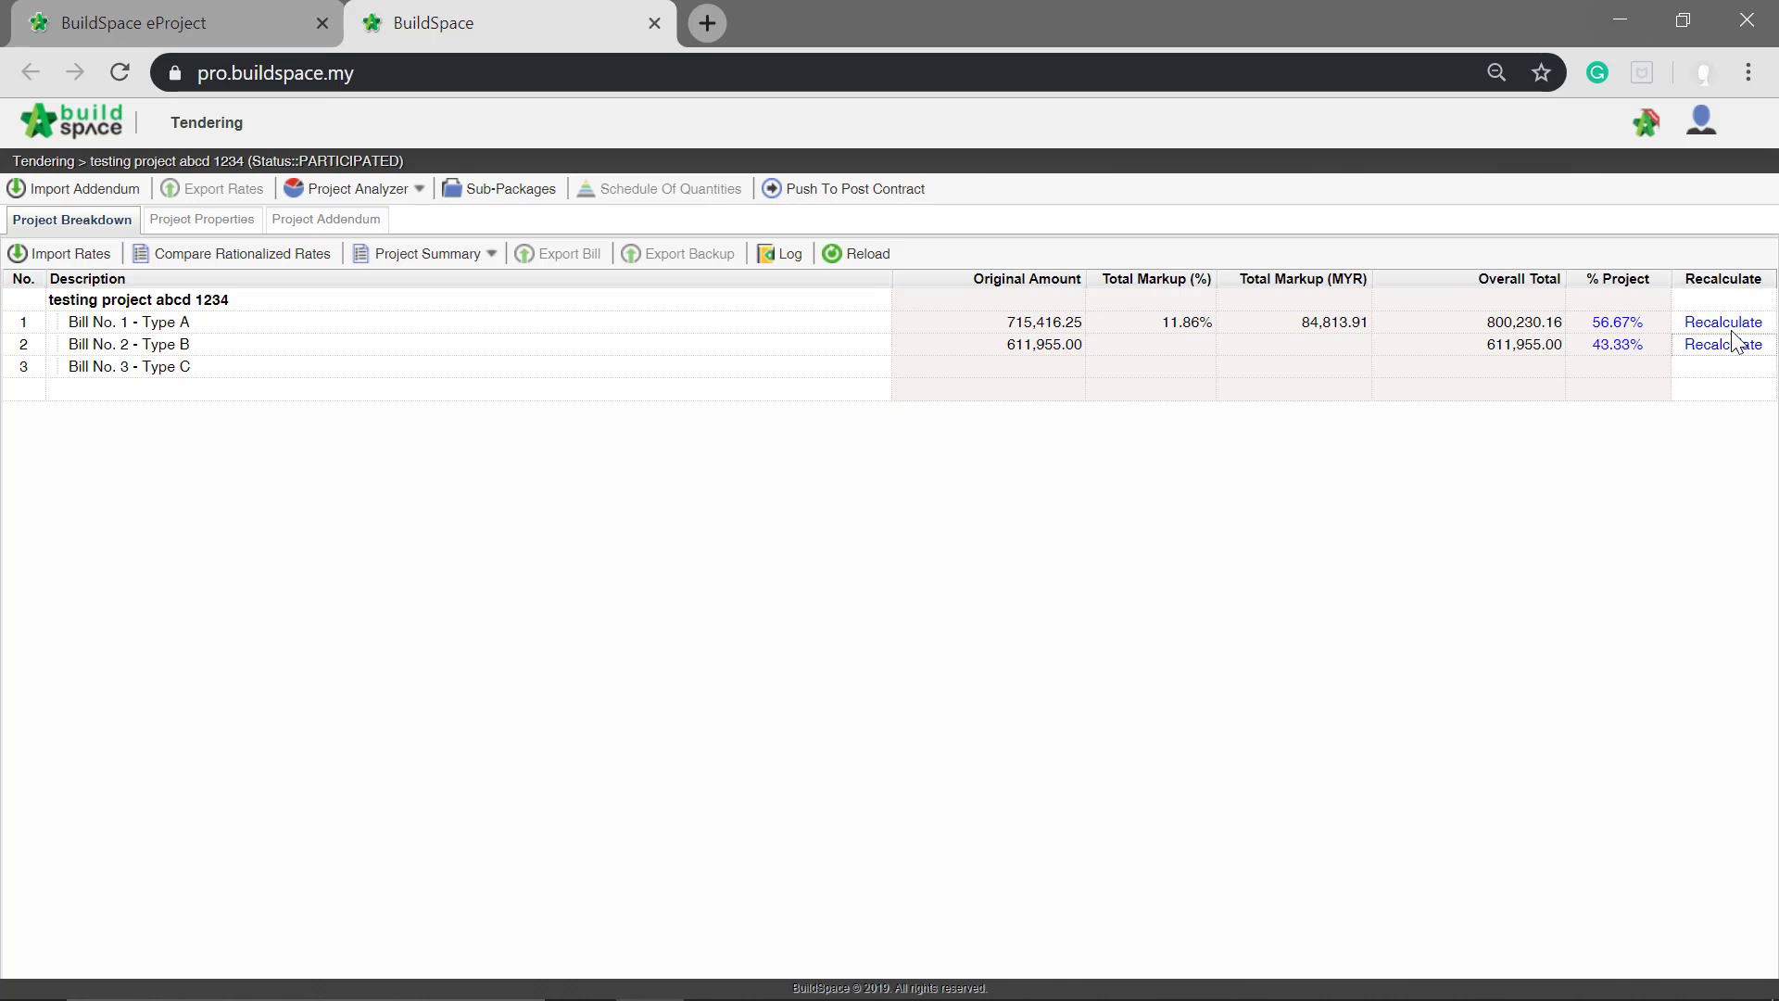
{"action": "left_click", "coordinate": [1722, 323]}
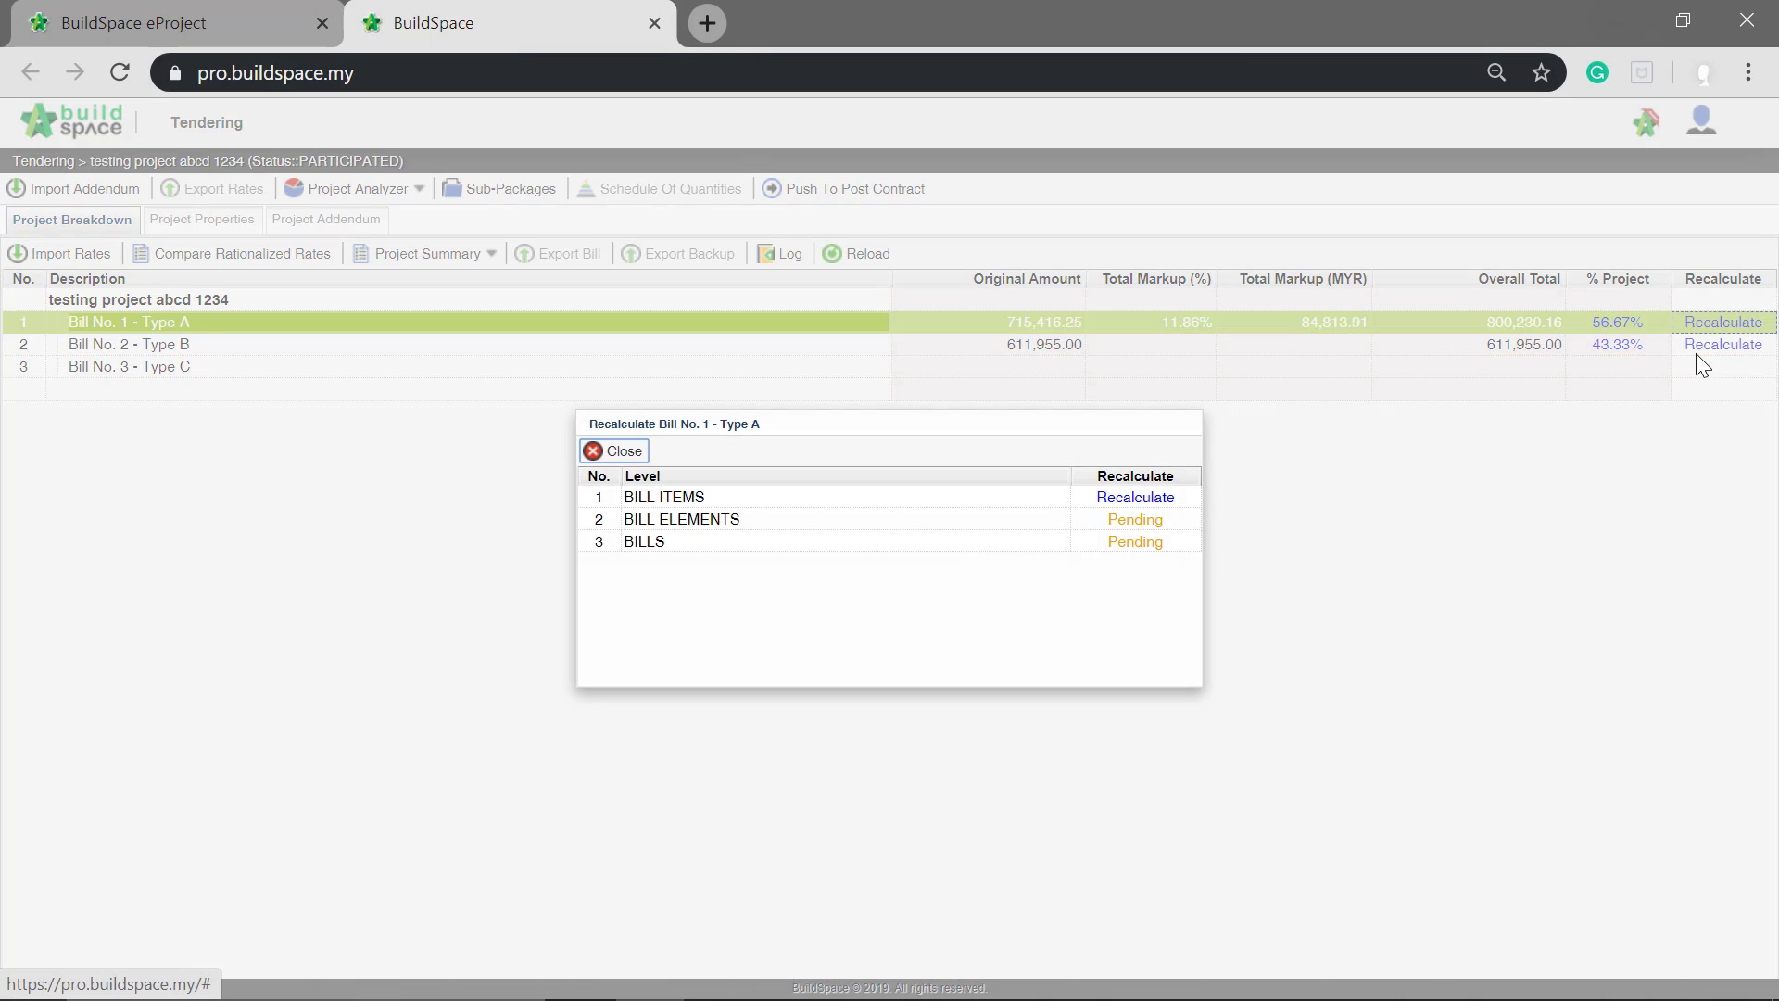
{"action": "left_click", "coordinate": [1149, 498]}
{"action": "left_click", "coordinate": [1143, 520]}
{"action": "left_click", "coordinate": [1142, 543]}
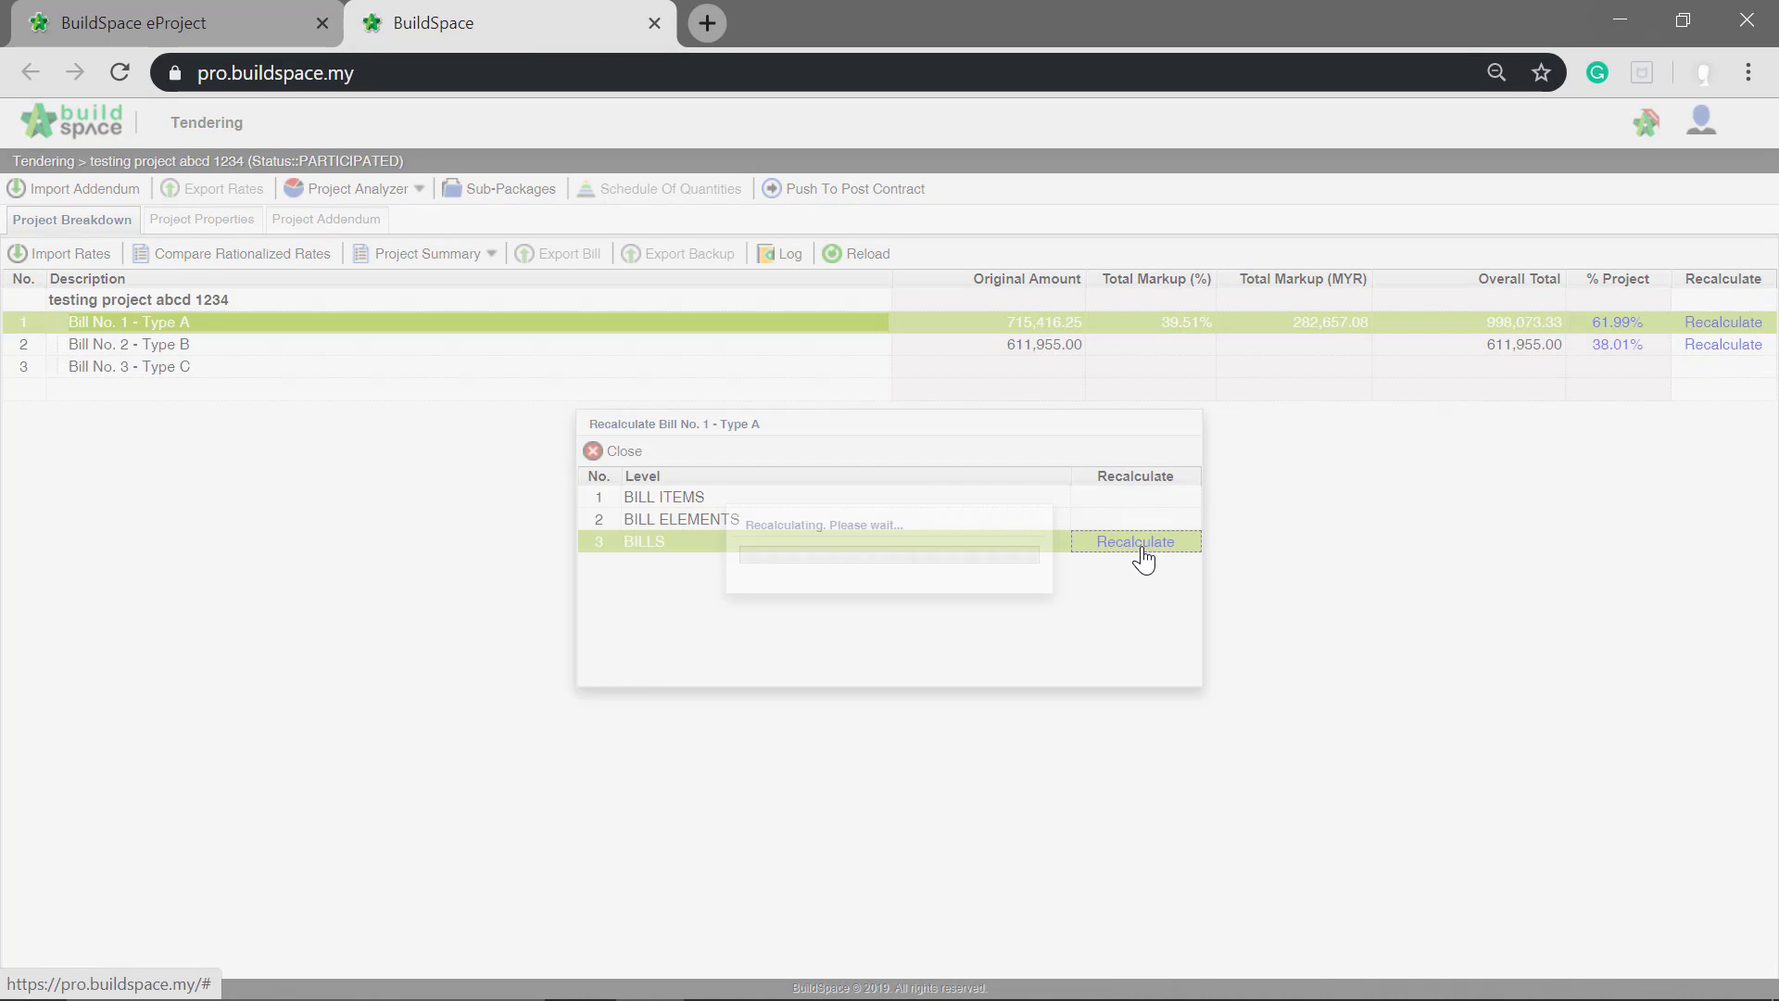
Step: Recalculate the bill items, bill elements and bills of Bill No. 2 - Type B
{"action": "left_click", "coordinate": [1709, 349]}
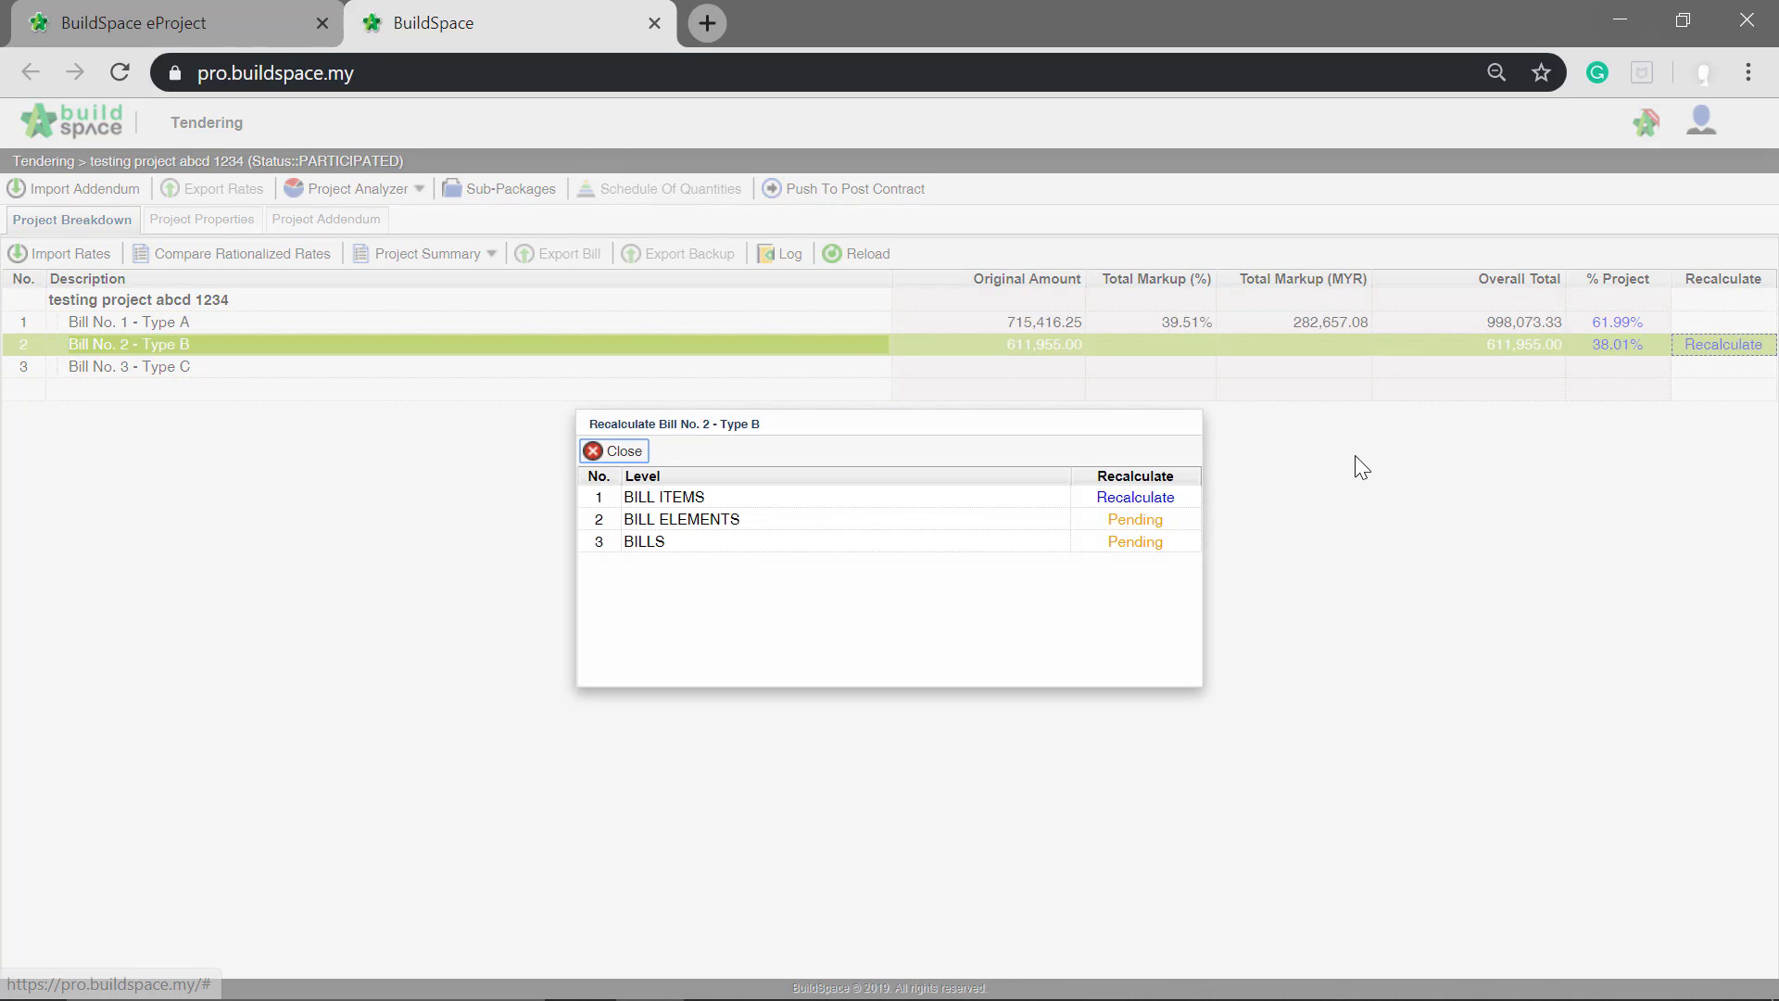
{"action": "left_click", "coordinate": [1118, 501]}
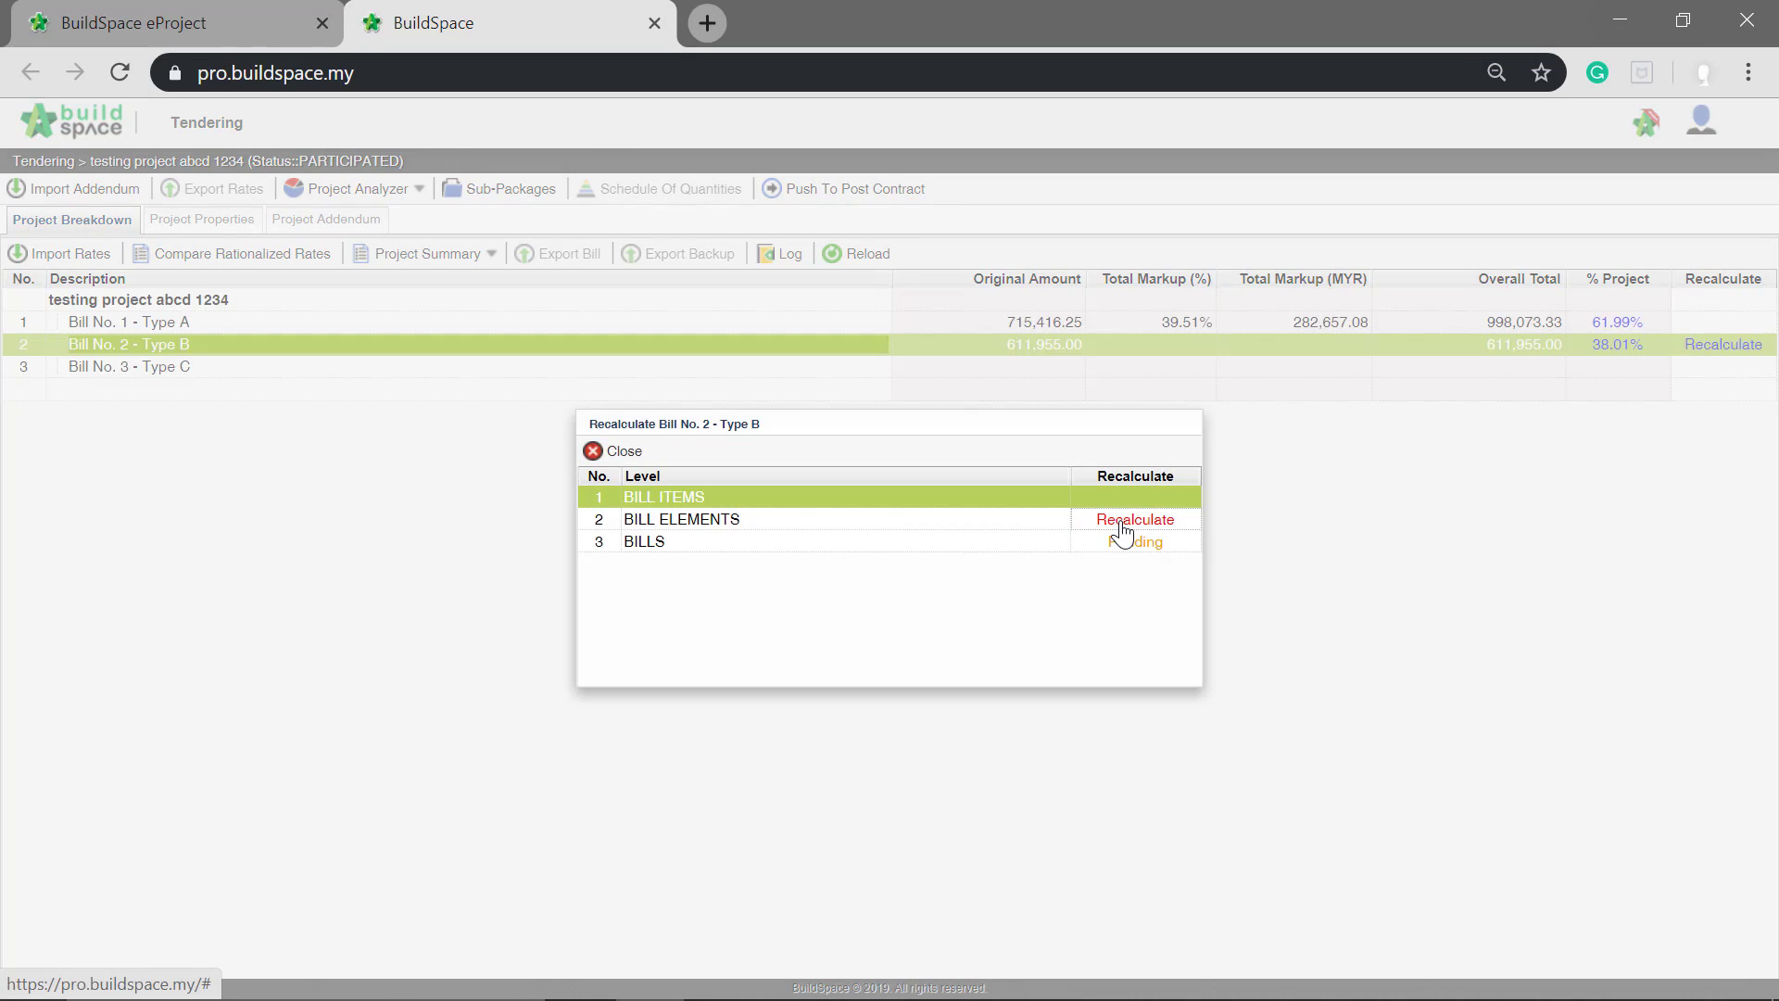
{"action": "left_click", "coordinate": [1123, 521]}
{"action": "left_click", "coordinate": [1124, 544]}
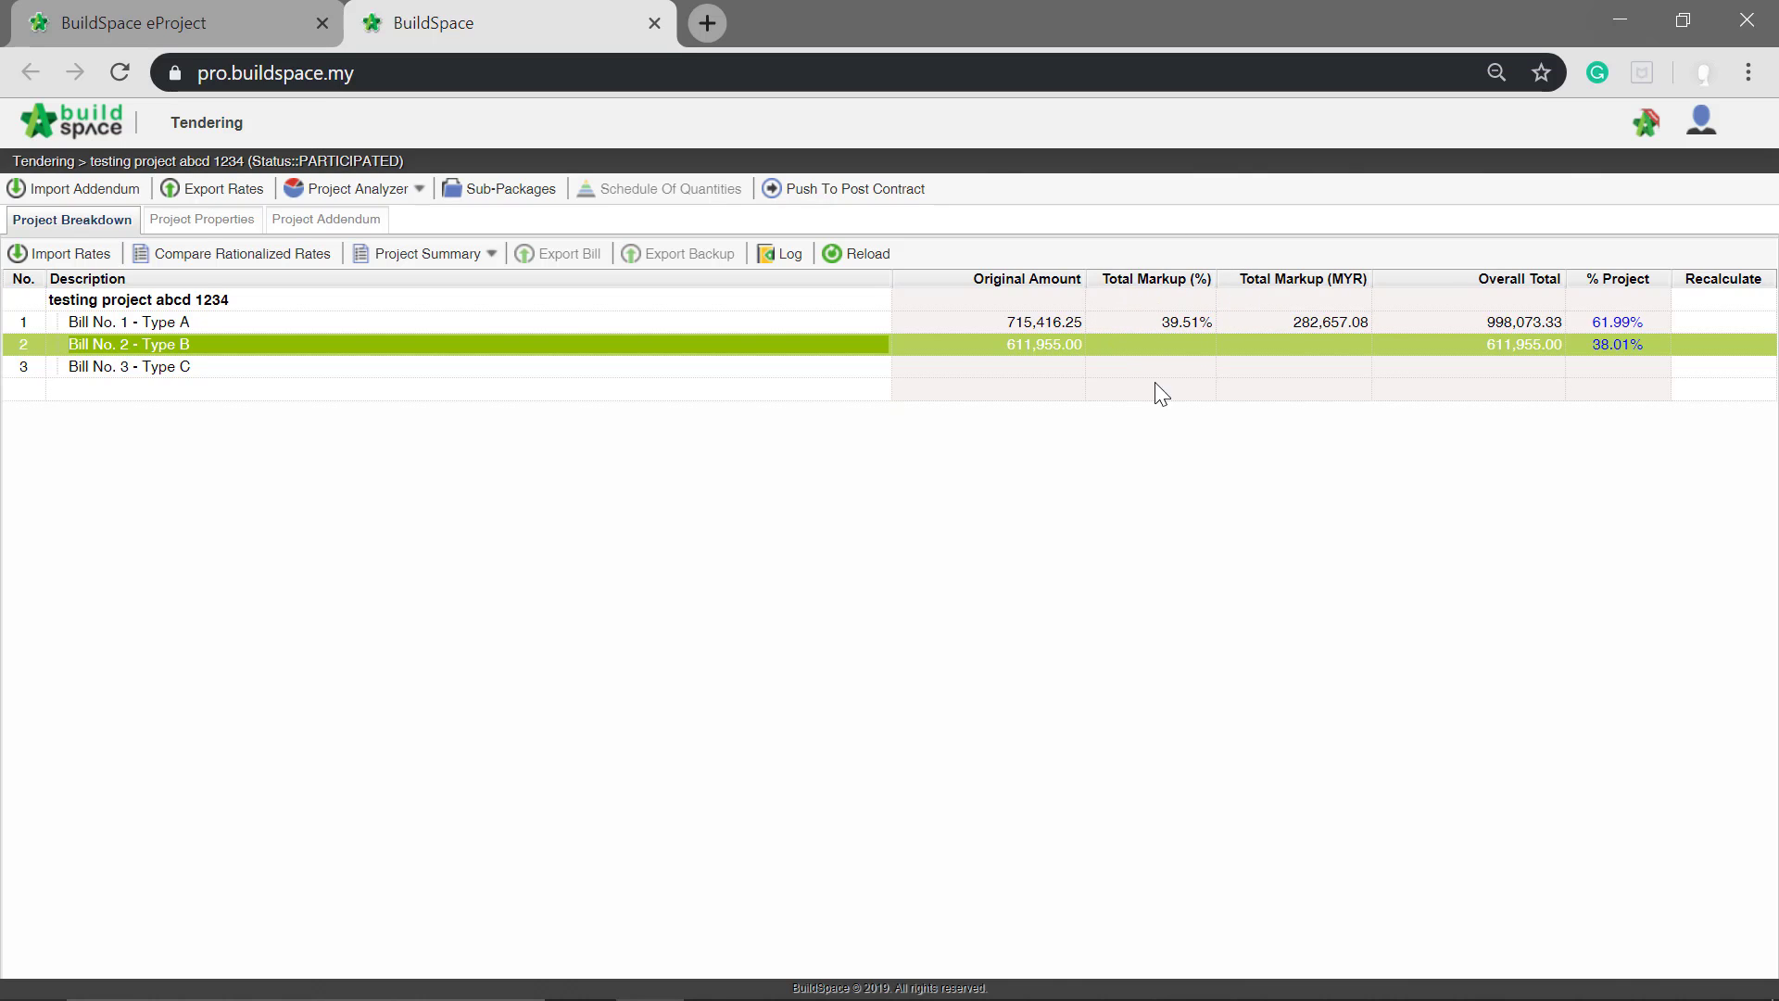
Step: Review the Grade 15 and Grade 30 concrete item markups in Type A's WORK BELOW GROUND FLOOR LEVEL element, and reload the project breakdown
{"action": "double_click", "coordinate": [1025, 325]}
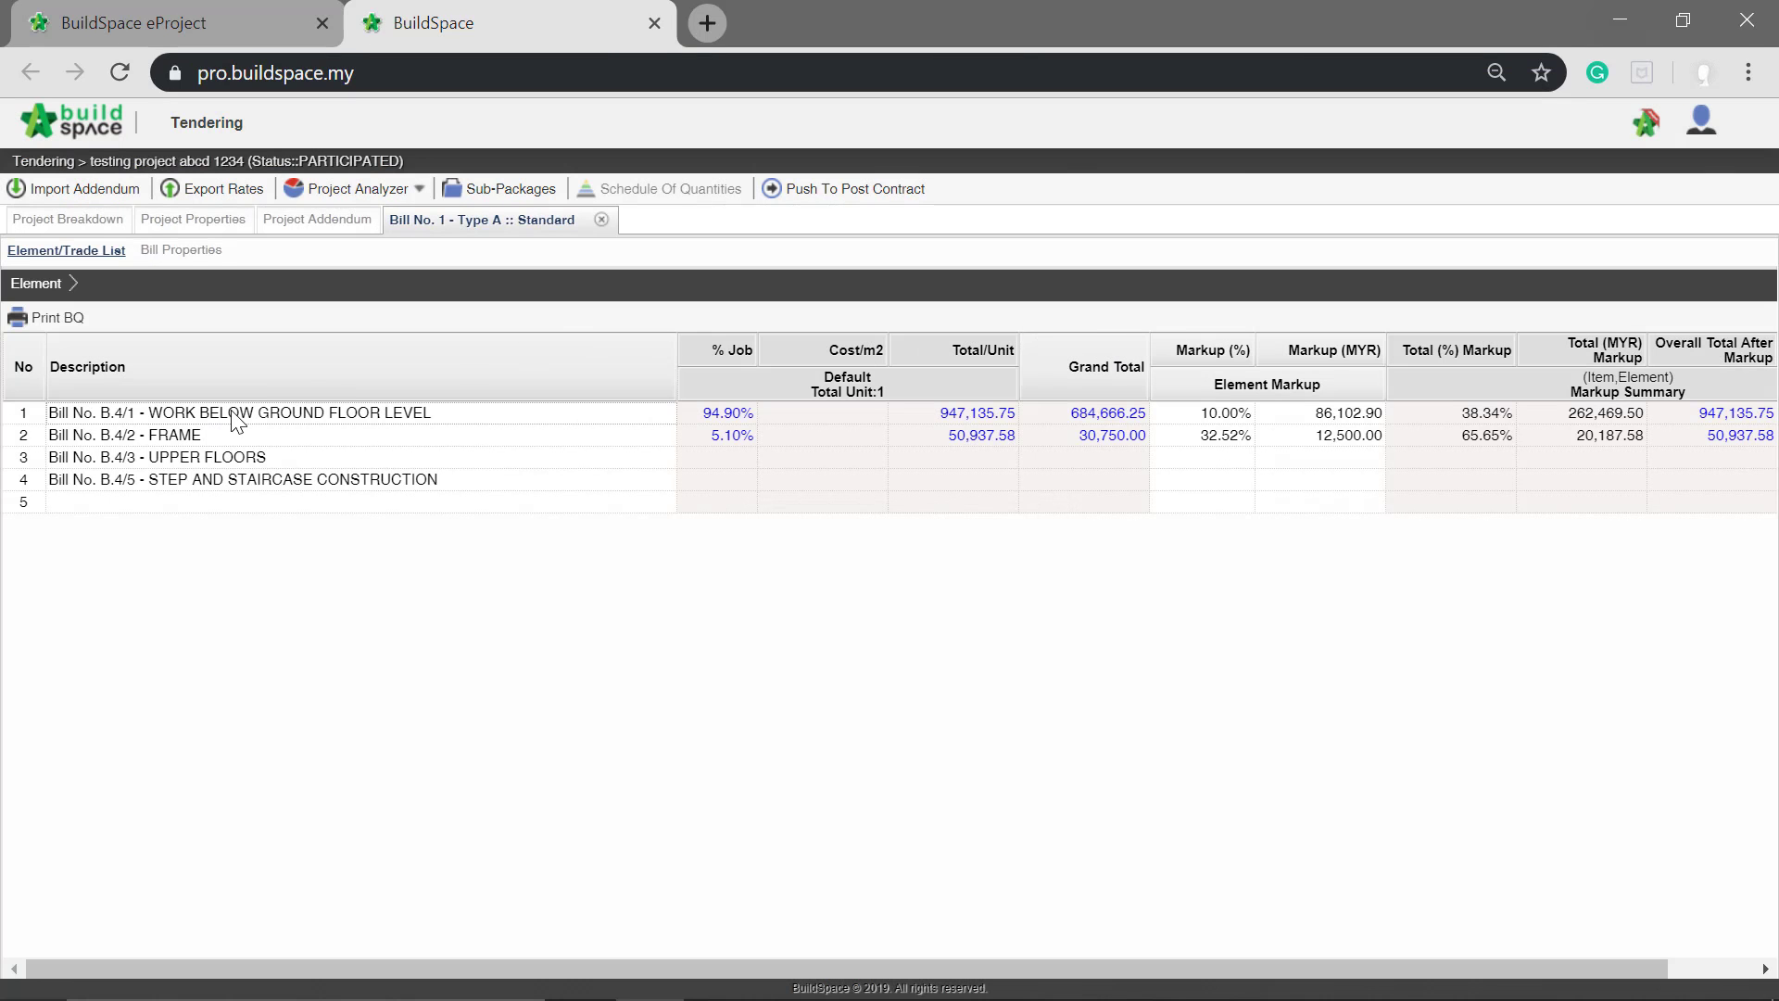
{"action": "left_click", "coordinate": [196, 414]}
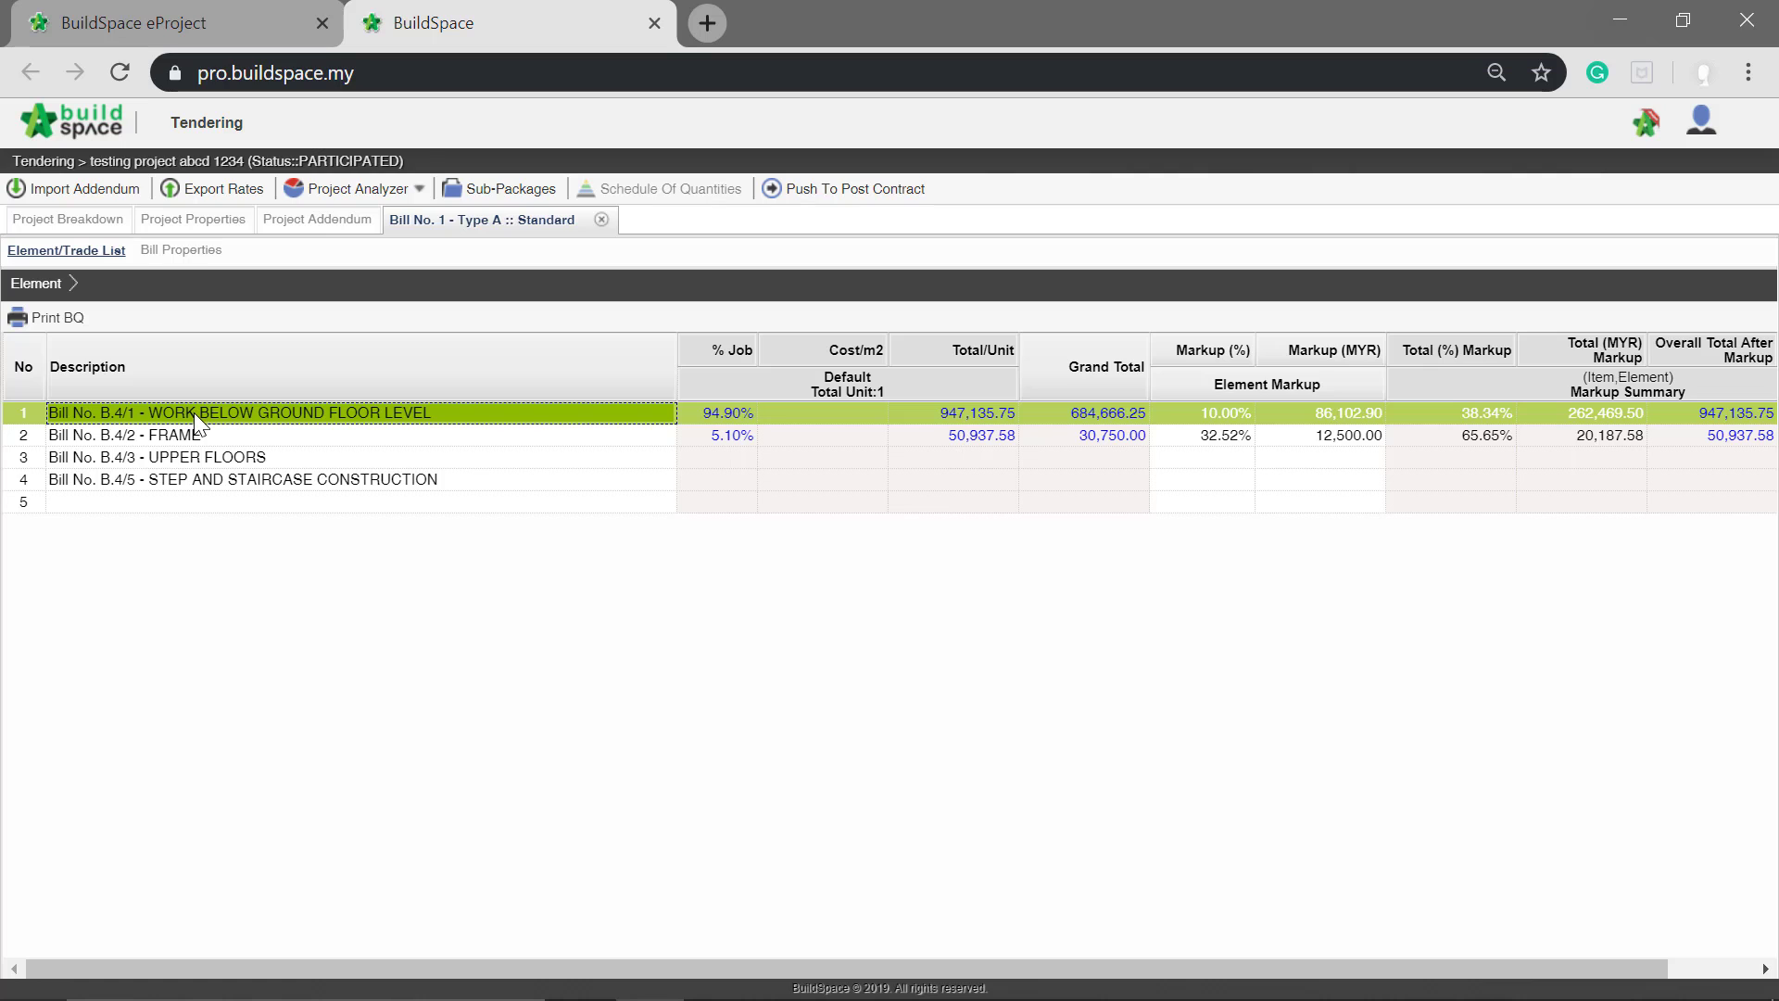
{"action": "double_click", "coordinate": [193, 413]}
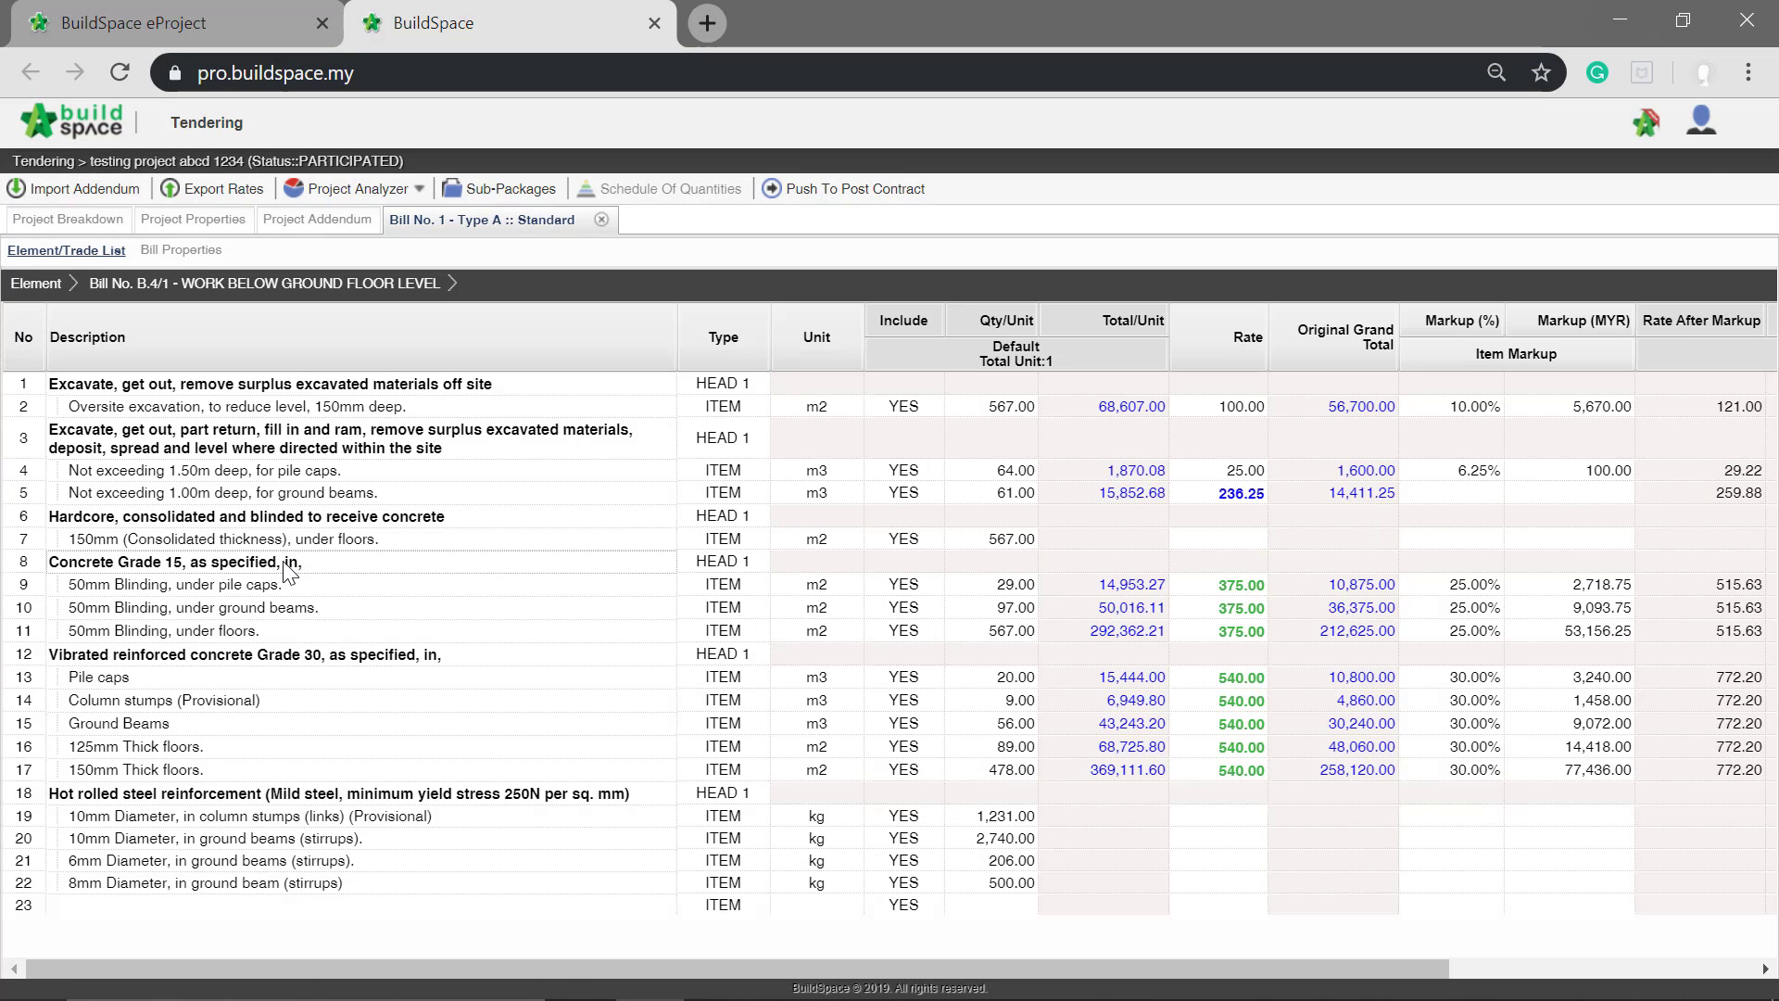
{"action": "left_click", "coordinate": [279, 562]}
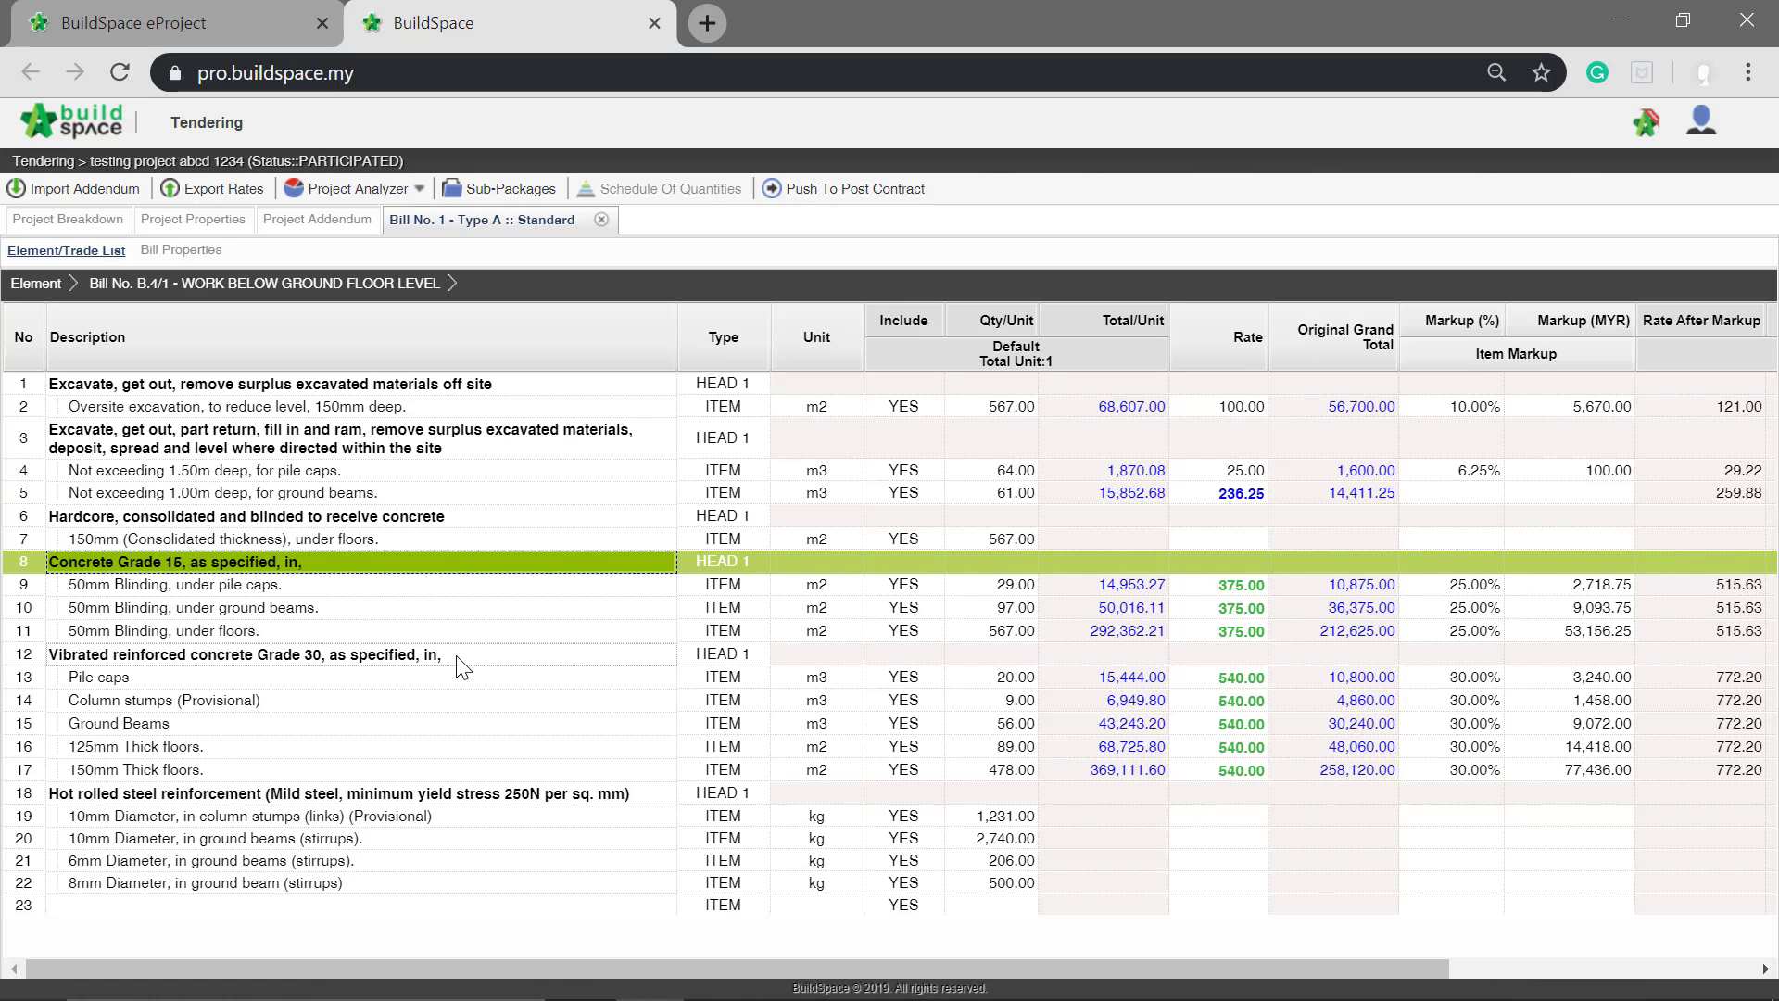
{"action": "left_click", "coordinate": [493, 655]}
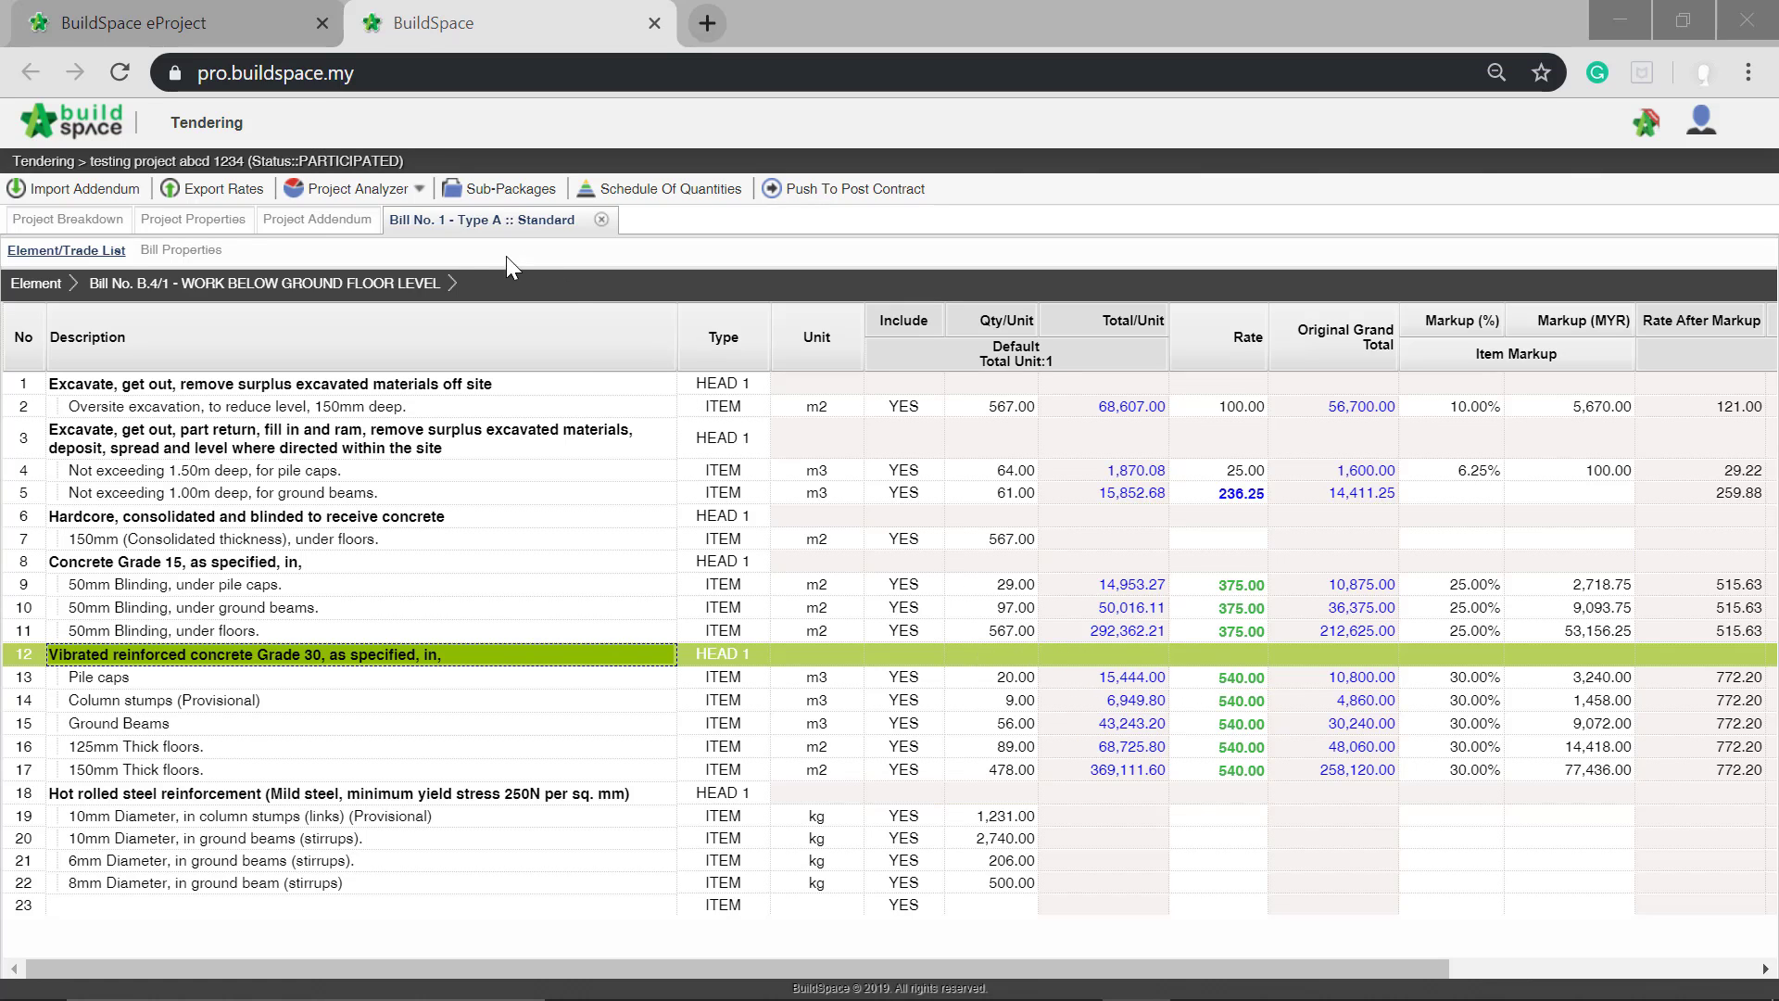
{"action": "left_click", "coordinate": [79, 222]}
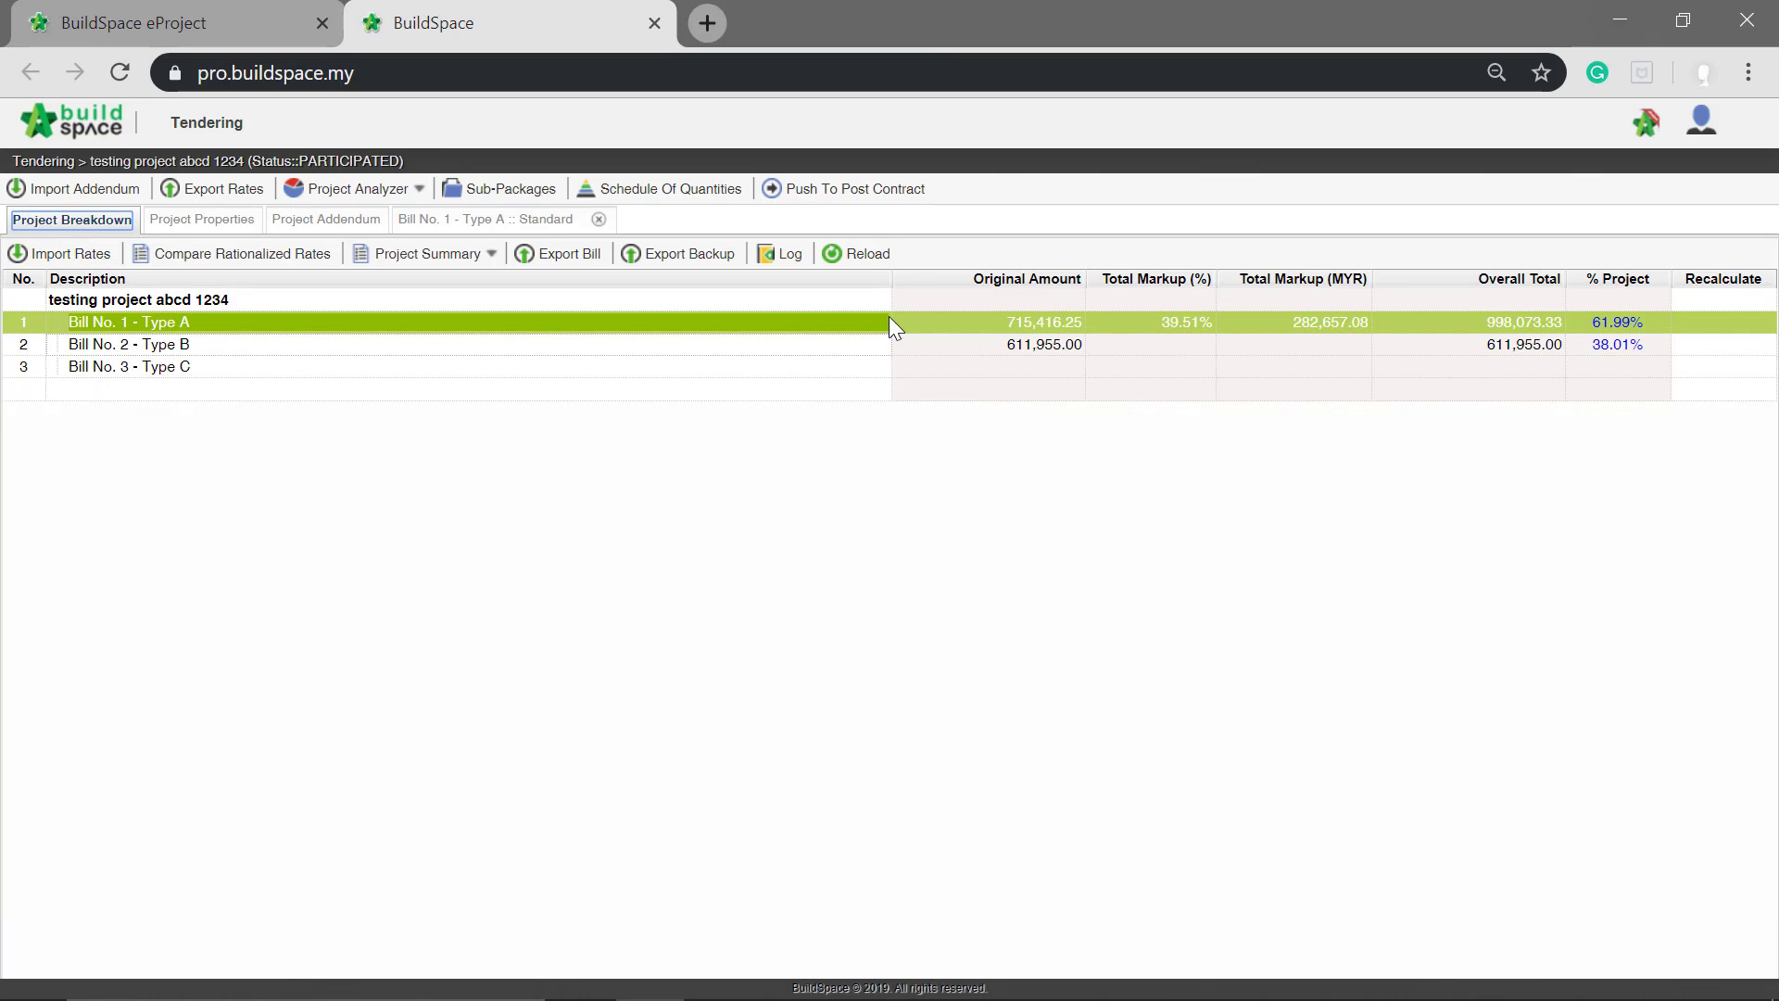
{"action": "left_click", "coordinate": [877, 256]}
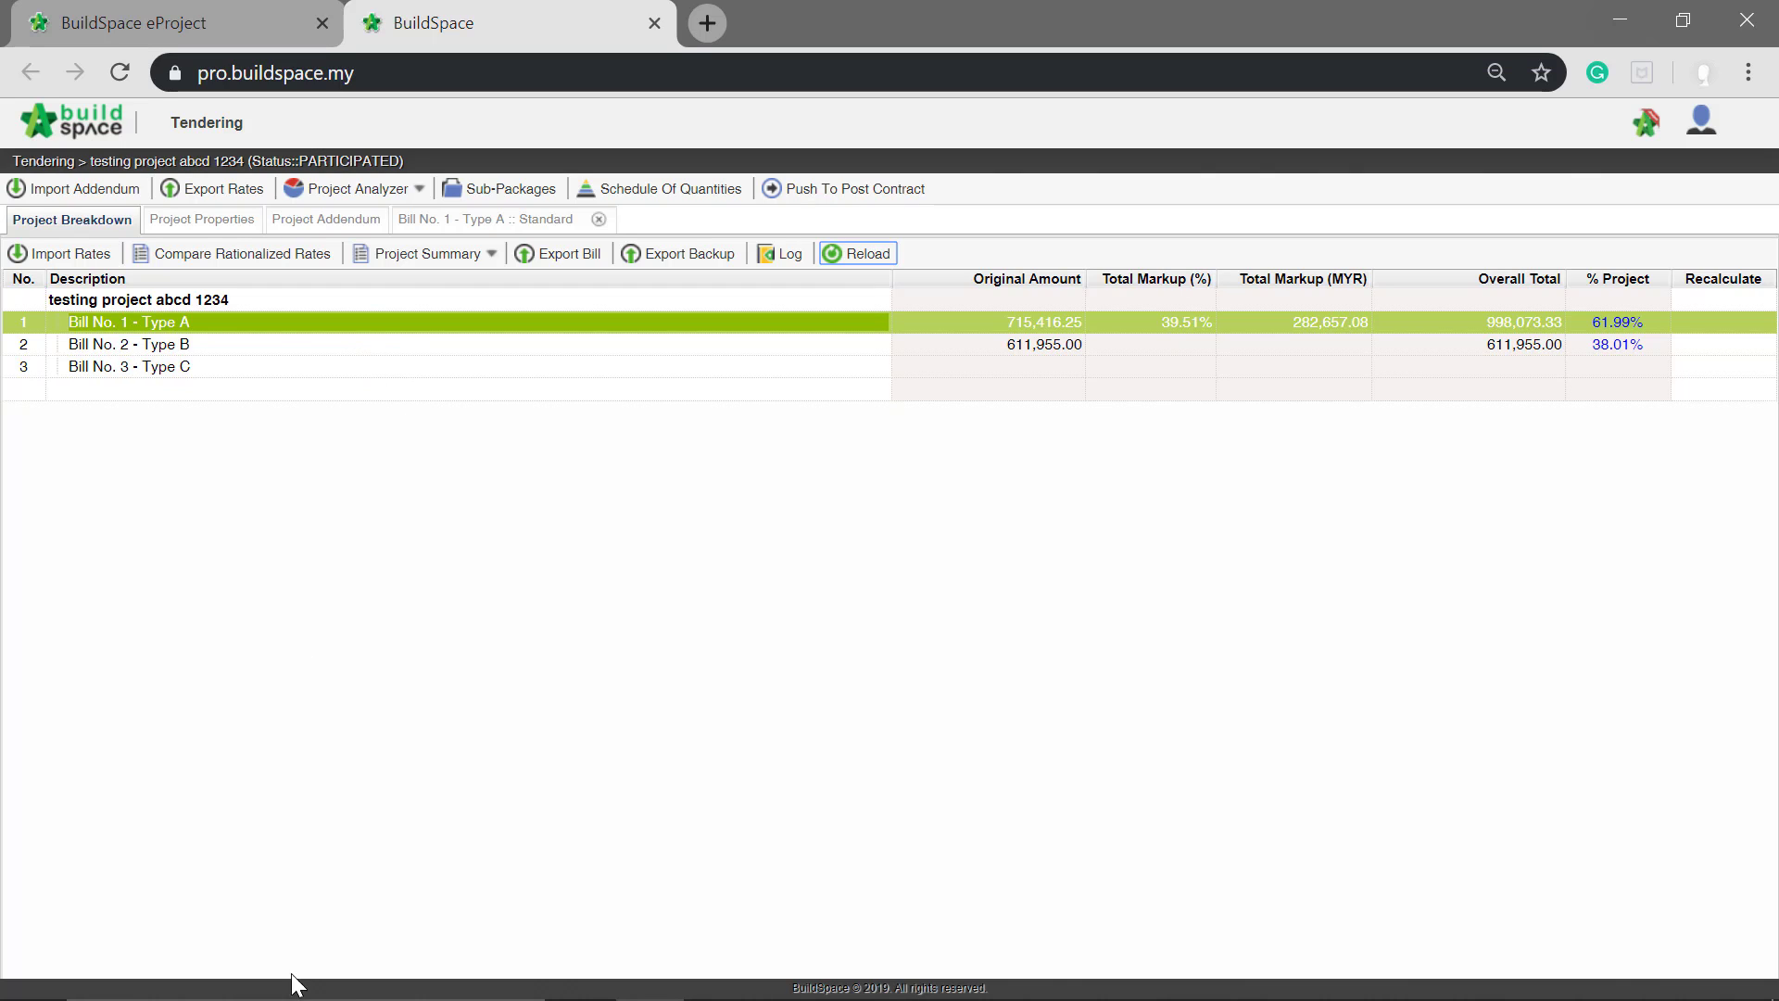
Step: Switch to BuildSpace eProject in Firefox and download testing project abcd 1234 - Addendum 1.ebq from the Addendum 1 tender documents folder
{"action": "mouse_move", "coordinate": [670, 996]}
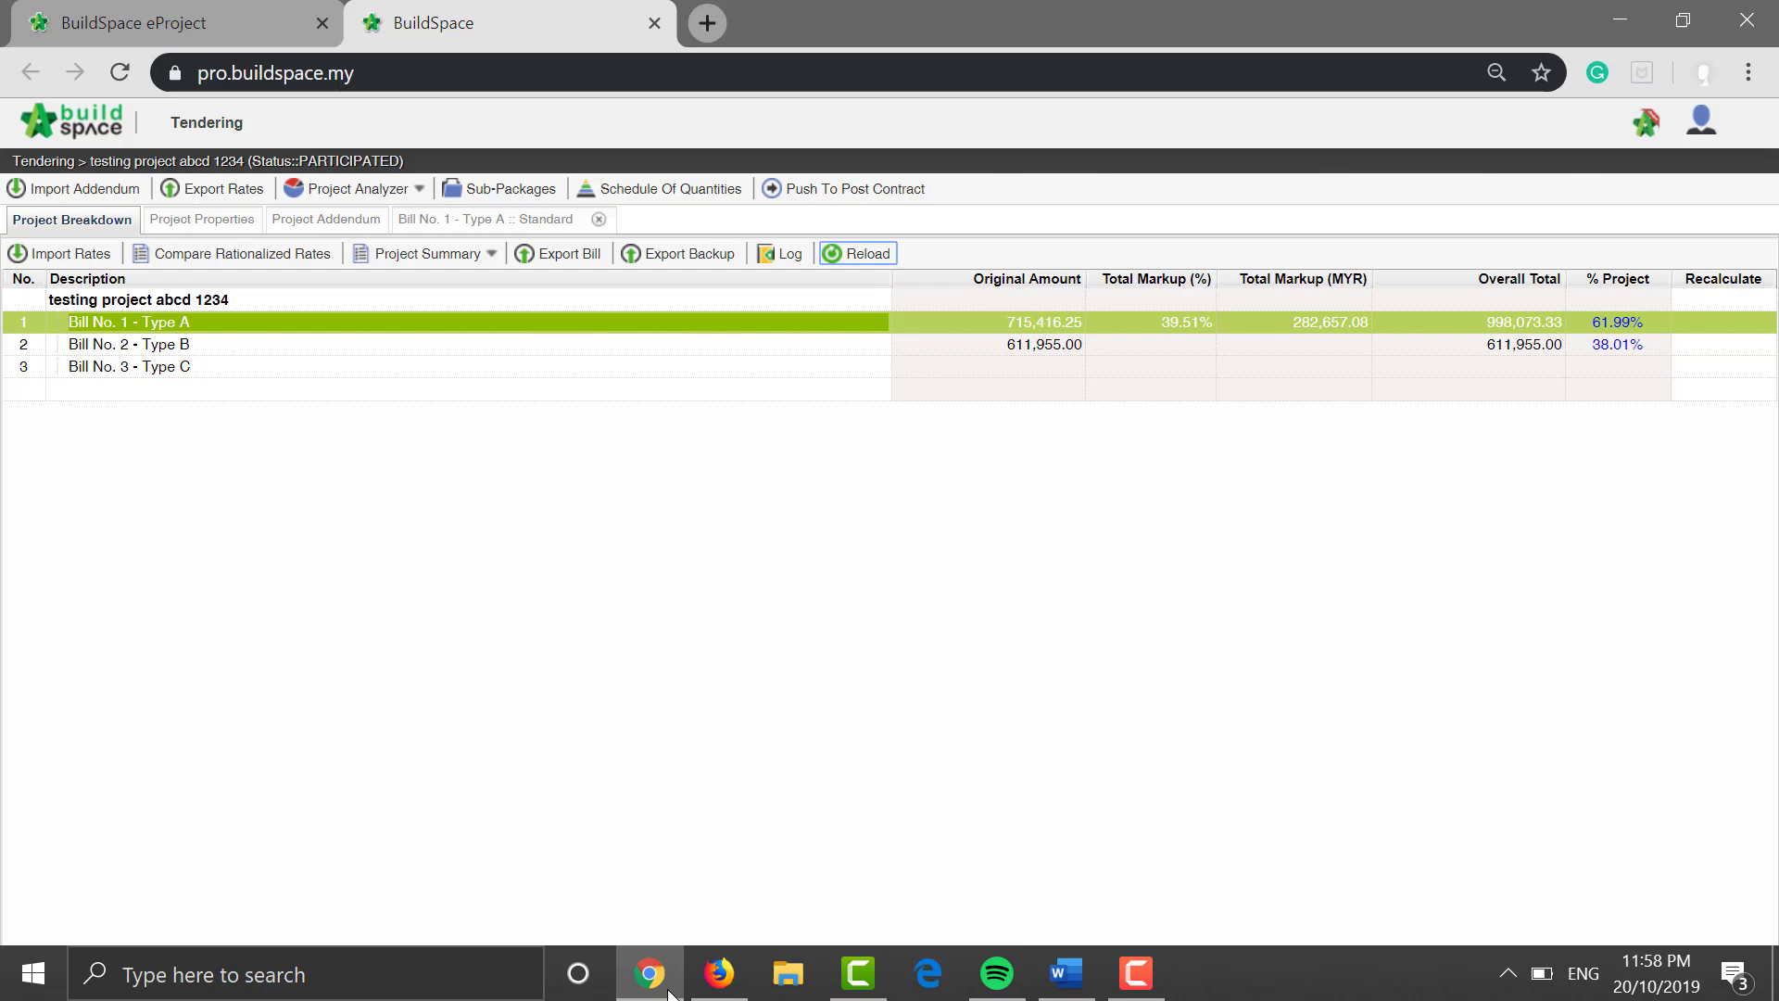
{"action": "left_click", "coordinate": [725, 984]}
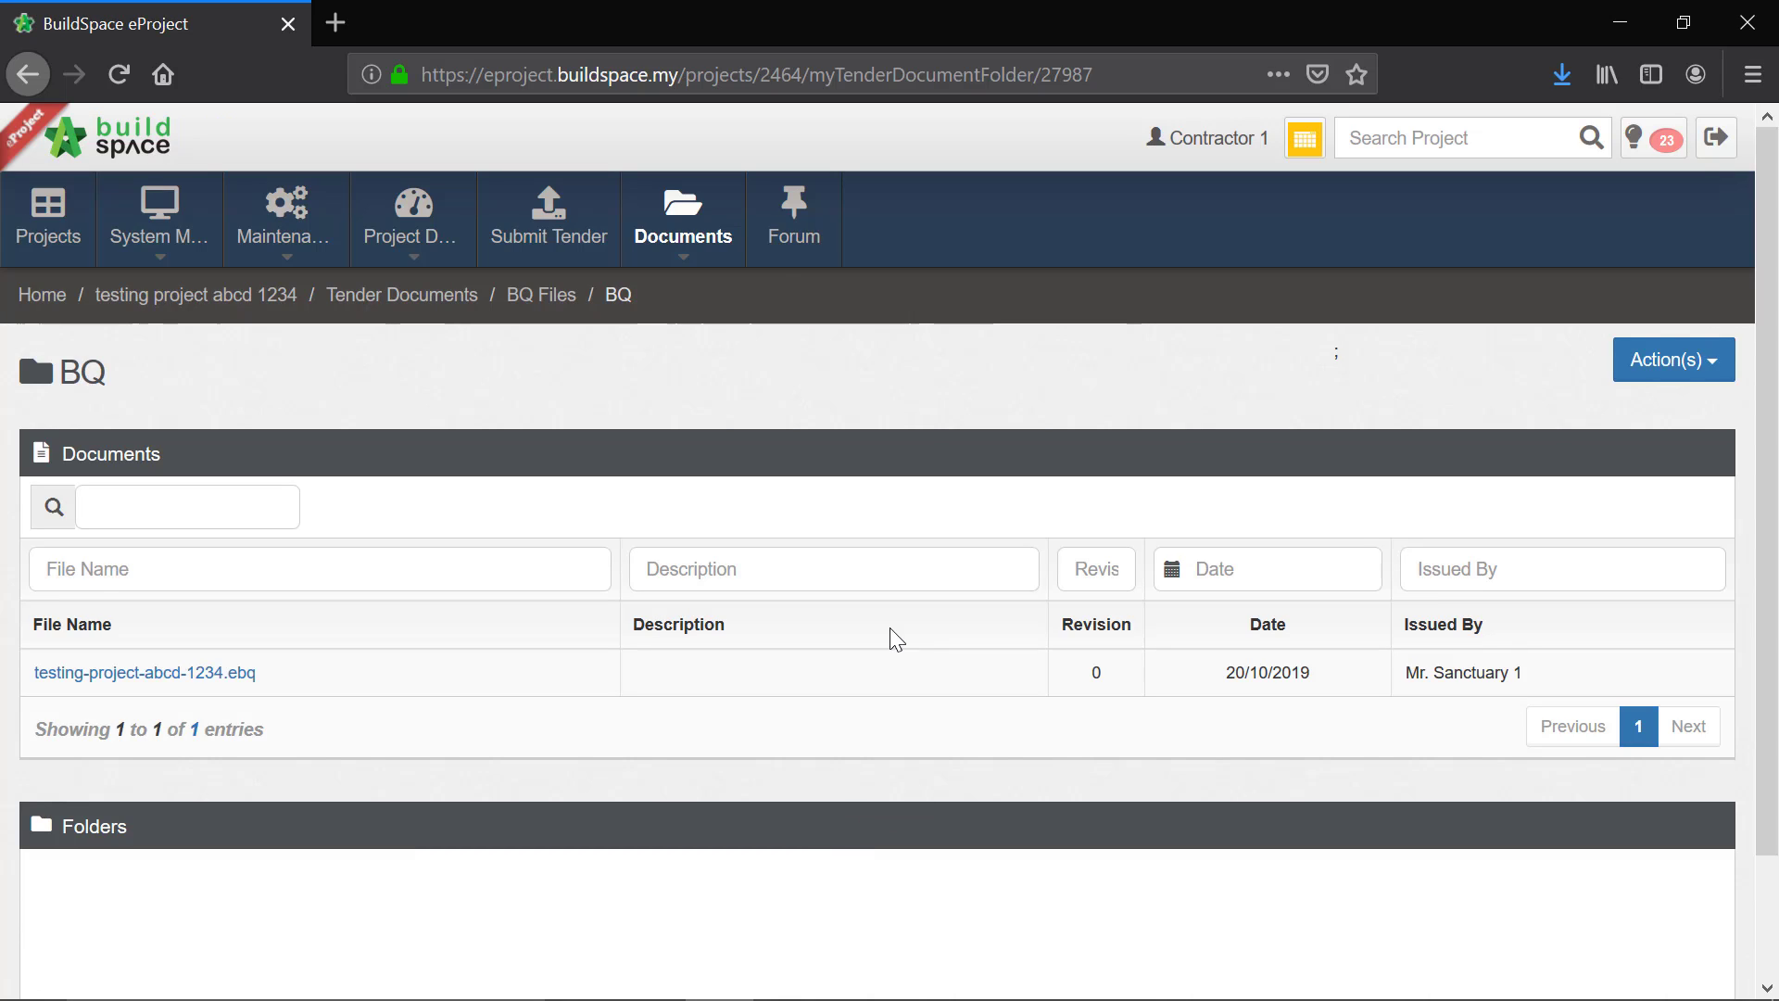
{"action": "mouse_move", "coordinate": [688, 255]}
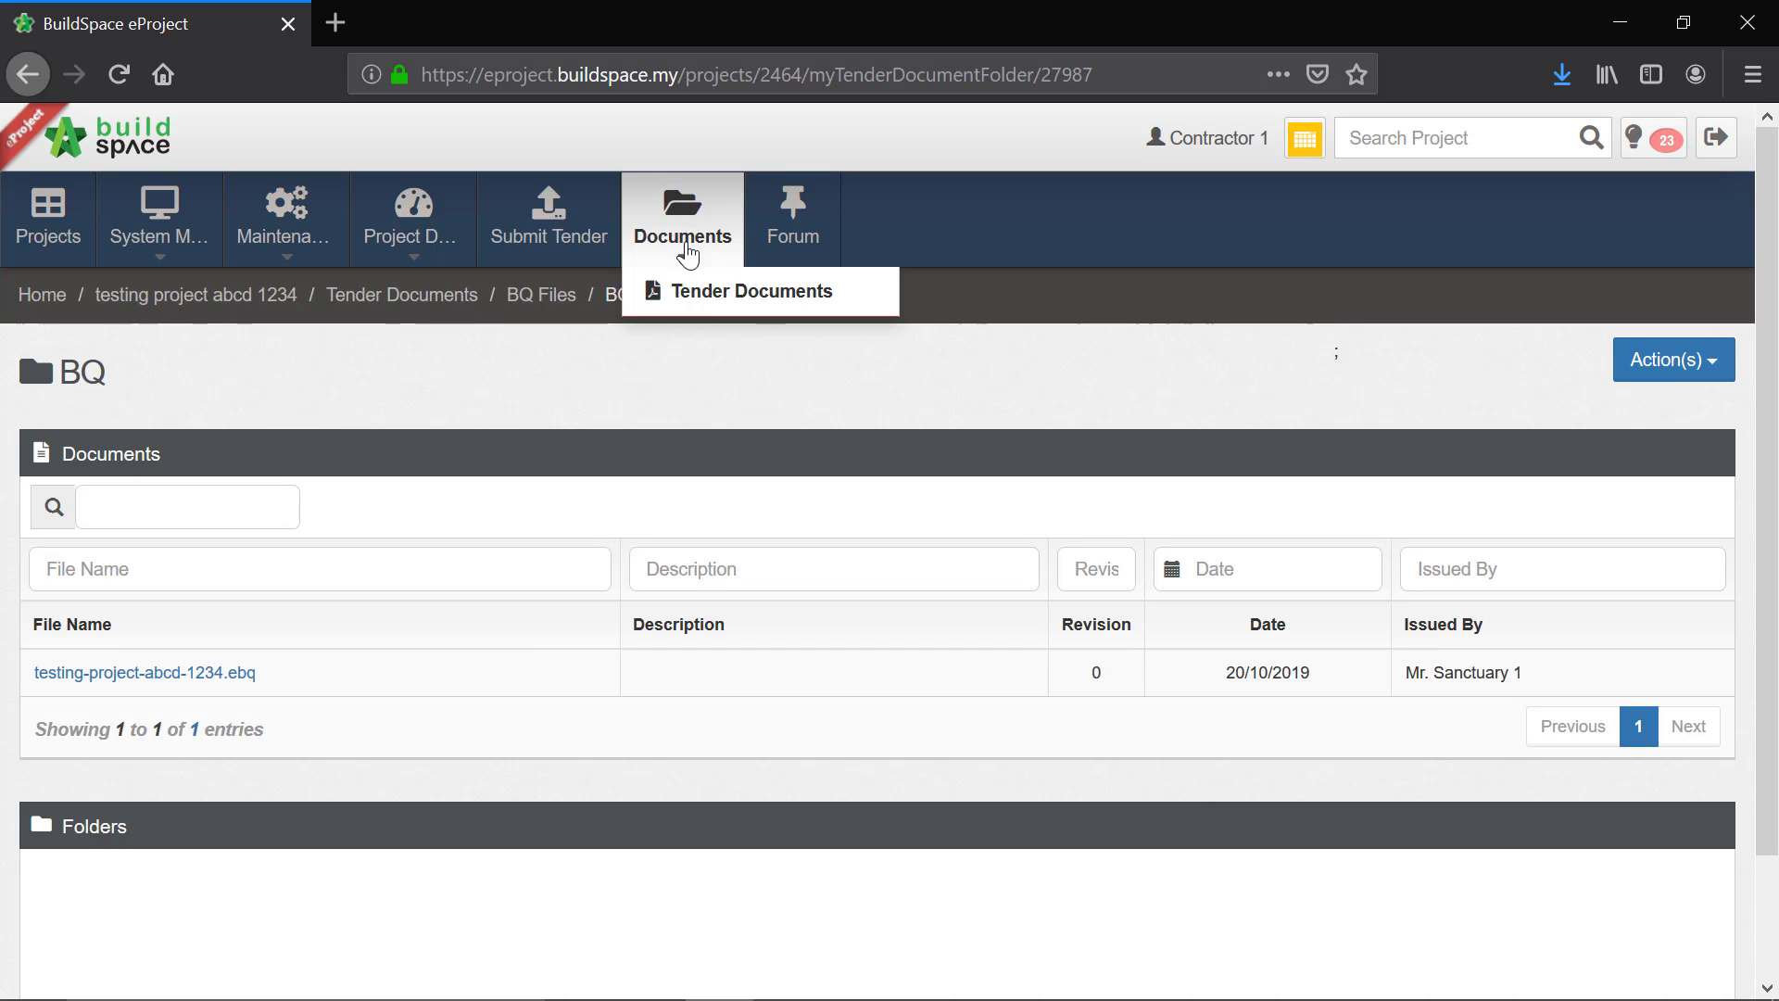
{"action": "left_click", "coordinate": [756, 309]}
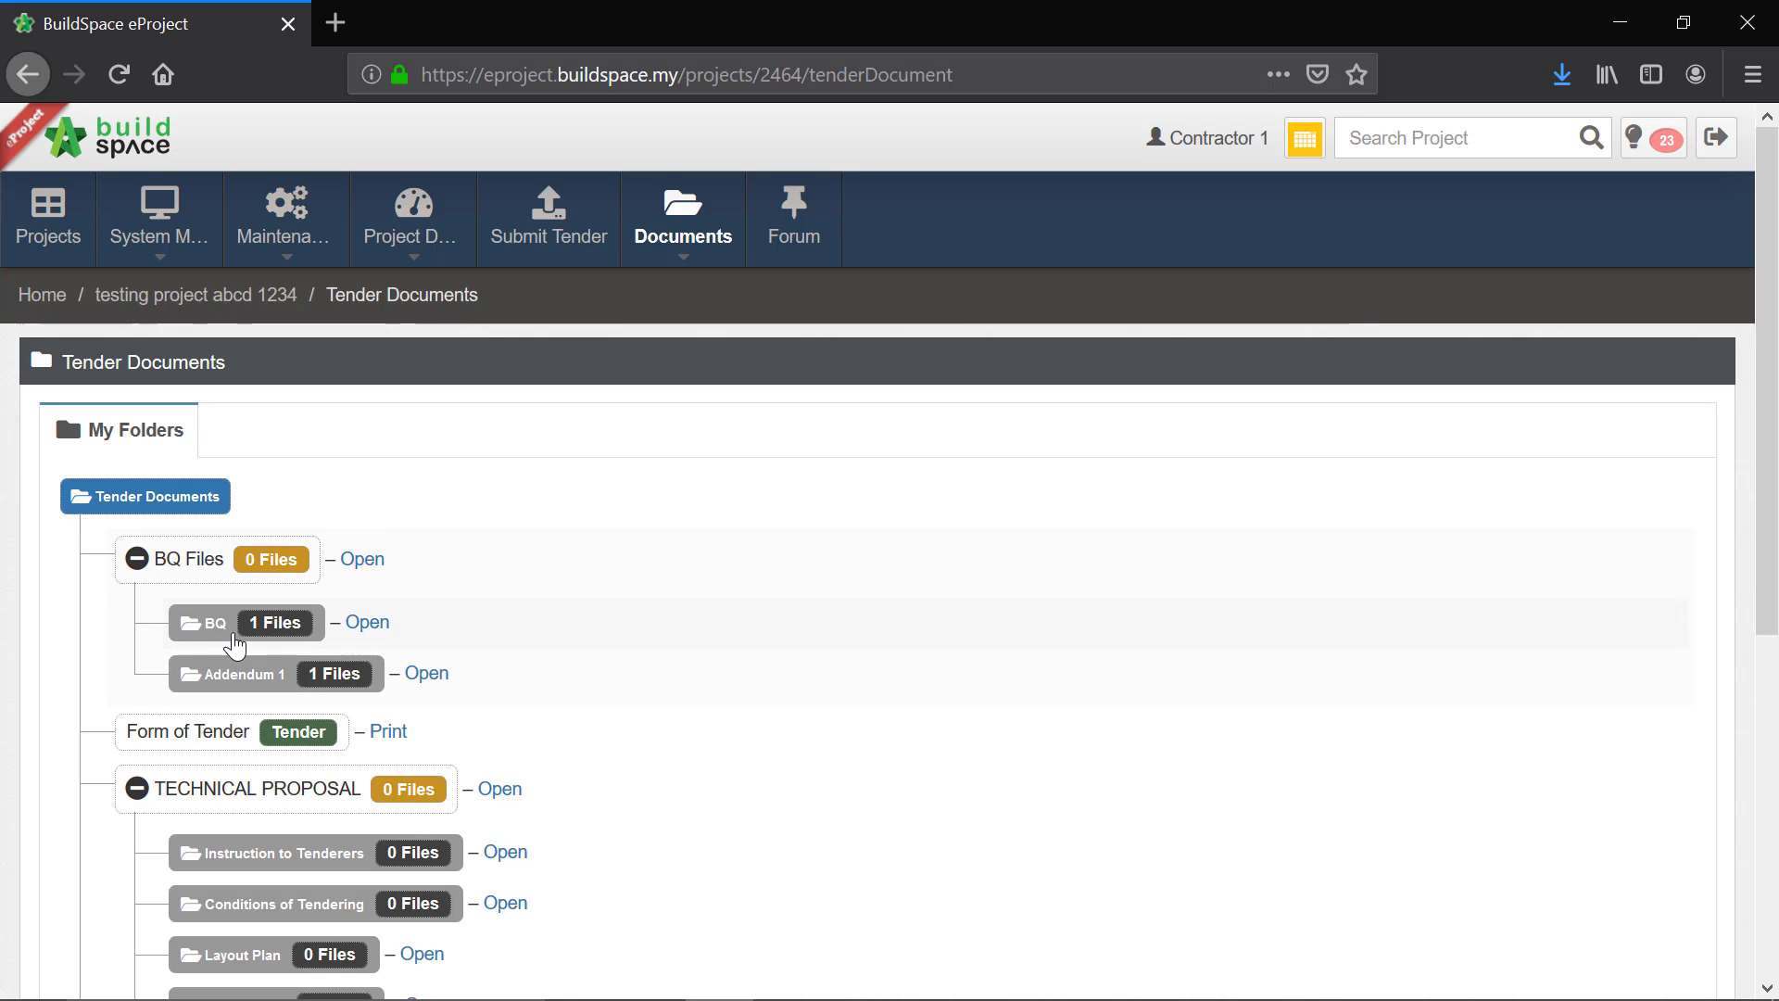
{"action": "left_click", "coordinate": [422, 682]}
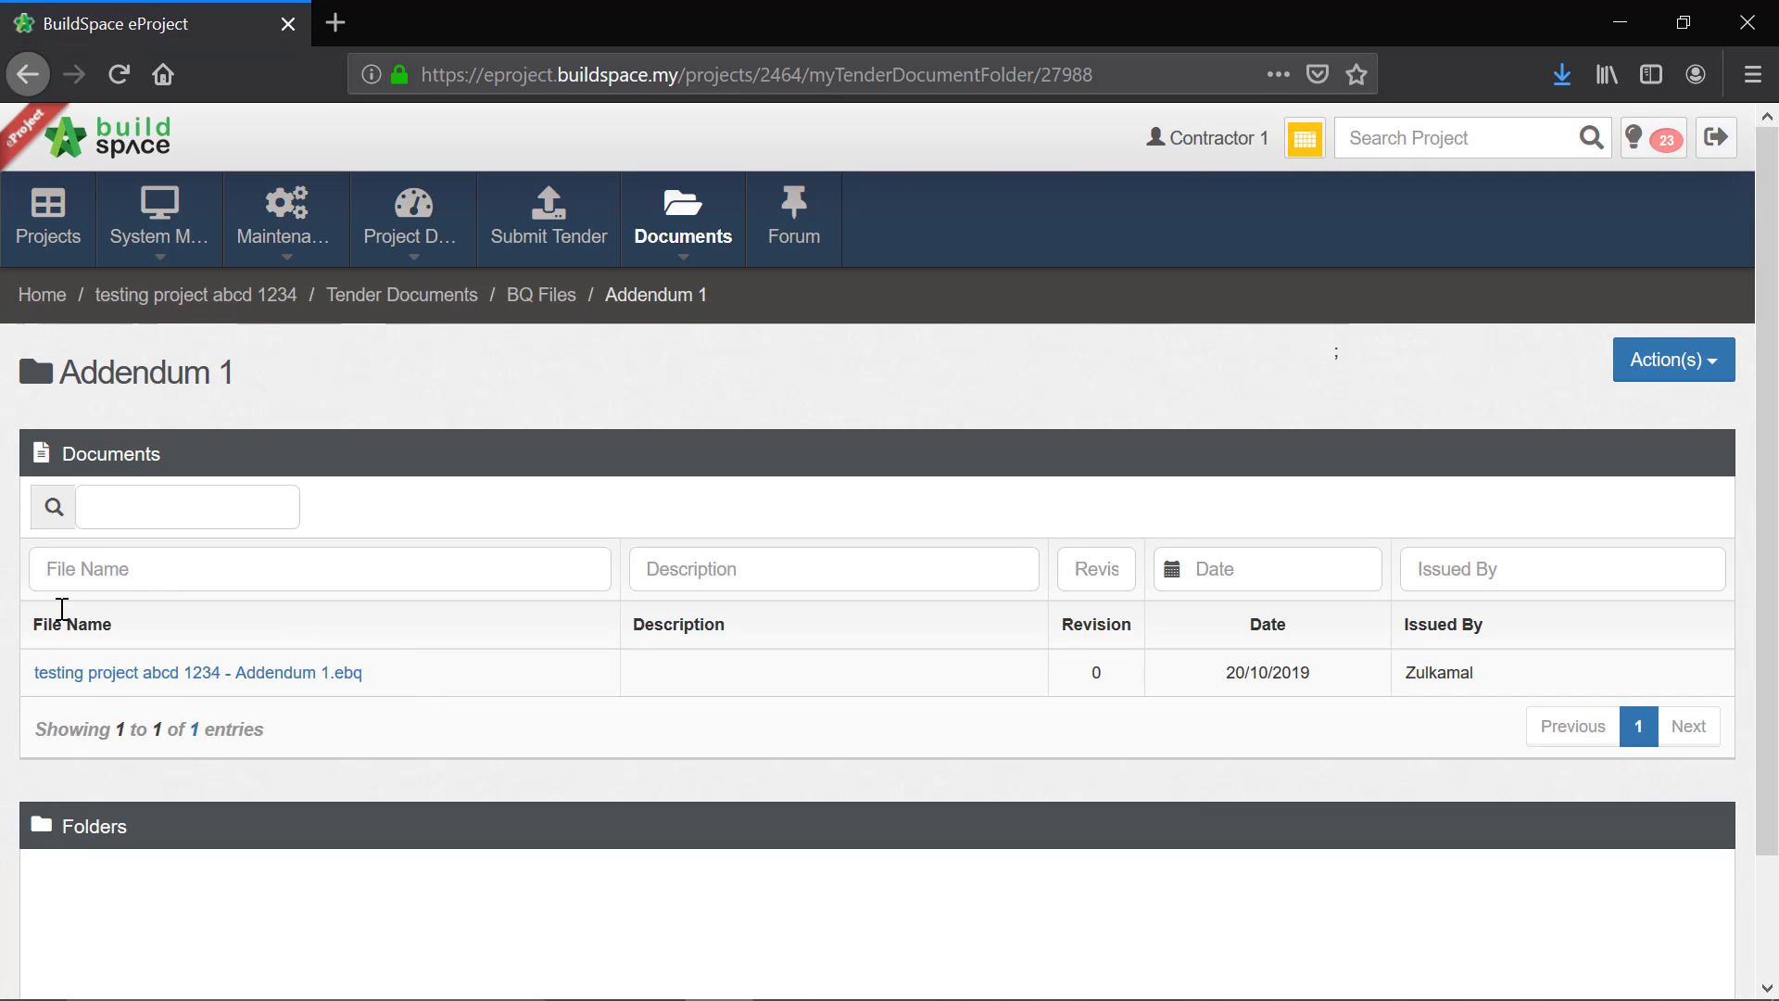
{"action": "left_click", "coordinate": [231, 684]}
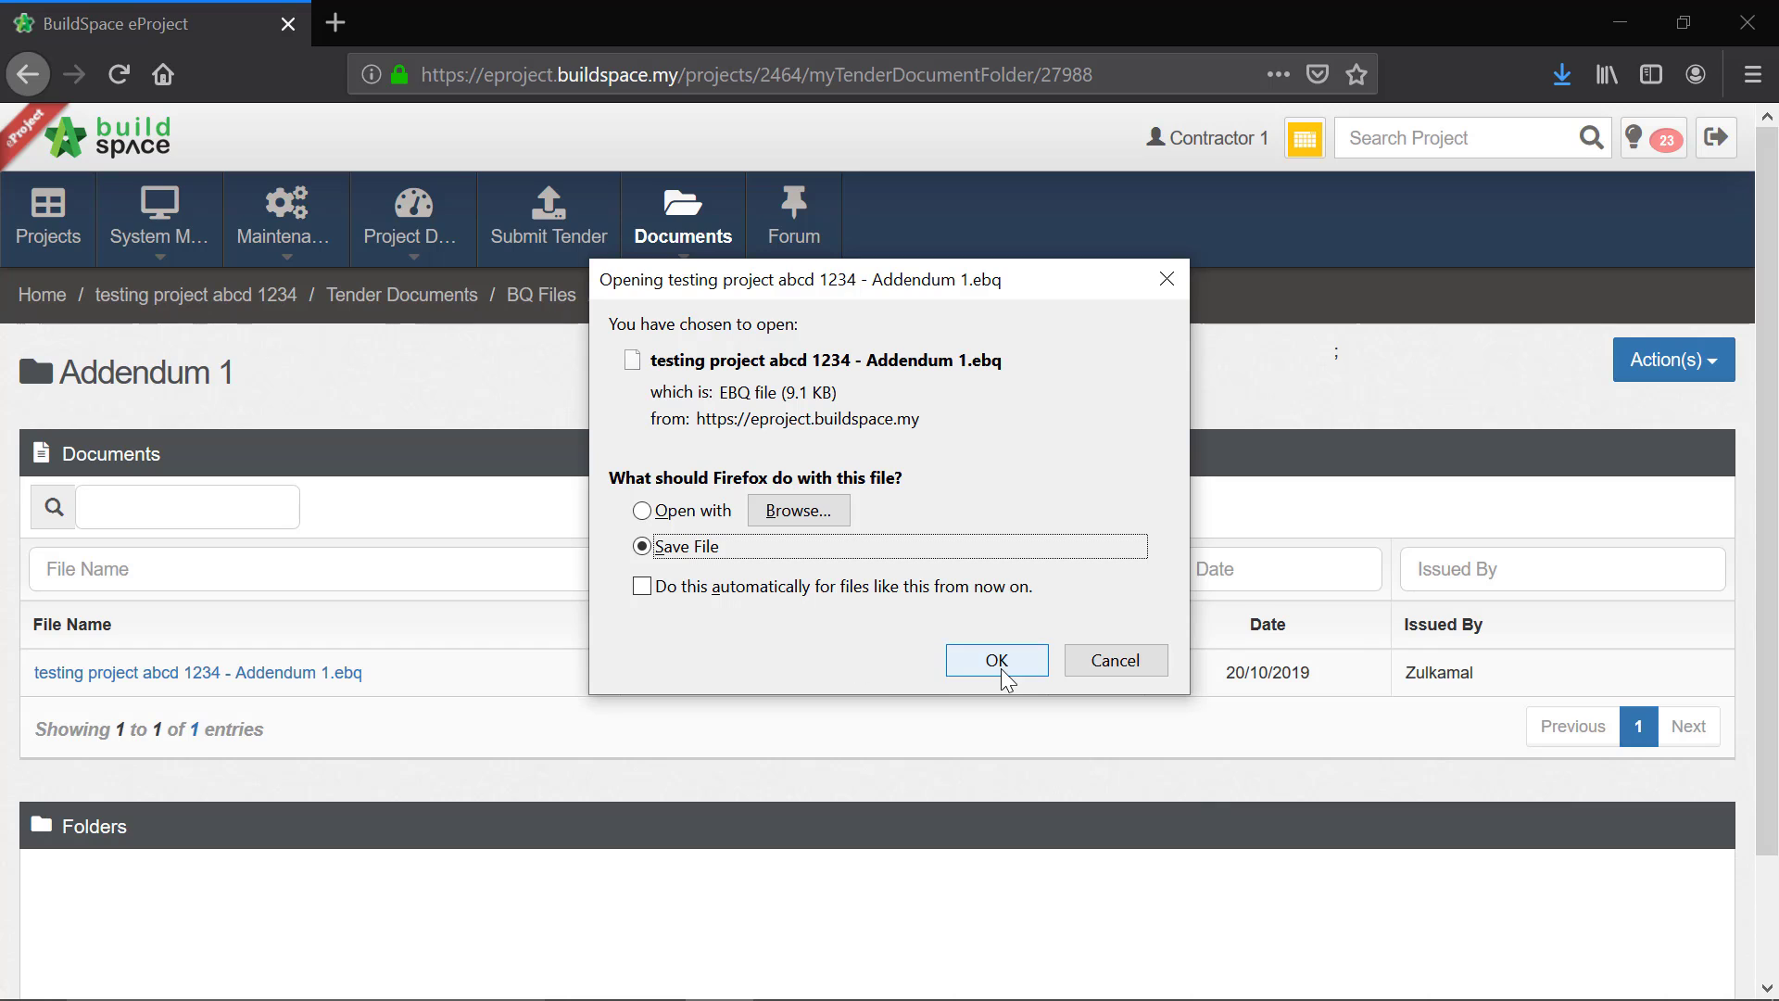
{"action": "left_click", "coordinate": [1001, 661]}
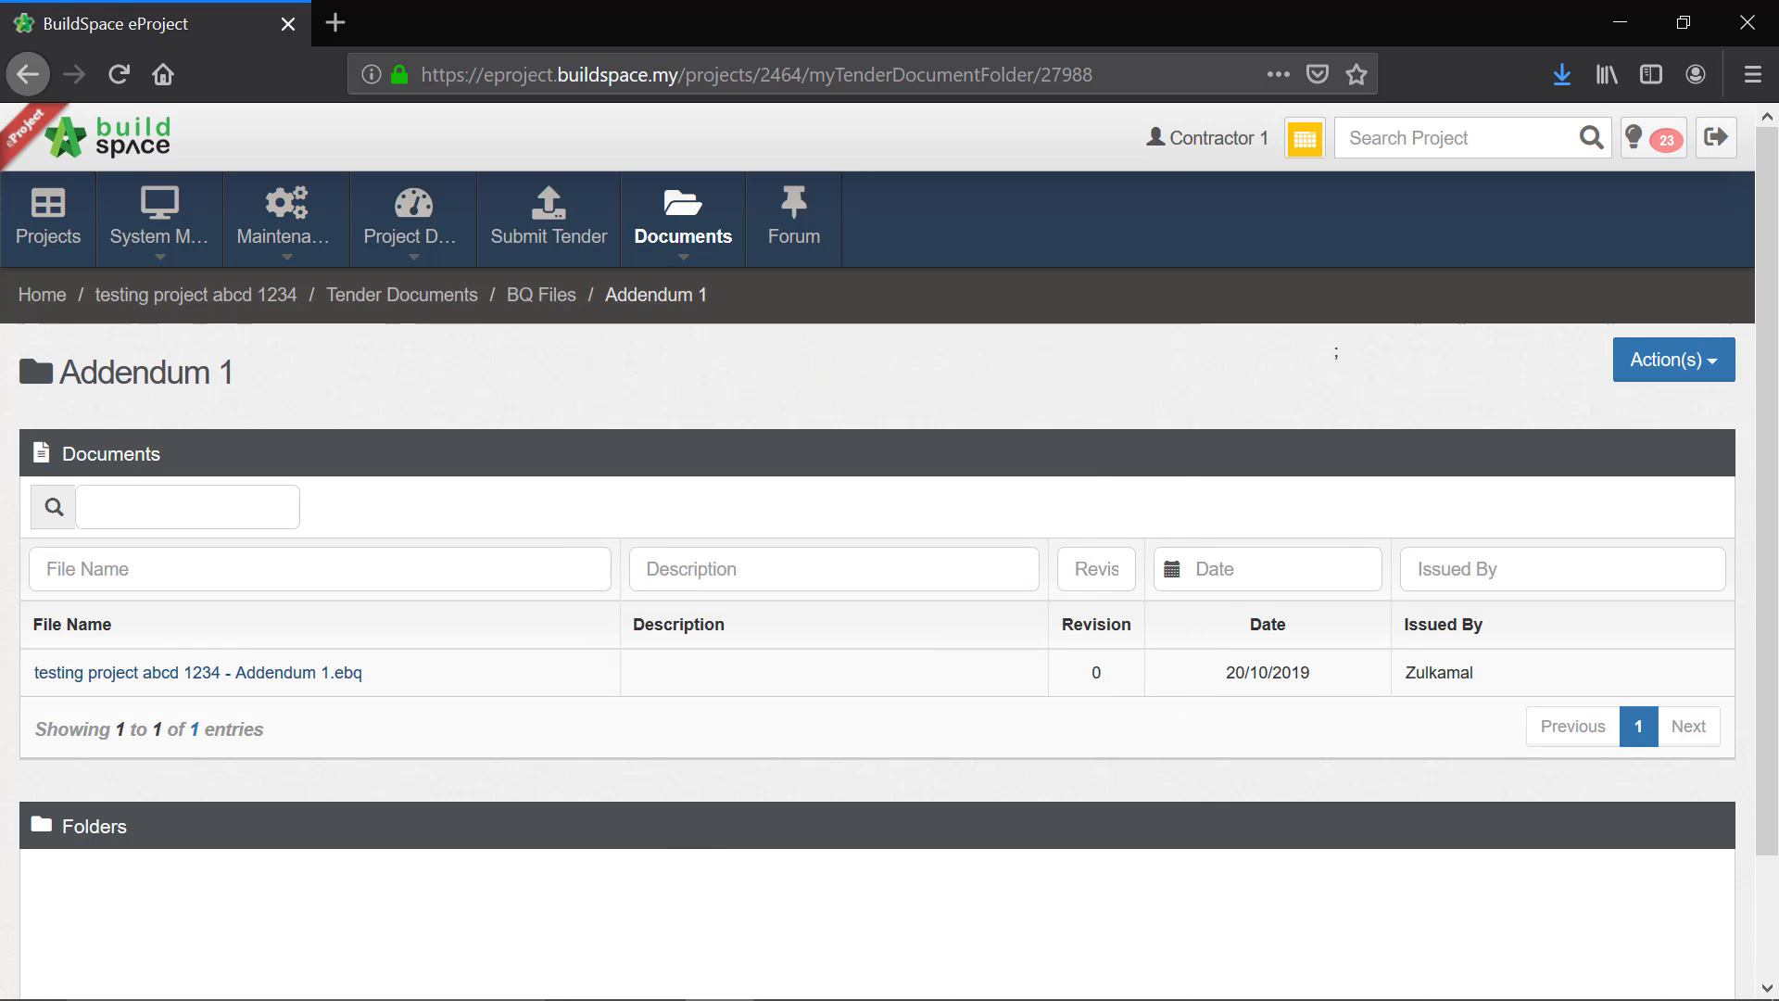
Step: Switch back to BuildSpace Tendering in Chrome and import the addendum from testing project abcd 1234 - Addendum 1.ebq
{"action": "left_click", "coordinate": [660, 979]}
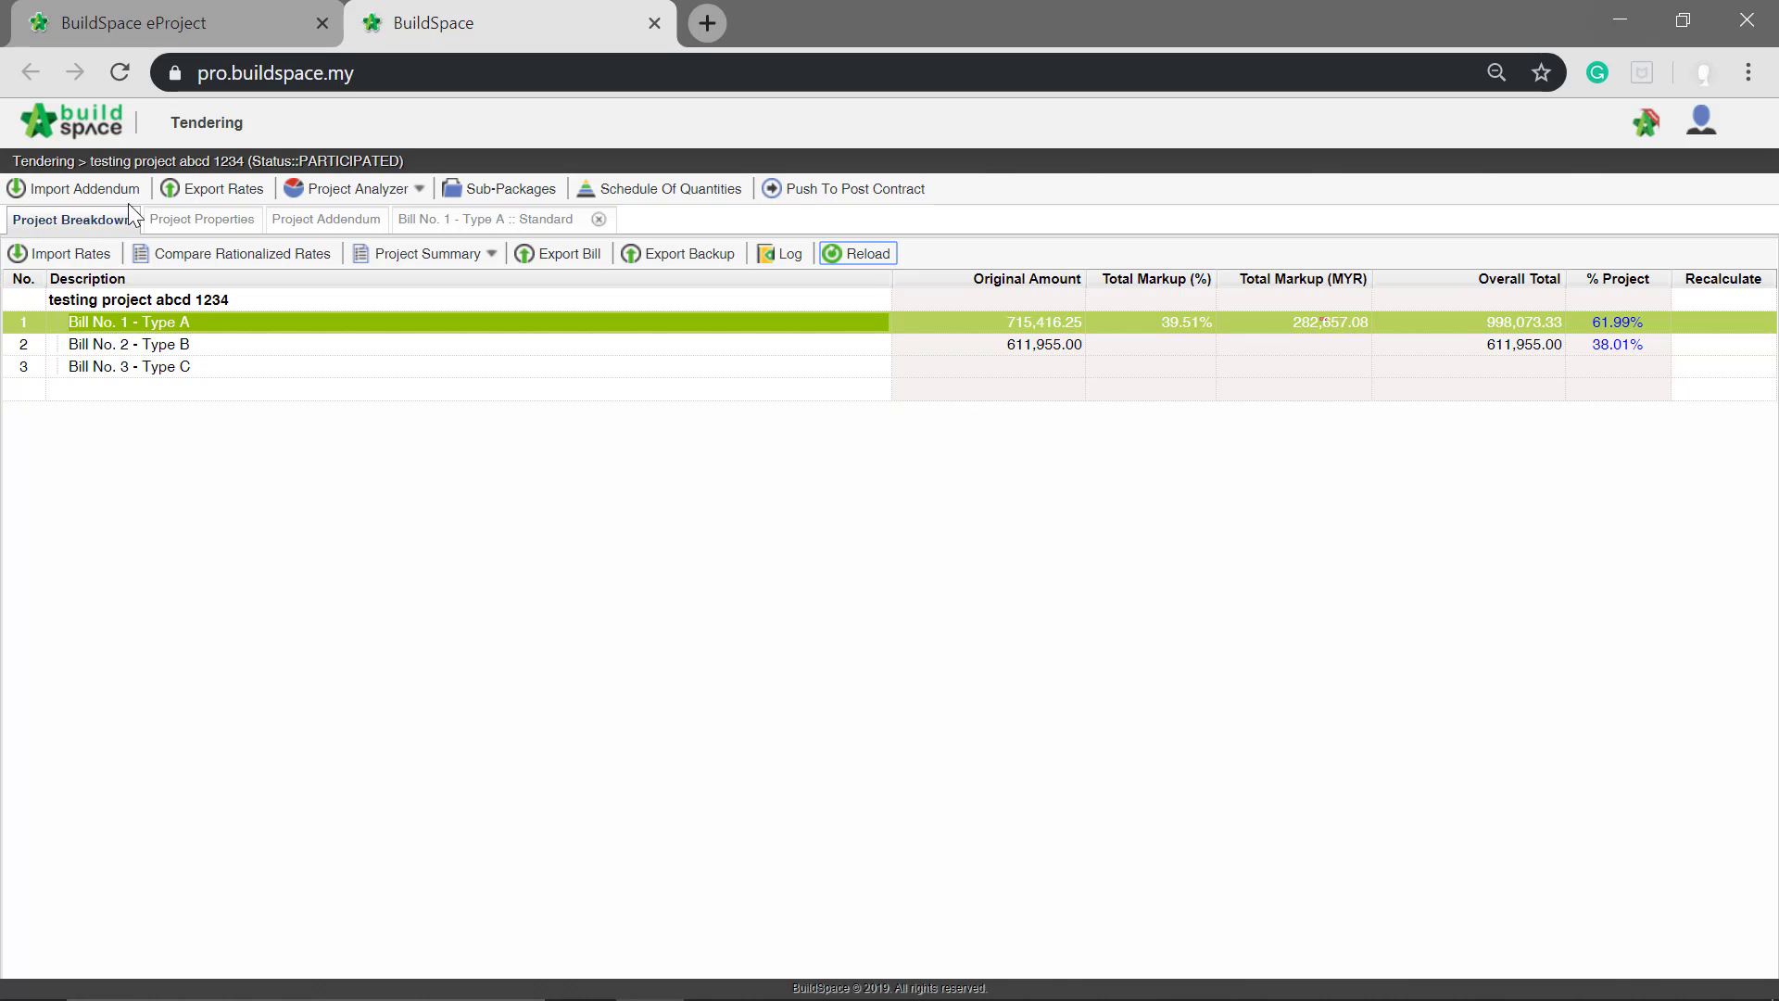
{"action": "left_click", "coordinate": [76, 189]}
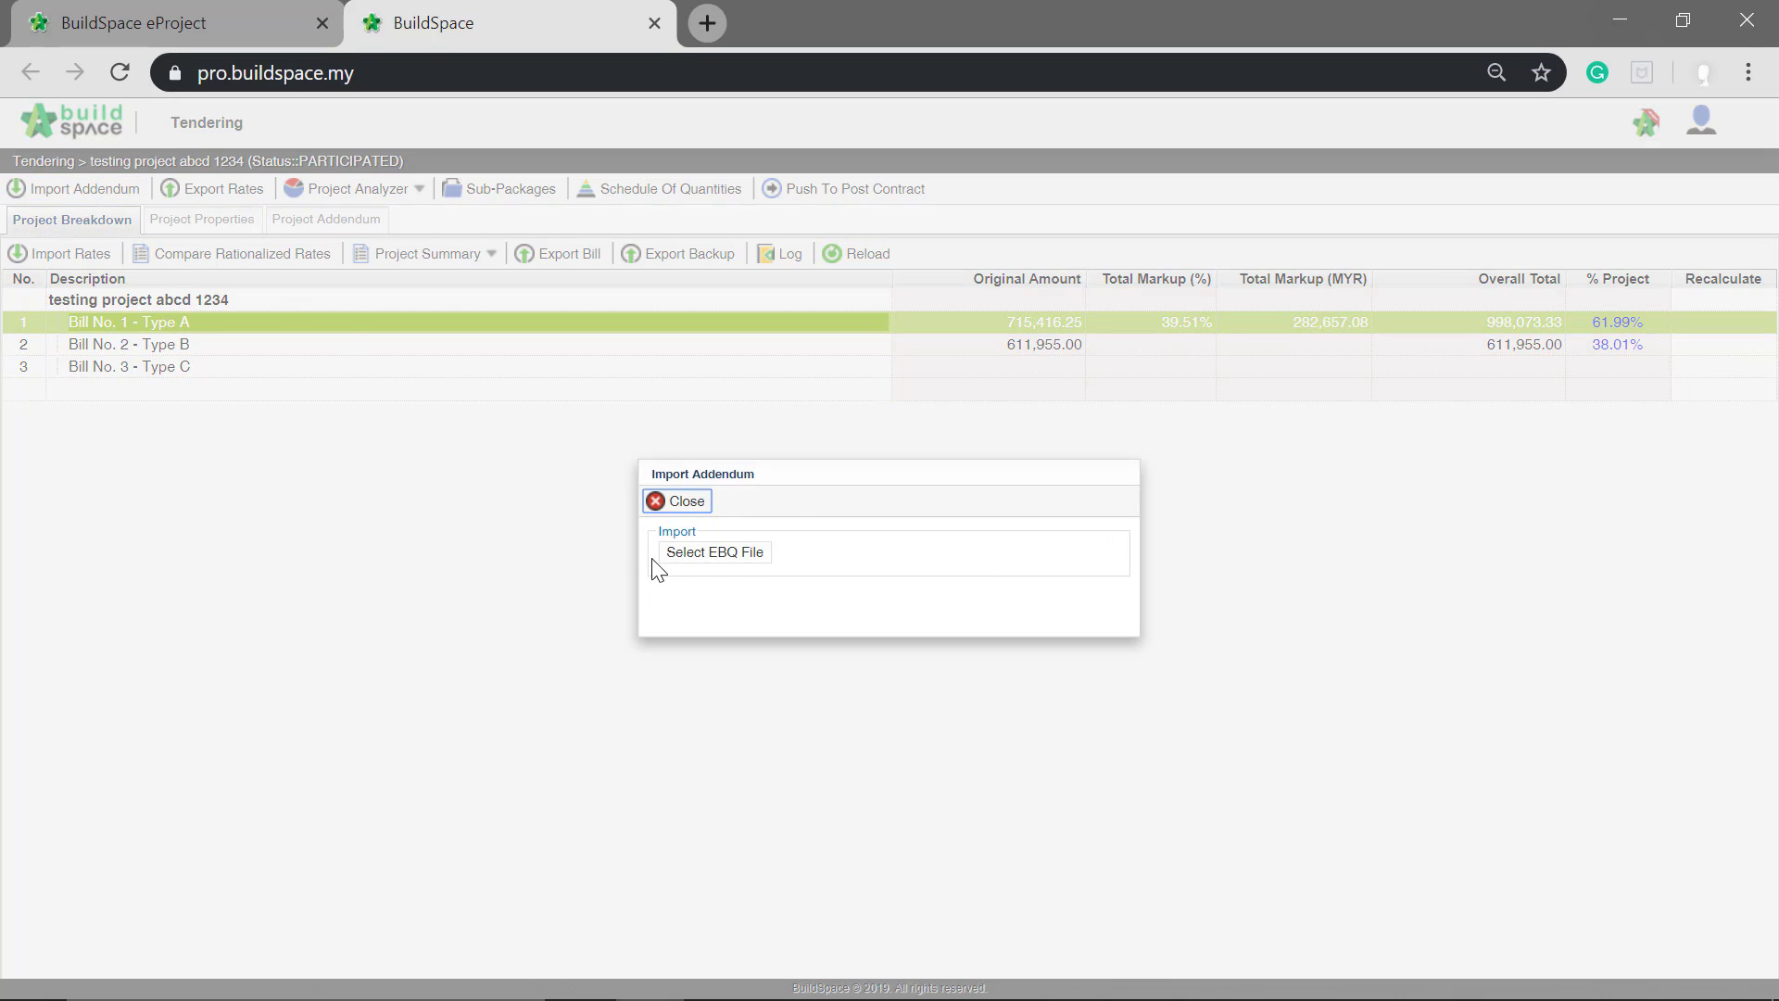
{"action": "left_click", "coordinate": [723, 556]}
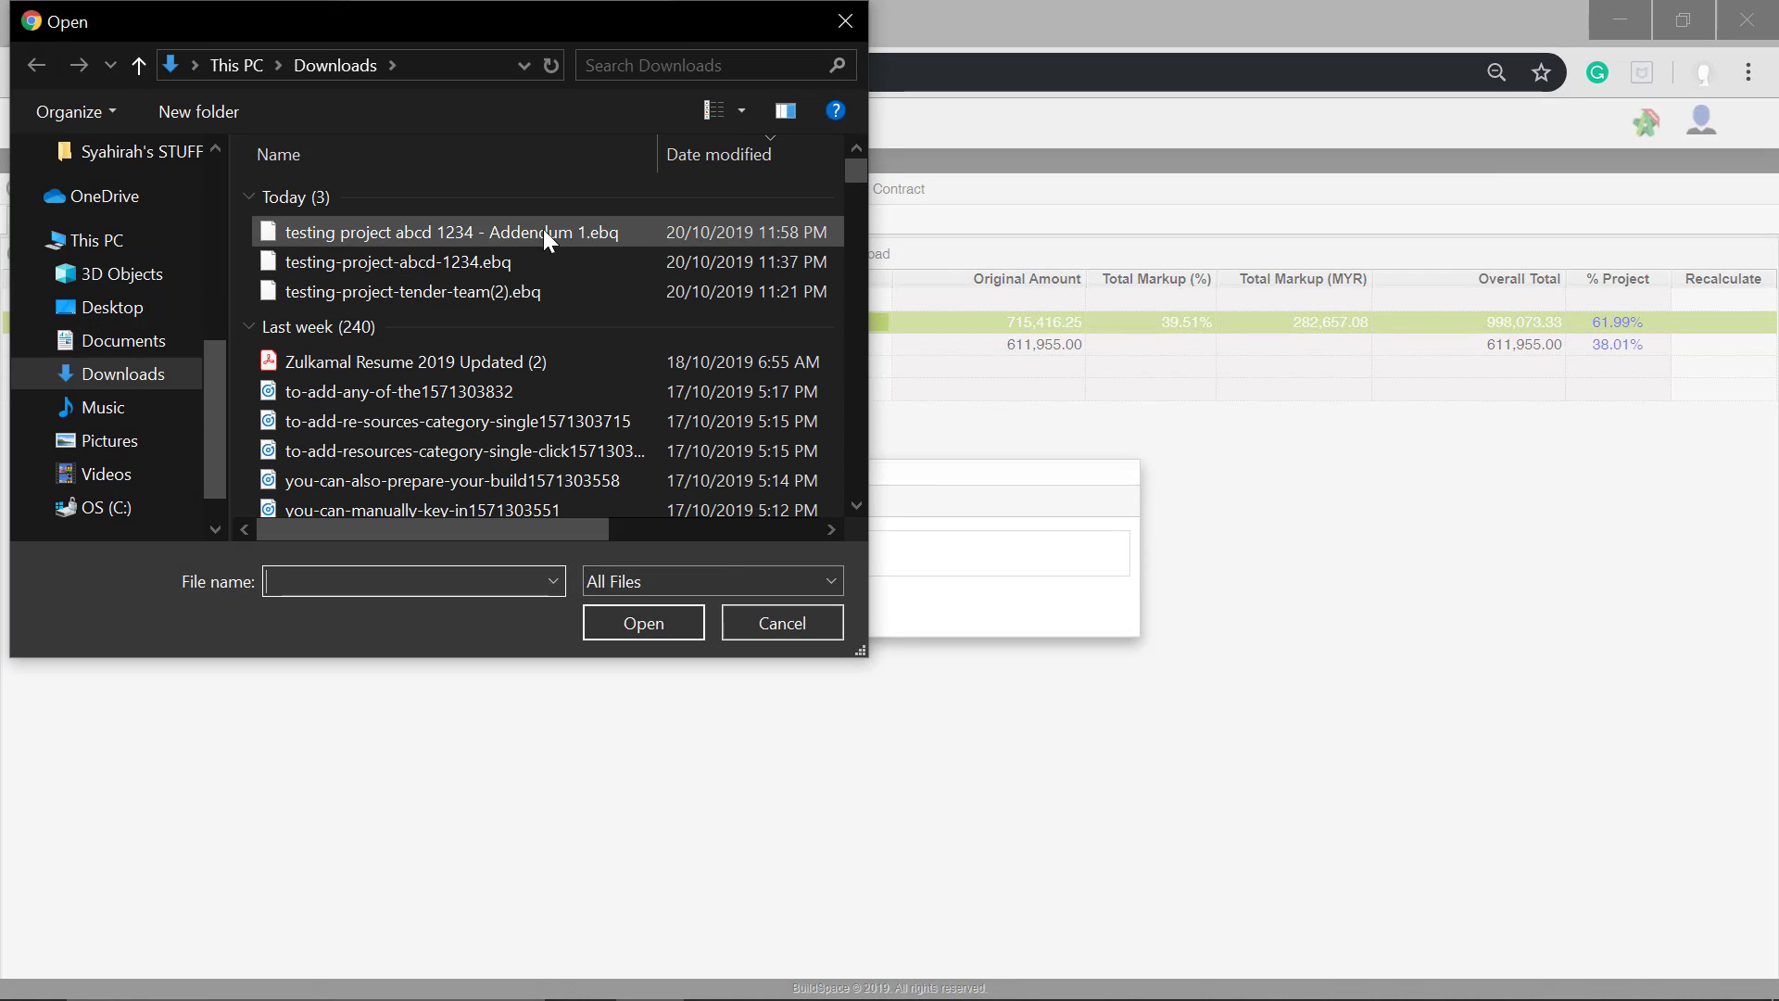
{"action": "left_click", "coordinate": [641, 233]}
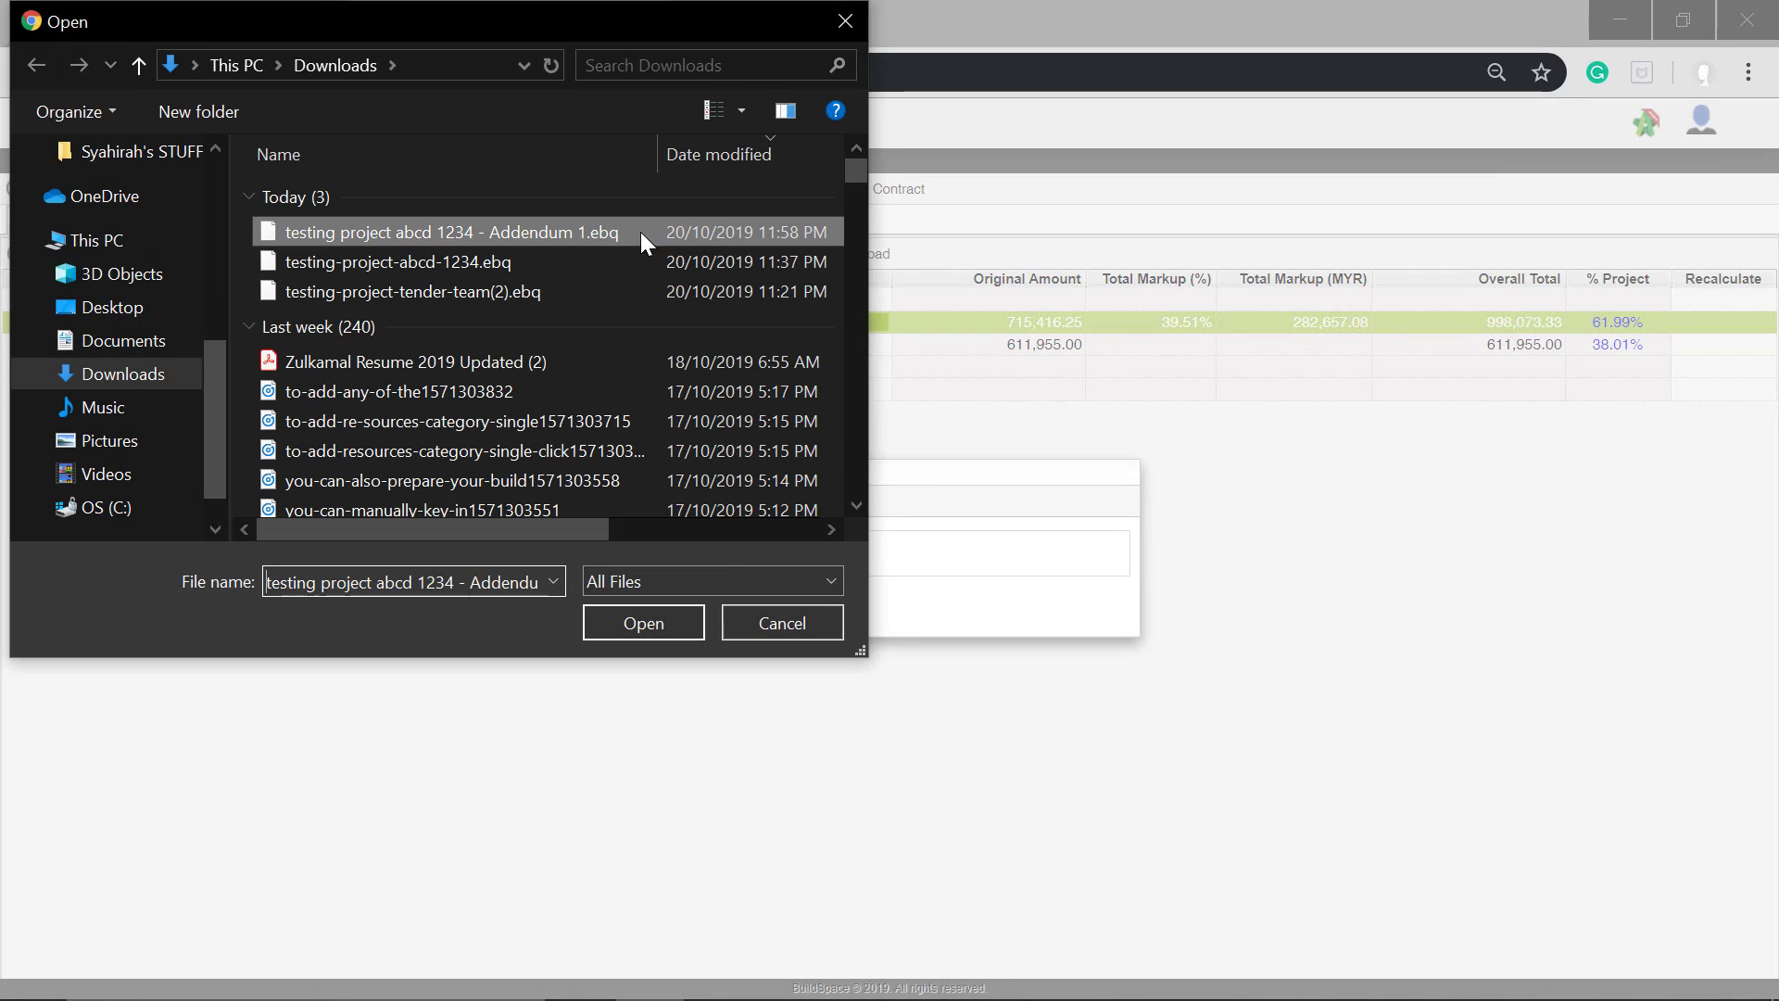
{"action": "left_click", "coordinate": [643, 616]}
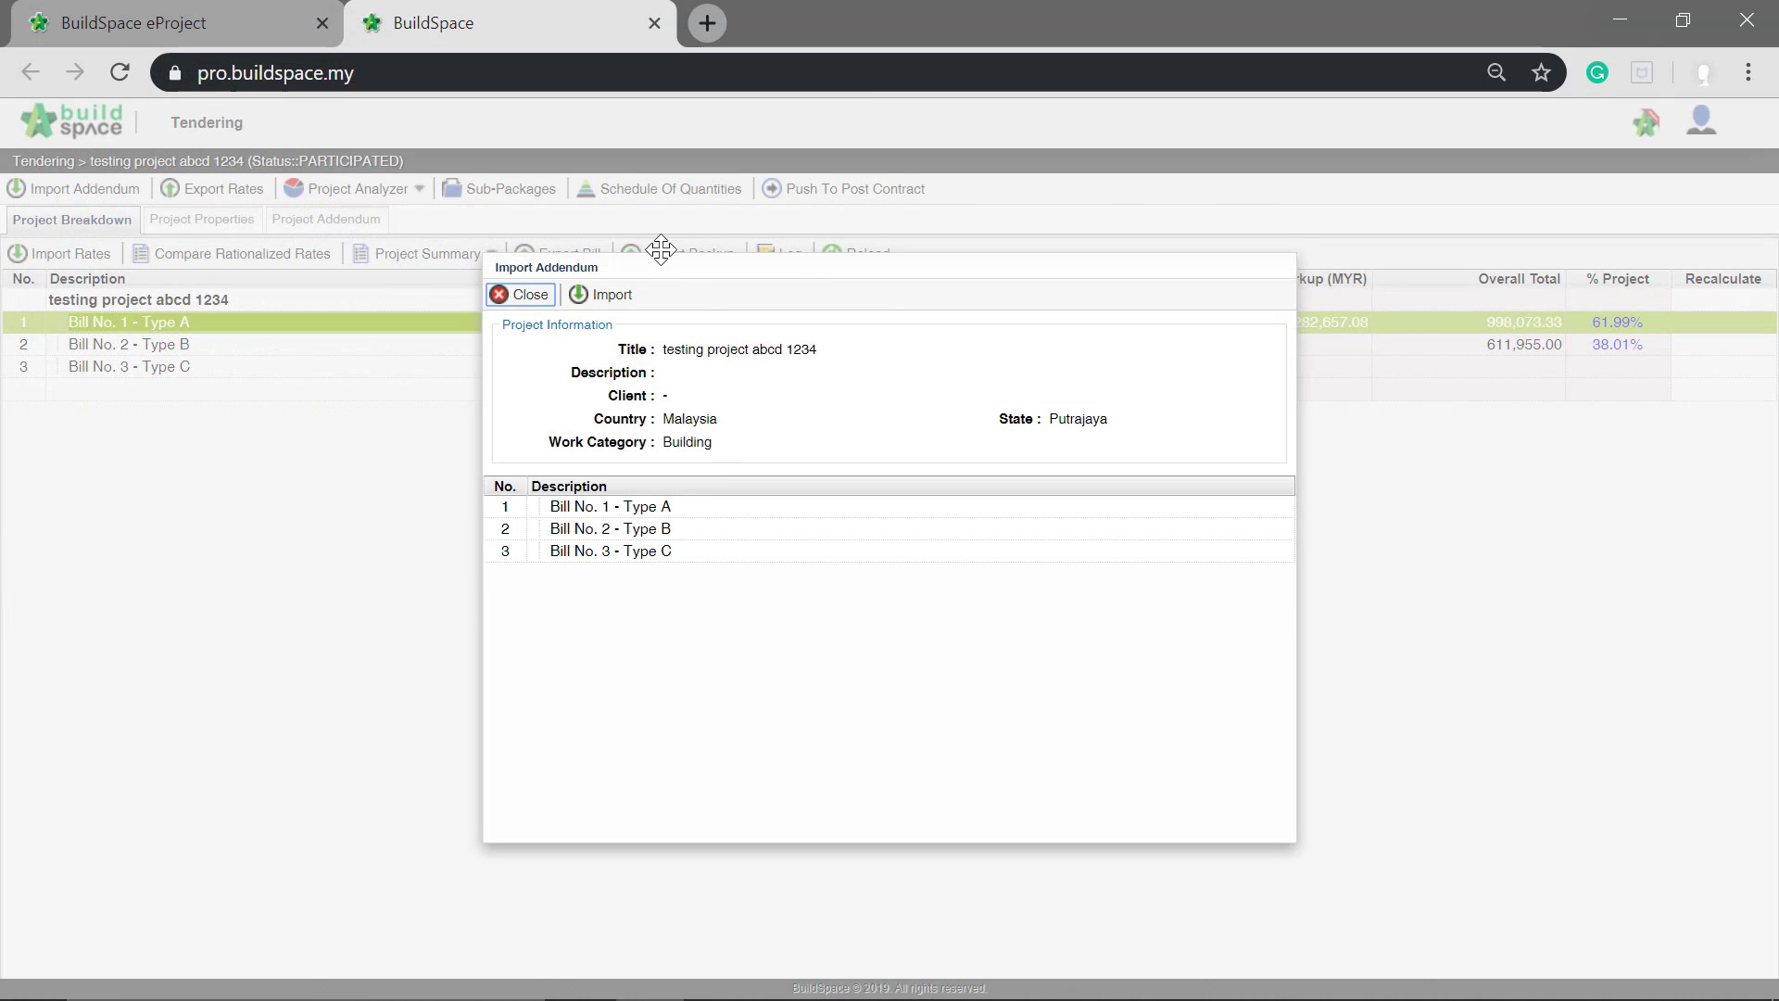
{"action": "left_click", "coordinate": [632, 297]}
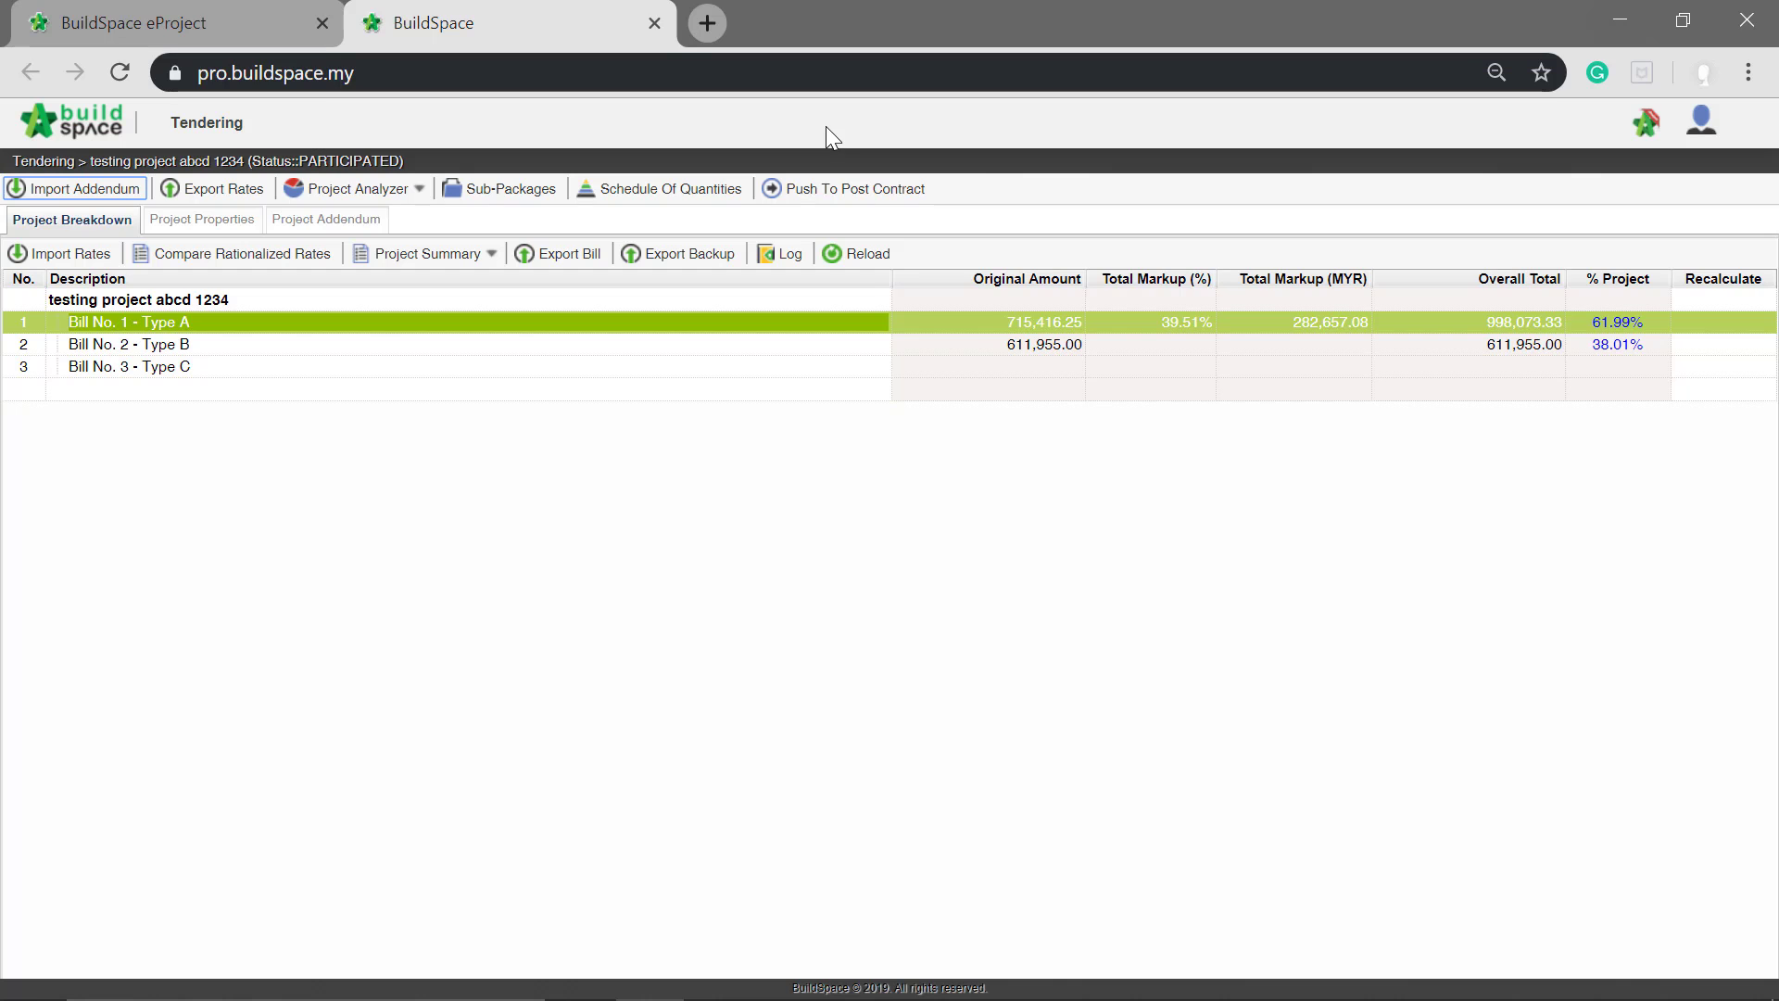
Step: In Bill No. 2 - Type B's WORK BELOW GROUND FLOOR LEVEL element, set the rate of all three Addendum 1 items to 1.20
{"action": "double_click", "coordinate": [173, 348]}
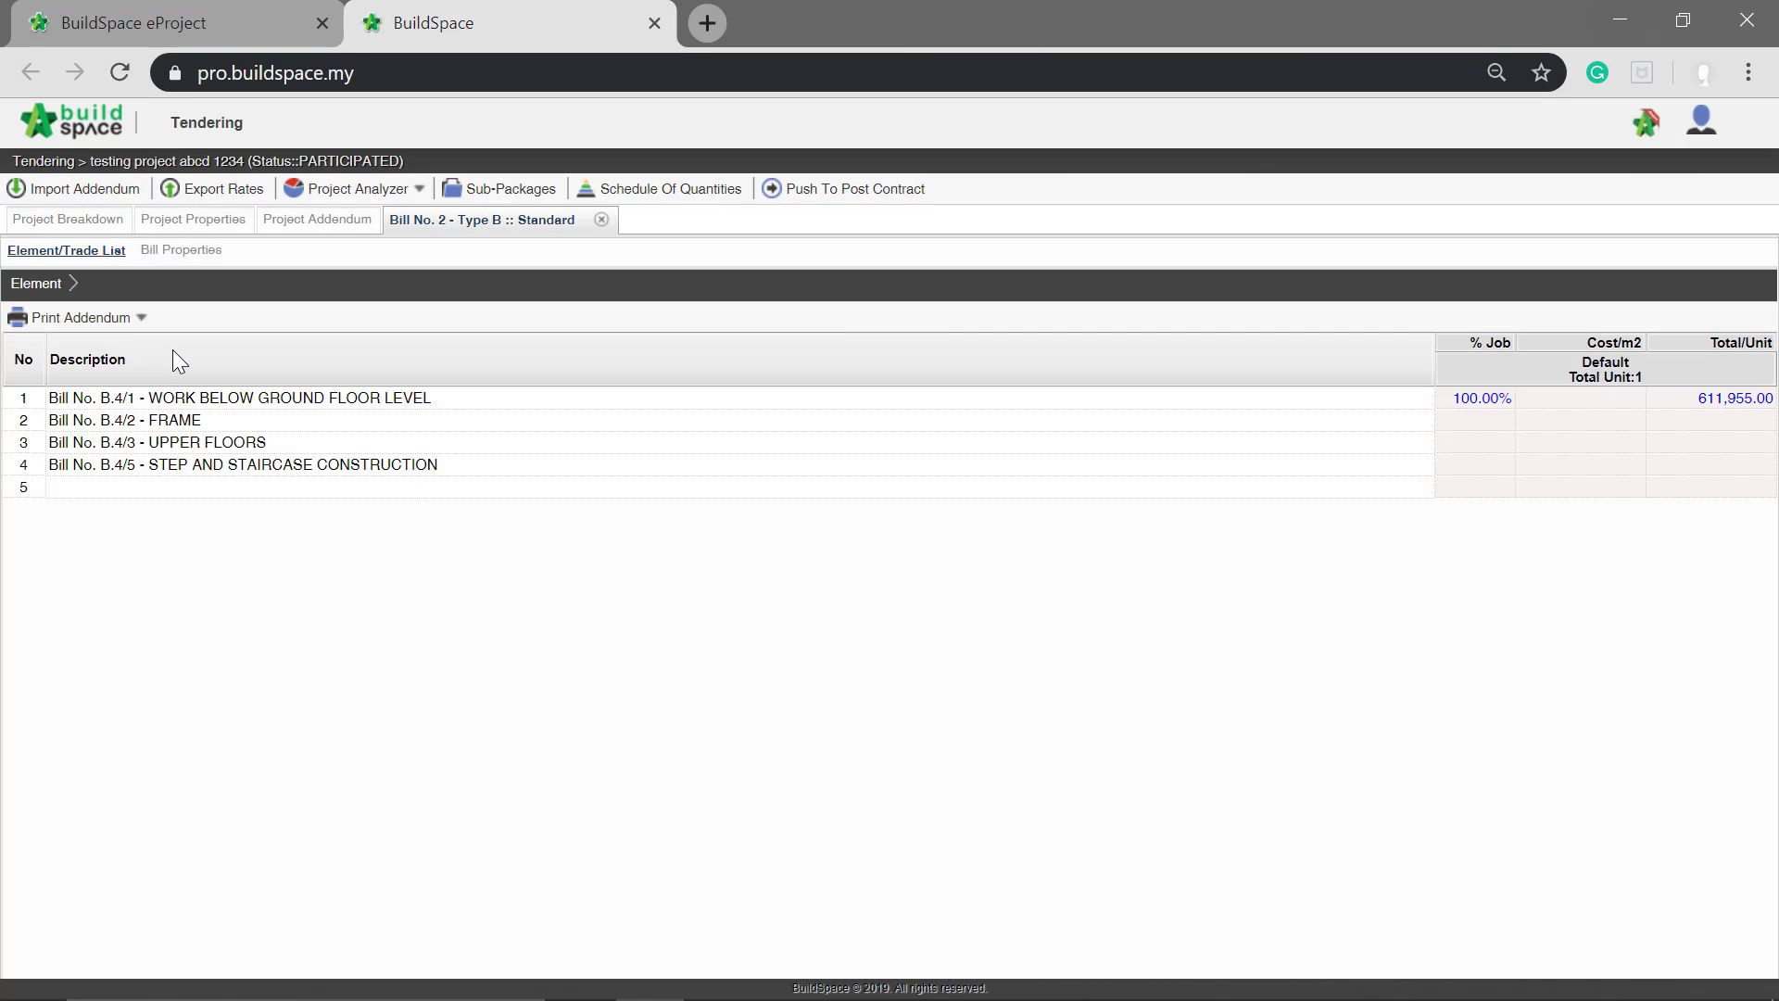
{"action": "double_click", "coordinate": [167, 397]}
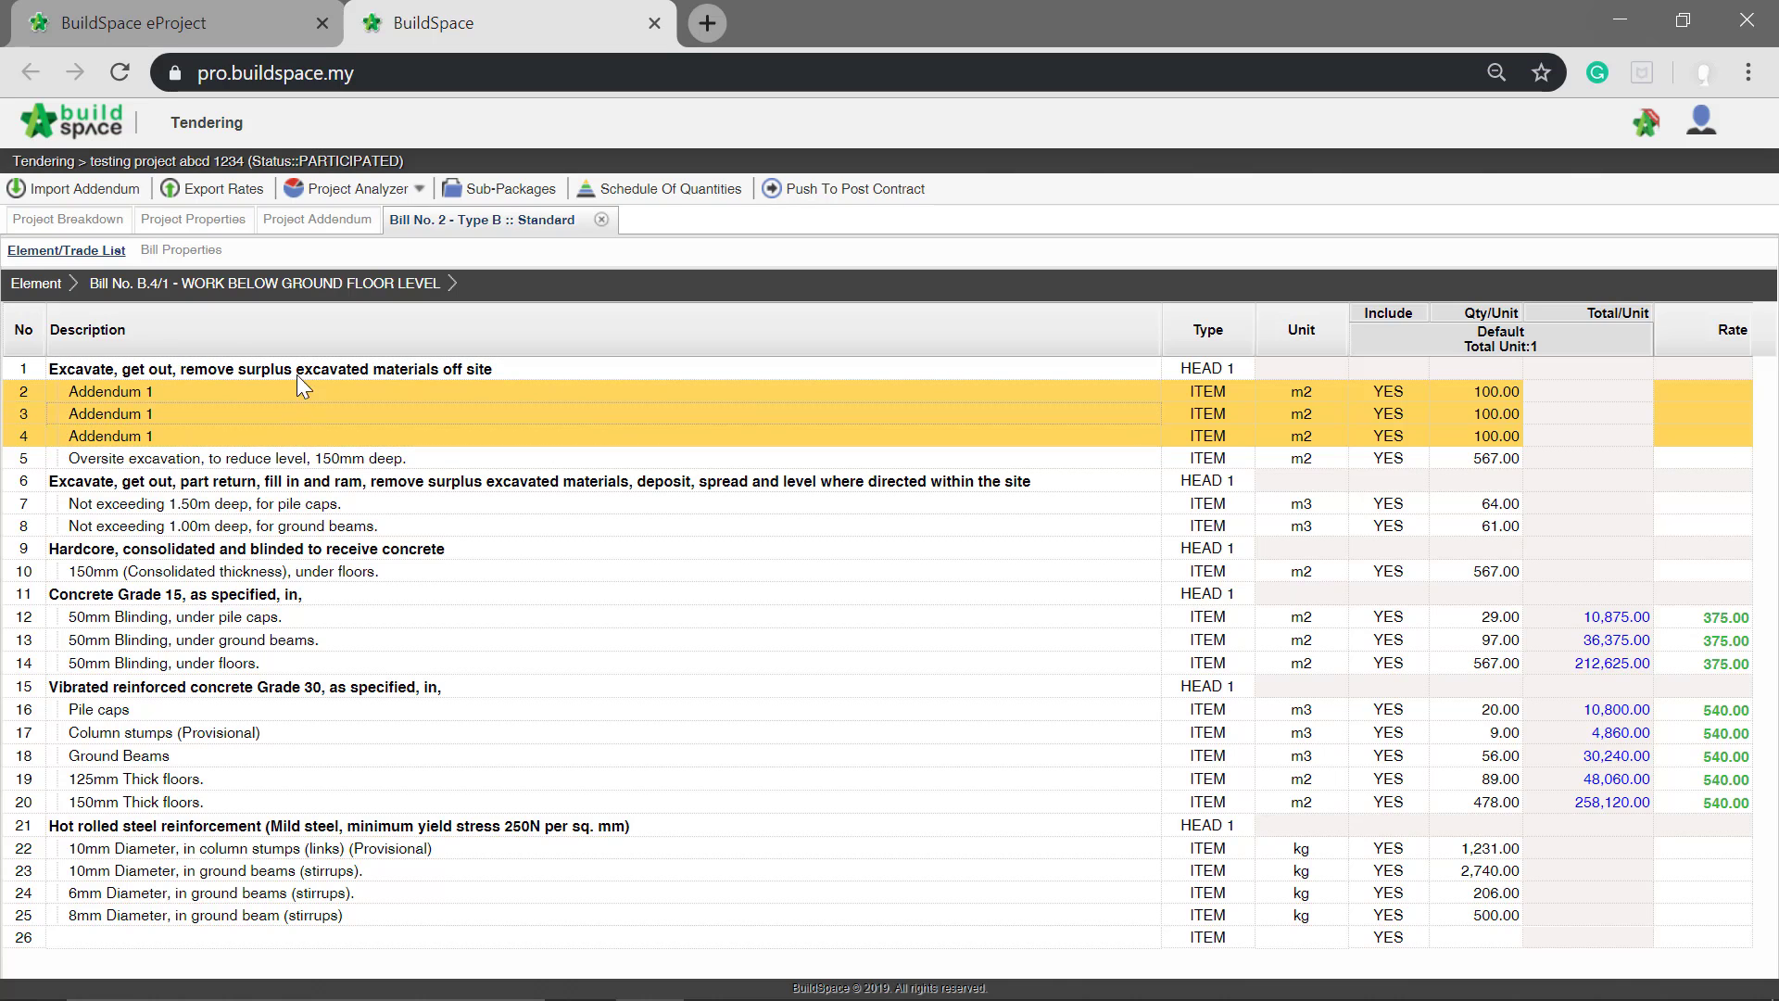
{"action": "left_click", "coordinate": [1717, 391]}
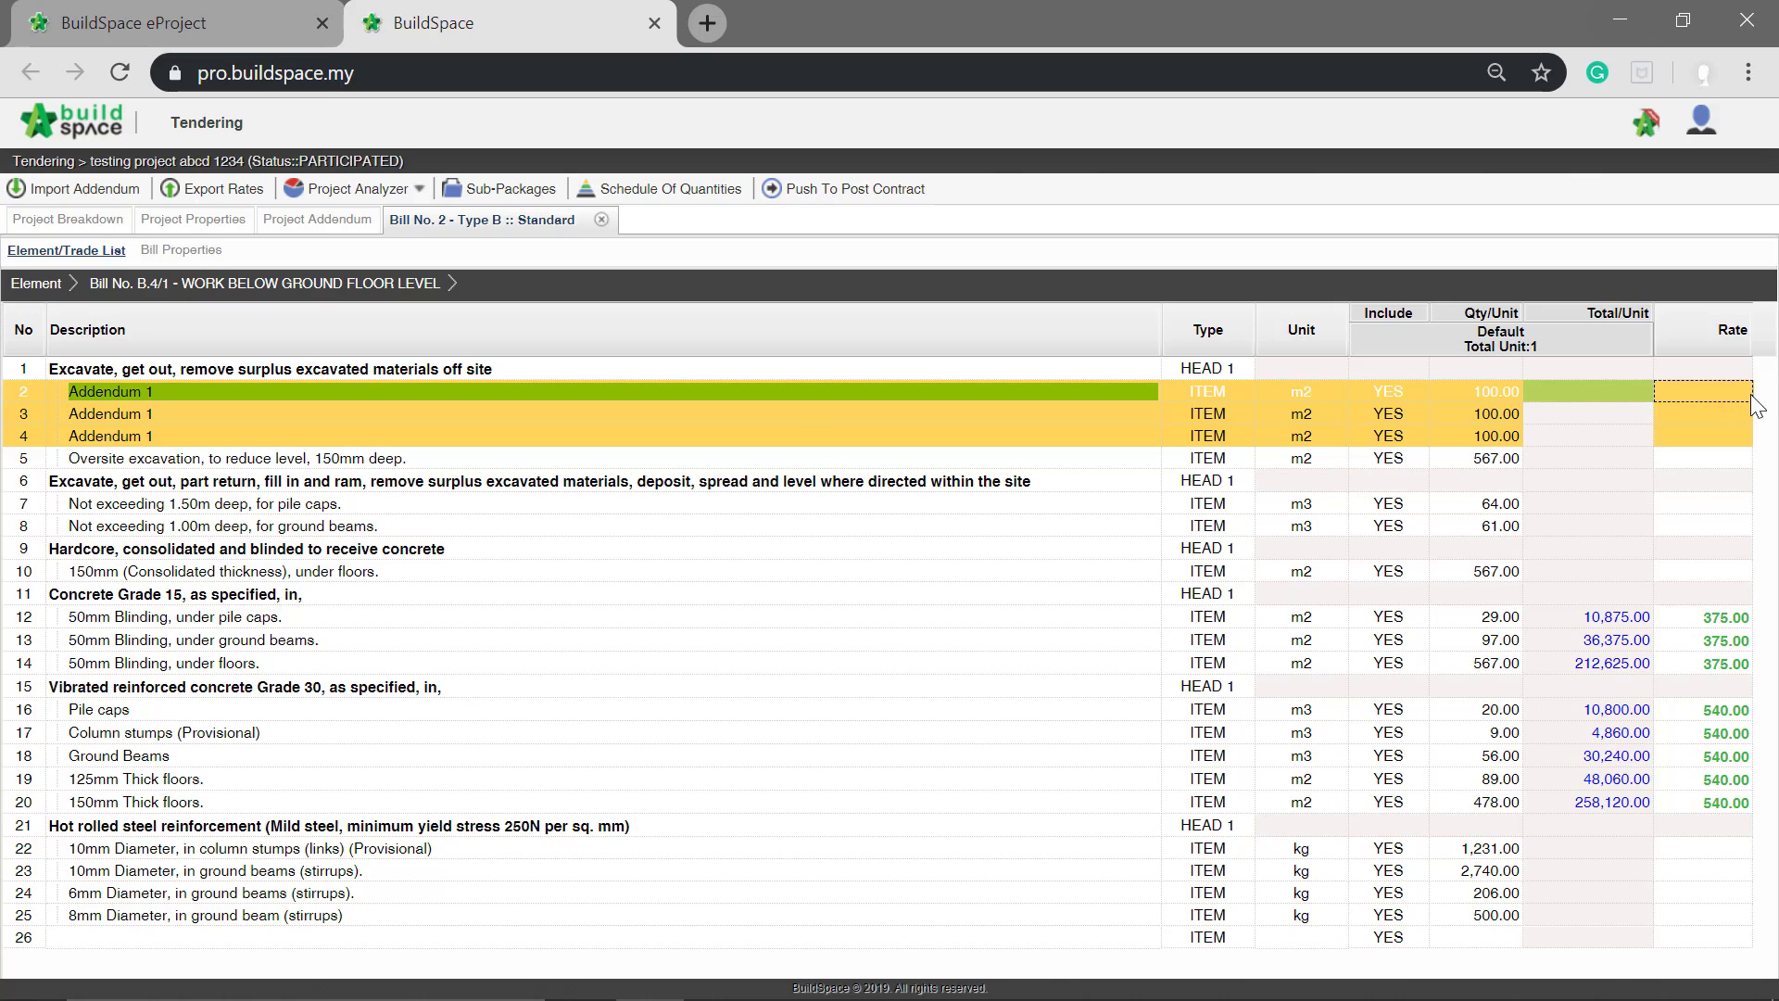
{"action": "left_click", "coordinate": [1750, 393]}
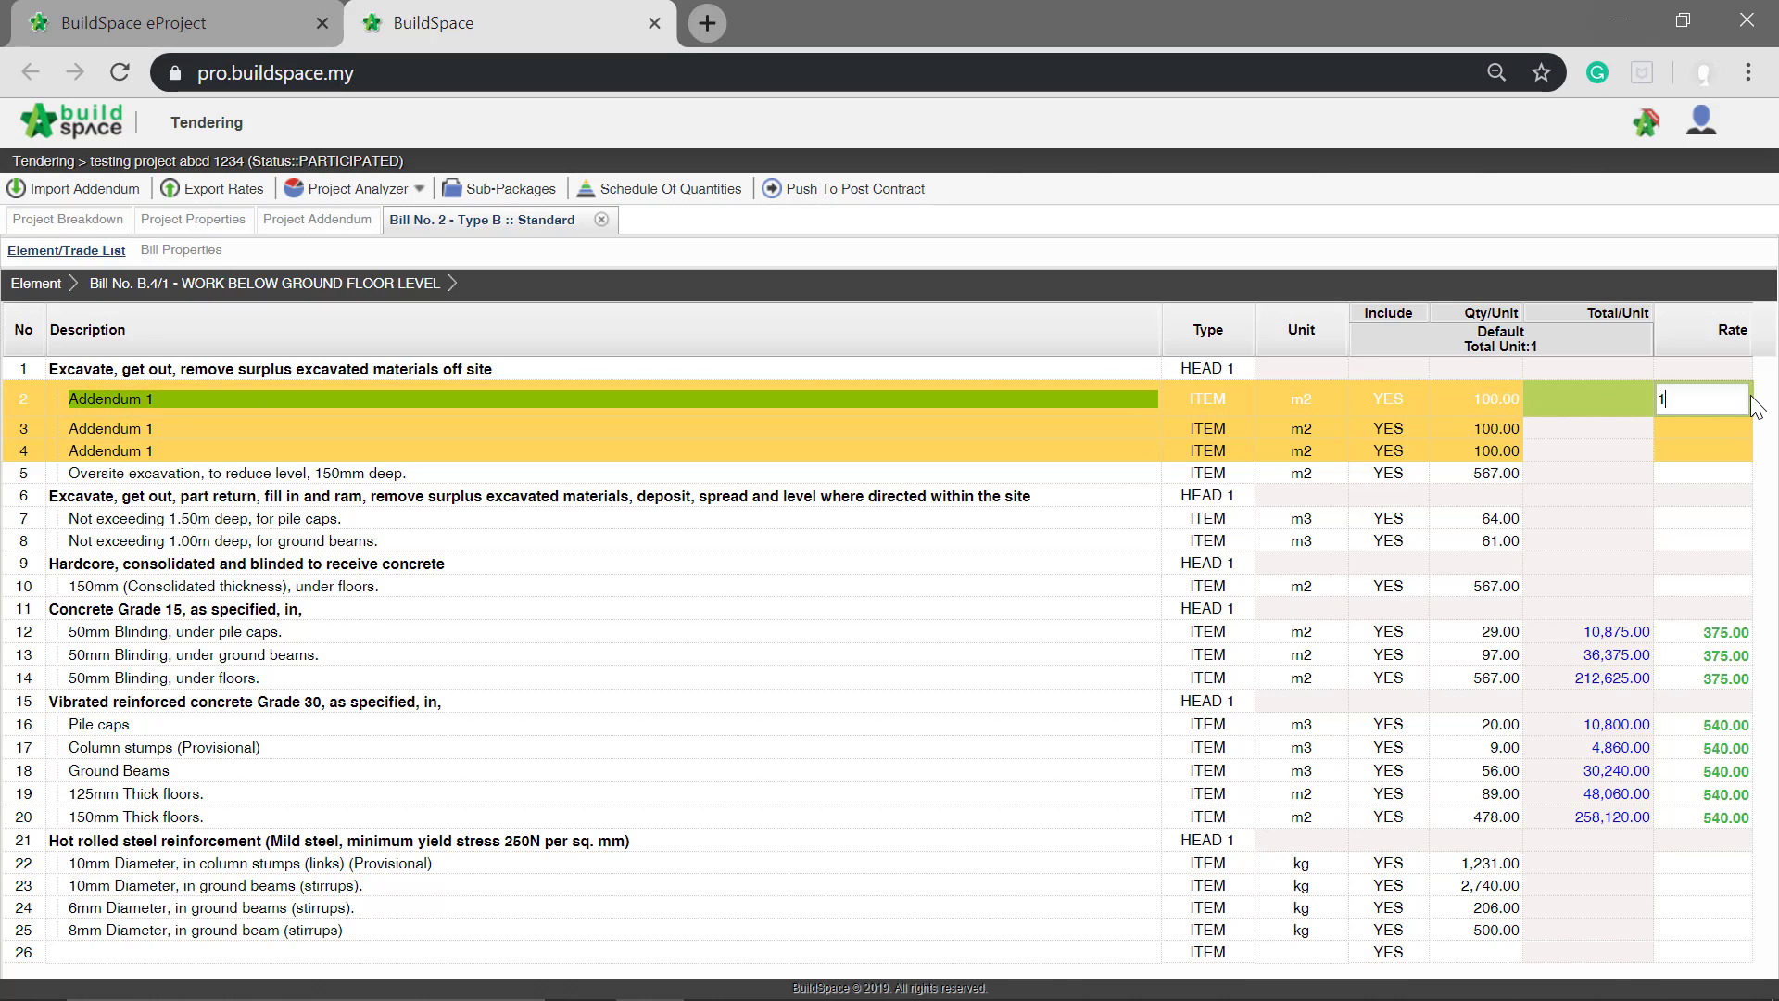
{"action": "key", "text": "Return"}
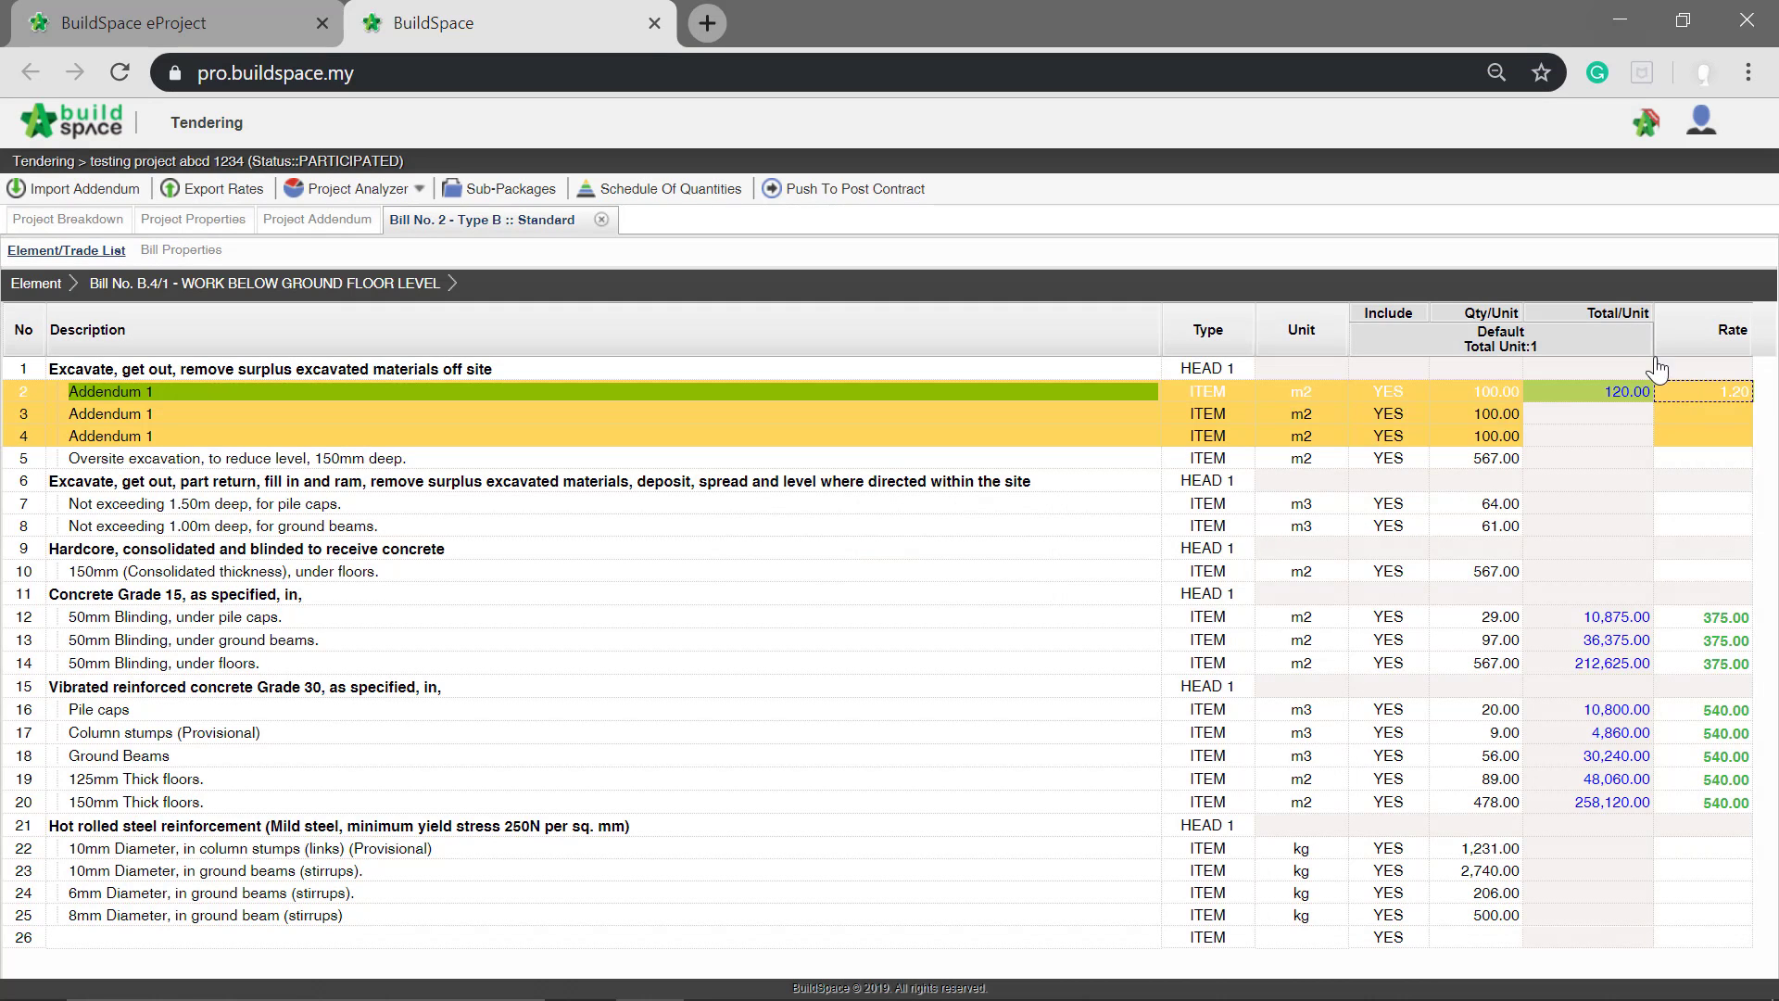
{"action": "left_click", "coordinate": [1709, 404]}
{"action": "left_click", "coordinate": [1705, 402]}
{"action": "type", "text": "1.2"}
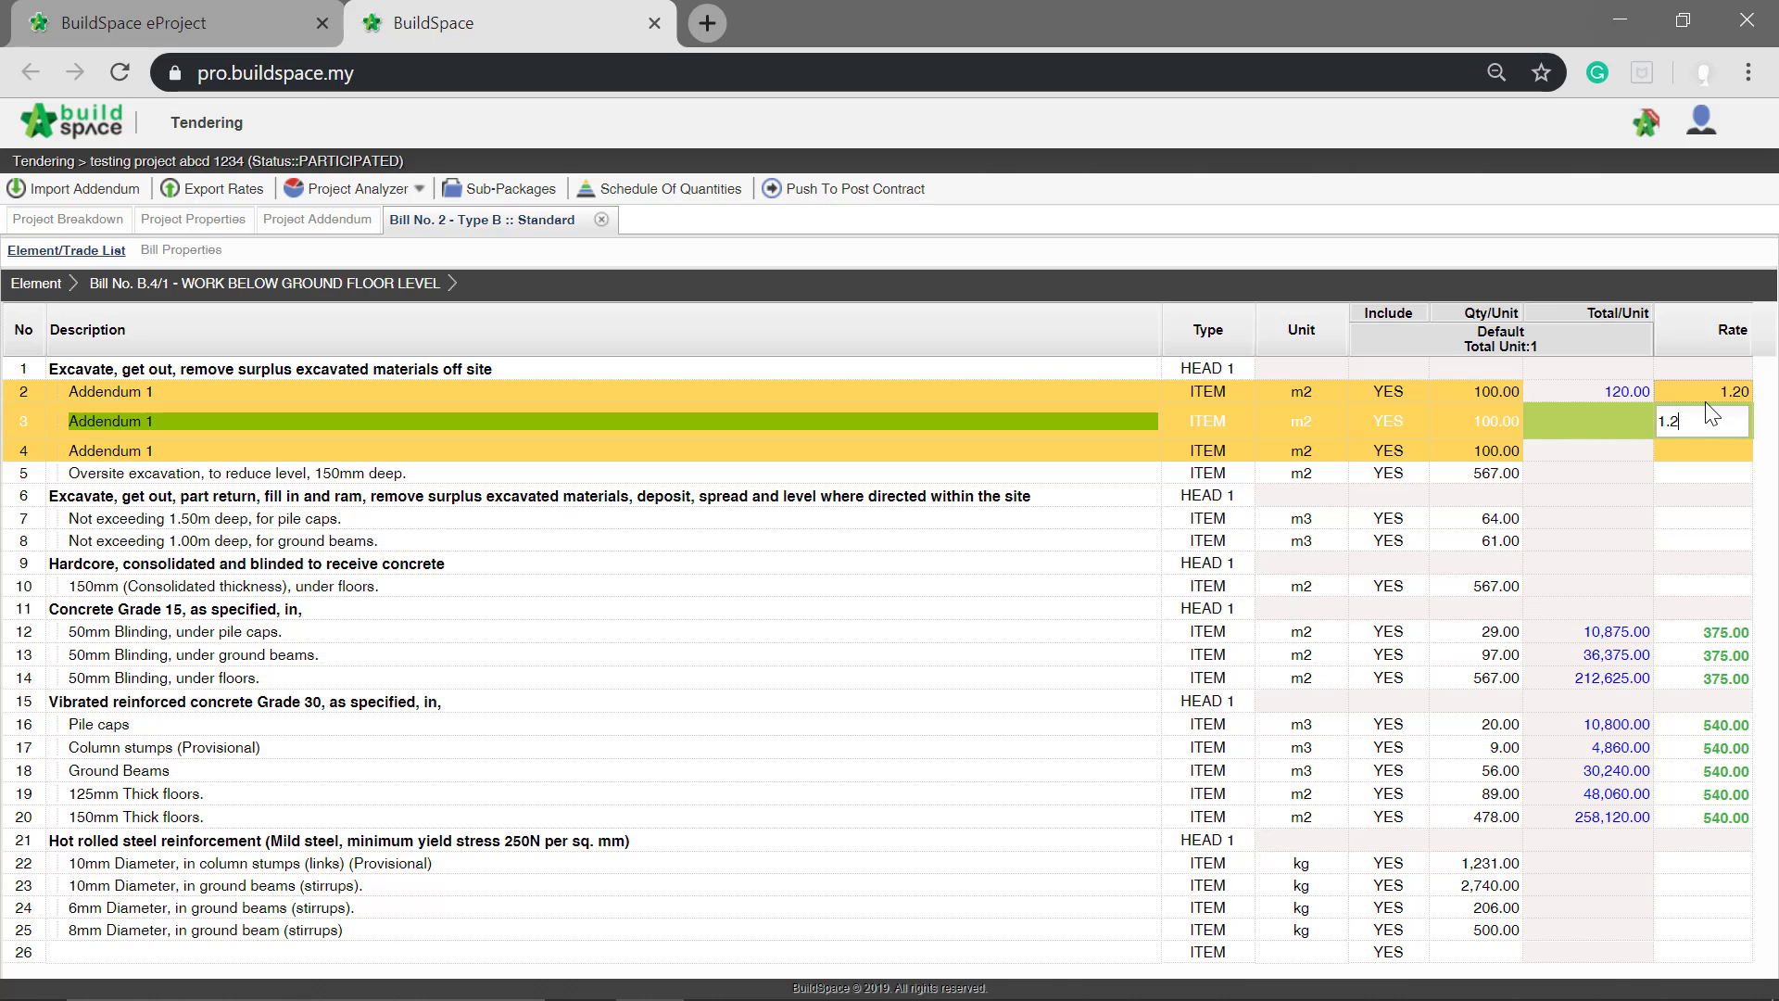
{"action": "key", "text": "Return"}
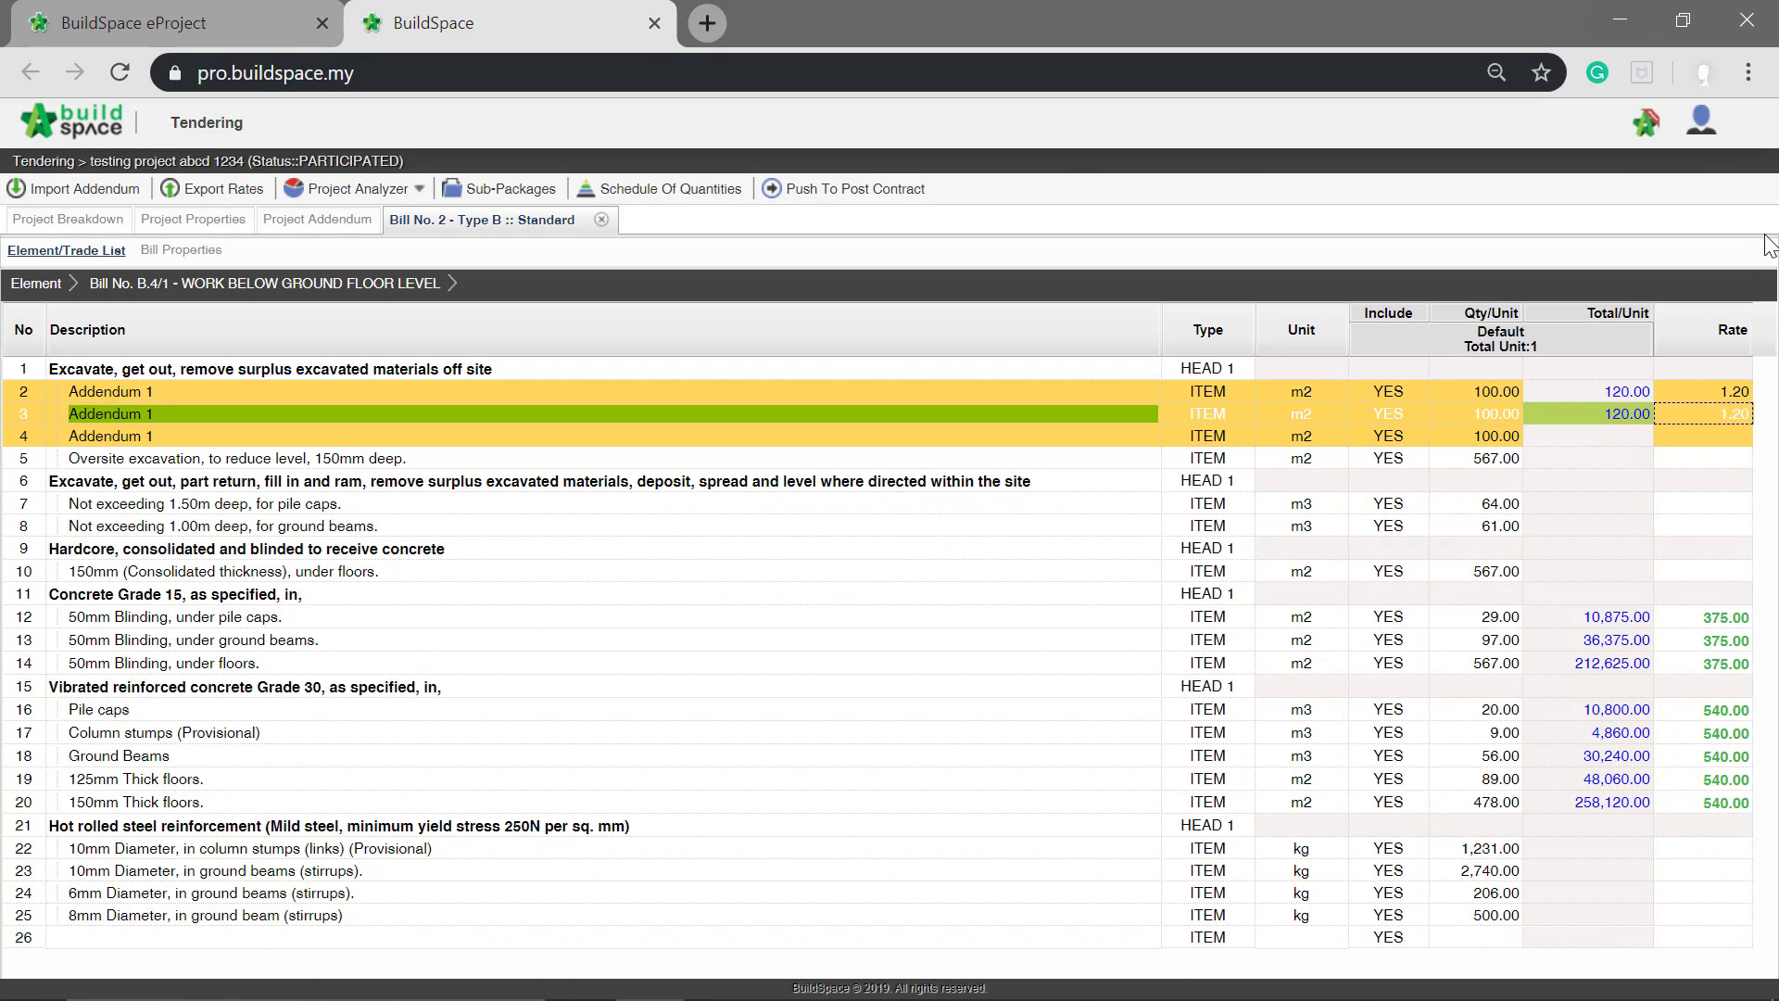
{"action": "left_click", "coordinate": [1720, 435]}
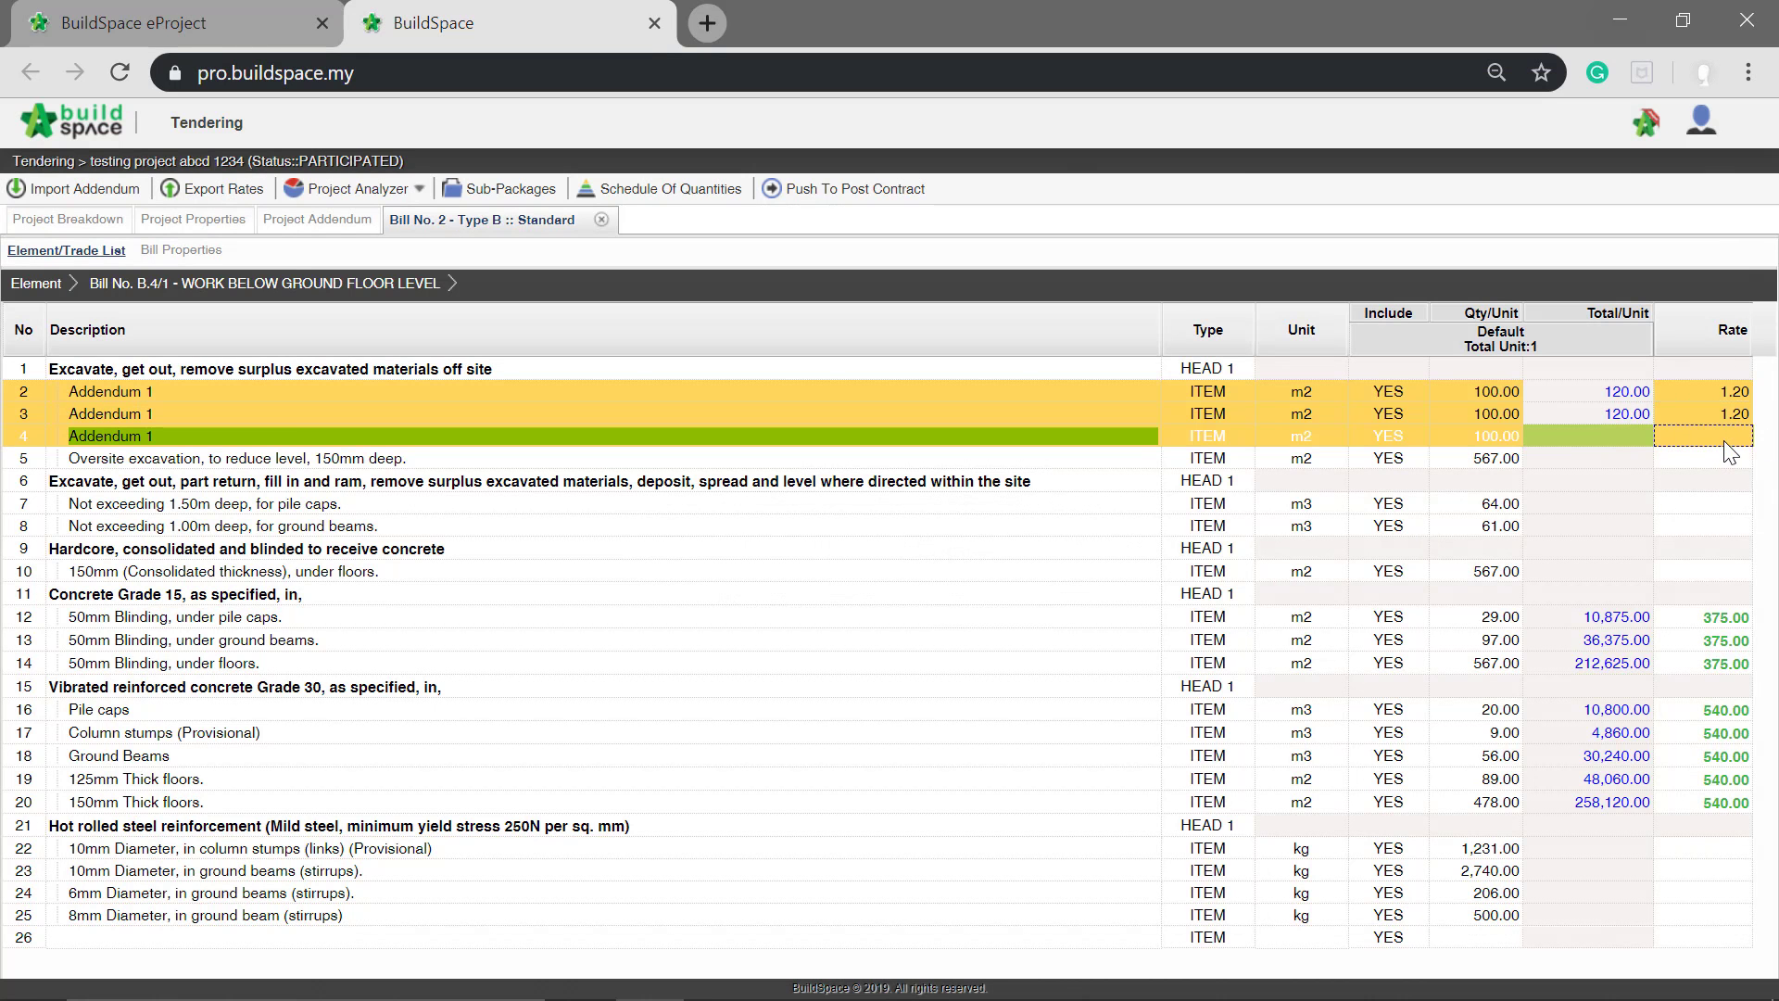
{"action": "type", "text": "1."}
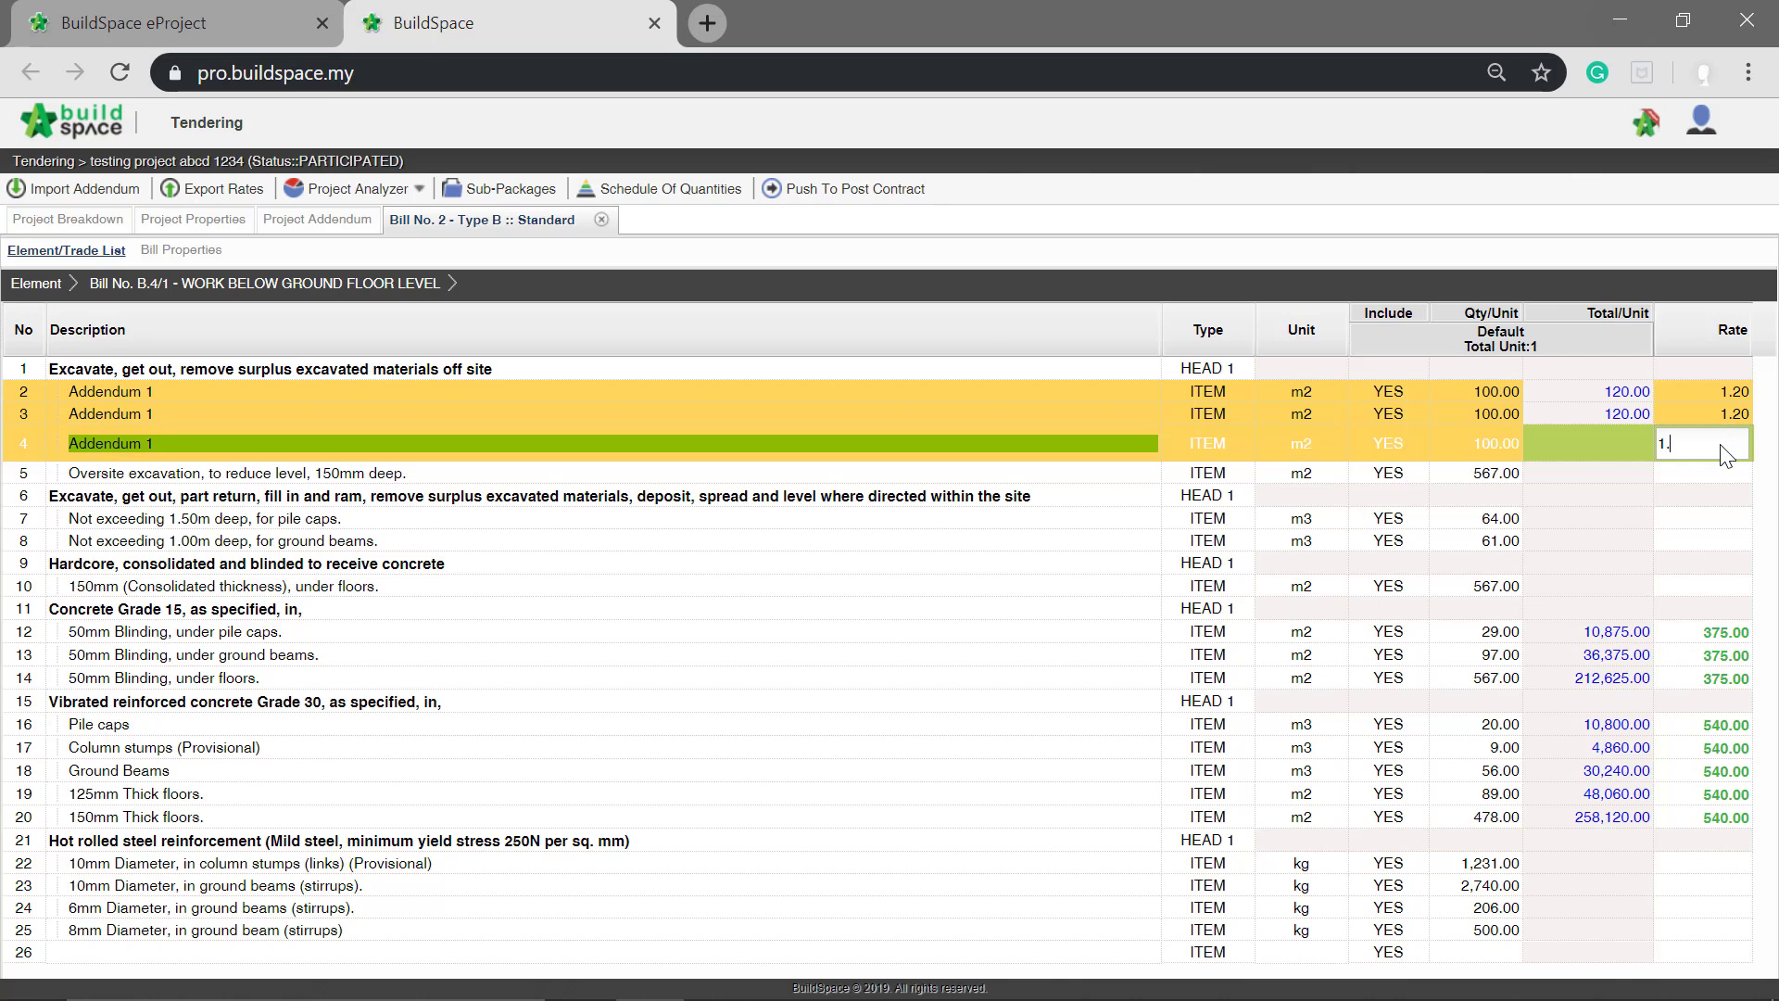
{"action": "type", "text": "2"}
{"action": "key", "text": "Return"}
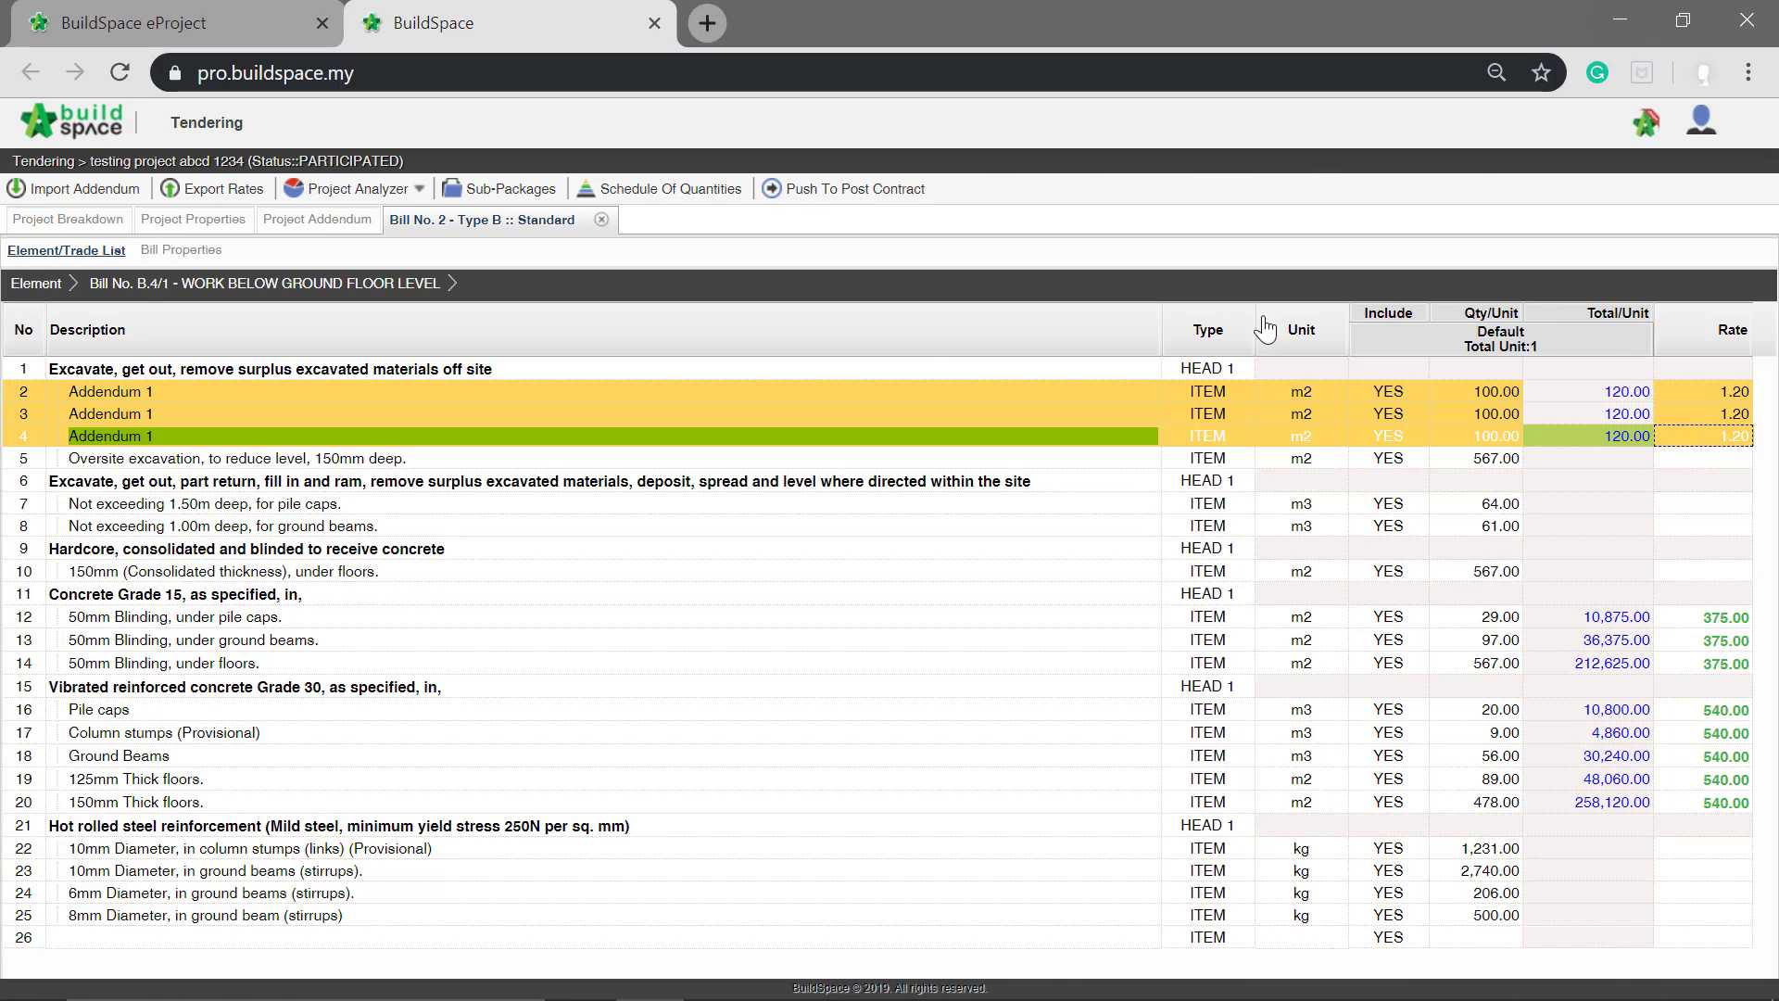
Step: Reload the project breakdown and export the rates as Rates-testing Project Abcd 1234
{"action": "left_click", "coordinate": [112, 229]}
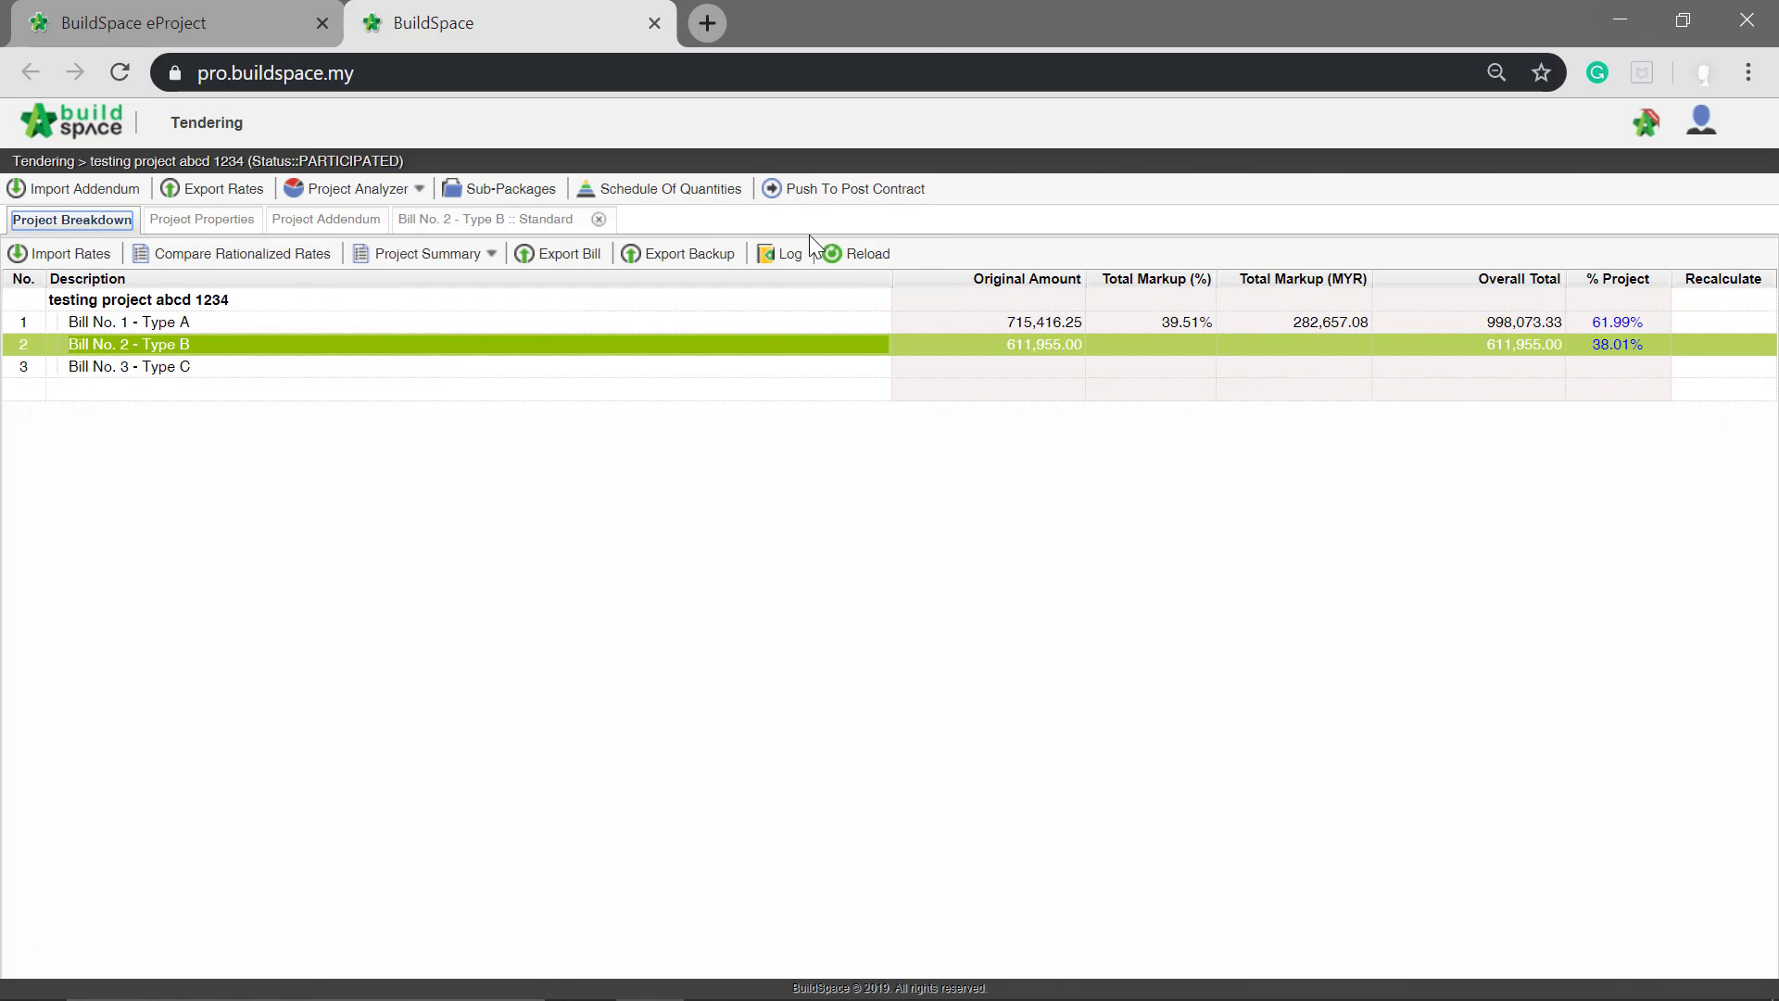
{"action": "left_click", "coordinate": [874, 263]}
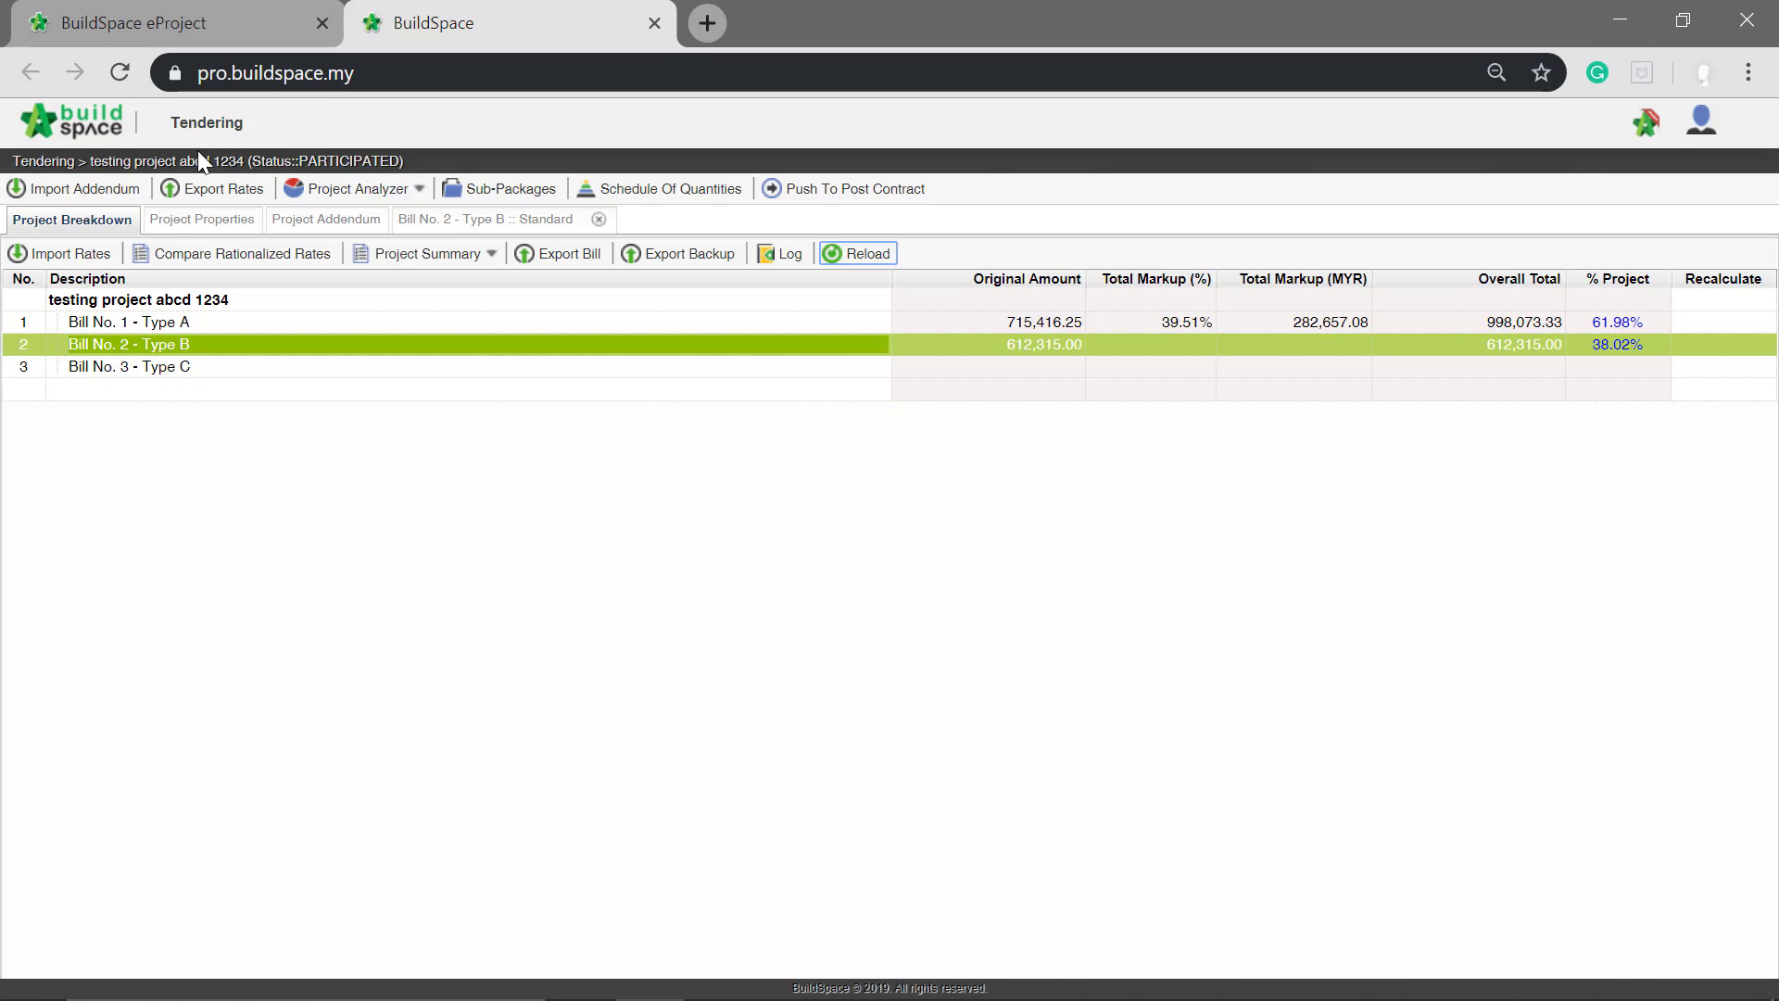
{"action": "left_click", "coordinate": [259, 192]}
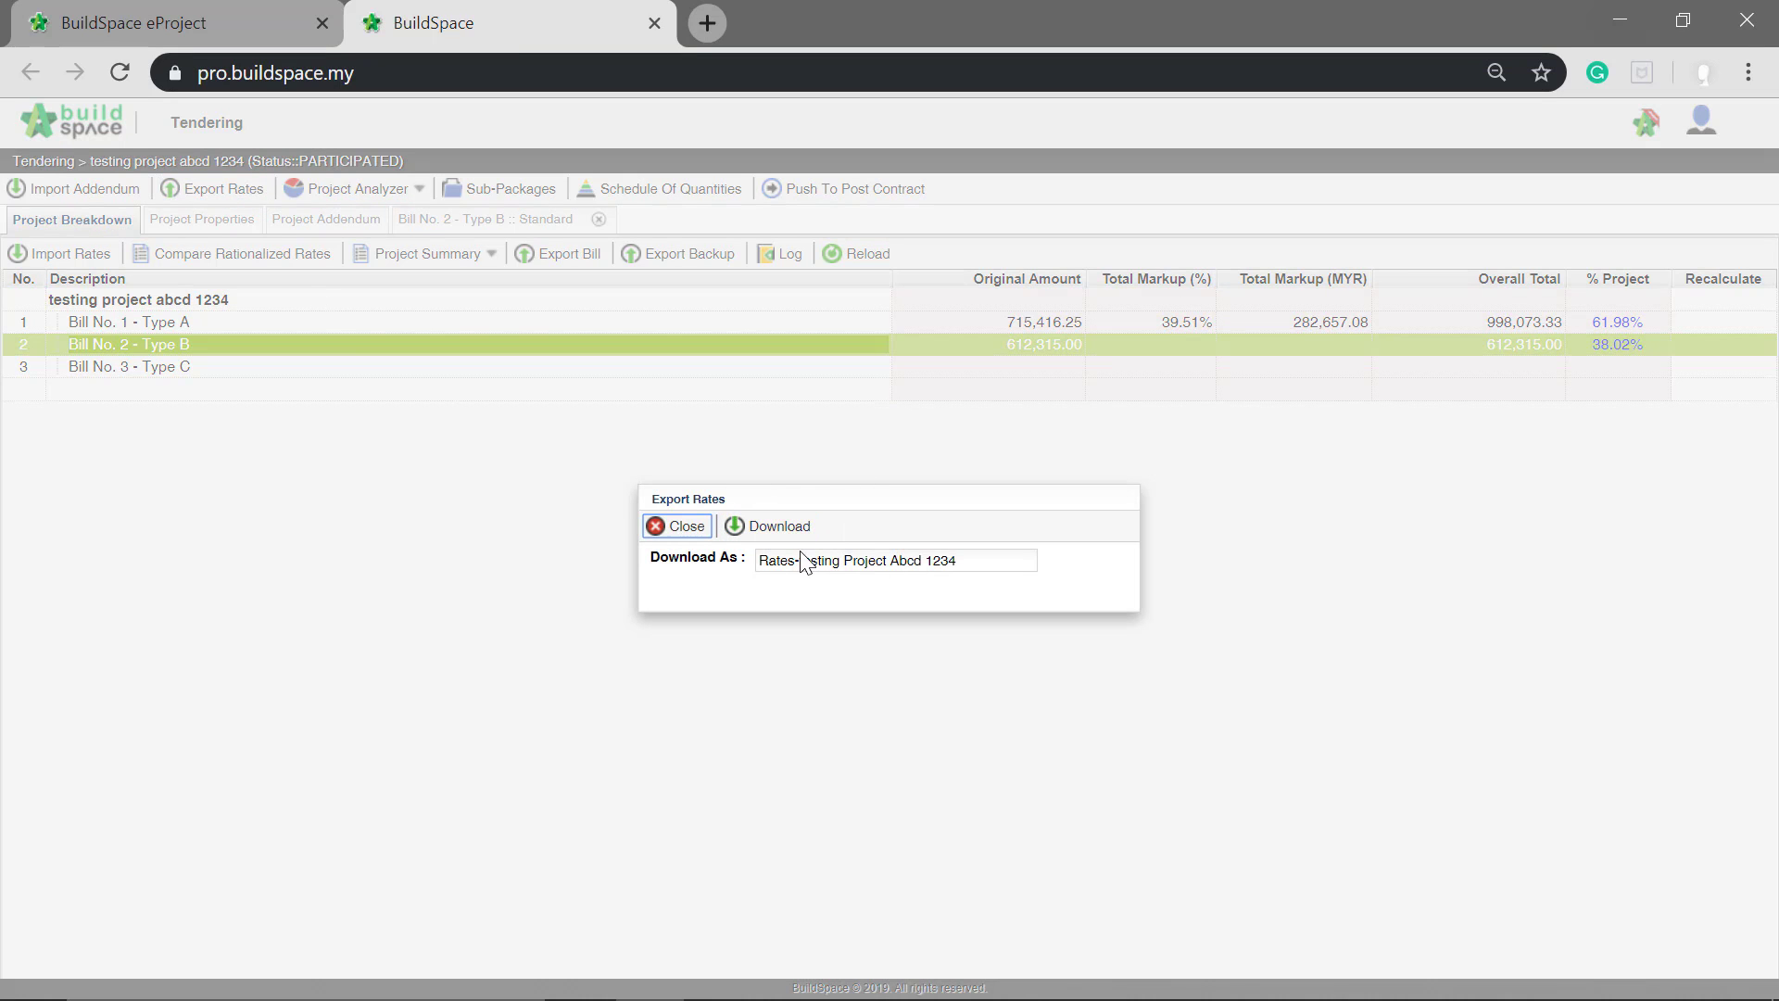
{"action": "left_click", "coordinate": [795, 526]}
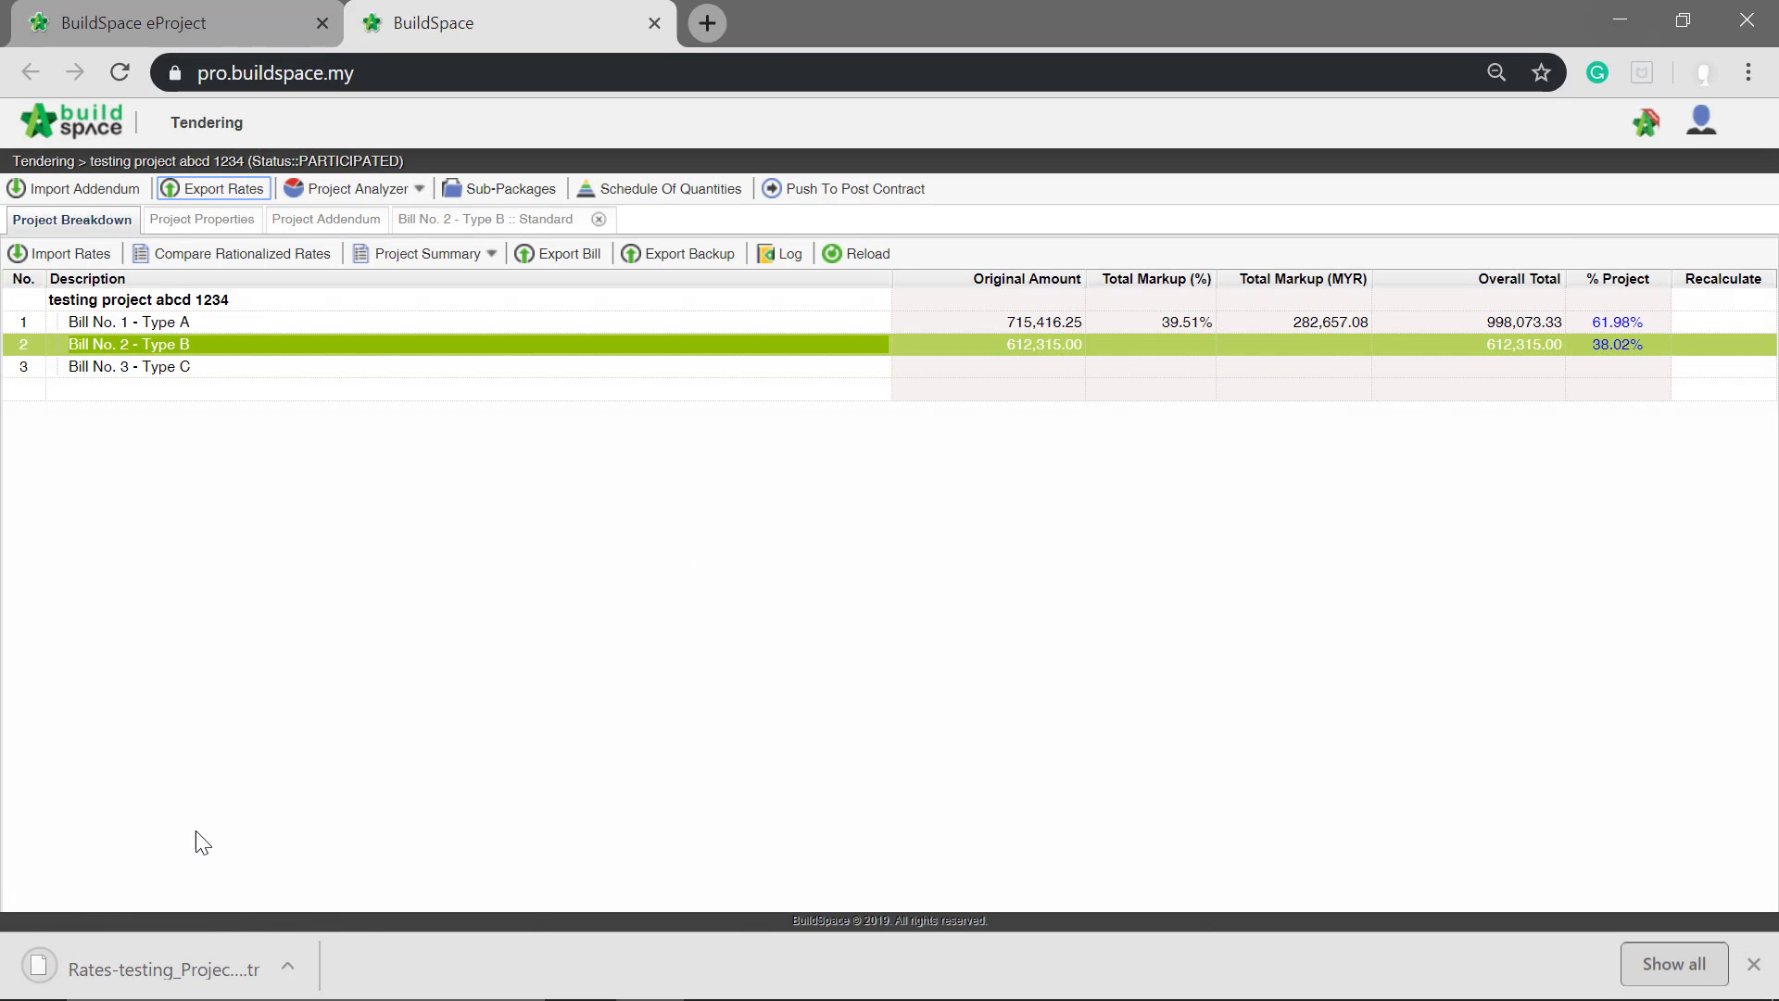
Step: Switch to BuildSpace eProject in Firefox and open the Tender entry in the Submit Tender listing
{"action": "mouse_move", "coordinate": [393, 997]}
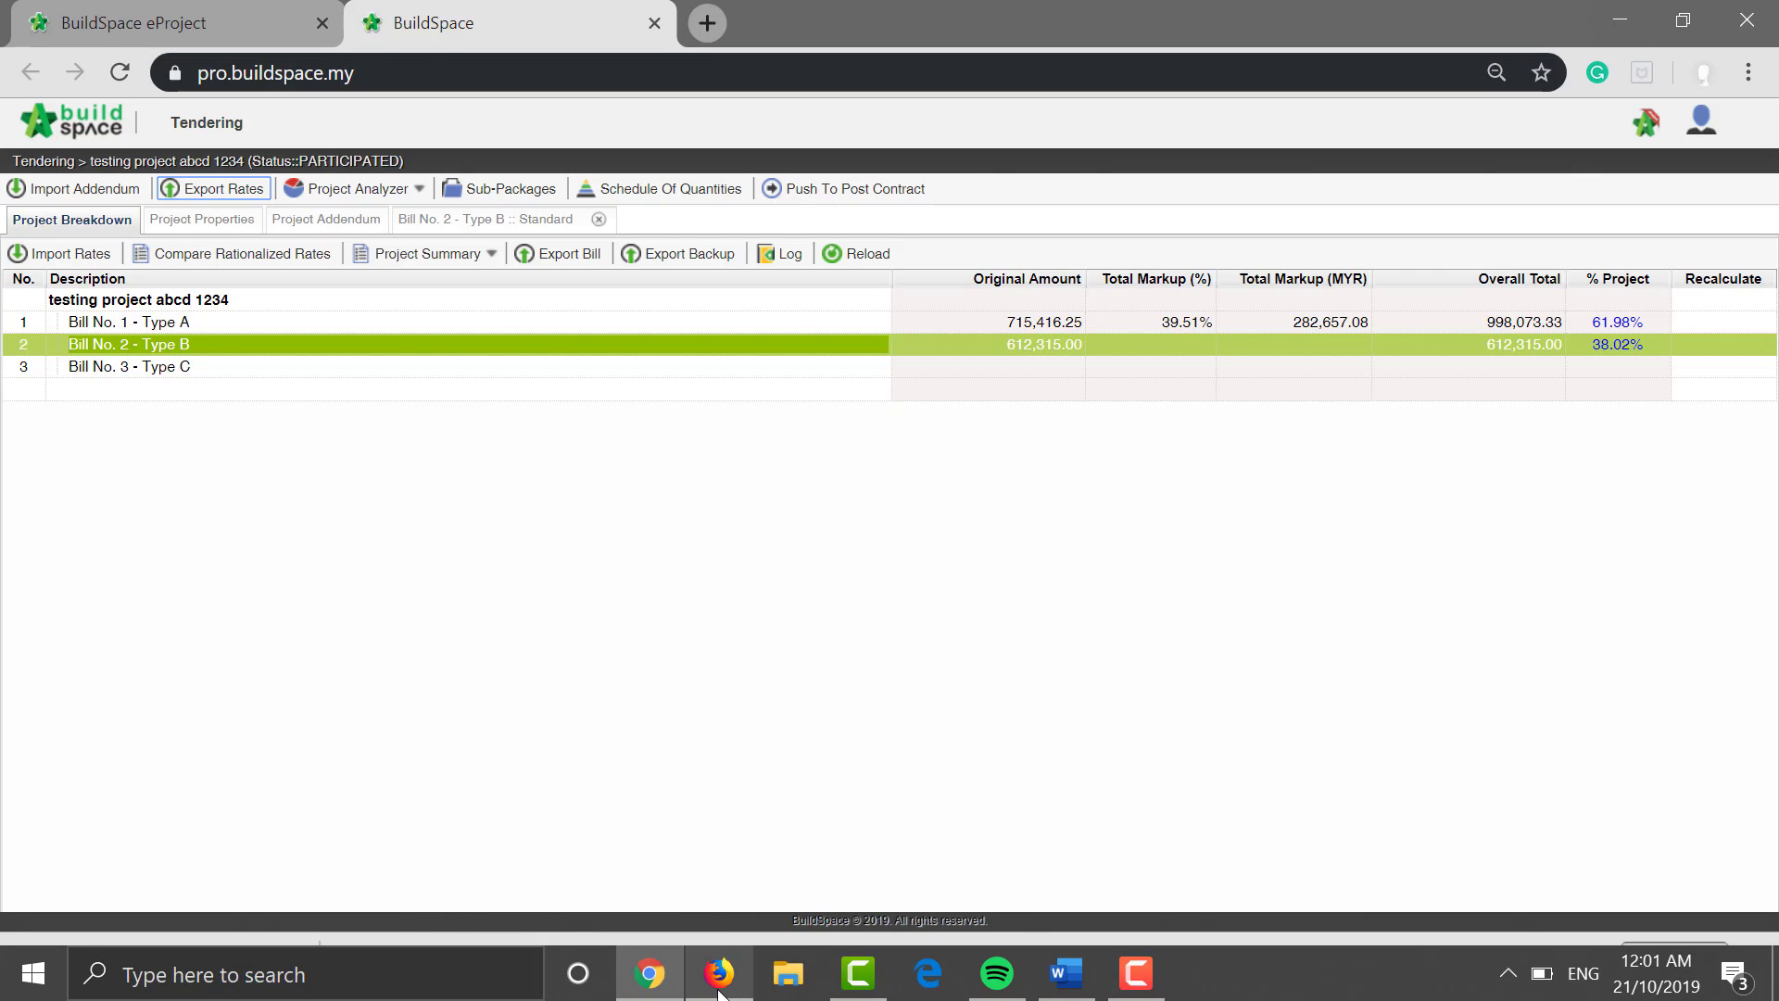
{"action": "left_click", "coordinate": [746, 985]}
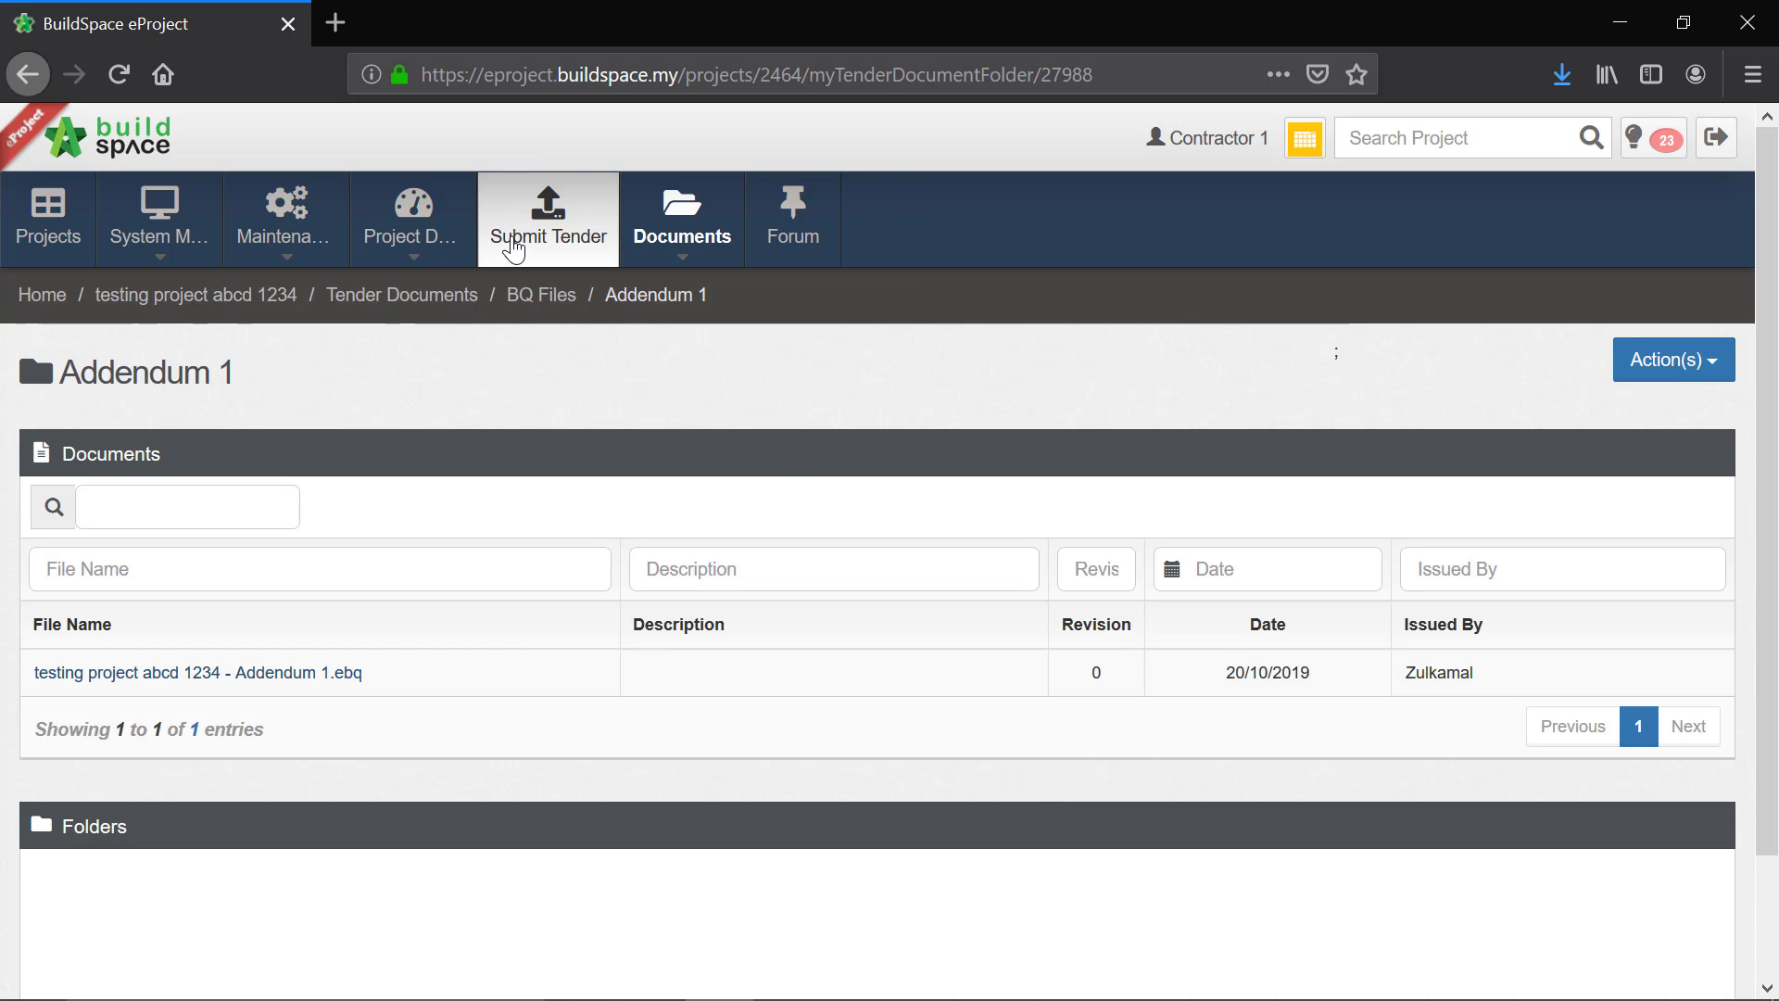
{"action": "left_click", "coordinate": [575, 234]}
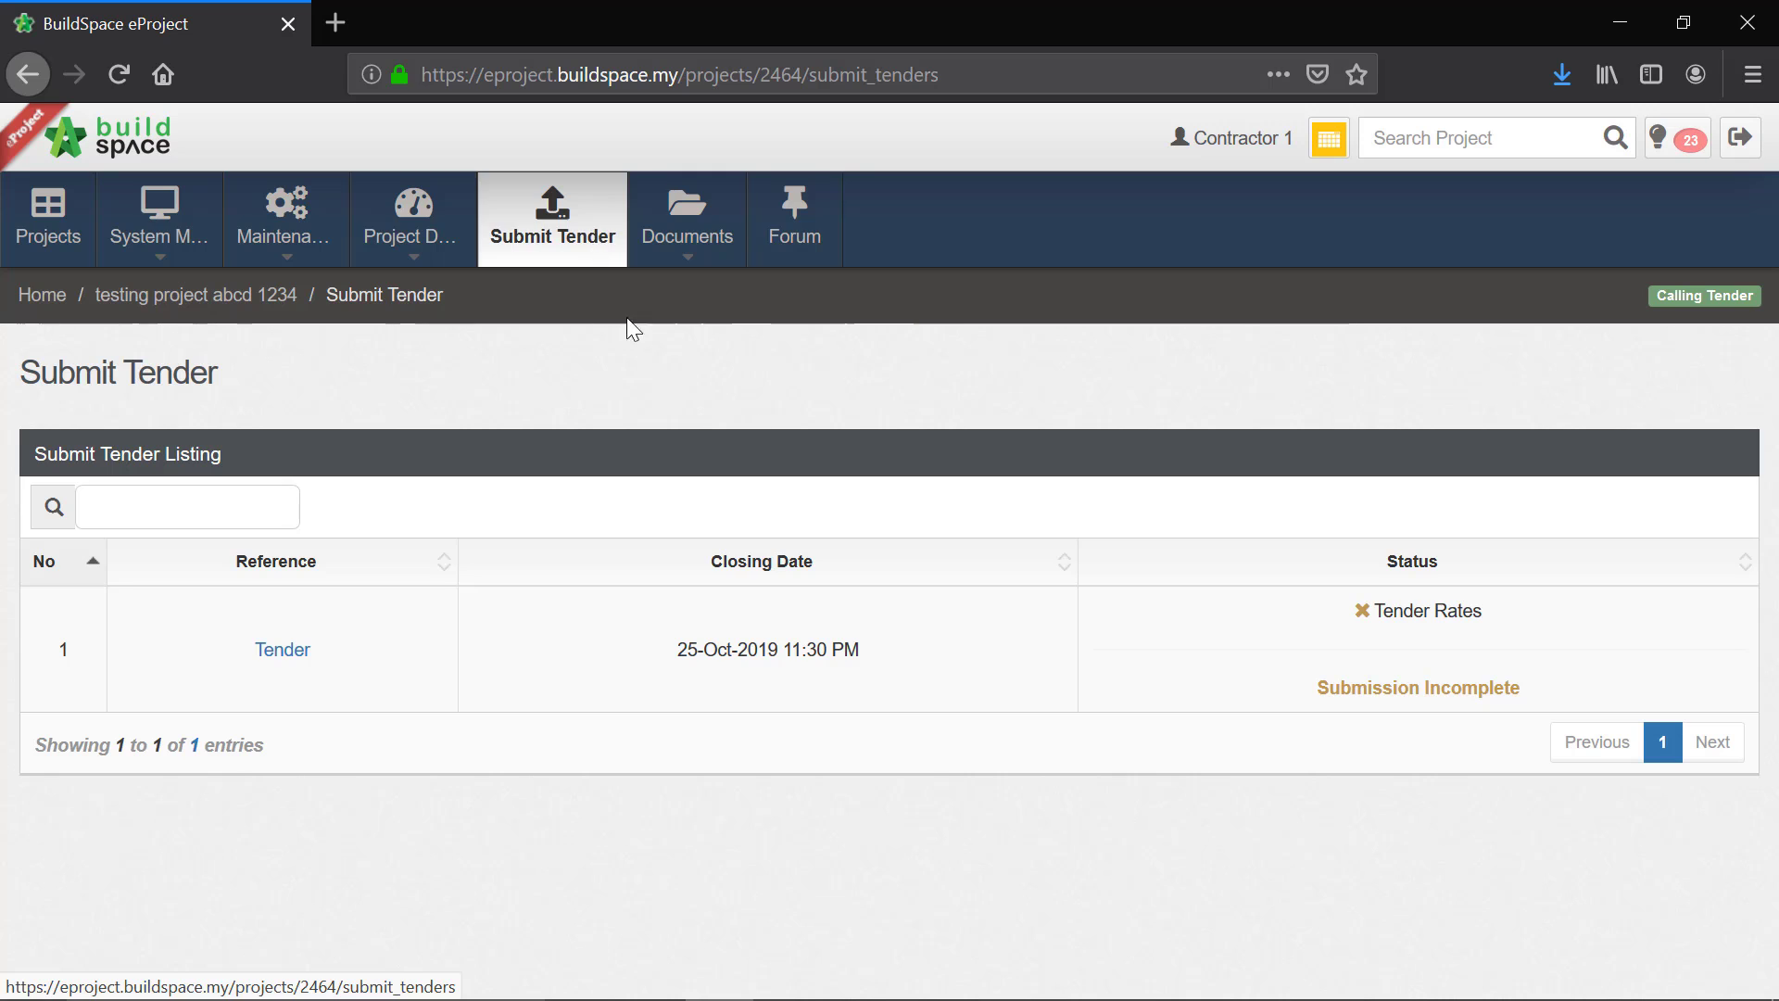
{"action": "left_click", "coordinate": [300, 660]}
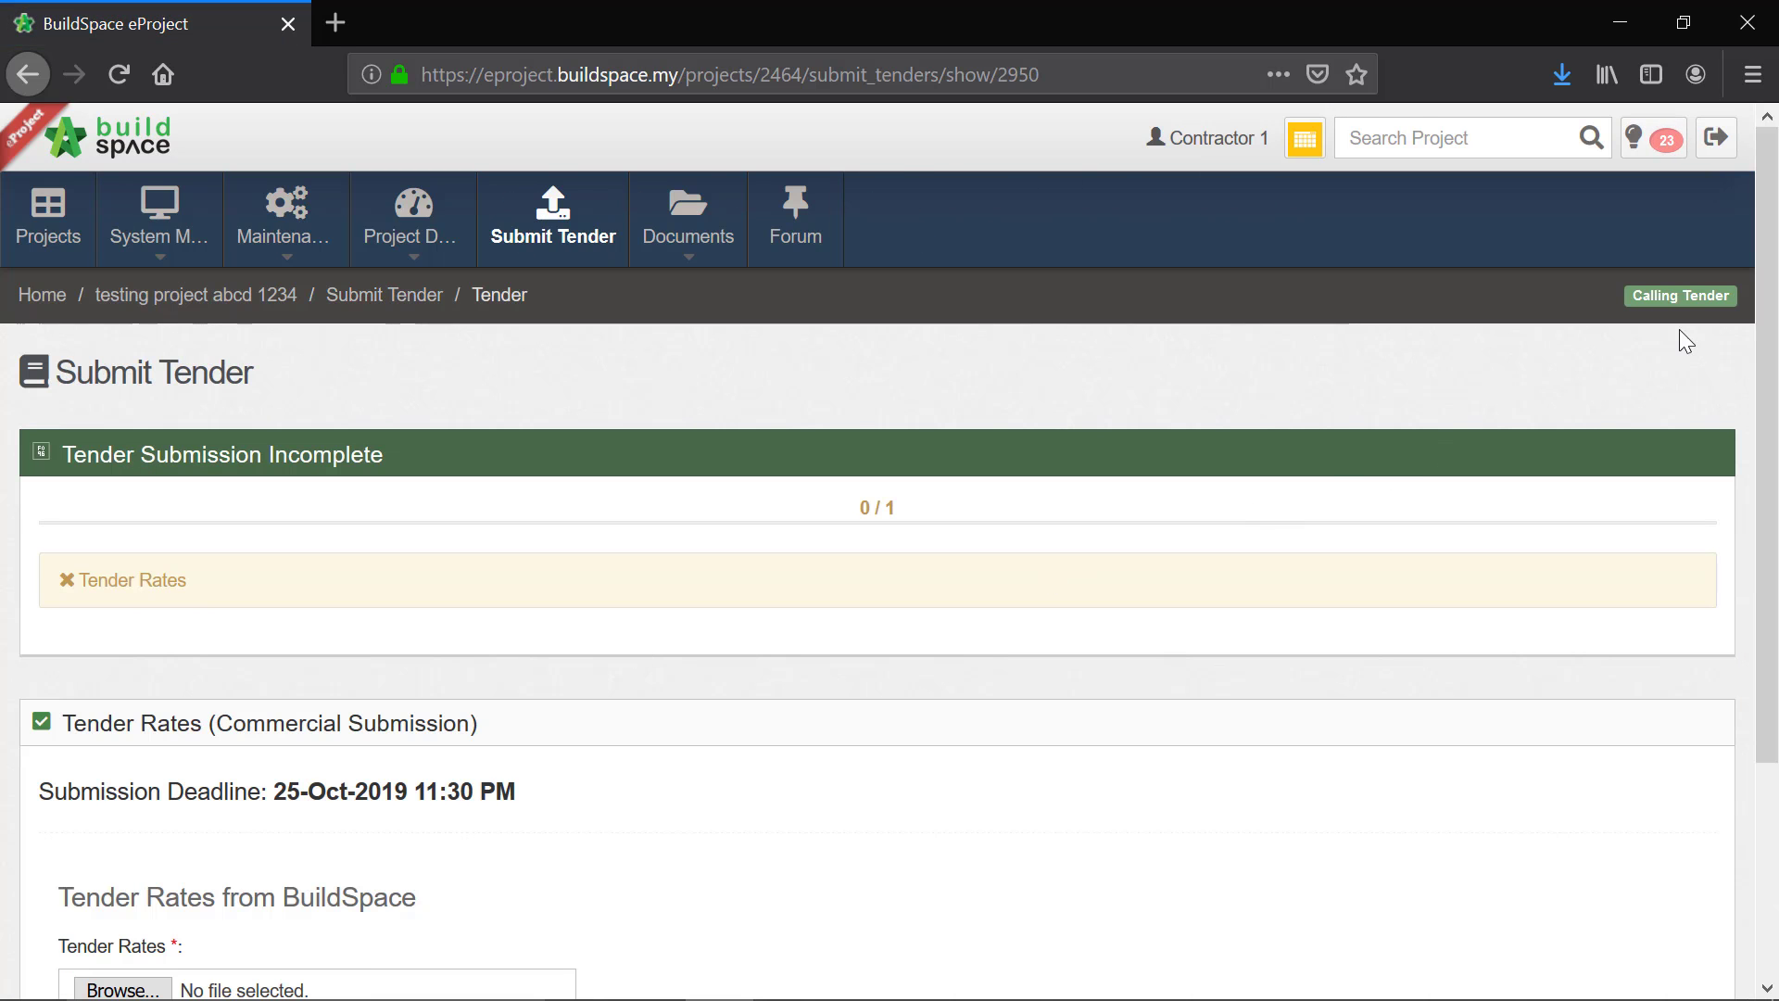
Step: Select Rates-testing_Project_Abcd_1234.tr from the Downloads folder as the Tender Rates file and submit the tender rates
{"action": "scroll", "coordinate": [1770, 355], "scroll_direction": "down", "scroll_amount": 3}
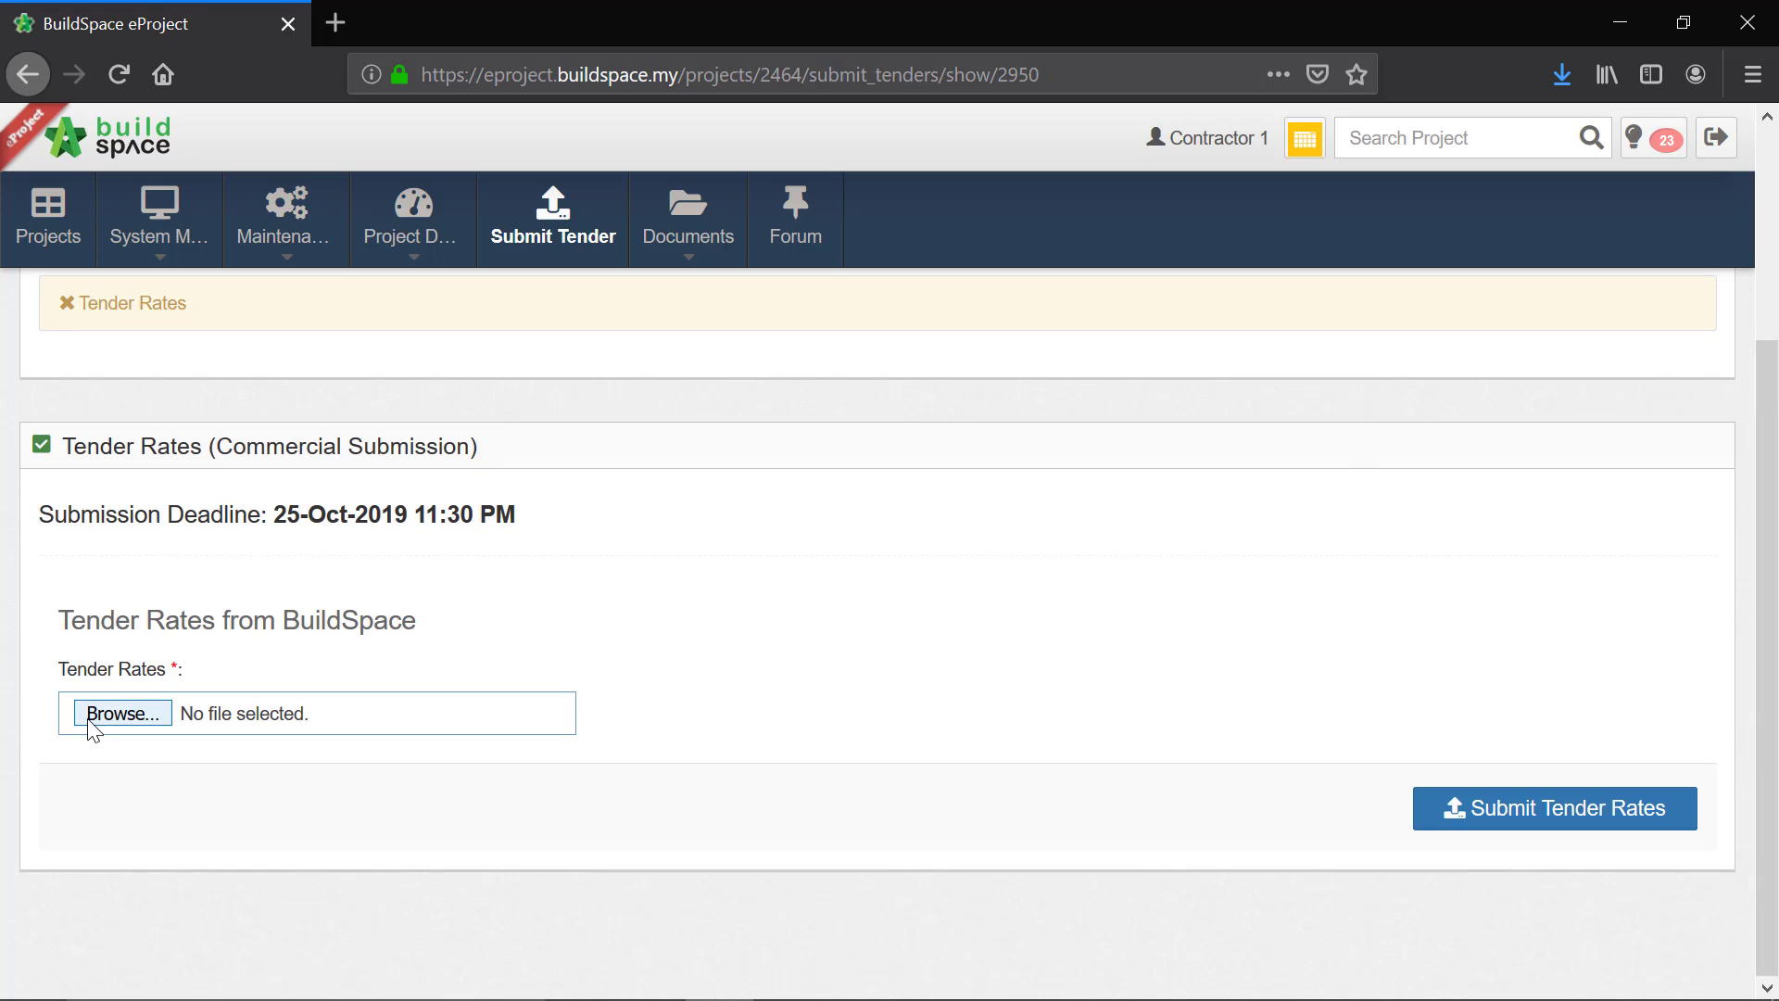
{"action": "left_click", "coordinate": [204, 710]}
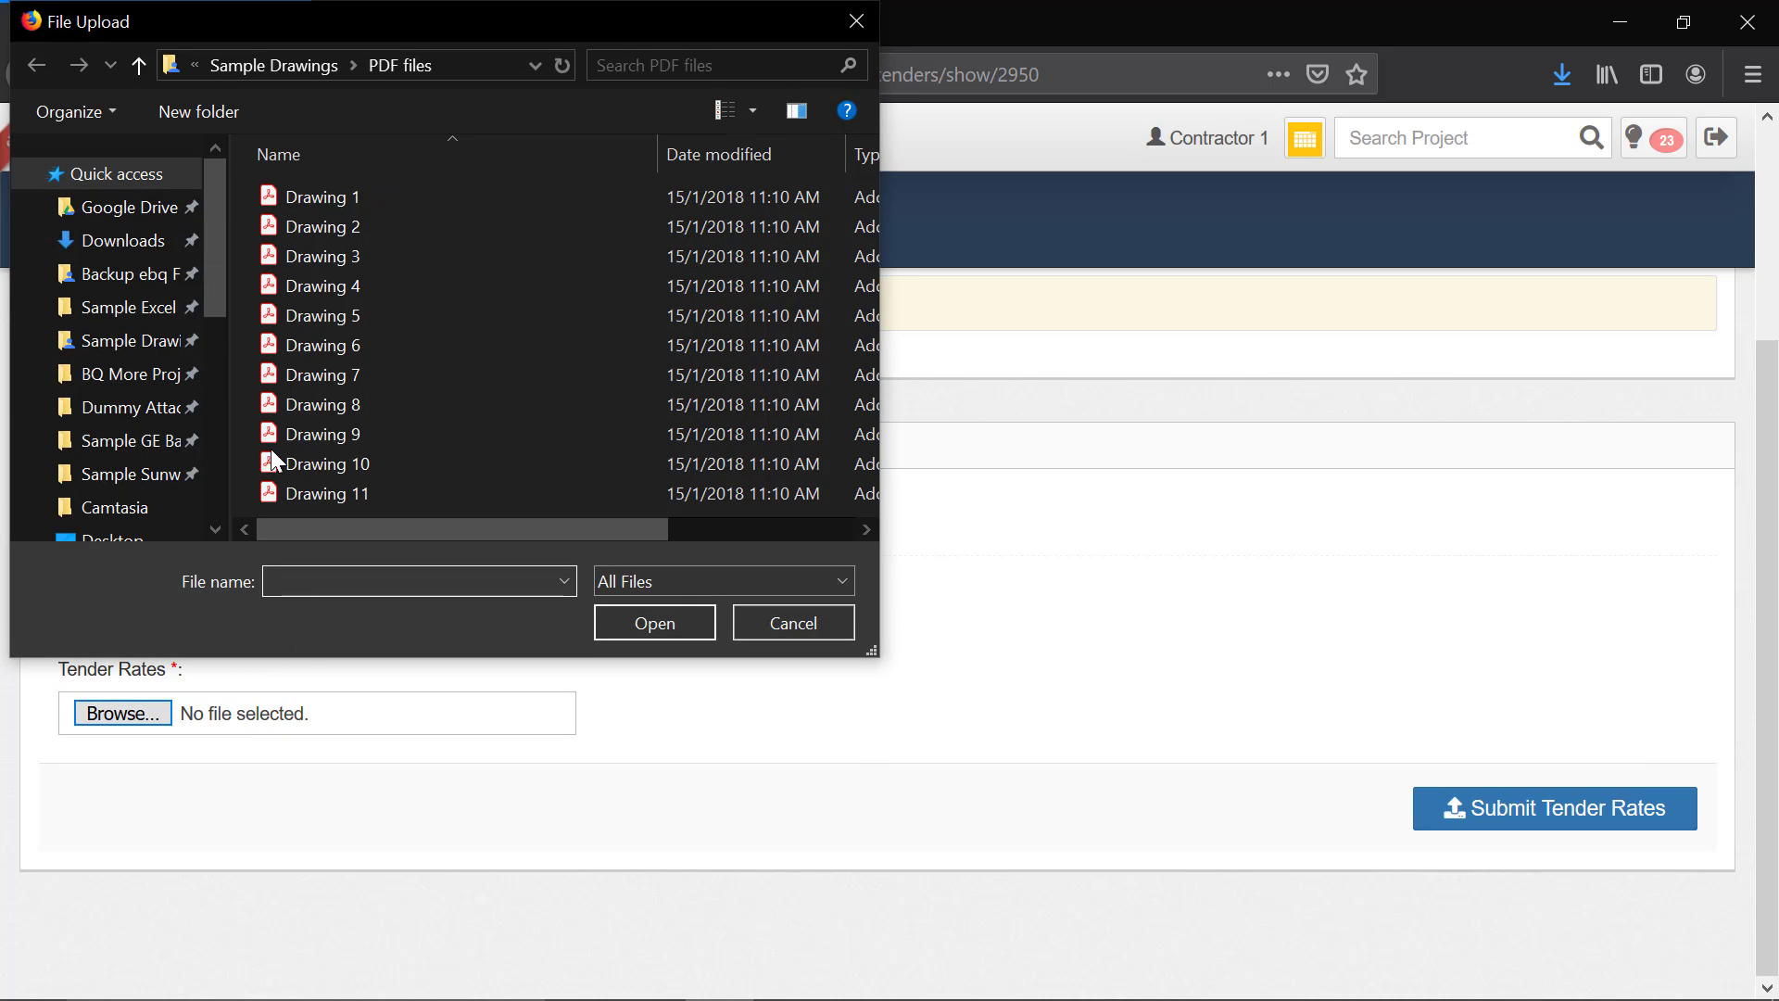
{"action": "left_click", "coordinate": [169, 250]}
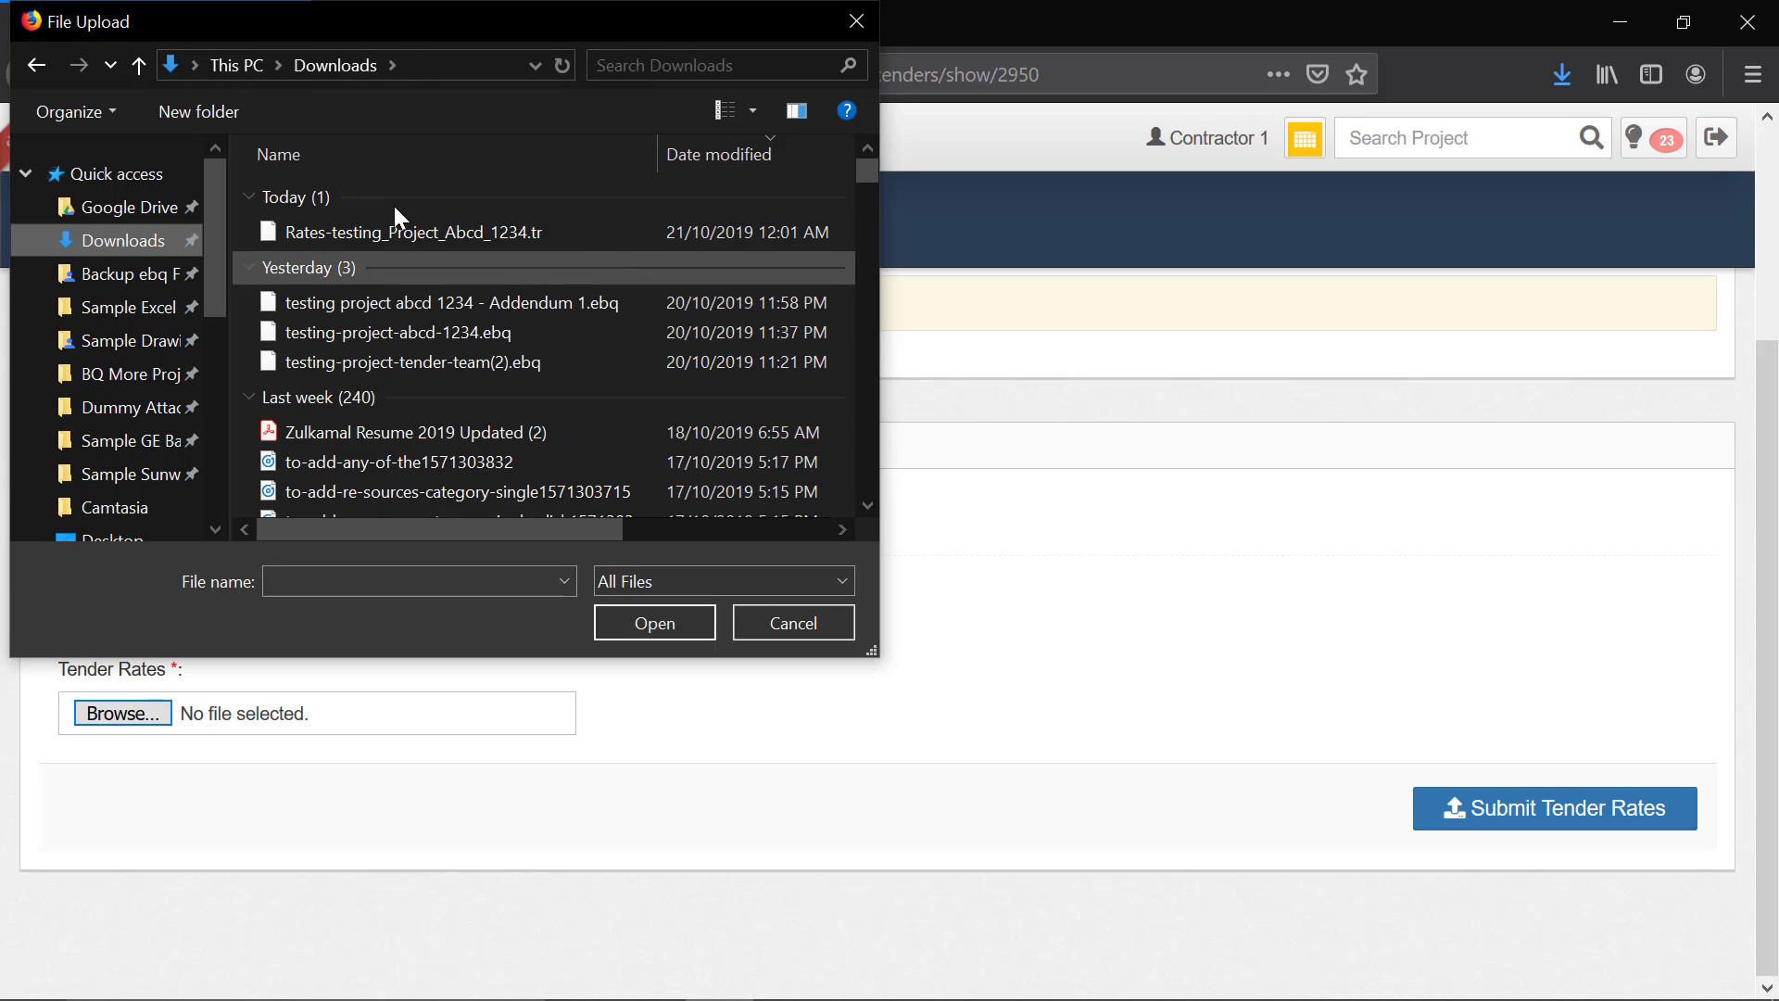
{"action": "left_click", "coordinate": [524, 236]}
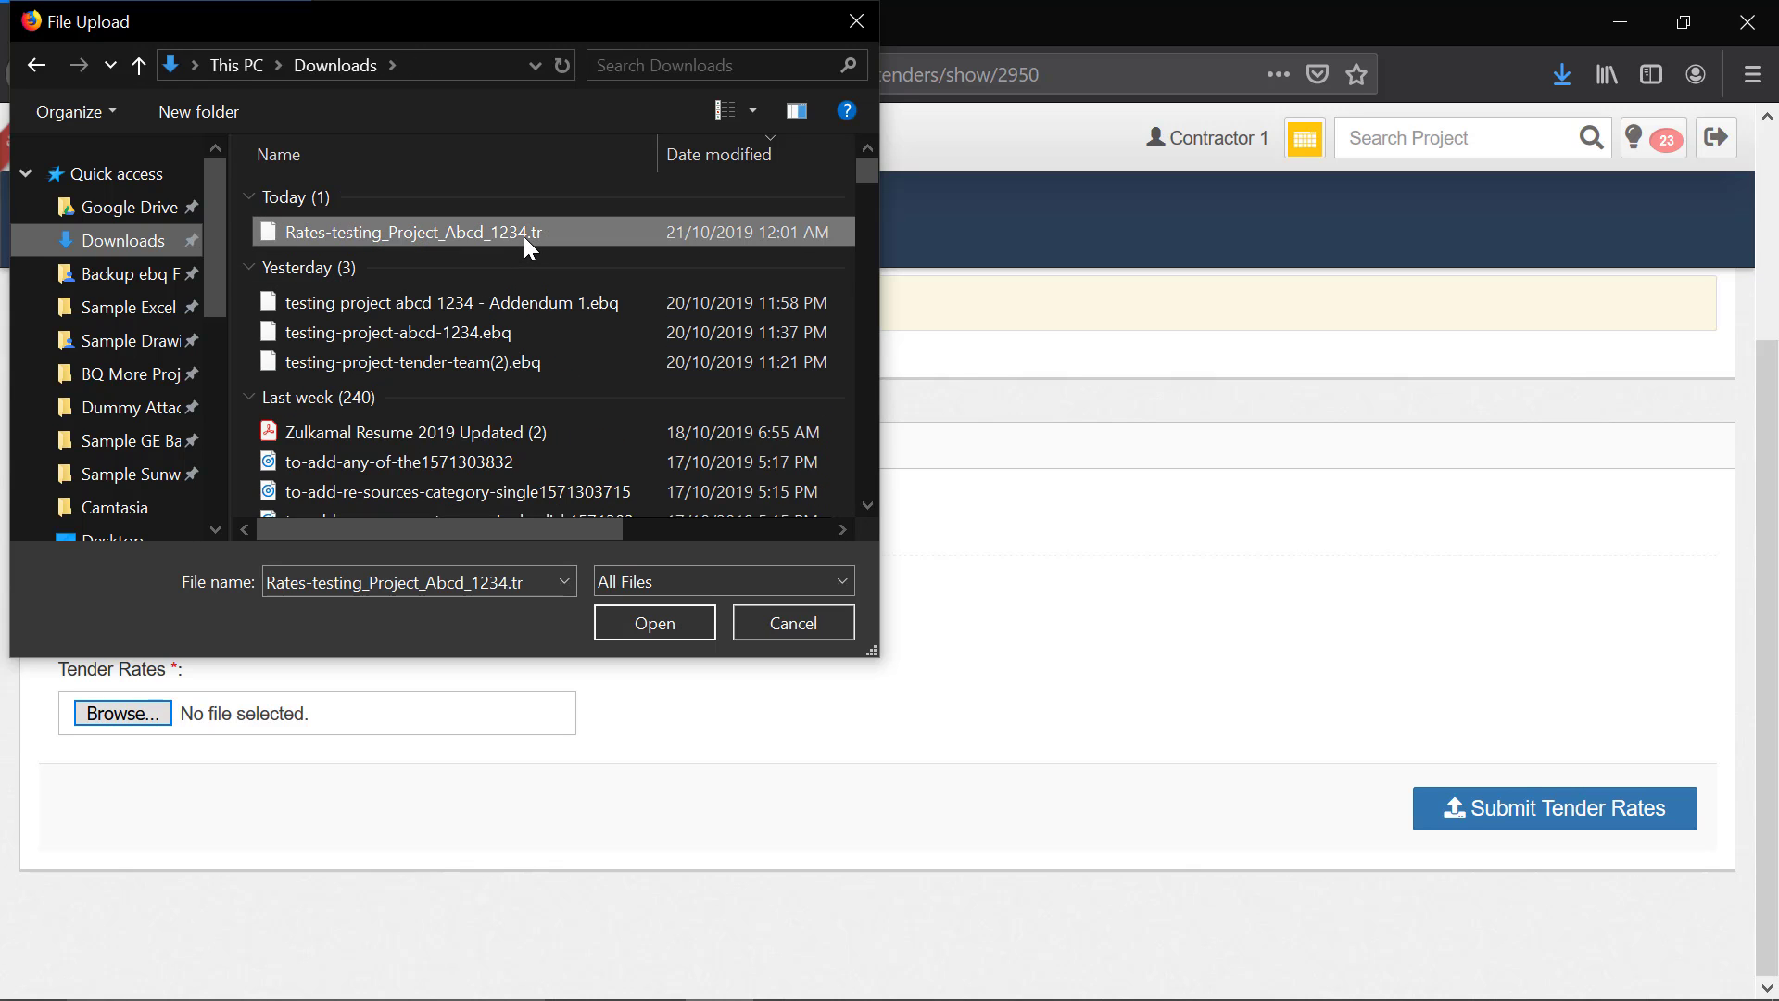
{"action": "left_click", "coordinate": [661, 624]}
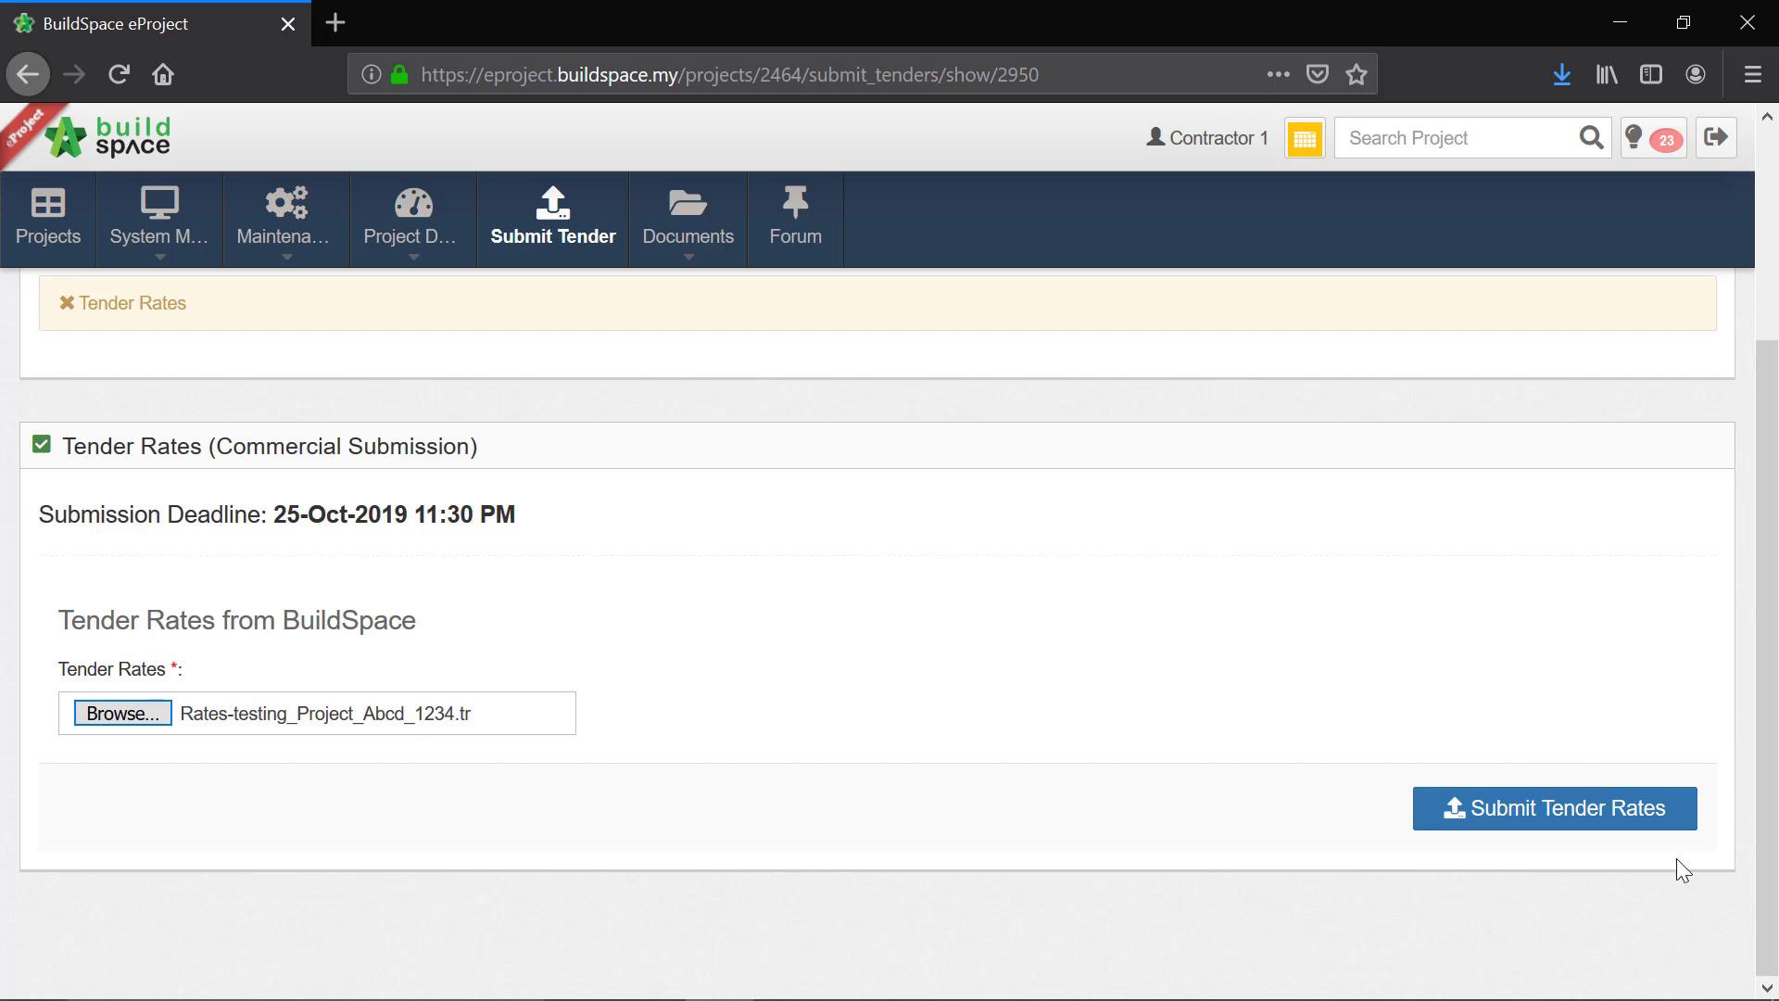
{"action": "left_click", "coordinate": [1463, 822]}
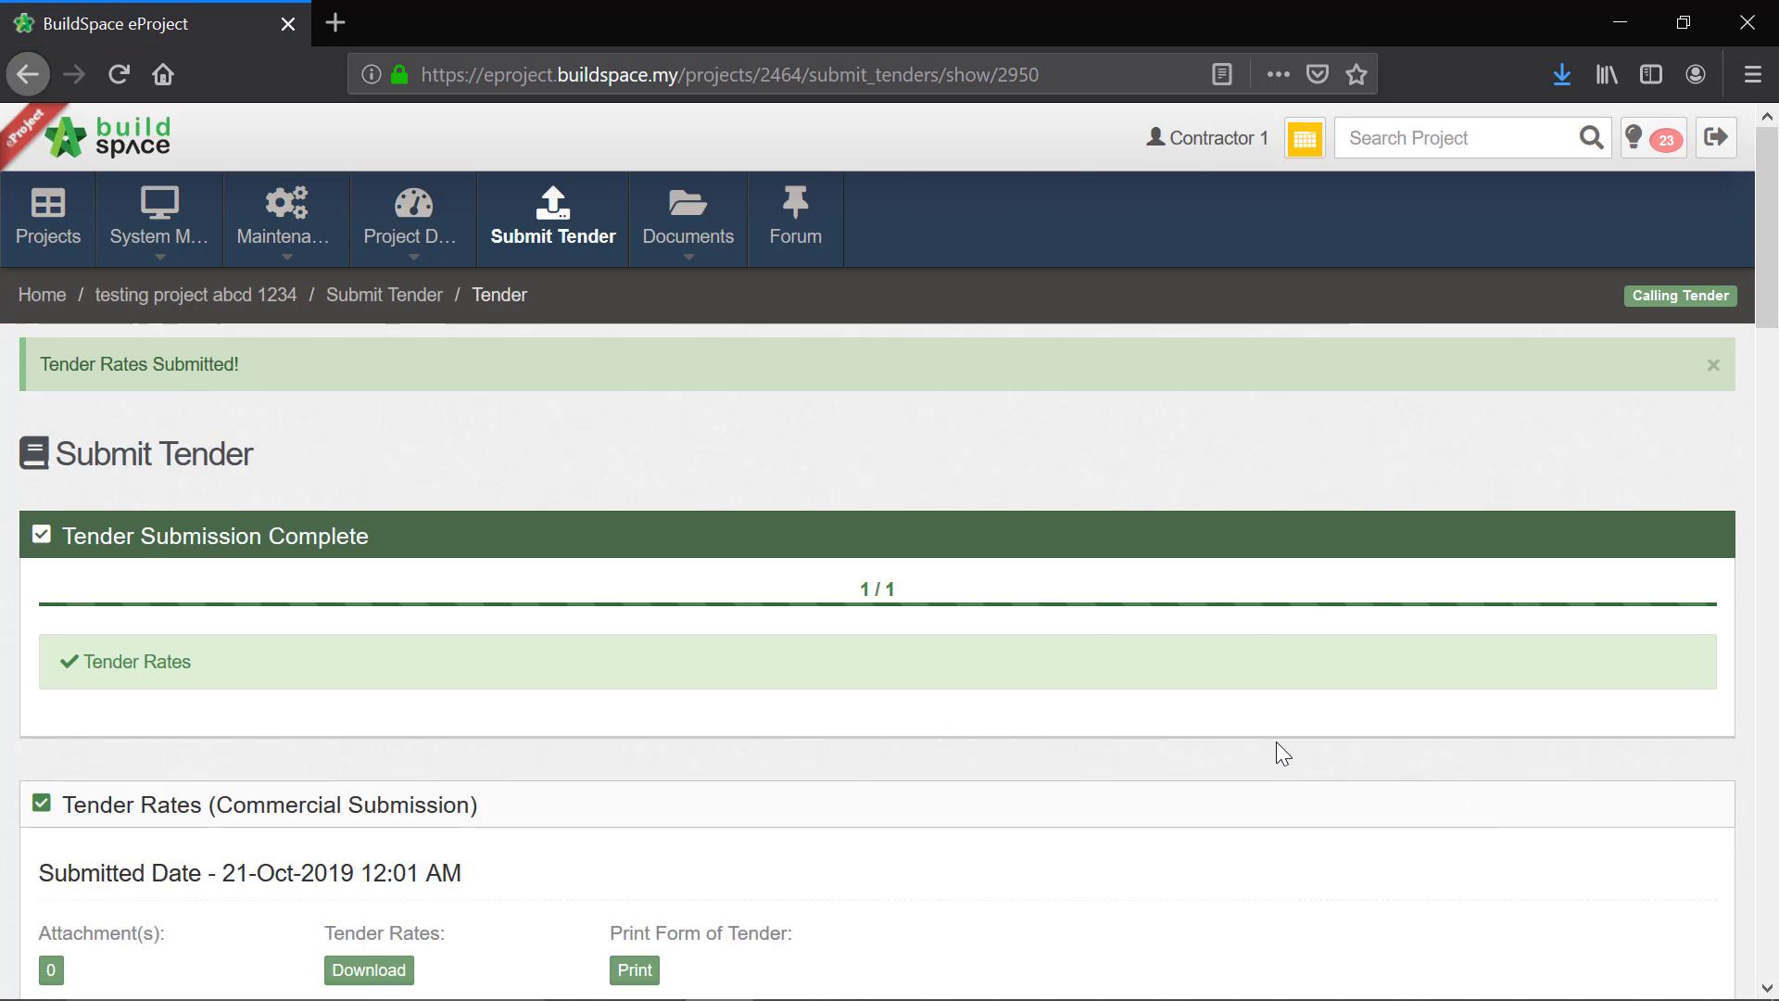
Step: In the Contractor Proposal, set the completion period to 10 months and the adjustment percentage to 10, and update the tender rates information
{"action": "scroll", "coordinate": [1085, 769], "scroll_direction": "down", "scroll_amount": 3}
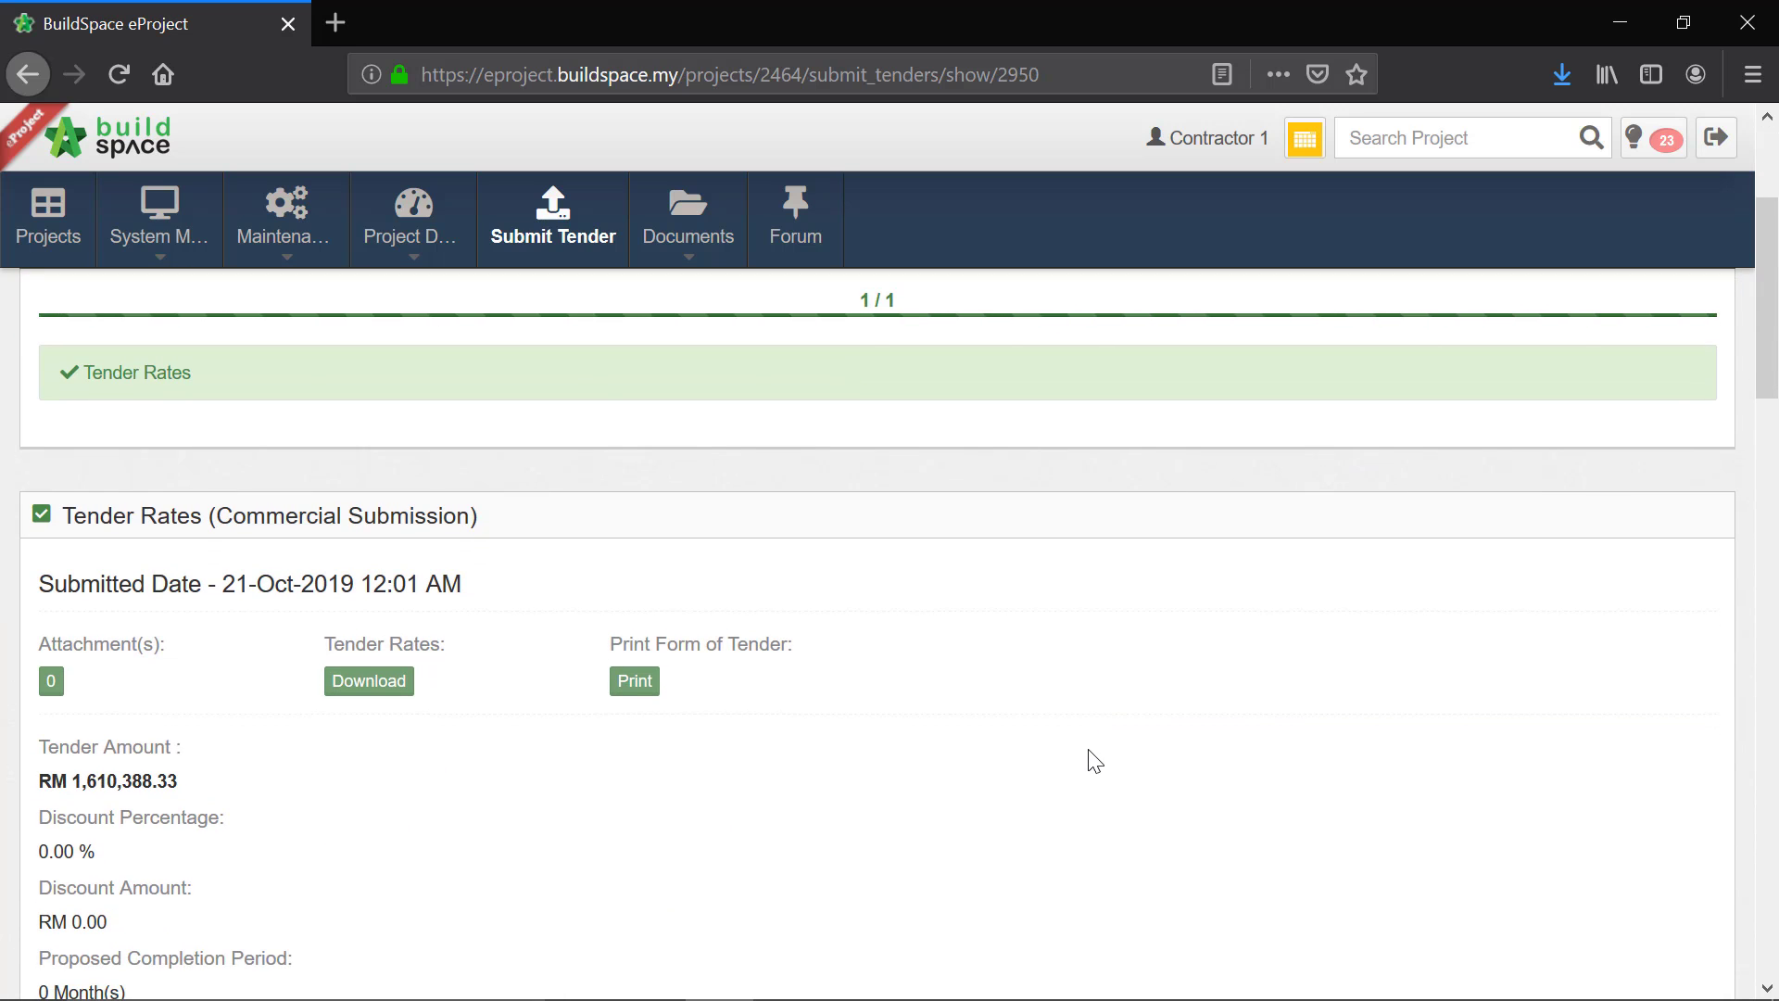
{"action": "scroll", "coordinate": [1094, 752], "scroll_direction": "up", "scroll_amount": 2}
{"action": "scroll", "coordinate": [636, 643], "scroll_direction": "down", "scroll_amount": 9}
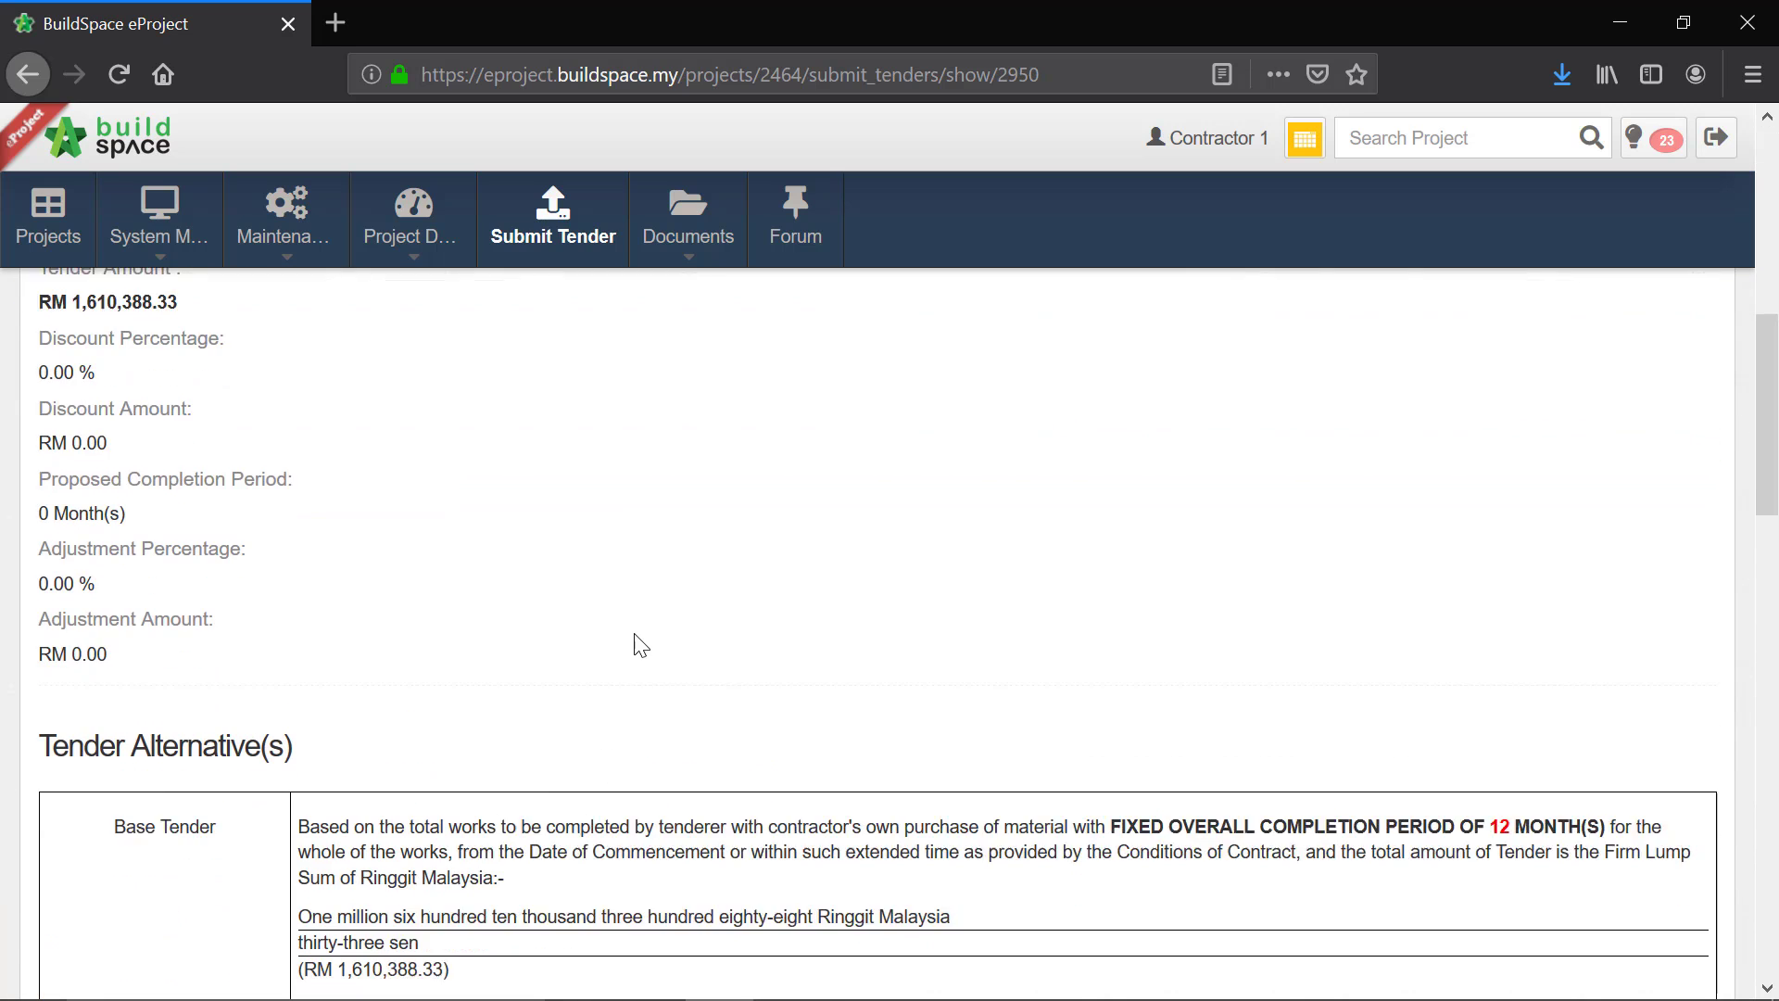
{"action": "scroll", "coordinate": [639, 646], "scroll_direction": "down", "scroll_amount": 5}
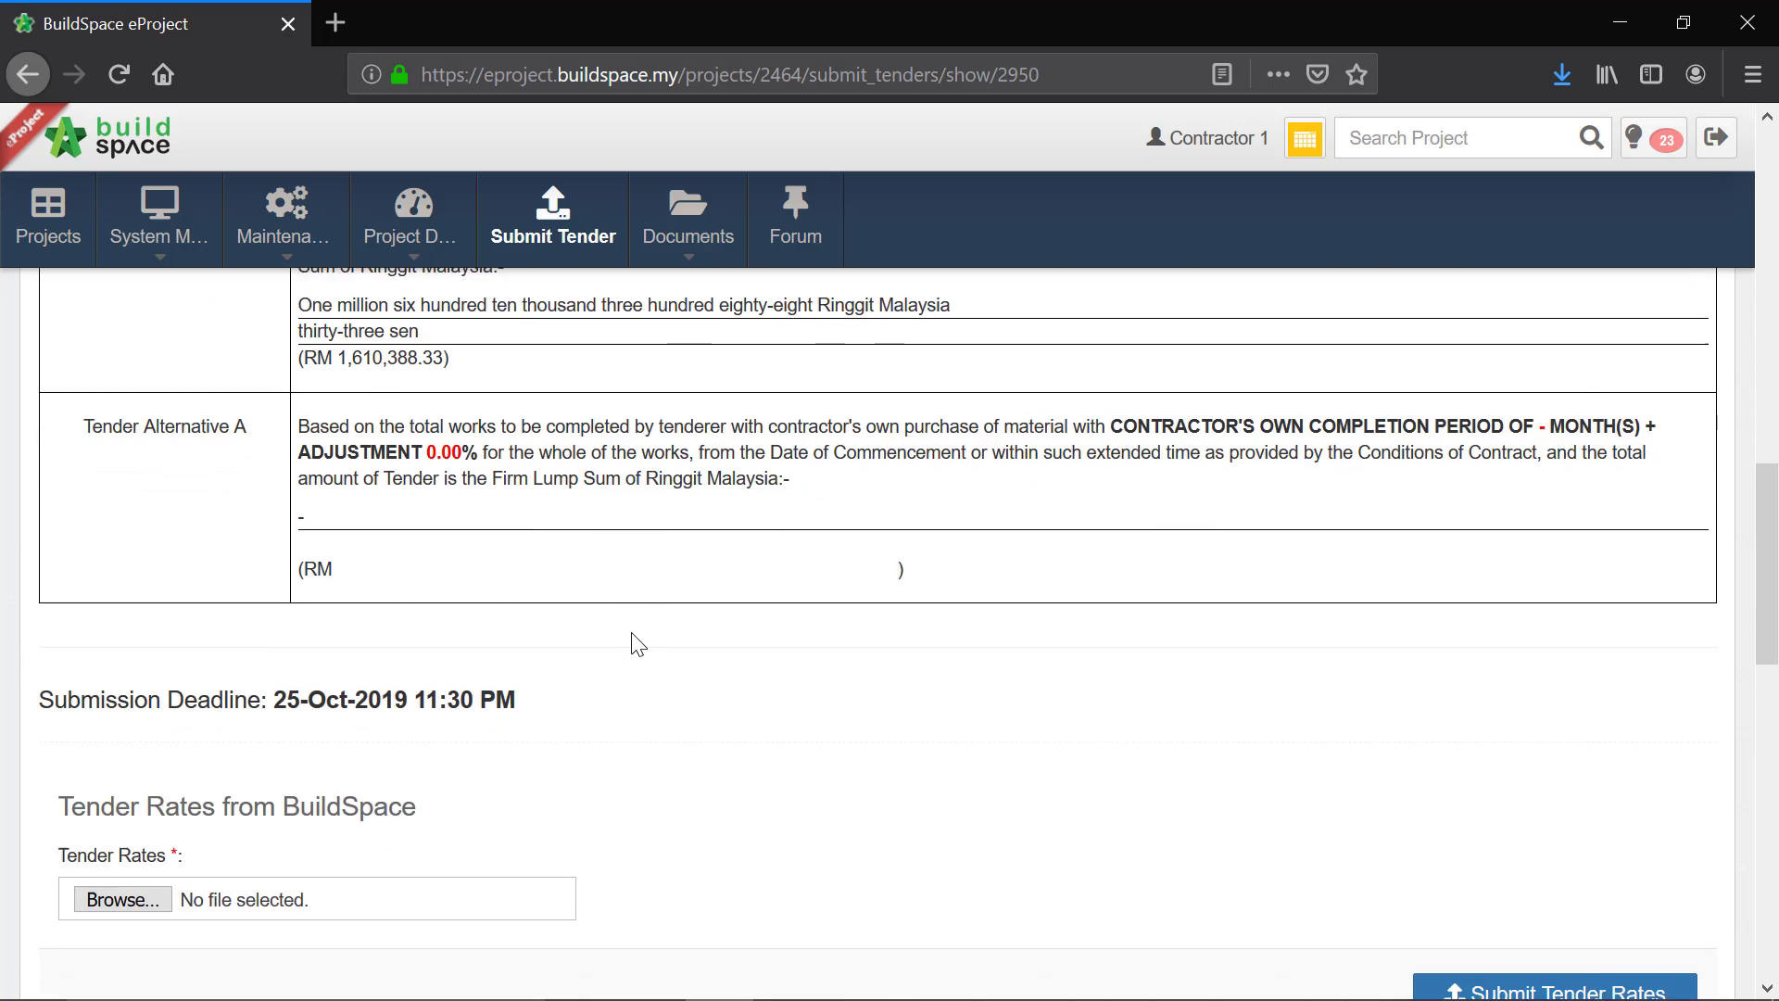
{"action": "scroll", "coordinate": [637, 643], "scroll_direction": "down", "scroll_amount": 6}
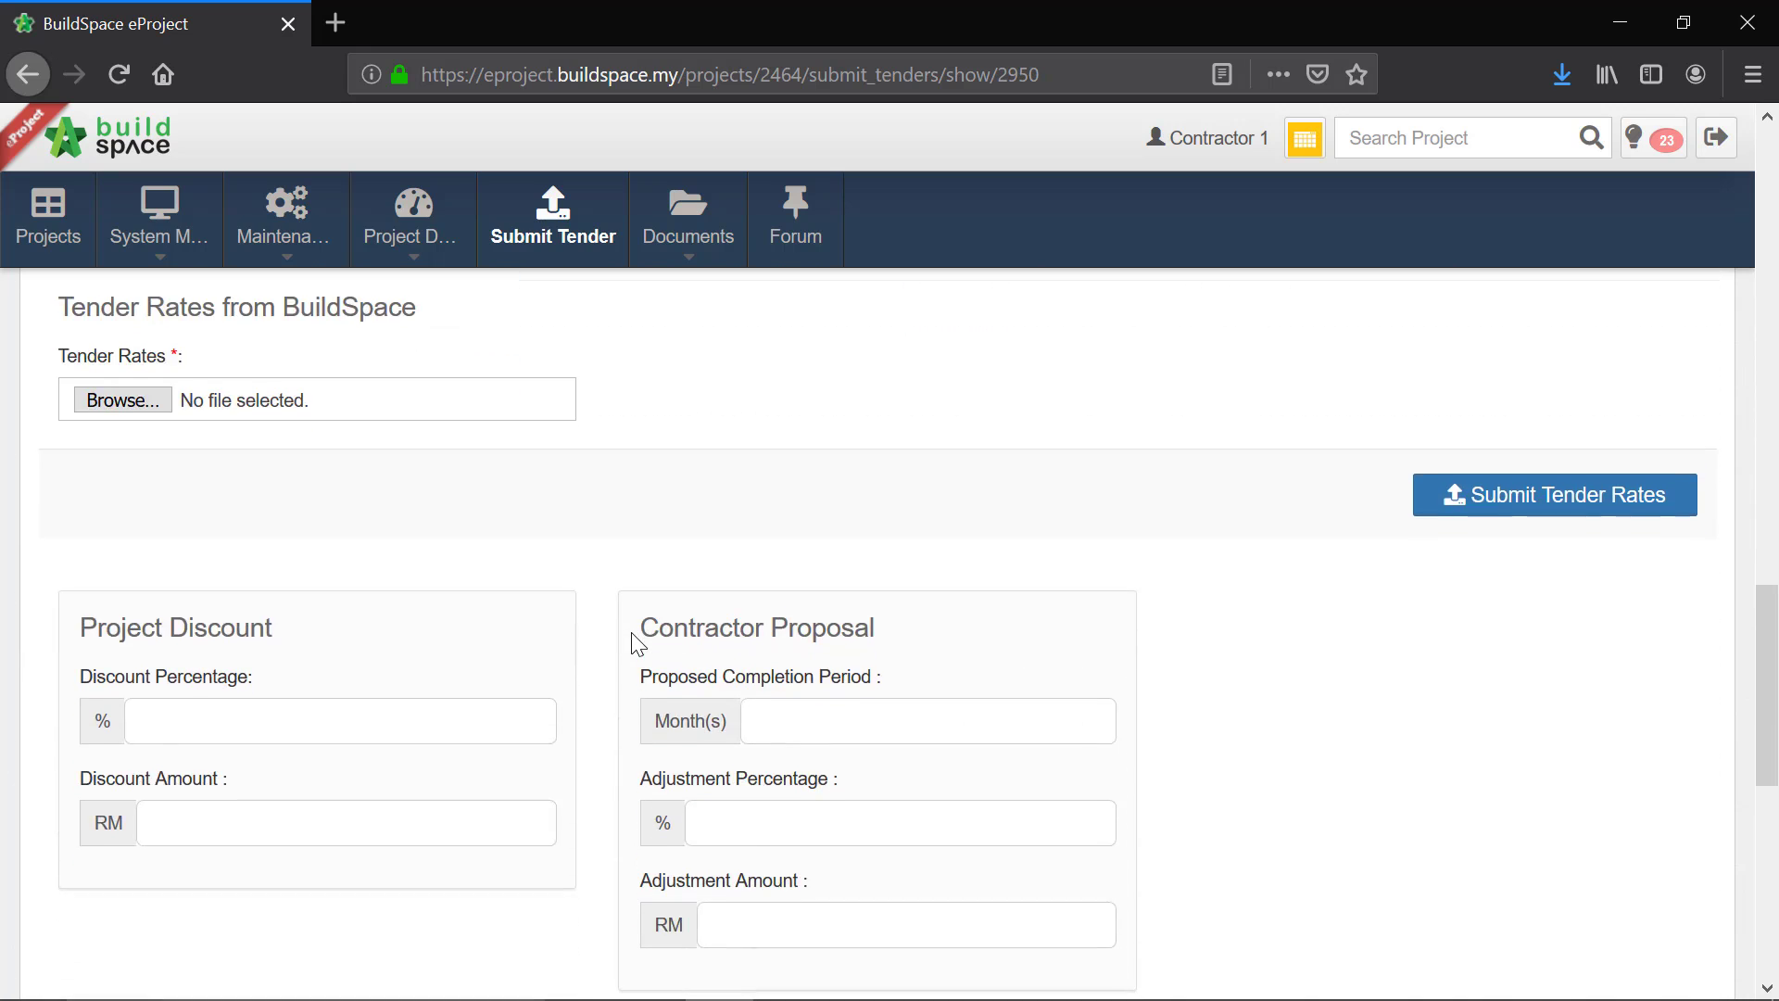
{"action": "scroll", "coordinate": [636, 641], "scroll_direction": "down", "scroll_amount": 1}
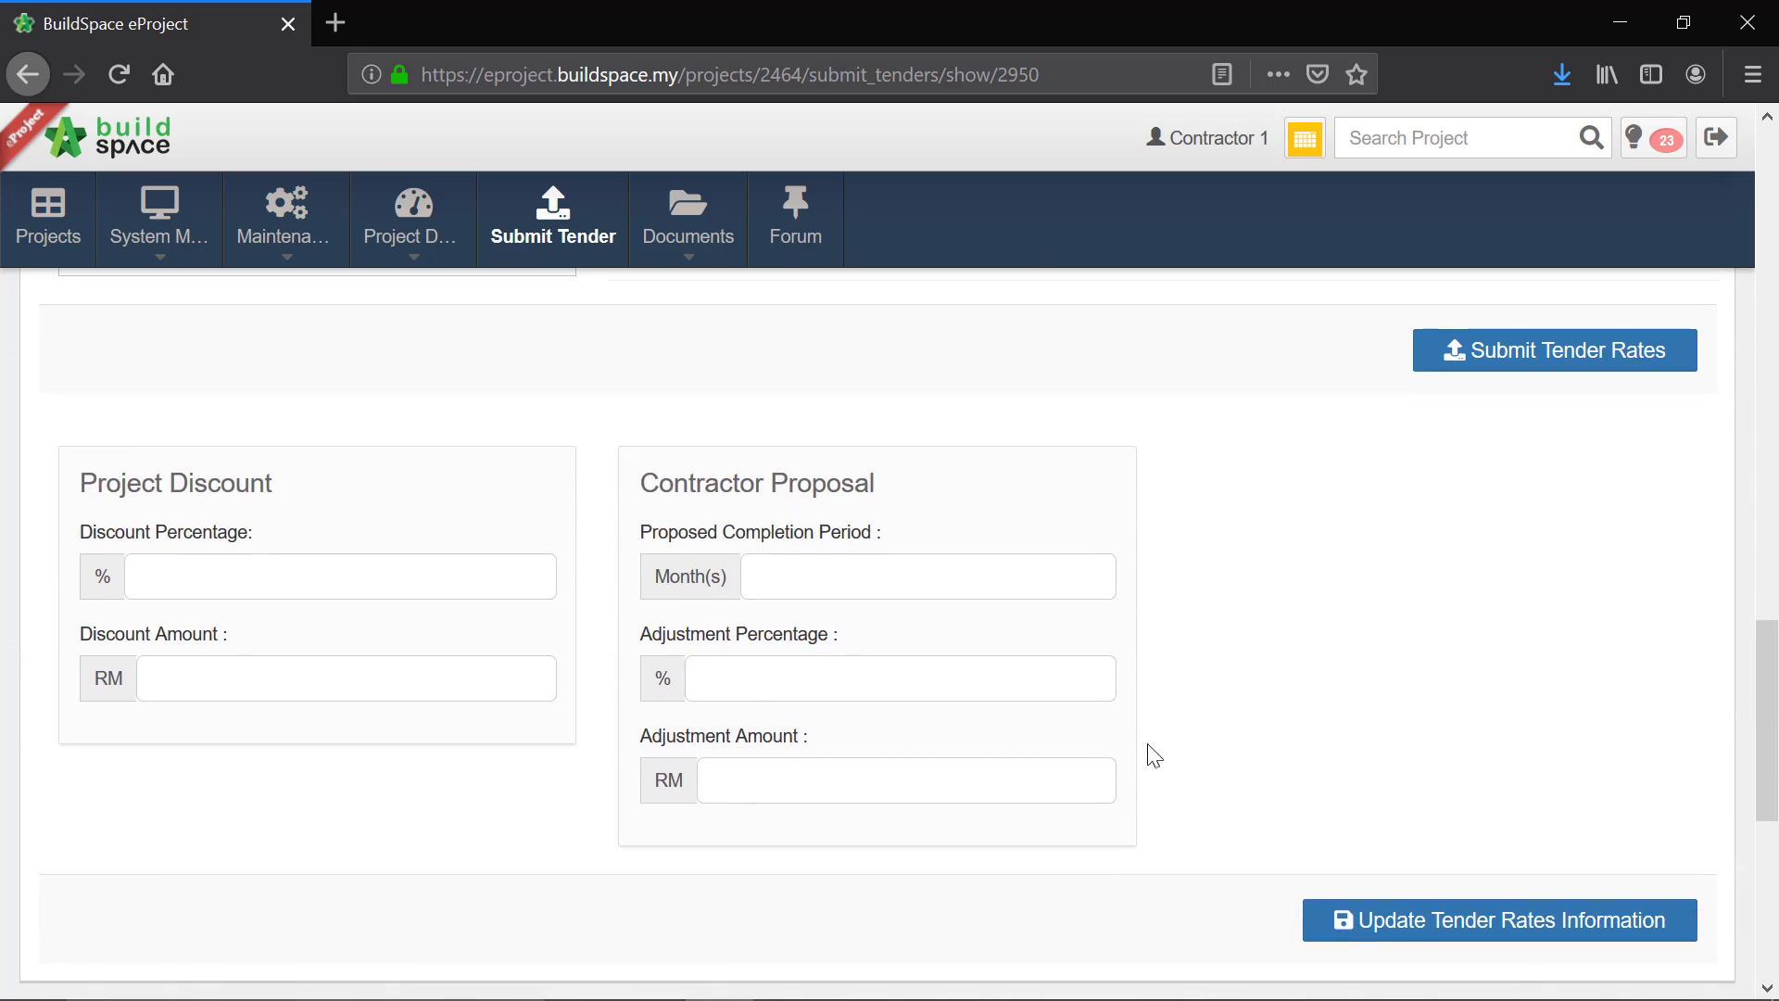
{"action": "left_click", "coordinate": [807, 575]}
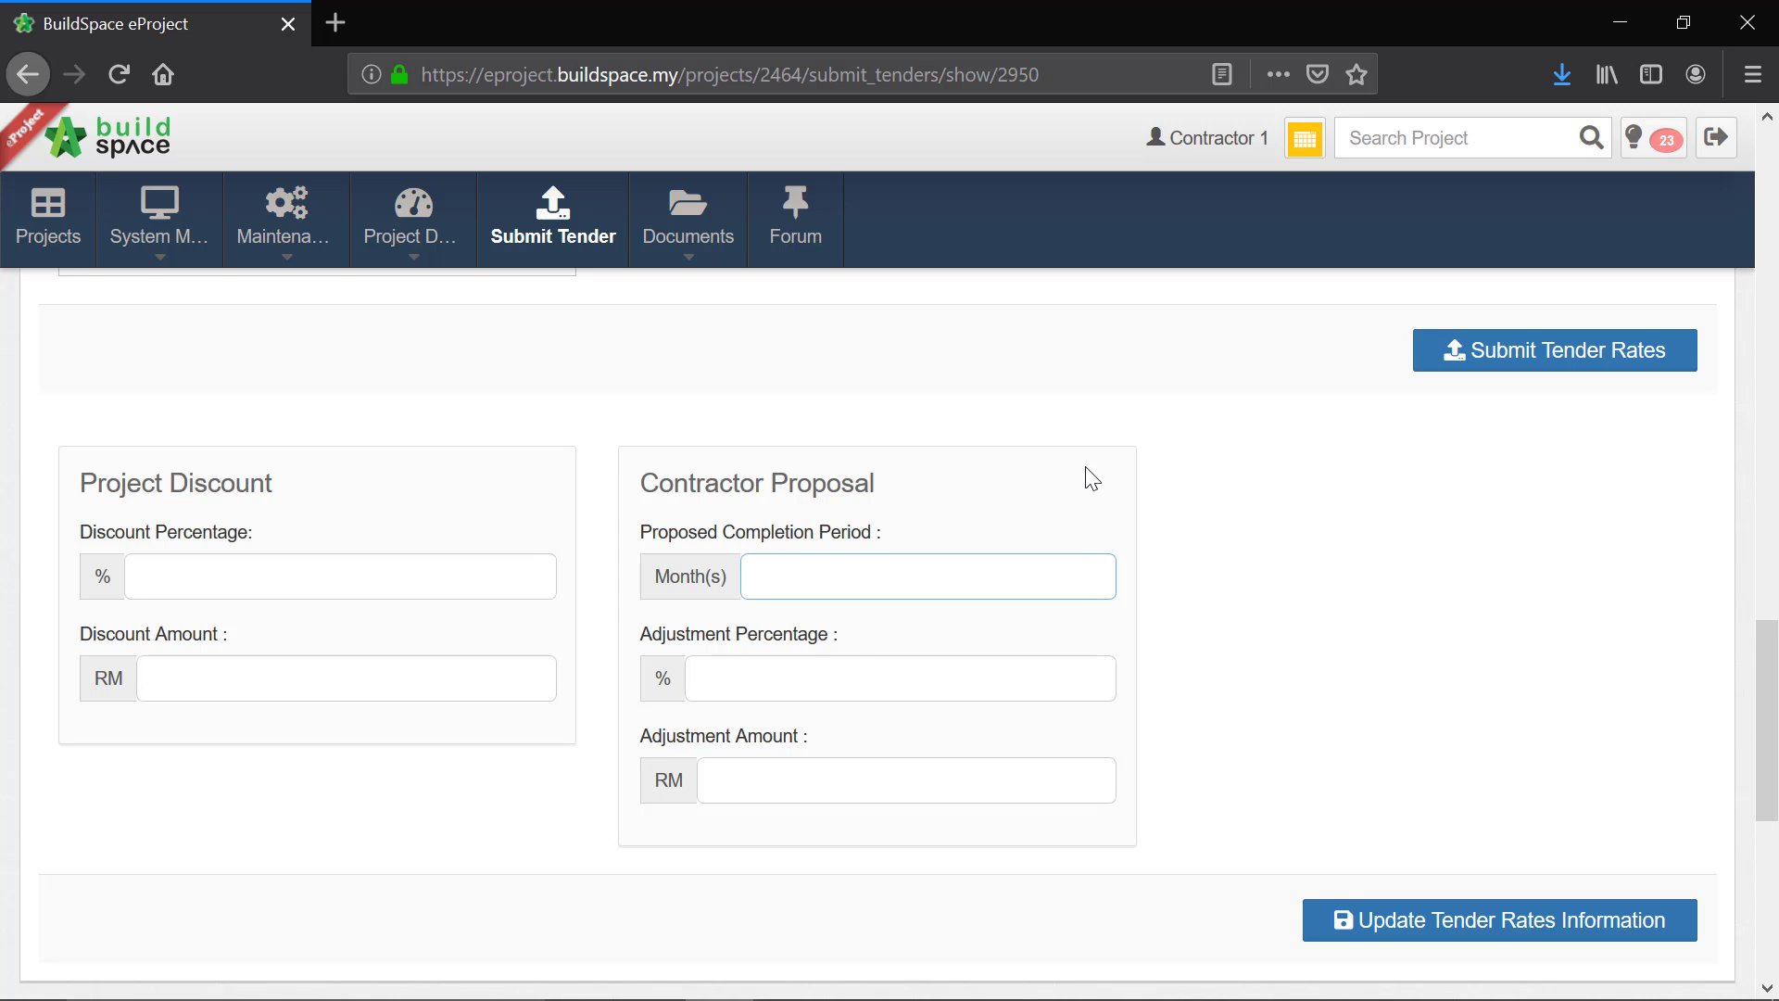
{"action": "type", "text": "1"}
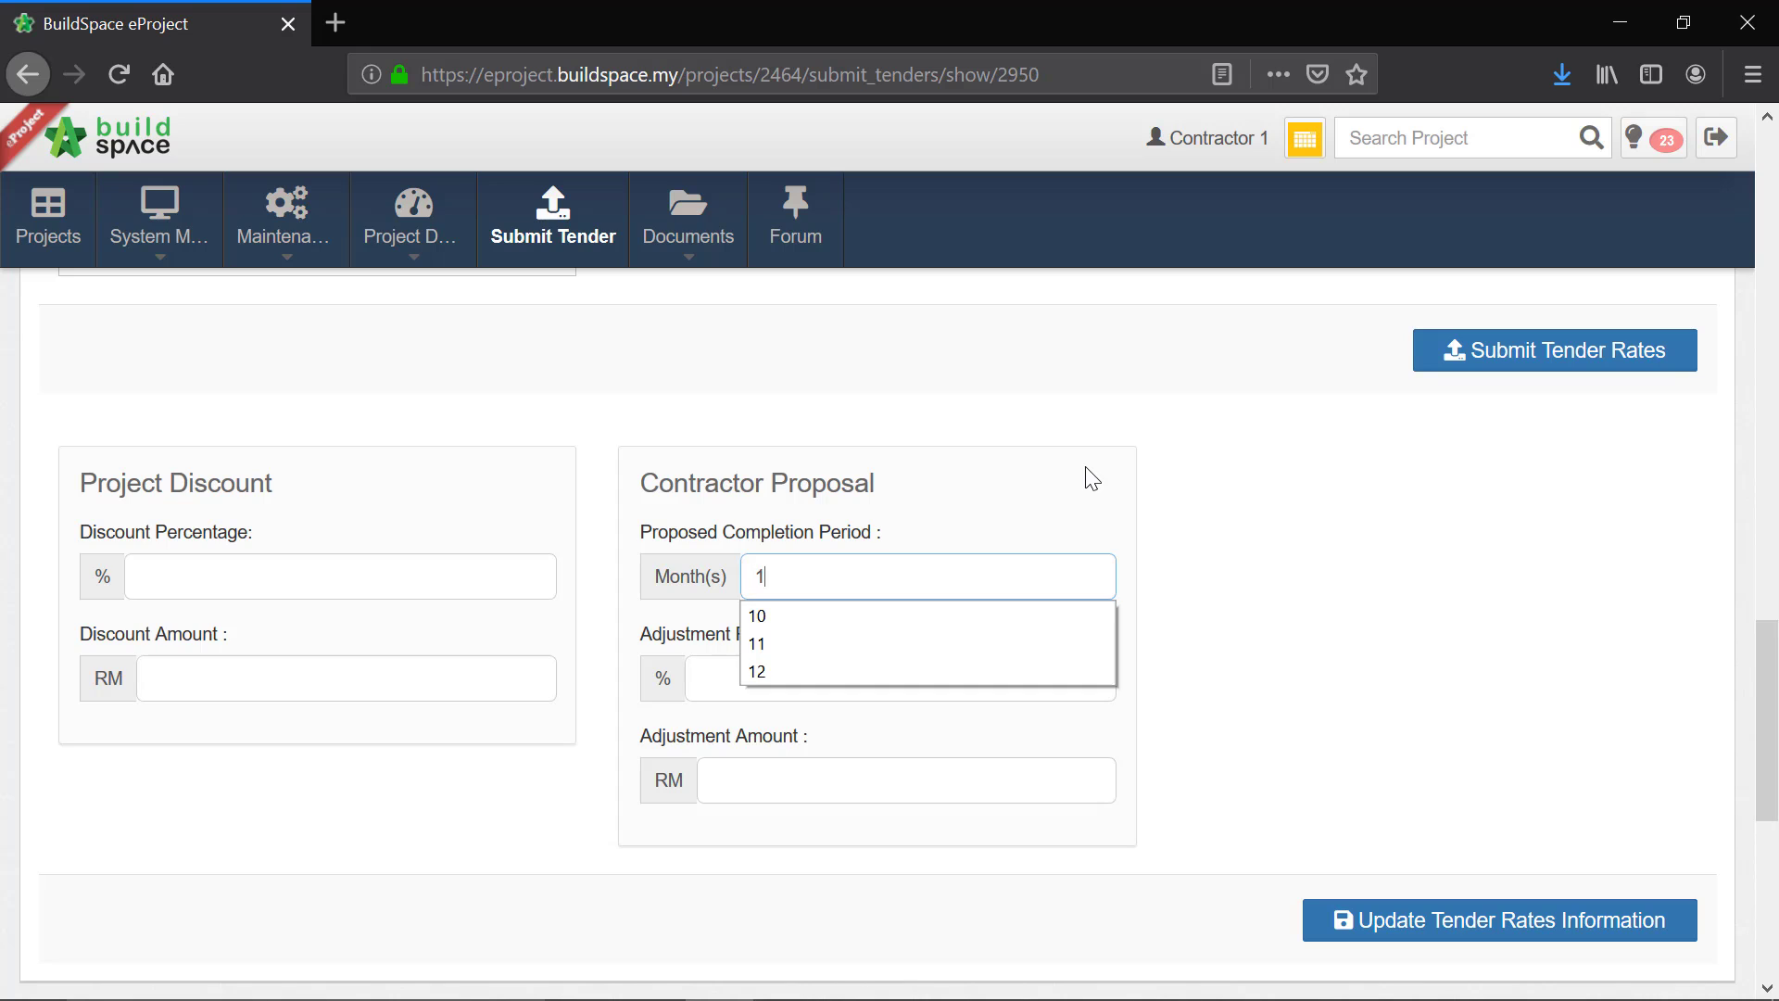
{"action": "type", "text": "0"}
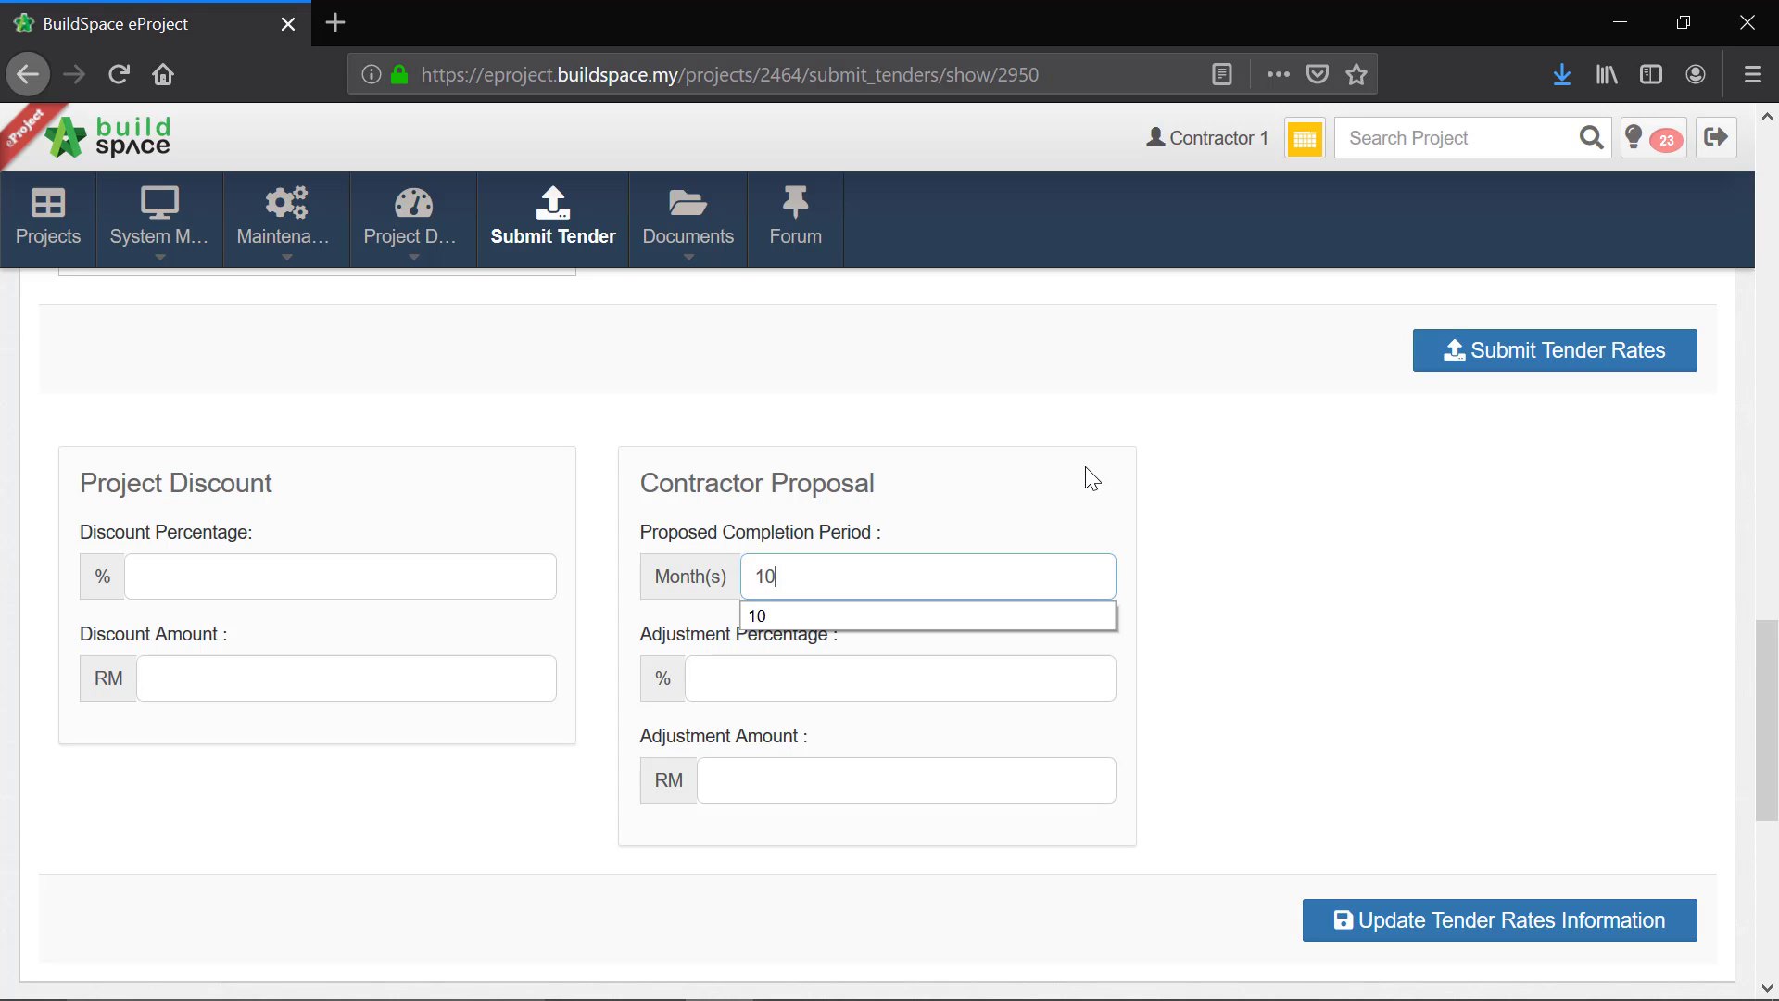
{"action": "left_click", "coordinate": [848, 729]}
{"action": "left_click", "coordinate": [774, 781]}
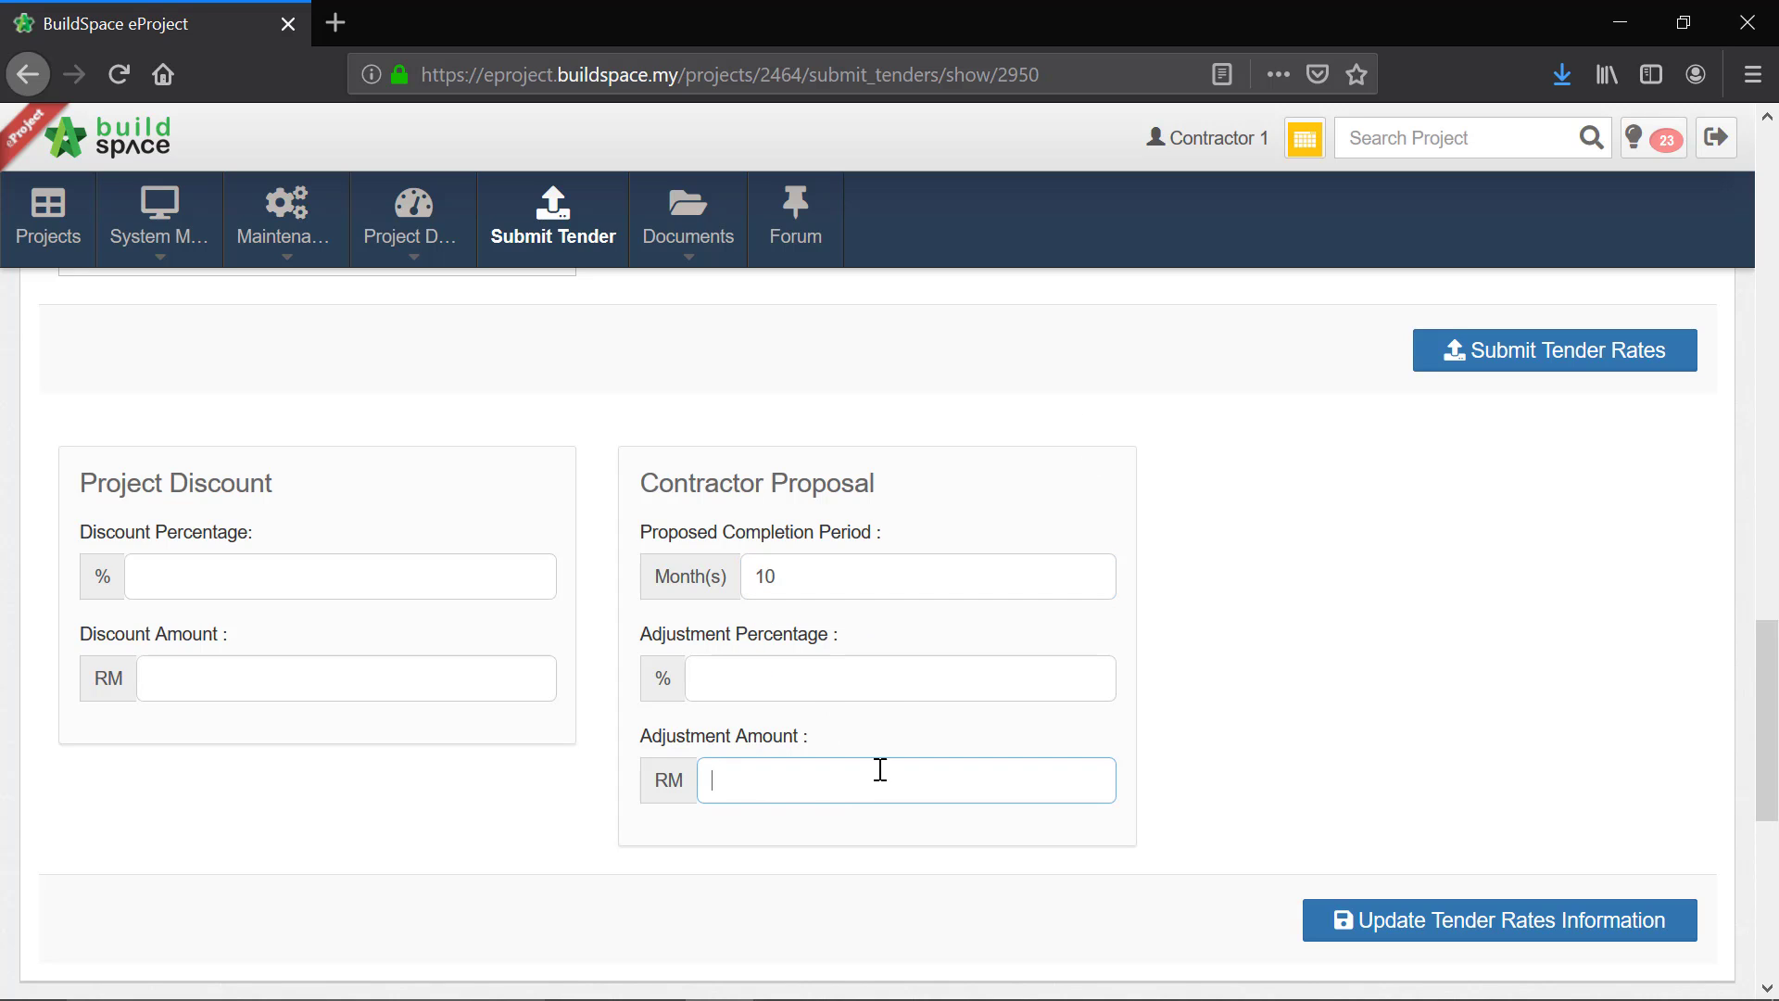
{"action": "left_click", "coordinate": [724, 668]}
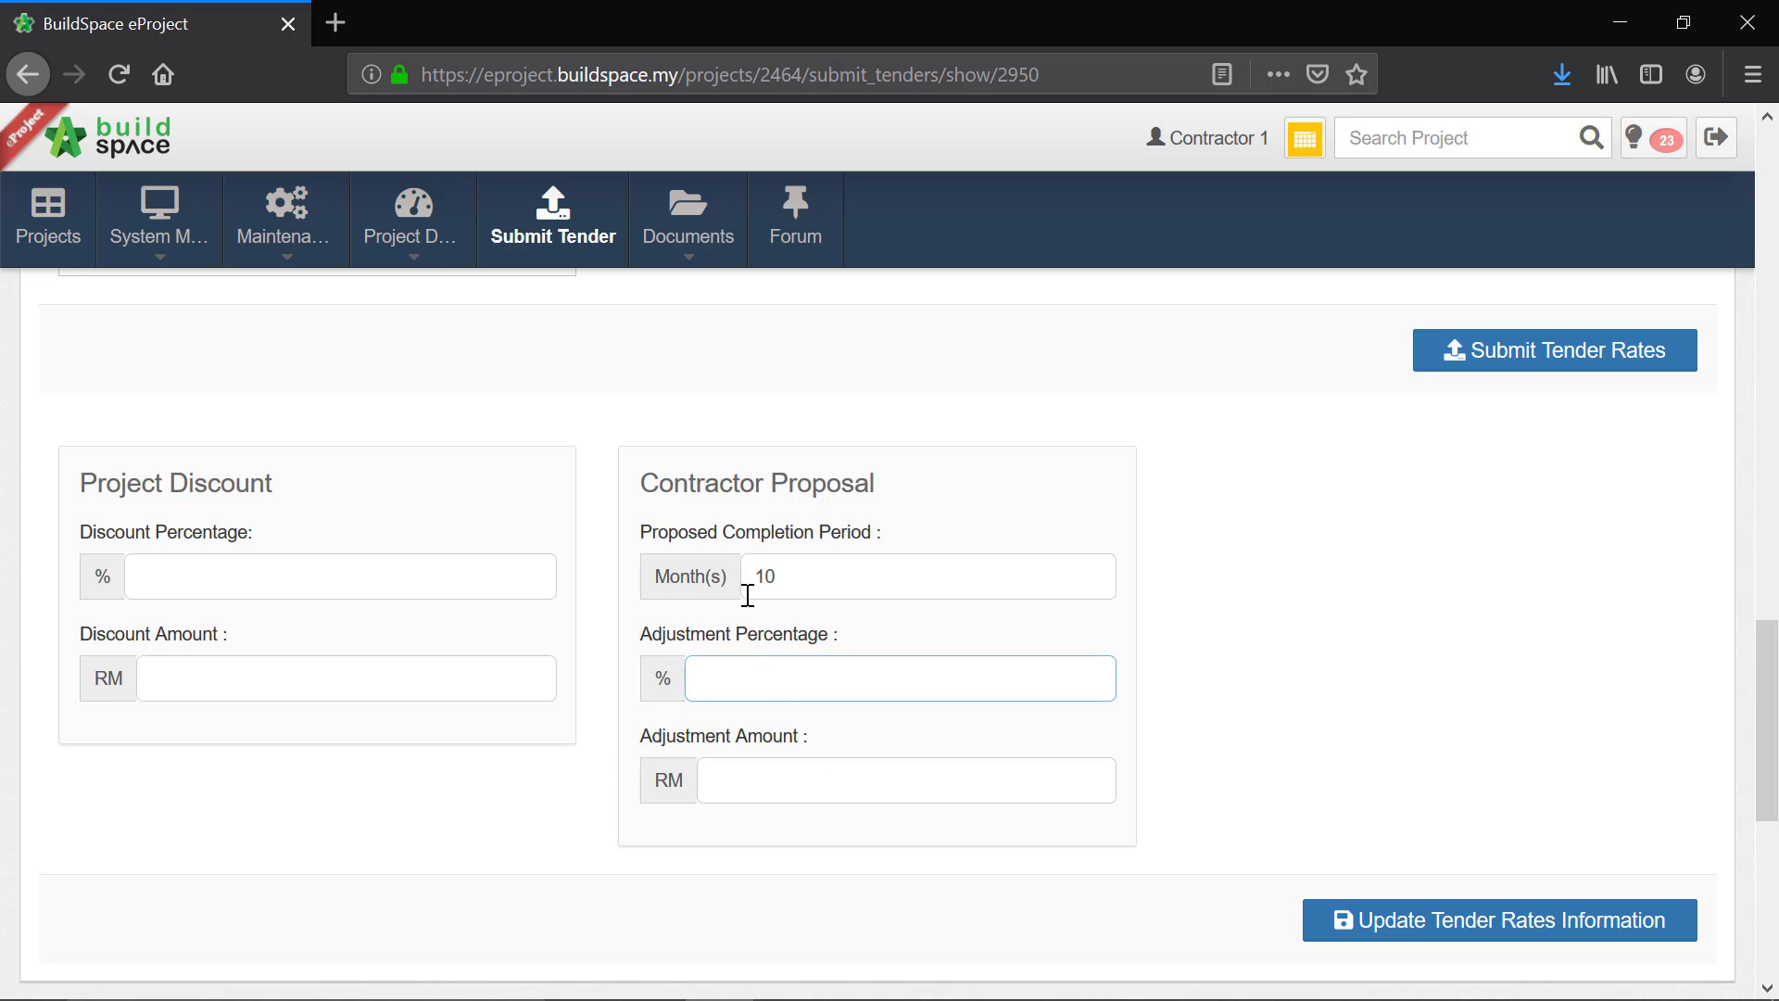
{"action": "type", "text": "10"}
{"action": "key", "text": "Return"}
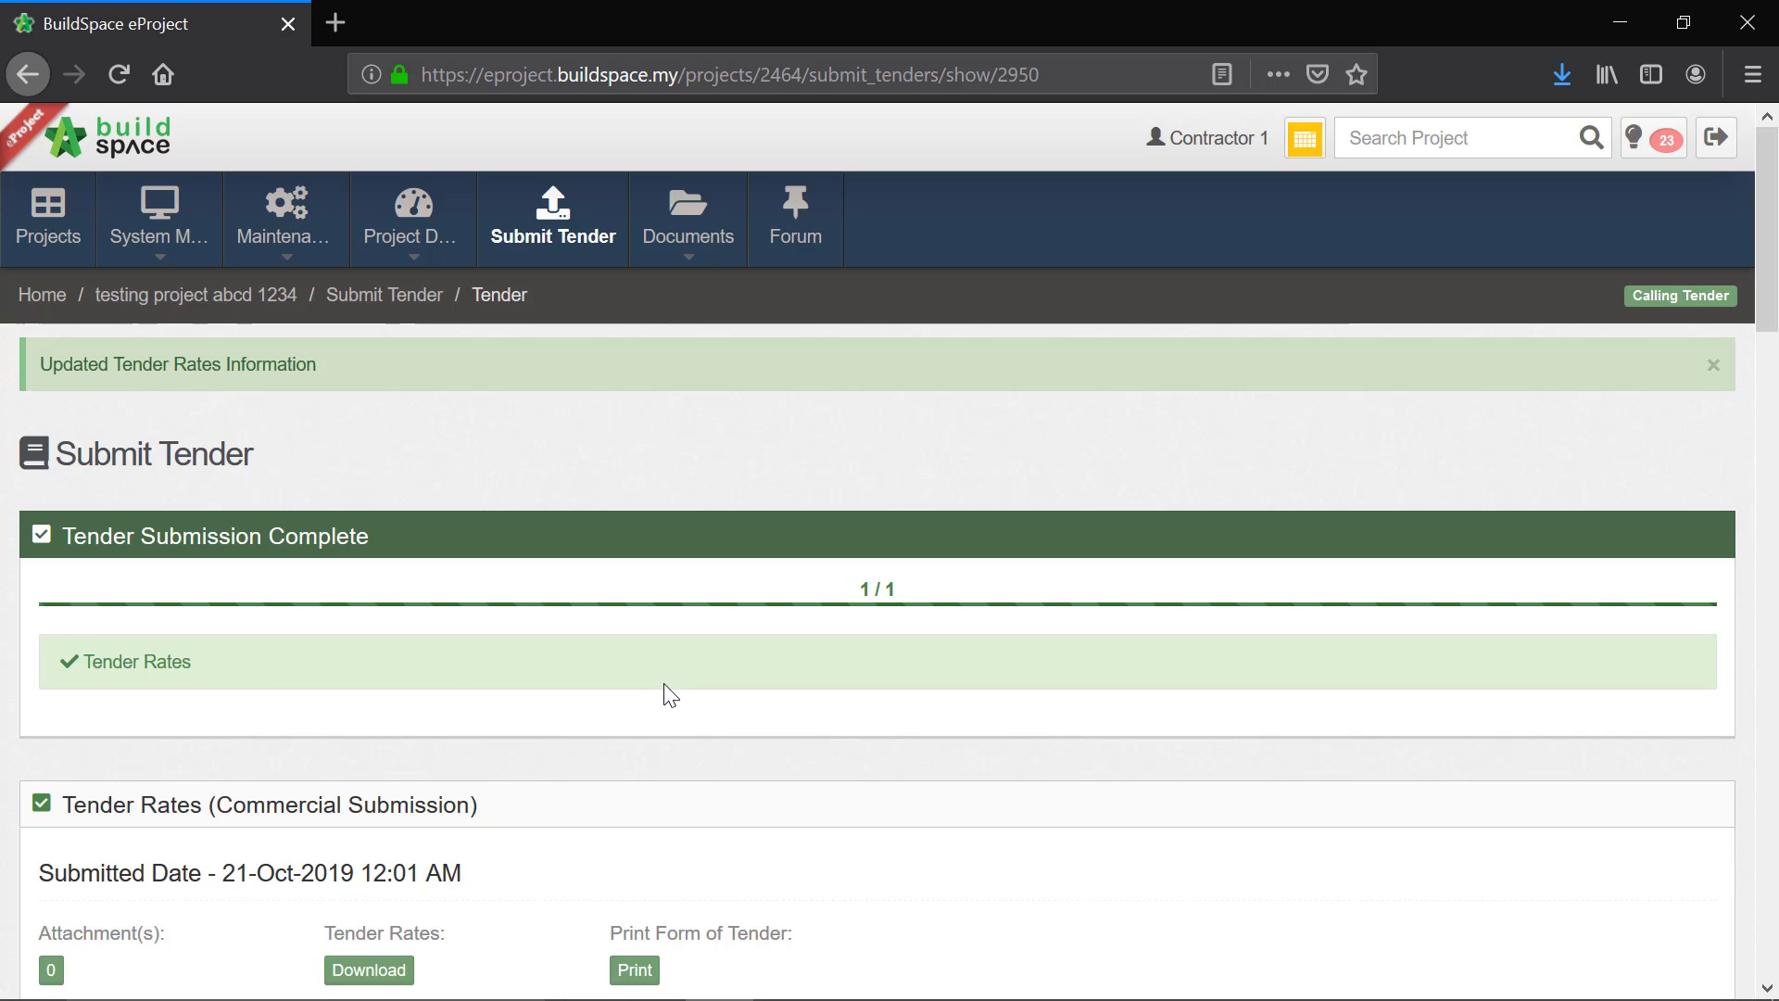
Step: Review the updated tender alternatives, then view the printable Form of Tender down to its list of addenda and close it
{"action": "scroll", "coordinate": [670, 695], "scroll_direction": "down", "scroll_amount": 5}
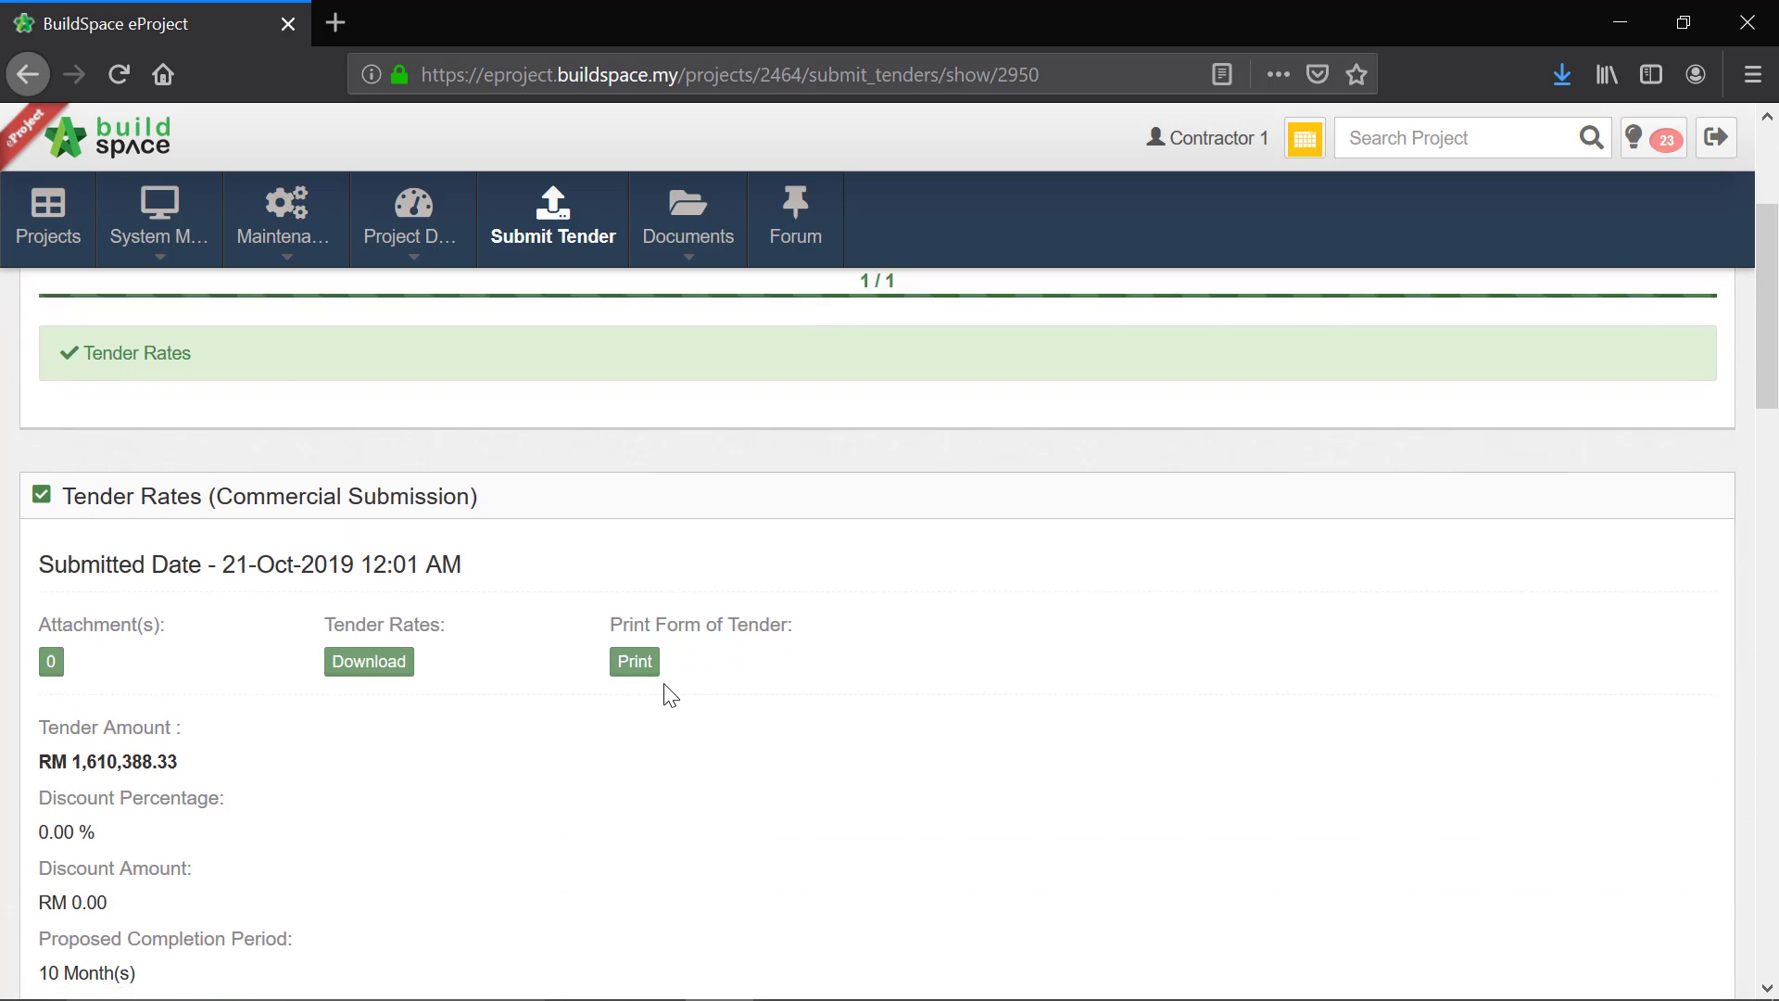
{"action": "scroll", "coordinate": [670, 695], "scroll_direction": "down", "scroll_amount": 5}
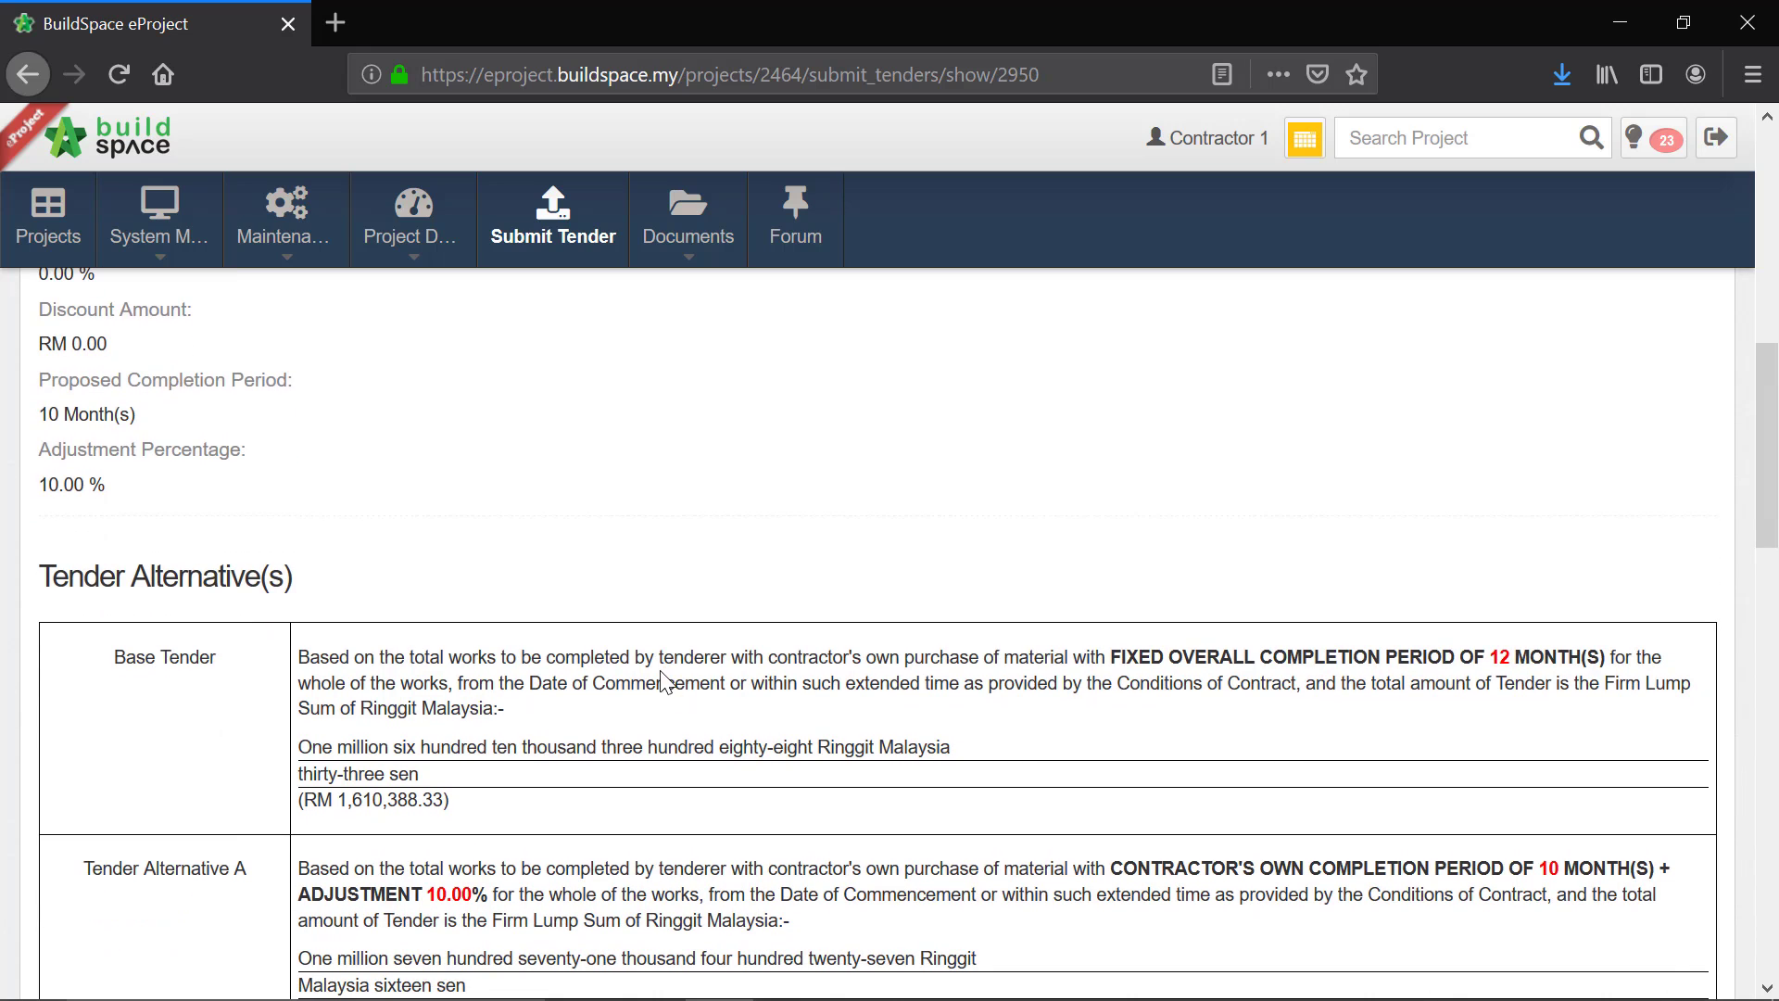
{"action": "scroll", "coordinate": [581, 712], "scroll_direction": "down", "scroll_amount": 2}
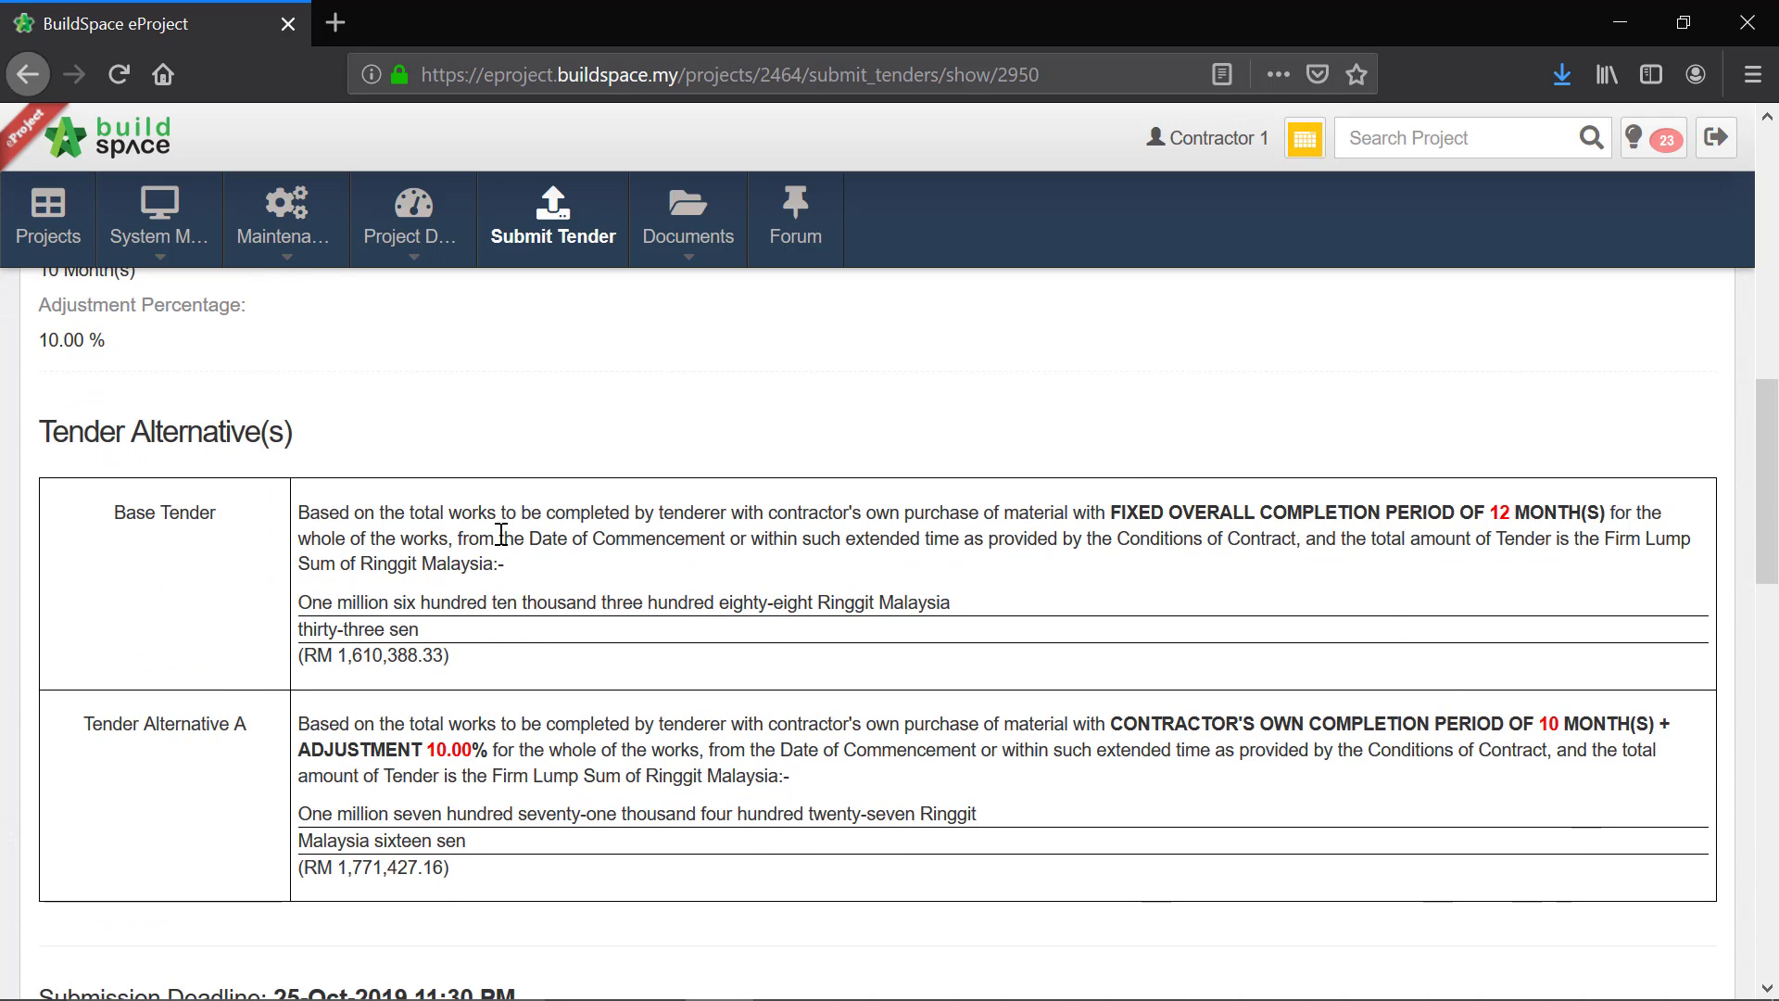
{"action": "scroll", "coordinate": [501, 534], "scroll_direction": "up", "scroll_amount": 10}
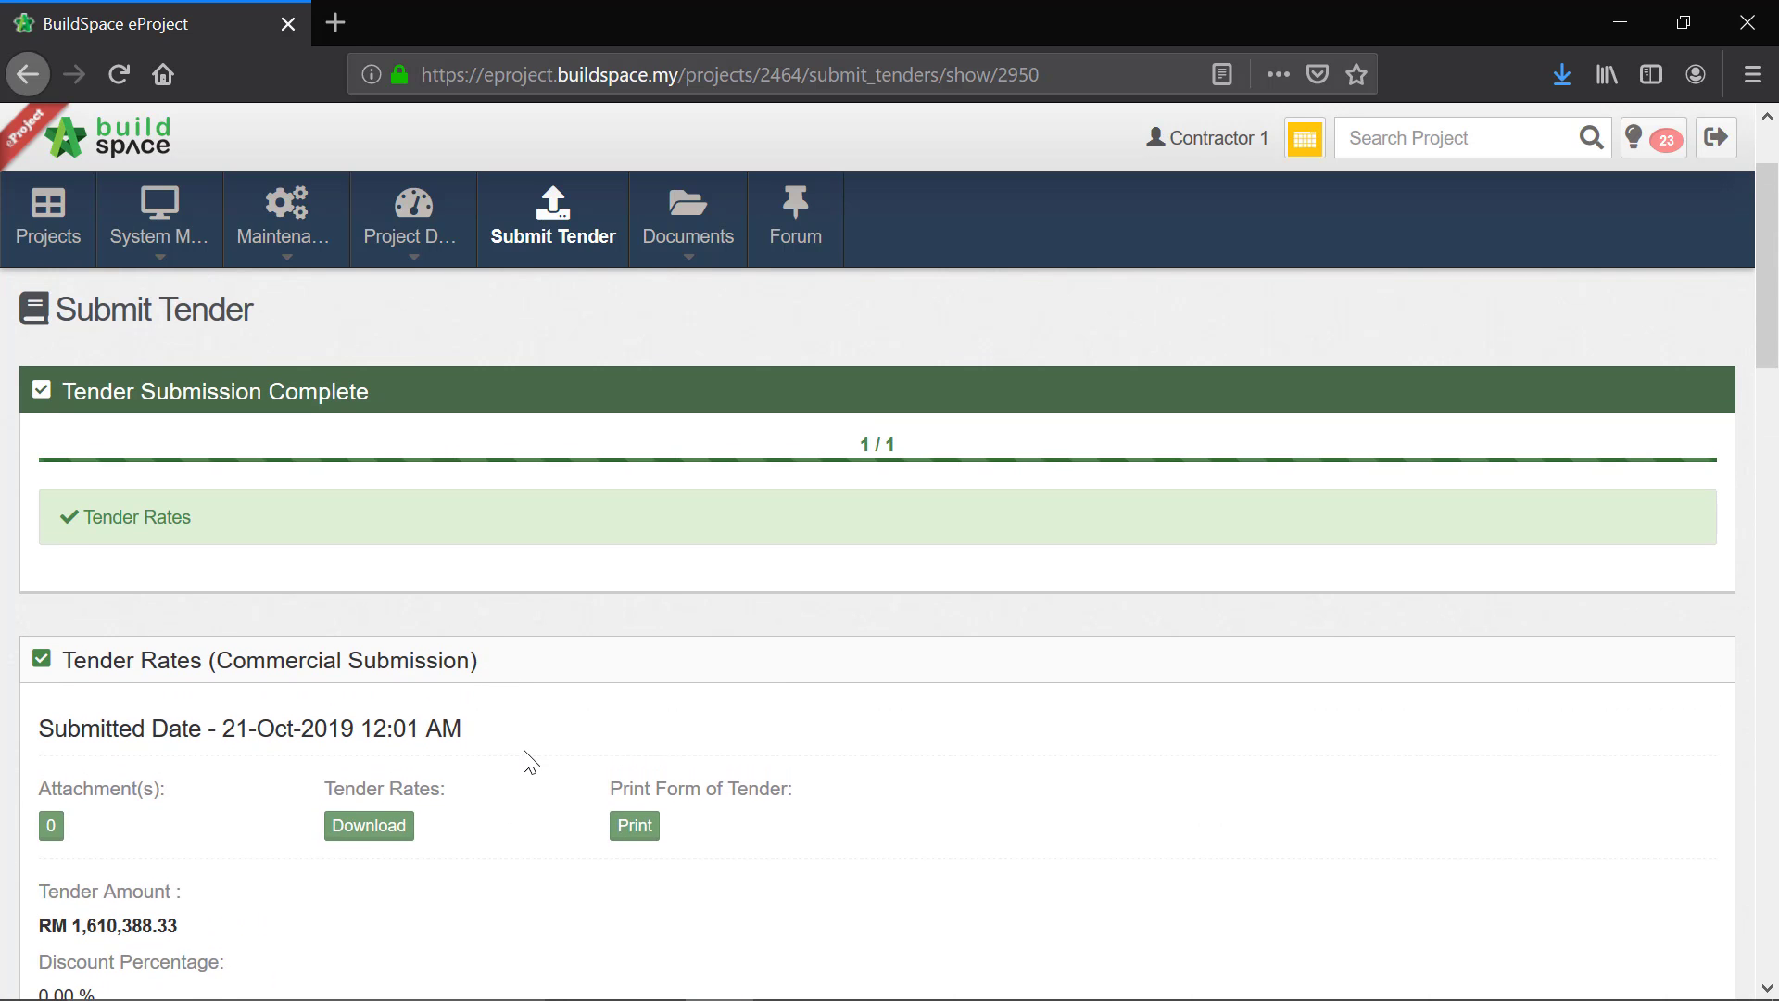
{"action": "left_click", "coordinate": [642, 832]}
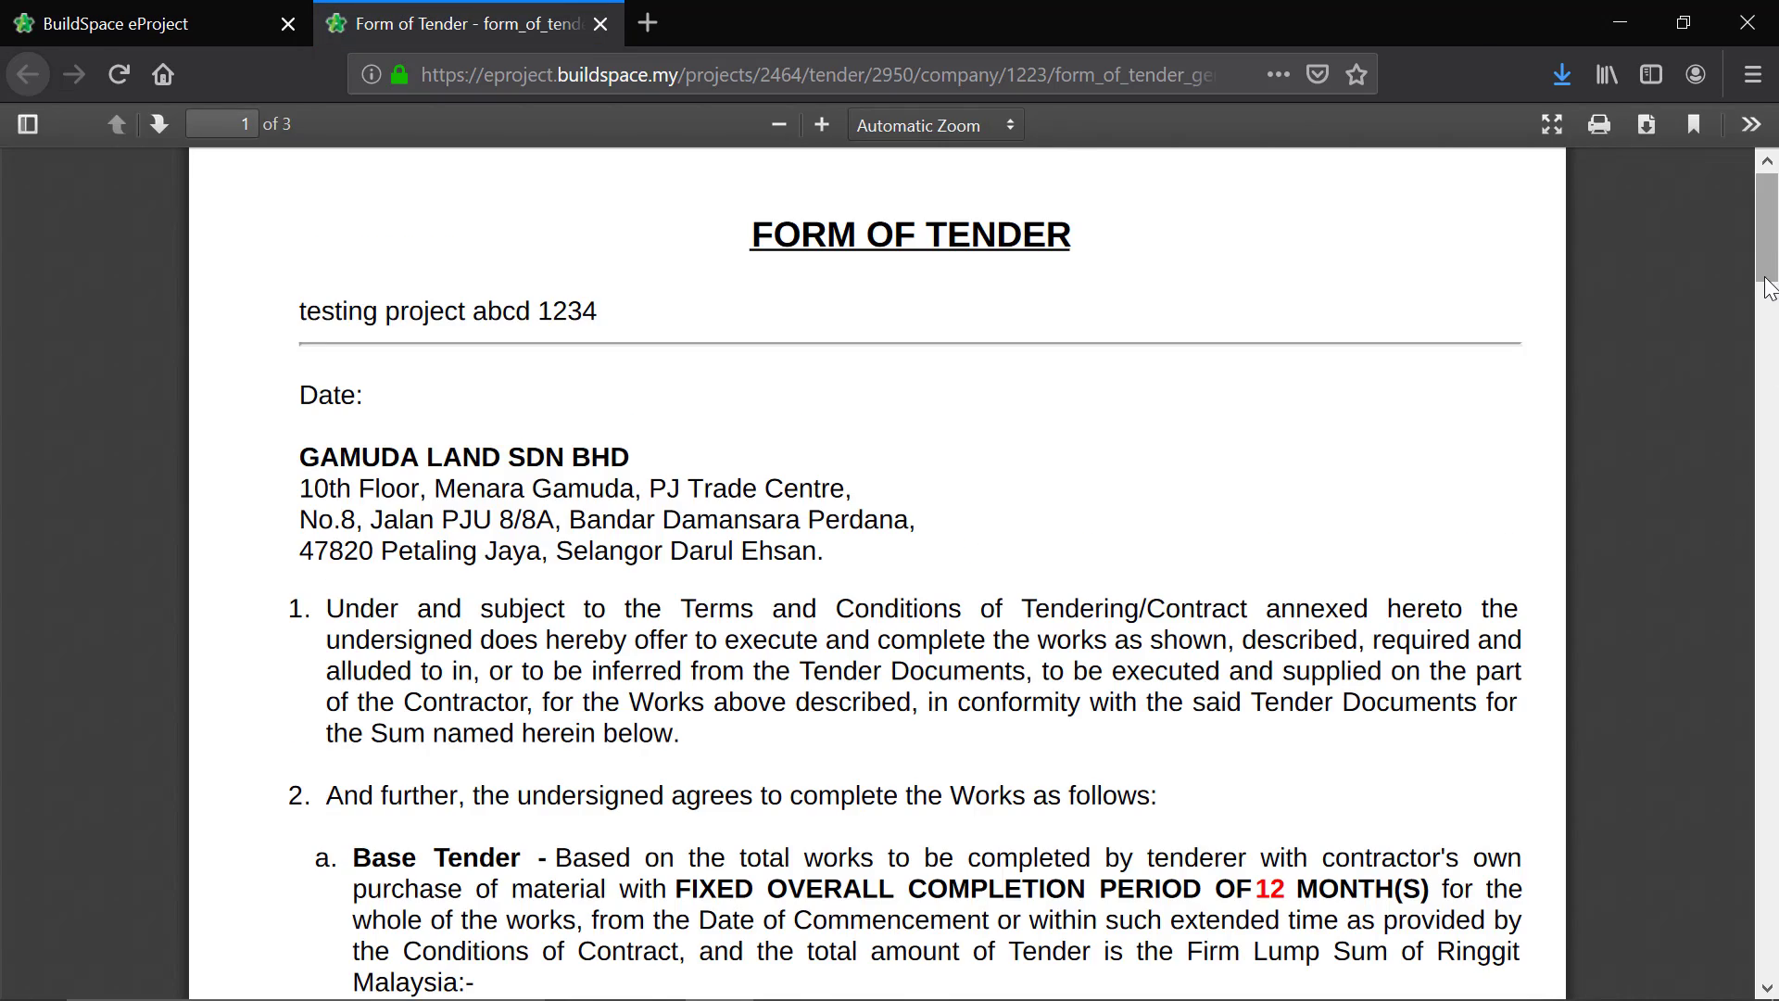
{"action": "left_click_drag", "start_coordinate": [1768, 288], "coordinate": [1776, 575]}
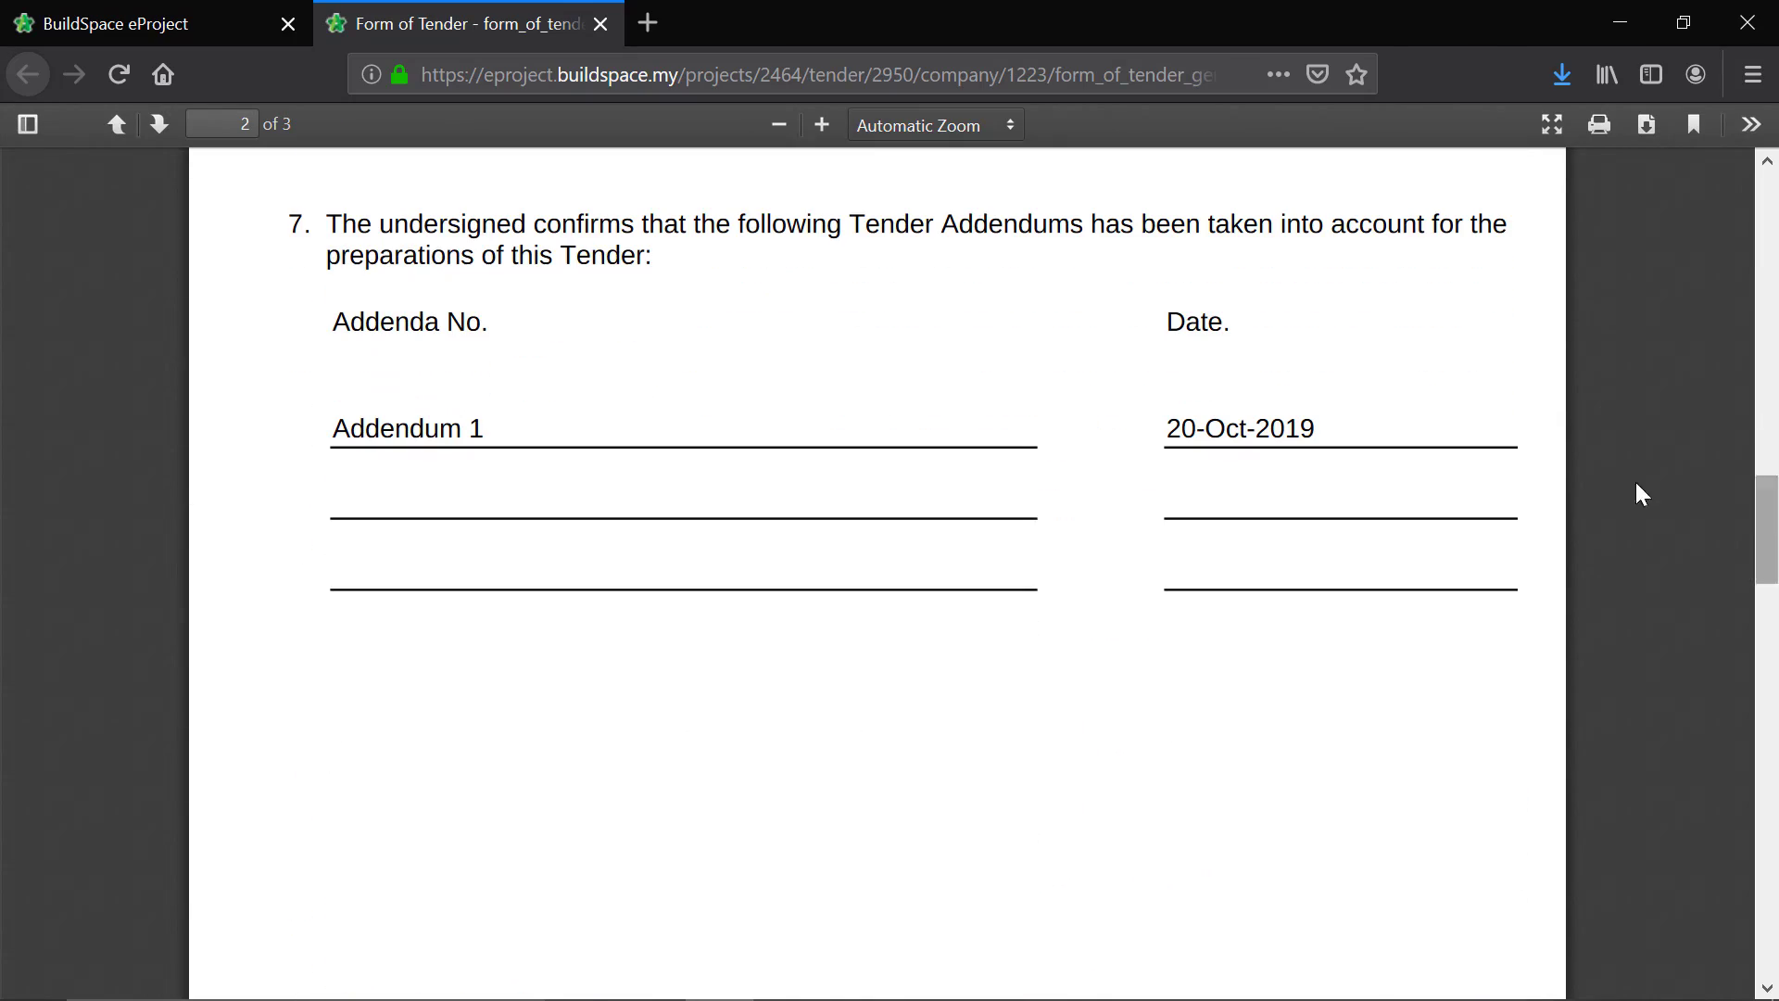
{"action": "left_click", "coordinate": [600, 23]}
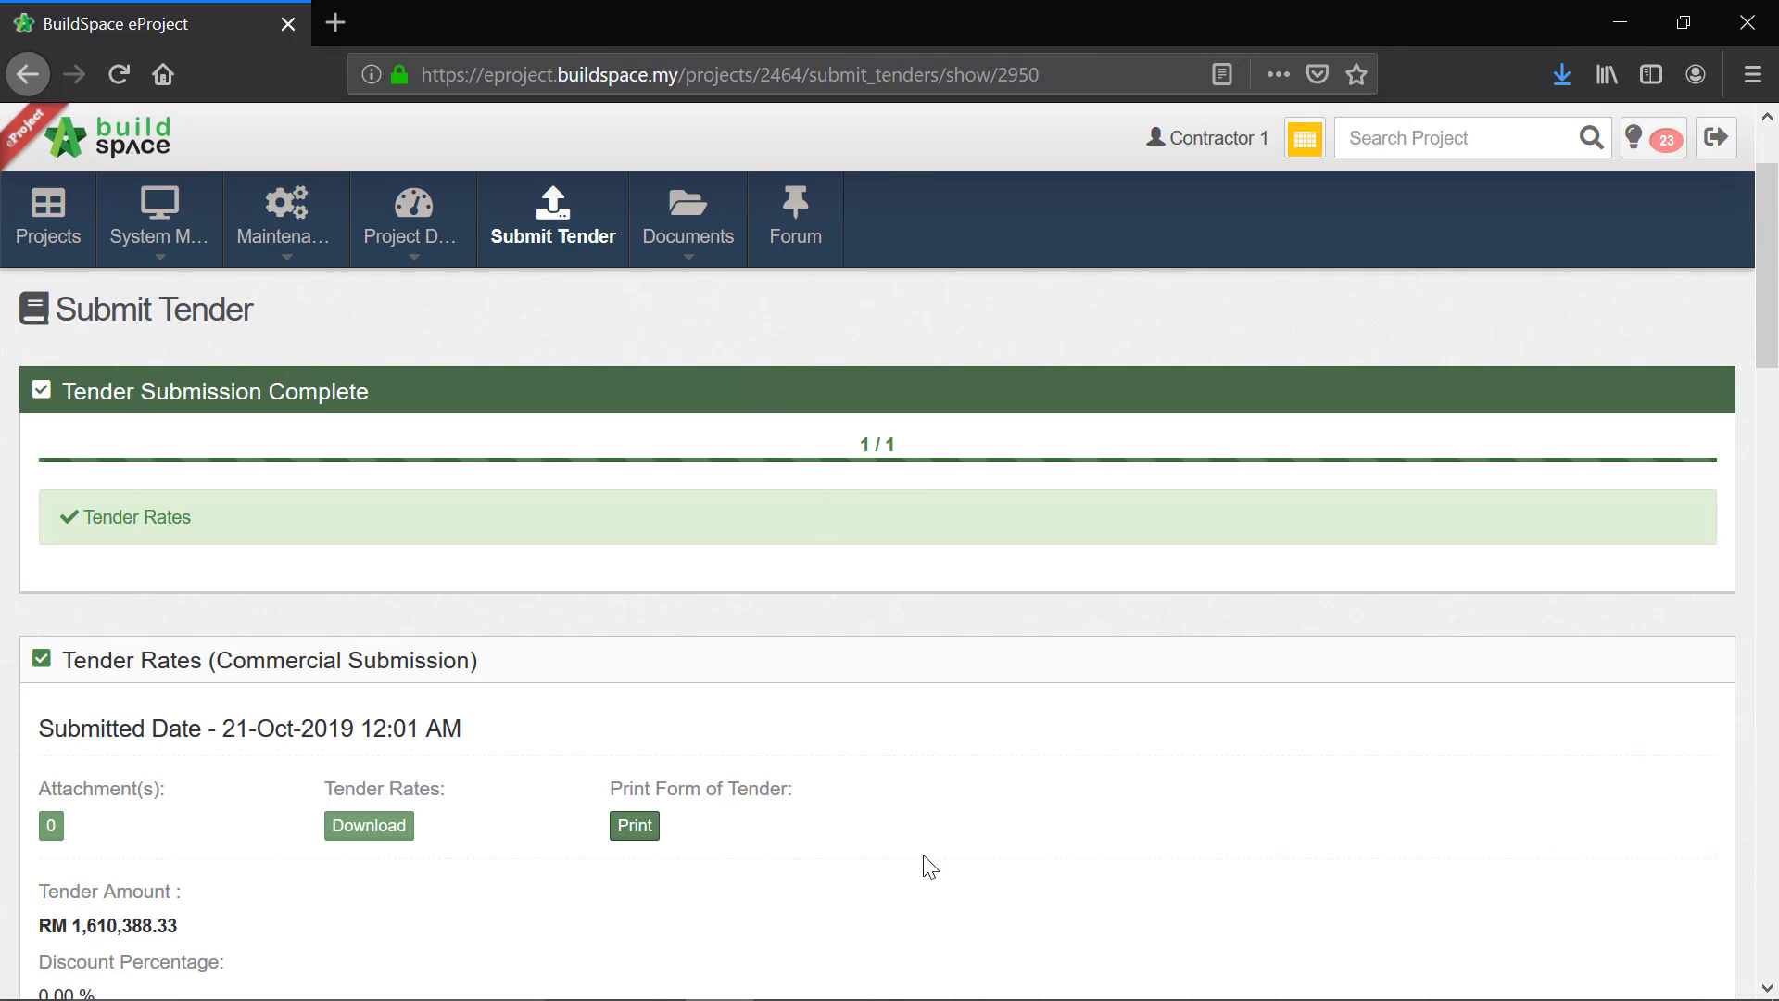
Step: Add Drawing 1, Drawing 2 and Drawing 3 from the PDF files folder in Sample Drawings to the tender attachments
{"action": "scroll", "coordinate": [927, 843], "scroll_direction": "down", "scroll_amount": 10}
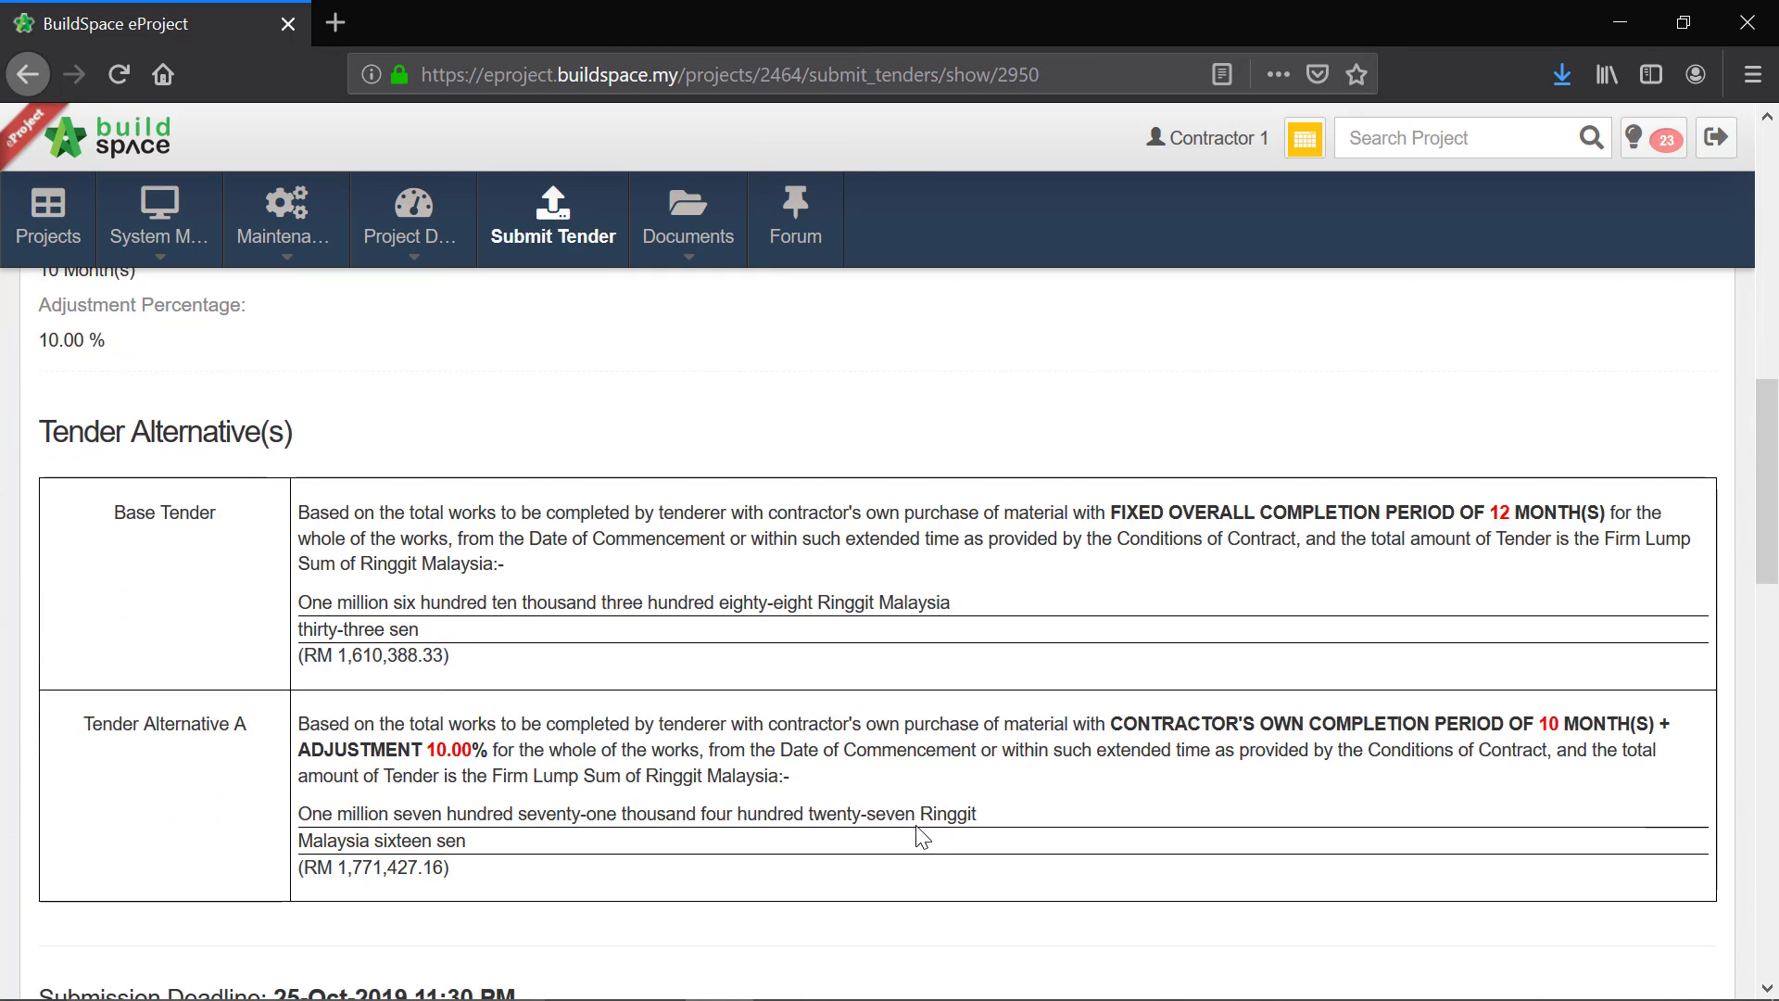
{"action": "scroll", "coordinate": [918, 825], "scroll_direction": "down", "scroll_amount": 6}
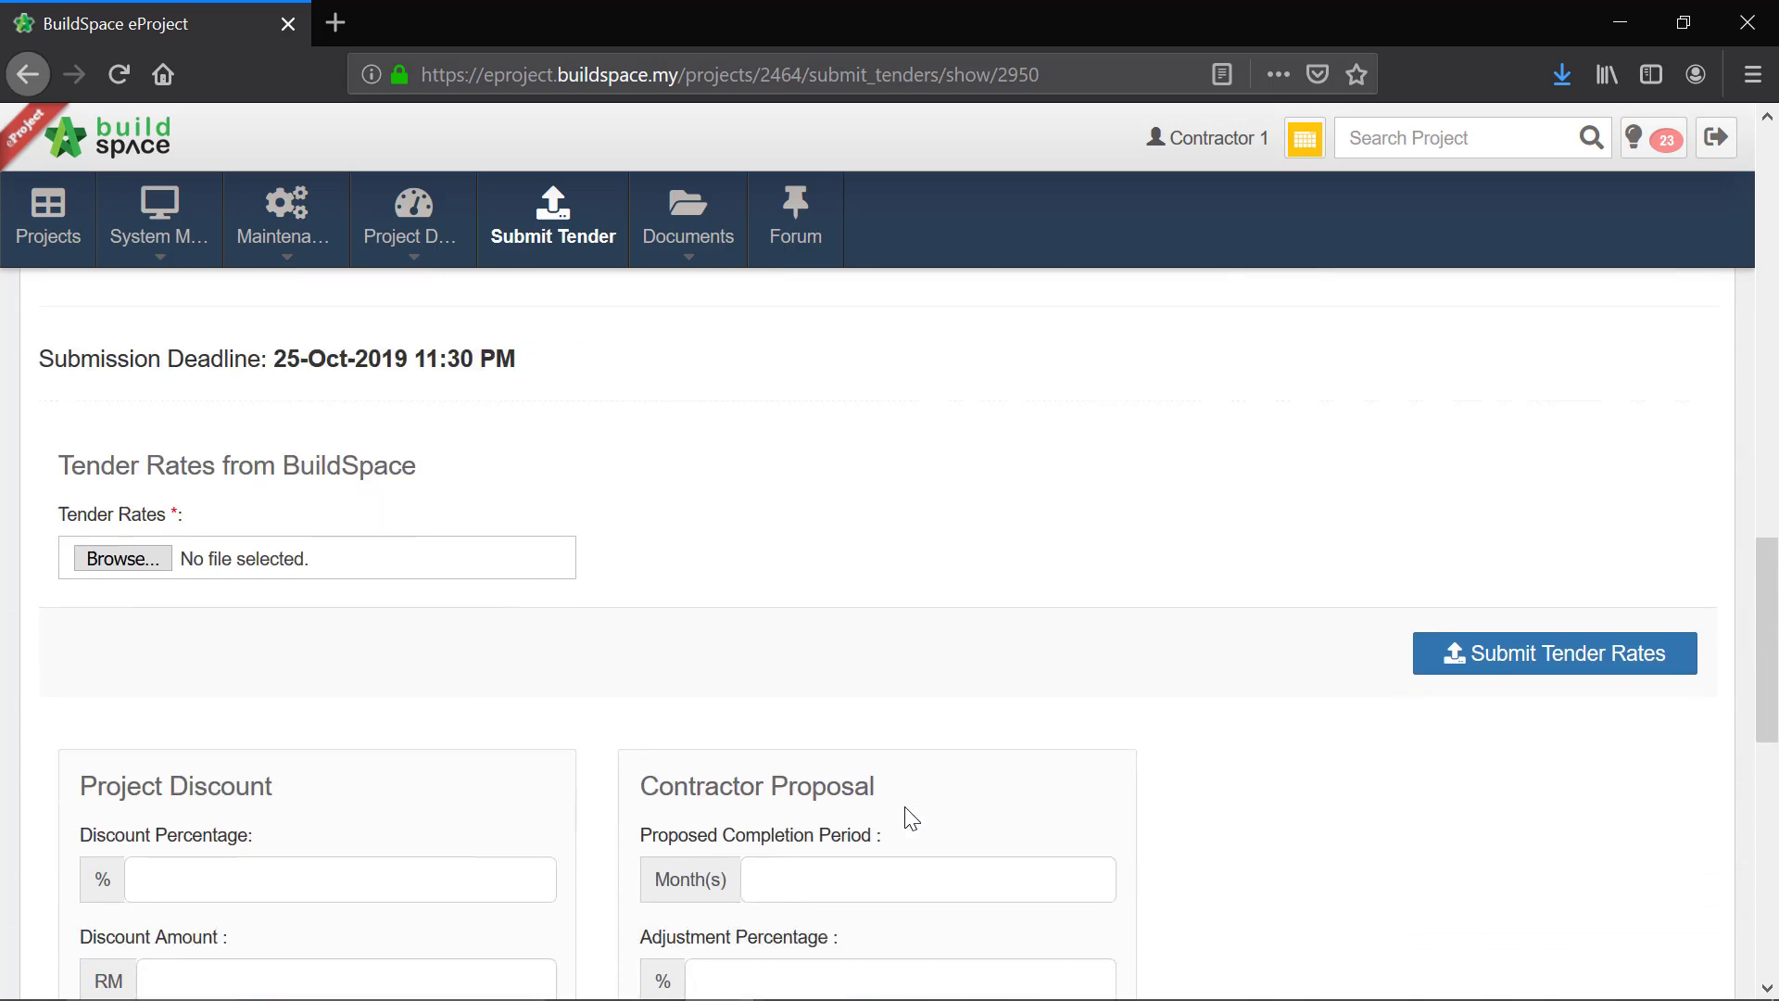
{"action": "scroll", "coordinate": [911, 802], "scroll_direction": "down", "scroll_amount": 9}
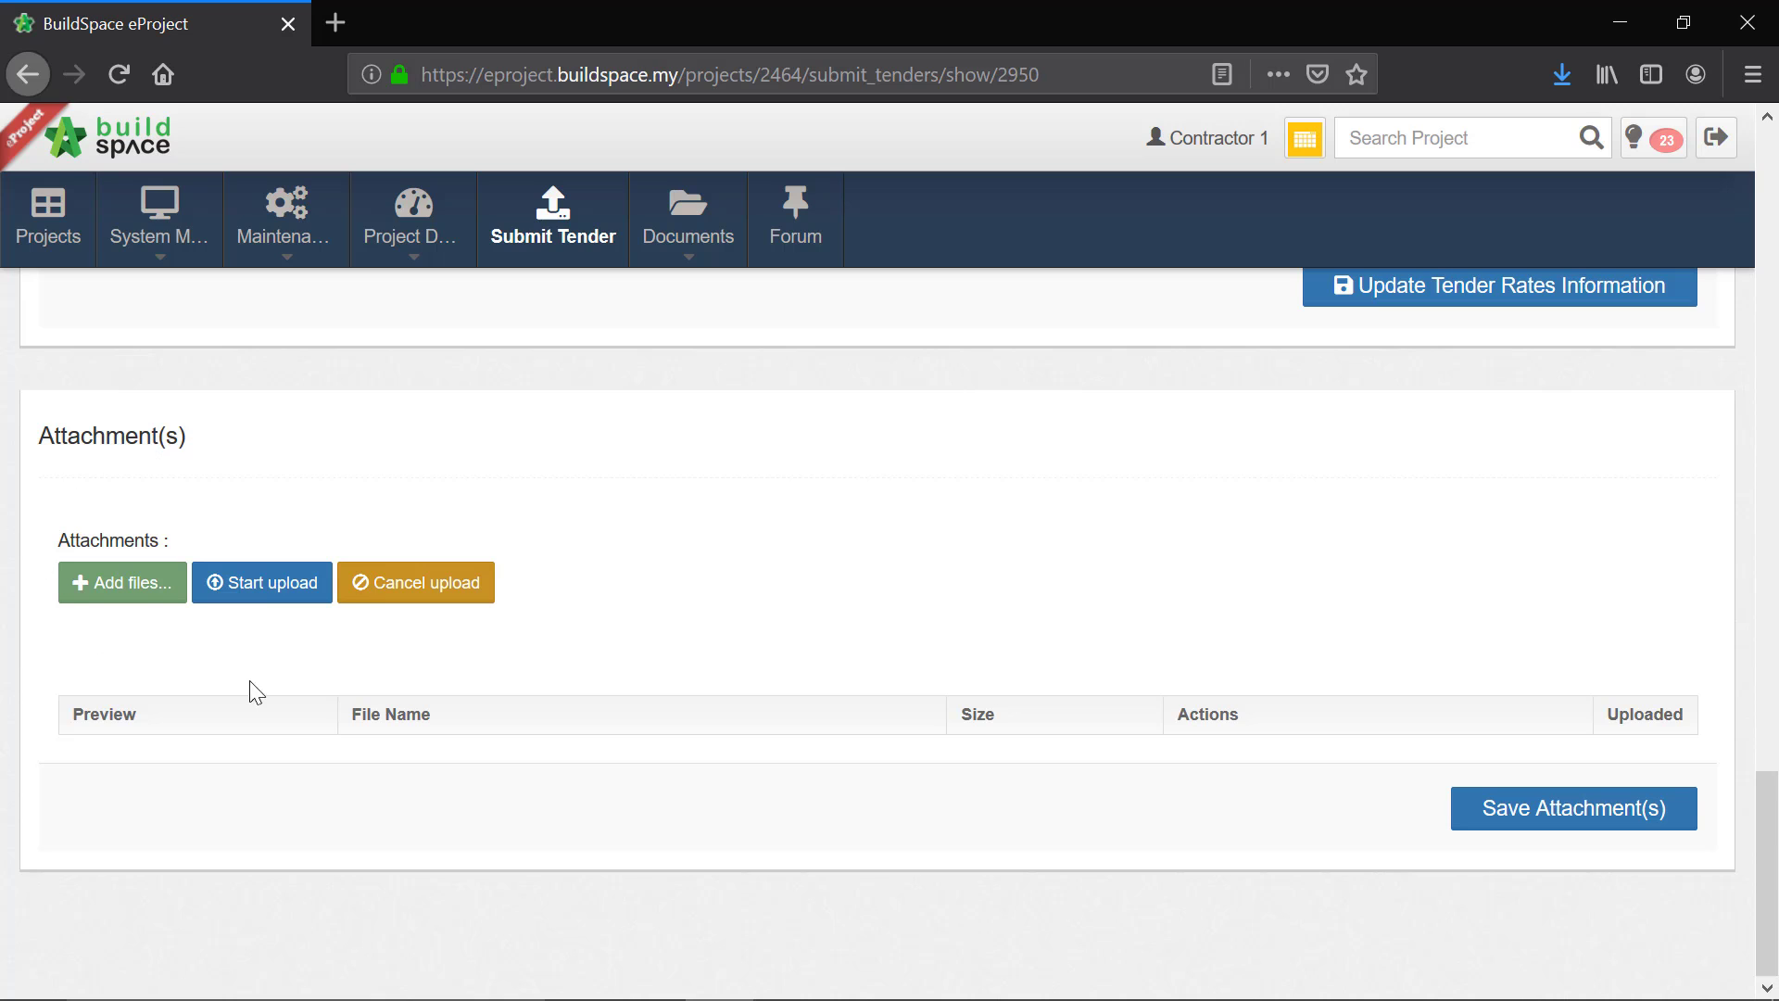
{"action": "left_click", "coordinate": [146, 594]}
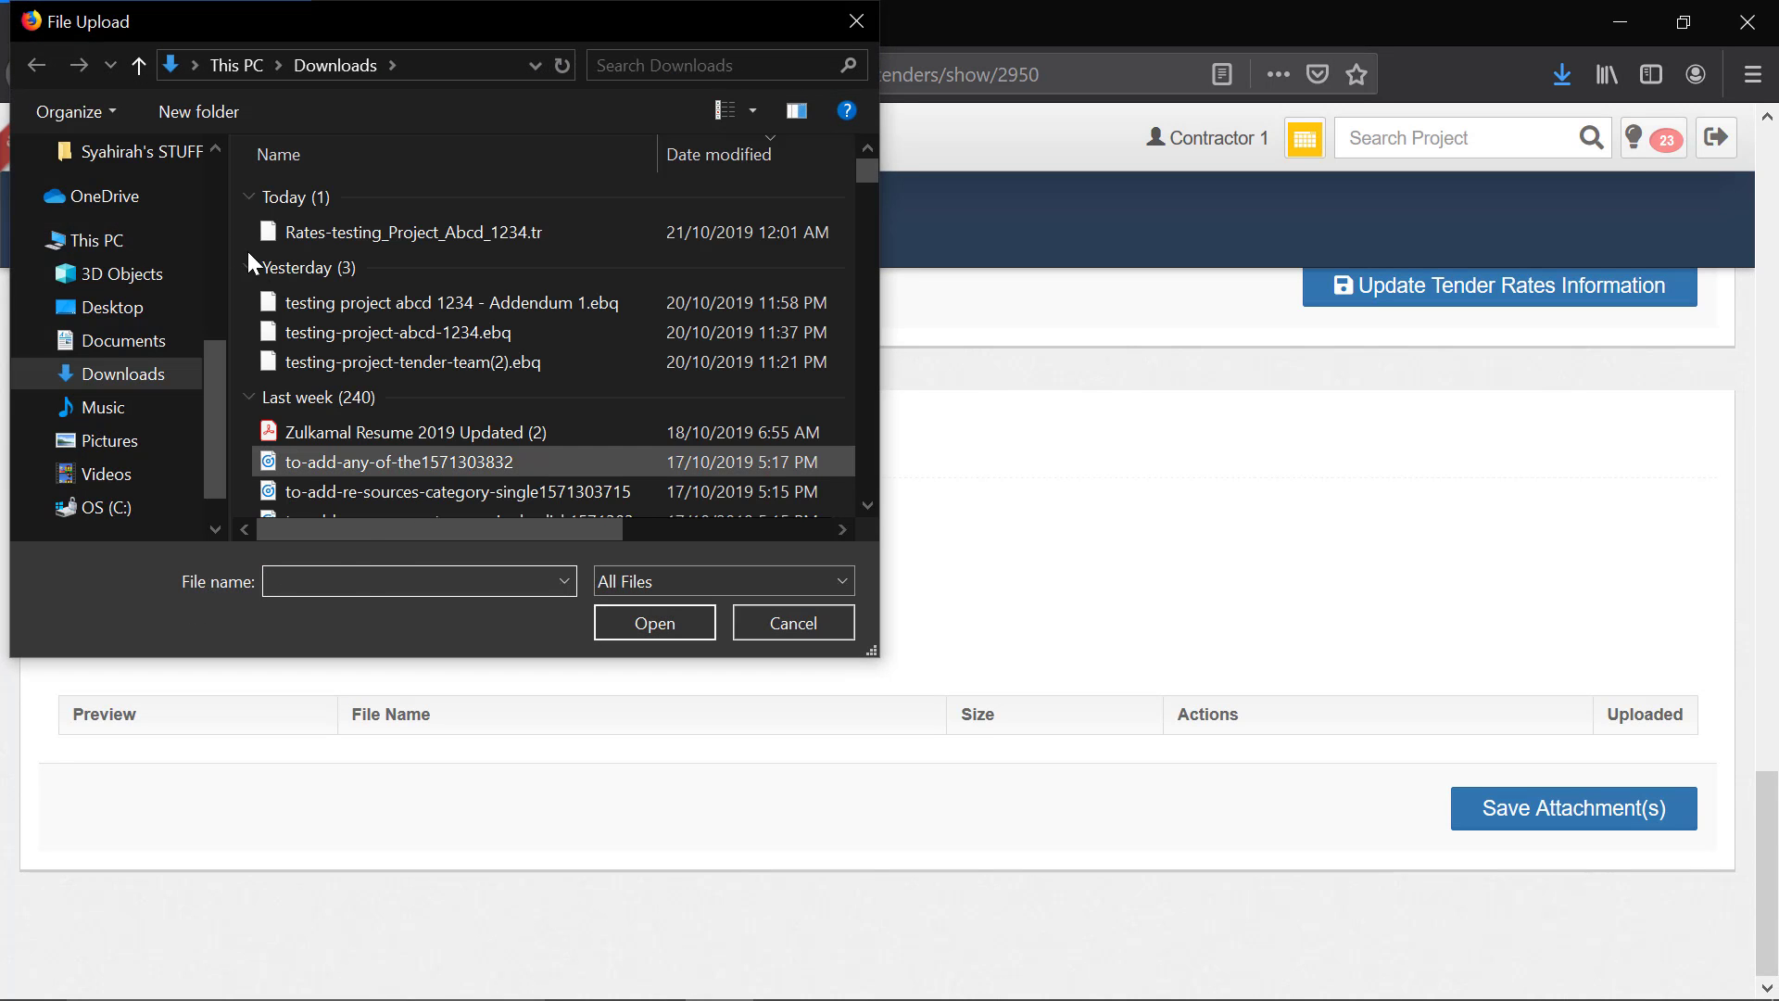
{"action": "scroll", "coordinate": [115, 311], "scroll_direction": "up", "scroll_amount": 3}
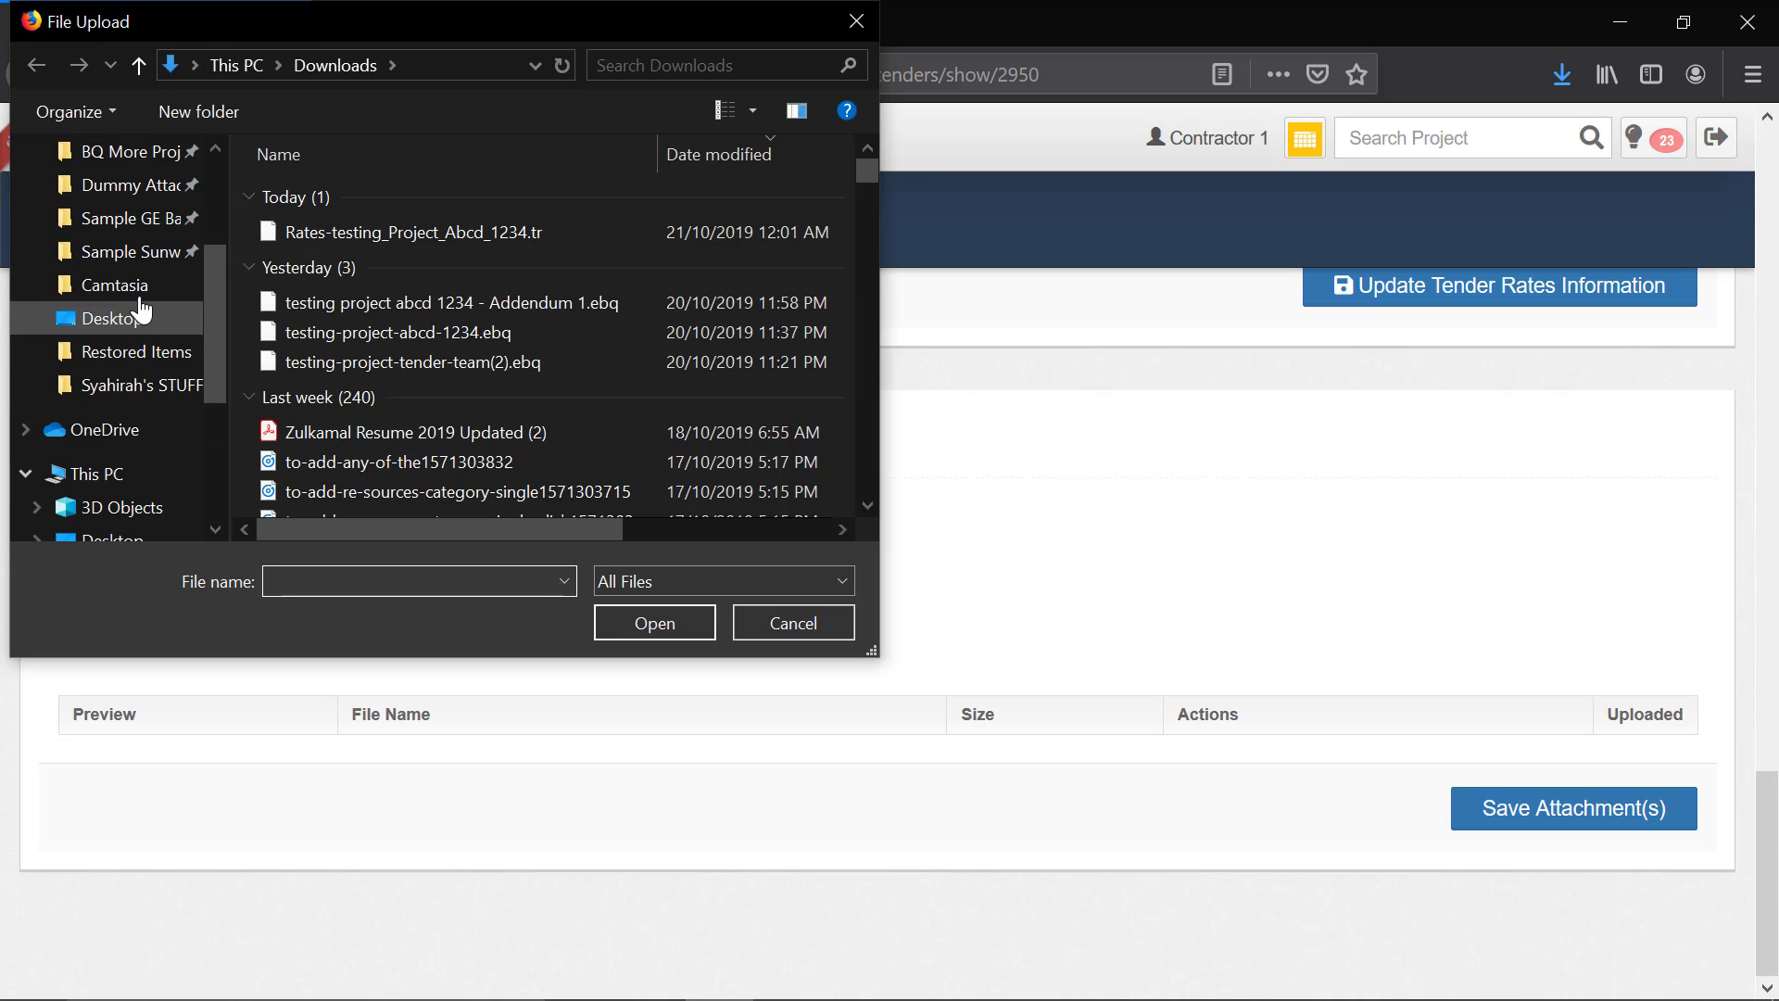
{"action": "scroll", "coordinate": [139, 306], "scroll_direction": "up", "scroll_amount": 3}
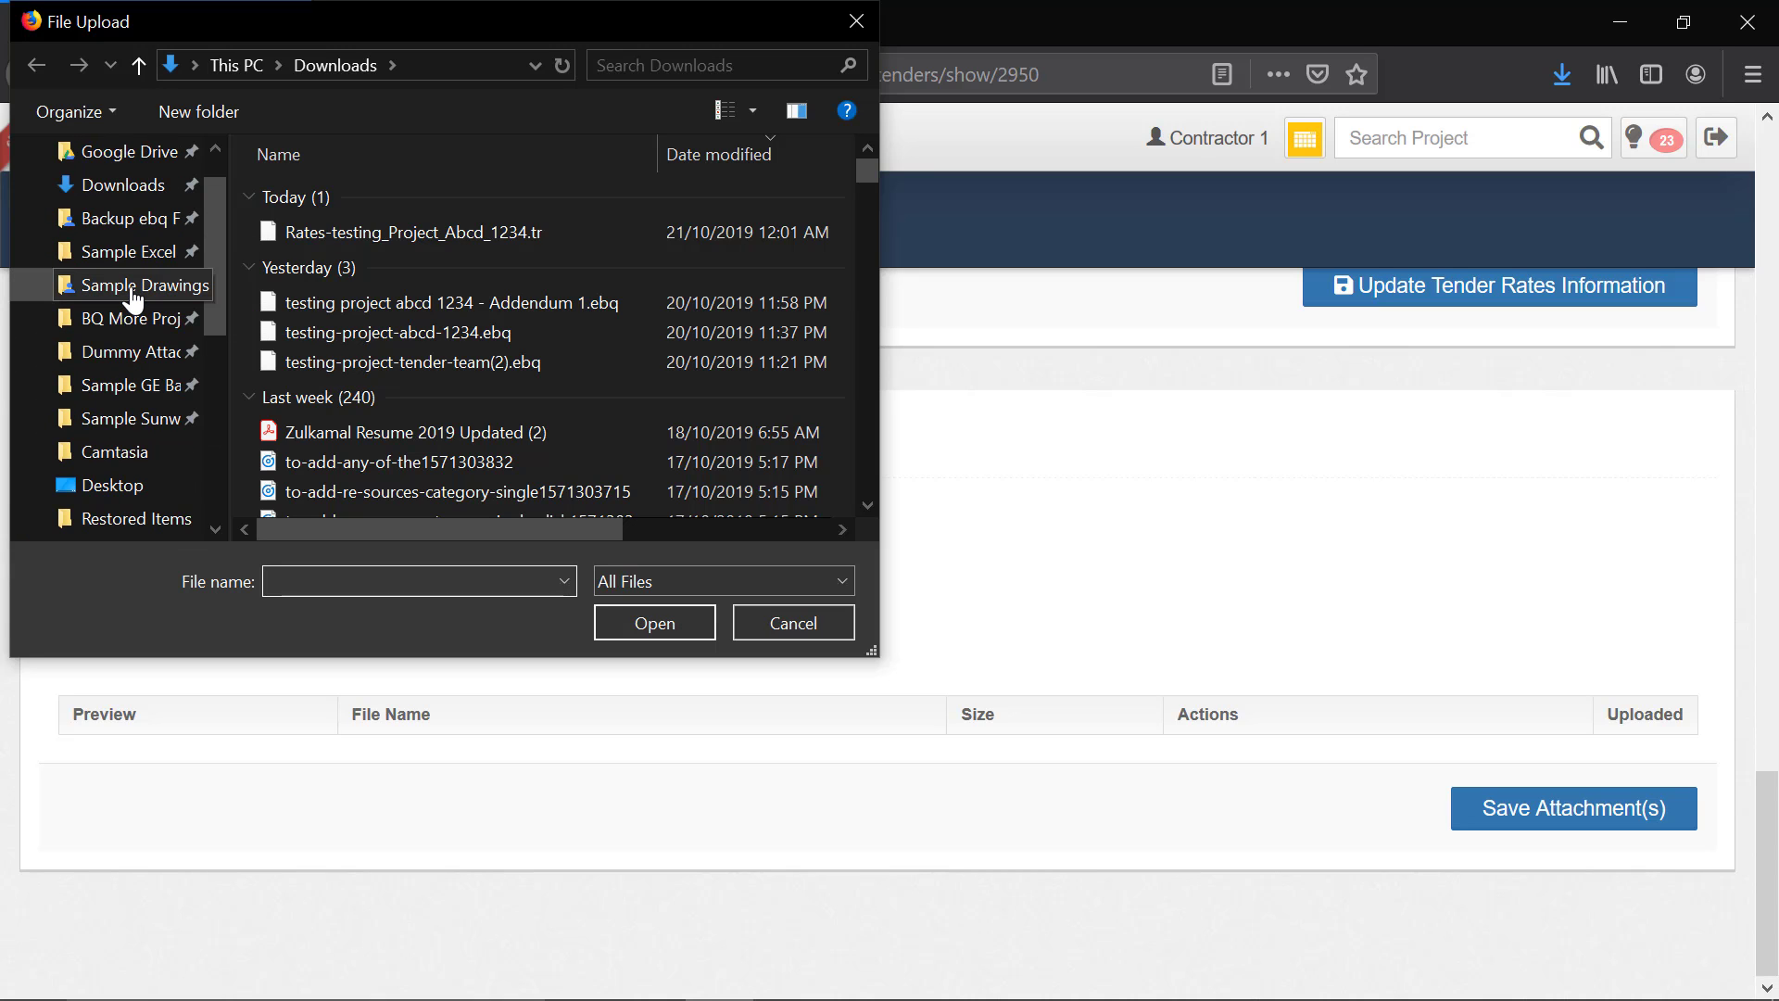
{"action": "left_click", "coordinate": [133, 295]}
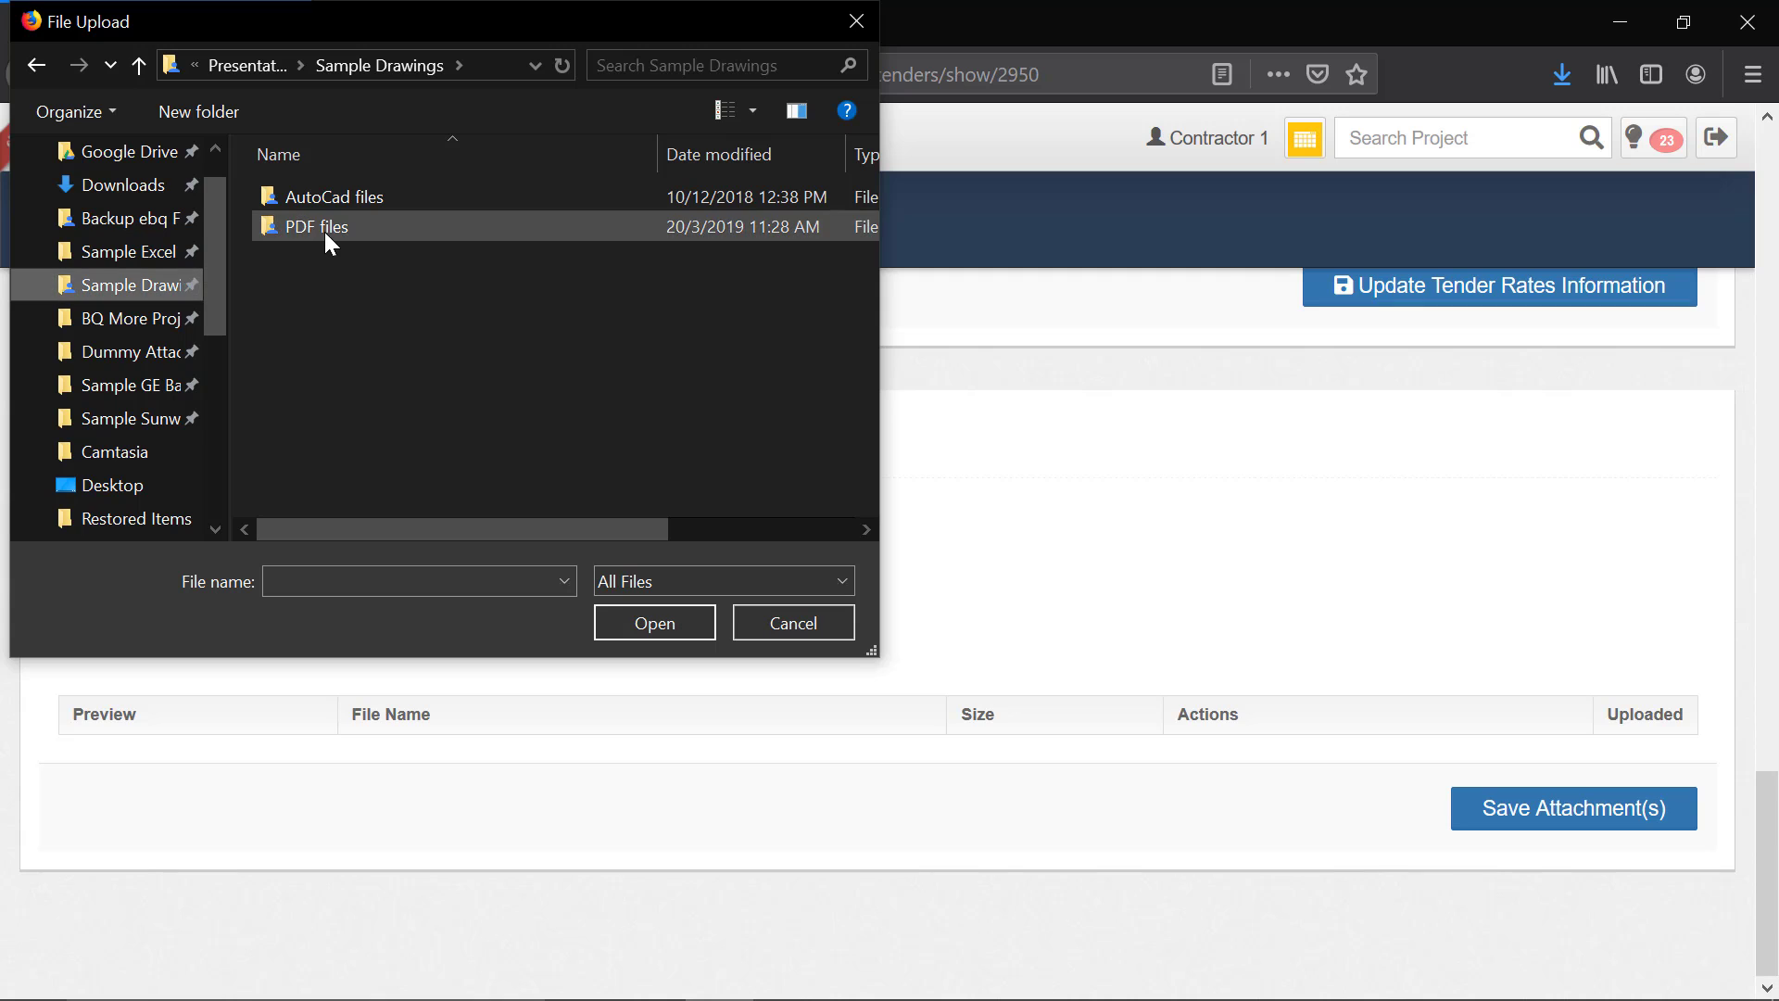
{"action": "double_click", "coordinate": [322, 234]}
{"action": "left_click", "coordinate": [336, 200]}
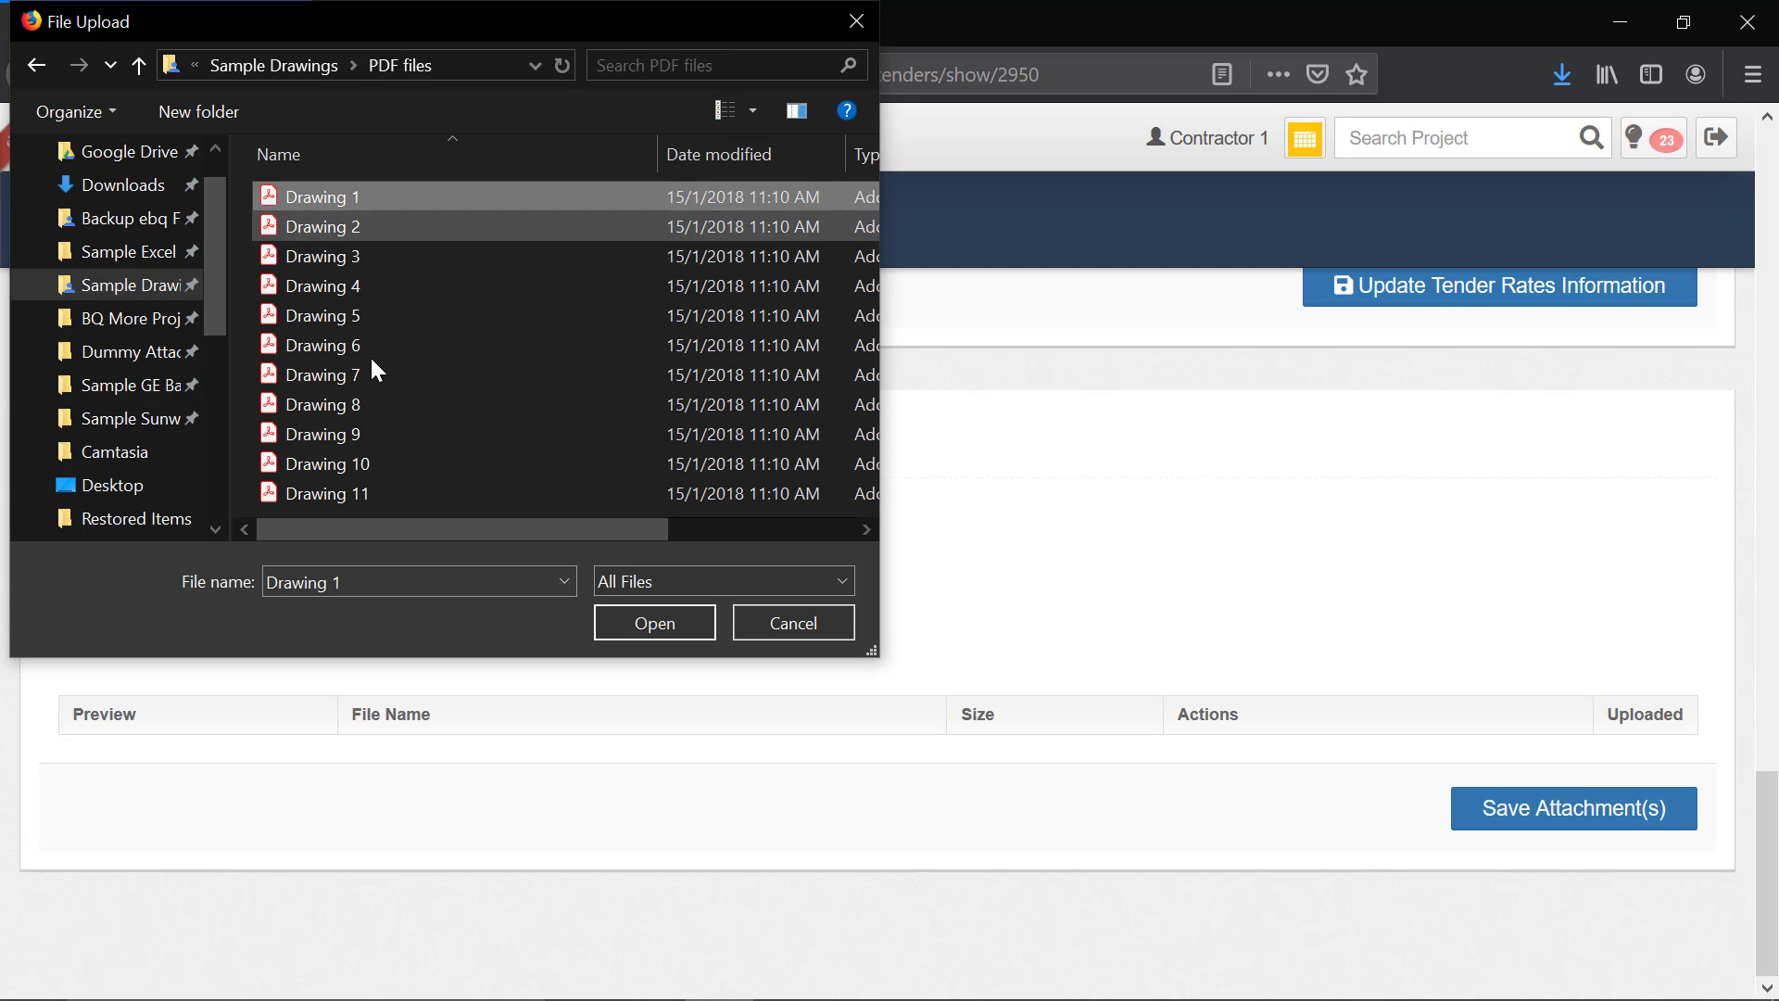
{"action": "left_click", "coordinate": [379, 258], "text": "shift"}
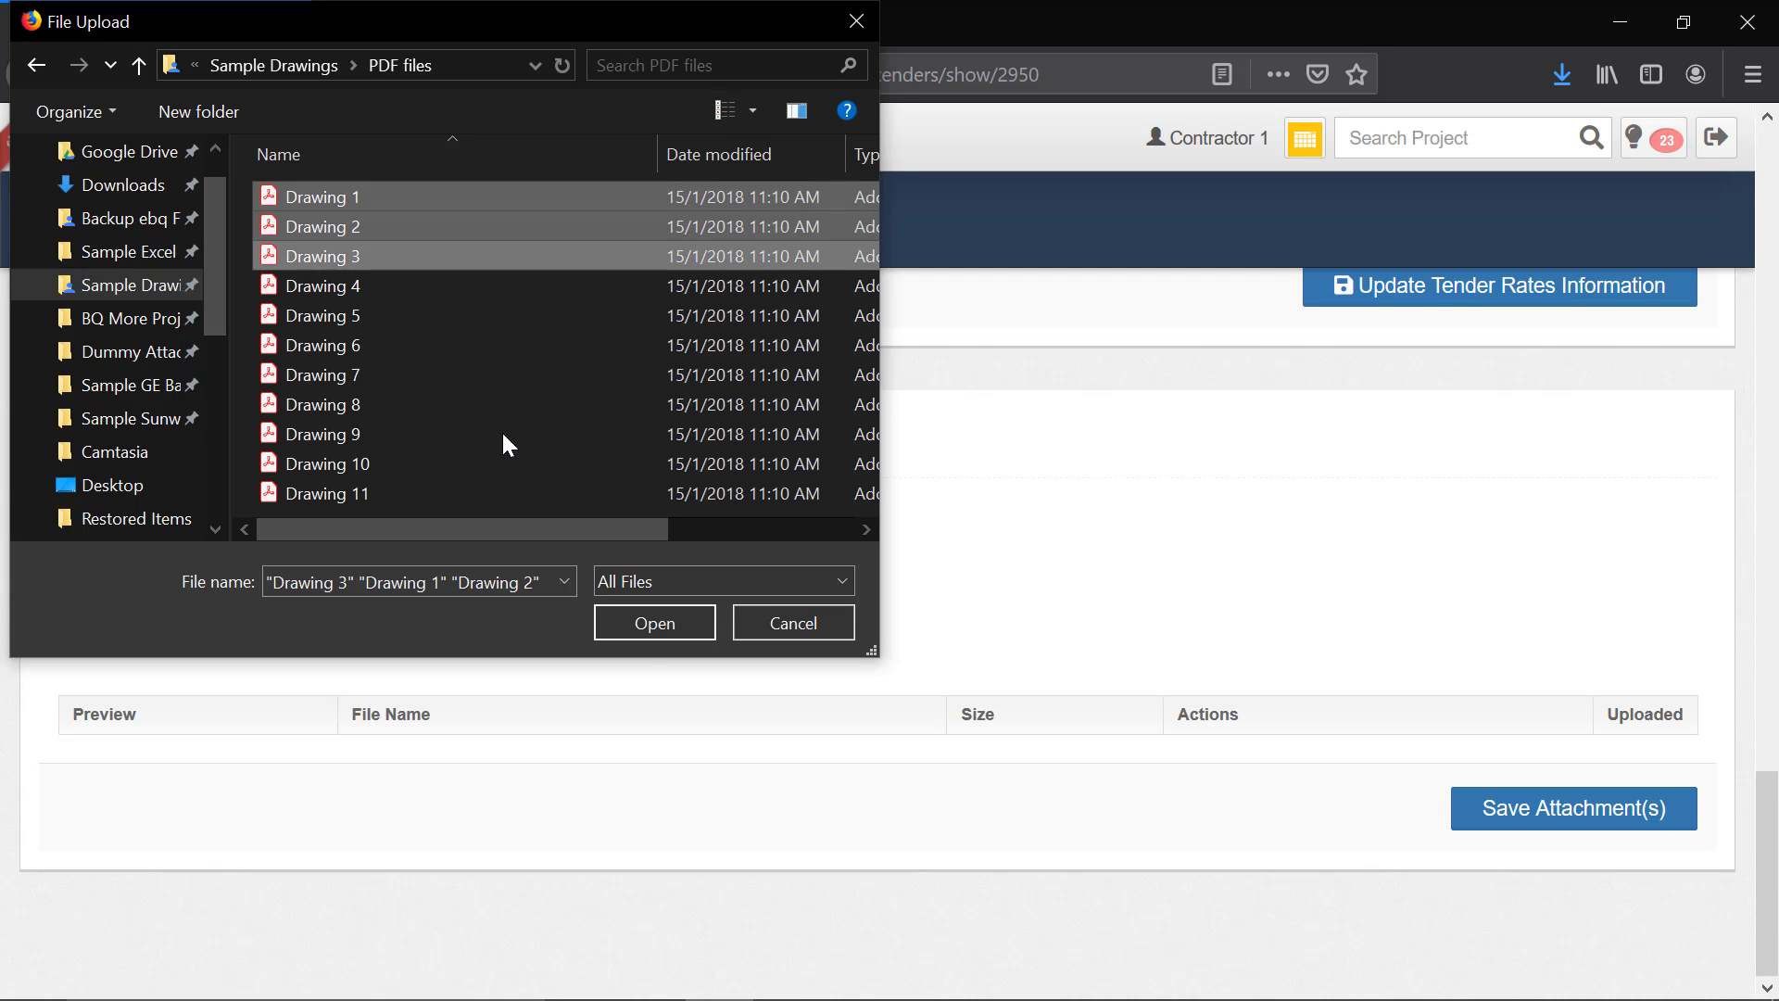
{"action": "left_click", "coordinate": [650, 625]}
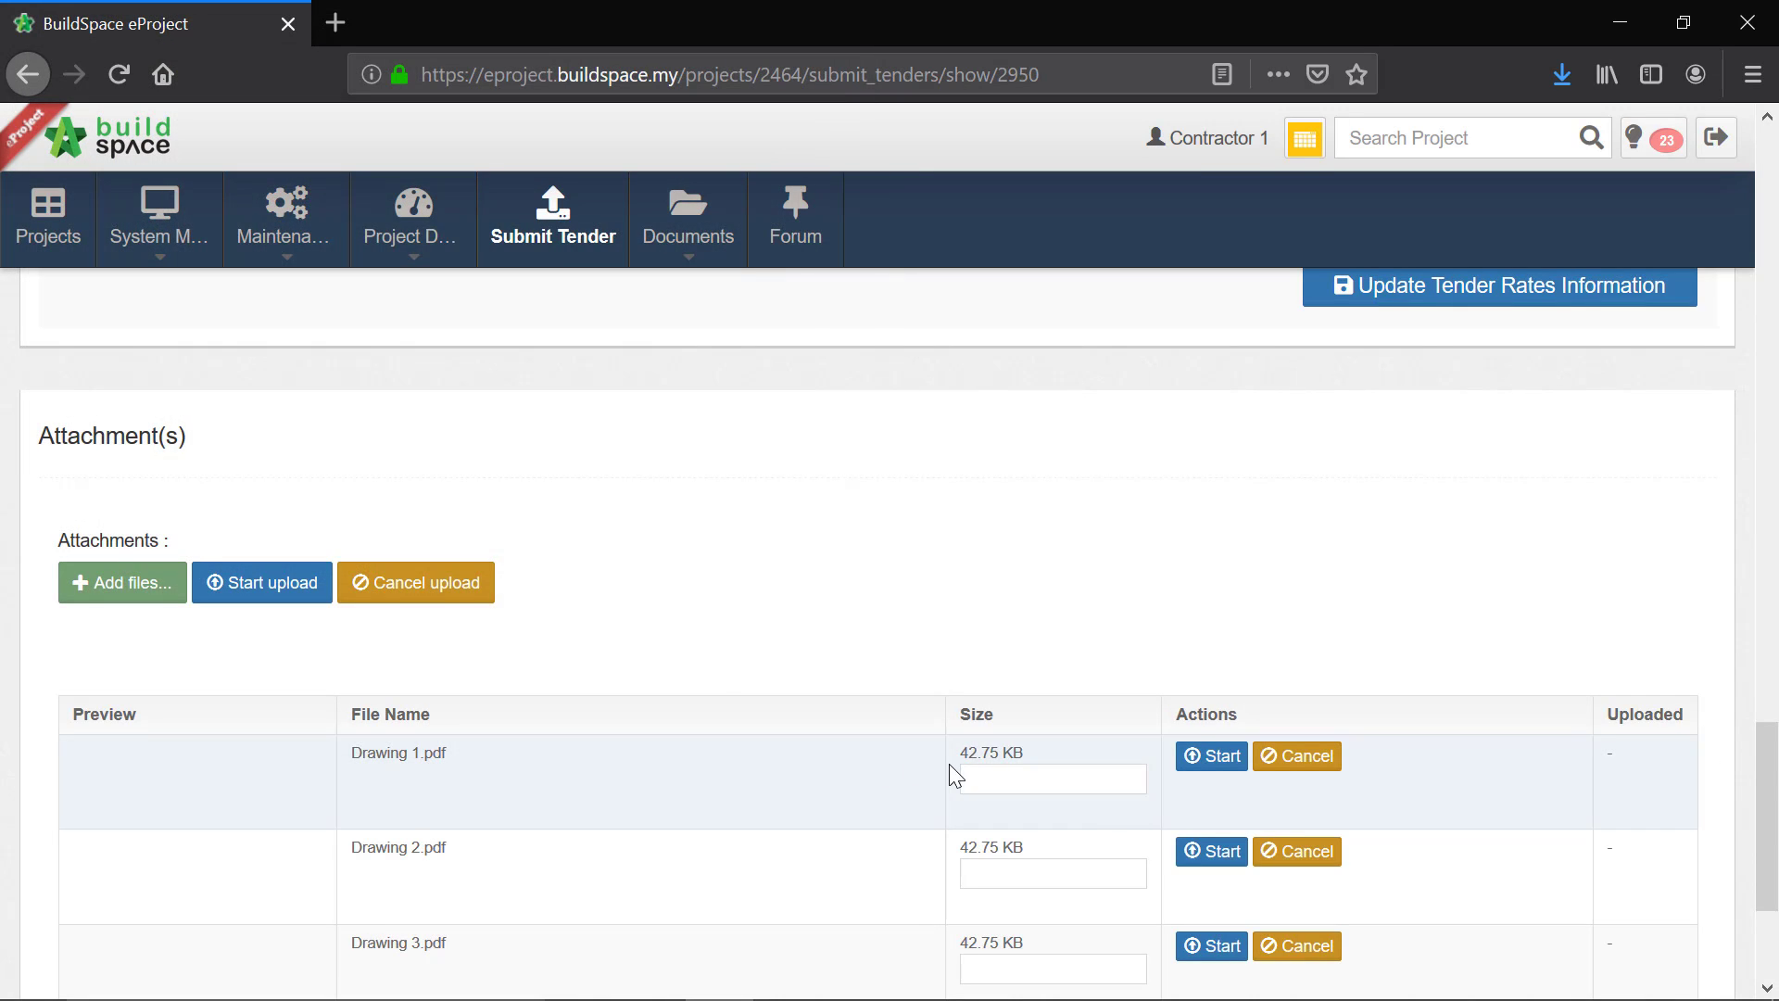
Step: Upload the three added drawings and save them as attachments of the tender rates submission
{"action": "scroll", "coordinate": [575, 686], "scroll_direction": "down", "scroll_amount": 3}
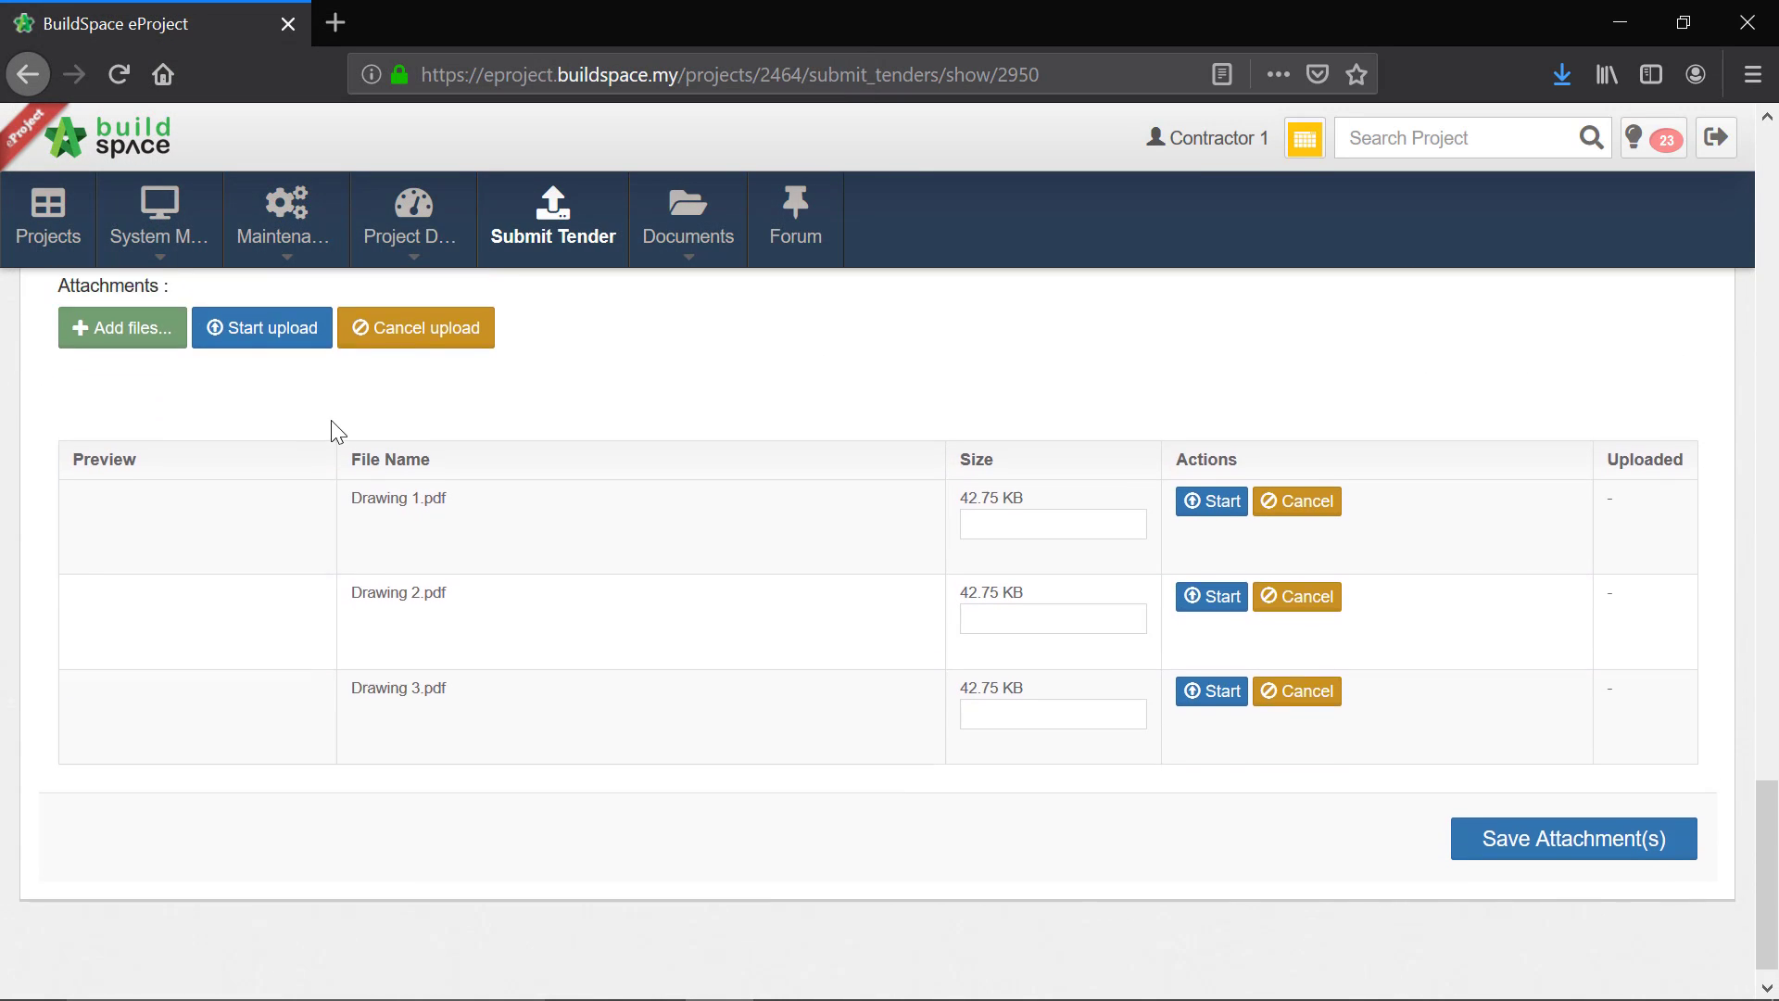
{"action": "scroll", "coordinate": [337, 432], "scroll_direction": "up", "scroll_amount": 1}
{"action": "left_click", "coordinate": [289, 452]}
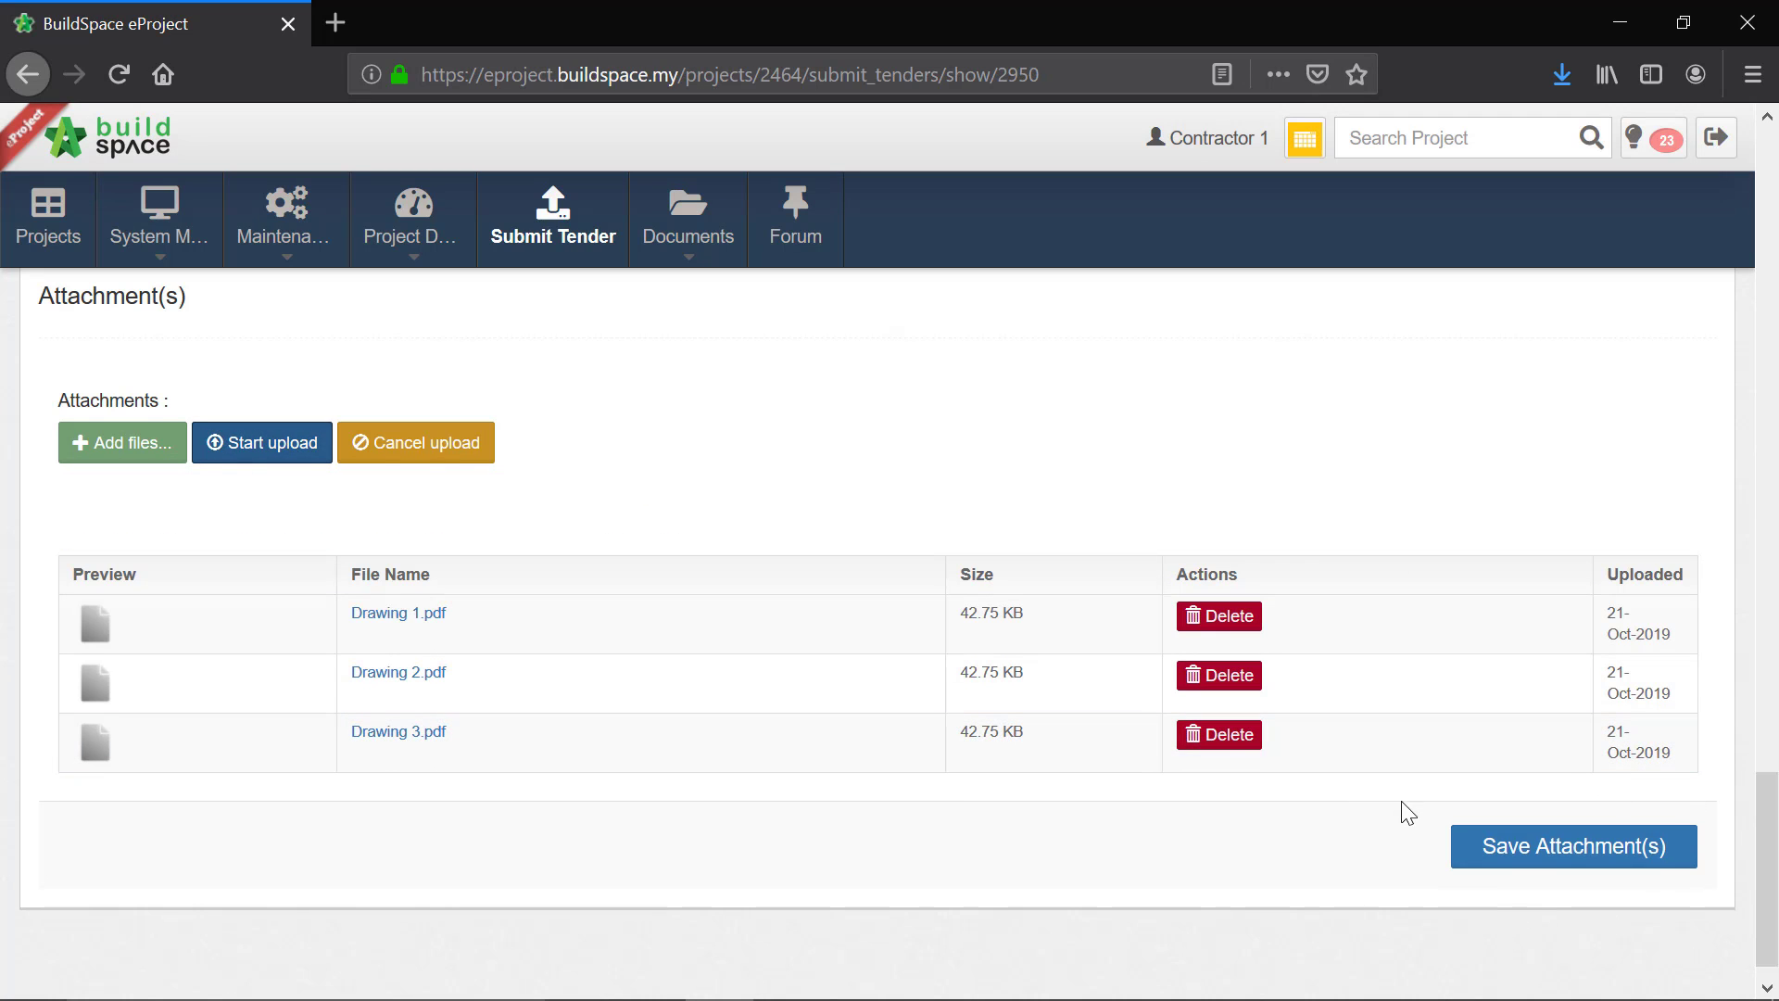
{"action": "left_click", "coordinate": [1546, 849]}
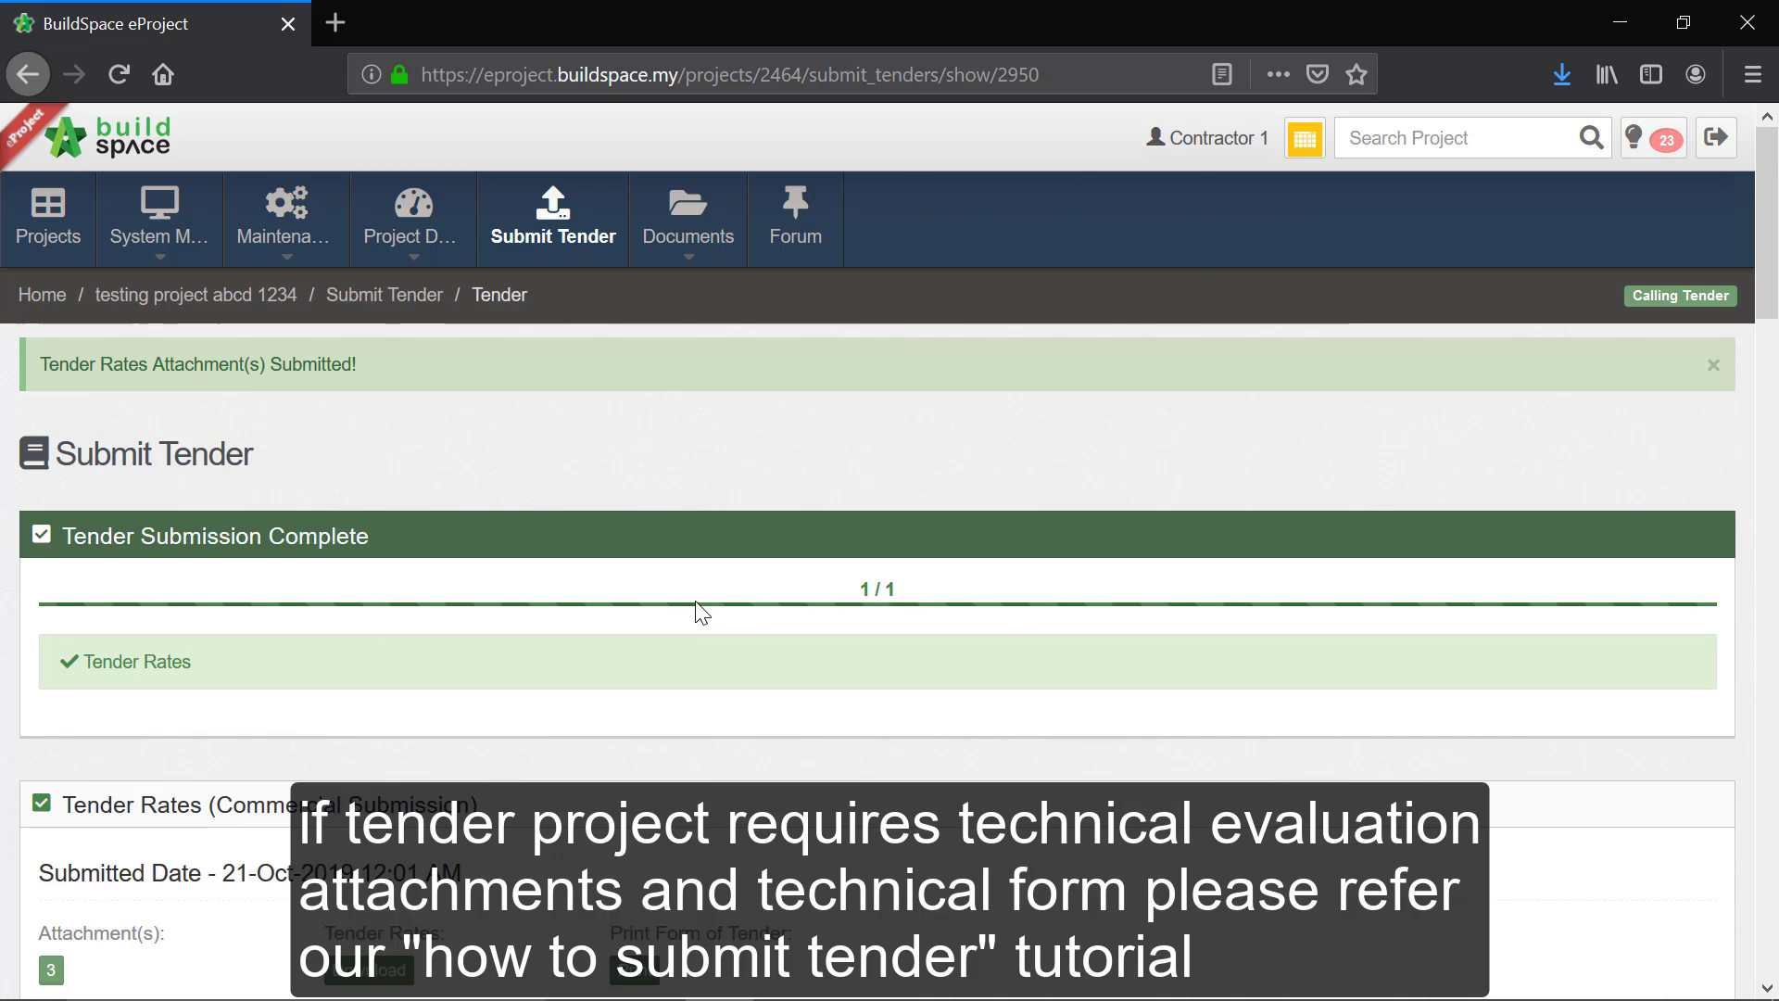
{"action": "scroll", "coordinate": [698, 602], "scroll_direction": "down", "scroll_amount": 2}
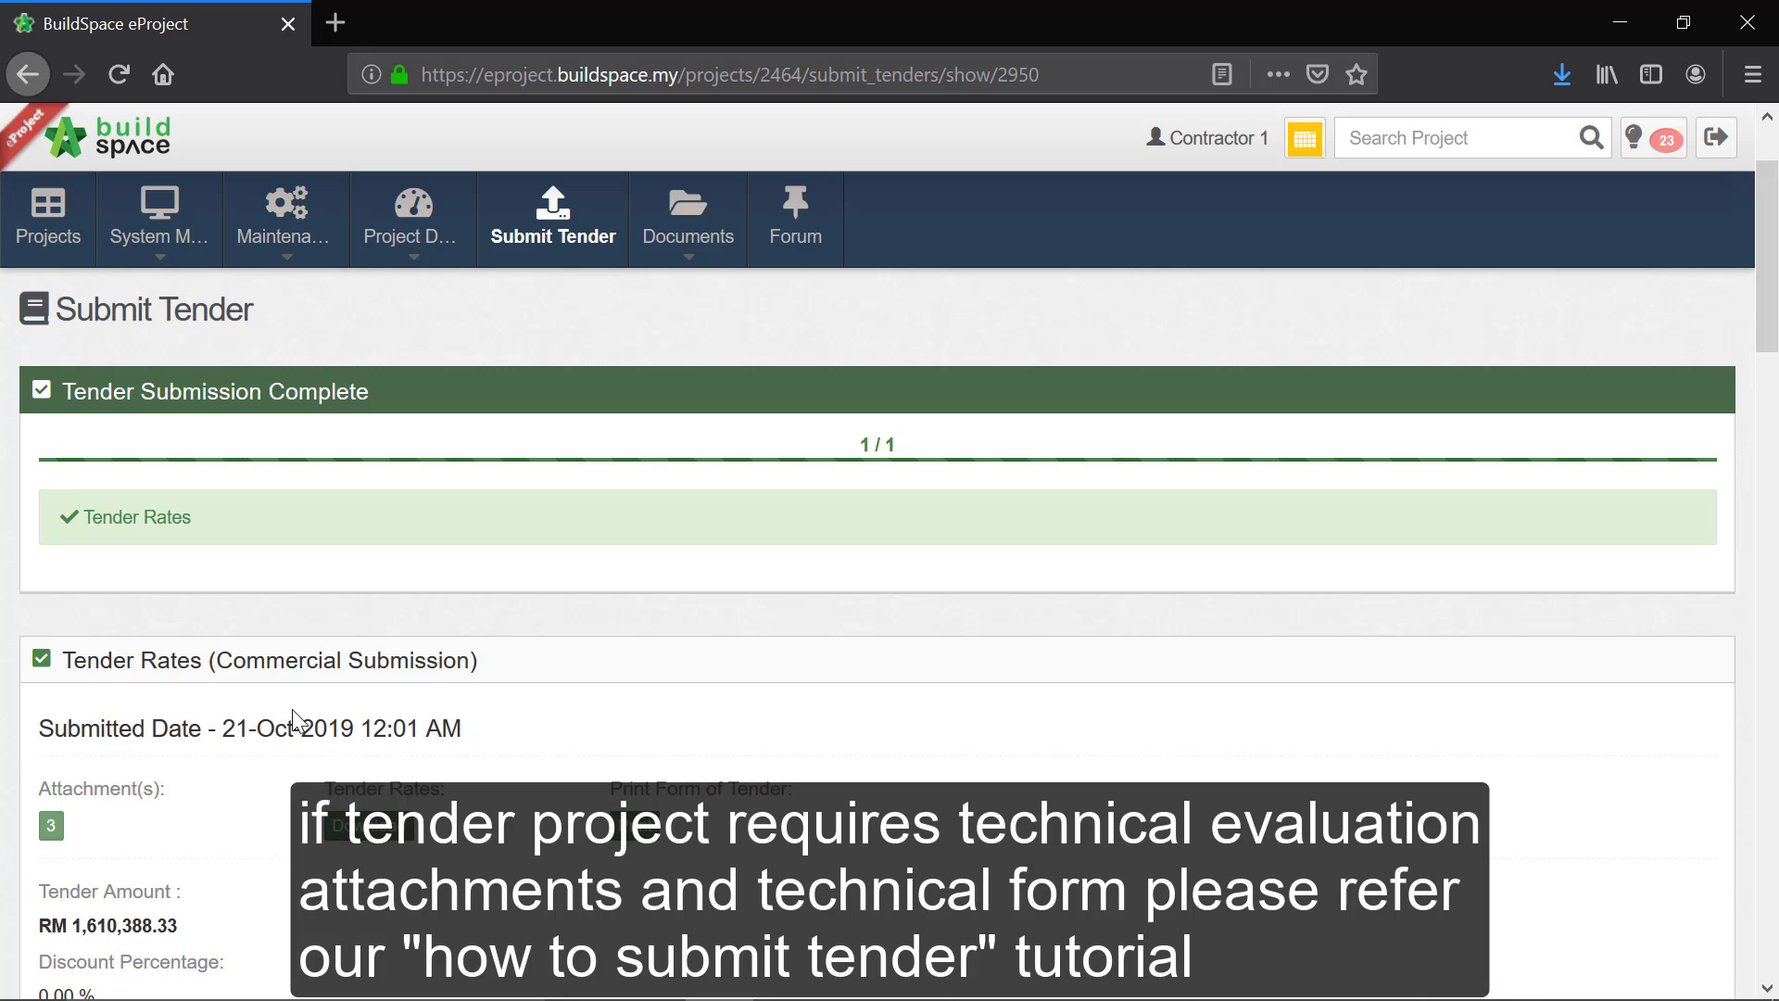
{"action": "scroll", "coordinate": [294, 720], "scroll_direction": "up", "scroll_amount": 2}
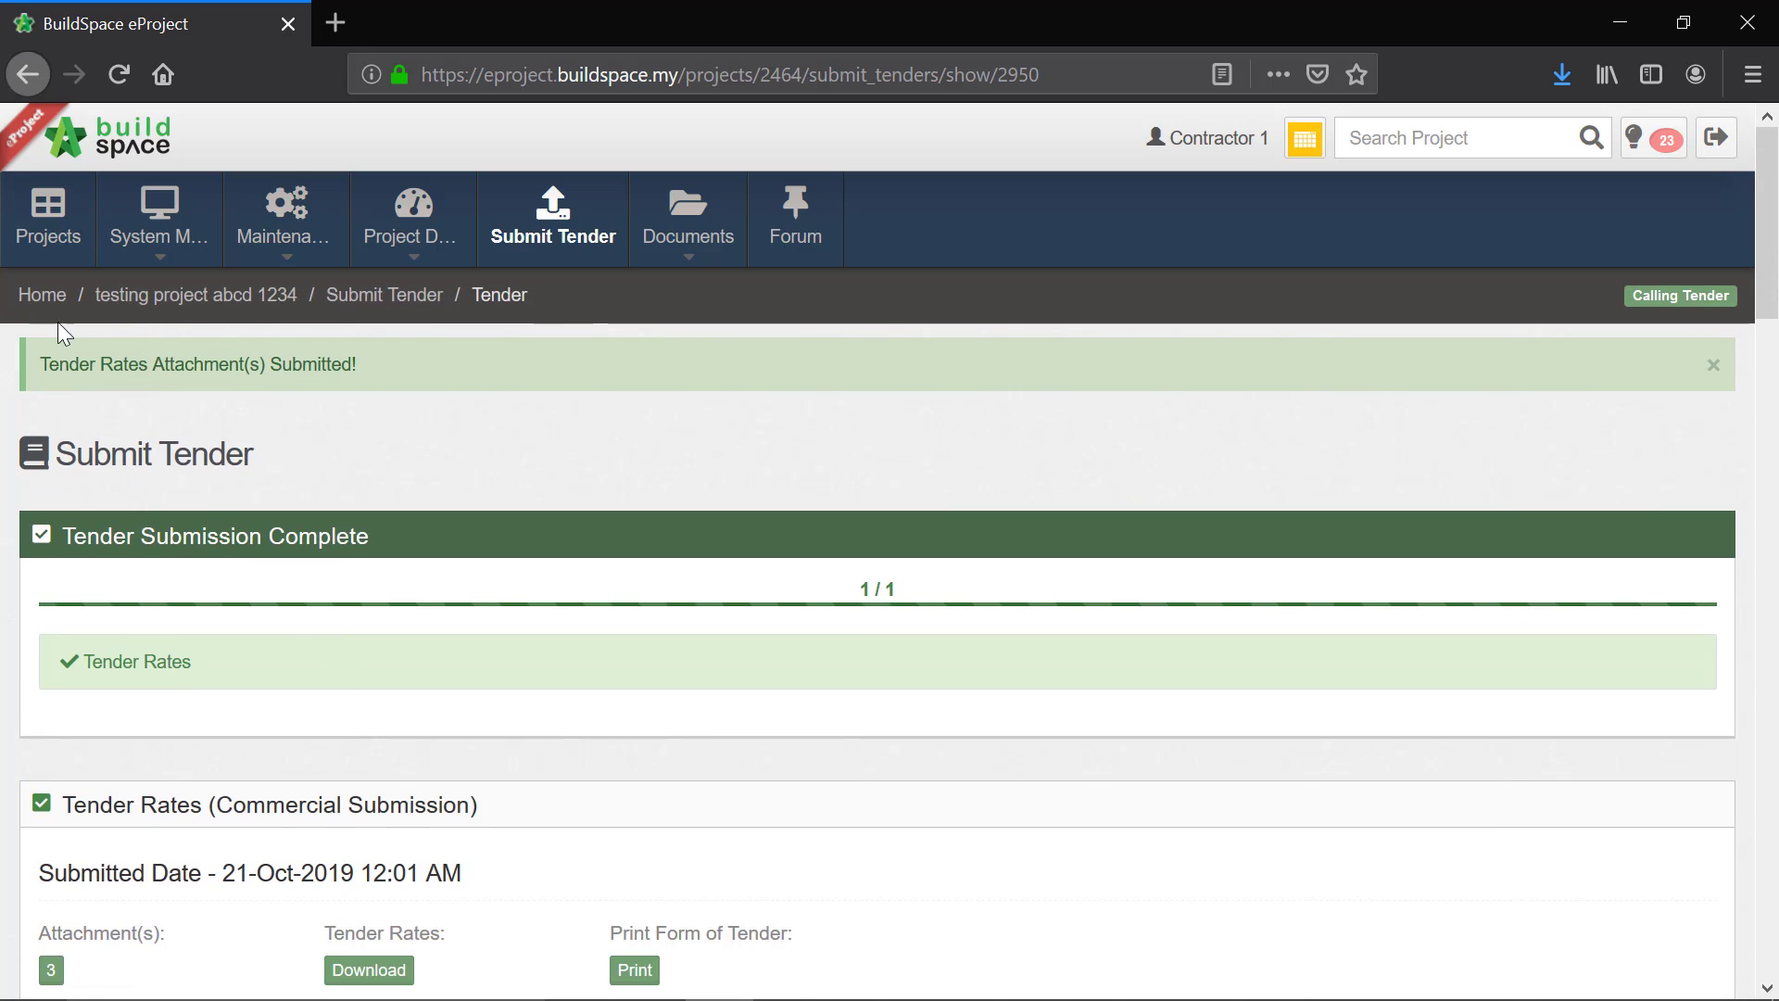